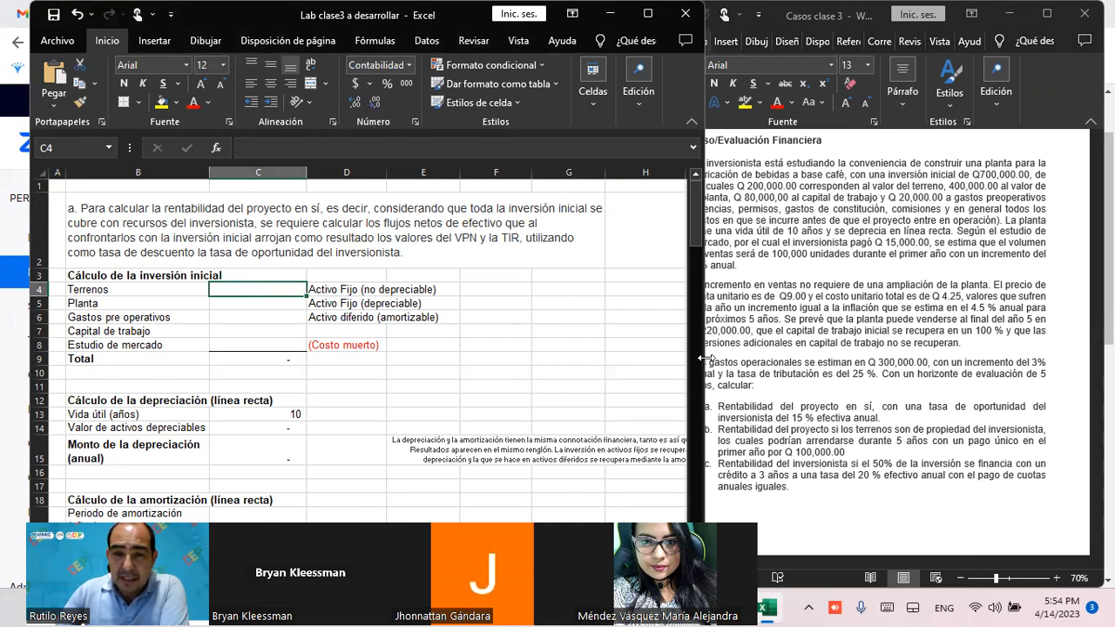
Narrow the spreadsheet window to uncover the case text, and enter 200,000 for Terrenos in C4
{"action": "left_click_drag", "start_coordinate": [702, 358], "coordinate": [672, 364]}
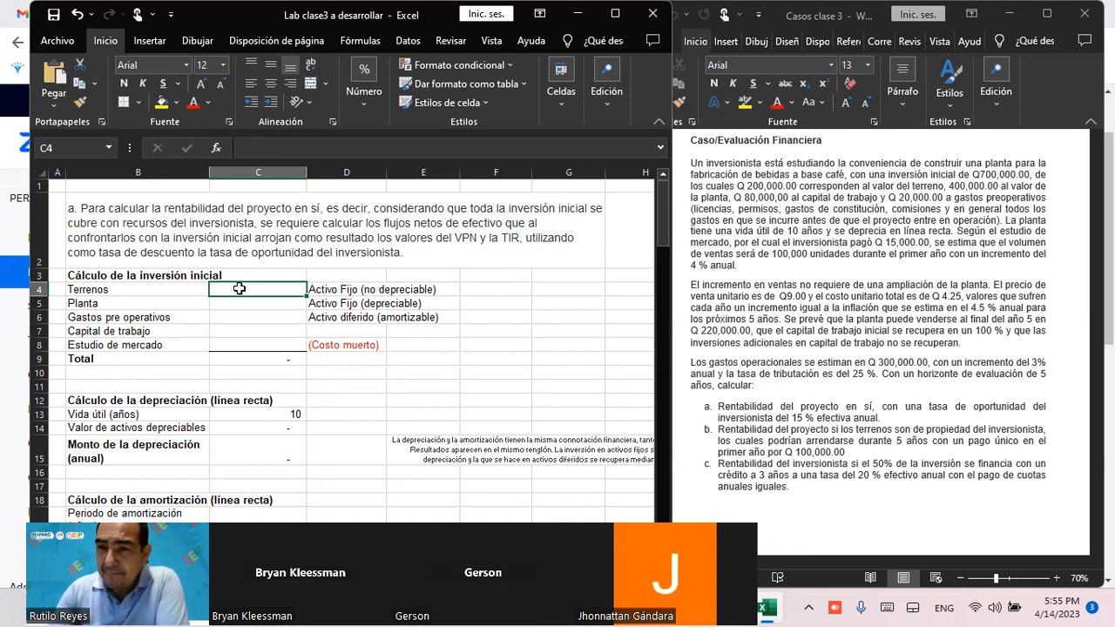
{"action": "type", "text": "200,"}
{"action": "type", "text": "0000"}
{"action": "key", "text": "Tab"}
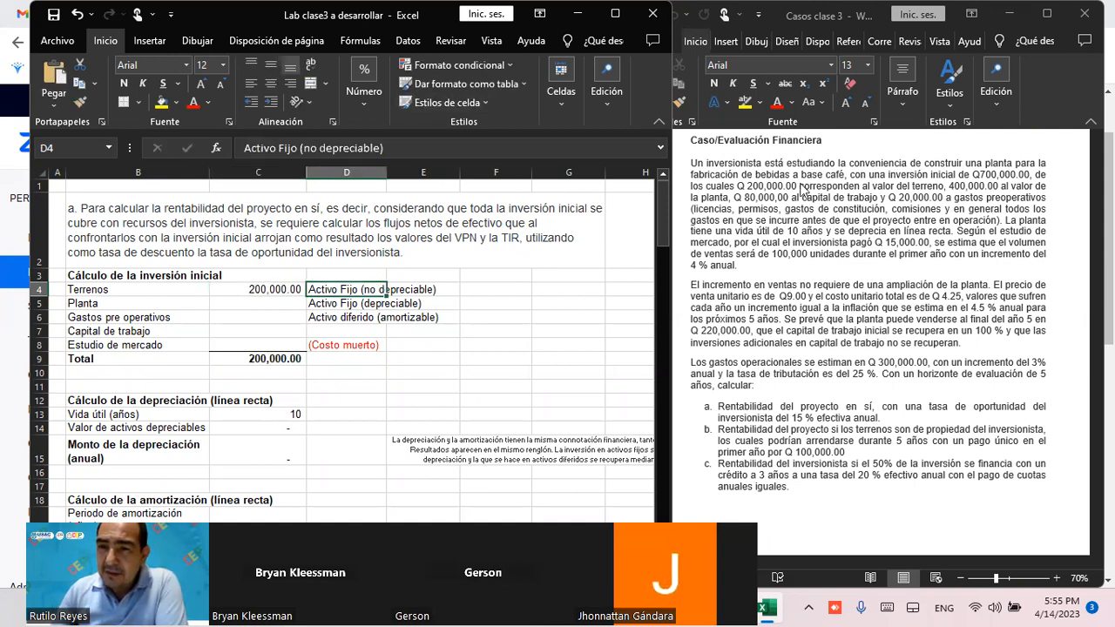
In the Word case document, make the land value Q 200,000.00 bold
{"action": "left_click", "coordinate": [739, 186]}
{"action": "left_click_drag", "start_coordinate": [740, 186], "coordinate": [786, 191]}
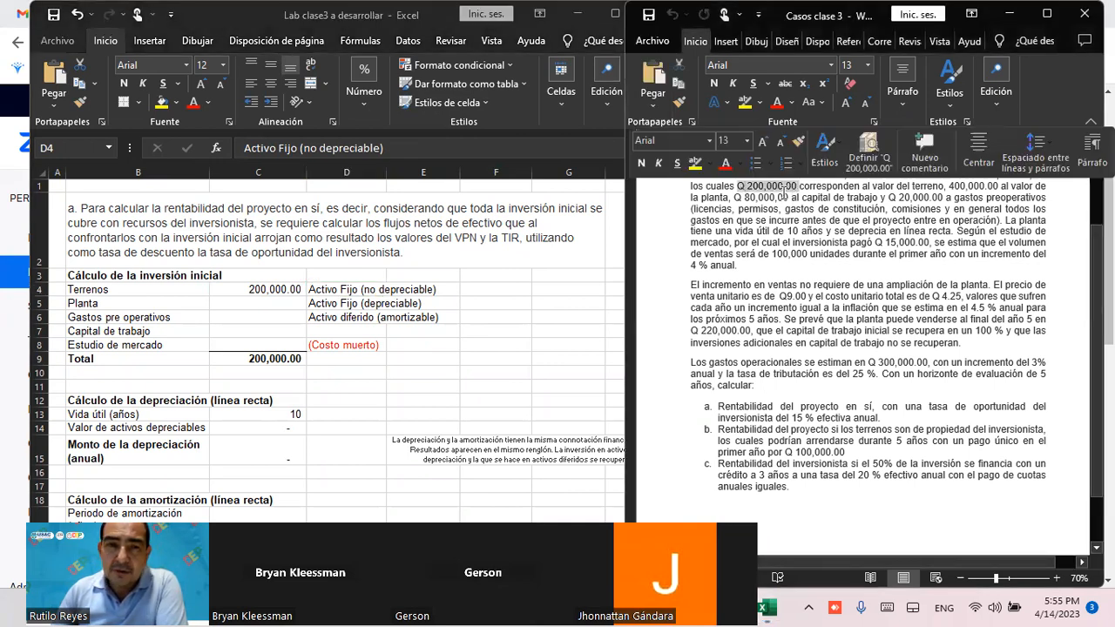
{"action": "left_click", "coordinate": [380, 285]}
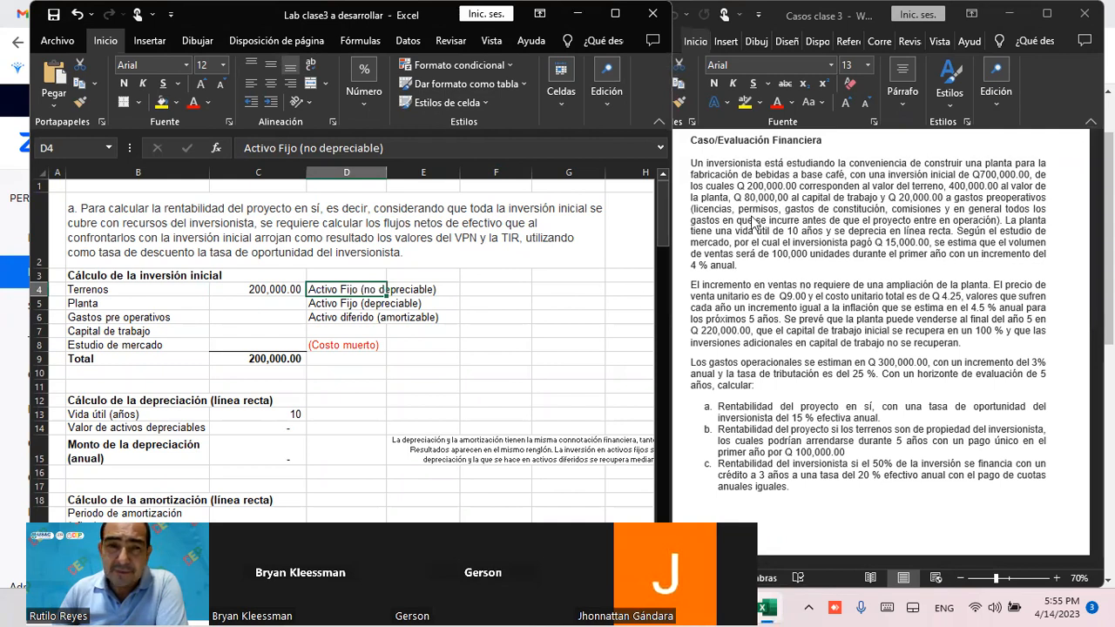
{"action": "left_click", "coordinate": [752, 206]}
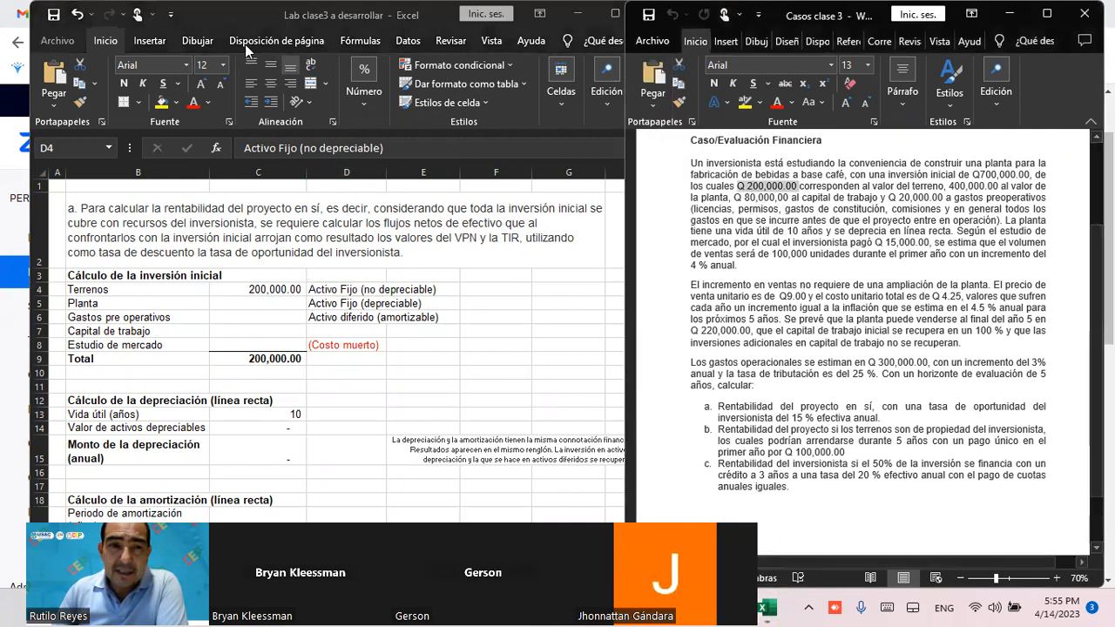
{"action": "left_click", "coordinate": [158, 95]}
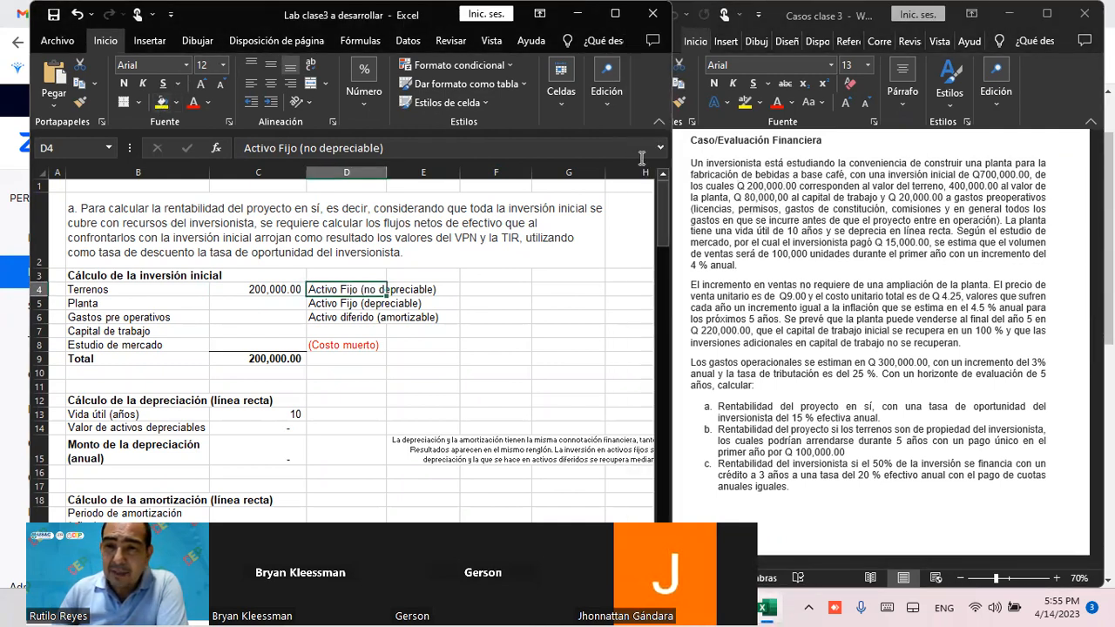
{"action": "left_click", "coordinate": [747, 196]}
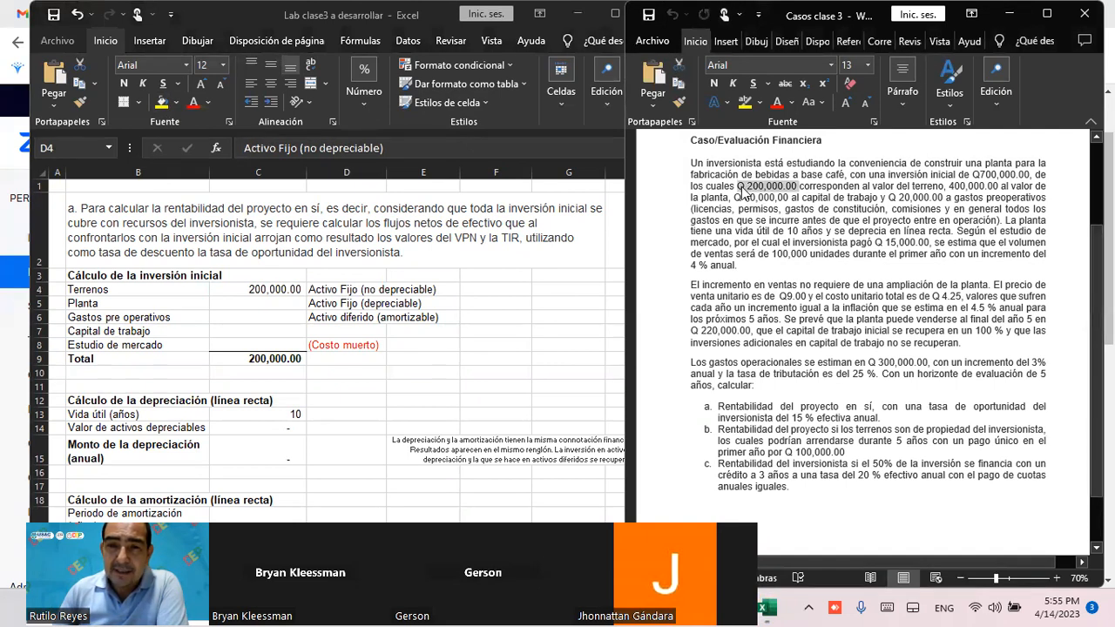
{"action": "right_click", "coordinate": [744, 194]}
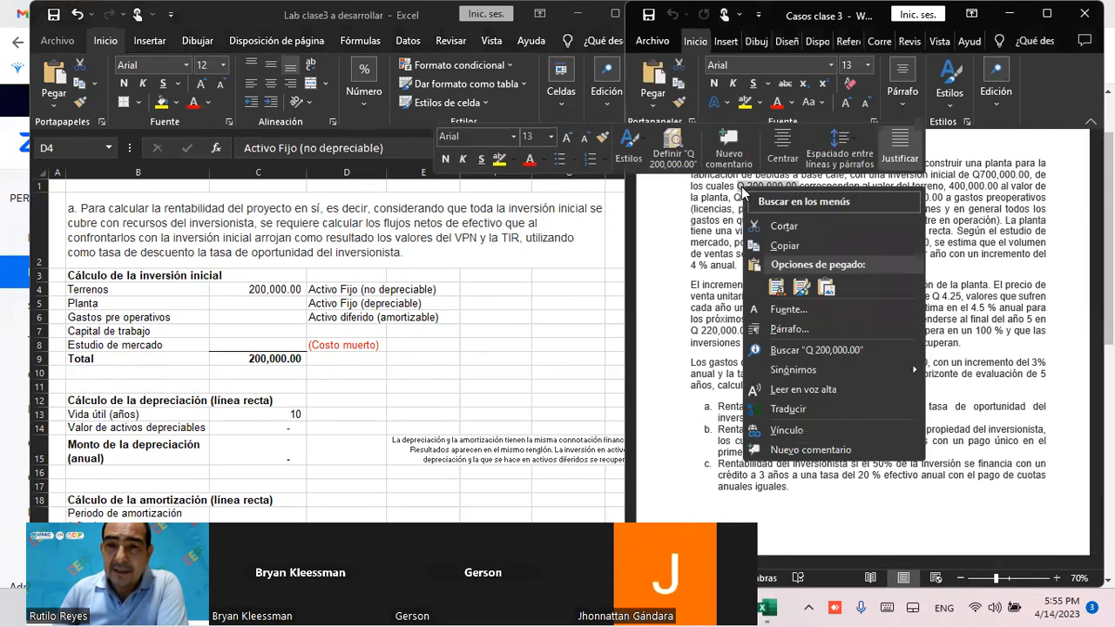
{"action": "left_click", "coordinate": [958, 309]}
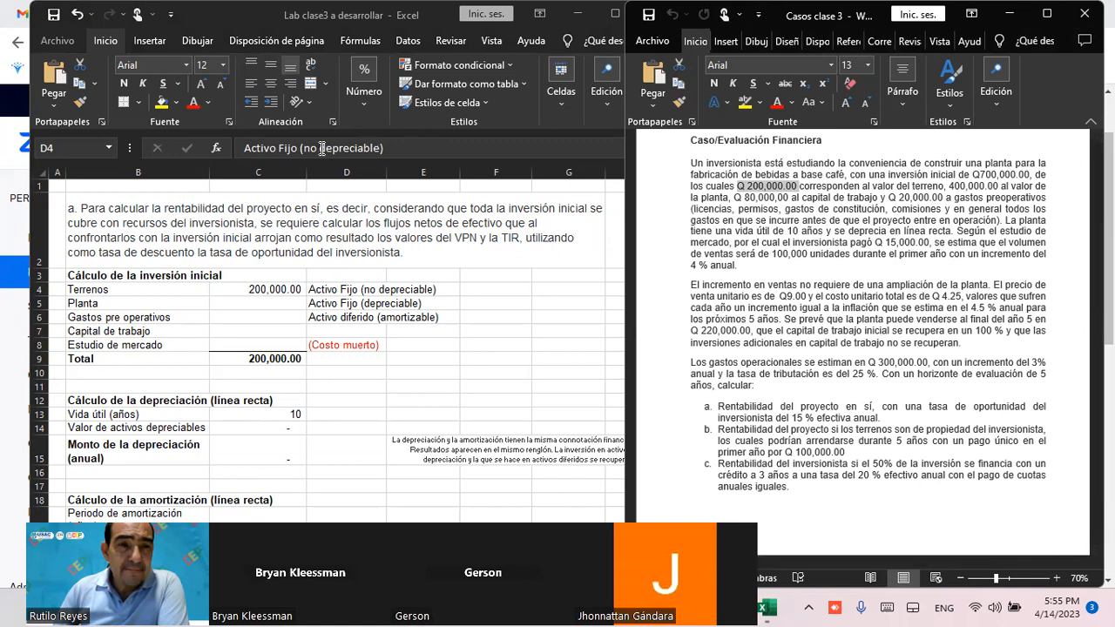
{"action": "key", "text": "ctrl+n"}
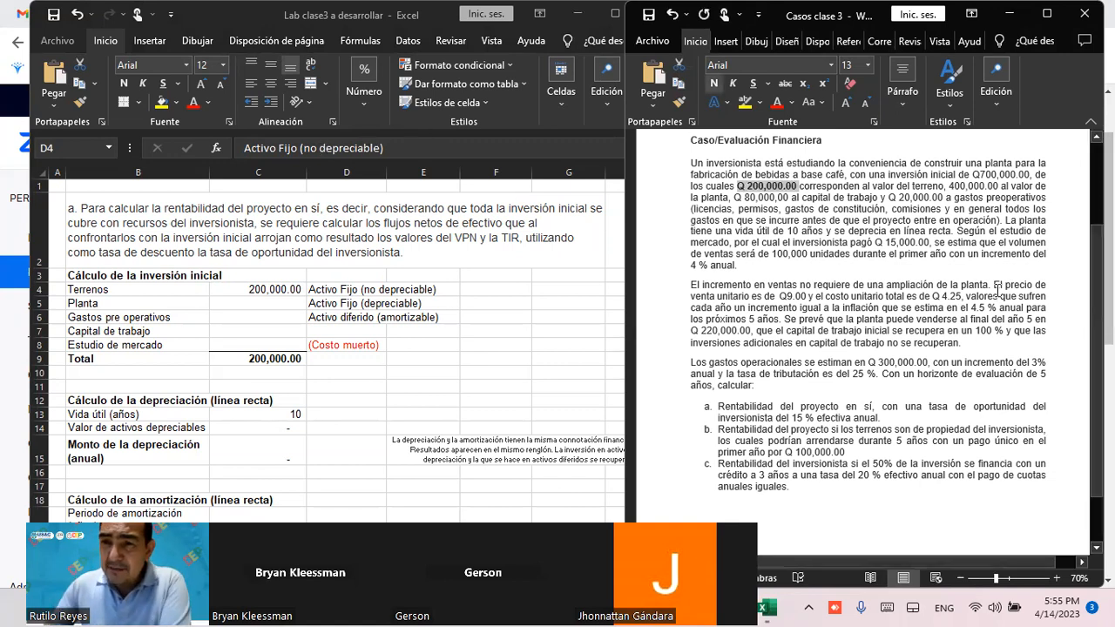
Bold the 400,000.00 plant value in the case text and enter 400000 for Planta in C5 of the Excel sheet
{"action": "left_click", "coordinate": [853, 229]}
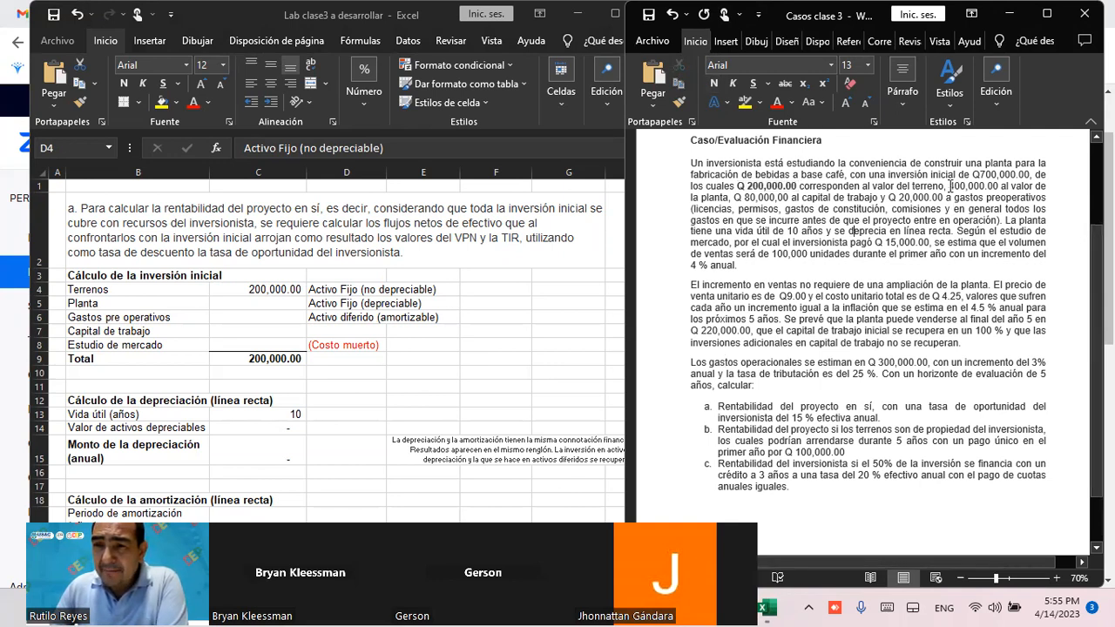
{"action": "left_click_drag", "start_coordinate": [951, 186], "coordinate": [998, 186]}
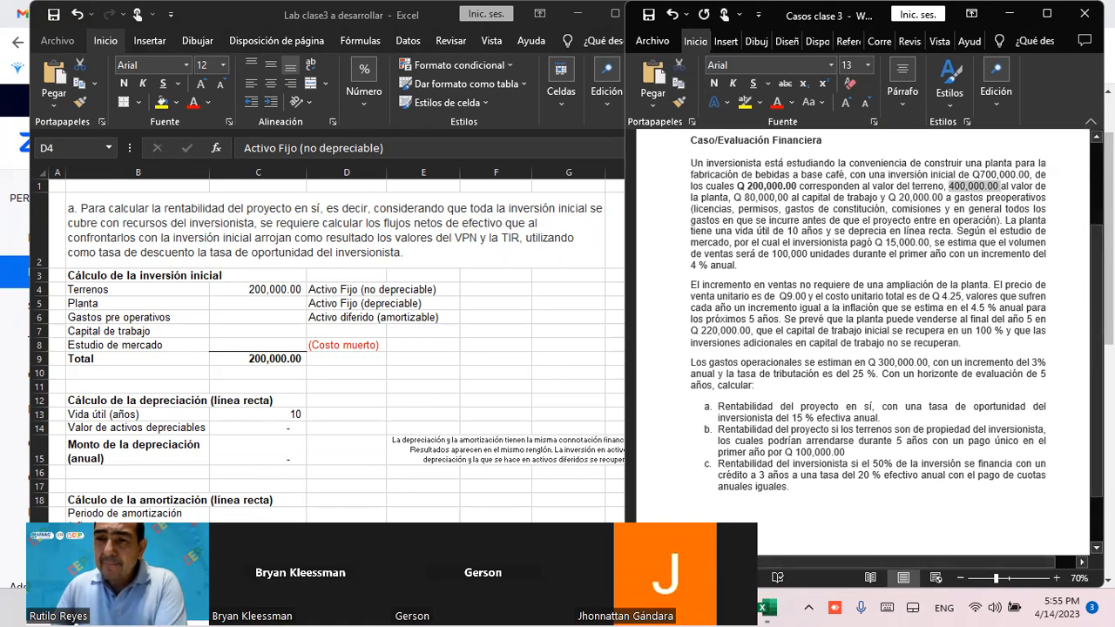
{"action": "key", "text": "ctrl+n"}
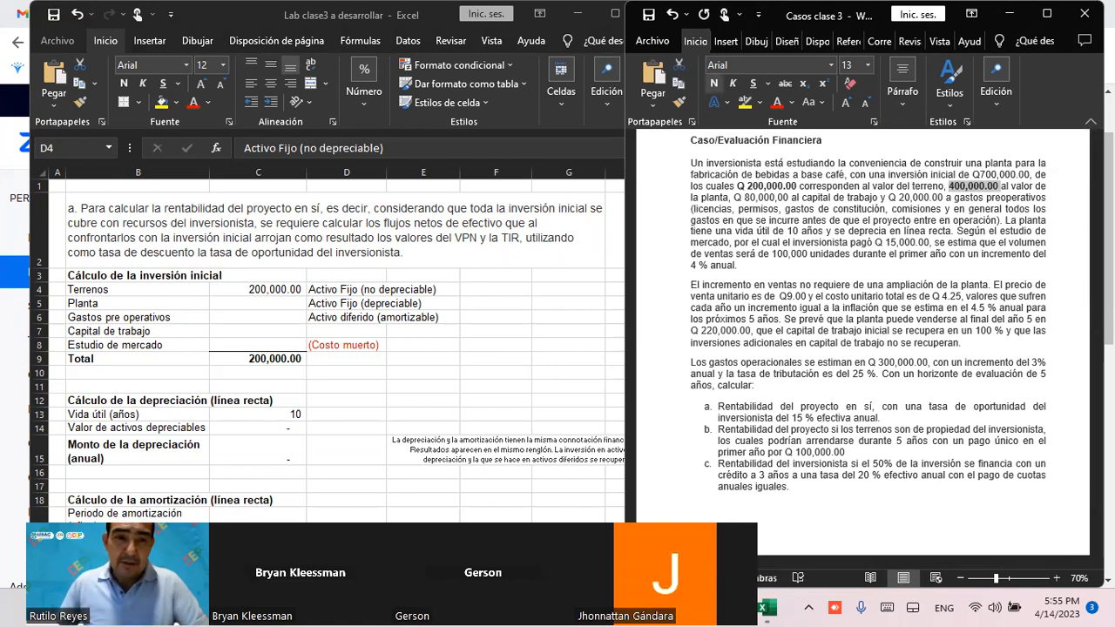
{"action": "left_click", "coordinate": [260, 303]}
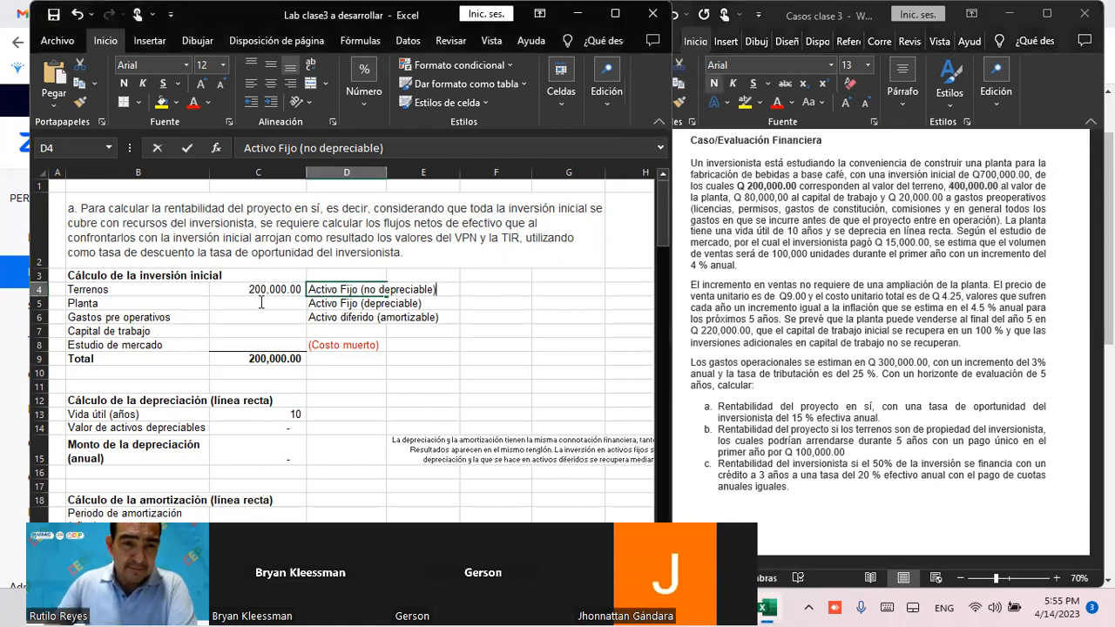
{"action": "left_click", "coordinate": [261, 302]}
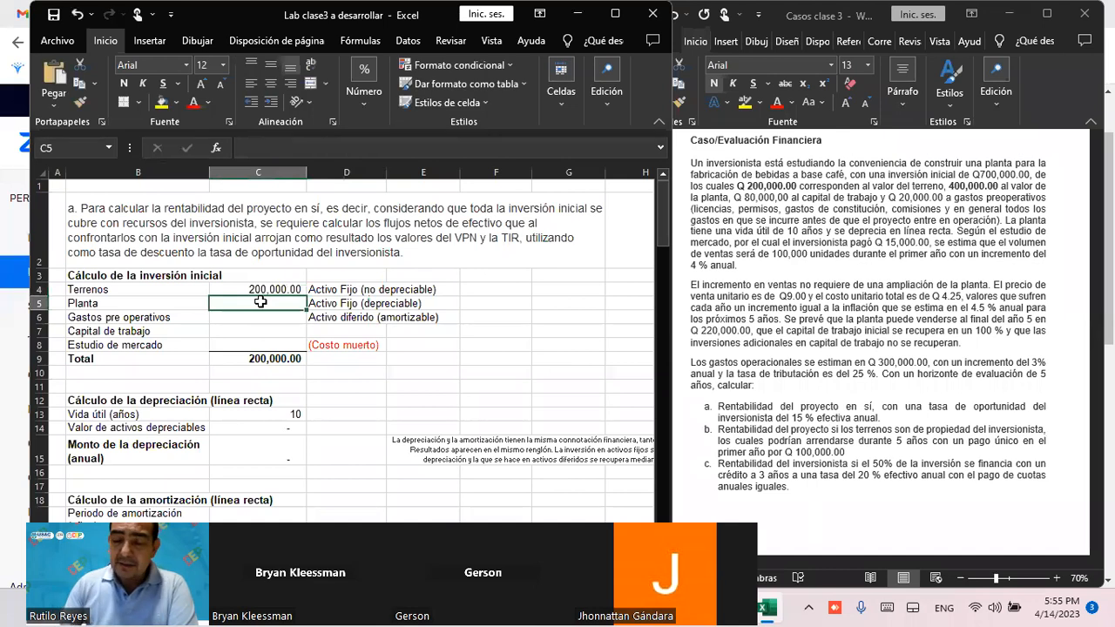
{"action": "type", "text": "400000"}
{"action": "key", "text": "Return"}
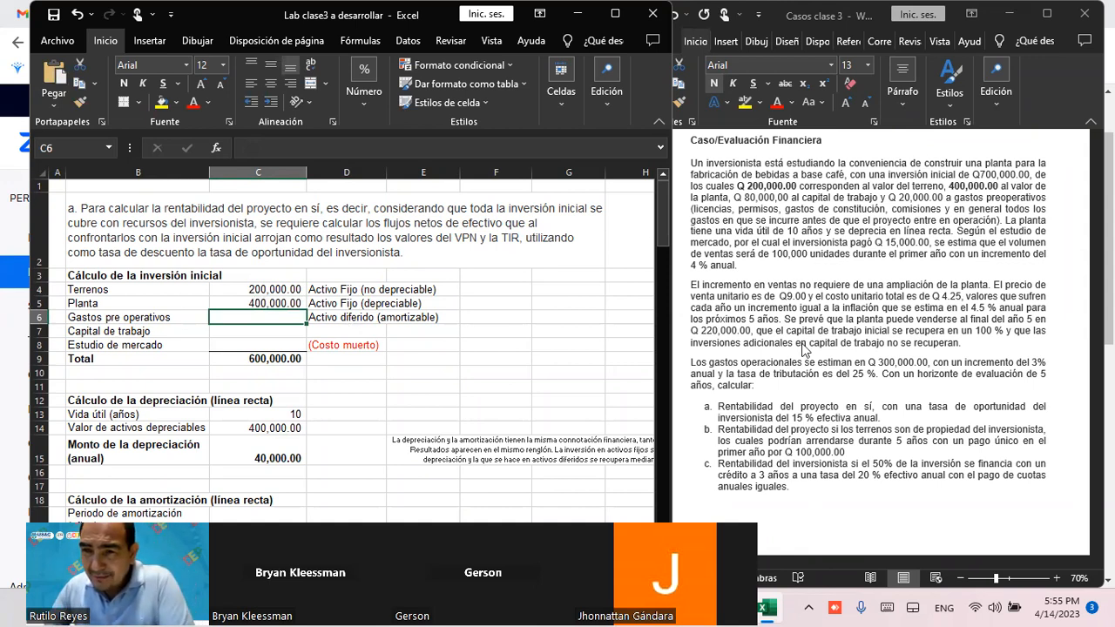
Bold the pre-operating expense Q 20,000.00 in the Word case text and enter 20000 for Gastos pre operativos in Excel cell C6
{"action": "left_click", "coordinate": [891, 198]}
{"action": "left_click_drag", "start_coordinate": [889, 201], "coordinate": [942, 206]}
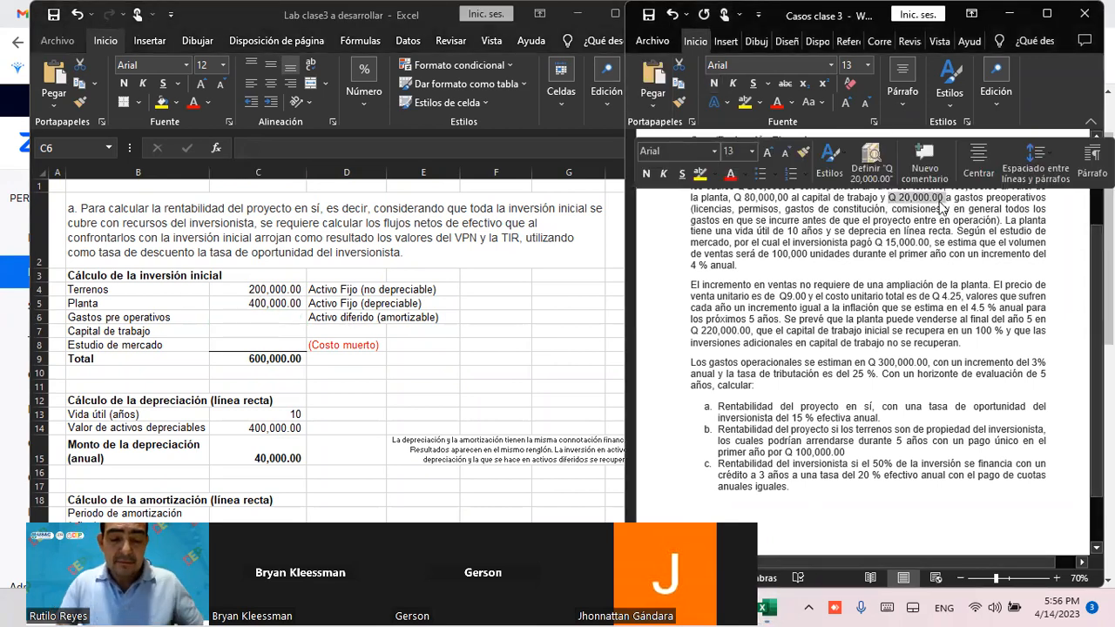
{"action": "key", "text": "ctrl+n"}
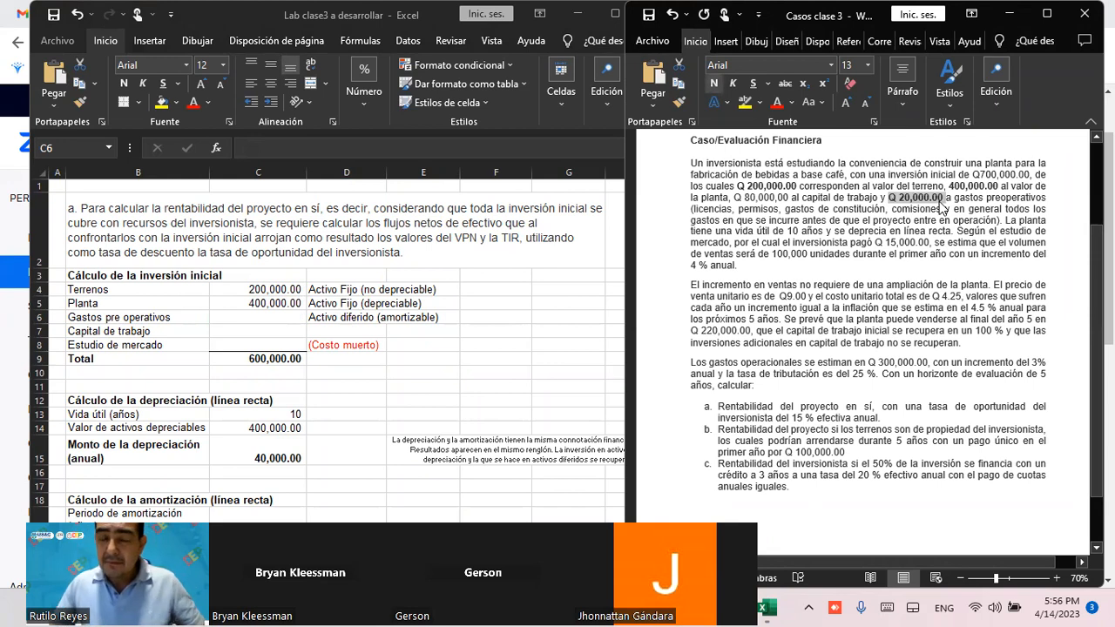
{"action": "left_click", "coordinate": [538, 265]}
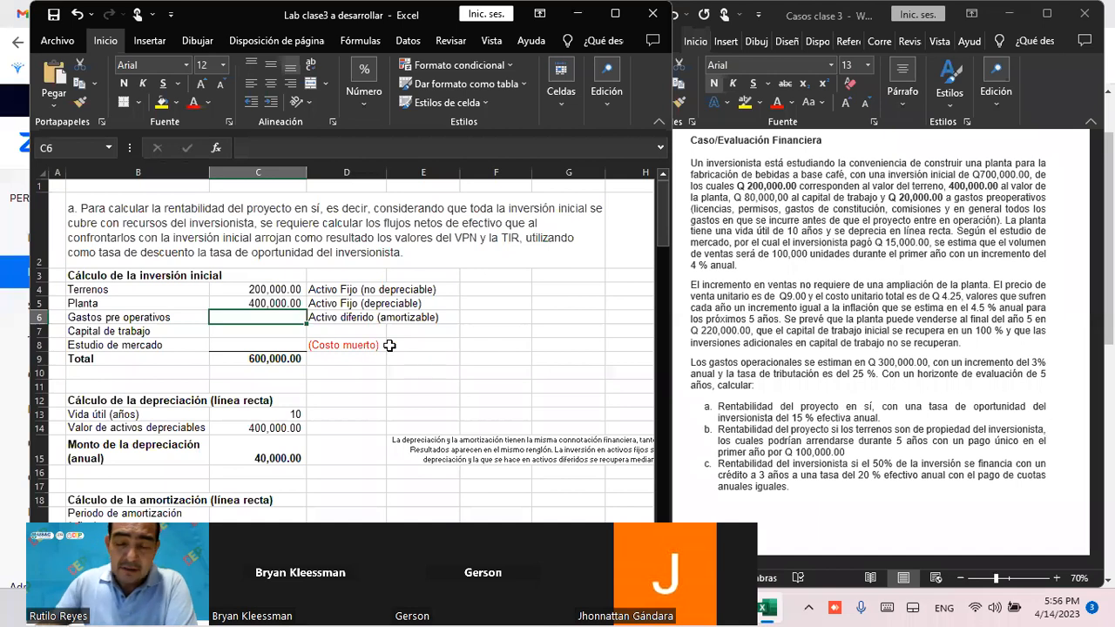
{"action": "type", "text": "20000"}
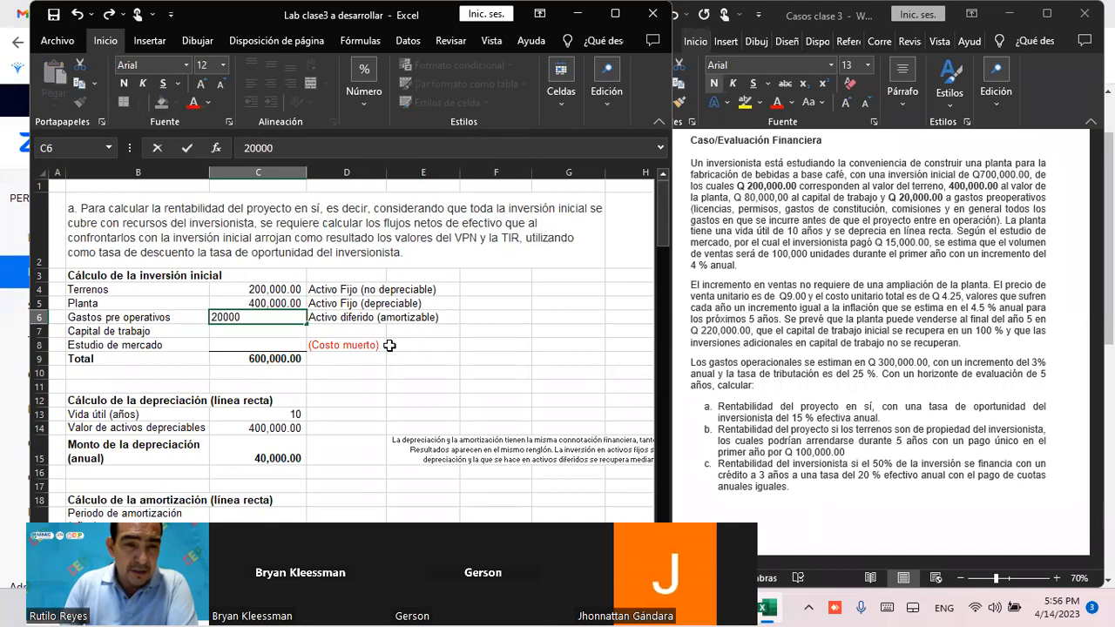
{"action": "key", "text": "Return"}
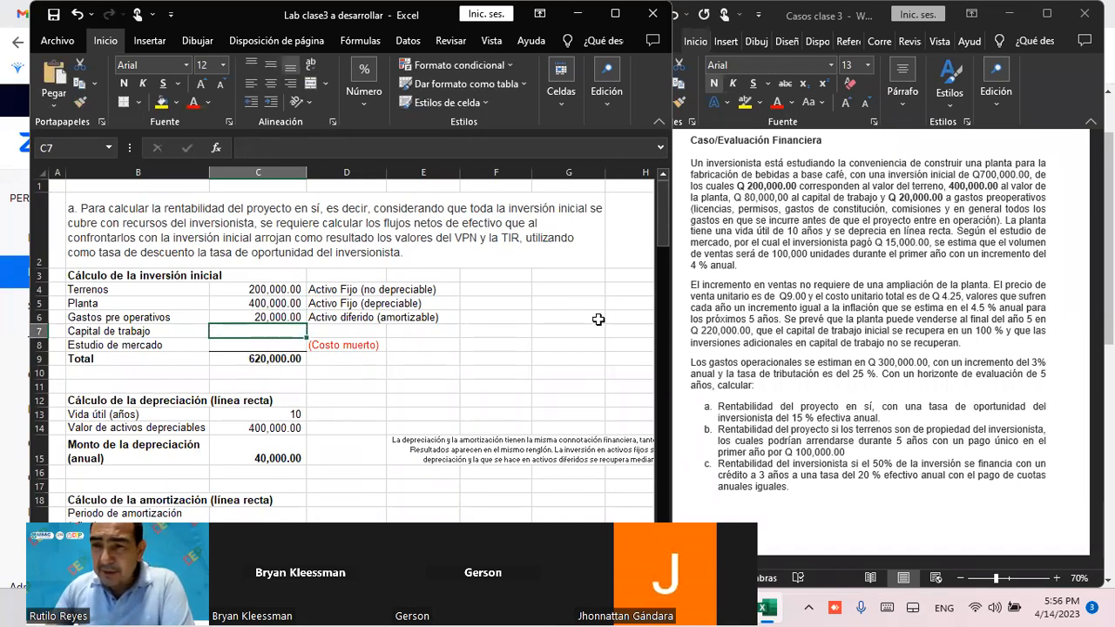
Bold the working capital amount Q 80,000,00 in the Word case text and enter 80,000 for Capital de trabajo in Excel cell C7
{"action": "left_click", "coordinate": [742, 204]}
{"action": "left_click_drag", "start_coordinate": [734, 198], "coordinate": [786, 200]}
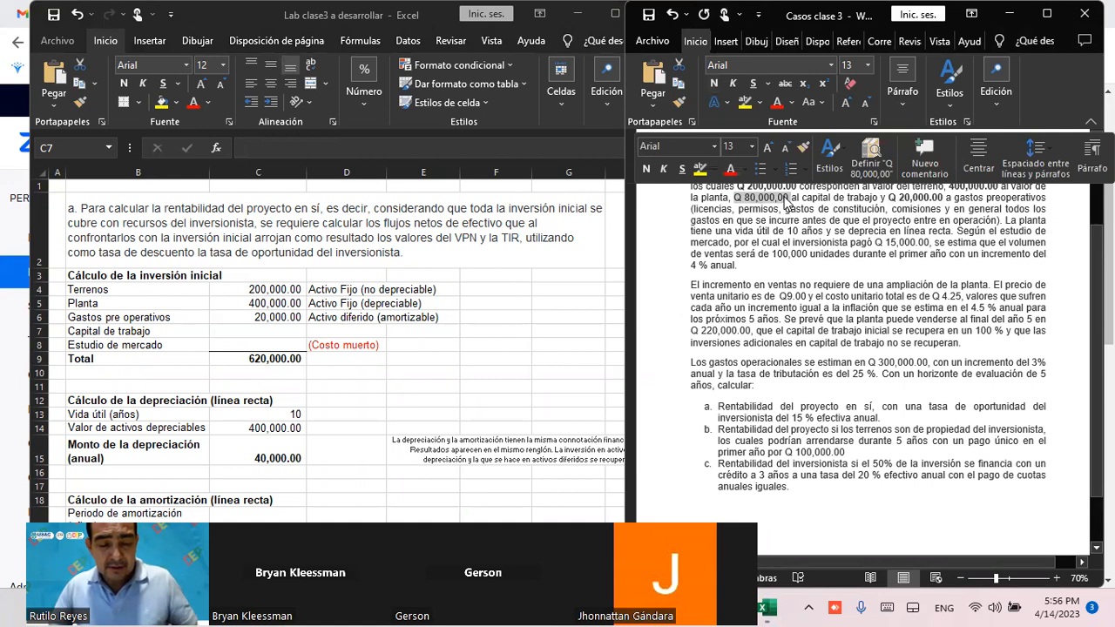
{"action": "key", "text": "ctrl+n"}
{"action": "left_click", "coordinate": [452, 252]}
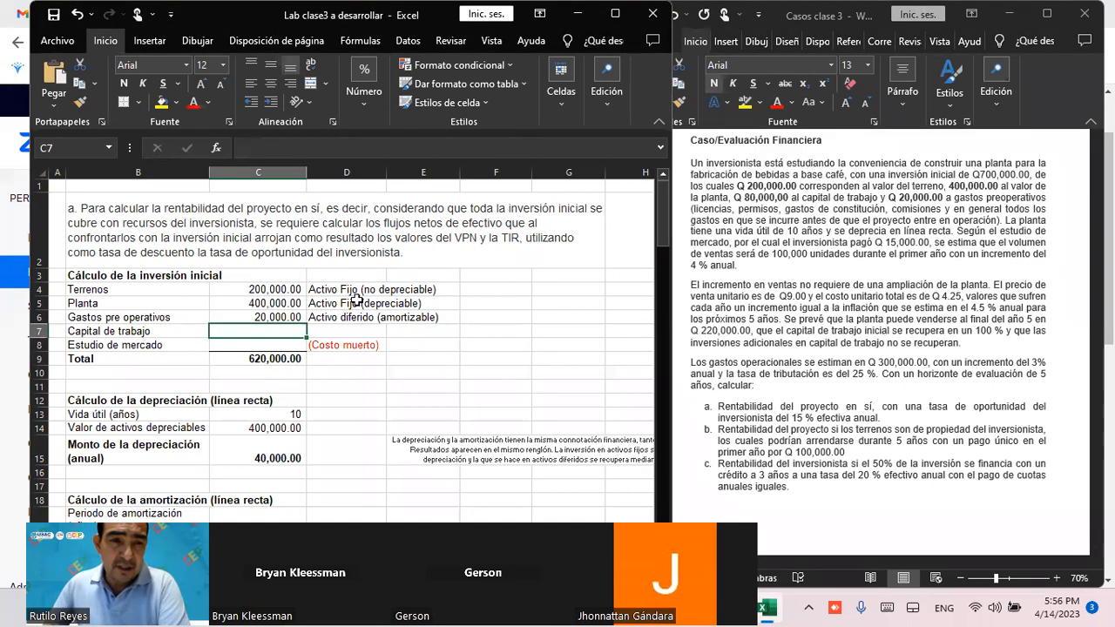
{"action": "type", "text": "80,0"}
{"action": "type", "text": "0000"}
{"action": "key", "text": "Return"}
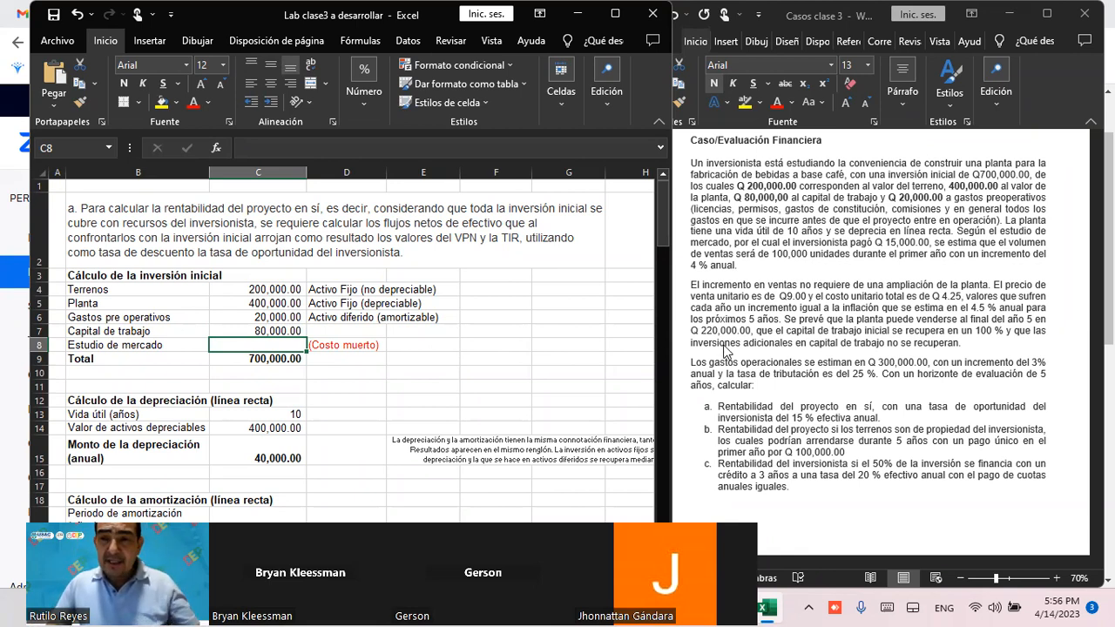
In the Word case document, highlight the market study cost Q 15,000.00 in yellow
{"action": "left_click", "coordinate": [879, 247]}
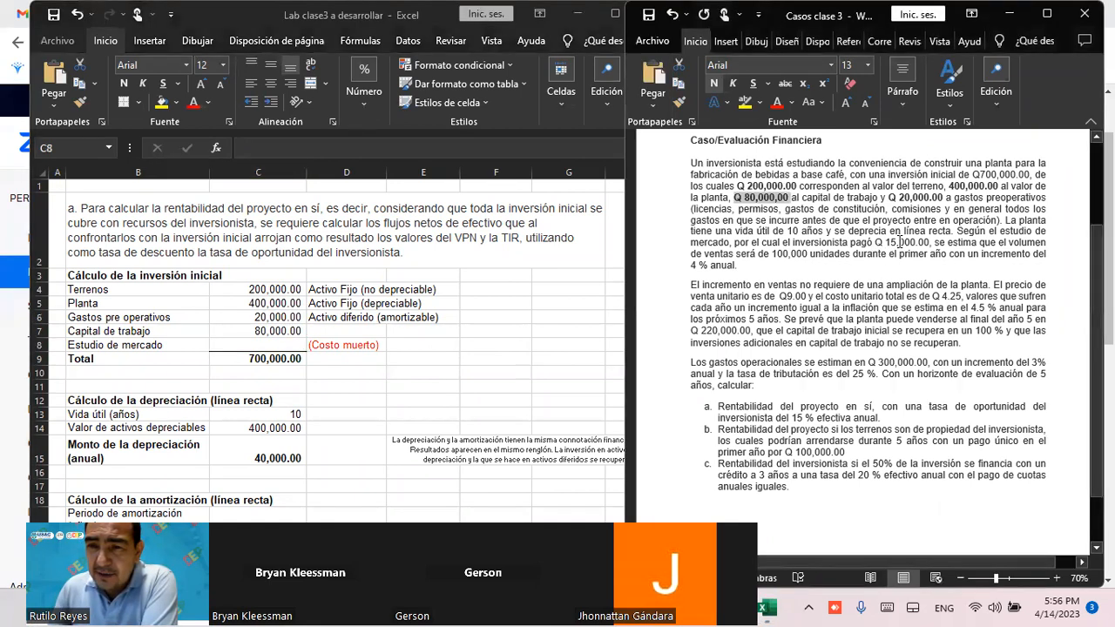
{"action": "left_click_drag", "start_coordinate": [930, 242], "coordinate": [875, 247]}
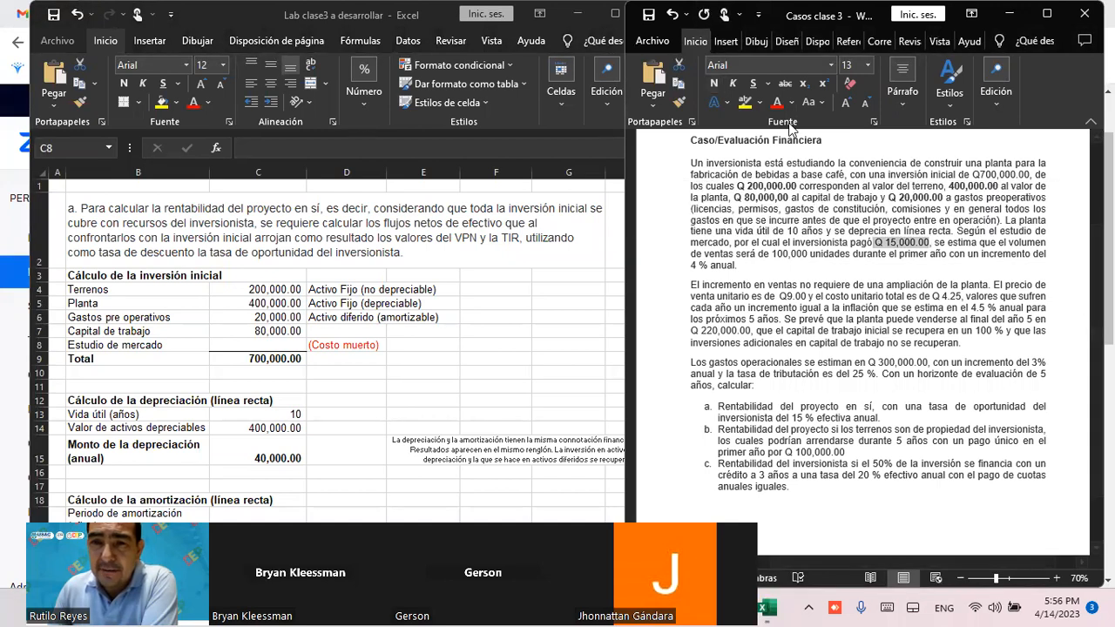
{"action": "left_click", "coordinate": [745, 103]}
{"action": "left_click", "coordinate": [928, 322]}
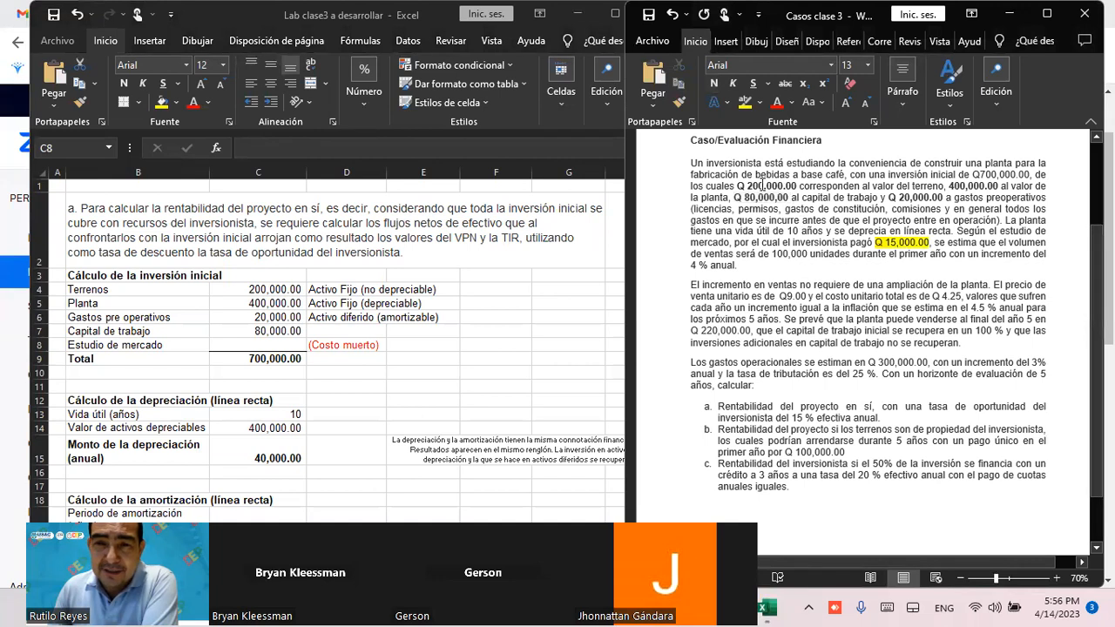
Highlight the four bold investment amounts in the case text in yellow: Q 200,000.00, 400,000.00, Q 80,000,00 and Q 20,000.00
{"action": "left_click_drag", "start_coordinate": [738, 185], "coordinate": [798, 186]}
{"action": "left_click", "coordinate": [746, 104]}
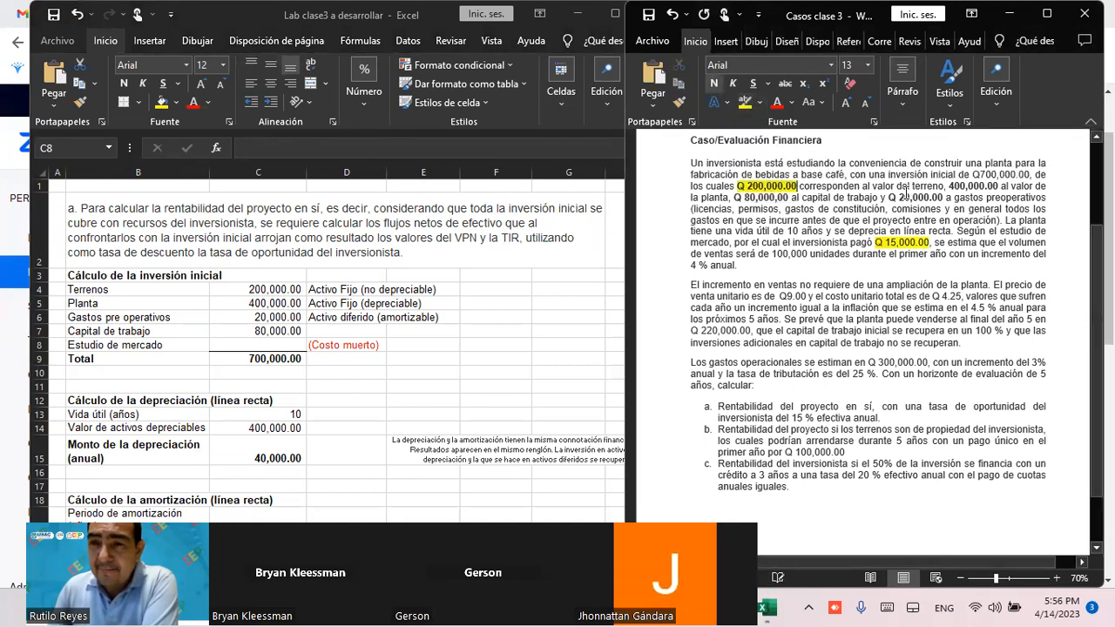
{"action": "left_click_drag", "start_coordinate": [949, 185], "coordinate": [1005, 186]}
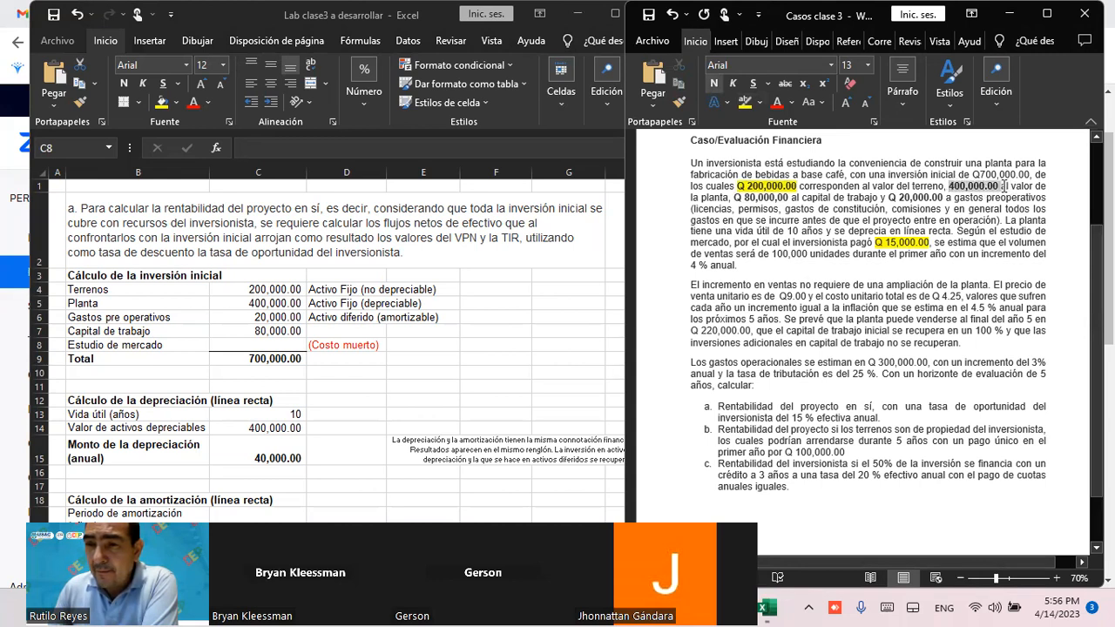
{"action": "left_click", "coordinate": [746, 103]}
{"action": "left_click_drag", "start_coordinate": [736, 197], "coordinate": [789, 199]}
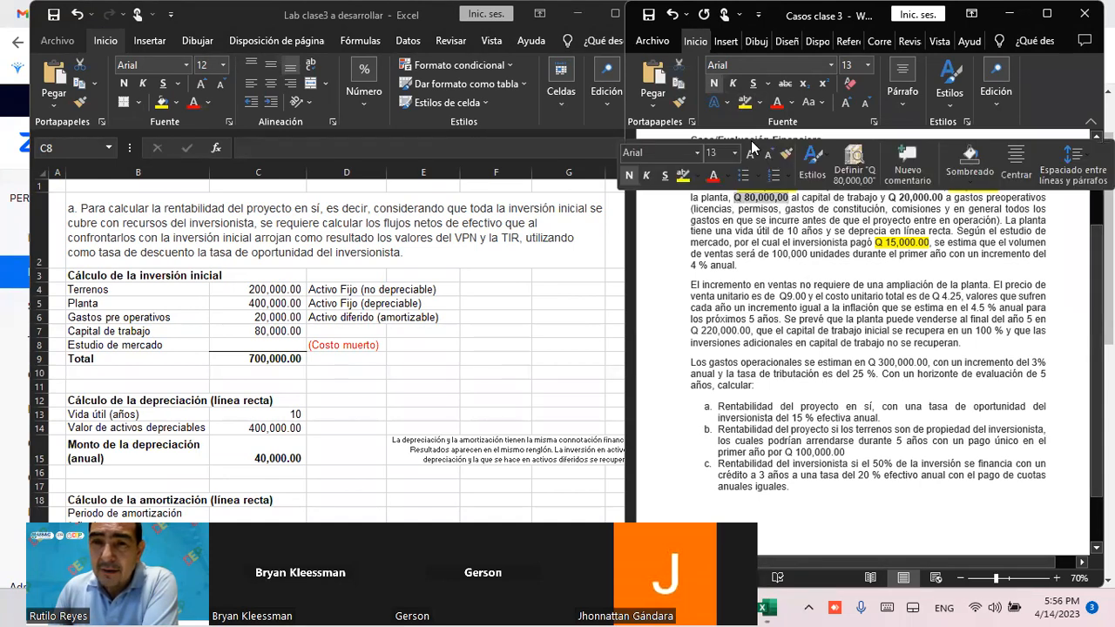
{"action": "left_click", "coordinate": [746, 102]}
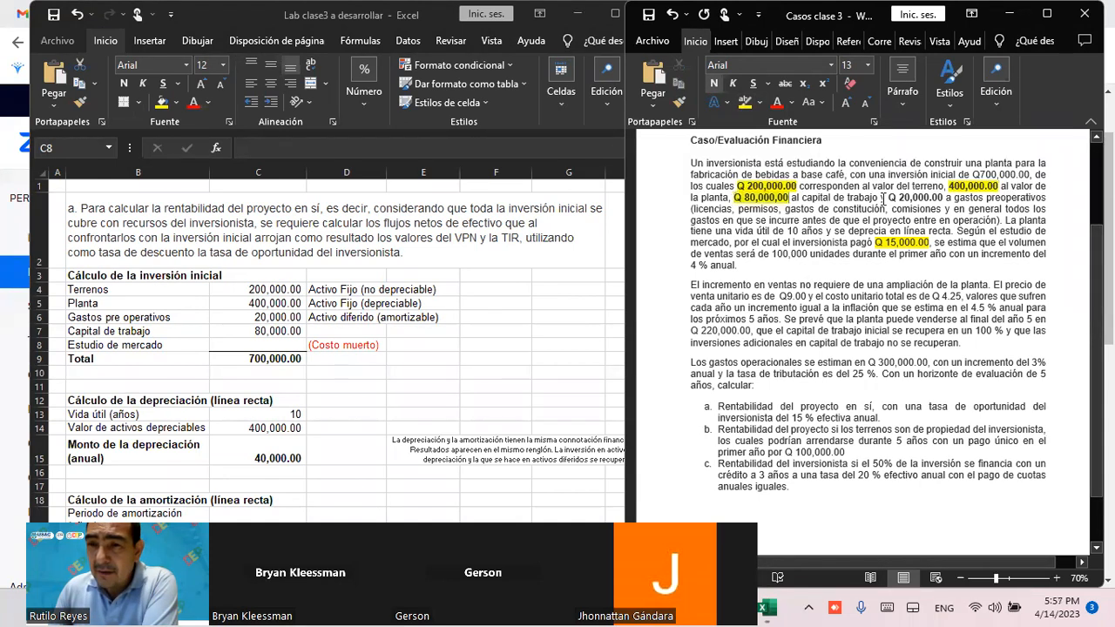
{"action": "left_click_drag", "start_coordinate": [886, 200], "coordinate": [943, 199]}
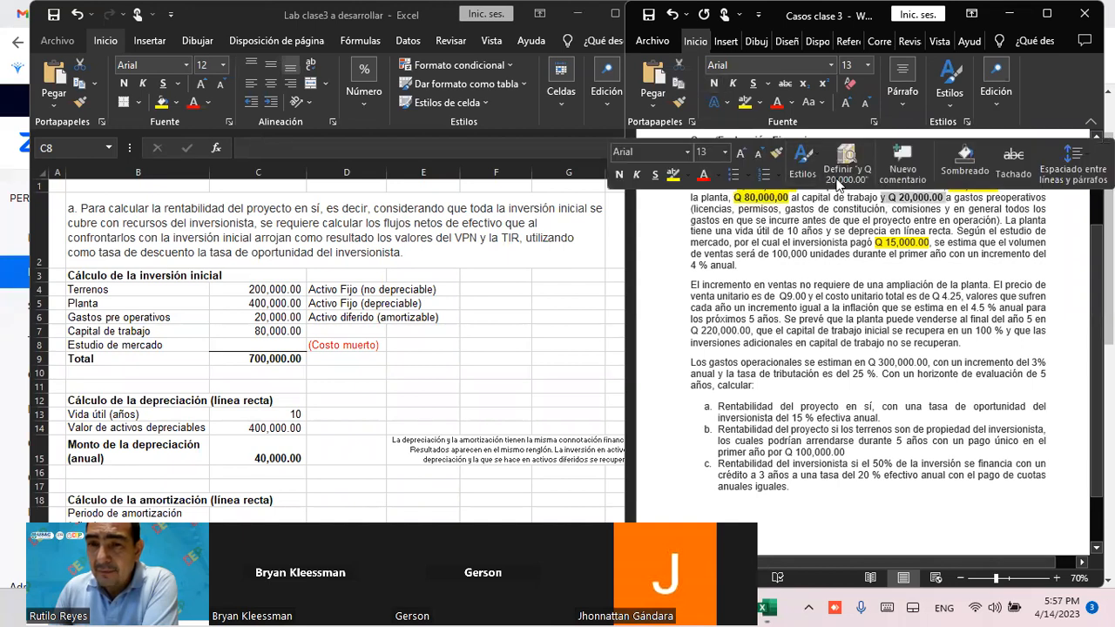
{"action": "left_click", "coordinate": [746, 104]}
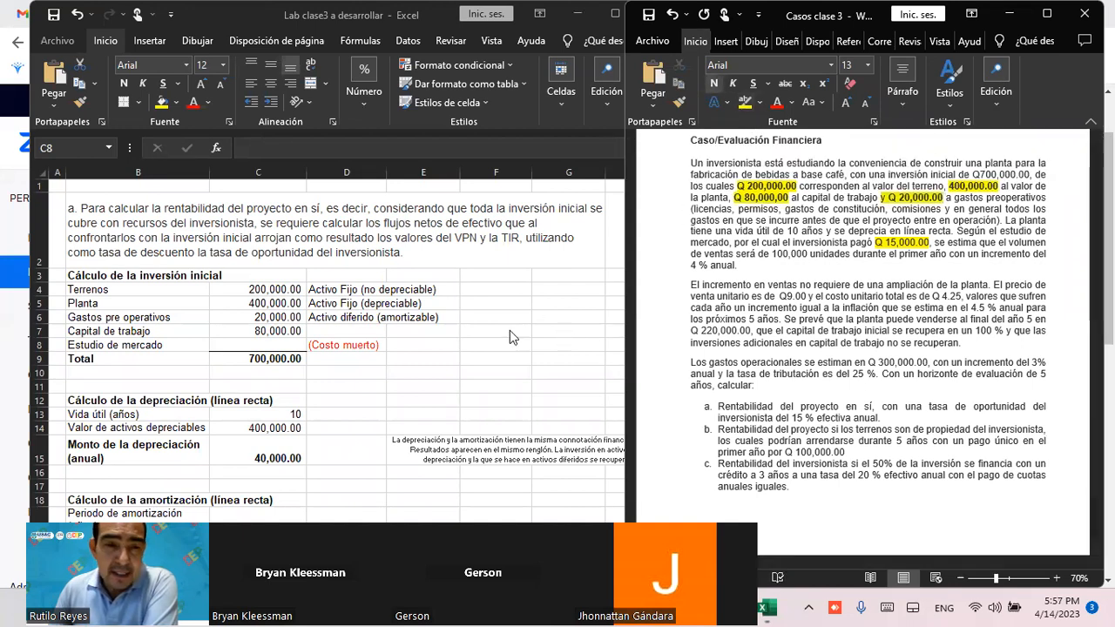
Back in the Excel sheet, enter 15,000 for Estudio de mercado in C8
{"action": "left_click", "coordinate": [267, 345]}
{"action": "type", "text": "15"}
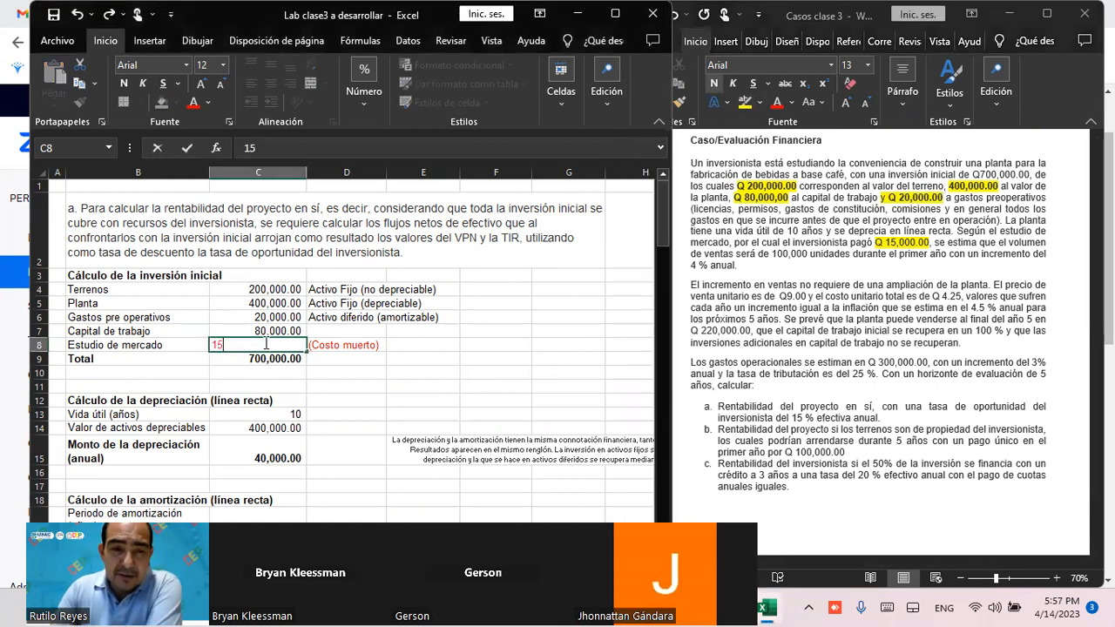
{"action": "type", "text": ",00000"}
{"action": "key", "text": "Return"}
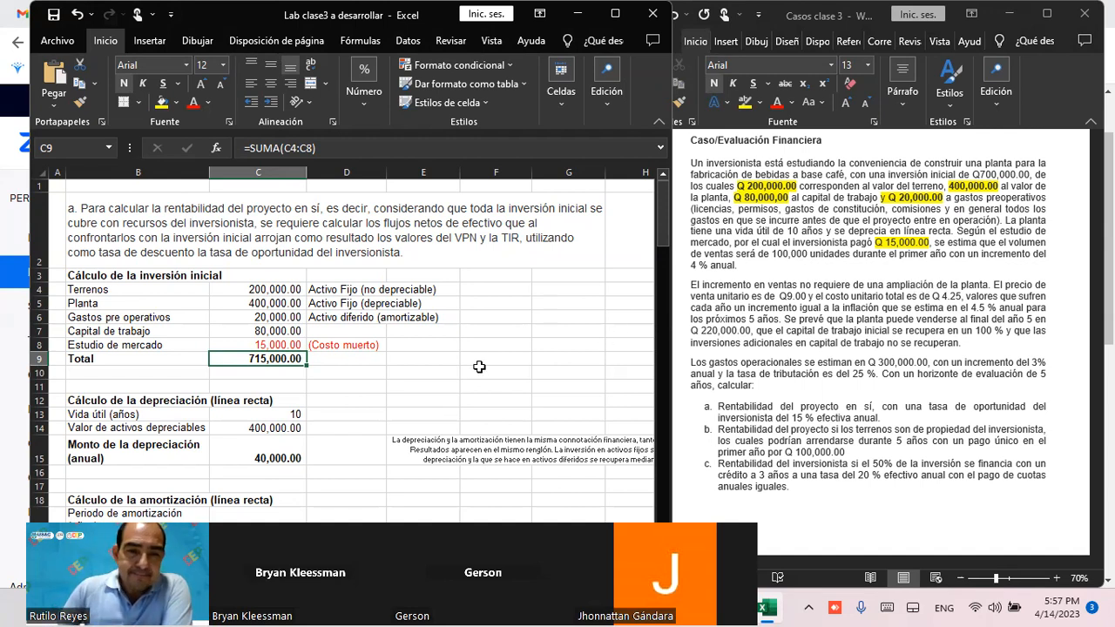
Replace the Total formula in C9 with +C4+C5+C6+C7 so that the market study cost is excluded from the initial investment
{"action": "left_click", "coordinate": [258, 288]}
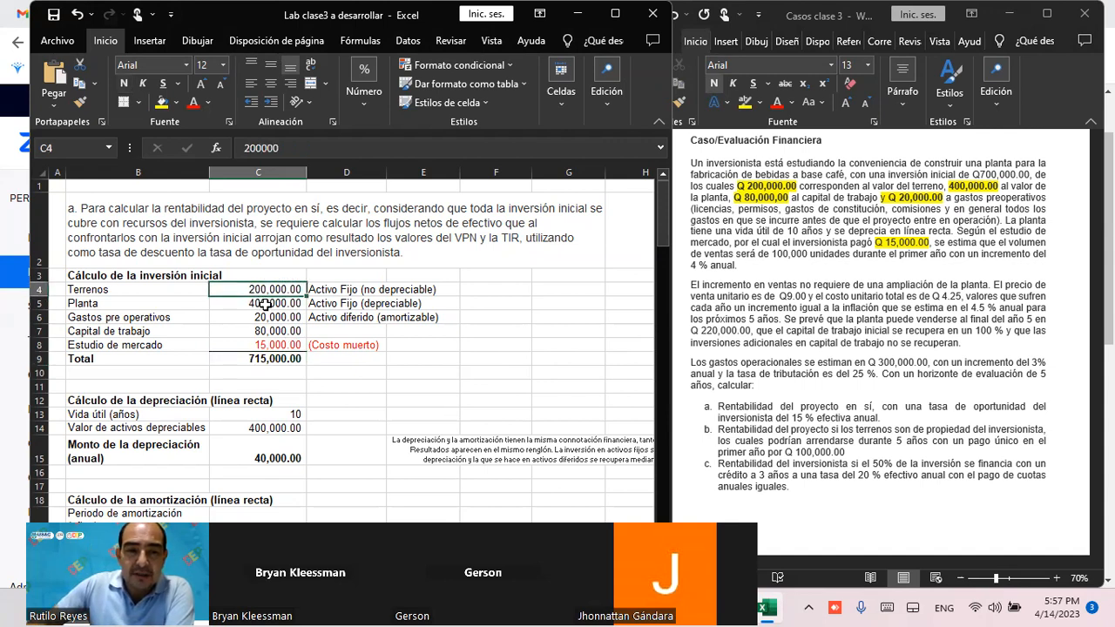
{"action": "left_click", "coordinate": [270, 304]}
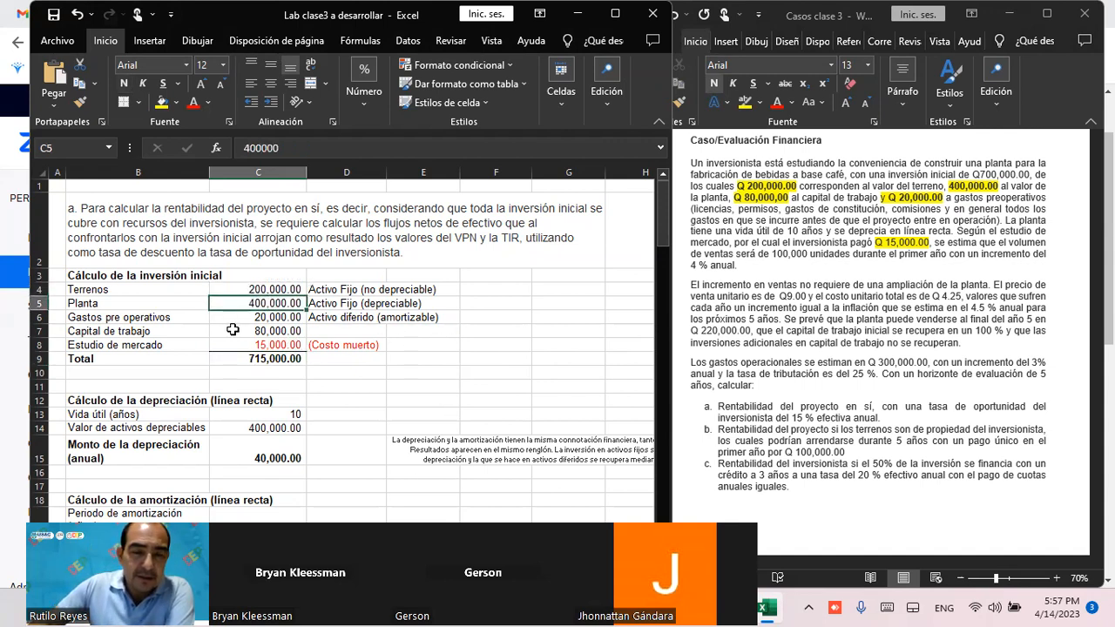
{"action": "left_click_drag", "start_coordinate": [261, 320], "coordinate": [267, 333]}
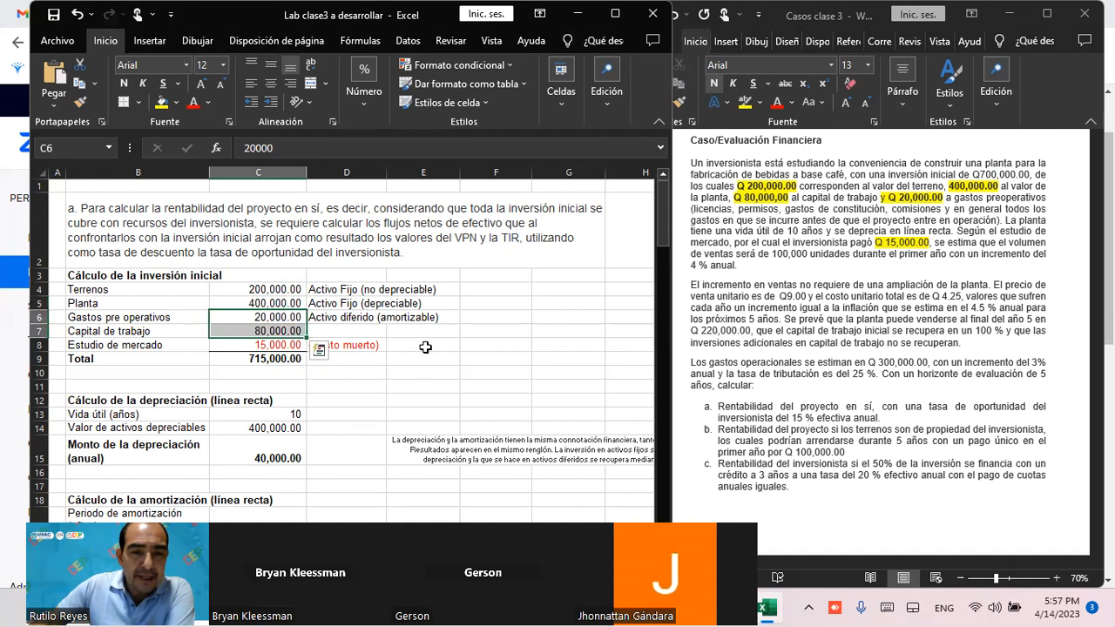
{"action": "left_click", "coordinate": [257, 359]}
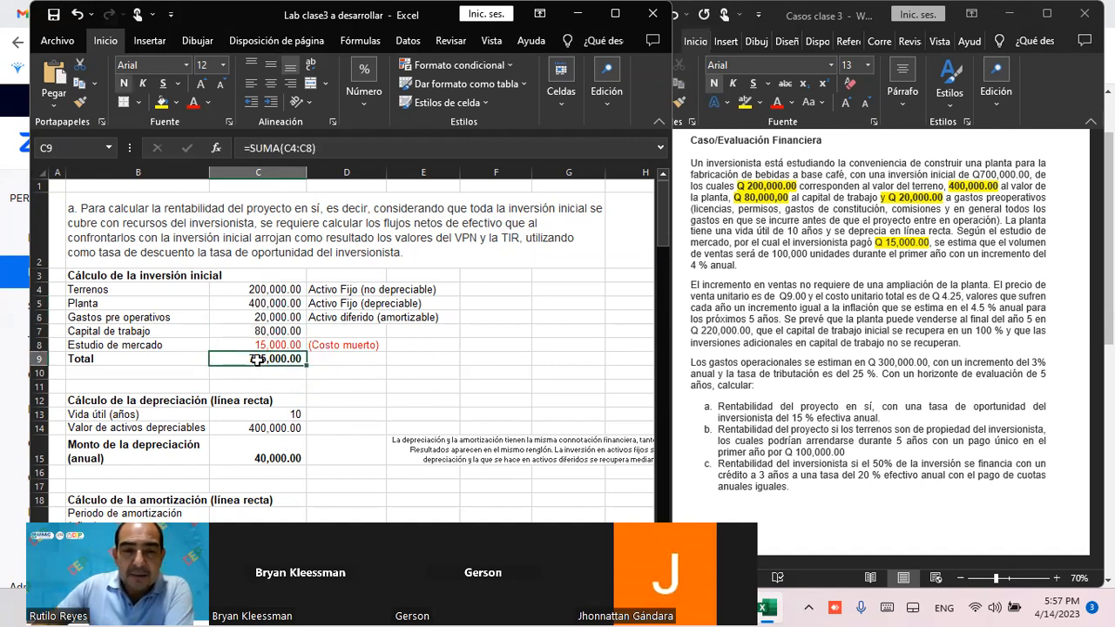
{"action": "type", "text": "+"}
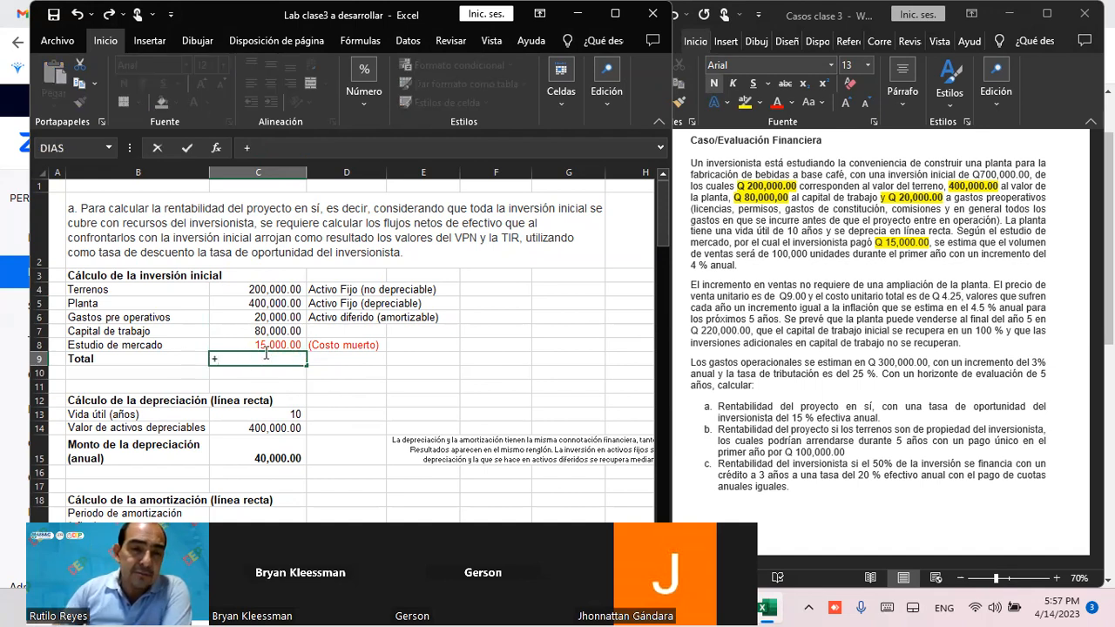
{"action": "left_click", "coordinate": [263, 292]}
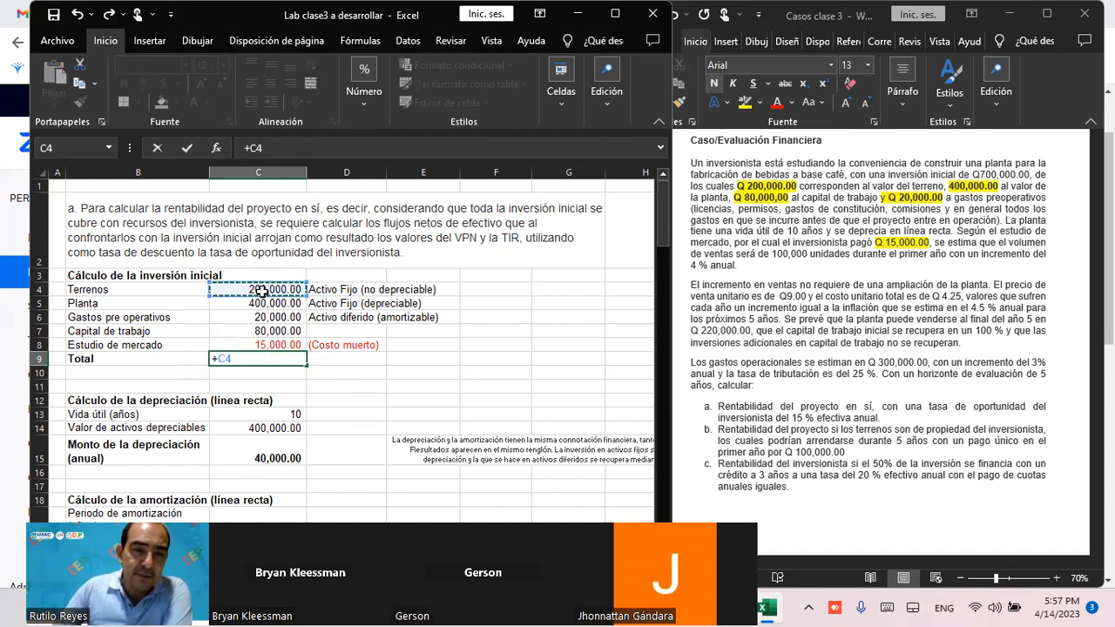
{"action": "type", "text": "+"}
{"action": "left_click", "coordinate": [260, 303]}
{"action": "type", "text": "+C5+"}
{"action": "left_click", "coordinate": [270, 318]}
{"action": "type", "text": "+C6+"}
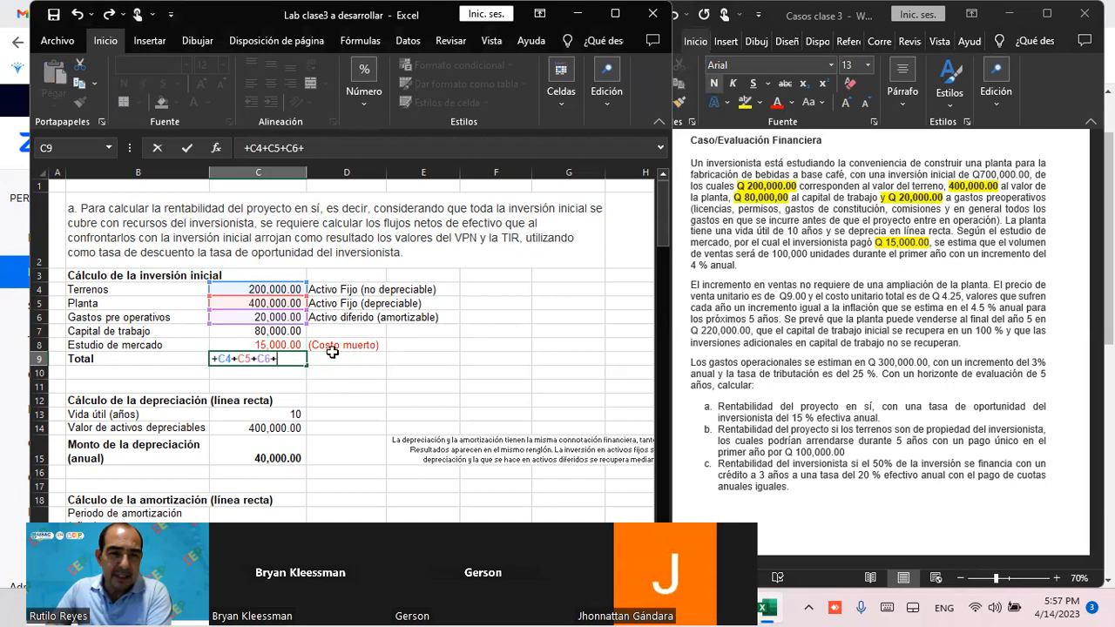
{"action": "left_click", "coordinate": [269, 332]}
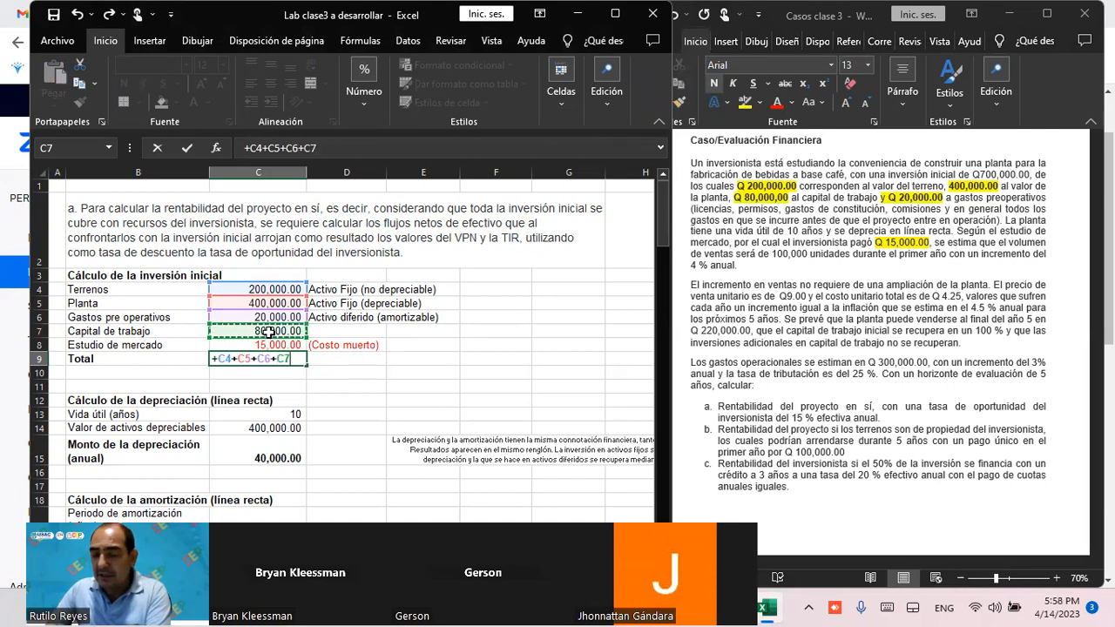
{"action": "key", "text": "Return"}
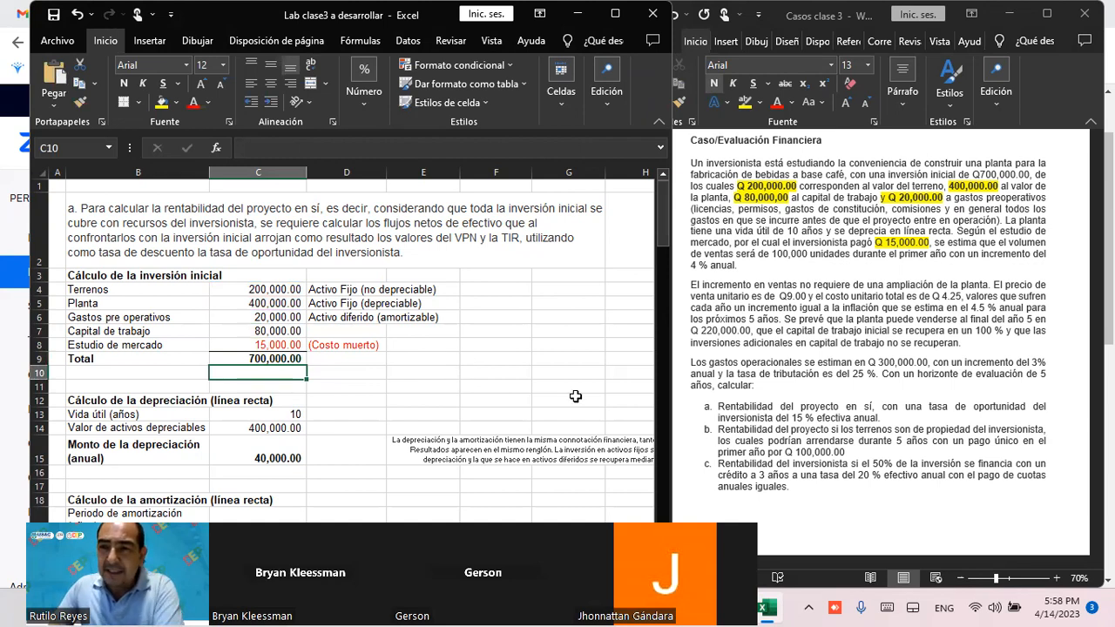
In the Word case document, highlight the initial investment amount Q700,000.00 in yellow
{"action": "left_click", "coordinate": [975, 177]}
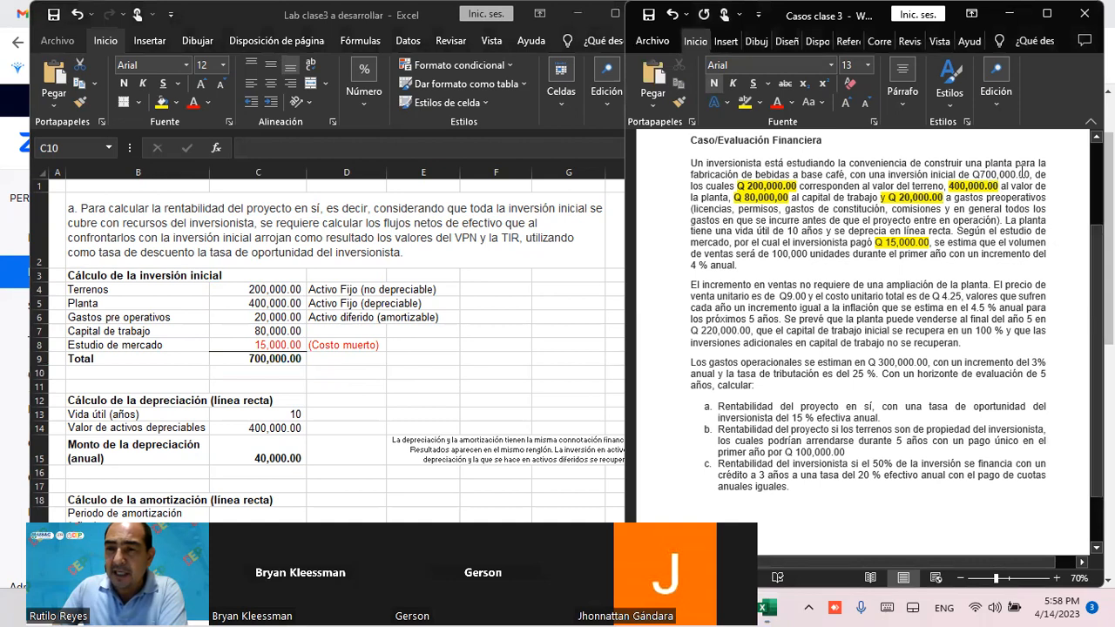
{"action": "double_click", "coordinate": [987, 175]}
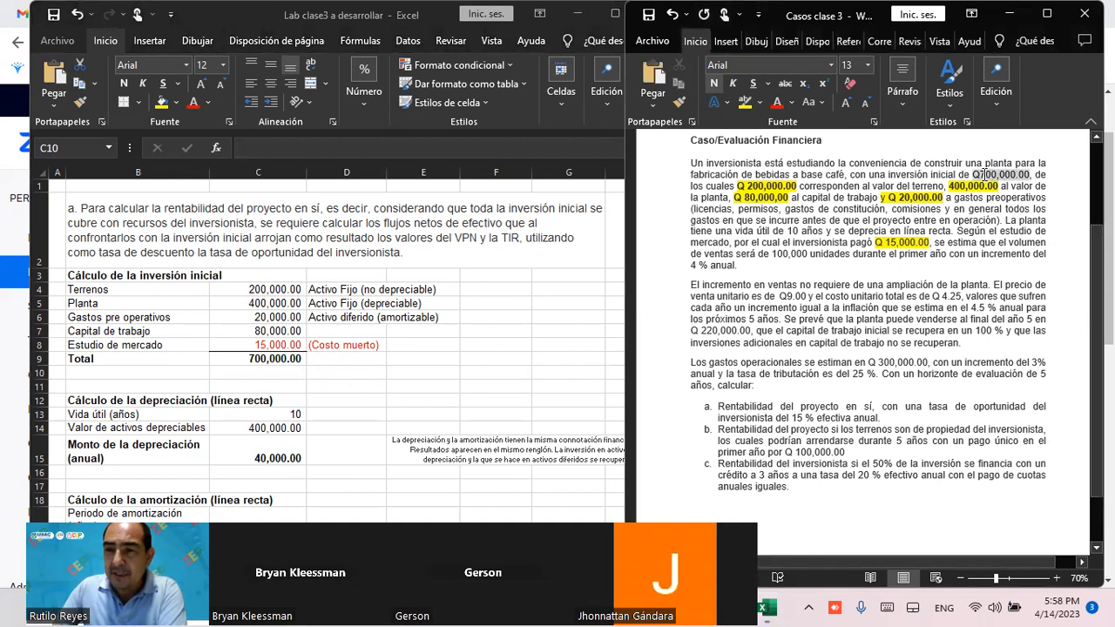
{"action": "left_click", "coordinate": [743, 102]}
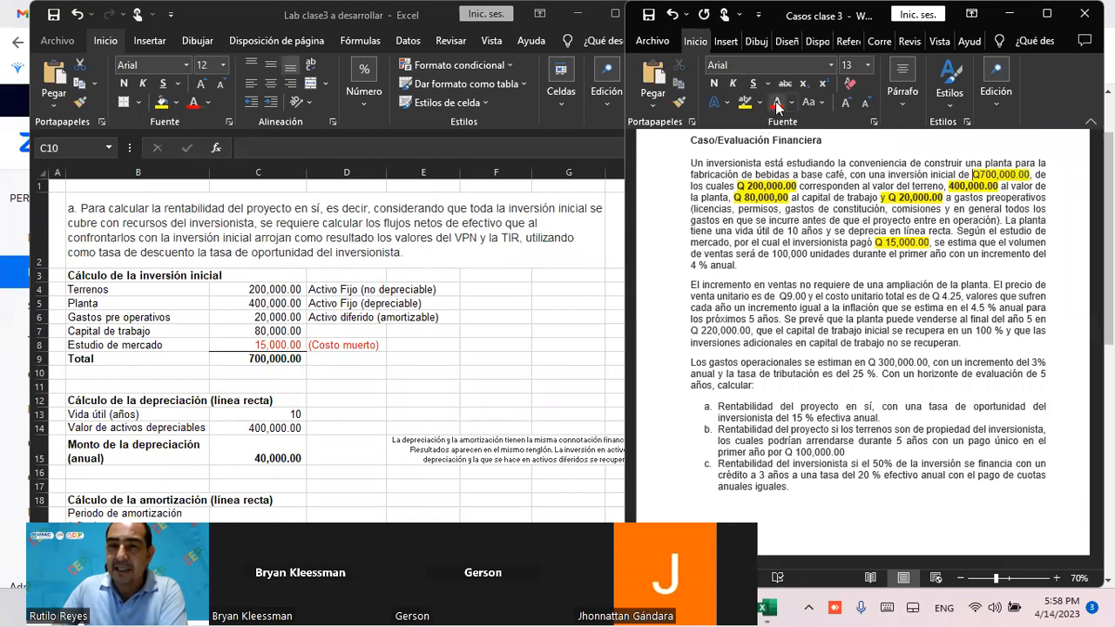
Back in the Excel sheet, review the asset classification notes beside Terrenos, Planta and Gastos pre operativos, the working capital amount and the depreciation heading
{"action": "left_click", "coordinate": [592, 329]}
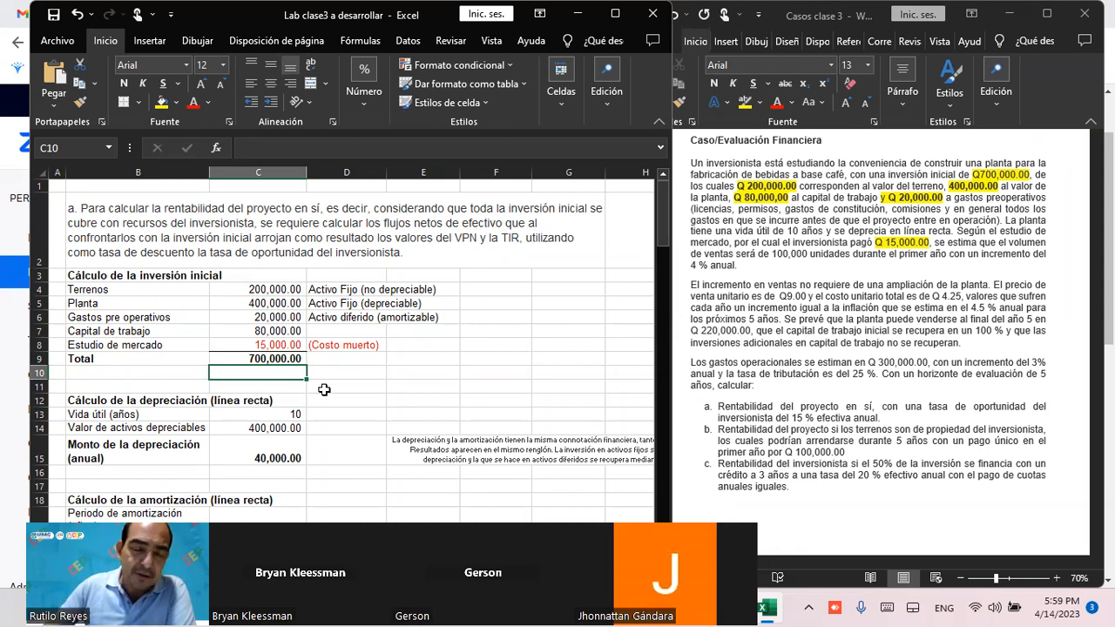
{"action": "left_click", "coordinate": [266, 318]}
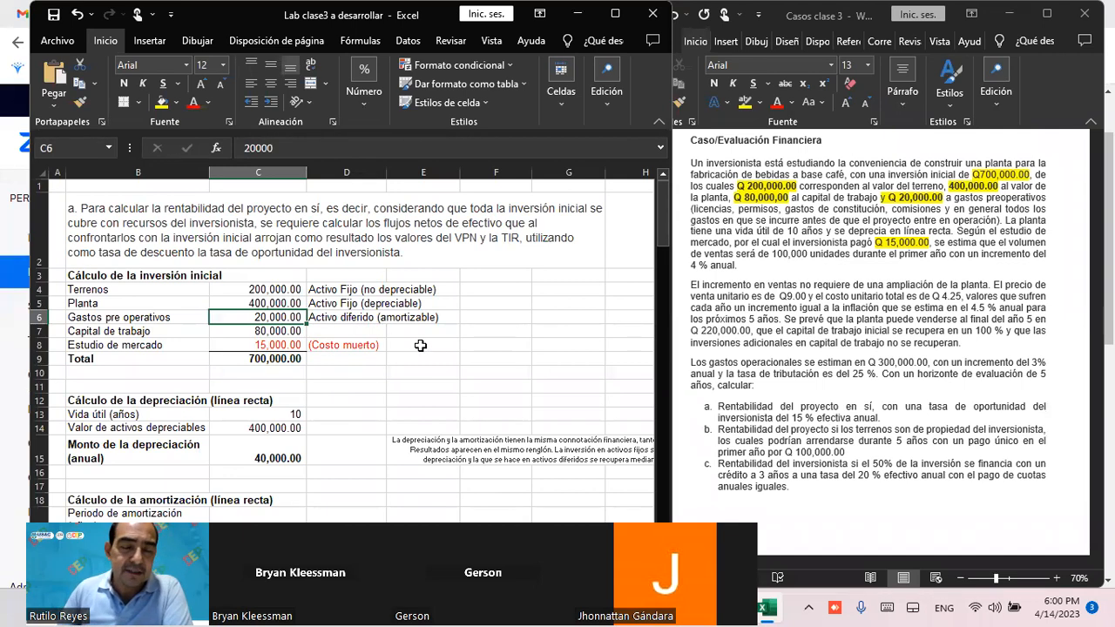
{"action": "left_click", "coordinate": [325, 287]}
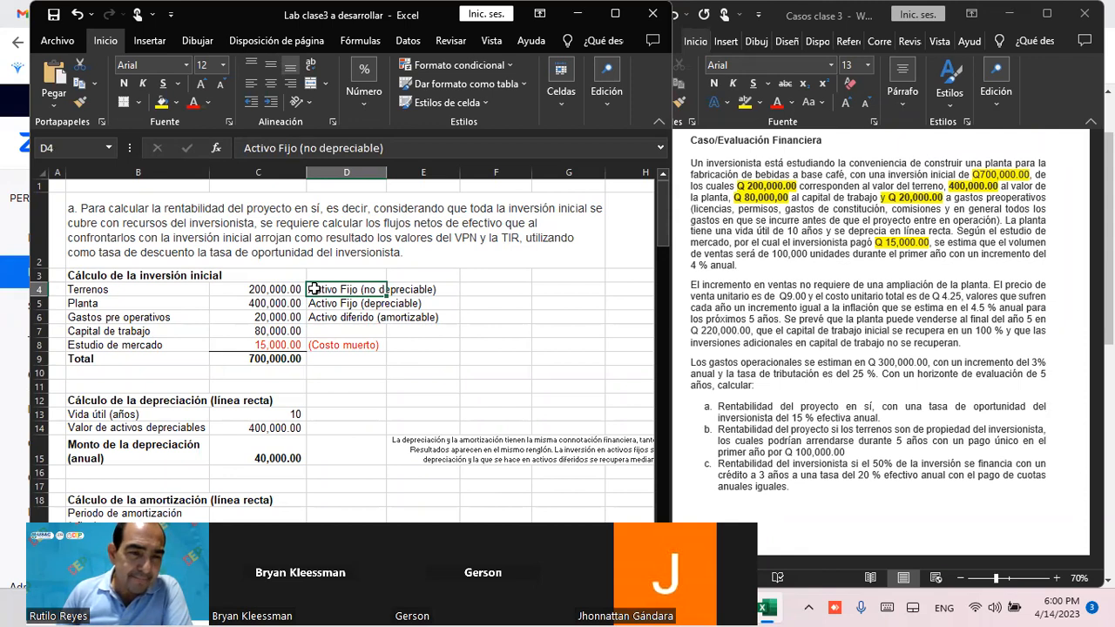
{"action": "left_click", "coordinate": [117, 304]}
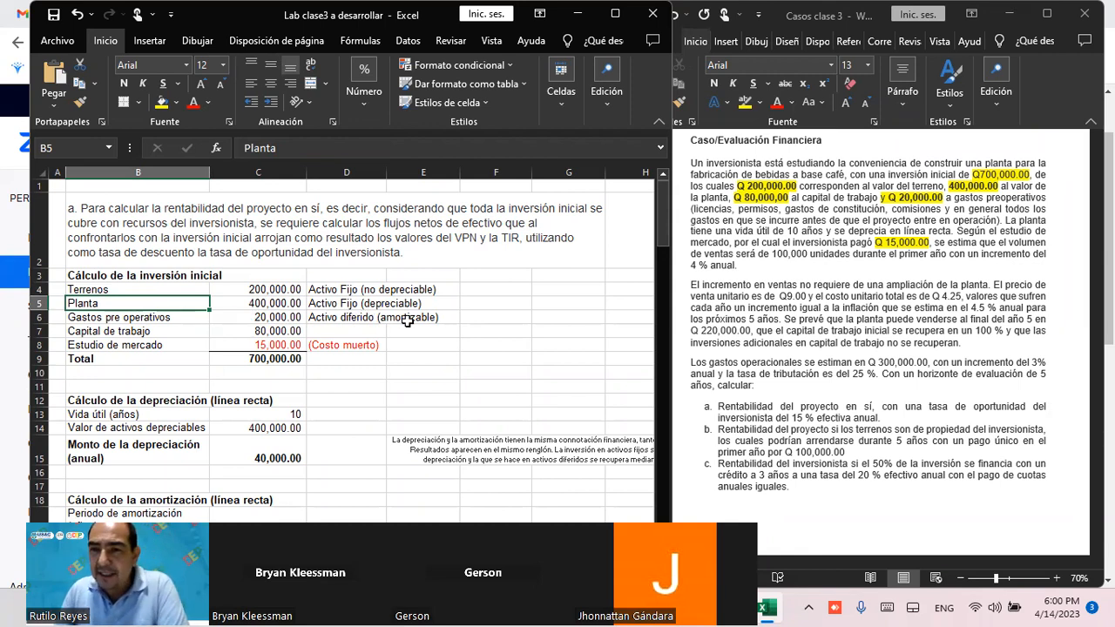
{"action": "left_click", "coordinate": [321, 307]}
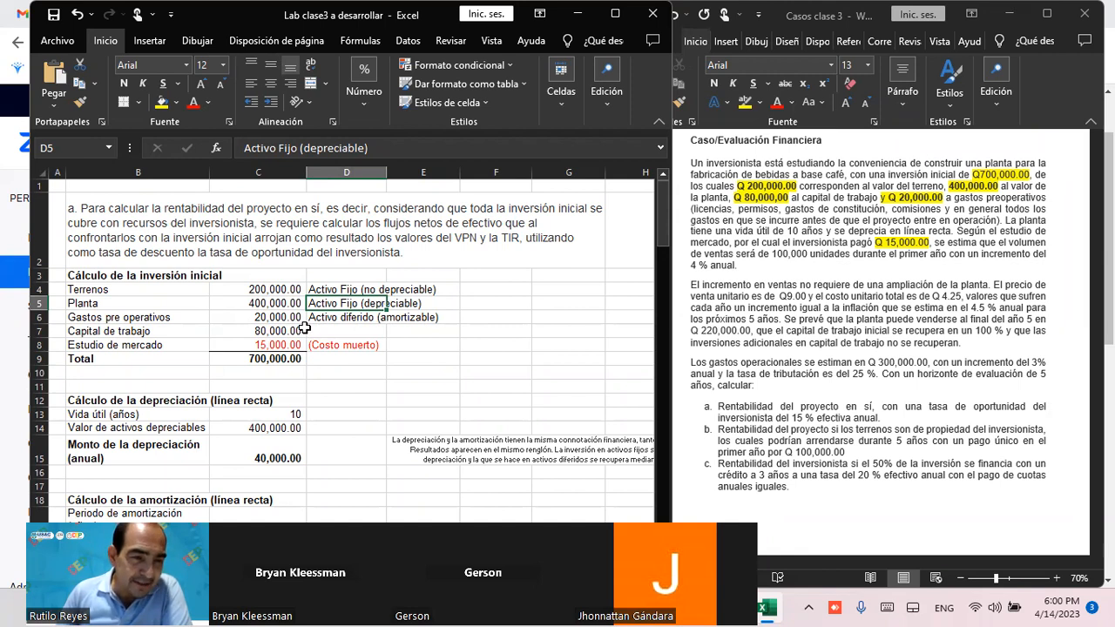
{"action": "left_click", "coordinate": [130, 320]}
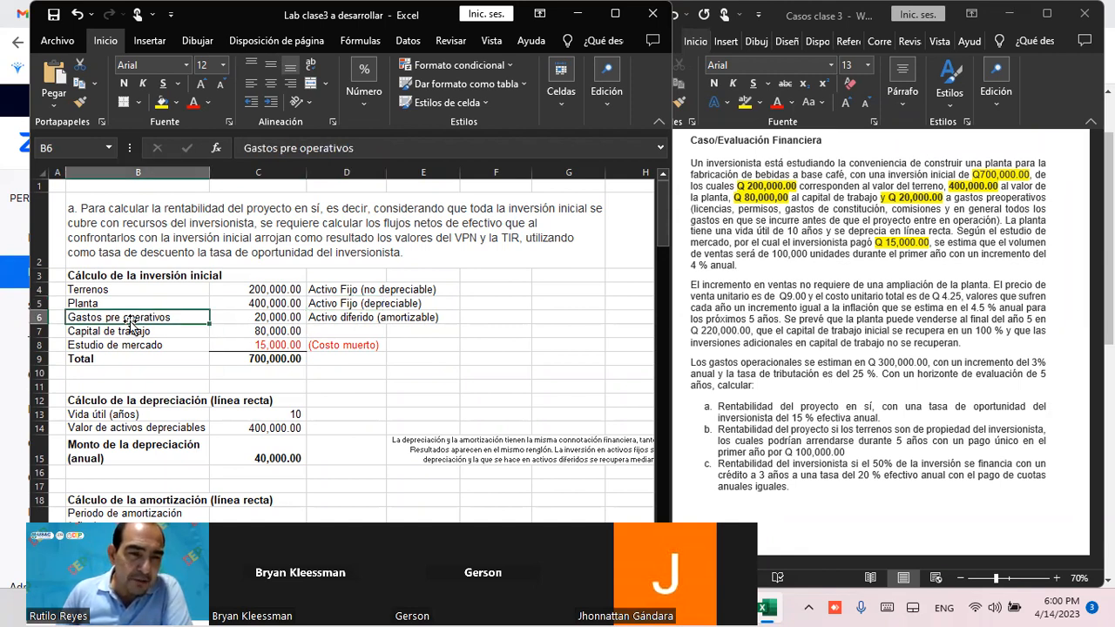
{"action": "left_click", "coordinate": [325, 317]}
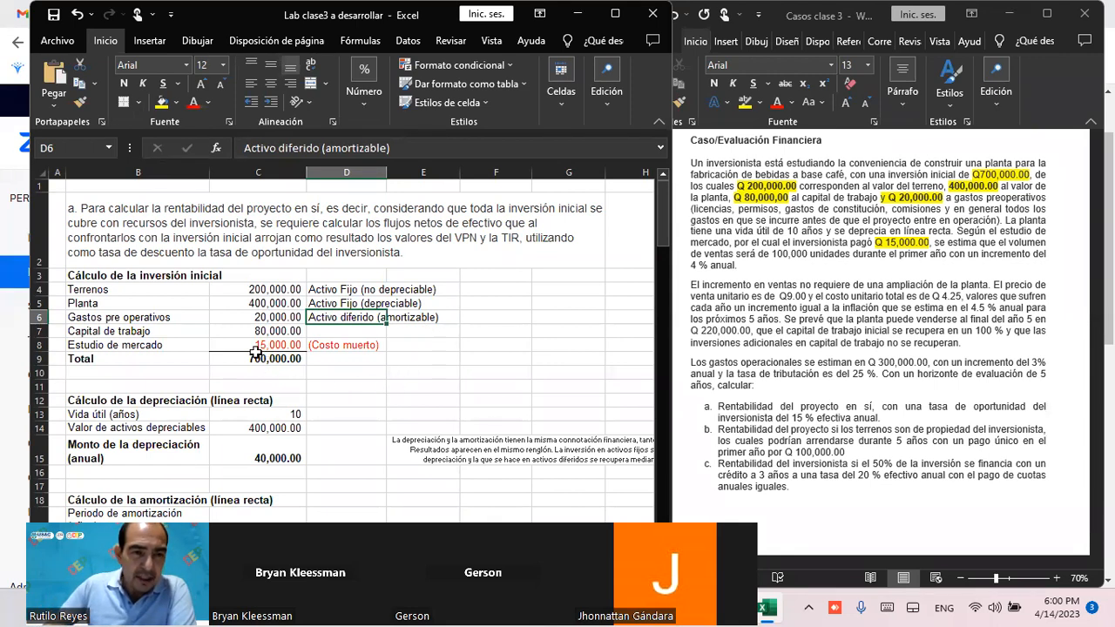
{"action": "left_click", "coordinate": [258, 335]}
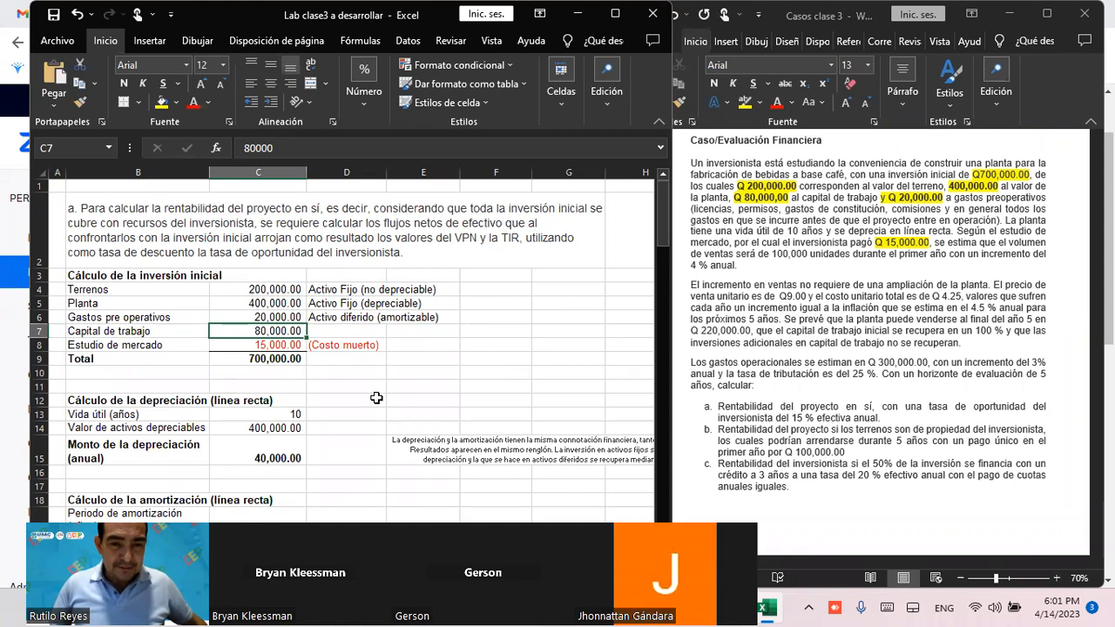
{"action": "scroll", "coordinate": [376, 398], "scroll_direction": "down", "scroll_amount": 1}
{"action": "scroll", "coordinate": [377, 398], "scroll_direction": "down", "scroll_amount": 1}
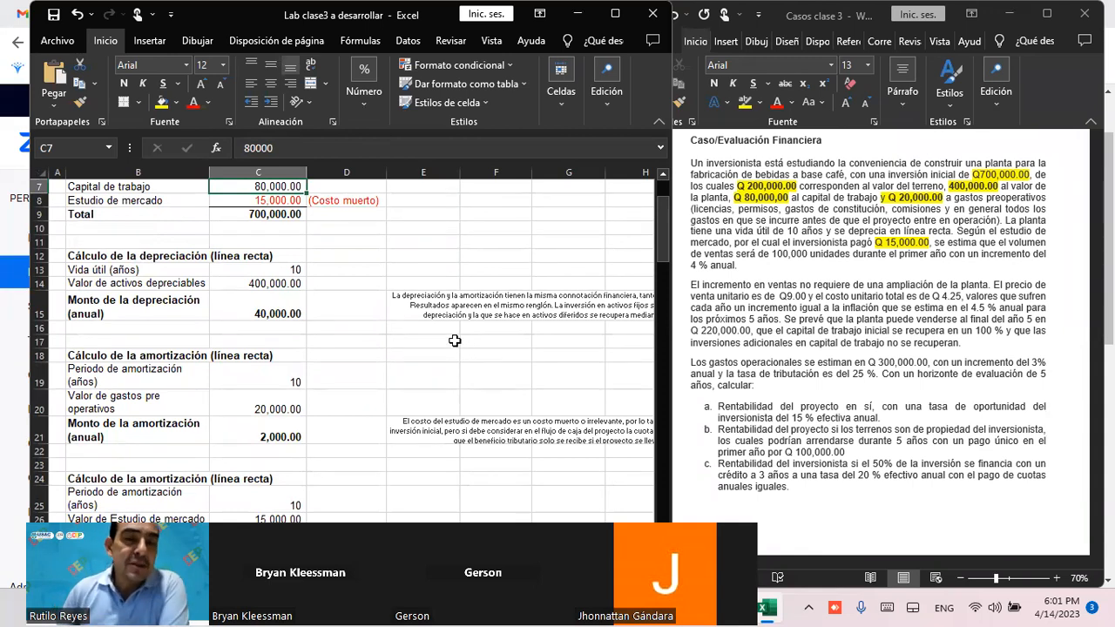
{"action": "left_click", "coordinate": [89, 258]}
{"action": "scroll", "coordinate": [226, 266], "scroll_direction": "up", "scroll_amount": 2}
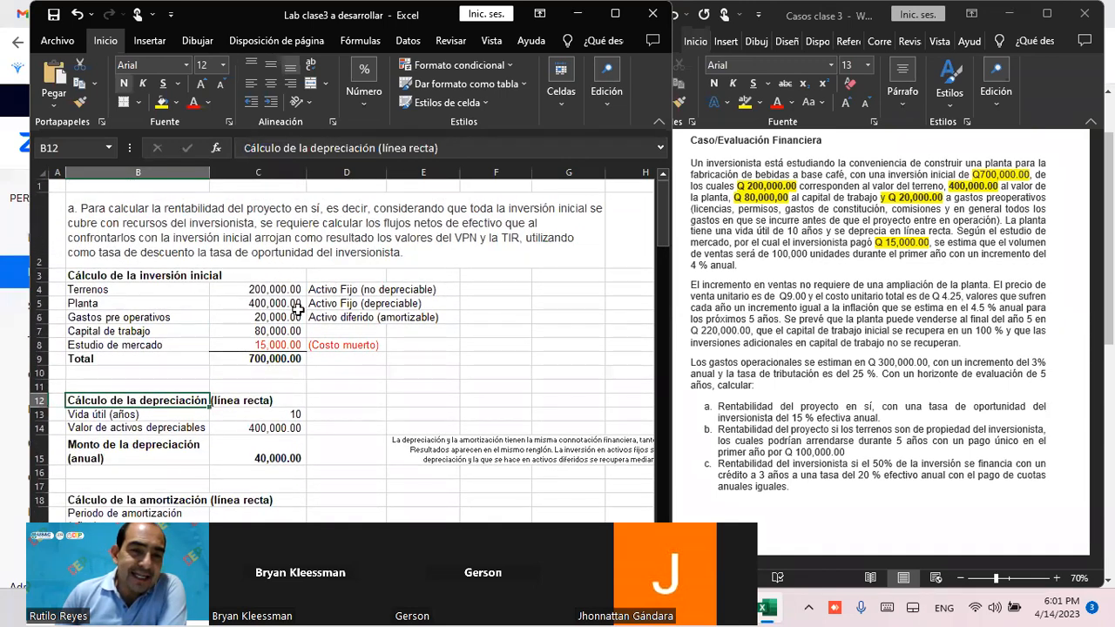
In the Word case text, color the plant's useful life "de 10 años" red
{"action": "scroll", "coordinate": [331, 345], "scroll_direction": "down", "scroll_amount": 1}
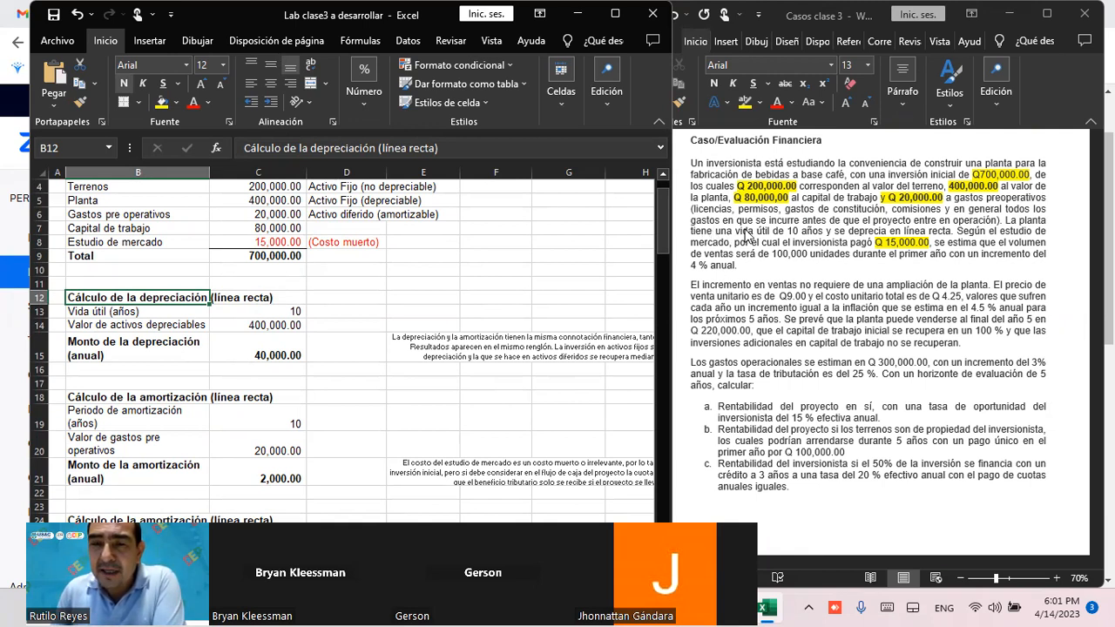
{"action": "left_click", "coordinate": [702, 233]}
{"action": "left_click_drag", "start_coordinate": [774, 233], "coordinate": [819, 233]}
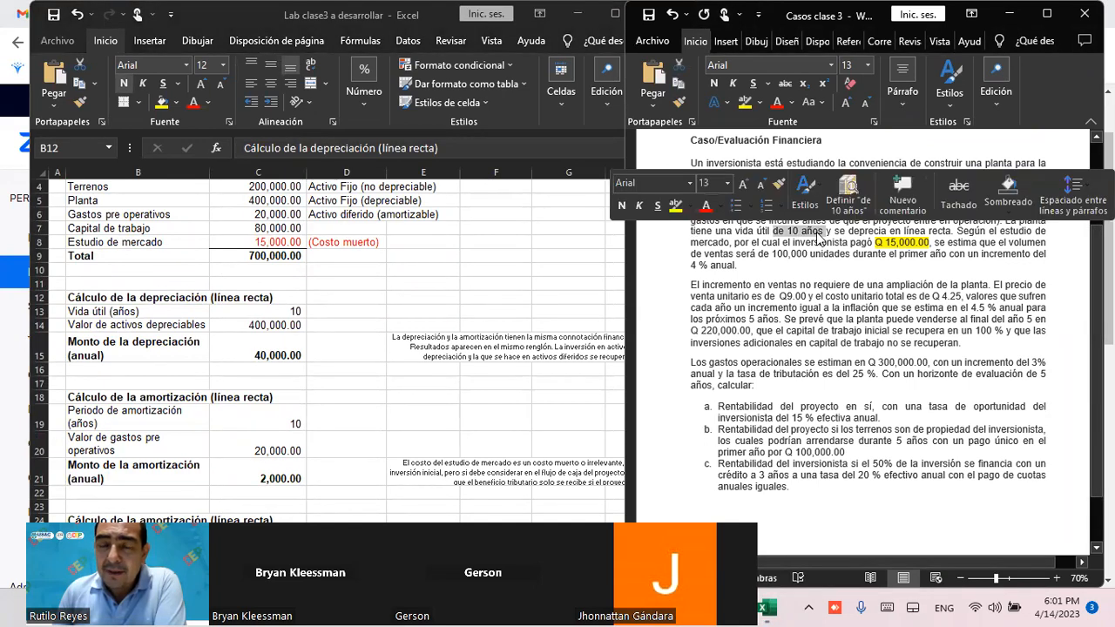
{"action": "left_click", "coordinate": [777, 104]}
{"action": "left_click", "coordinate": [837, 343]}
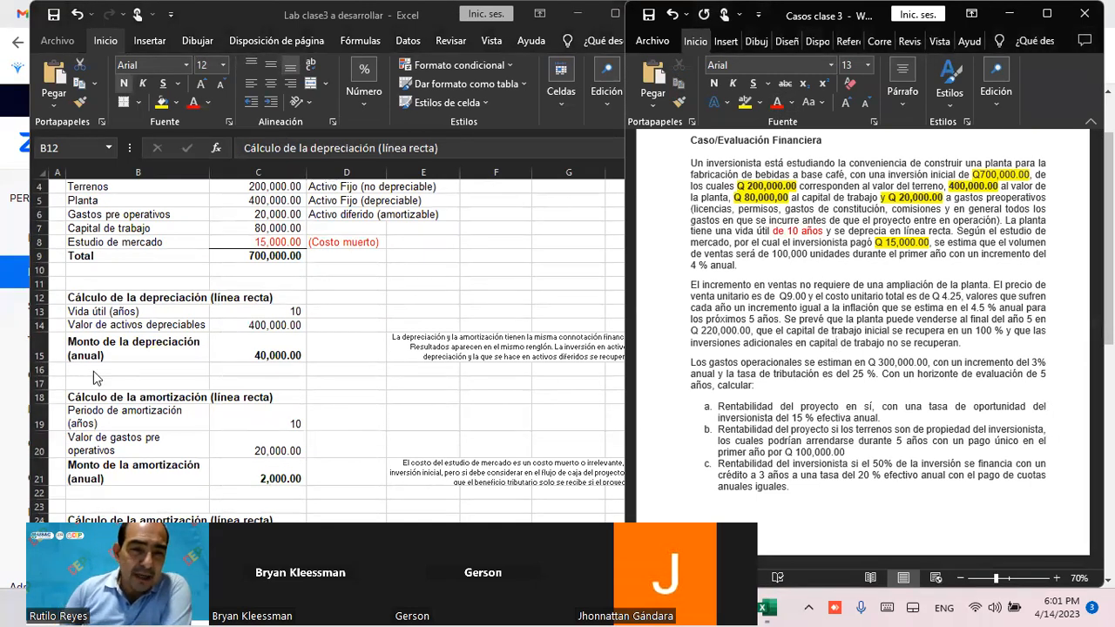
In the Excel depreciation section, examine the useful life, the depreciable asset value and the formula behind the annual depreciation amount in C15
{"action": "left_click", "coordinate": [280, 311]}
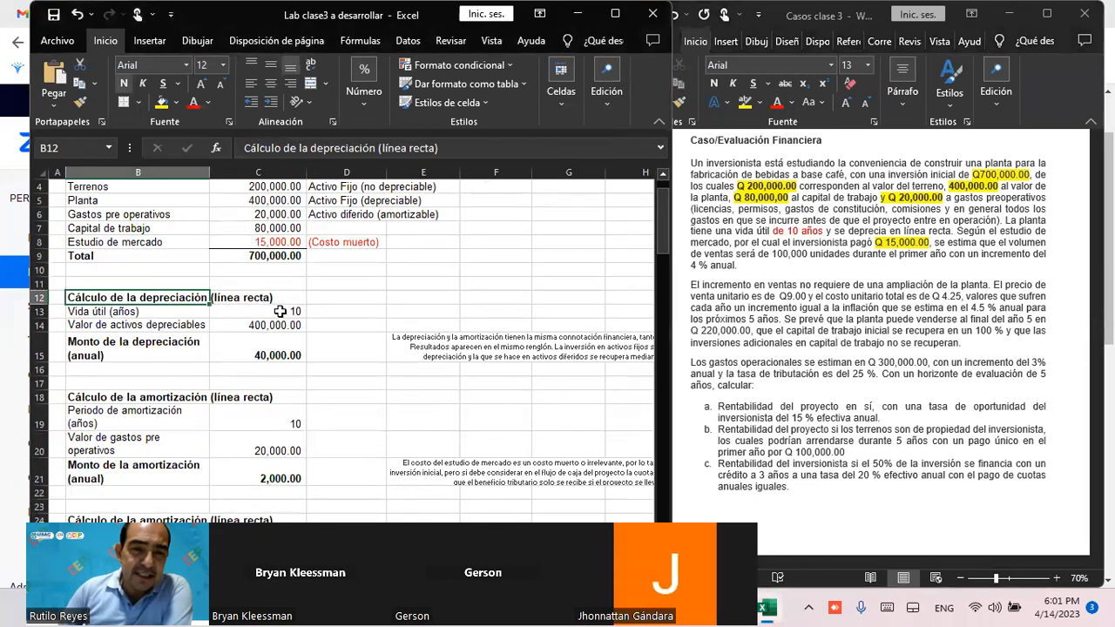
{"action": "left_click", "coordinate": [280, 311]}
{"action": "left_click", "coordinate": [97, 325]}
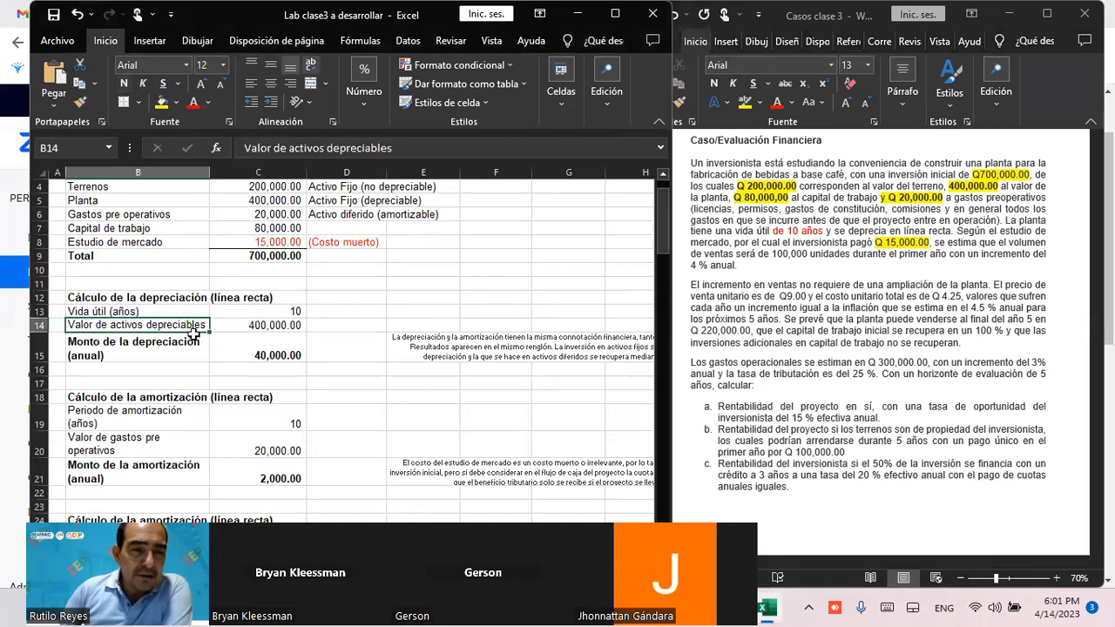
{"action": "left_click", "coordinate": [262, 324]}
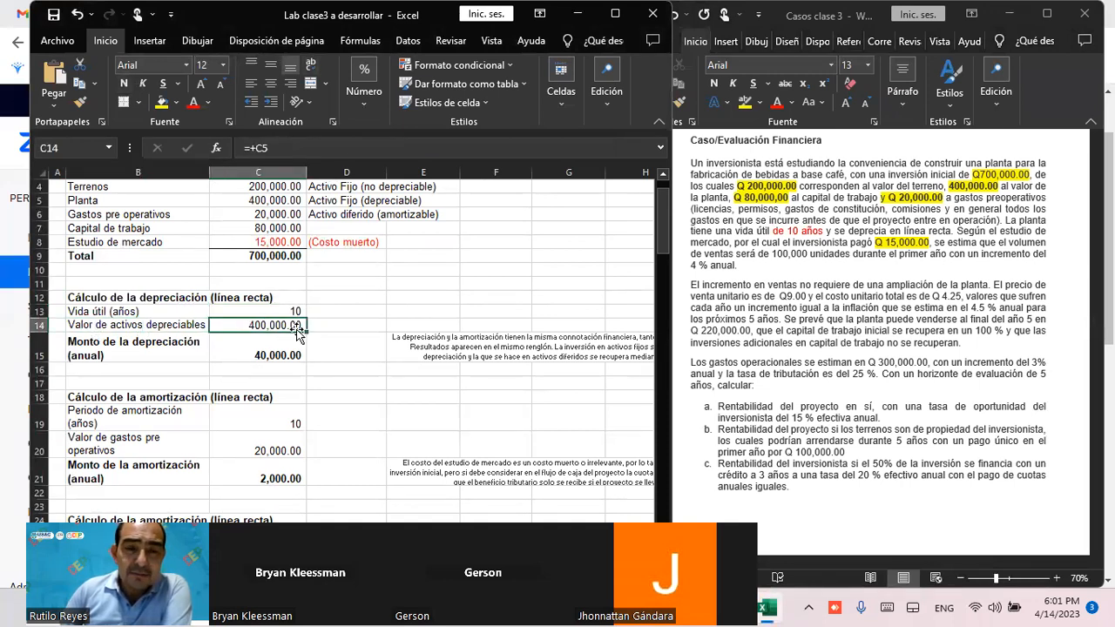
{"action": "scroll", "coordinate": [265, 321], "scroll_direction": "up", "scroll_amount": 1}
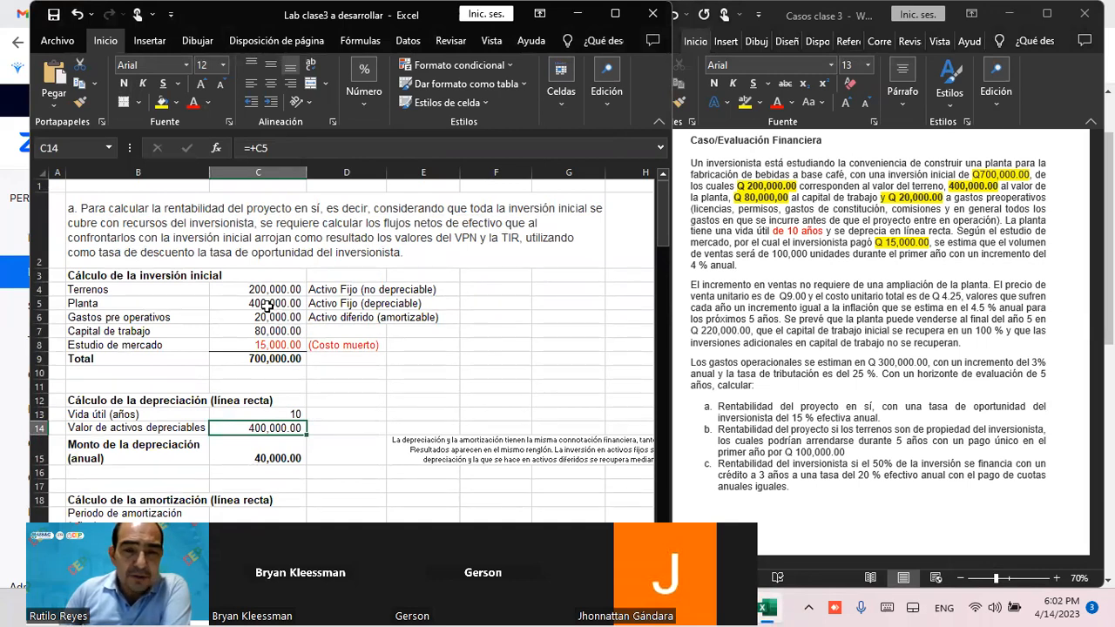
{"action": "scroll", "coordinate": [266, 304], "scroll_direction": "down", "scroll_amount": 1}
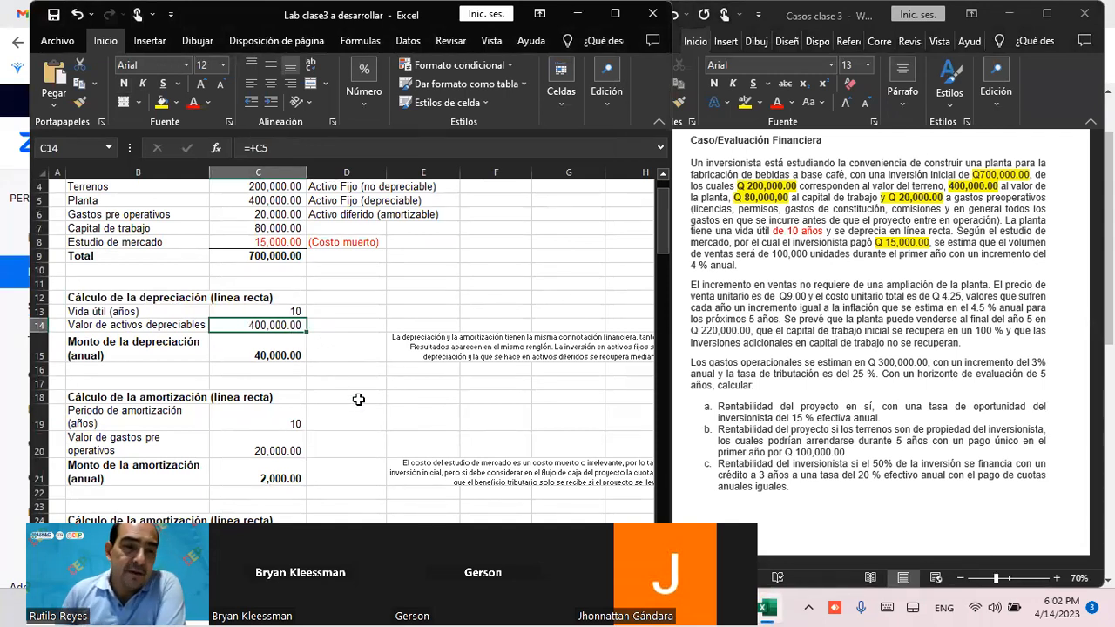
{"action": "left_click", "coordinate": [252, 355]}
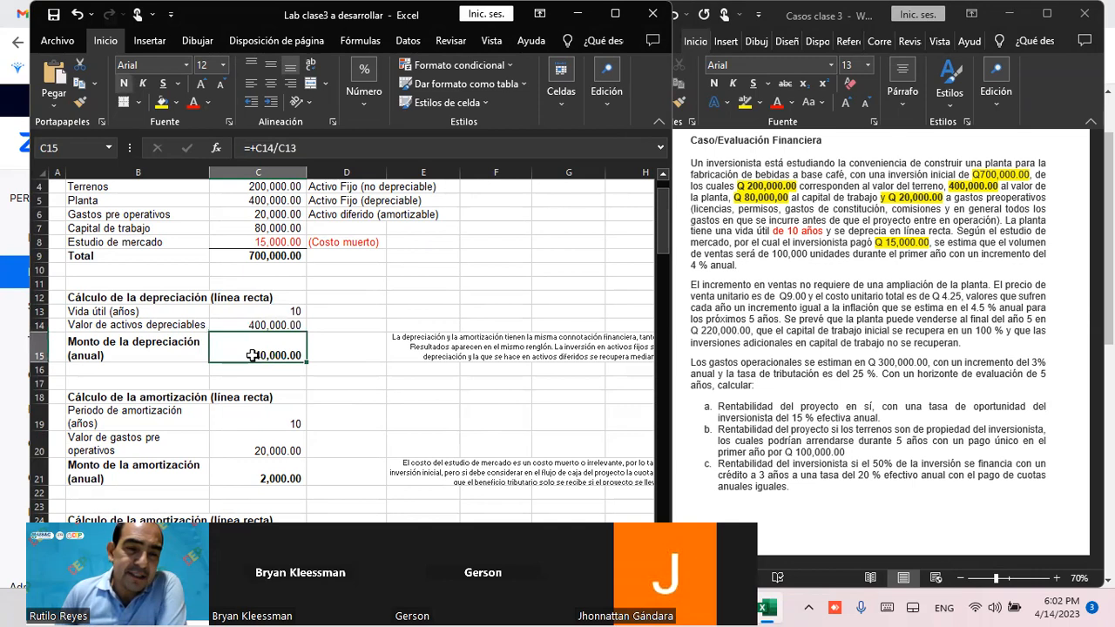
{"action": "double_click", "coordinate": [272, 353]}
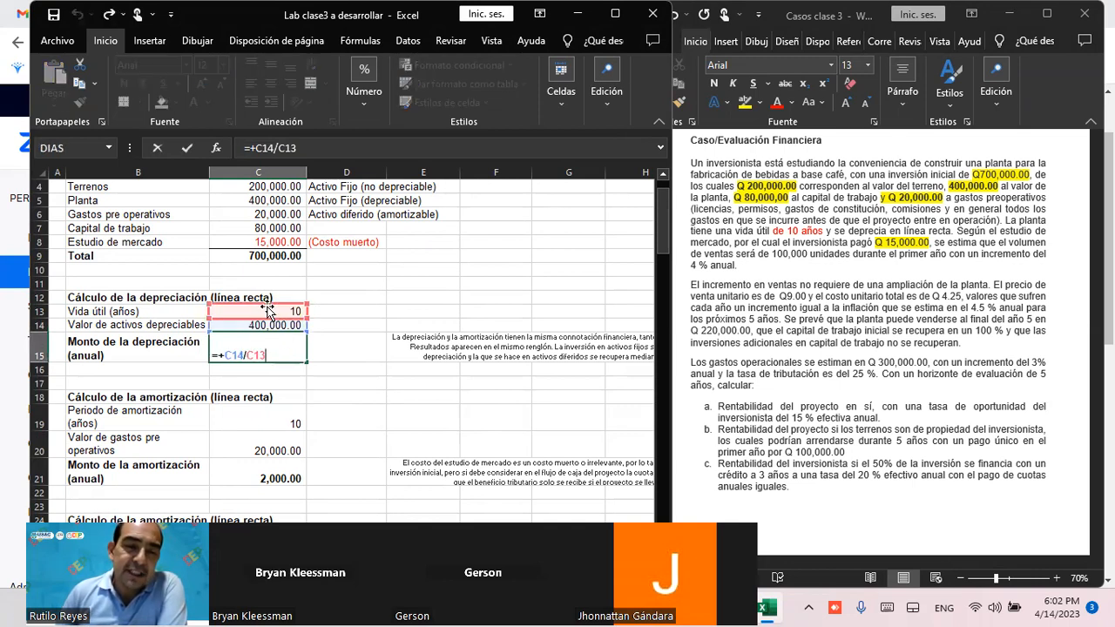
{"action": "left_click", "coordinate": [367, 397]}
{"action": "left_click", "coordinate": [259, 353]}
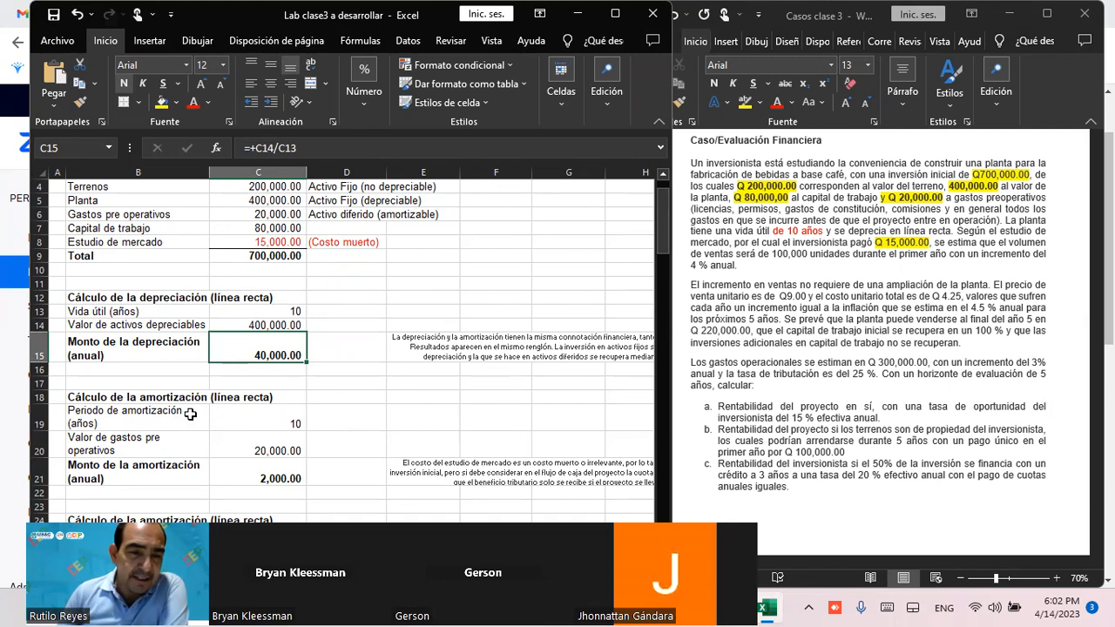
Review the pre-operating expense amortization: the period in years, the amount drawn from Gastos pre operativos, and the annual amount formula in C21
{"action": "scroll", "coordinate": [189, 414], "scroll_direction": "down", "scroll_amount": 1}
{"action": "scroll", "coordinate": [278, 367], "scroll_direction": "down", "scroll_amount": 1}
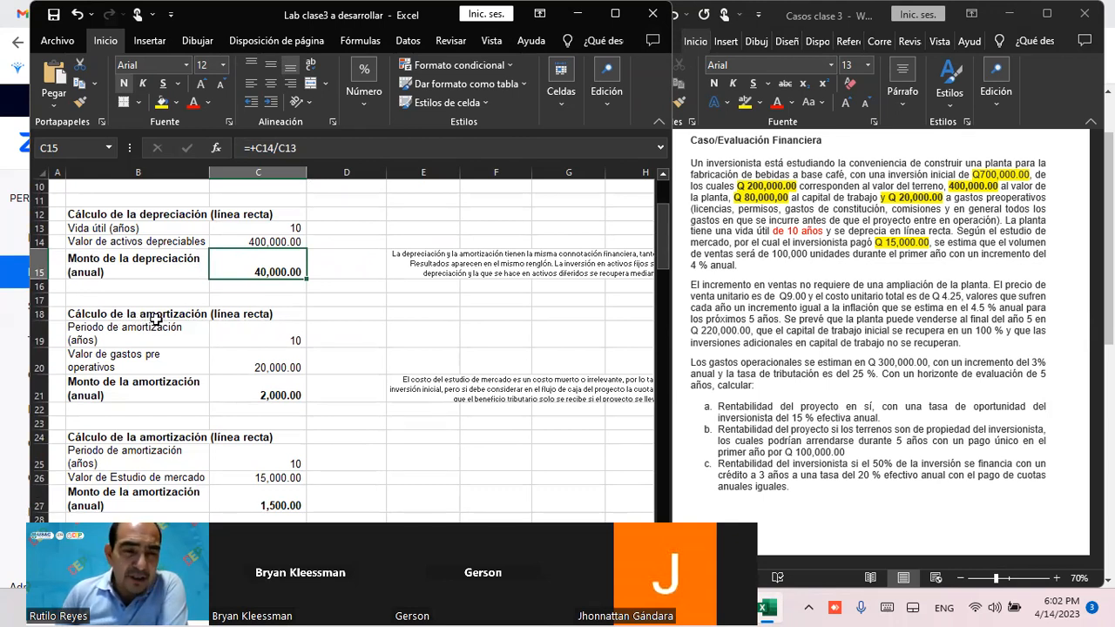
{"action": "left_click", "coordinate": [101, 328]}
{"action": "left_click", "coordinate": [273, 336]}
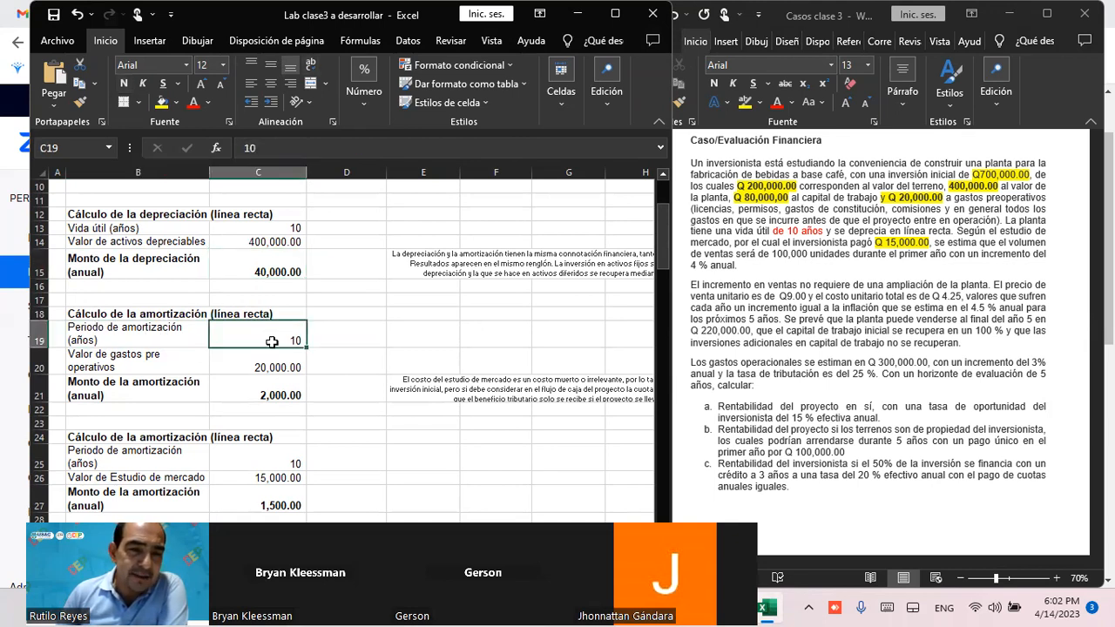
{"action": "left_click", "coordinate": [132, 365]}
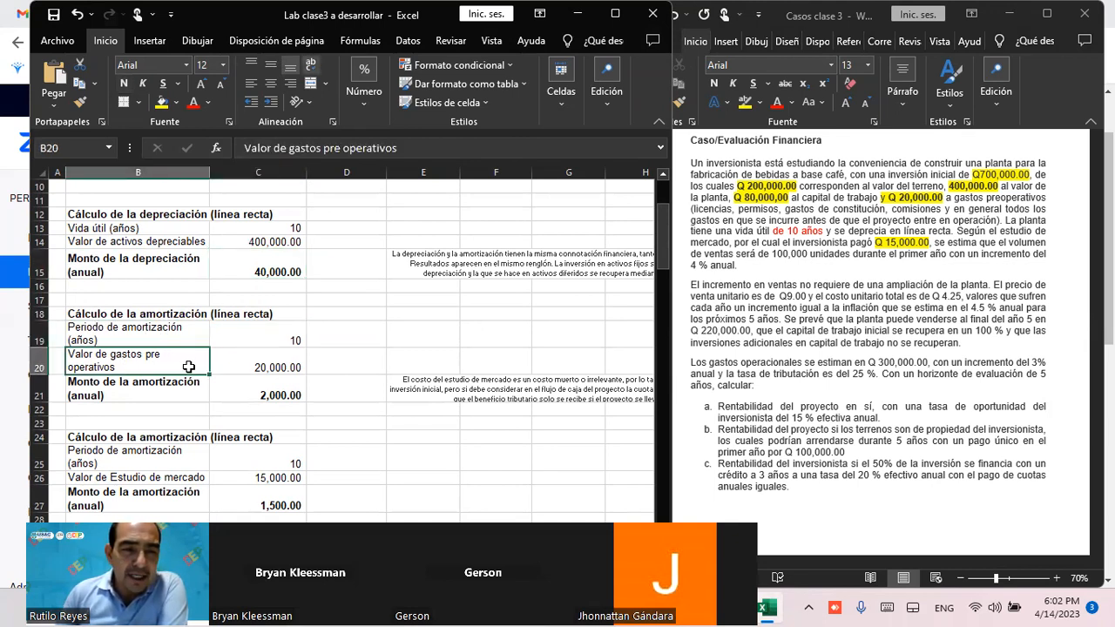
{"action": "scroll", "coordinate": [247, 364], "scroll_direction": "up", "scroll_amount": 2}
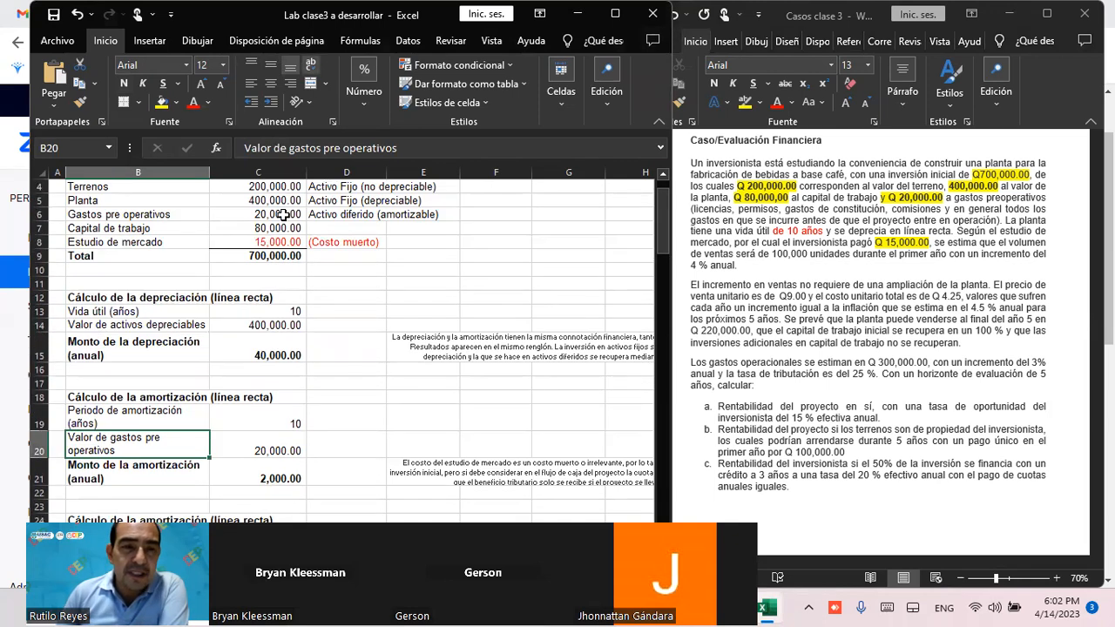
{"action": "scroll", "coordinate": [297, 388], "scroll_direction": "down", "scroll_amount": 1}
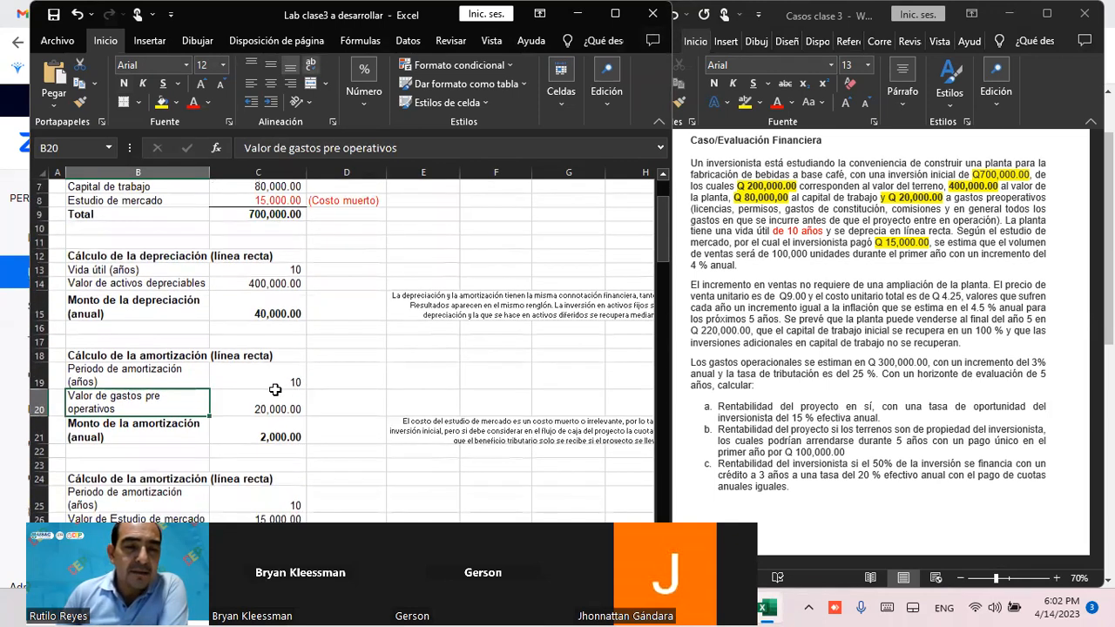
{"action": "left_click", "coordinate": [261, 401]}
{"action": "scroll", "coordinate": [265, 403], "scroll_direction": "down", "scroll_amount": 1}
{"action": "scroll", "coordinate": [266, 403], "scroll_direction": "down", "scroll_amount": 1}
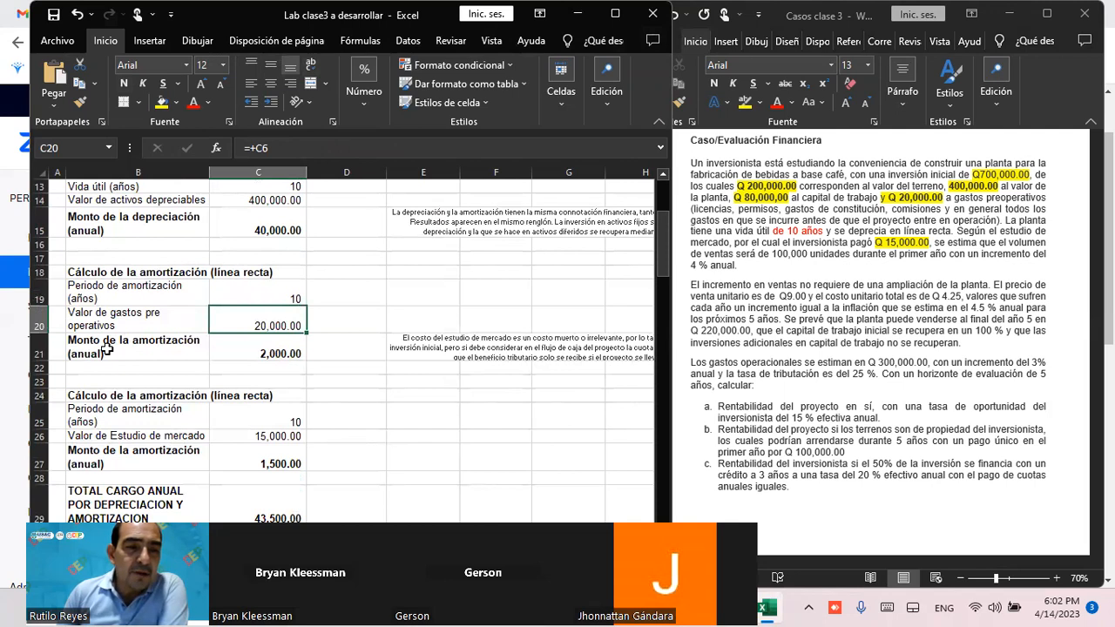
{"action": "left_click", "coordinate": [140, 352]}
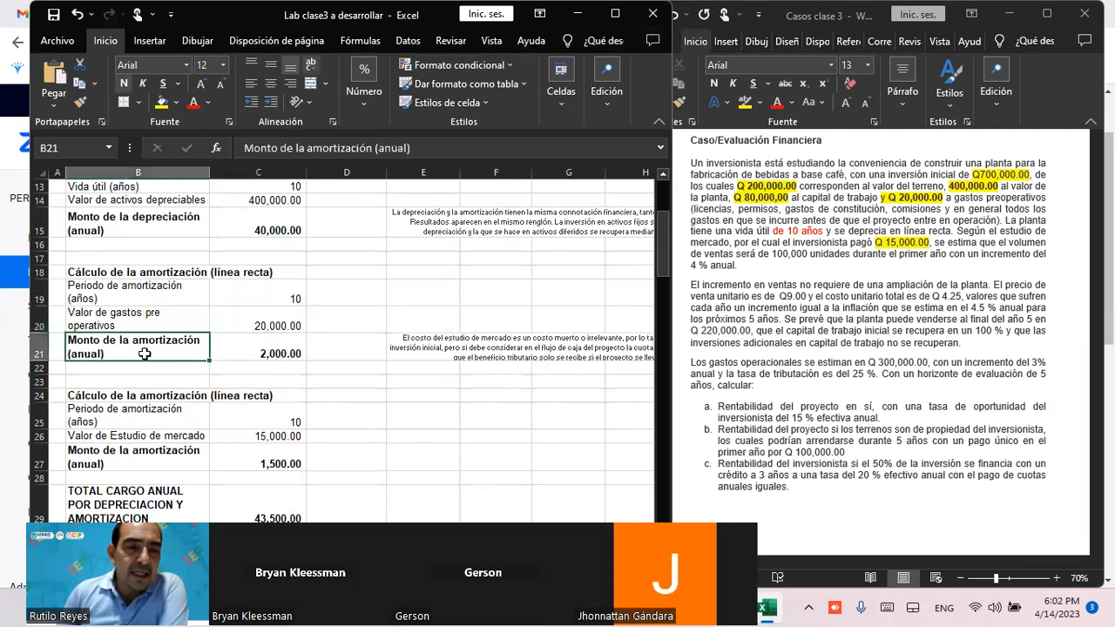
{"action": "left_click", "coordinate": [265, 348]}
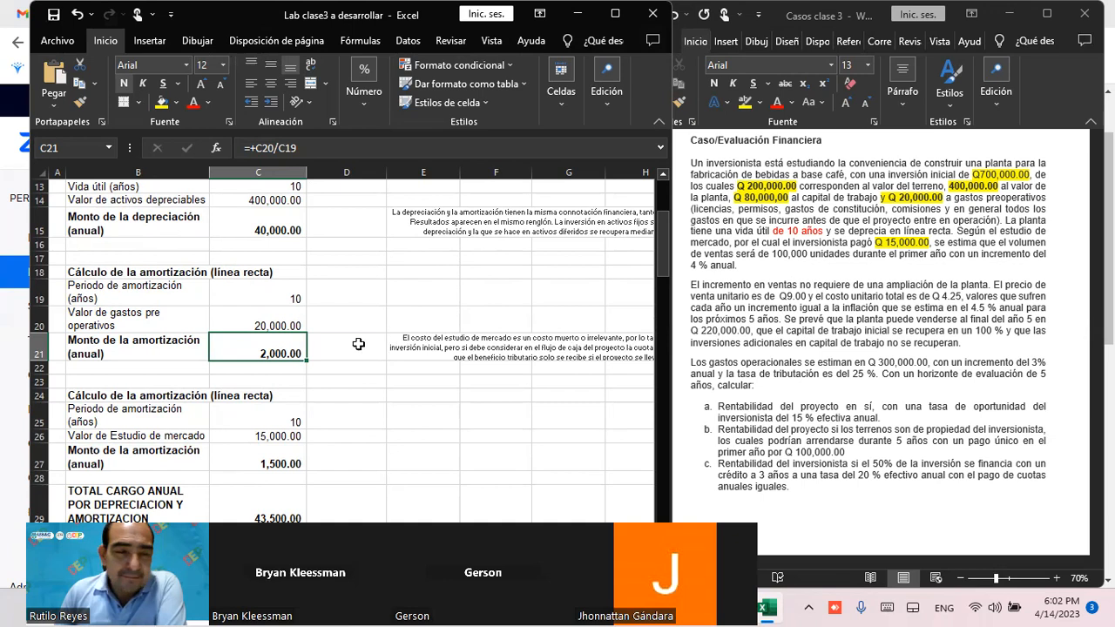
Examine the market study amortization section, checking the formulas behind the study value in C26 and the annual amount in C27
{"action": "scroll", "coordinate": [288, 369], "scroll_direction": "down", "scroll_amount": 1}
{"action": "scroll", "coordinate": [284, 342], "scroll_direction": "down", "scroll_amount": 1}
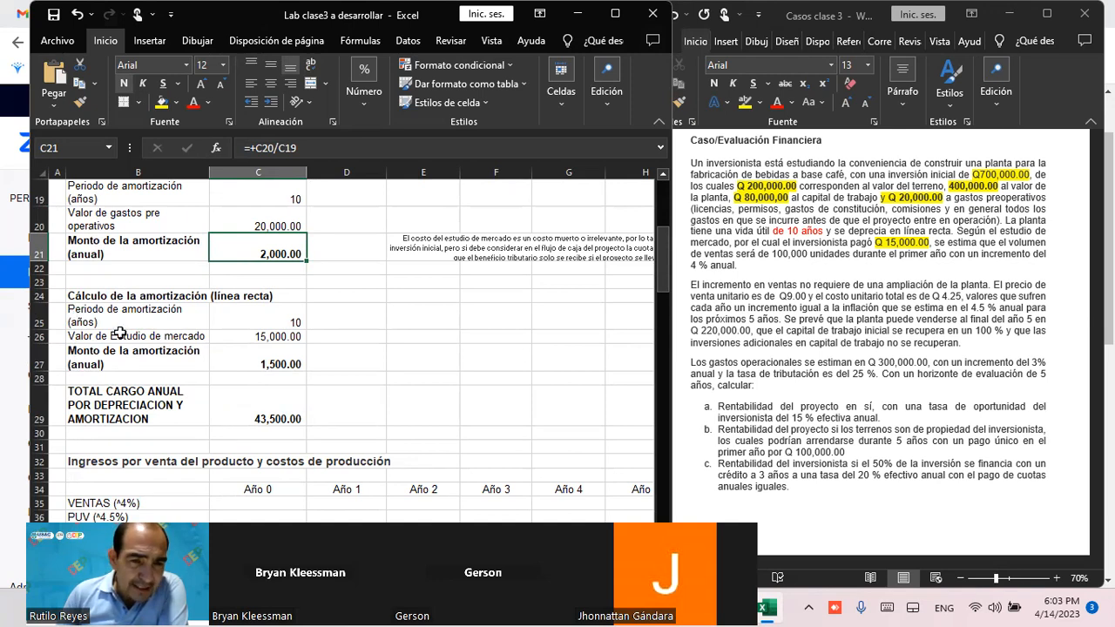
{"action": "left_click", "coordinate": [280, 340]}
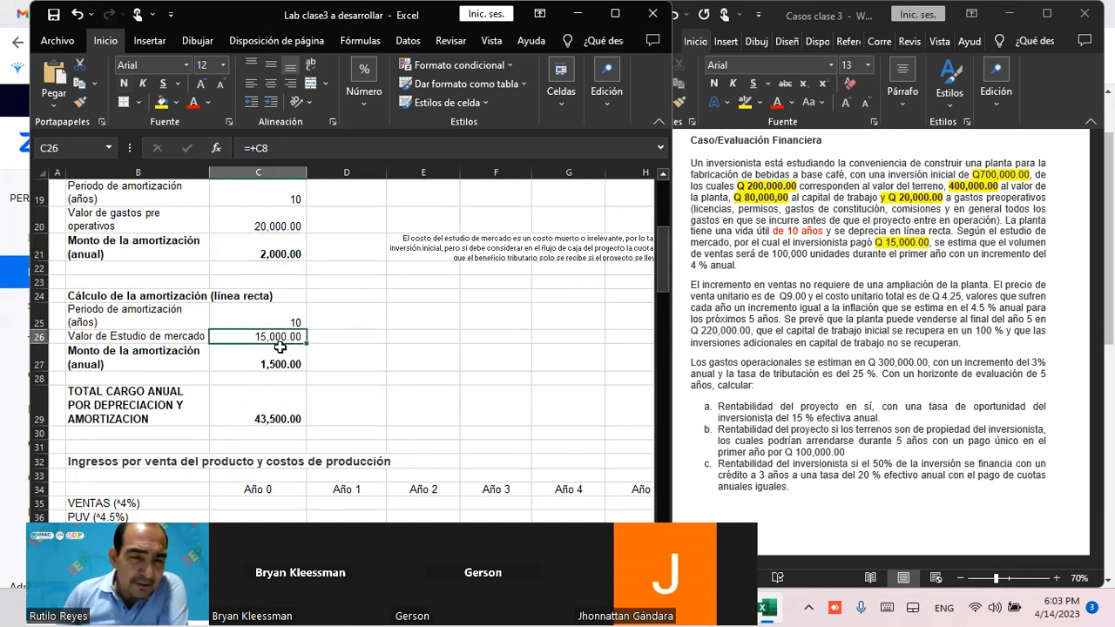
{"action": "left_click", "coordinate": [261, 367]}
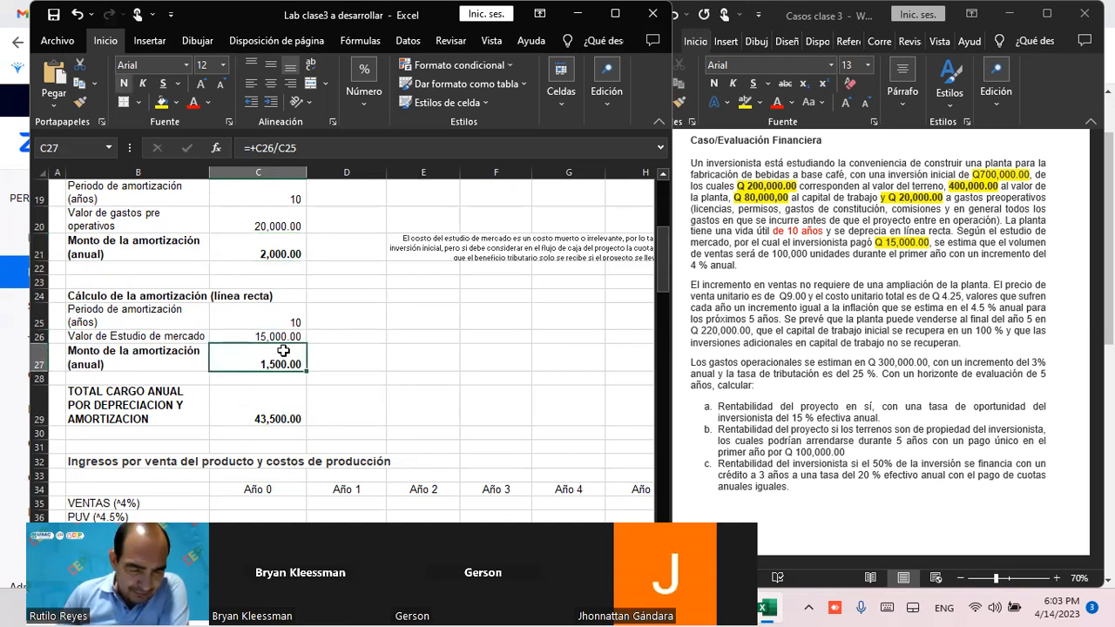
Check the total annual depreciation and amortization charge formula in C29 against the market study value and its annual amortization
{"action": "scroll", "coordinate": [284, 350], "scroll_direction": "down", "scroll_amount": 1}
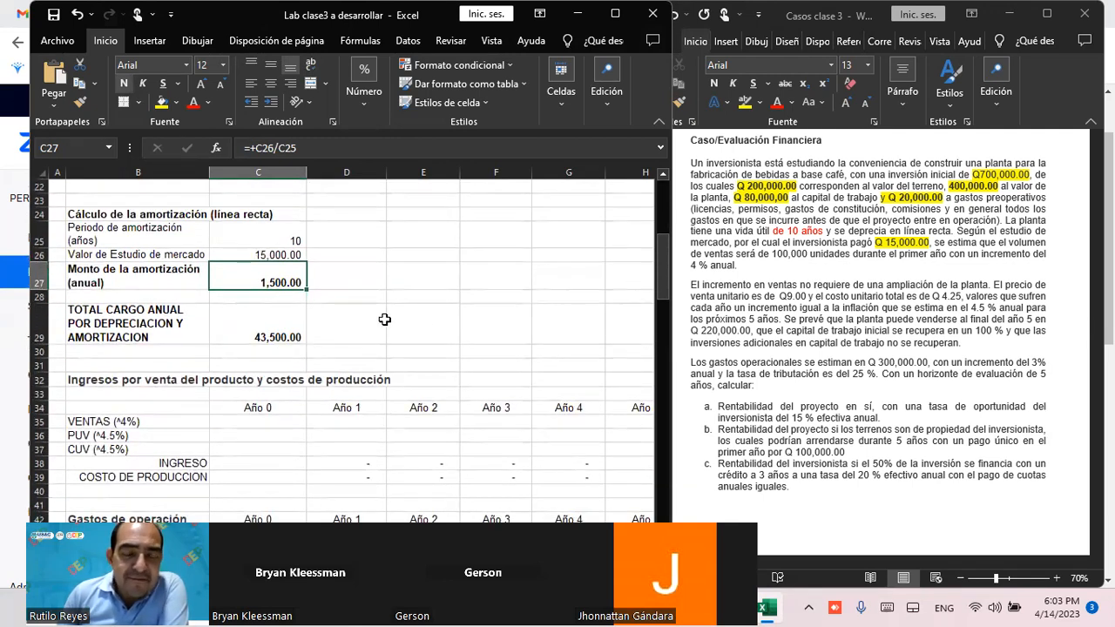
{"action": "left_click", "coordinate": [250, 336]}
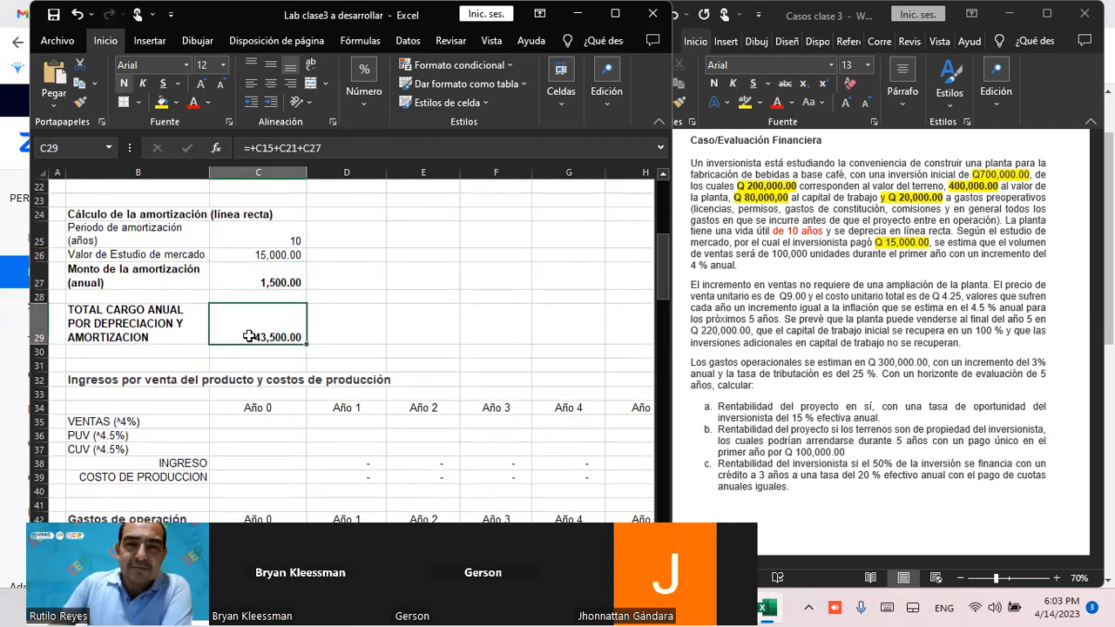
{"action": "left_click", "coordinate": [371, 310]}
{"action": "left_click", "coordinate": [253, 279]}
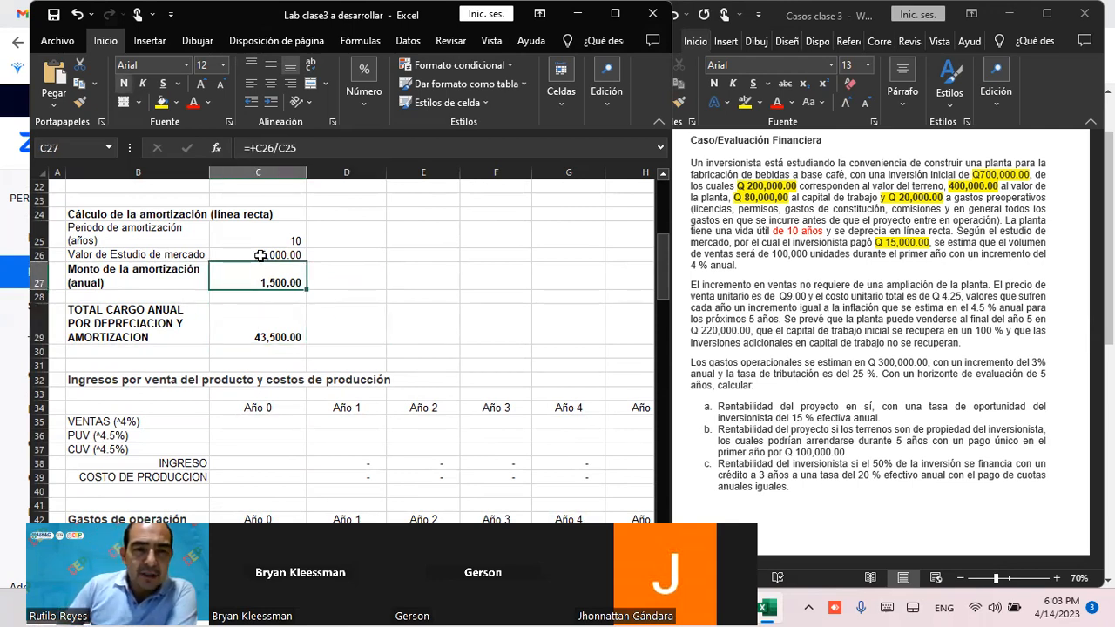
{"action": "left_click", "coordinate": [261, 256]}
{"action": "left_click", "coordinate": [268, 283]}
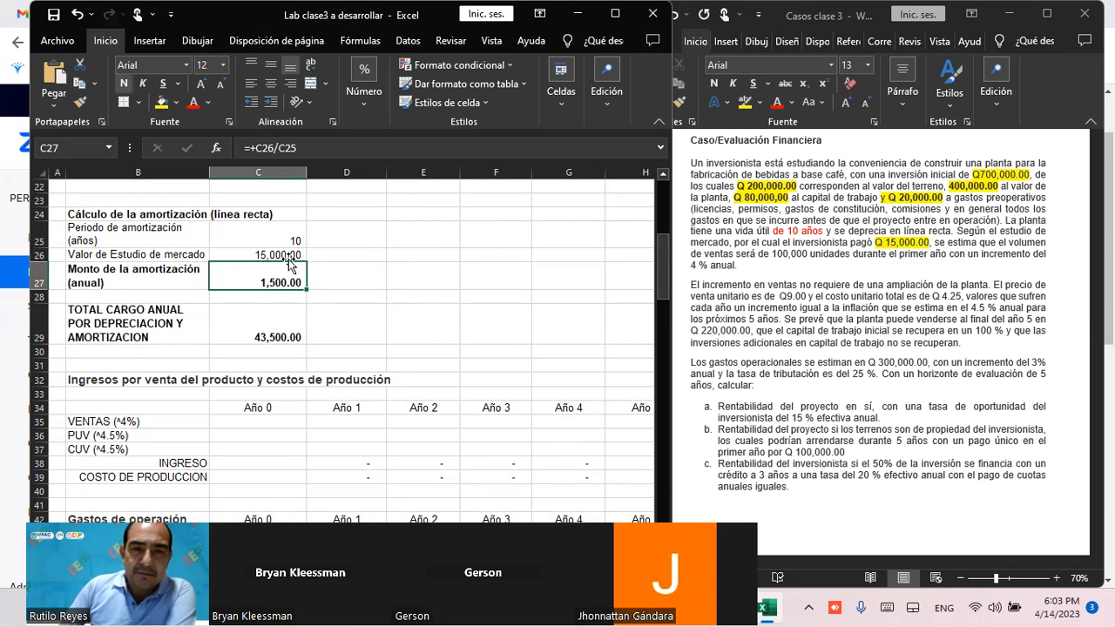
{"action": "left_click", "coordinate": [251, 334]}
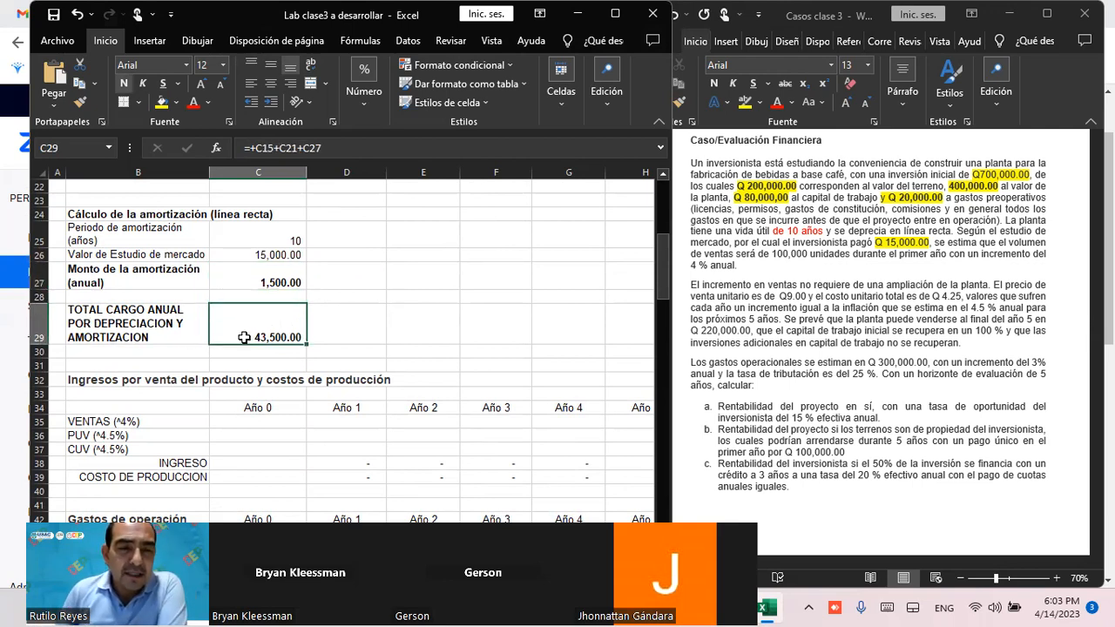
Trace the cells referenced by the total annual charge formula in C29 through the depreciation and amortization sections, and leave formula editing without changes
{"action": "double_click", "coordinate": [302, 342]}
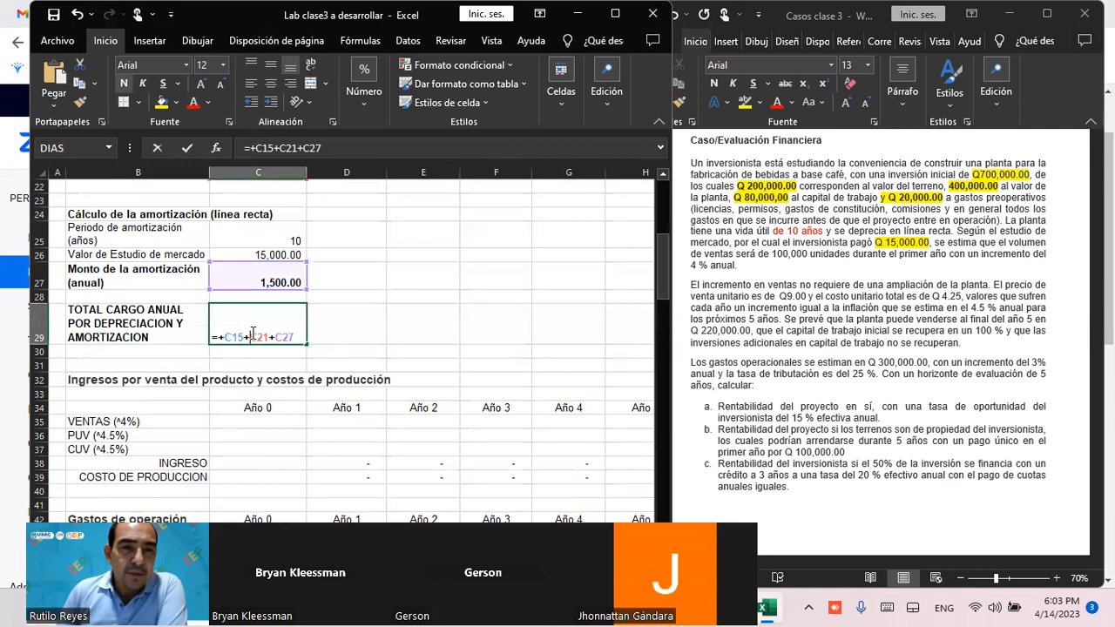
{"action": "key", "text": "Left"}
{"action": "key", "text": "Left"}
{"action": "key", "text": "Left"}
{"action": "key", "text": "Left"}
{"action": "key", "text": "Left"}
{"action": "key", "text": "Left"}
{"action": "key", "text": "Left"}
{"action": "scroll", "coordinate": [447, 324], "scroll_direction": "up", "scroll_amount": 4}
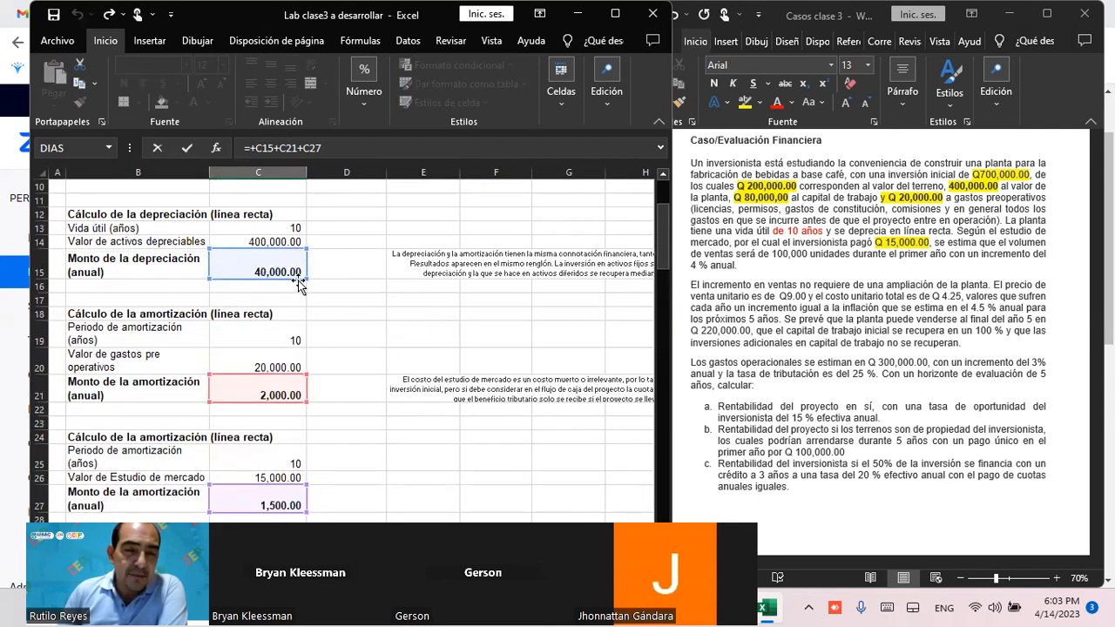
{"action": "scroll", "coordinate": [290, 341], "scroll_direction": "down", "scroll_amount": 2}
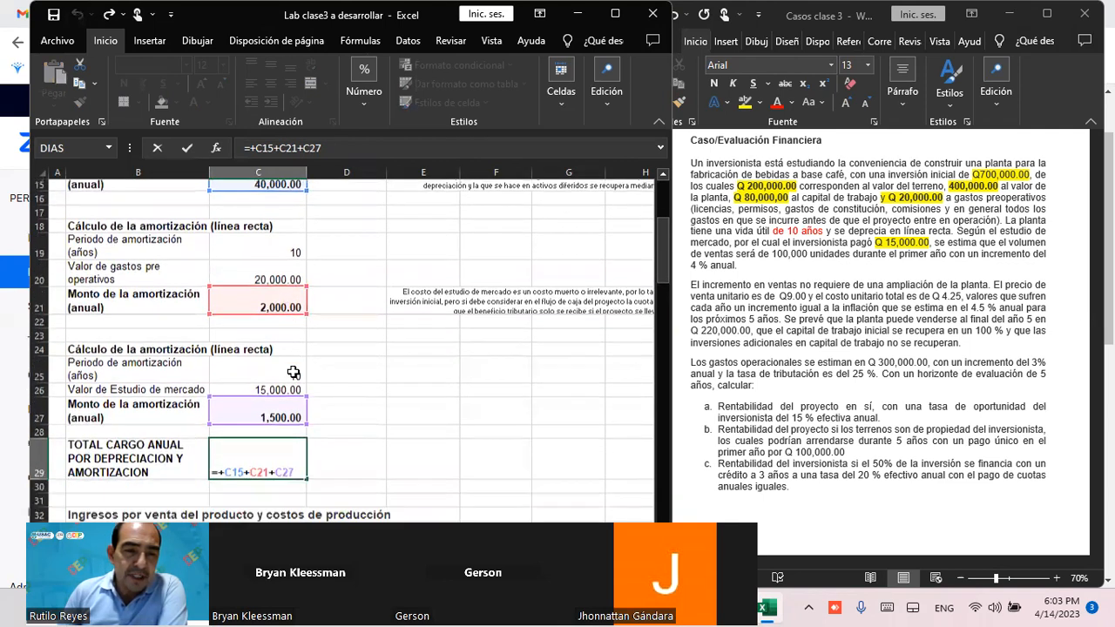
{"action": "left_click", "coordinate": [401, 399]}
{"action": "key", "text": "BackSpace"}
{"action": "key", "text": "BackSpace"}
{"action": "key", "text": "BackSpace"}
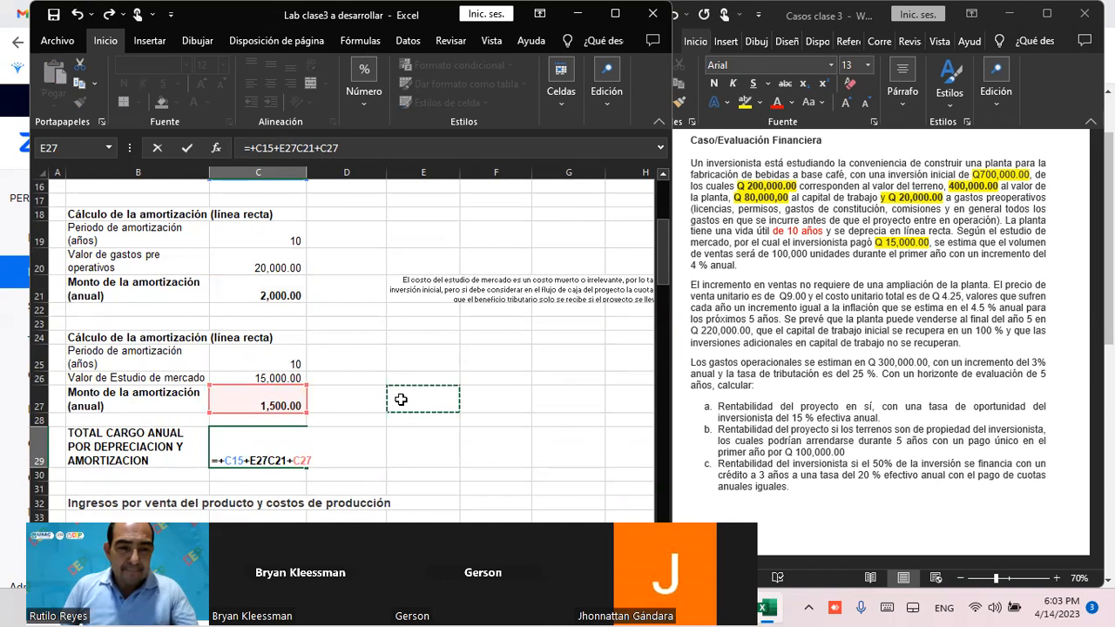
{"action": "key", "text": "ctrl+Return"}
Look over the "Ingresos por venta del producto y costos de producción" table, focusing on its heading and the Año 0 column
{"action": "scroll", "coordinate": [344, 384], "scroll_direction": "down", "scroll_amount": 1}
{"action": "scroll", "coordinate": [344, 383], "scroll_direction": "down", "scroll_amount": 1}
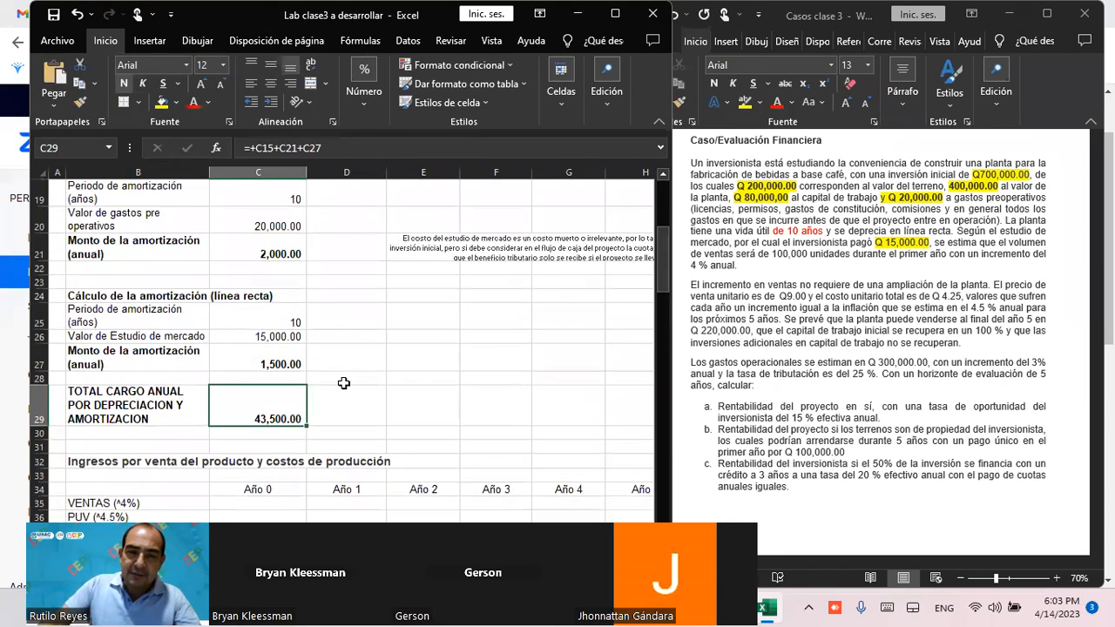
{"action": "scroll", "coordinate": [344, 384], "scroll_direction": "down", "scroll_amount": 1}
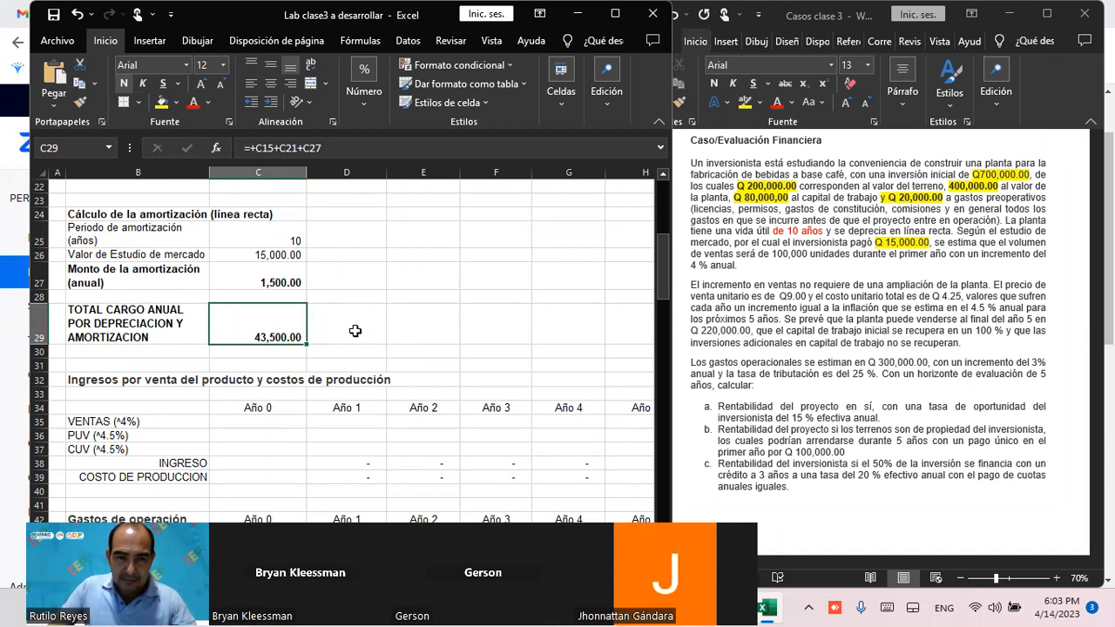
{"action": "scroll", "coordinate": [355, 331], "scroll_direction": "down", "scroll_amount": 1}
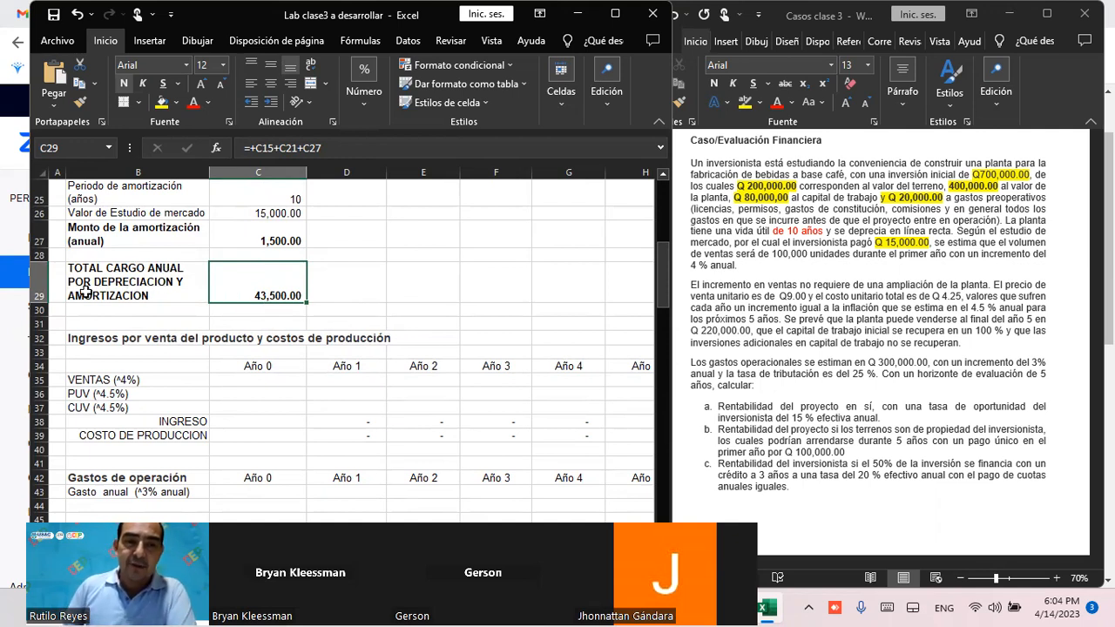
{"action": "scroll", "coordinate": [207, 322], "scroll_direction": "down", "scroll_amount": 1}
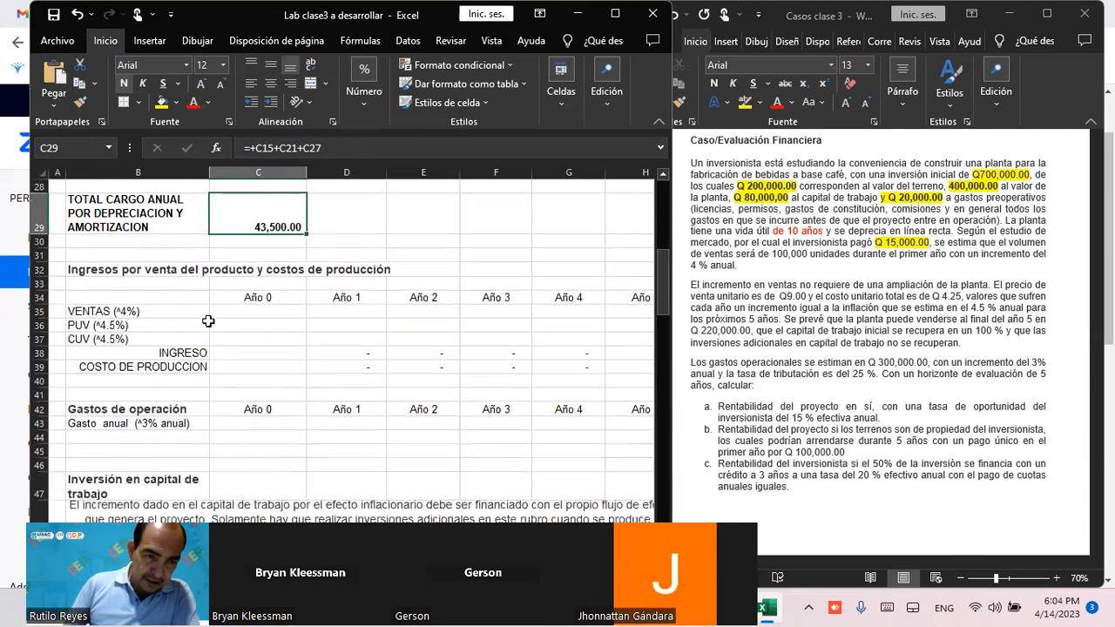
{"action": "left_click", "coordinate": [79, 271]}
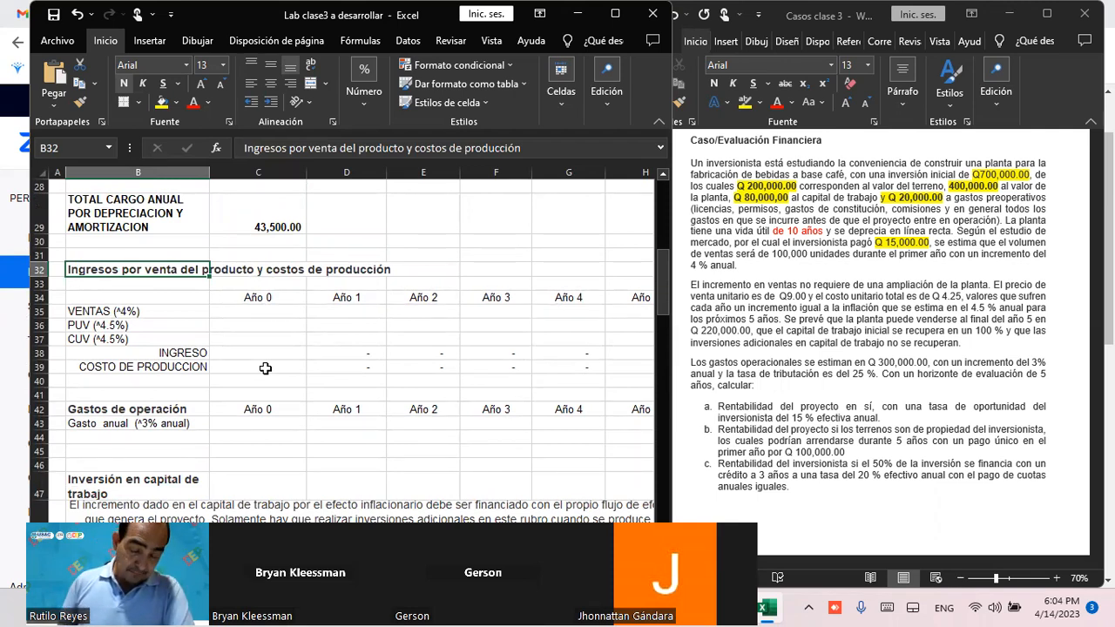
{"action": "left_click", "coordinate": [253, 299]}
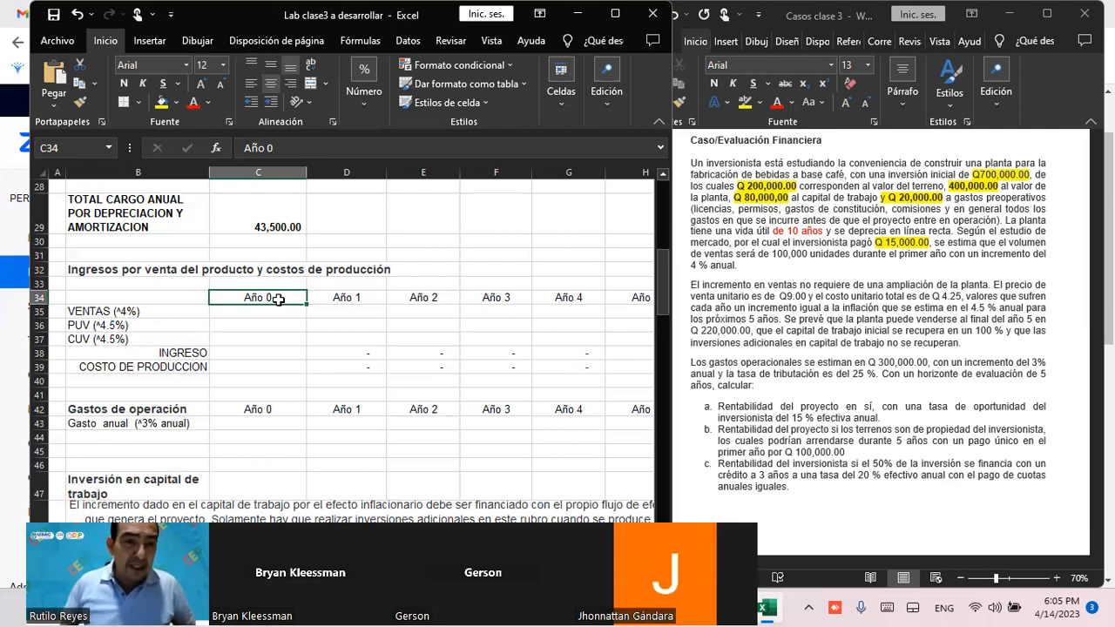
Go back to the initial investment list and check the Capital de trabajo amount in C7
{"action": "scroll", "coordinate": [277, 299], "scroll_direction": "up", "scroll_amount": 3}
{"action": "scroll", "coordinate": [262, 254], "scroll_direction": "up", "scroll_amount": 4}
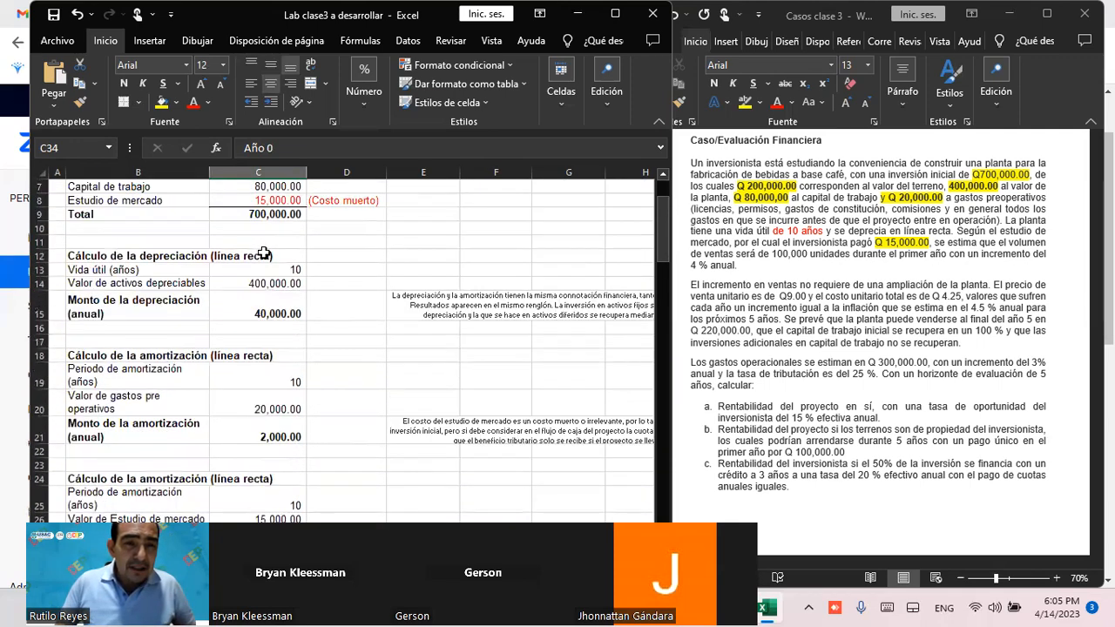
{"action": "scroll", "coordinate": [263, 255], "scroll_direction": "up", "scroll_amount": 1}
{"action": "left_click", "coordinate": [277, 227]}
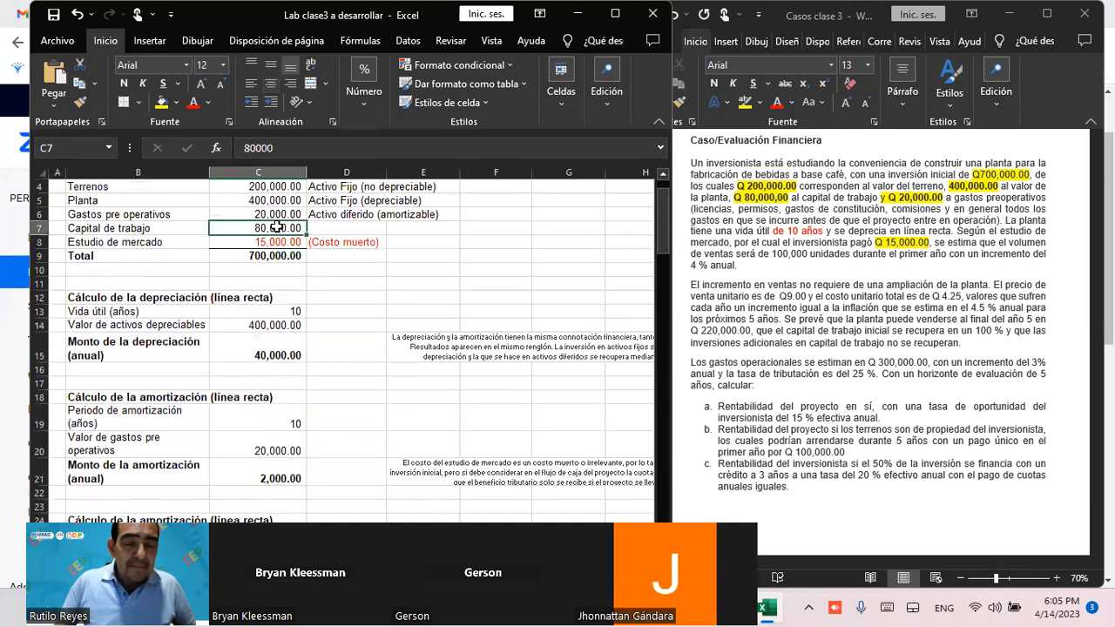
{"action": "left_click", "coordinate": [335, 227]}
Return to the sales revenue and production cost table and select the Año 0 cell of the VENTAS row
{"action": "scroll", "coordinate": [257, 262], "scroll_direction": "down", "scroll_amount": 1}
{"action": "scroll", "coordinate": [257, 260], "scroll_direction": "down", "scroll_amount": 3}
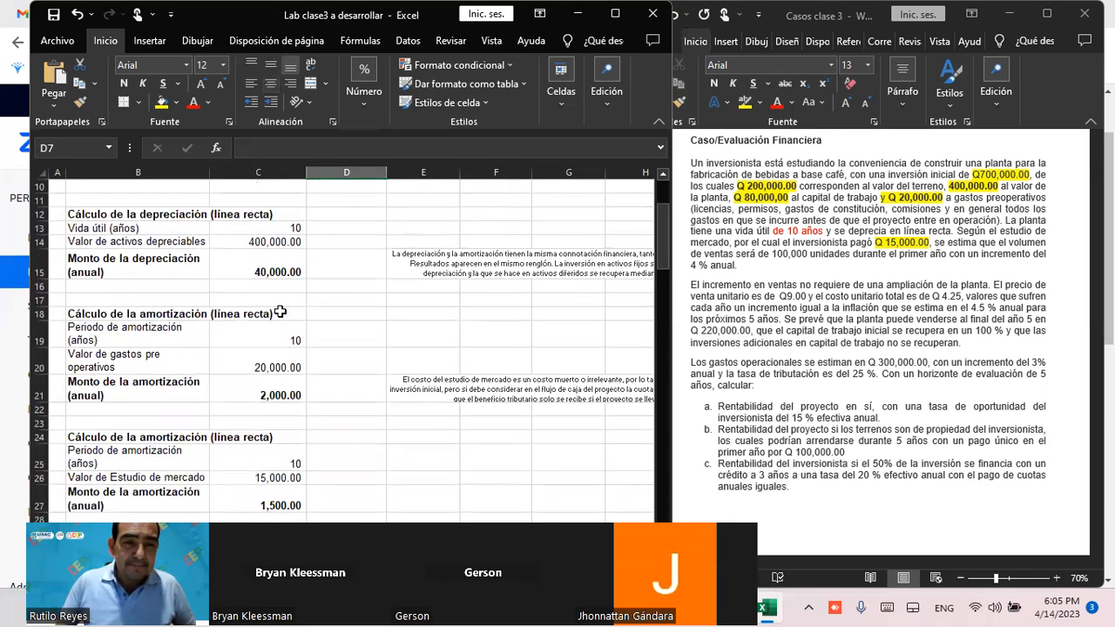
{"action": "scroll", "coordinate": [321, 318], "scroll_direction": "down", "scroll_amount": 2}
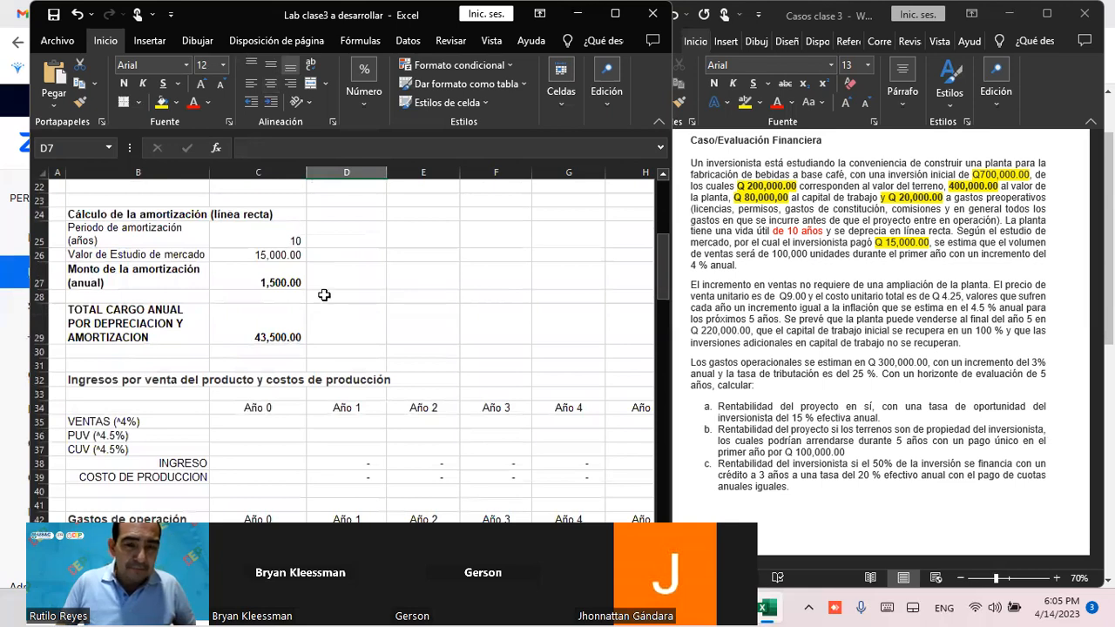
{"action": "scroll", "coordinate": [418, 331], "scroll_direction": "down", "scroll_amount": 1}
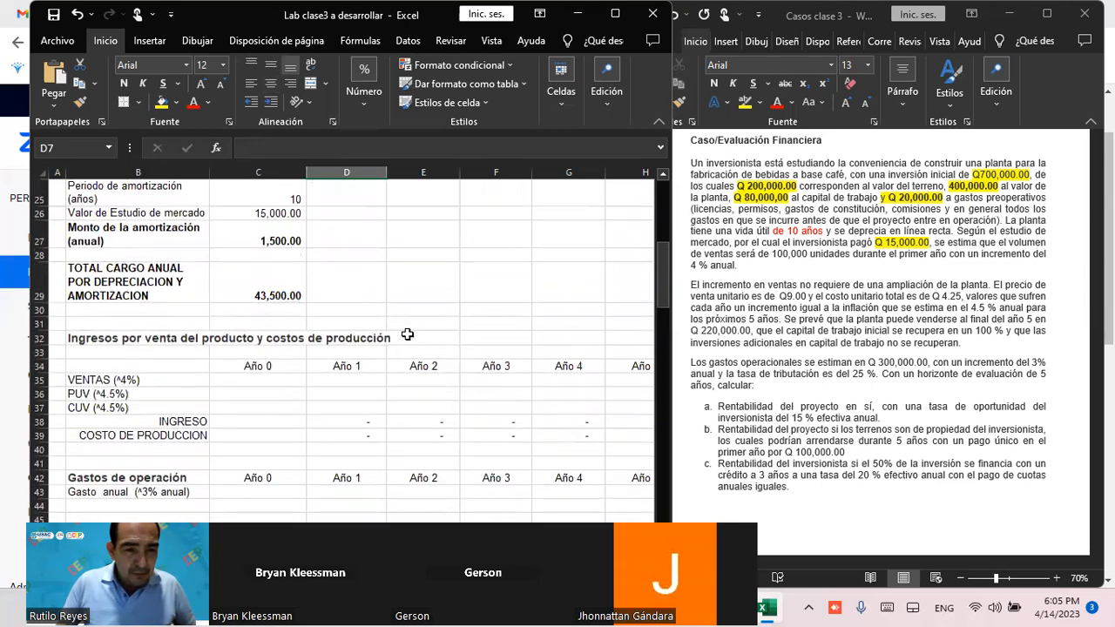
{"action": "left_click", "coordinate": [254, 383]}
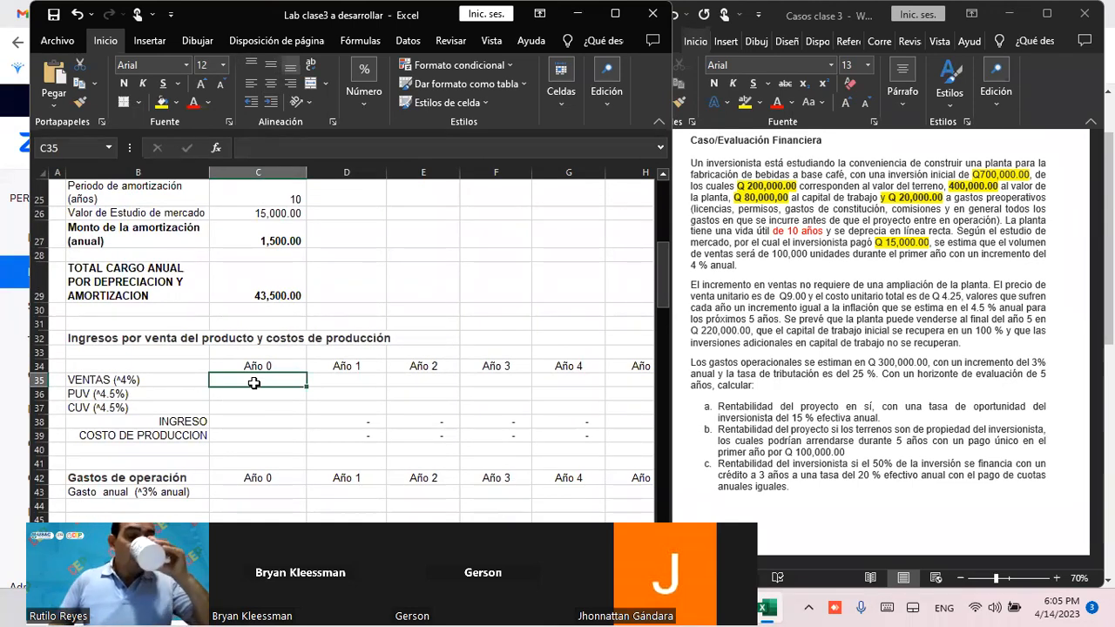
Switch to the Word case document and place the cursor in the paragraph on unit price, cost increases and plant resale
{"action": "key", "text": "alt+Tab"}
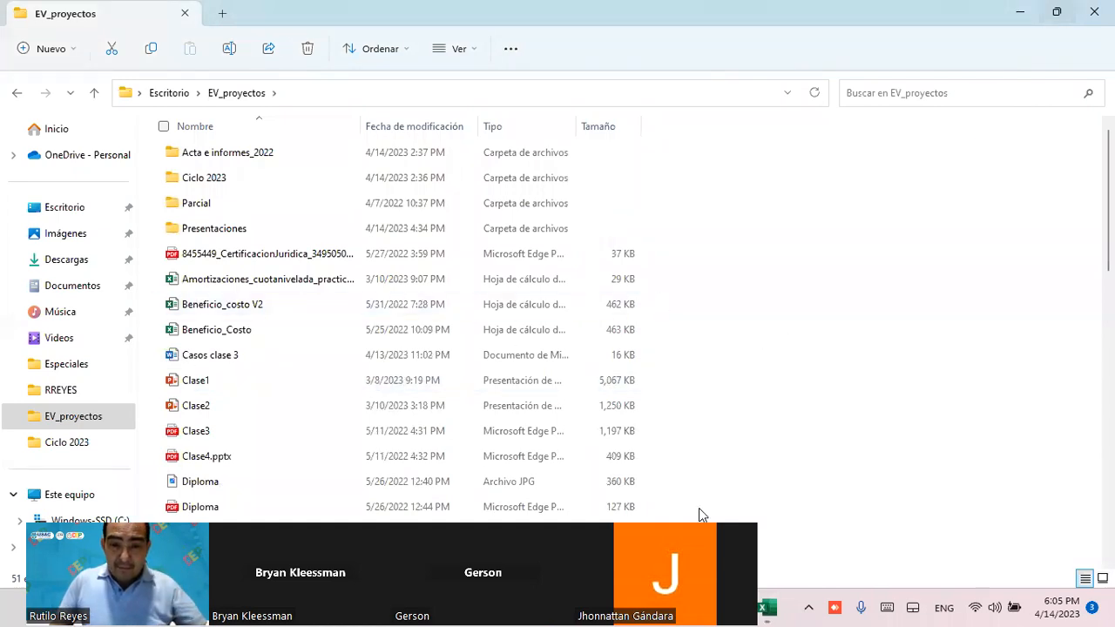
{"action": "left_click", "coordinate": [1019, 10]}
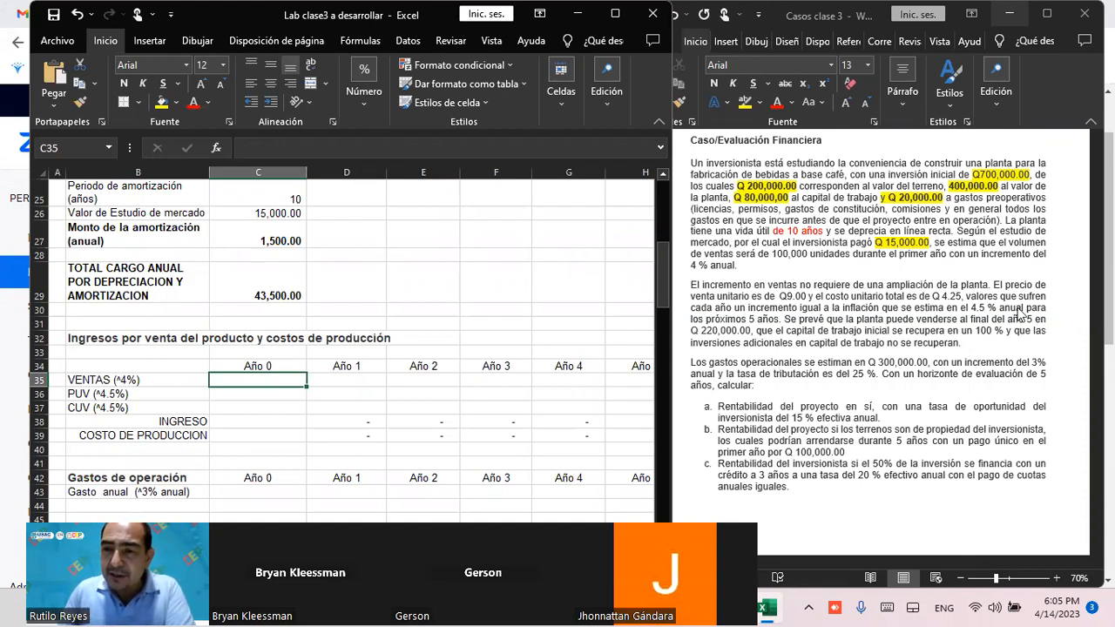
{"action": "left_click", "coordinate": [698, 337]}
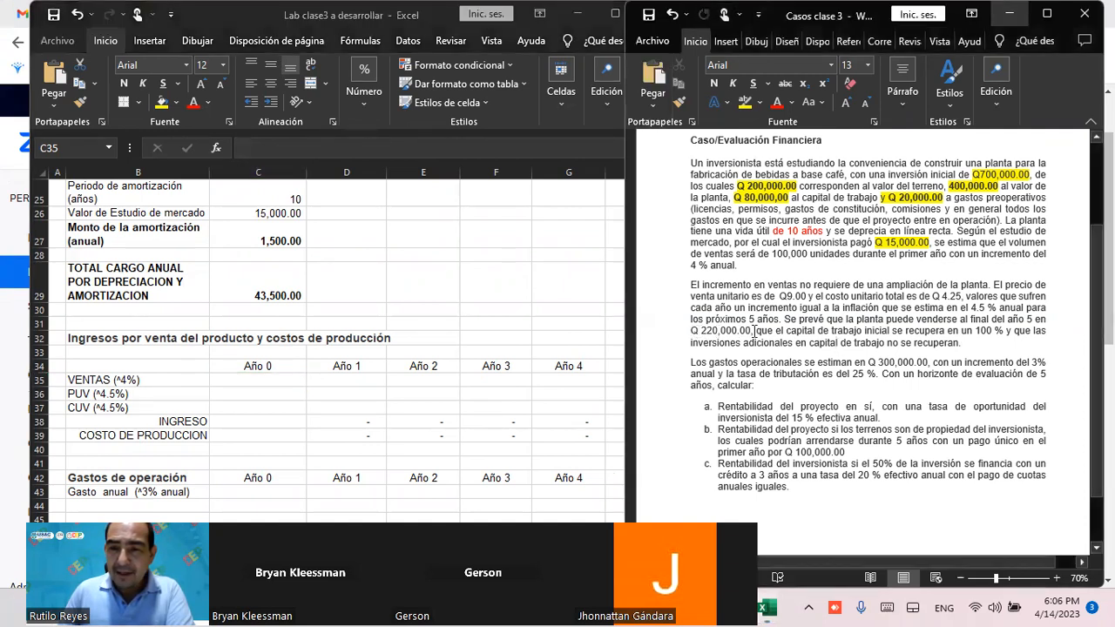
Highlight in yellow the passage on selling the plant at the end of year 5 for Q 220,000.00, and reselect the worksheet's Año 0 VENTAS cell
{"action": "left_click_drag", "start_coordinate": [785, 320], "coordinate": [772, 335]}
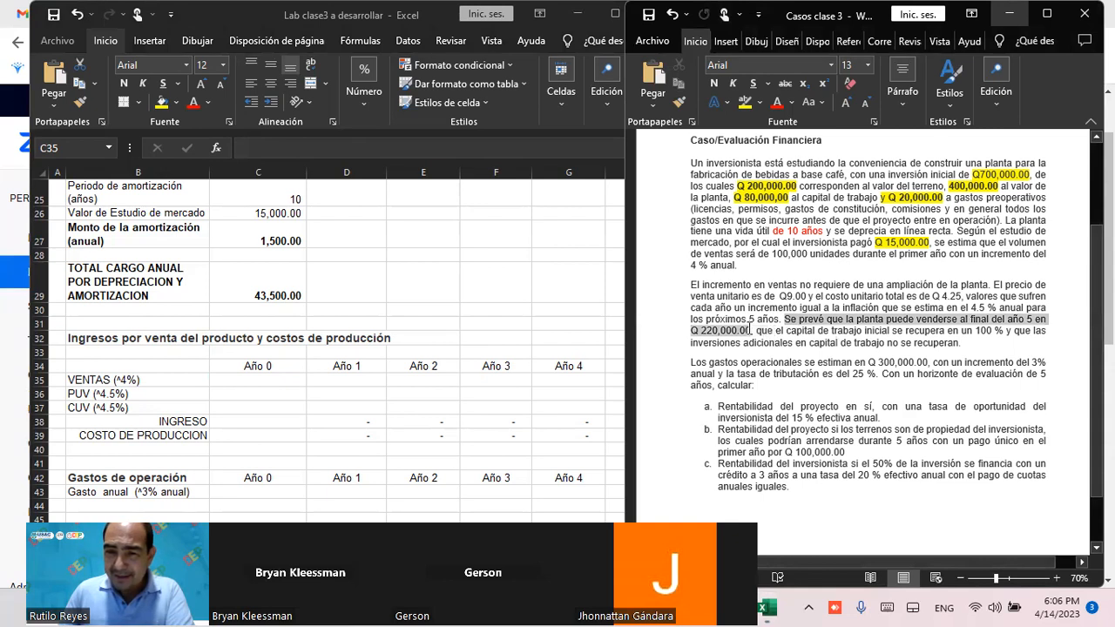
{"action": "left_click", "coordinate": [744, 102]}
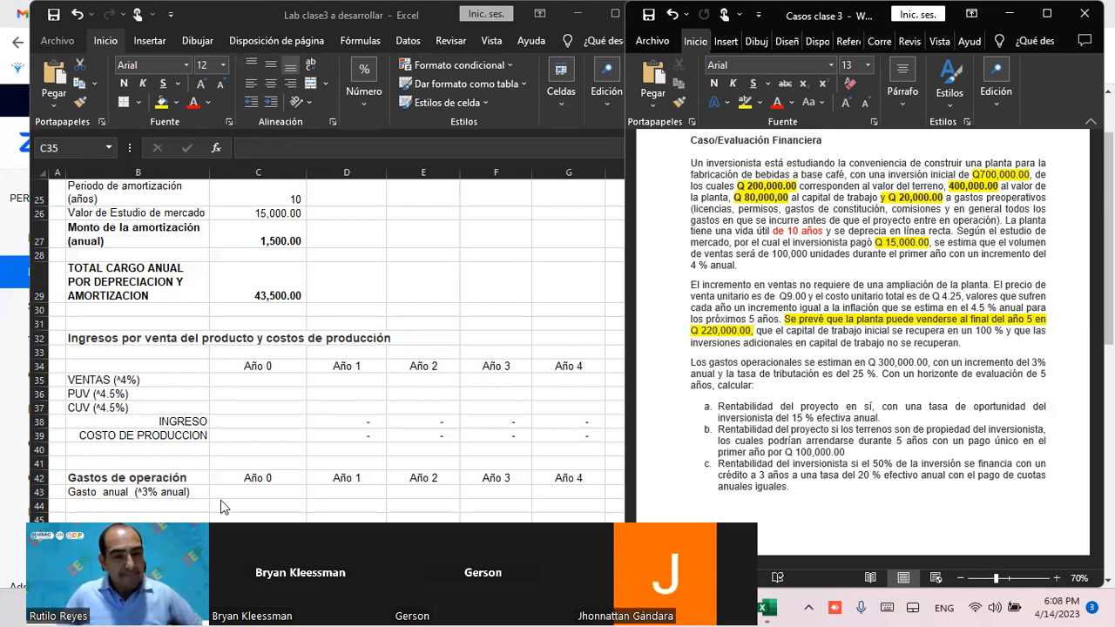
{"action": "left_click", "coordinate": [264, 378]}
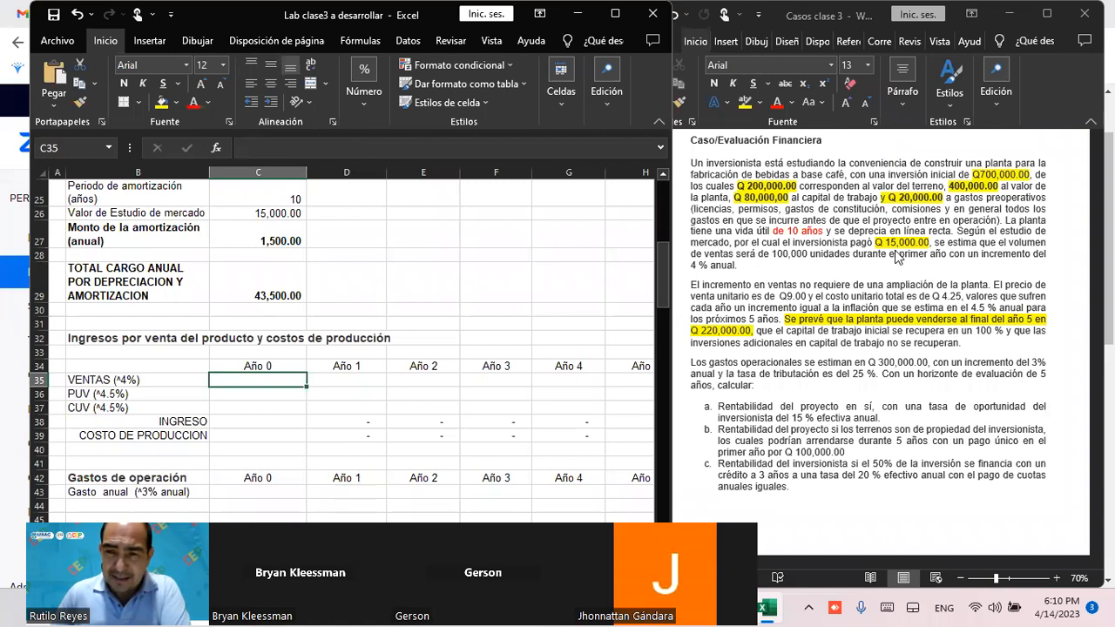
Consult the Word case for the first-year sales volume and enter 100000 as the Año 1 value of the VENTAS row in Excel
{"action": "left_click", "coordinate": [935, 243]}
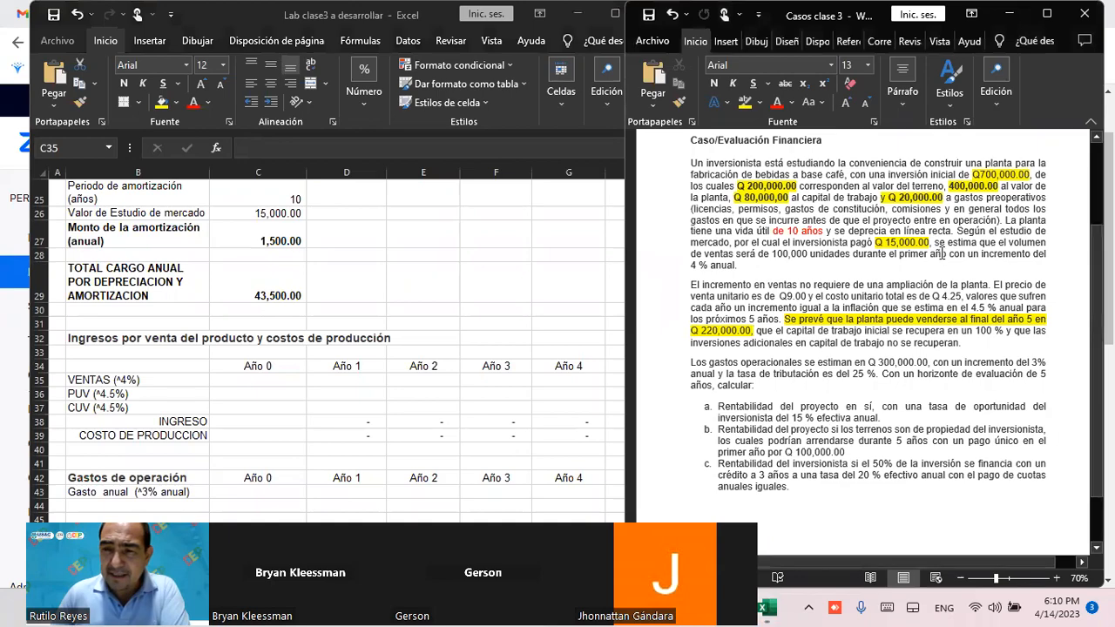
{"action": "left_click", "coordinate": [1056, 579]}
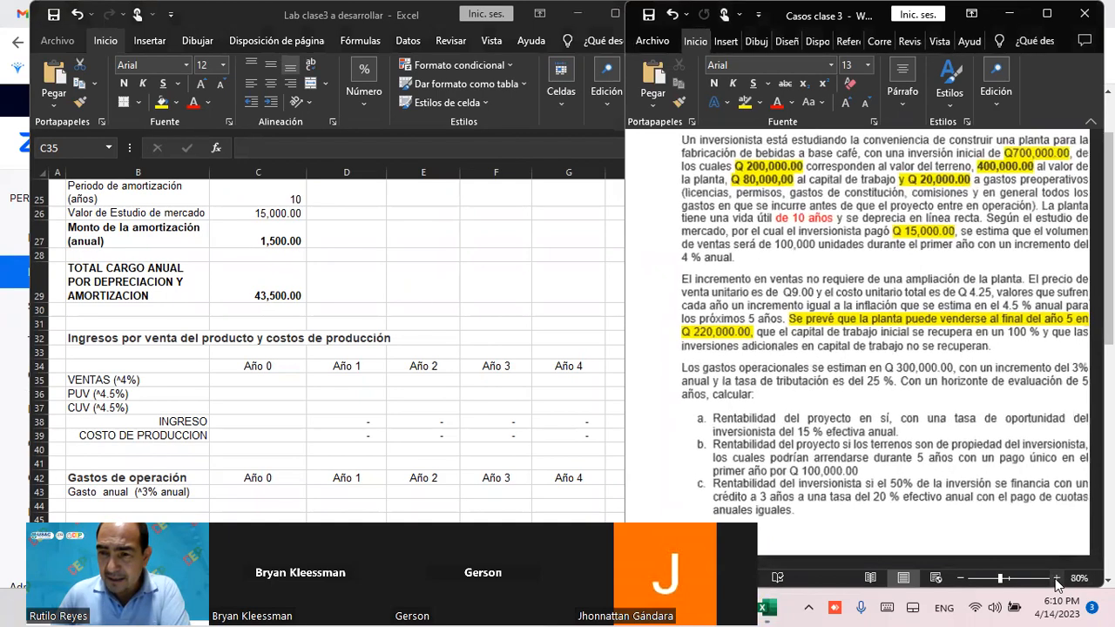
{"action": "left_click", "coordinate": [1056, 579]}
{"action": "left_click_drag", "start_coordinate": [971, 558], "coordinate": [1014, 556]}
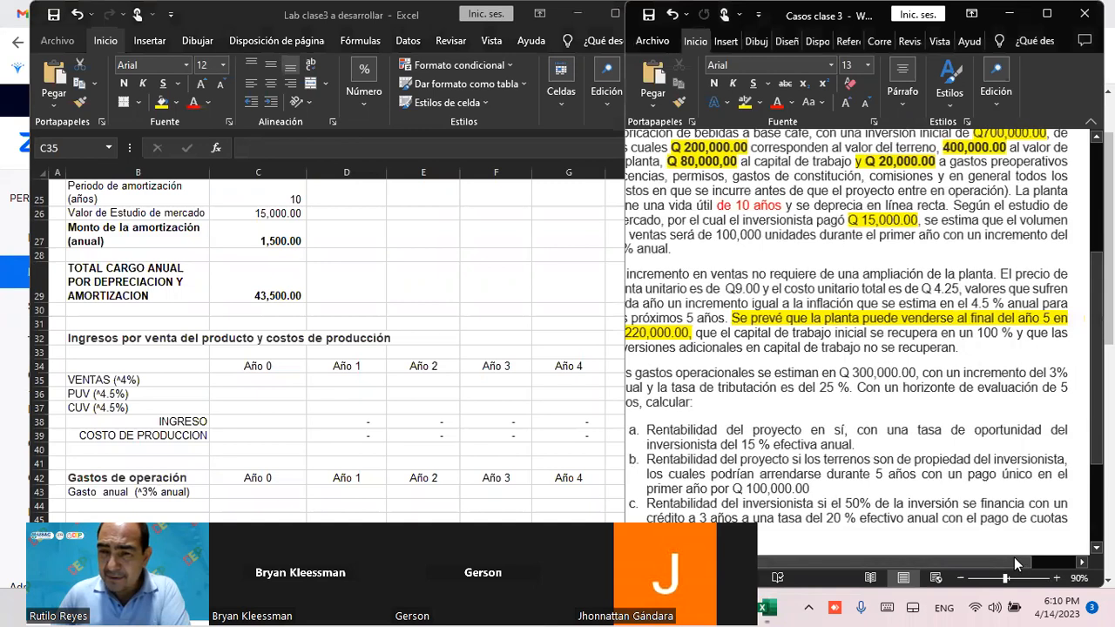
{"action": "left_click_drag", "start_coordinate": [1014, 556], "coordinate": [967, 557]}
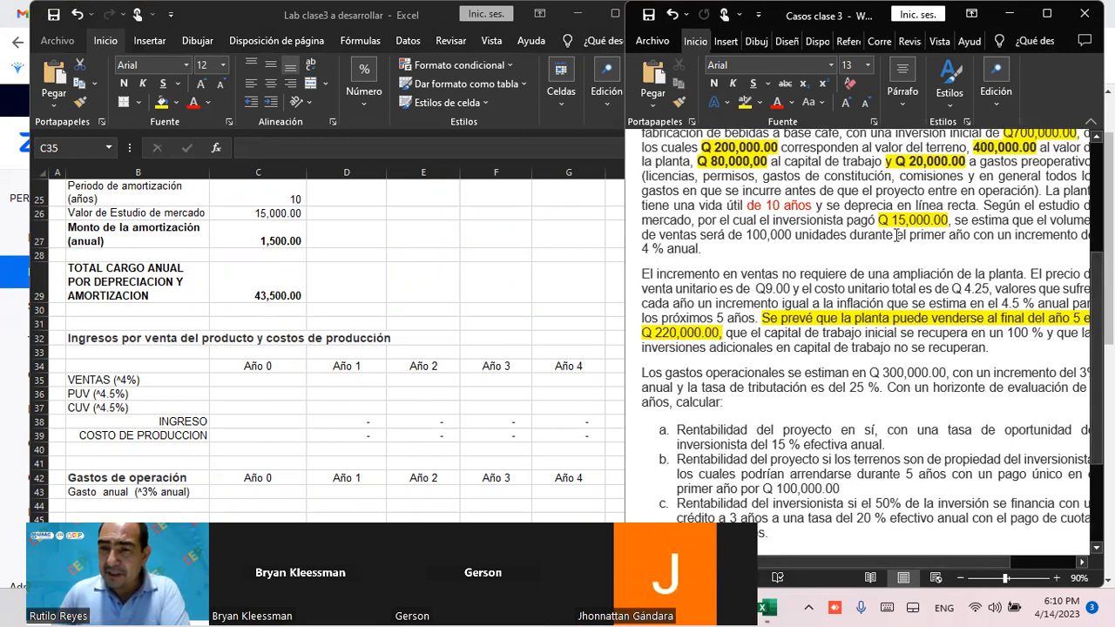
{"action": "left_click", "coordinate": [351, 381]}
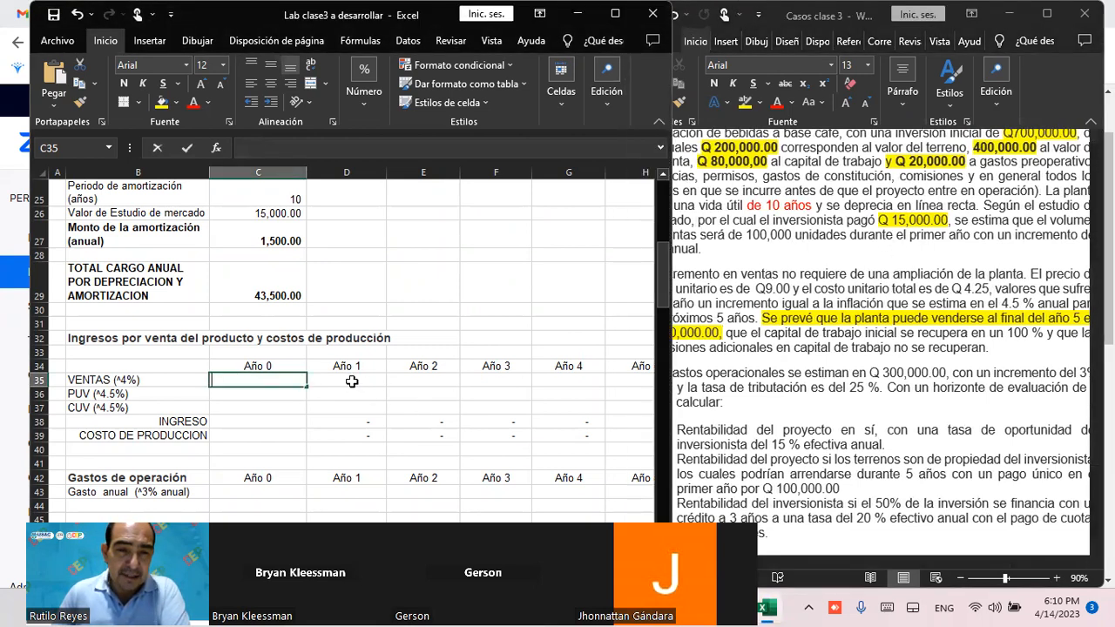
{"action": "left_click", "coordinate": [351, 380]}
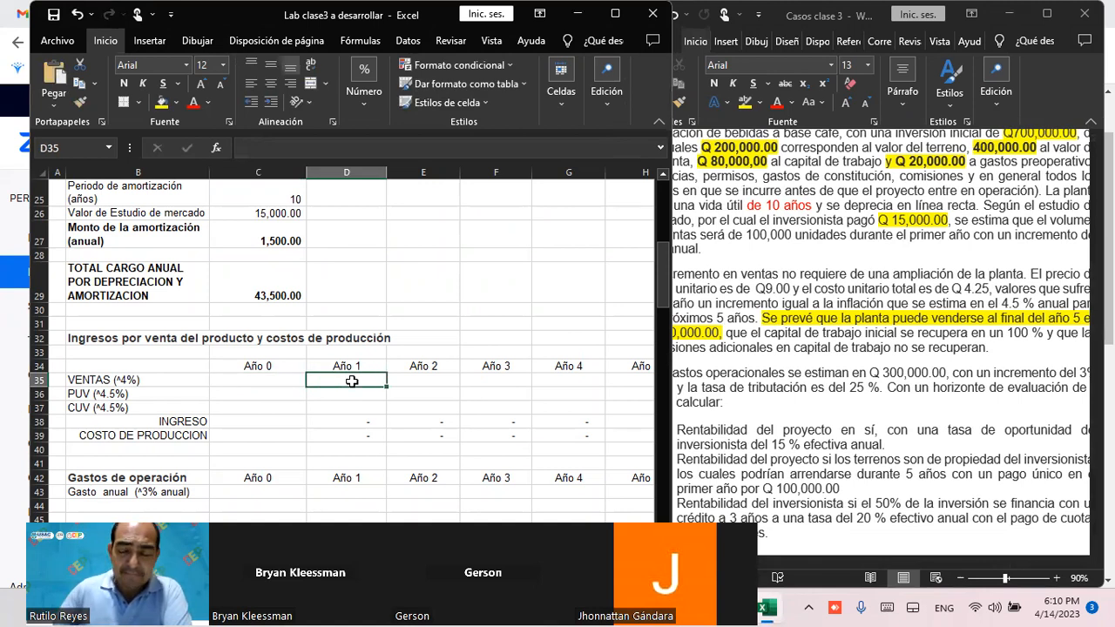
{"action": "type", "text": "100000"}
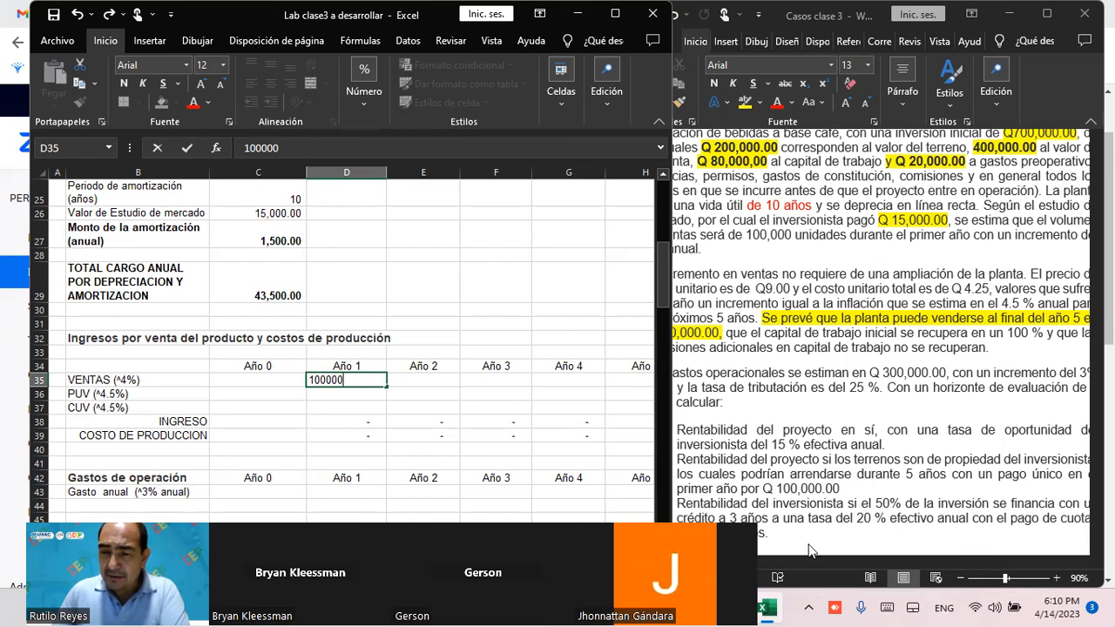
{"action": "left_click", "coordinate": [958, 582]}
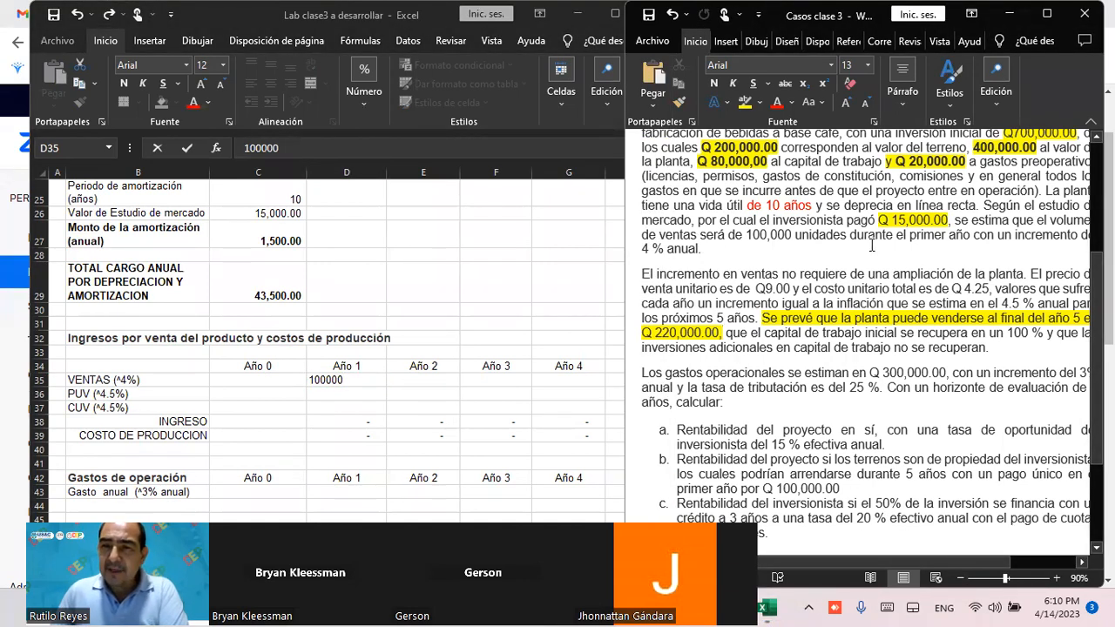
{"action": "left_click_drag", "start_coordinate": [983, 558], "coordinate": [1013, 544]}
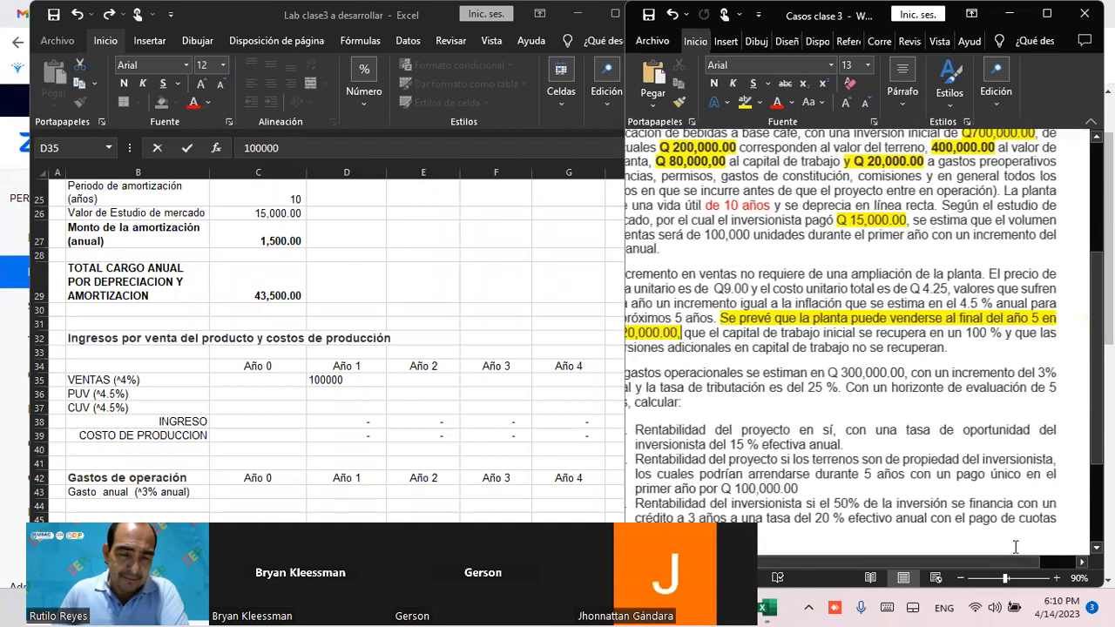
{"action": "left_click", "coordinate": [318, 407]}
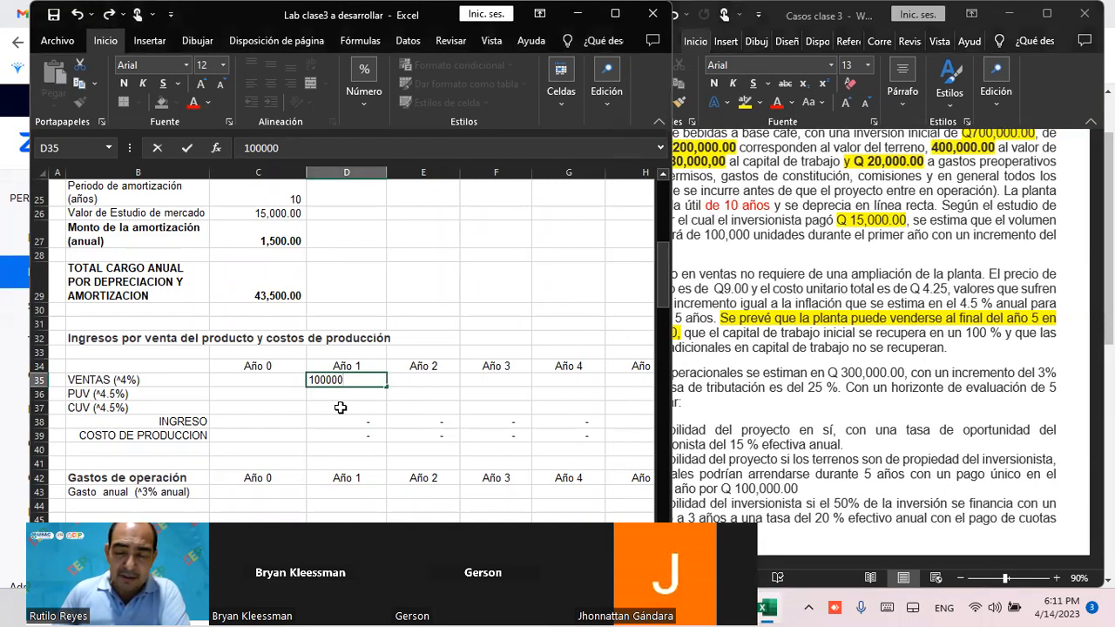
{"action": "key", "text": "Return"}
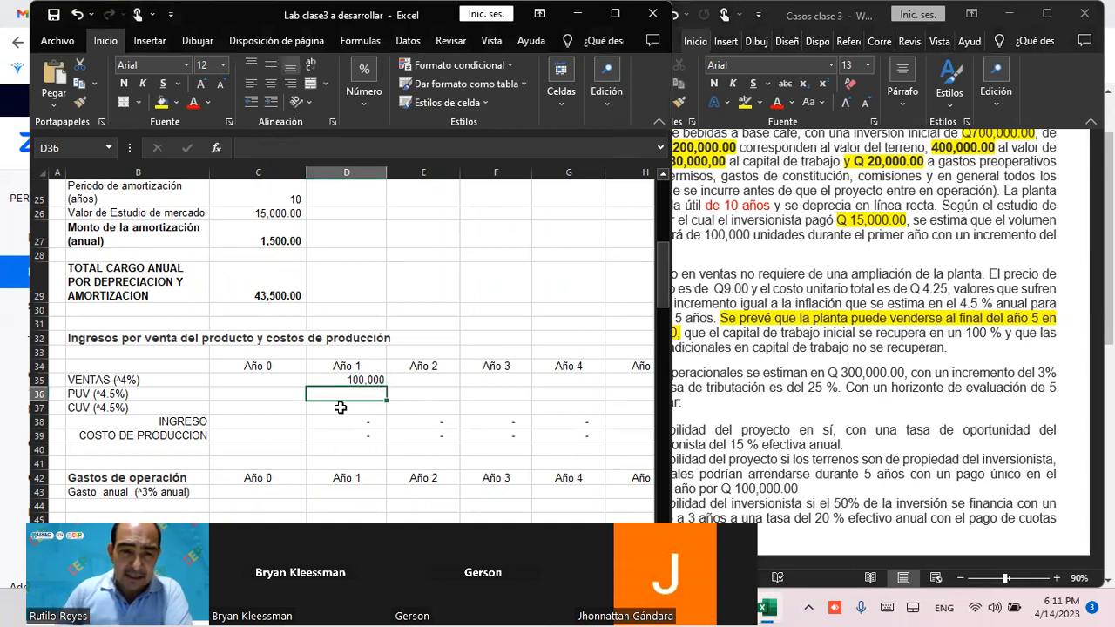
Enter the formula +D35*(1+4%) in the Año 2 cell of the VENTAS row to apply the annual sales increase
{"action": "left_click", "coordinate": [81, 379]}
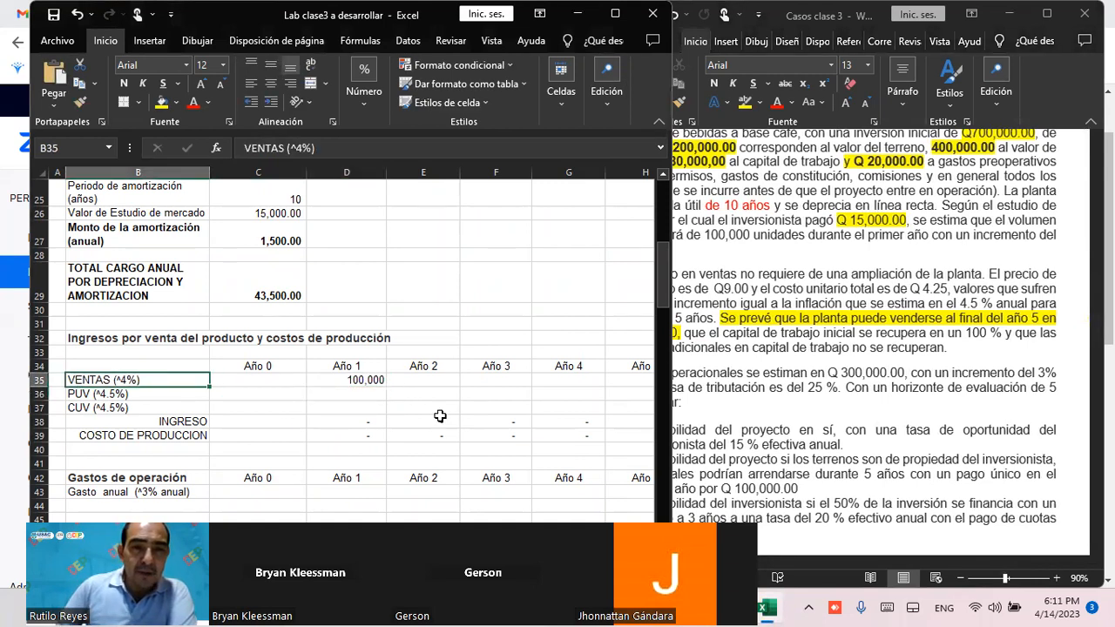
{"action": "left_click", "coordinate": [370, 380]}
{"action": "left_click", "coordinate": [435, 381]}
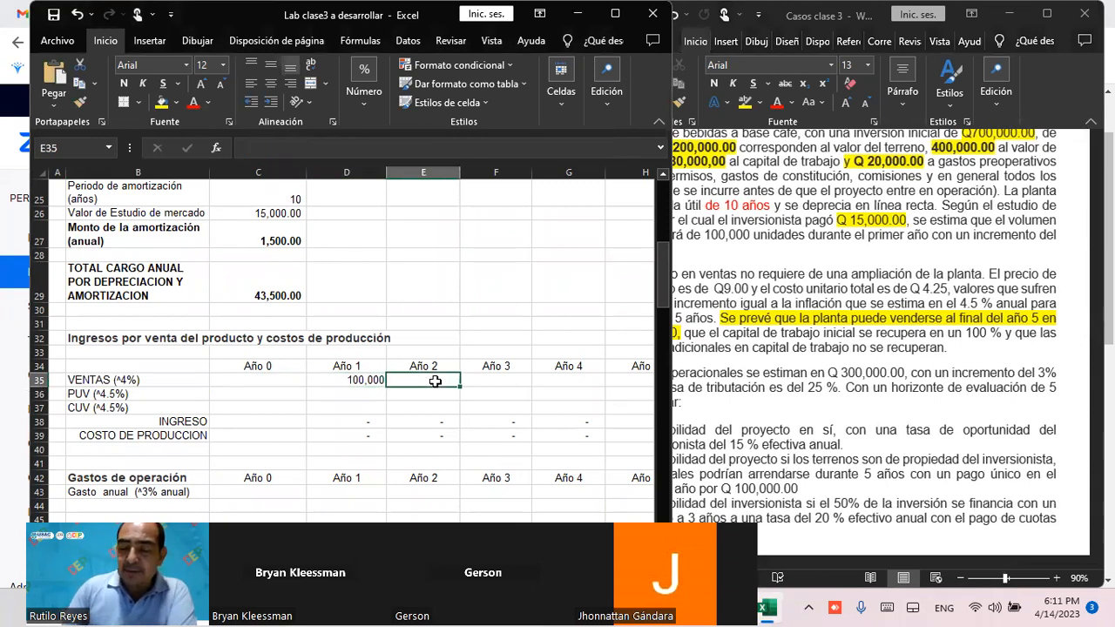
{"action": "type", "text": "+"}
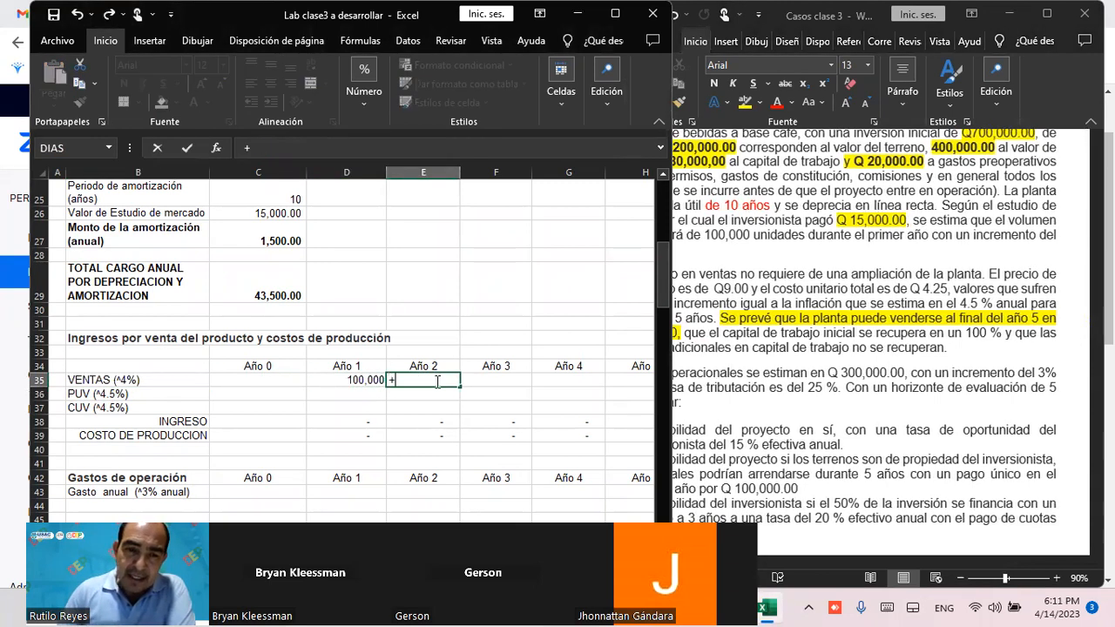
{"action": "left_click", "coordinate": [363, 381]}
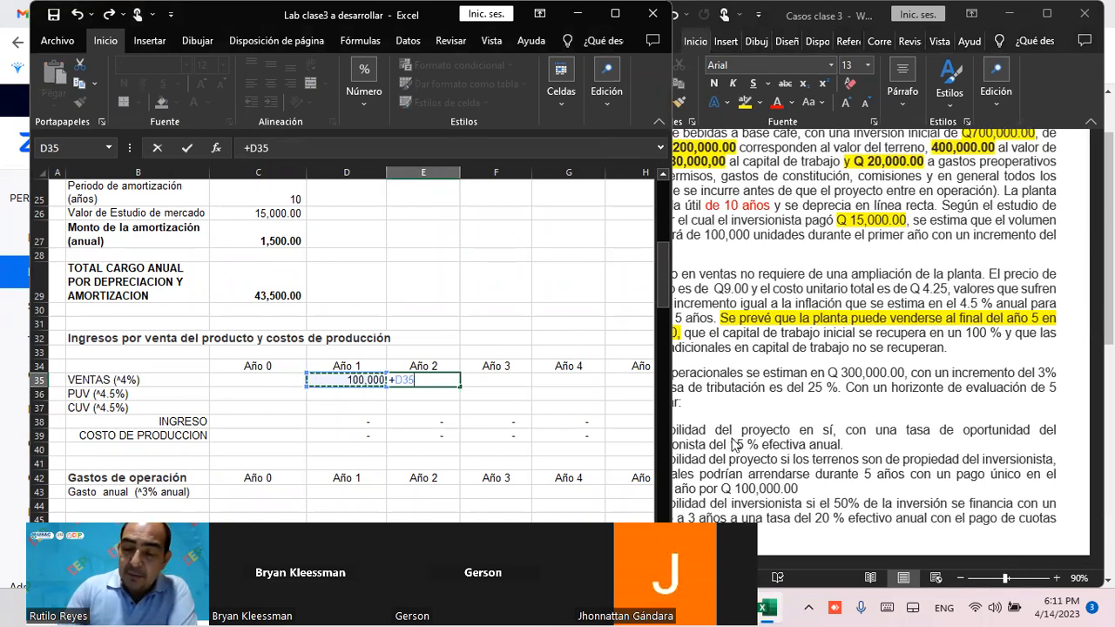
{"action": "type", "text": "*1"}
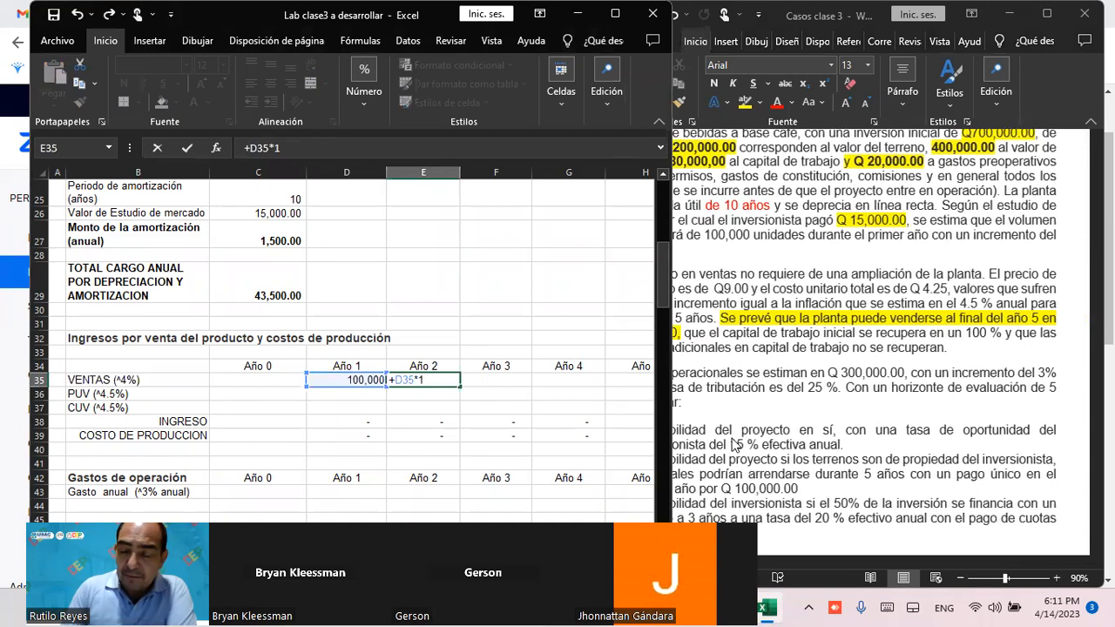
{"action": "key", "text": "BackSpace"}
{"action": "type", "text": "(1+"}
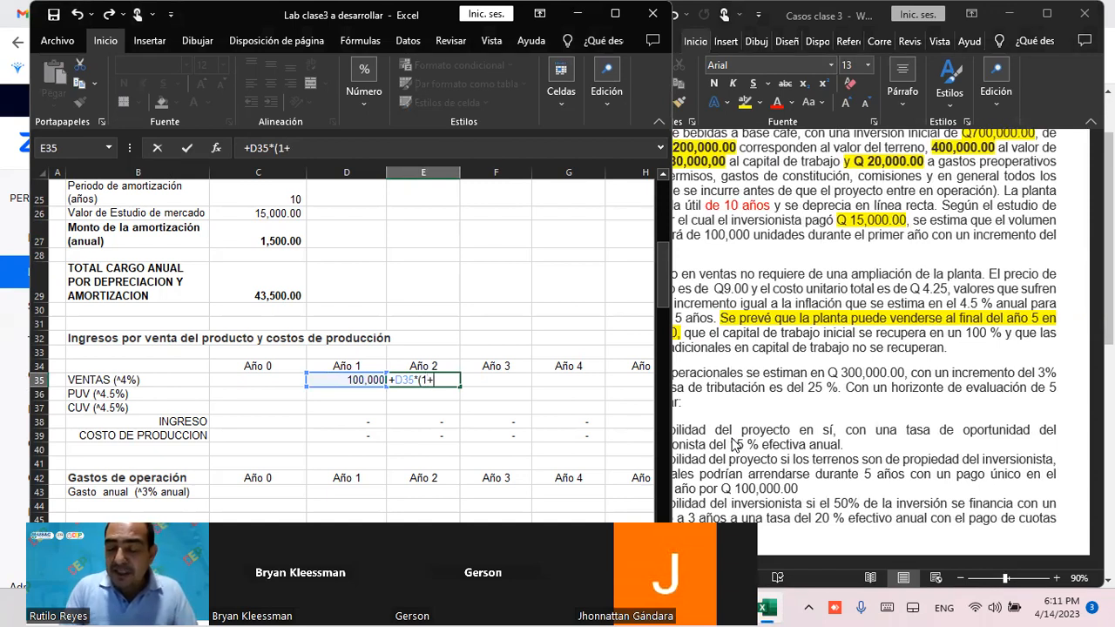
{"action": "type", "text": "4"}
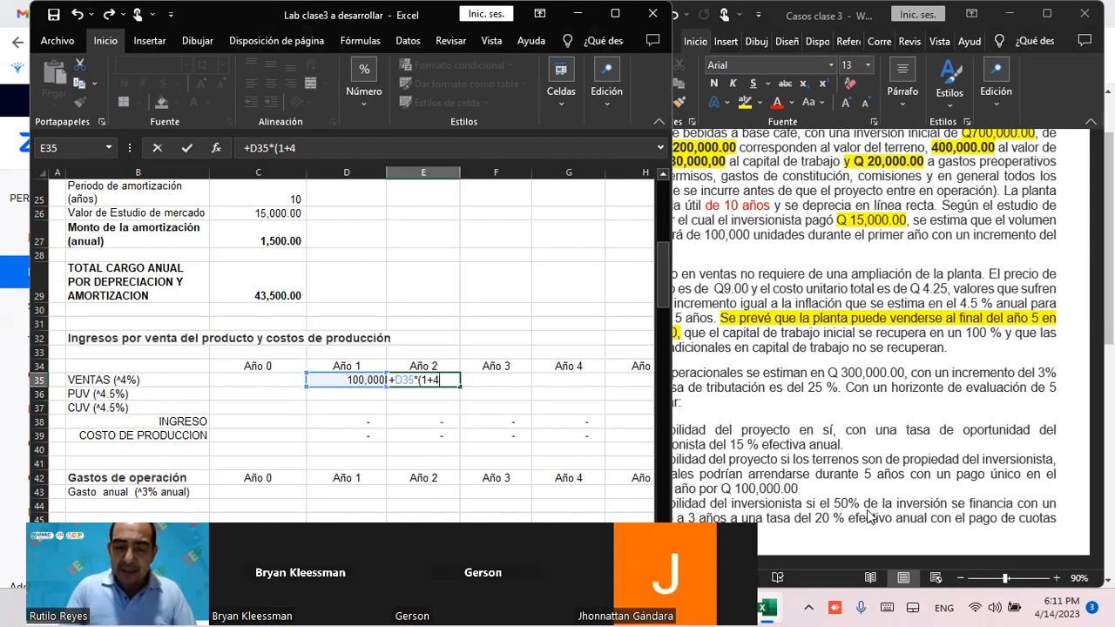
{"action": "type", "text": "%)"}
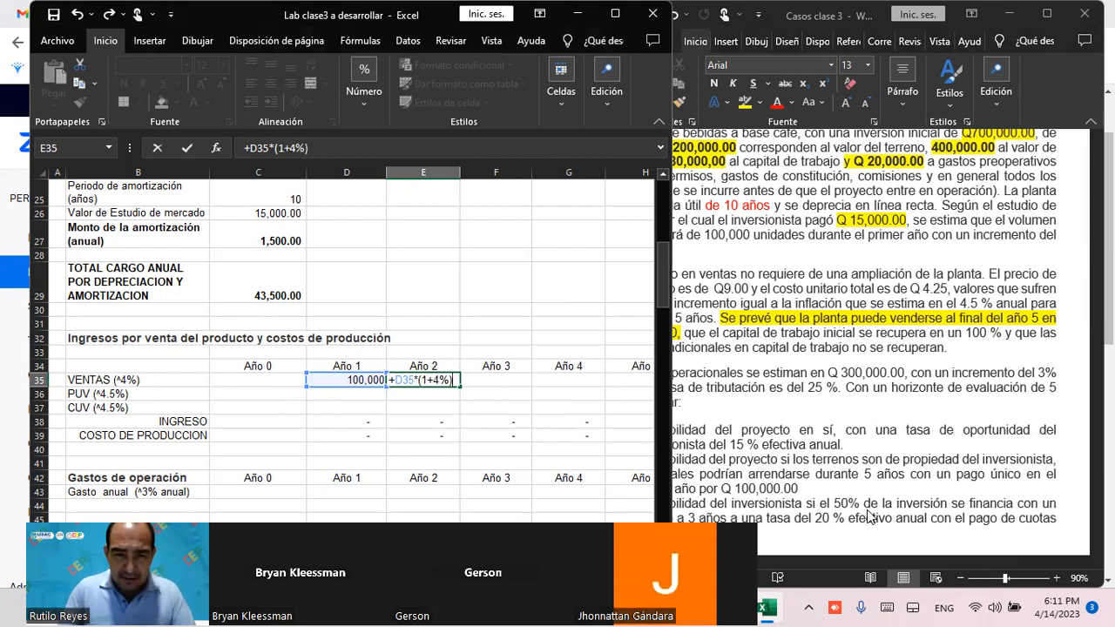
{"action": "key", "text": "Return"}
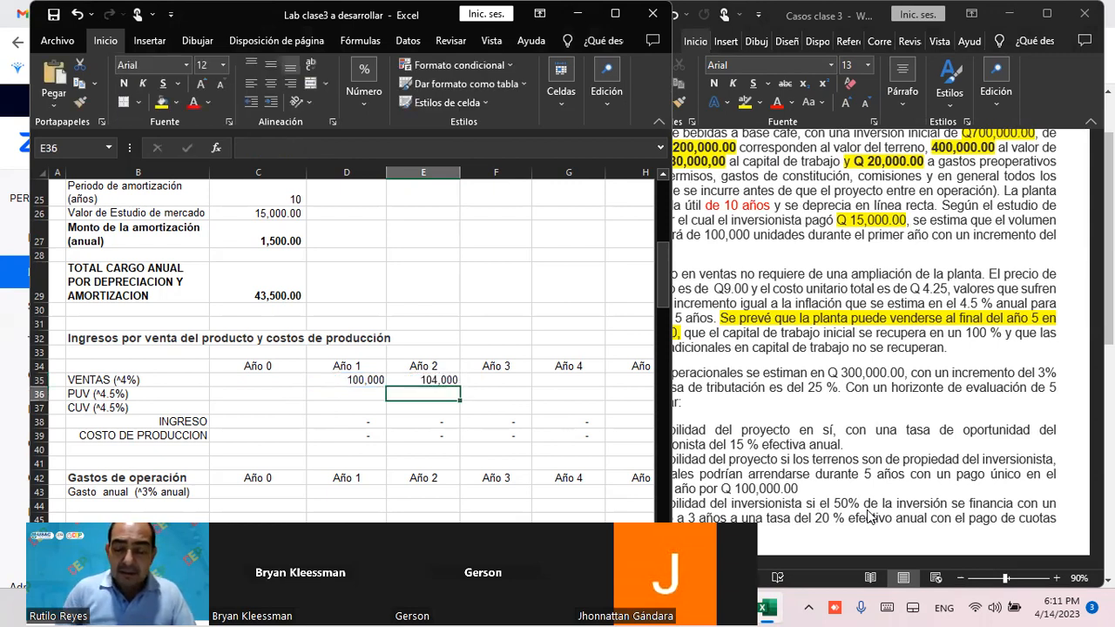
Rewrite the increase in the Año 2 VENTAS formula as the decimal .04 instead of a percentage
{"action": "key", "text": "Up"}
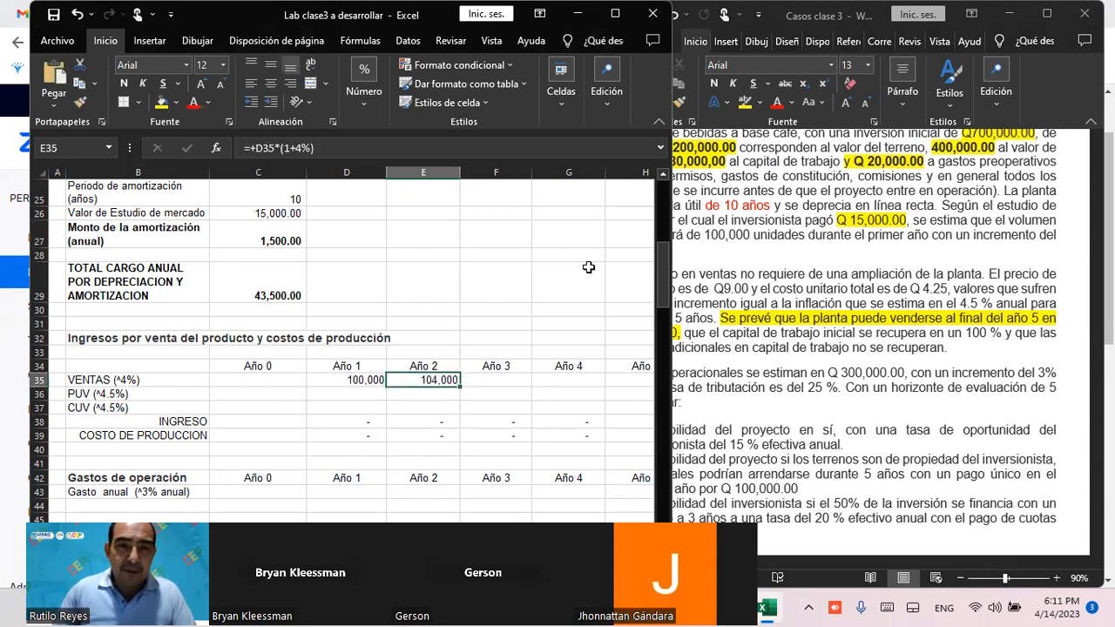
{"action": "left_click", "coordinate": [353, 152]}
{"action": "key", "text": "BackSpace"}
{"action": "key", "text": "BackSpace"}
{"action": "key", "text": "BackSpace"}
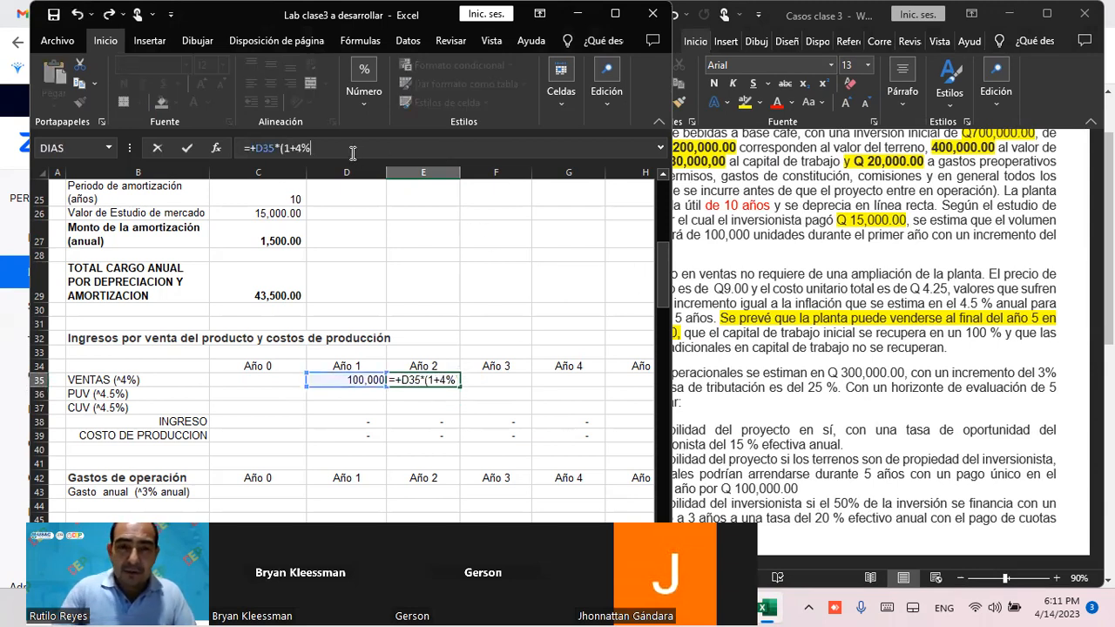
{"action": "type", "text": ".04"}
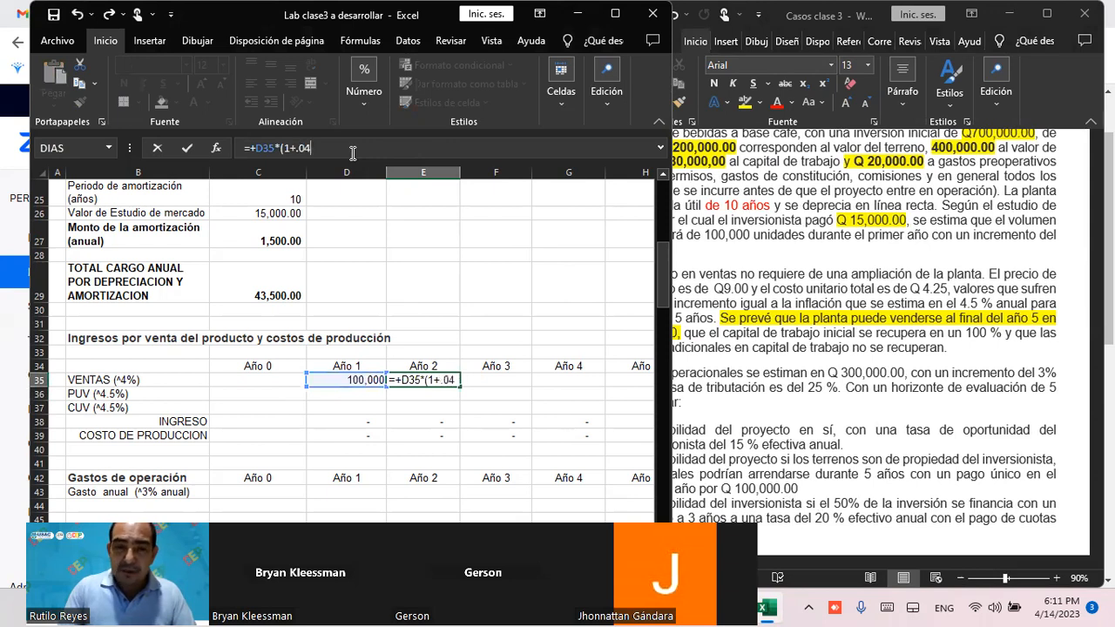
{"action": "type", "text": ")"}
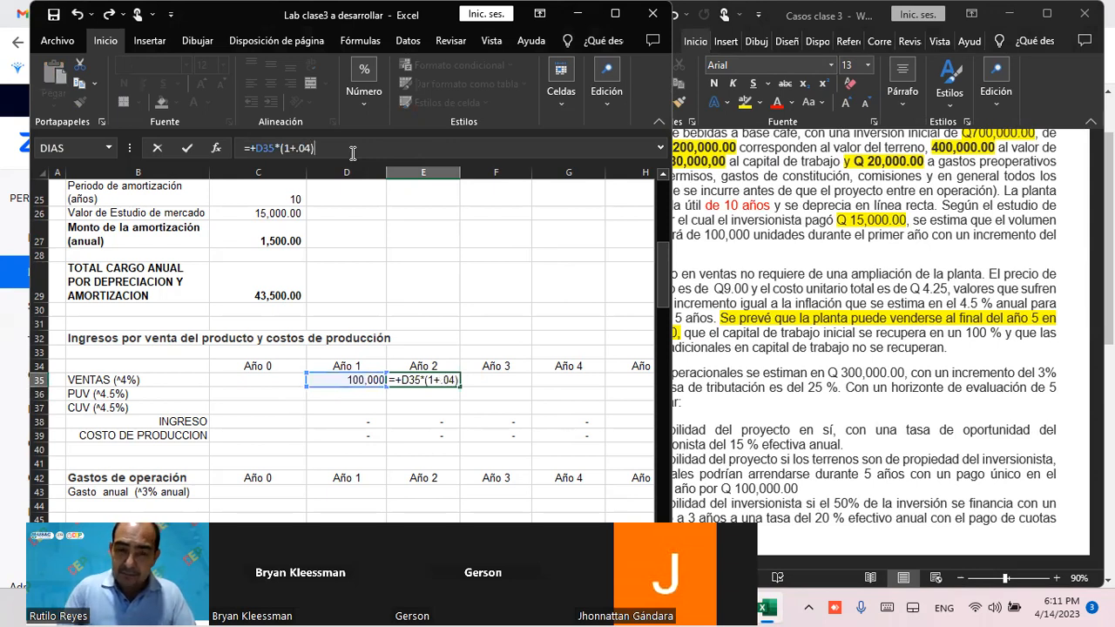
{"action": "key", "text": "Return"}
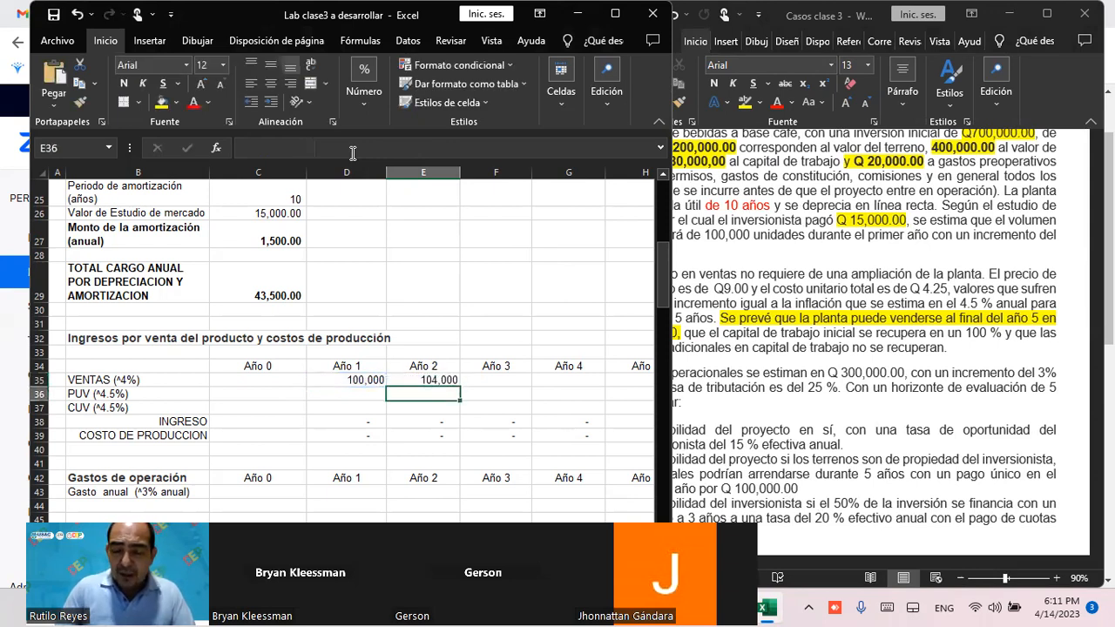
{"action": "key", "text": "Up"}
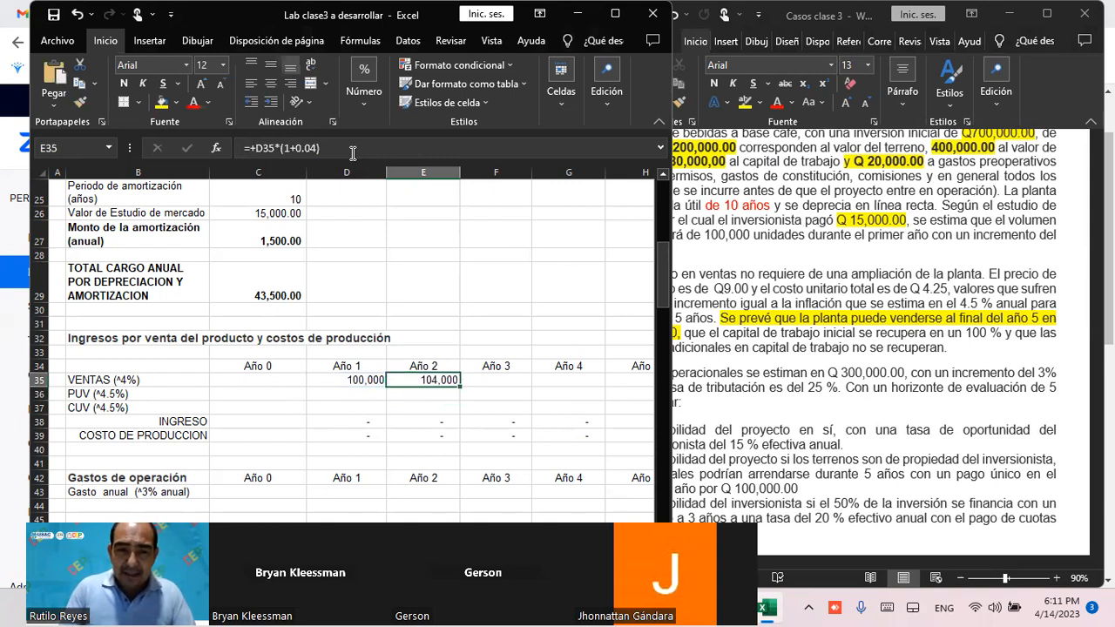
Try the shorter growth formula =+D35*1.04 in the Año 2 cell of the VENTAS row
{"action": "left_click", "coordinate": [367, 379]}
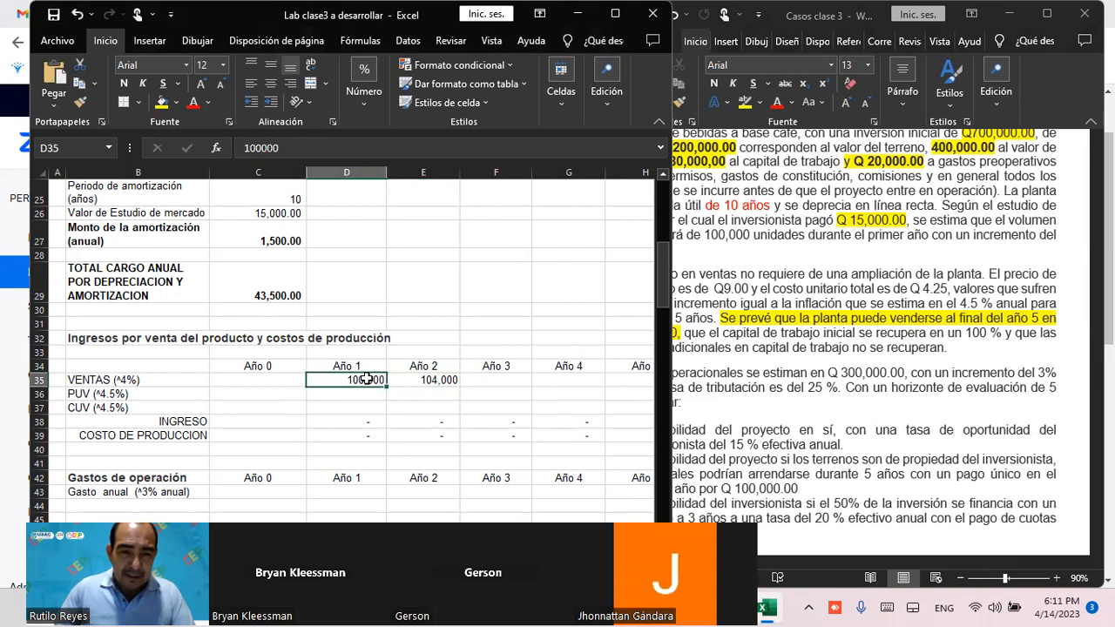
{"action": "left_click", "coordinate": [448, 381]}
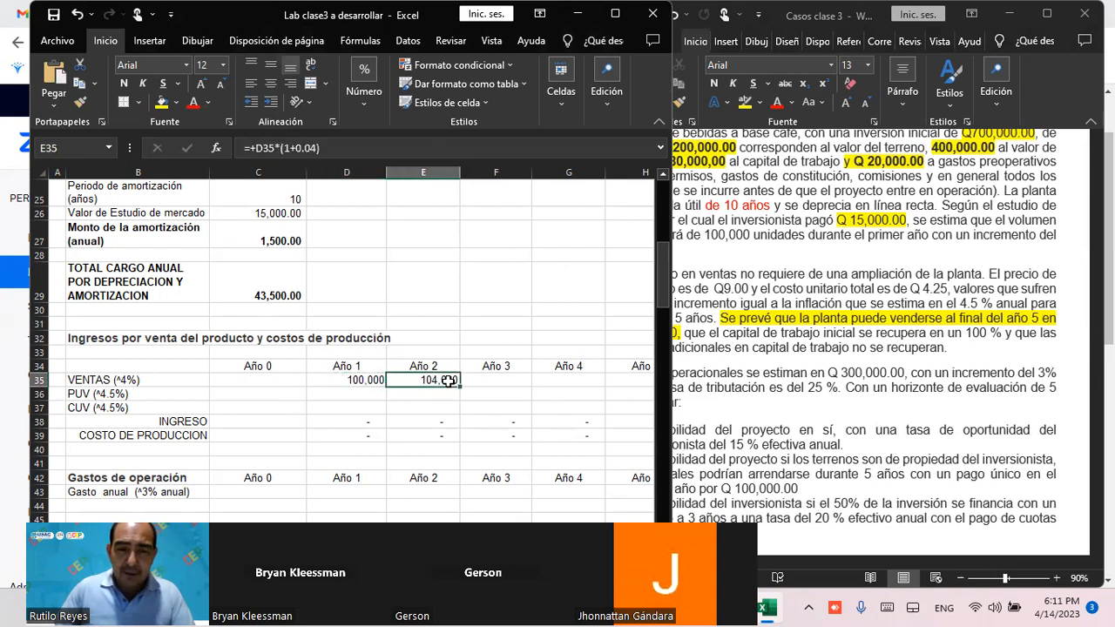
{"action": "left_click", "coordinate": [331, 148]}
{"action": "key", "text": "BackSpace"}
{"action": "key", "text": "BackSpace"}
{"action": "key", "text": "BackSpace"}
{"action": "key", "text": "BackSpace"}
{"action": "key", "text": "BackSpace"}
{"action": "key", "text": "BackSpace"}
{"action": "key", "text": "BackSpace"}
{"action": "key", "text": "BackSpace"}
{"action": "type", "text": "1.04"}
{"action": "key", "text": "Return"}
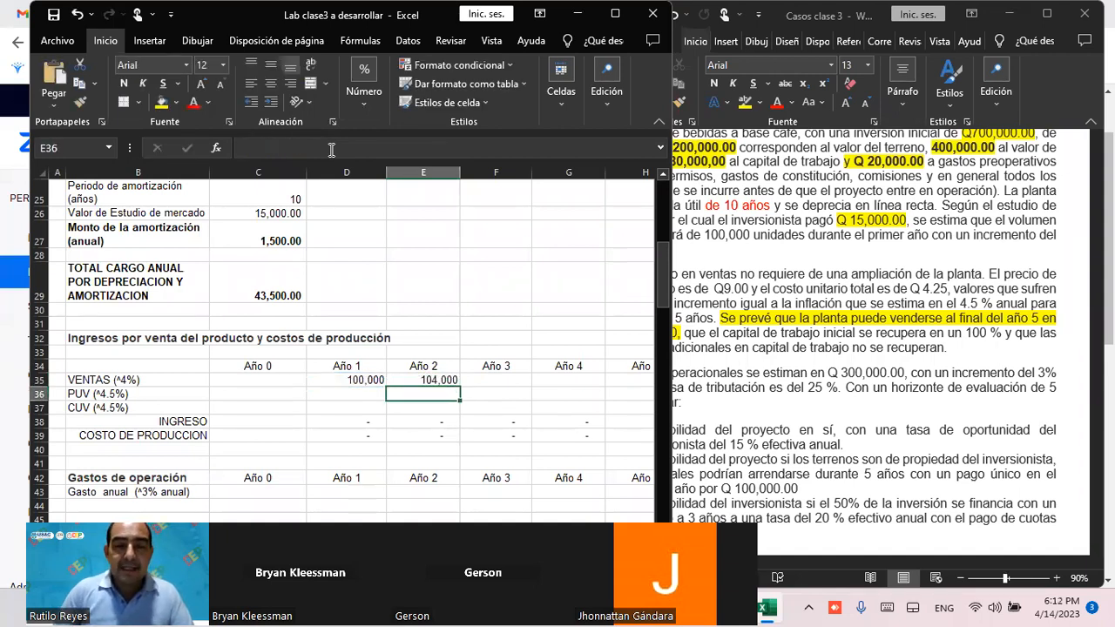
{"action": "key", "text": "Up"}
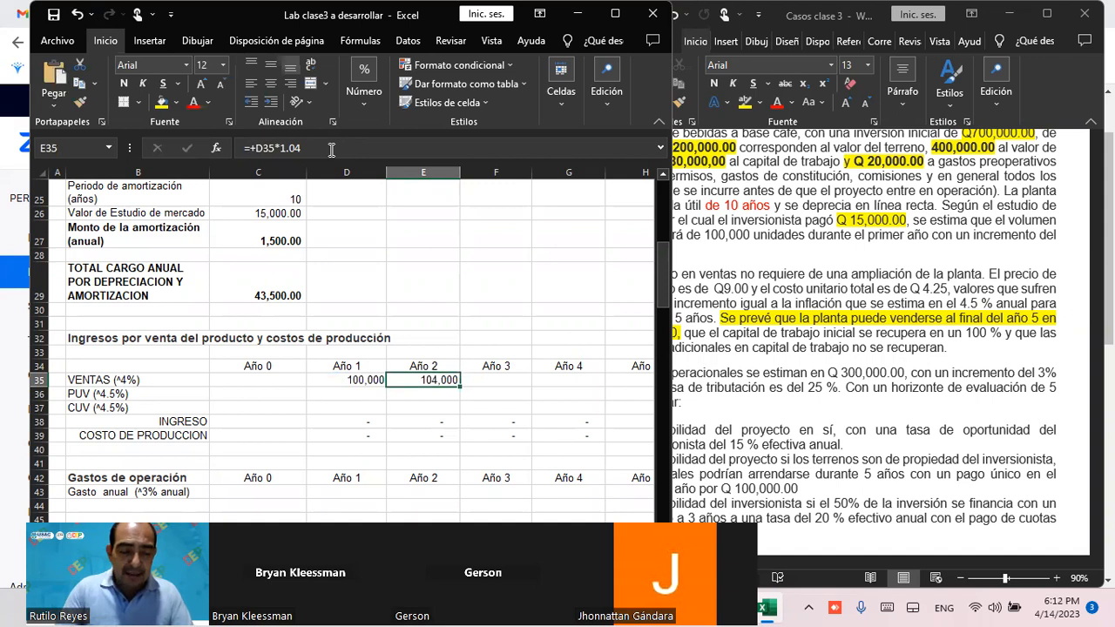
Undo the last change to the Año 2 VENTAS formula and leave the cell's editing mode
{"action": "key", "text": "ctrl+z"}
{"action": "left_click", "coordinate": [332, 149]}
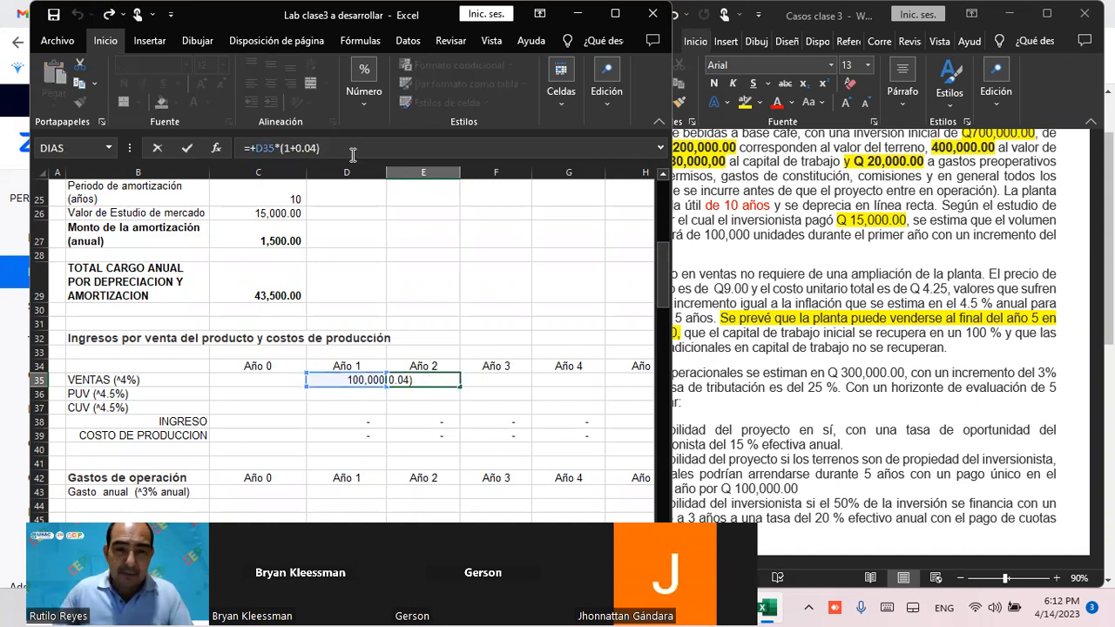
{"action": "key", "text": "Escape"}
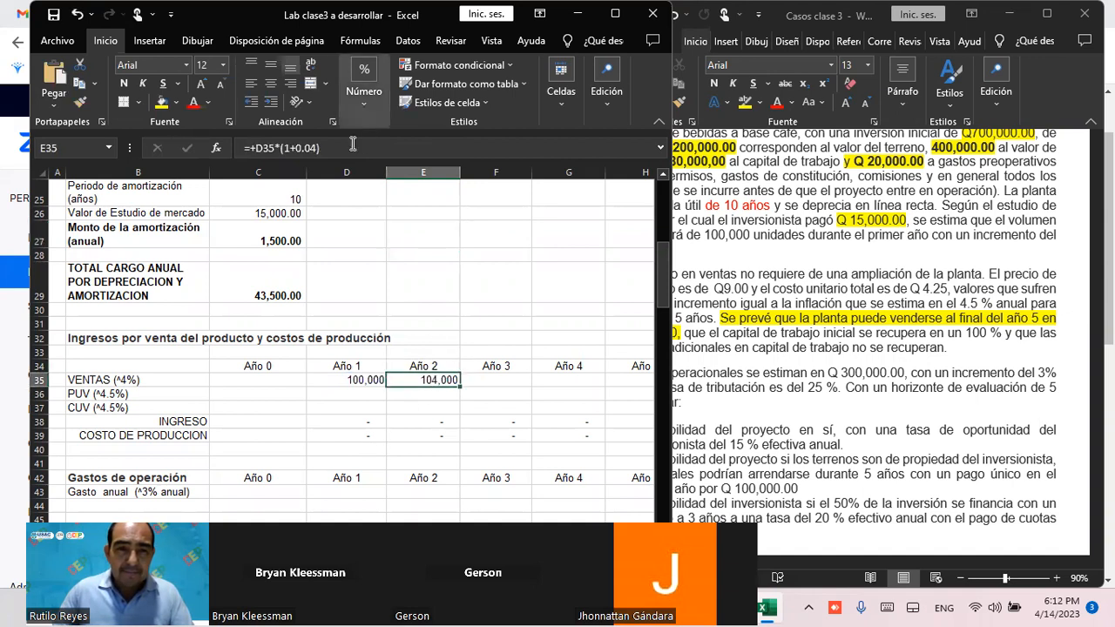
Rewrite the Año 2 VENTAS formula as =+D35*(1+4%), with the increase expressed as a percentage
{"action": "left_click", "coordinate": [348, 149]}
{"action": "key", "text": "BackSpace"}
{"action": "key", "text": "BackSpace"}
{"action": "key", "text": "BackSpace"}
{"action": "key", "text": "BackSpace"}
{"action": "key", "text": "BackSpace"}
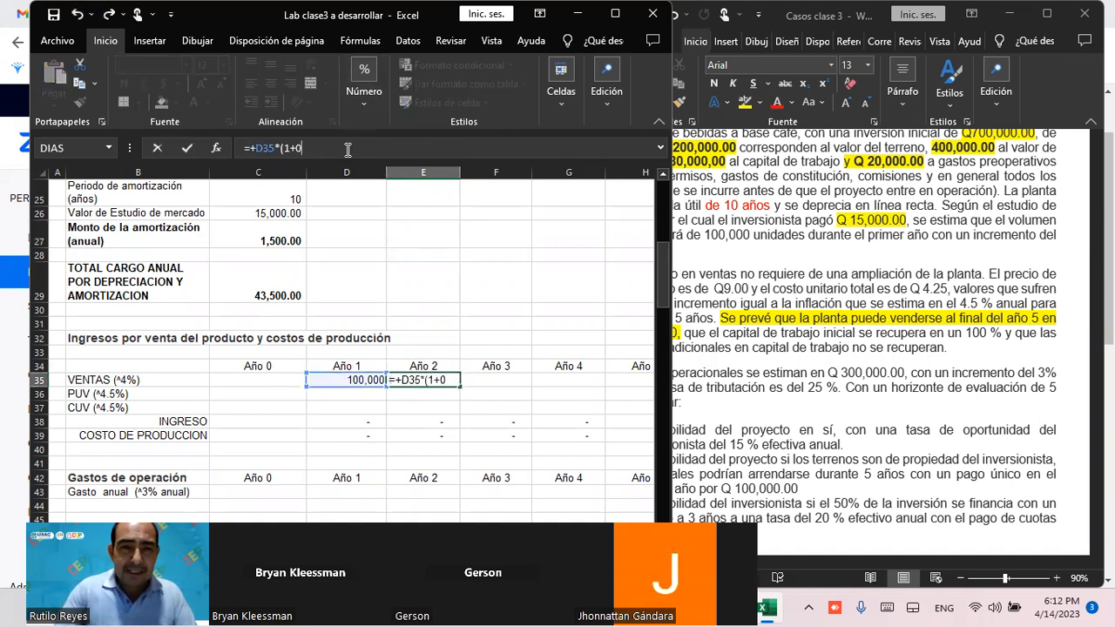
{"action": "type", "text": "45"}
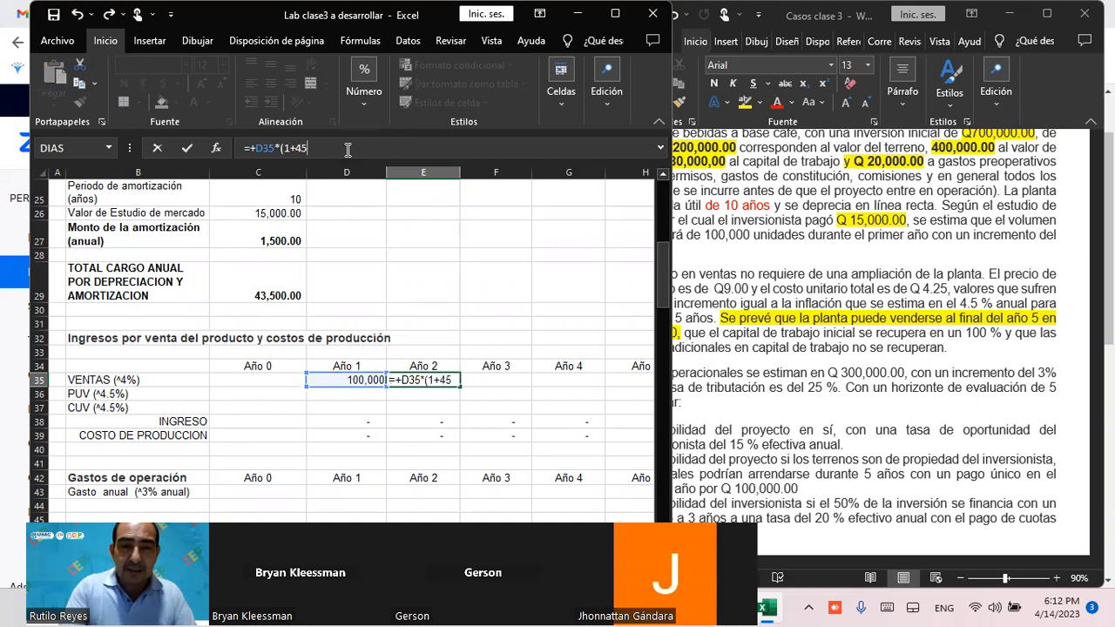
{"action": "key", "text": "BackSpace"}
{"action": "type", "text": "%"}
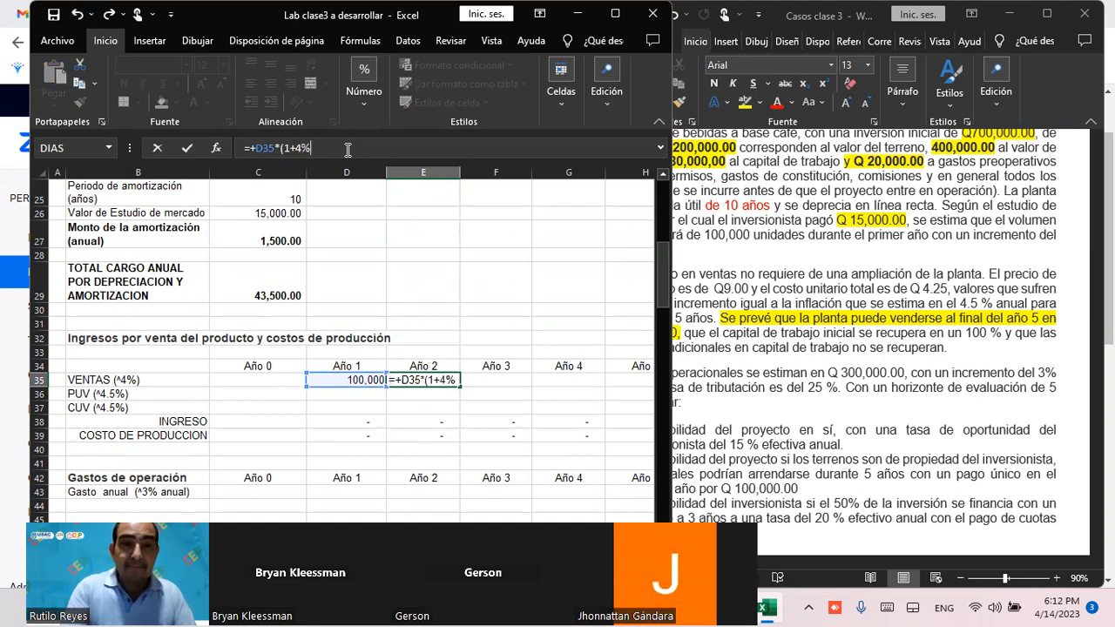
{"action": "type", "text": ")"}
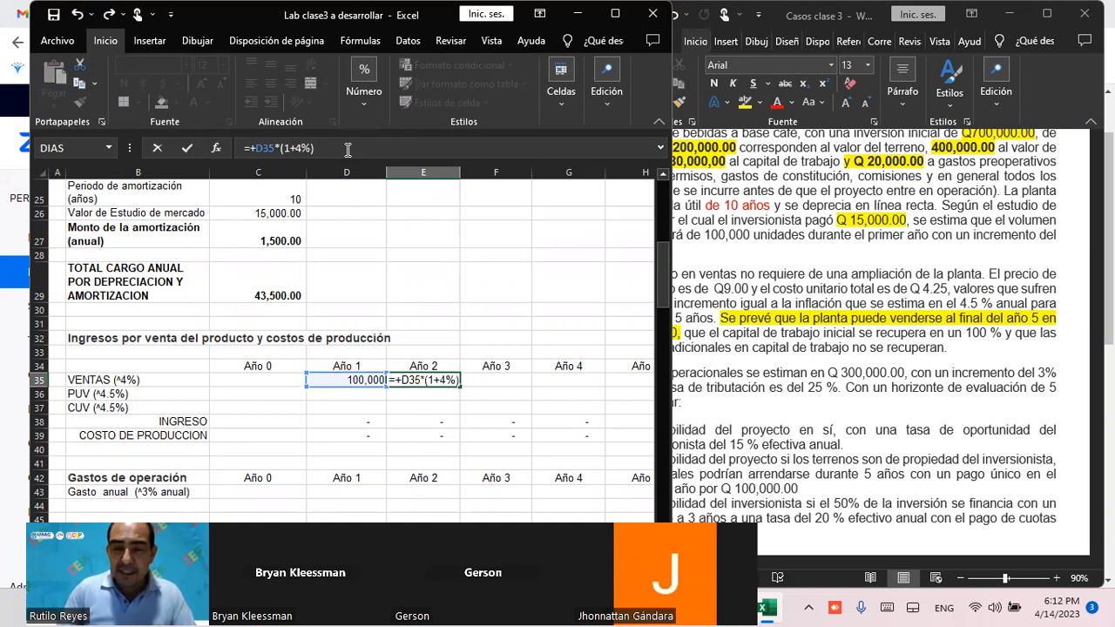
{"action": "key", "text": "Return"}
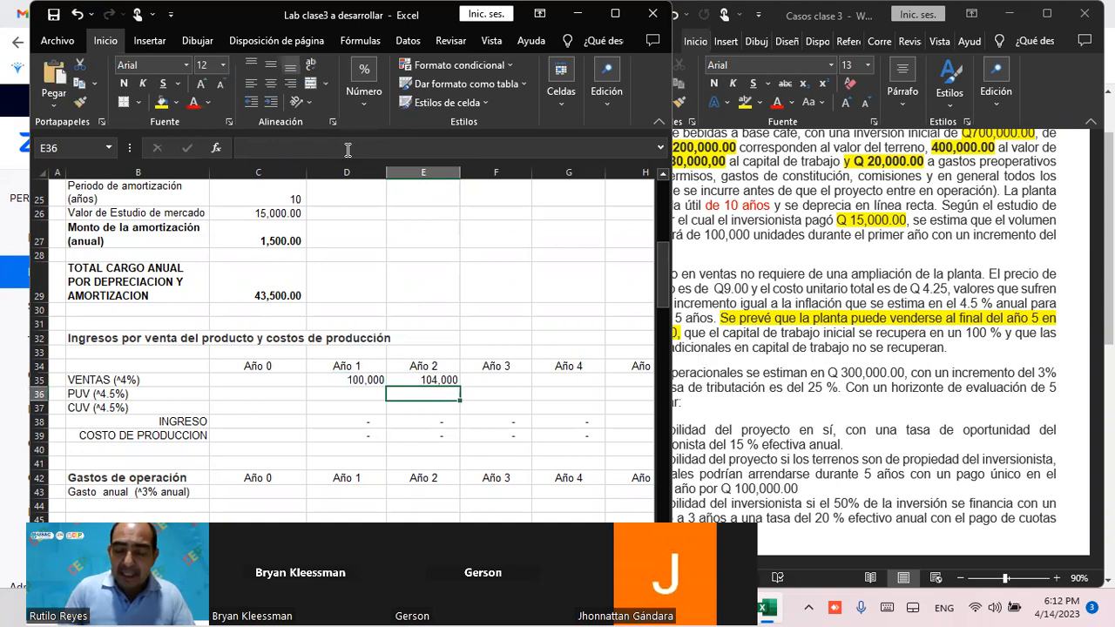
Copy the Año 2 VENTAS formula into the Año 3, Año 4 and Año 5 cells of the same row
{"action": "key", "text": "Up"}
{"action": "key", "text": "ctrl+c"}
{"action": "key", "text": "Right"}
{"action": "key", "text": "shift+Right"}
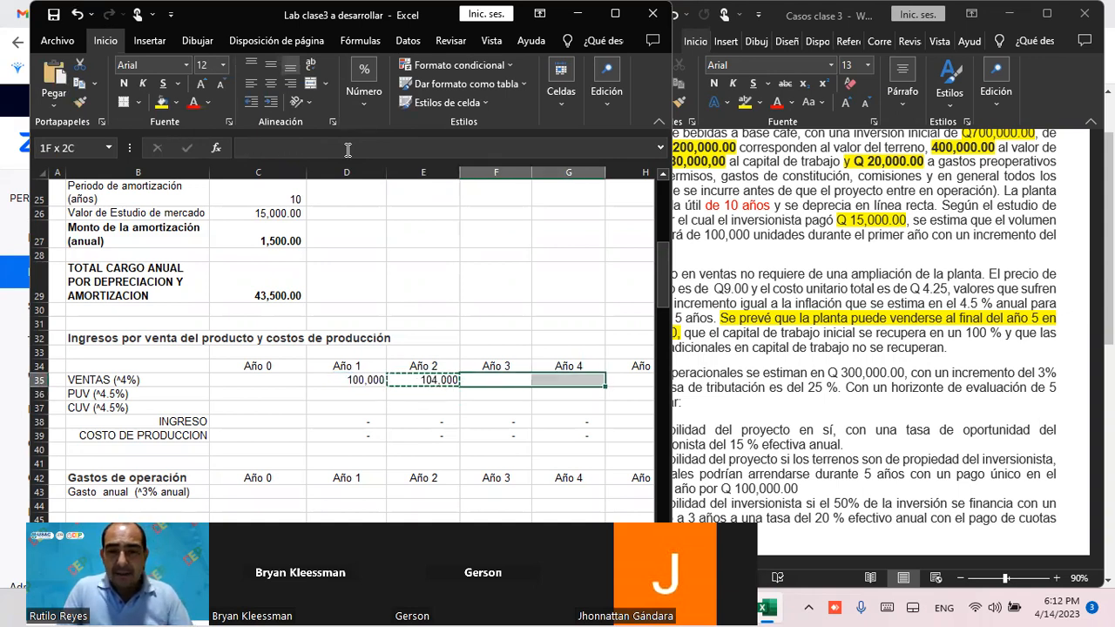
{"action": "key", "text": "shift+Right"}
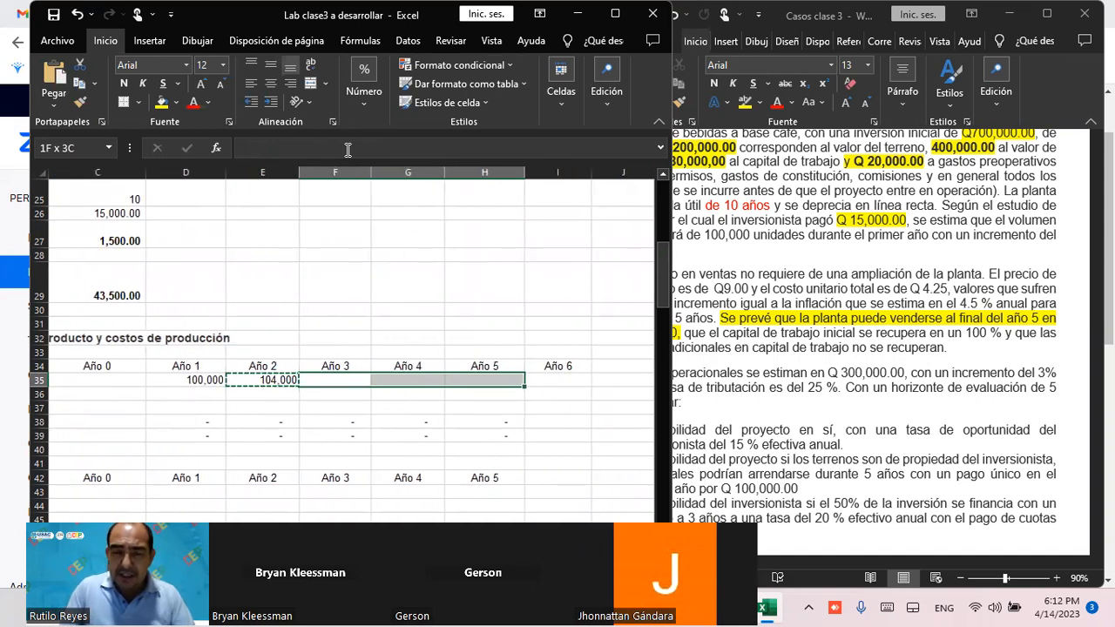
{"action": "key", "text": "ctrl+v"}
Examine the VENTAS entries cell by cell from Año 1 to Año 5 and return to the Año 0 cell of the PUV row
{"action": "key", "text": "Left"}
{"action": "key", "text": "Left"}
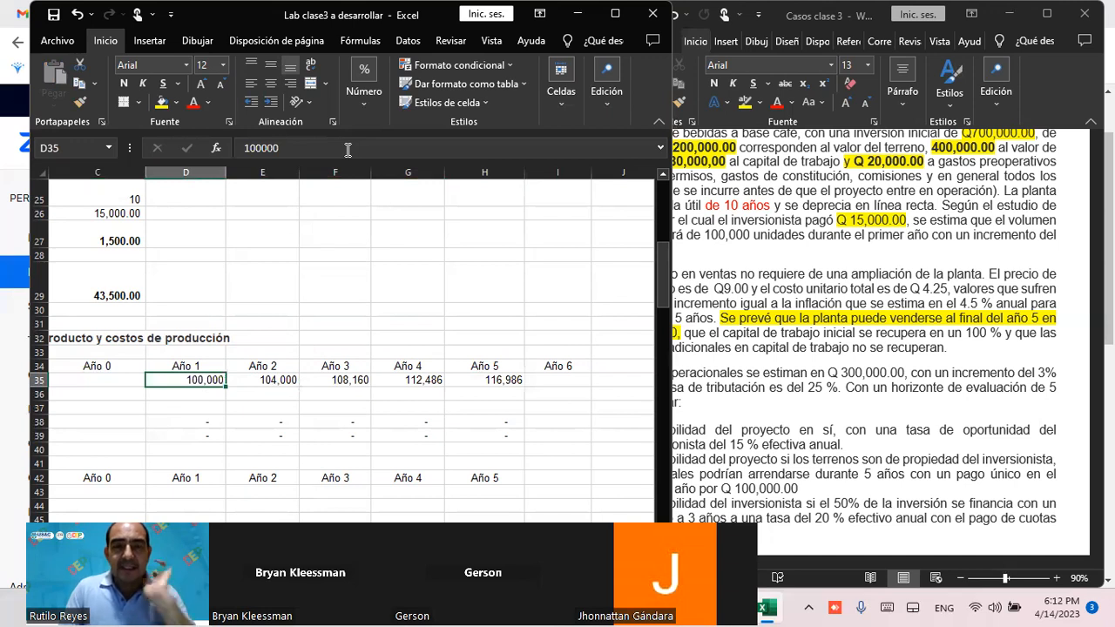
{"action": "key", "text": "Right"}
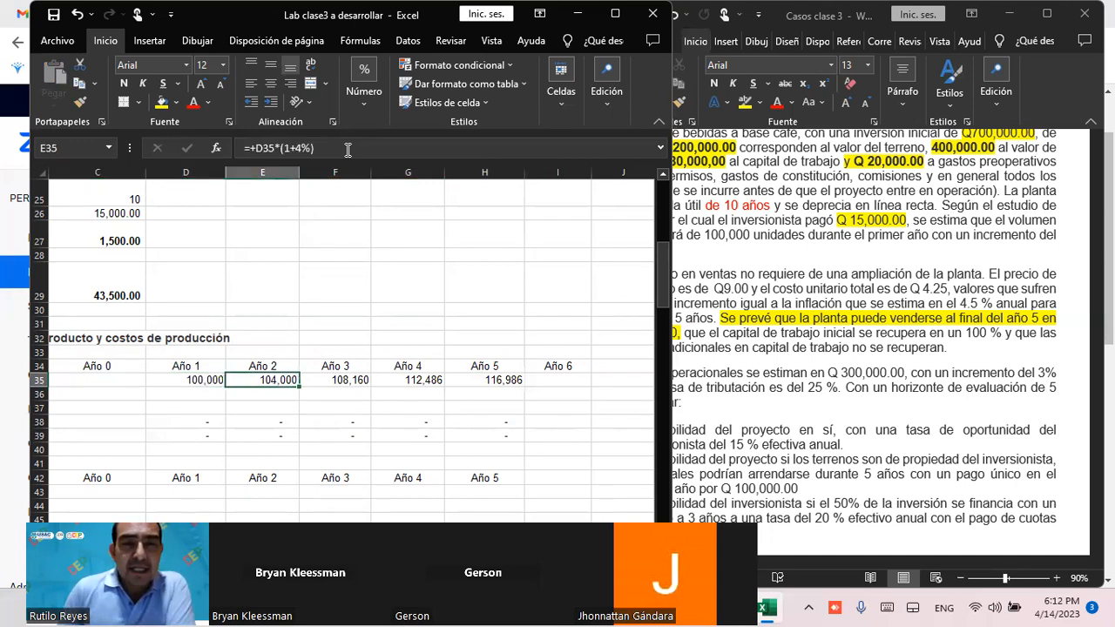
{"action": "key", "text": "Right"}
{"action": "key", "text": "Right"}
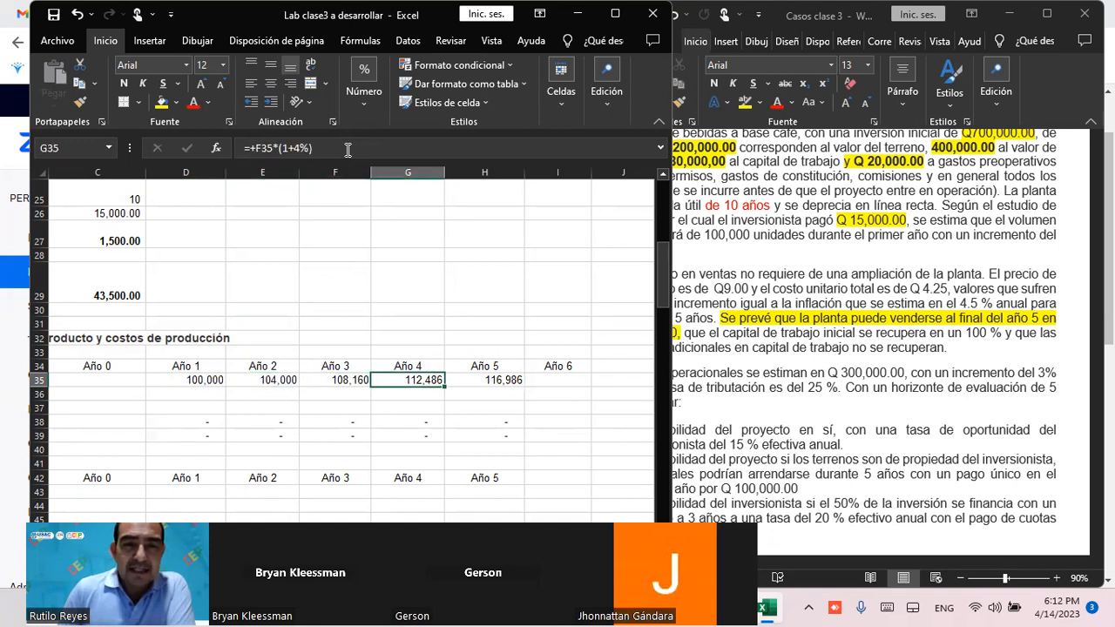
{"action": "key", "text": "Right"}
{"action": "key", "text": "Left"}
{"action": "key", "text": "Left"}
{"action": "key", "text": "Left"}
{"action": "key", "text": "Left"}
{"action": "key", "text": "Left"}
{"action": "key", "text": "Left"}
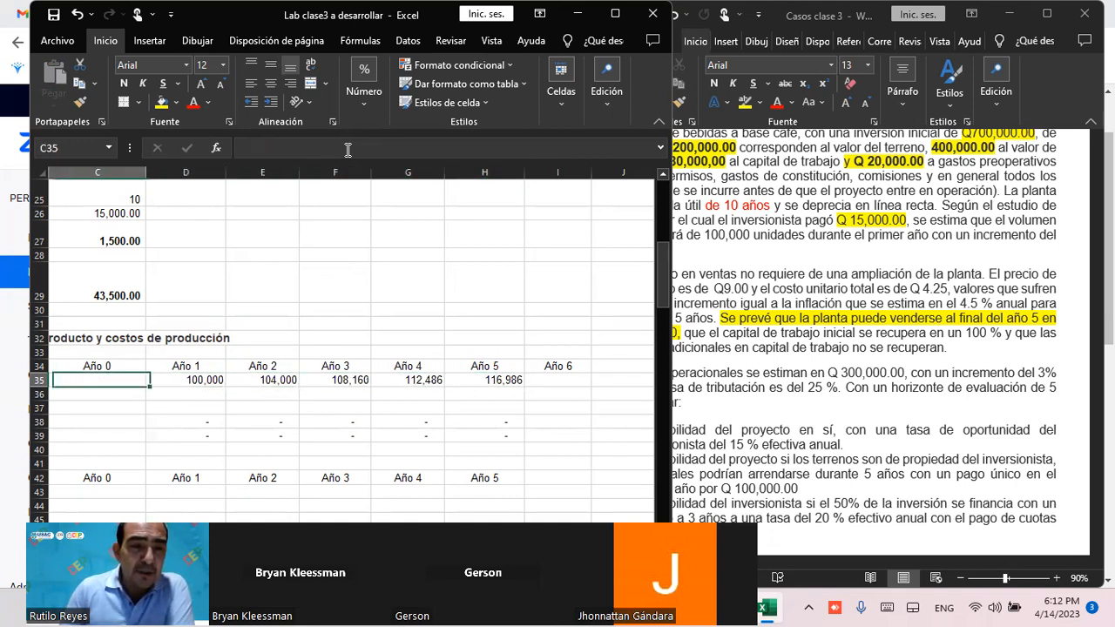
{"action": "key", "text": "Down"}
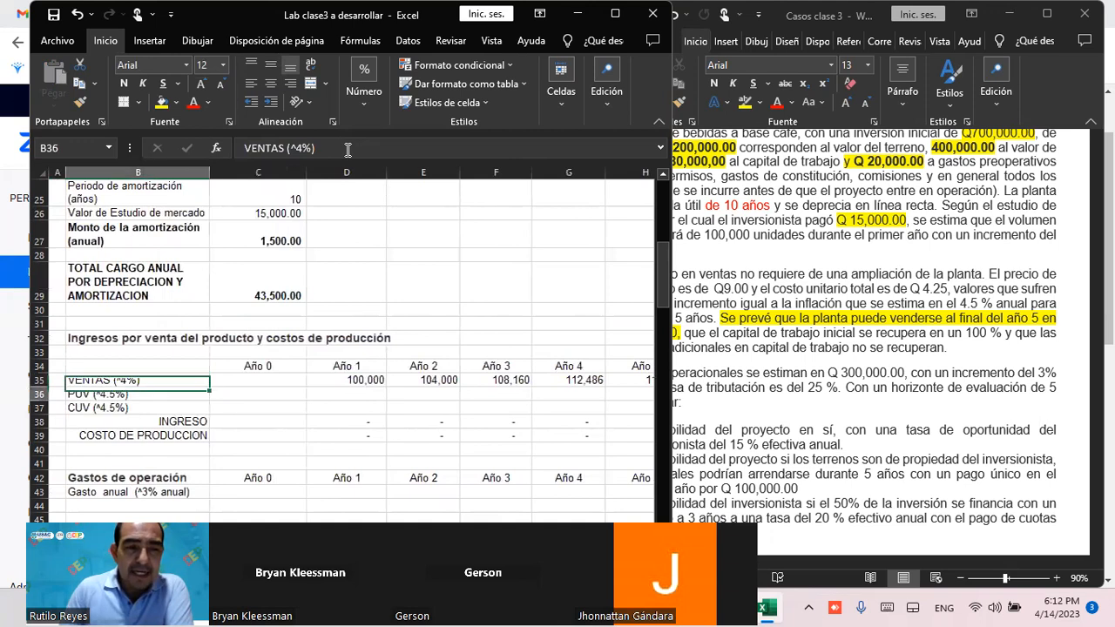
{"action": "key", "text": "Right"}
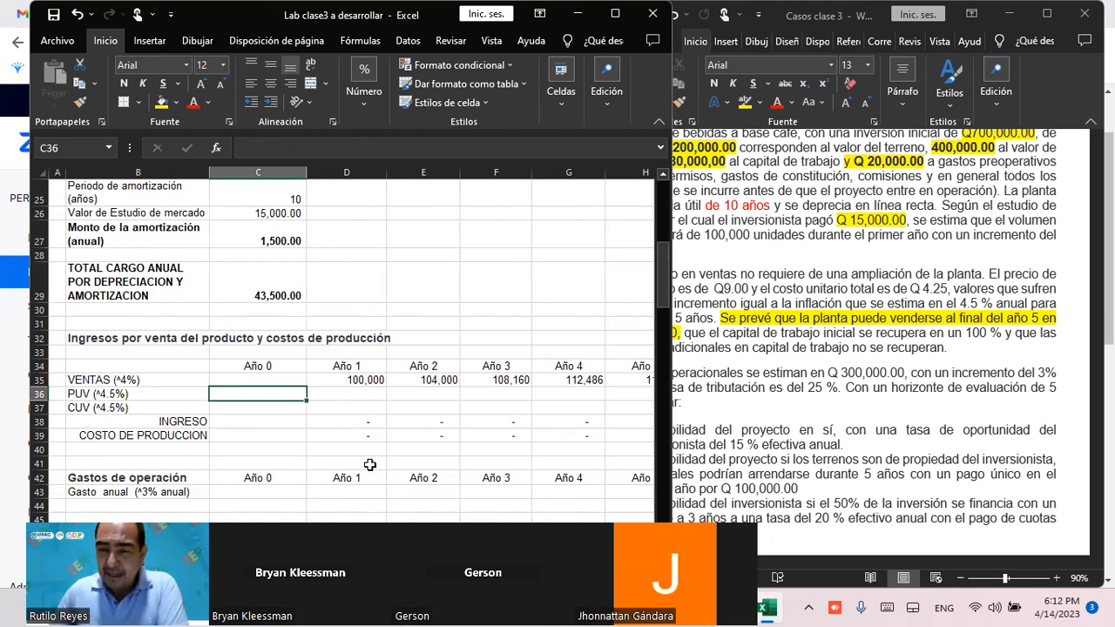
Switch to the Word case, widen its window, and highlight the inflation phrase "el 4.5 % anual" in yellow
{"action": "left_click", "coordinate": [904, 333]}
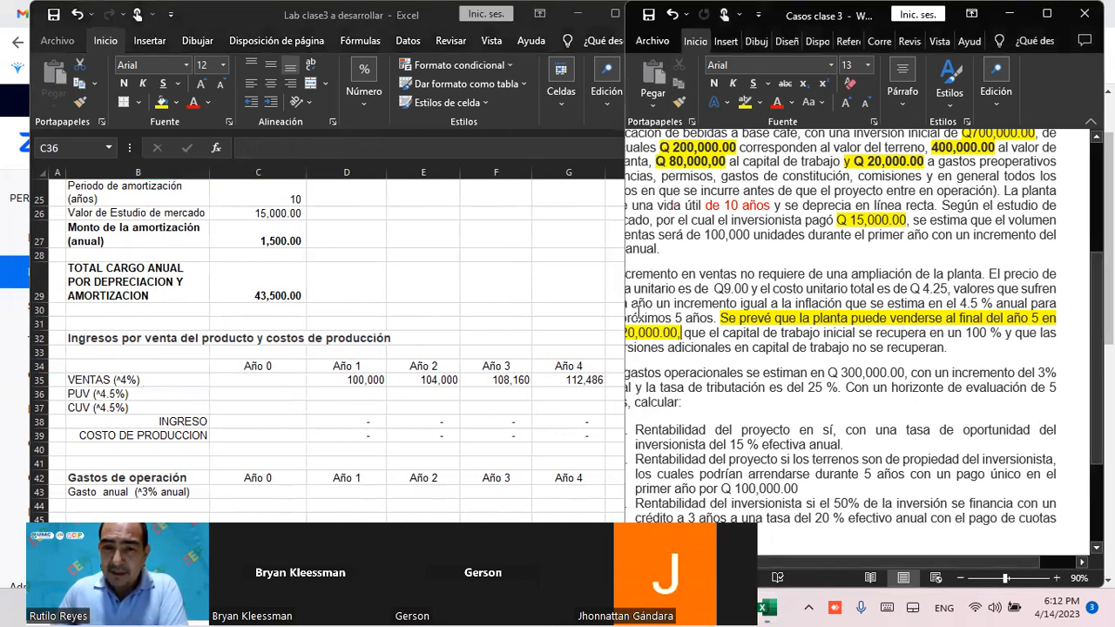
{"action": "left_click_drag", "start_coordinate": [626, 308], "coordinate": [569, 306]}
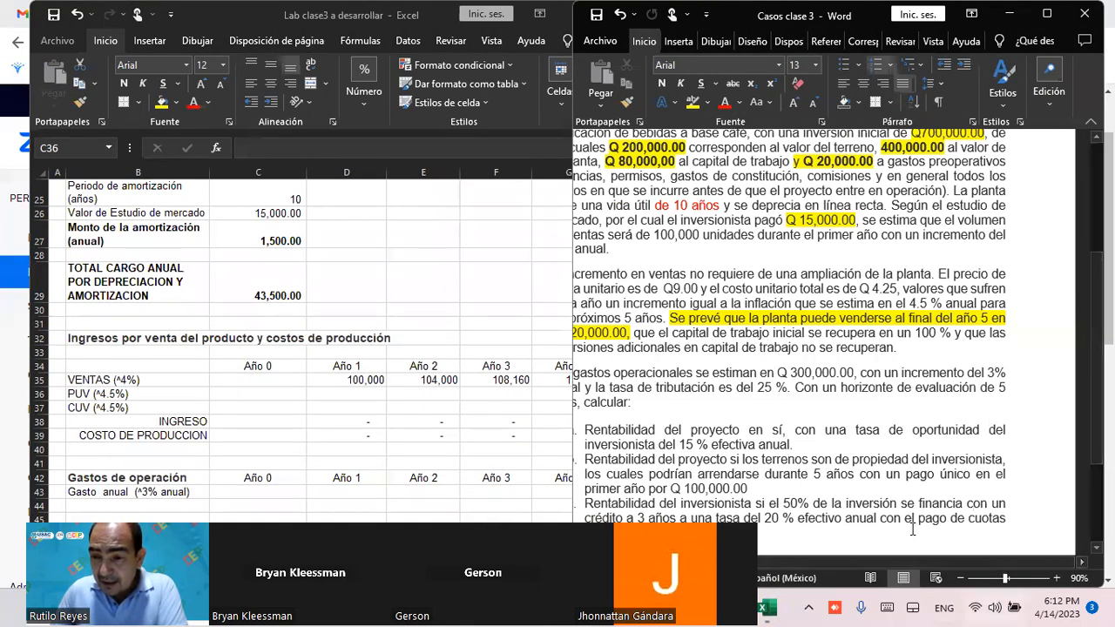
{"action": "scroll", "coordinate": [887, 490], "scroll_direction": "down", "scroll_amount": 1}
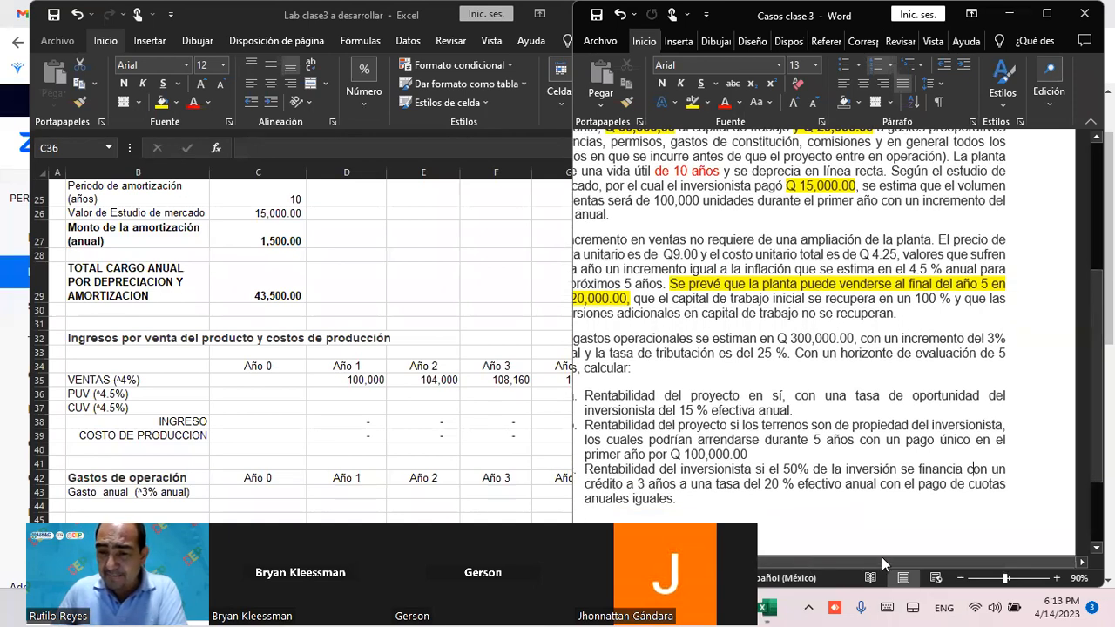
{"action": "left_click_drag", "start_coordinate": [962, 564], "coordinate": [867, 567]}
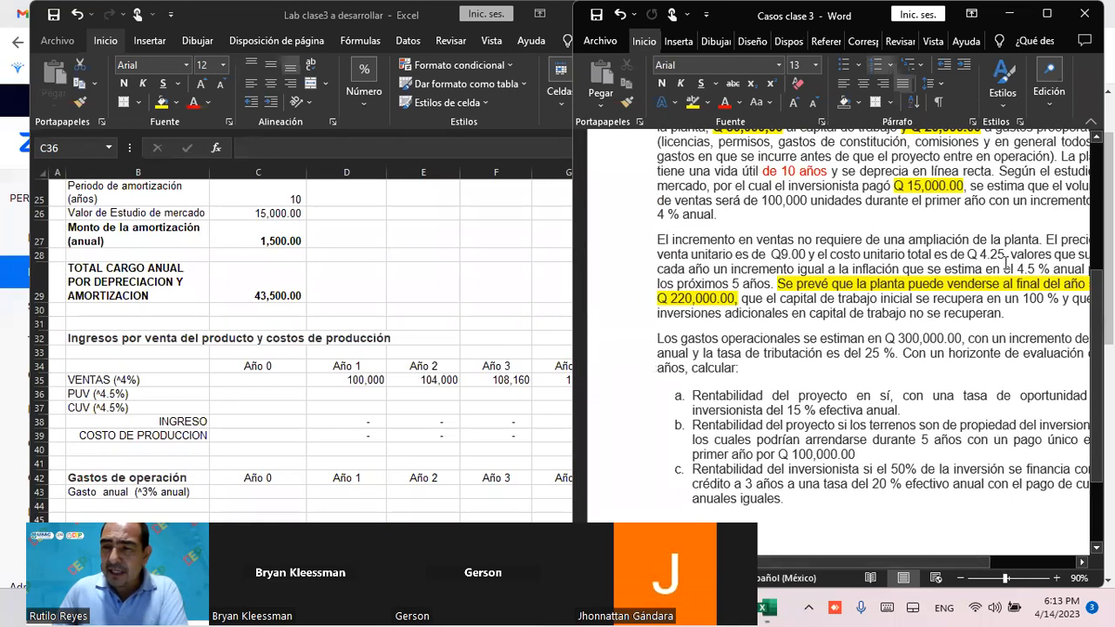
{"action": "left_click_drag", "start_coordinate": [924, 562], "coordinate": [965, 568]}
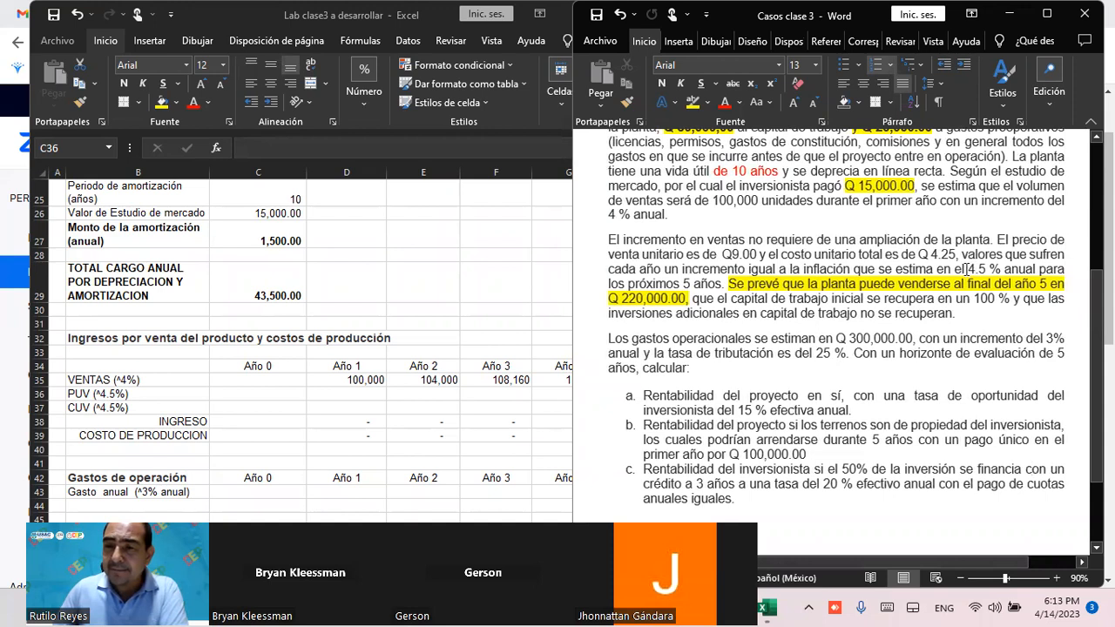
{"action": "left_click_drag", "start_coordinate": [967, 269], "coordinate": [1038, 270]}
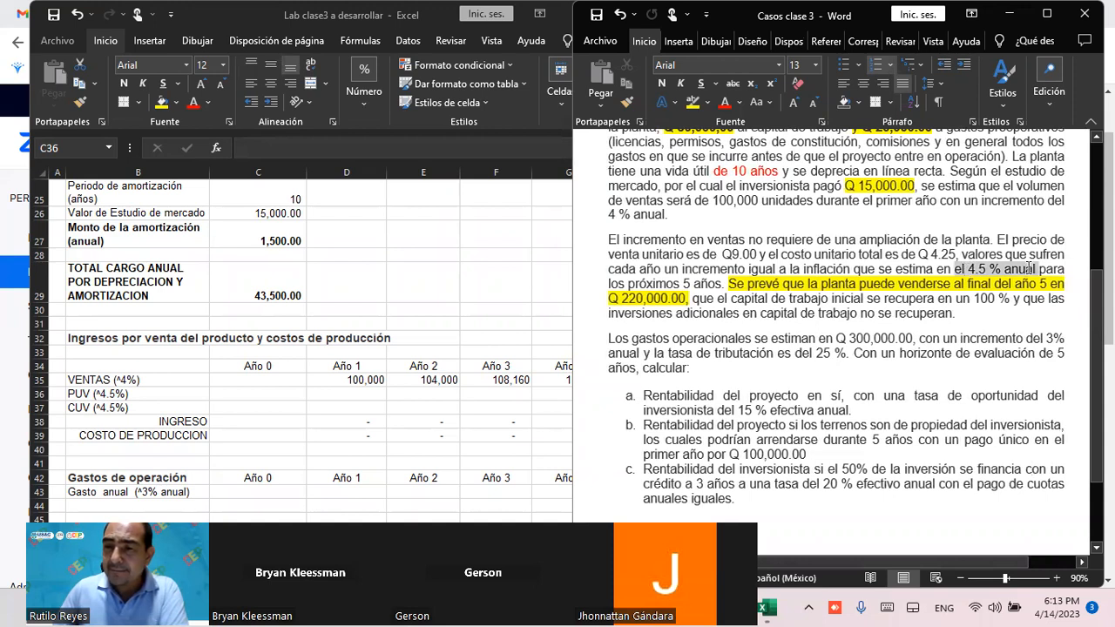
{"action": "left_click", "coordinate": [693, 103]}
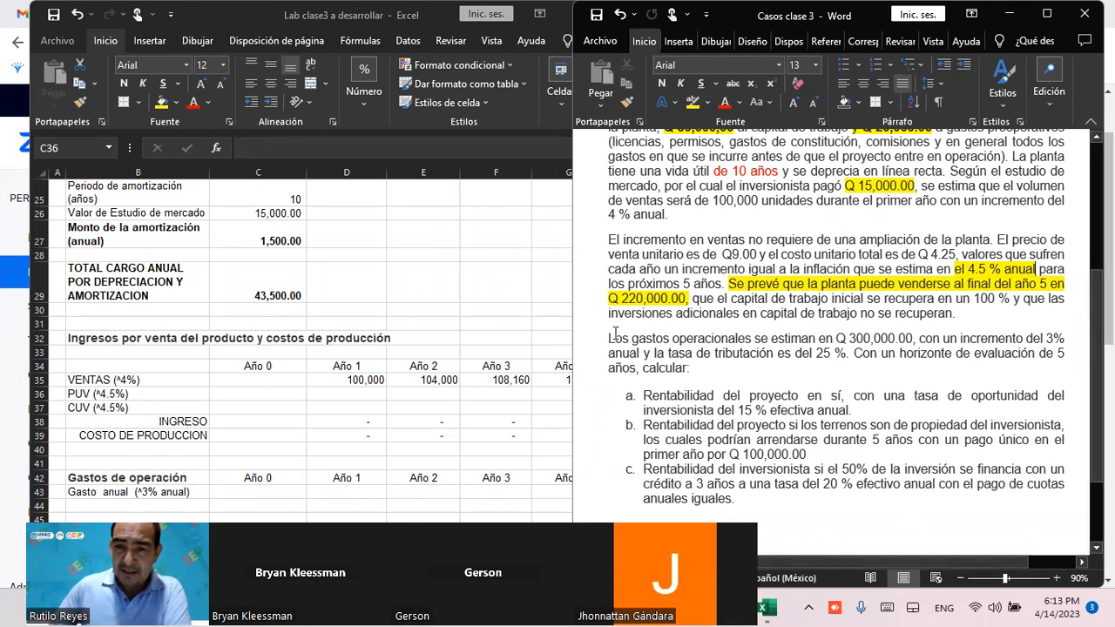
In the Excel table's Año 0 column, enter 9 for PUV and 4.25 for CUV
{"action": "left_click", "coordinate": [80, 394]}
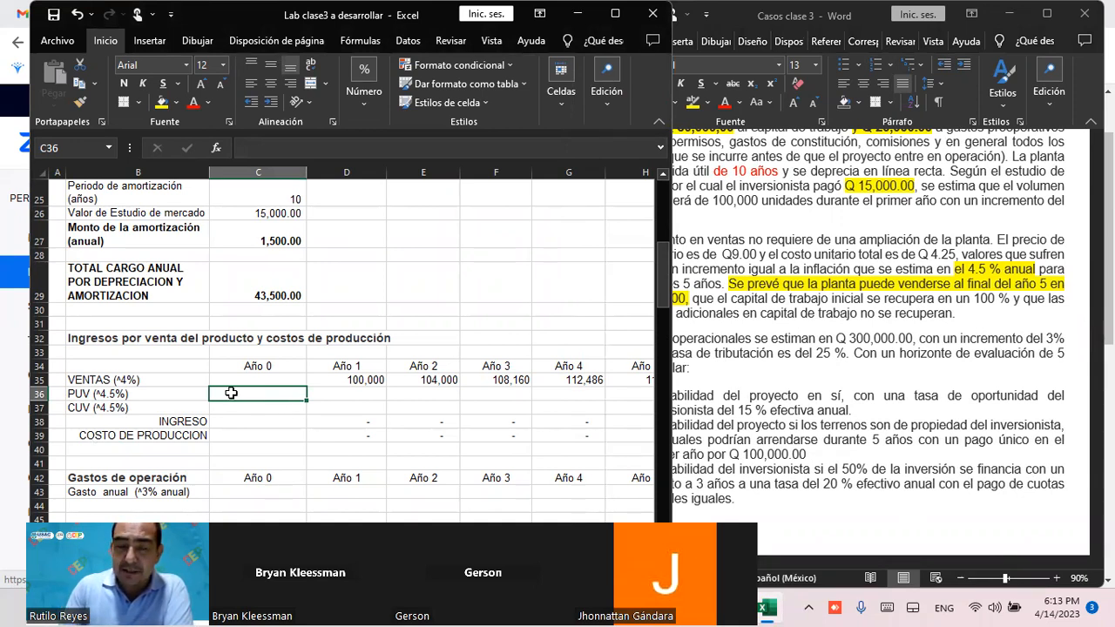
{"action": "type", "text": "9"}
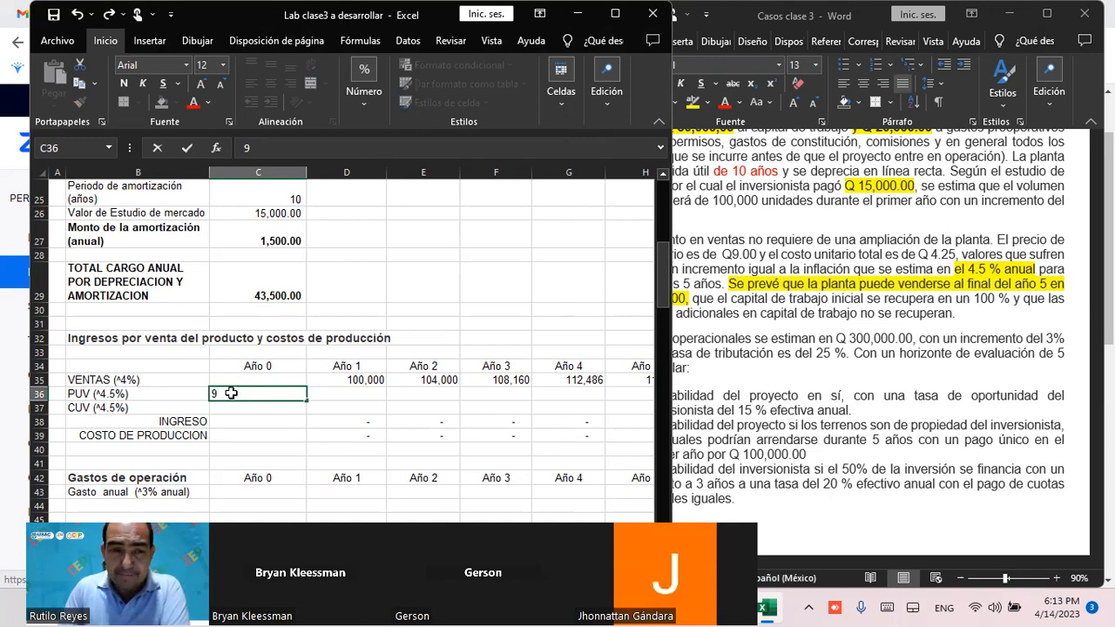
{"action": "key", "text": "Return"}
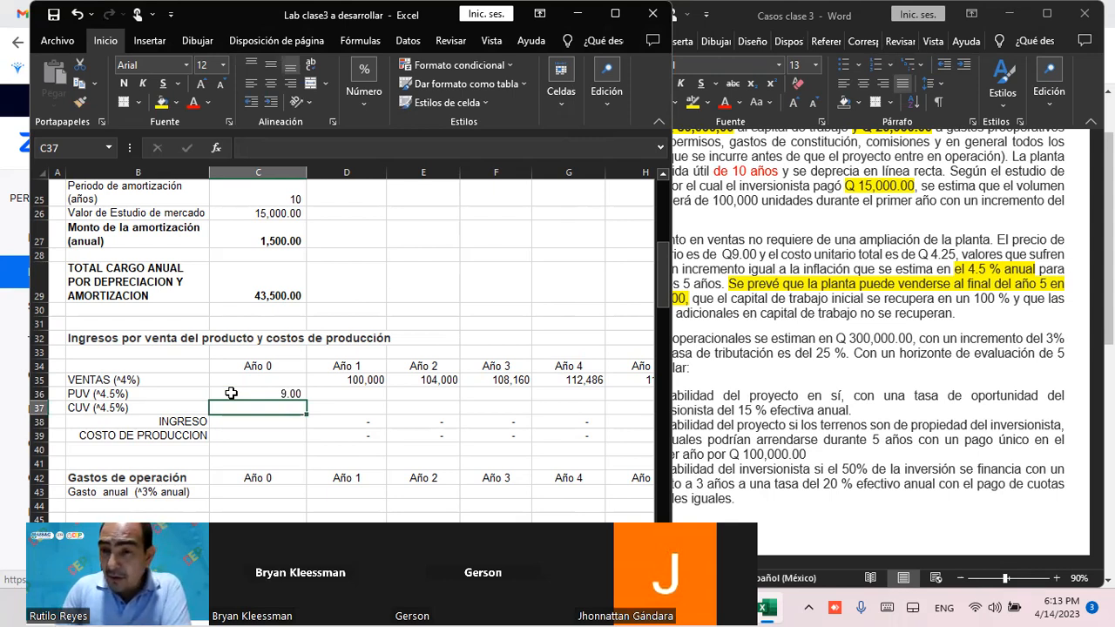
{"action": "type", "text": "4.25"}
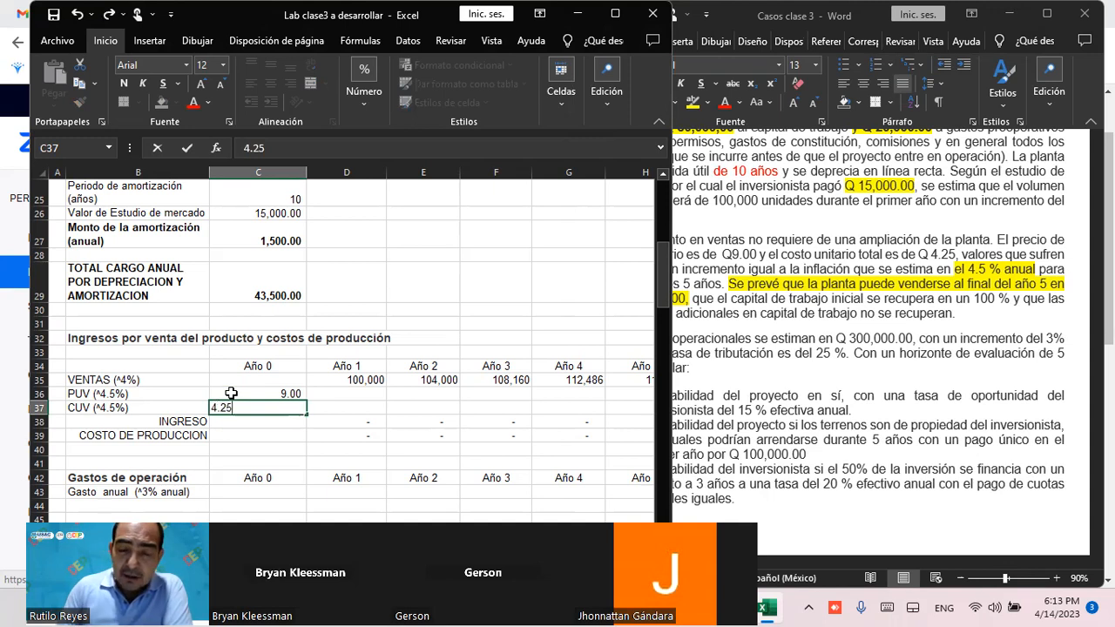
{"action": "key", "text": "Tab"}
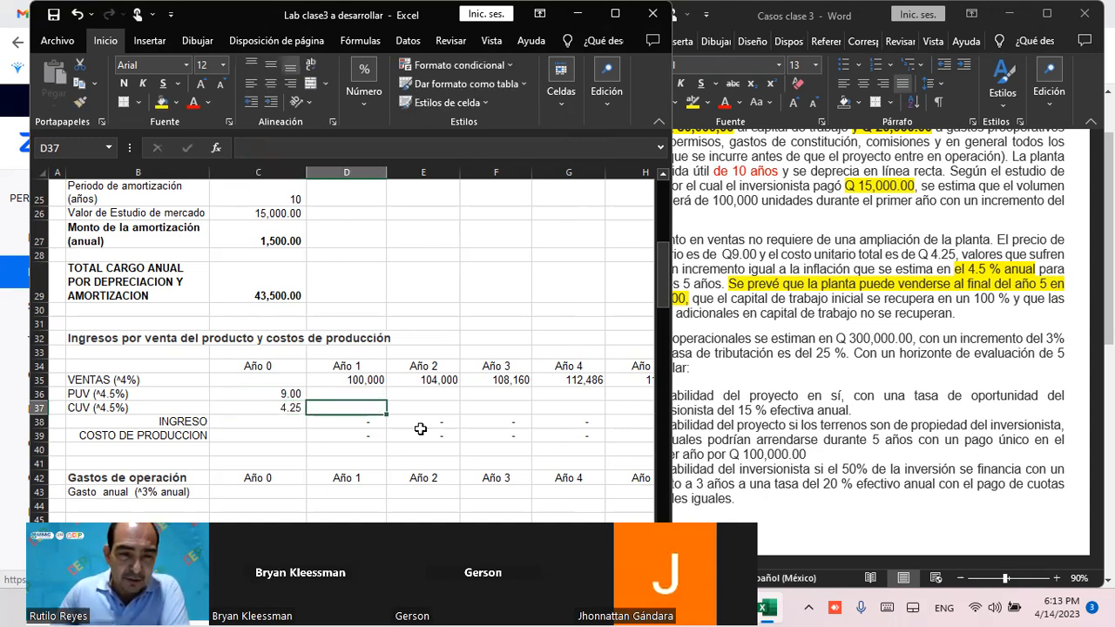
{"action": "left_click", "coordinate": [340, 392]}
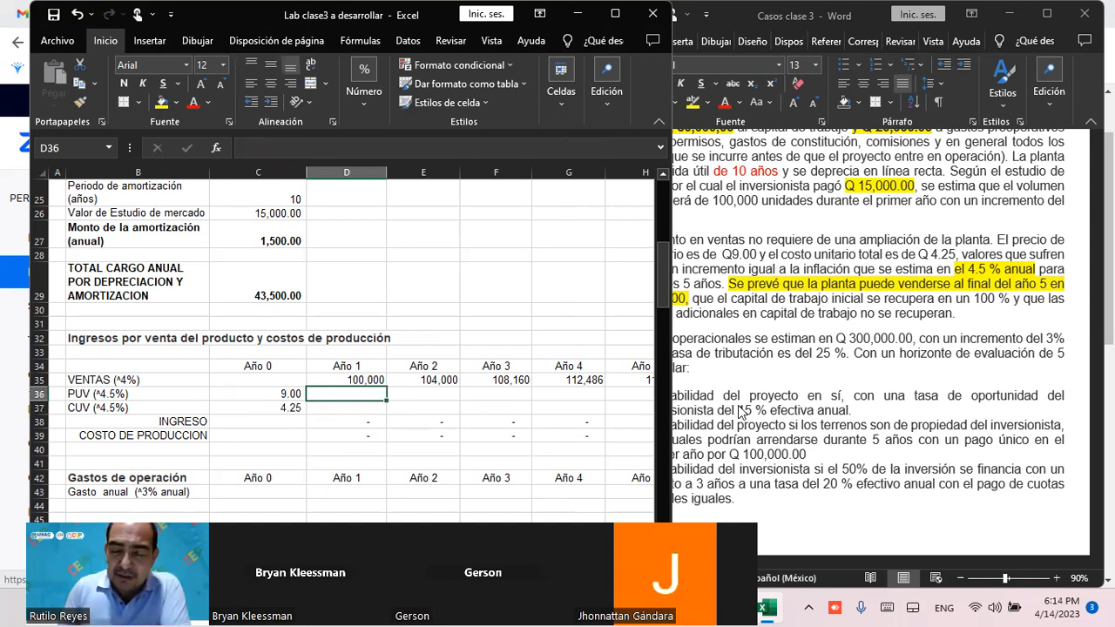
{"action": "type", "text": "+C36"}
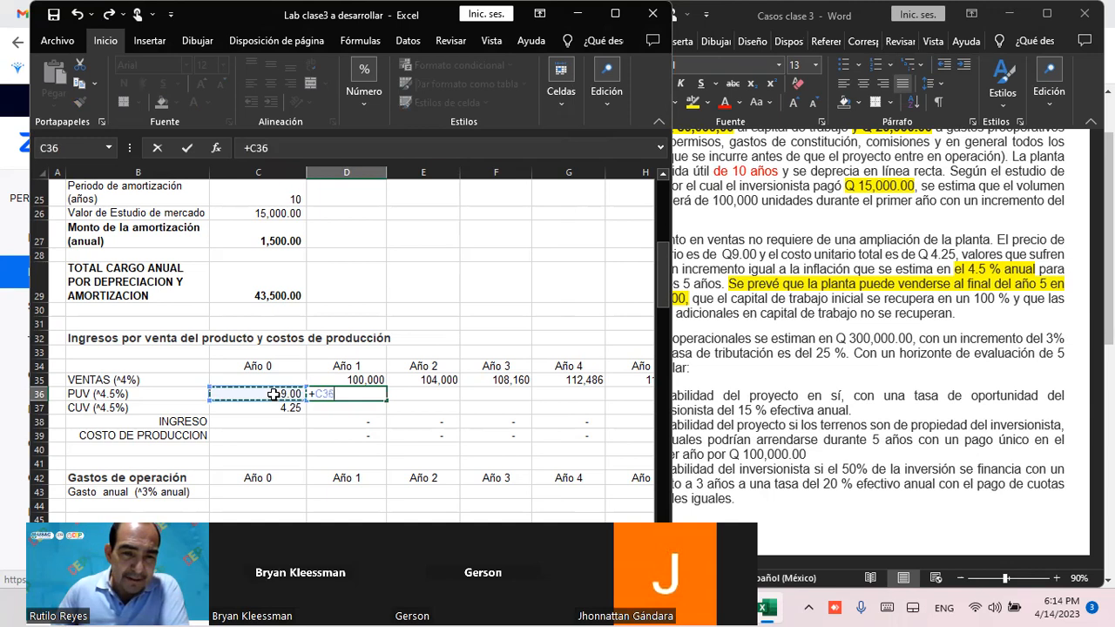
{"action": "left_click", "coordinate": [273, 395]}
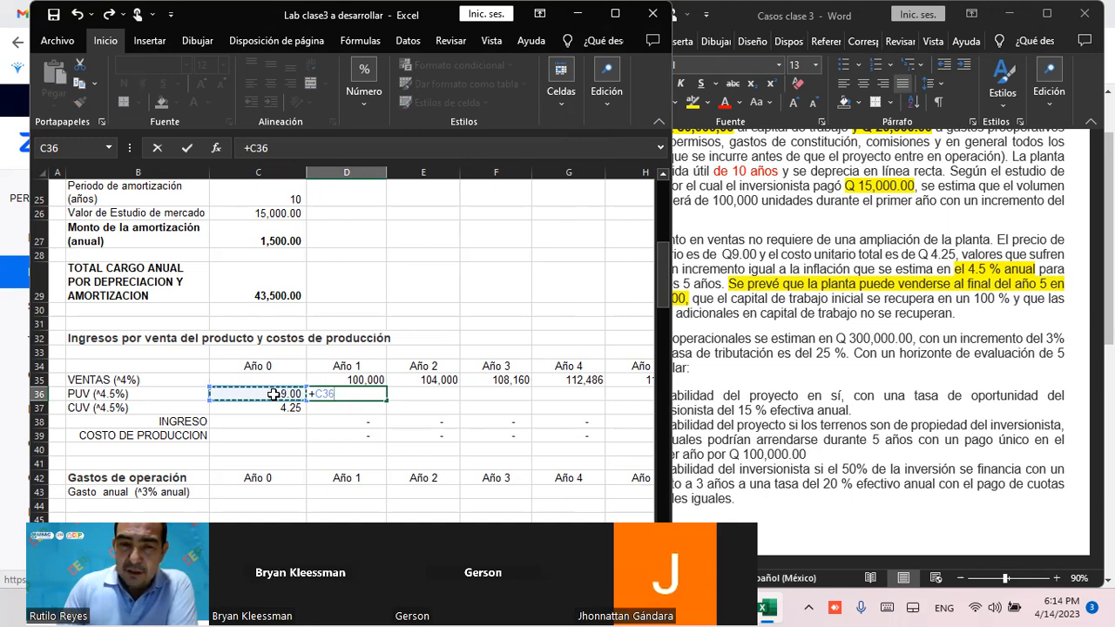
{"action": "type", "text": "*"}
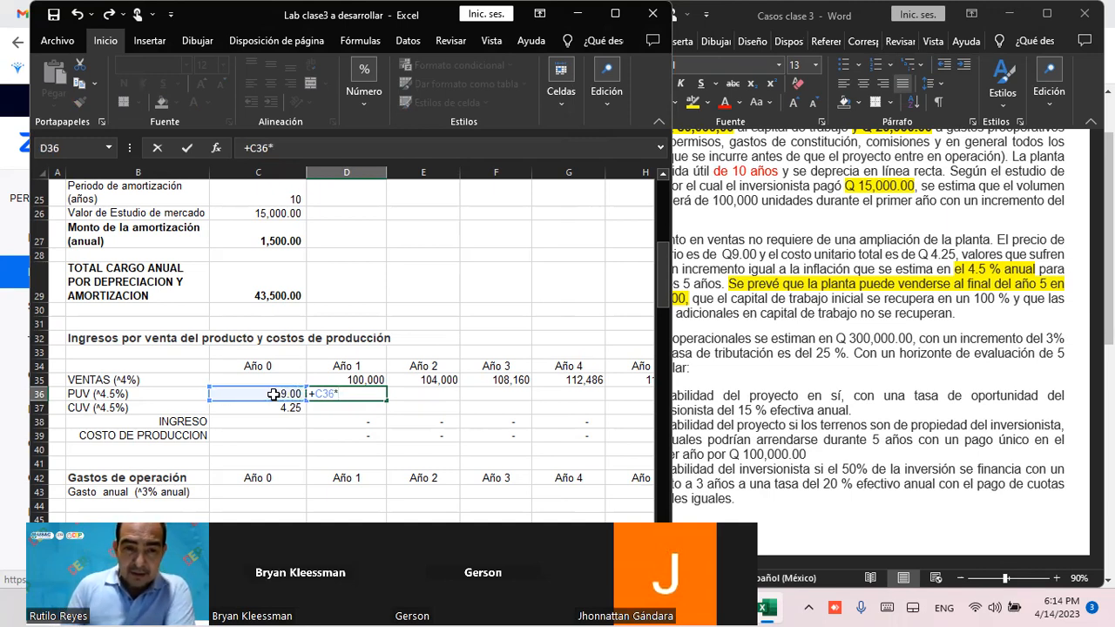
{"action": "type", "text": "(1"}
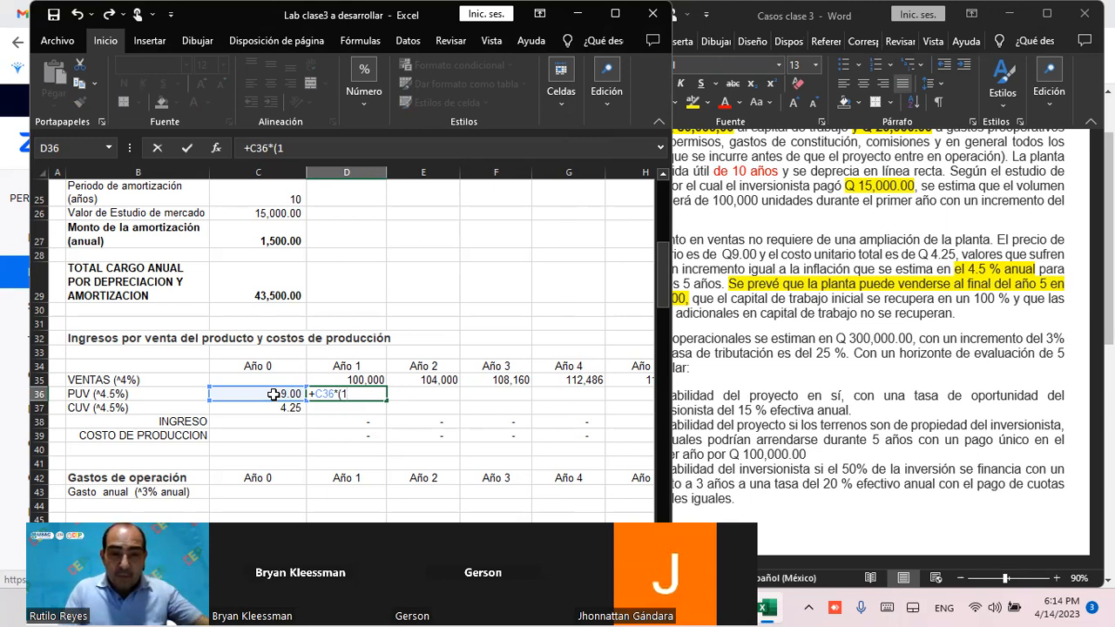
{"action": "type", "text": "+"}
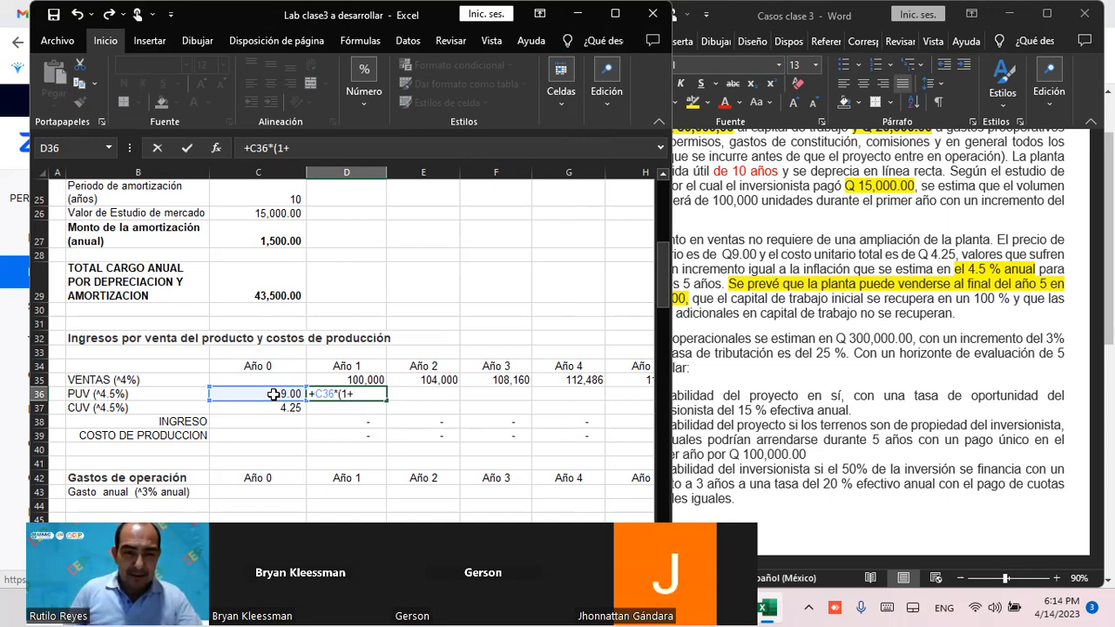
{"action": "key", "text": "Escape"}
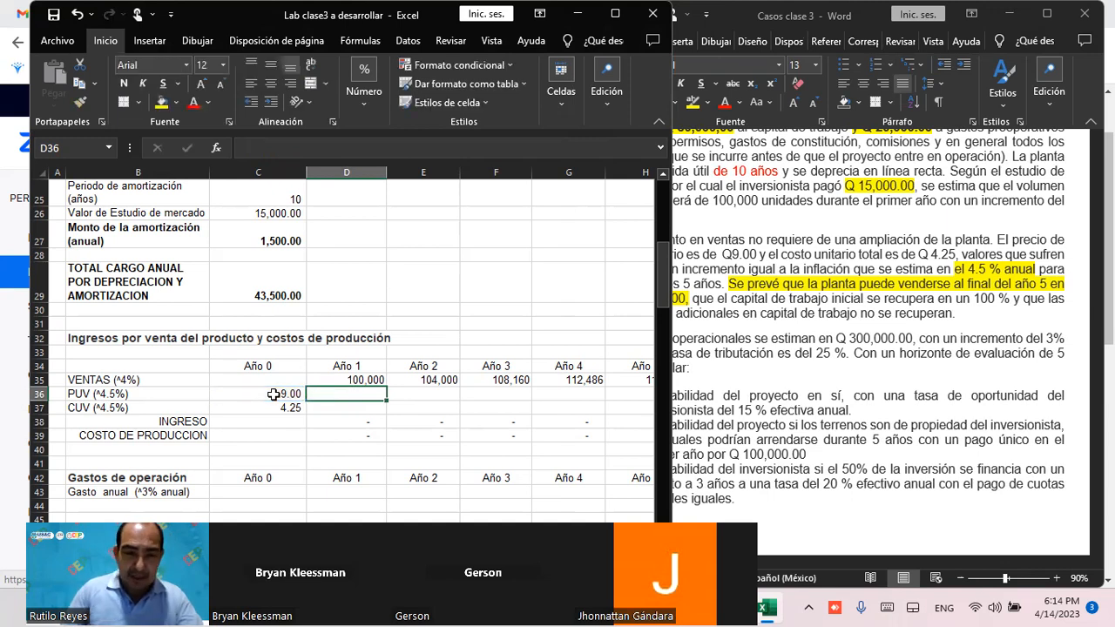
{"action": "left_click", "coordinate": [273, 395]}
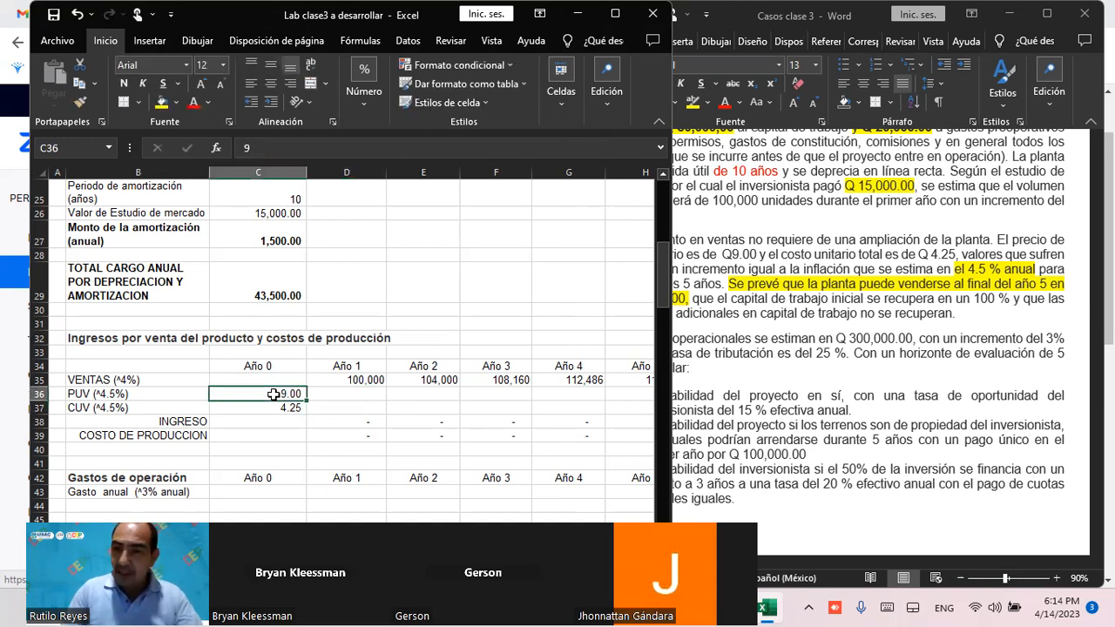
{"action": "key", "text": "Down"}
{"action": "key", "text": "Up"}
{"action": "key", "text": "Right"}
{"action": "key", "text": "Left"}
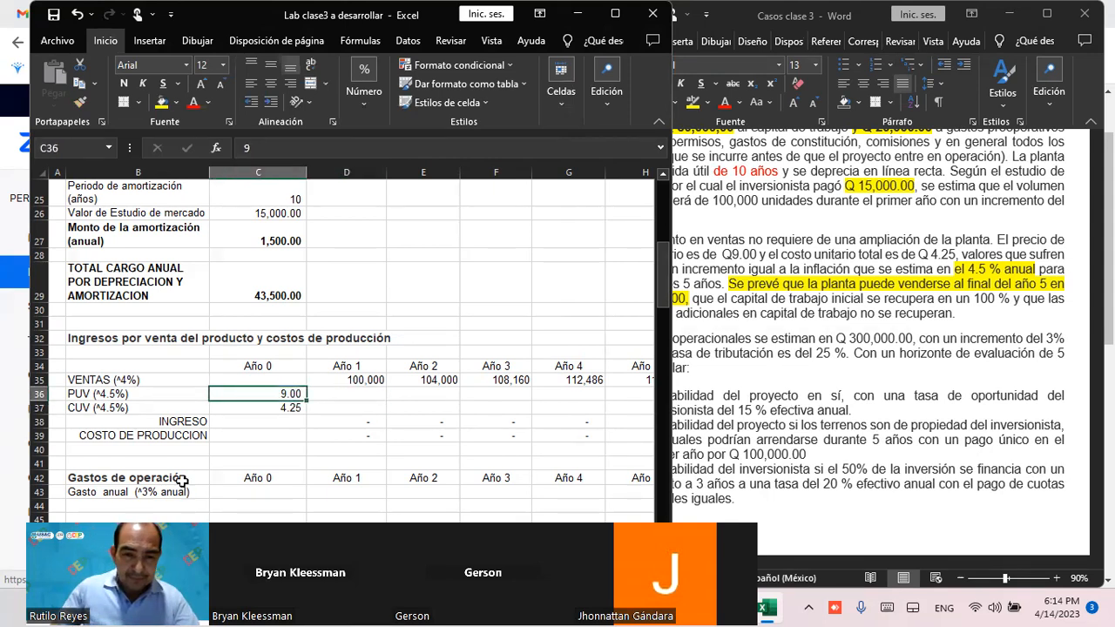
{"action": "left_click", "coordinate": [352, 396]}
Clear the Año 0 values of PUV and CUV, and enter 9 for PUV and 4.25 for CUV under Año 1 instead
{"action": "left_click_drag", "start_coordinate": [249, 395], "coordinate": [261, 409]}
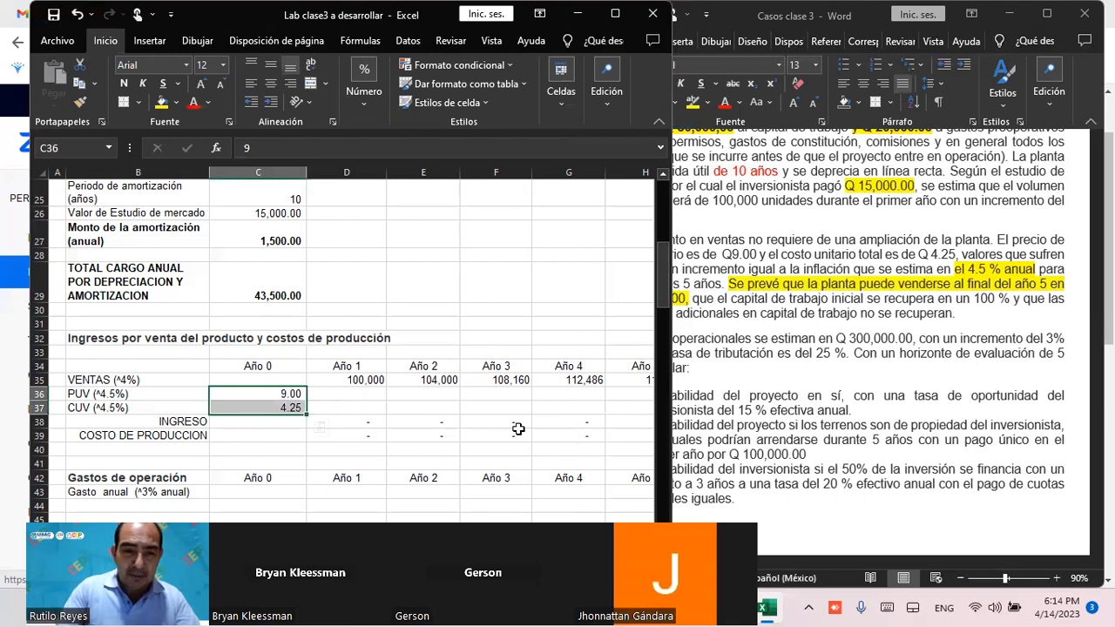
{"action": "key", "text": "Delete"}
{"action": "key", "text": "Right"}
{"action": "type", "text": "9"}
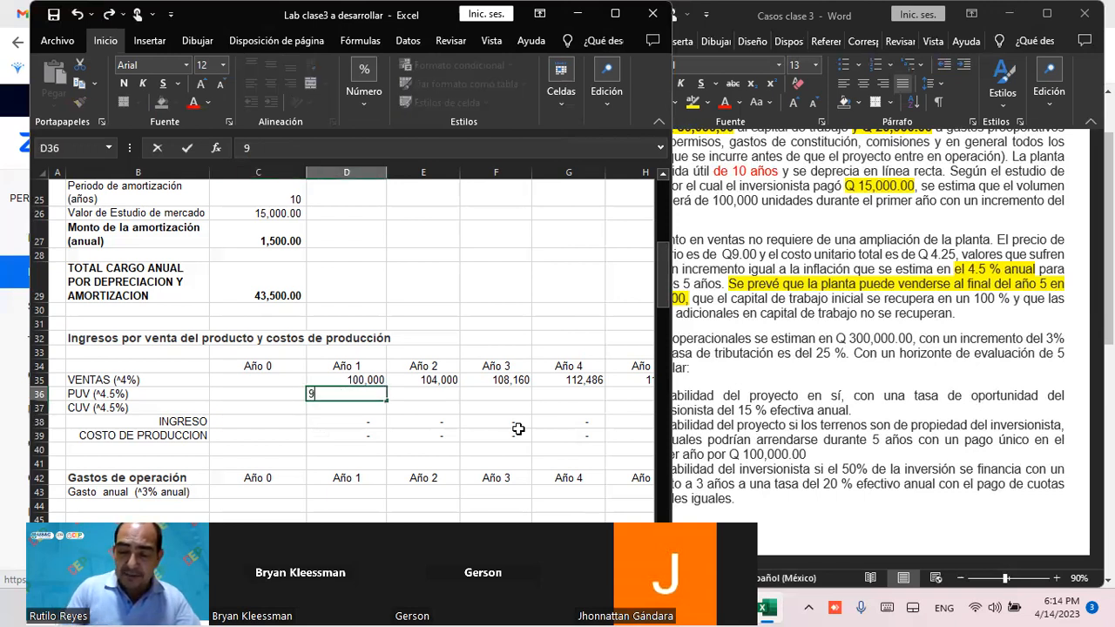
{"action": "key", "text": "Return"}
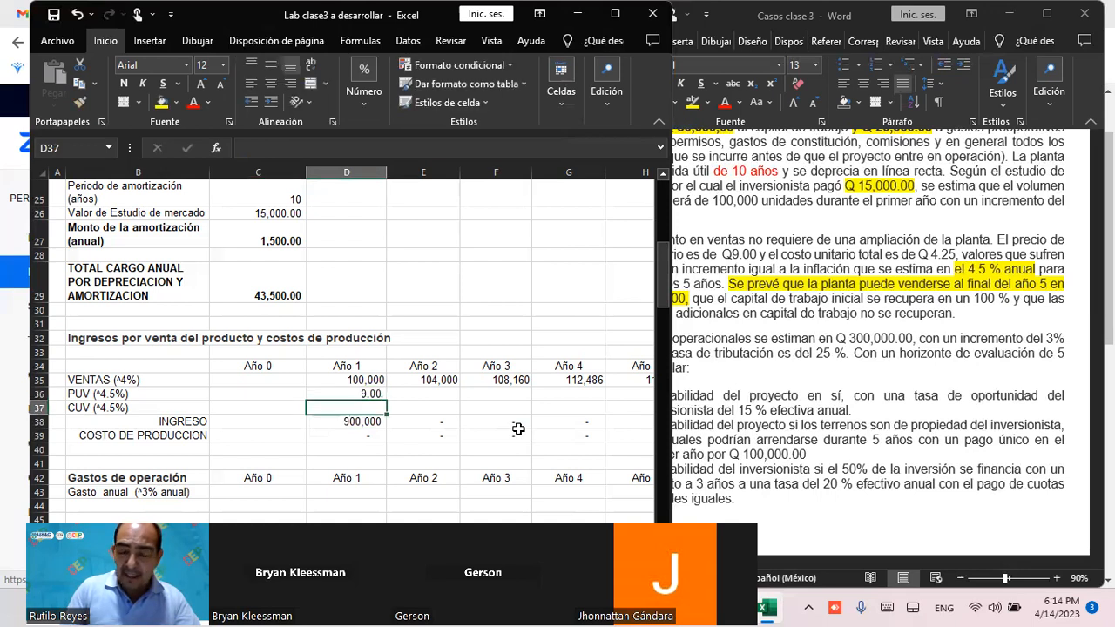
{"action": "type", "text": "4.25"}
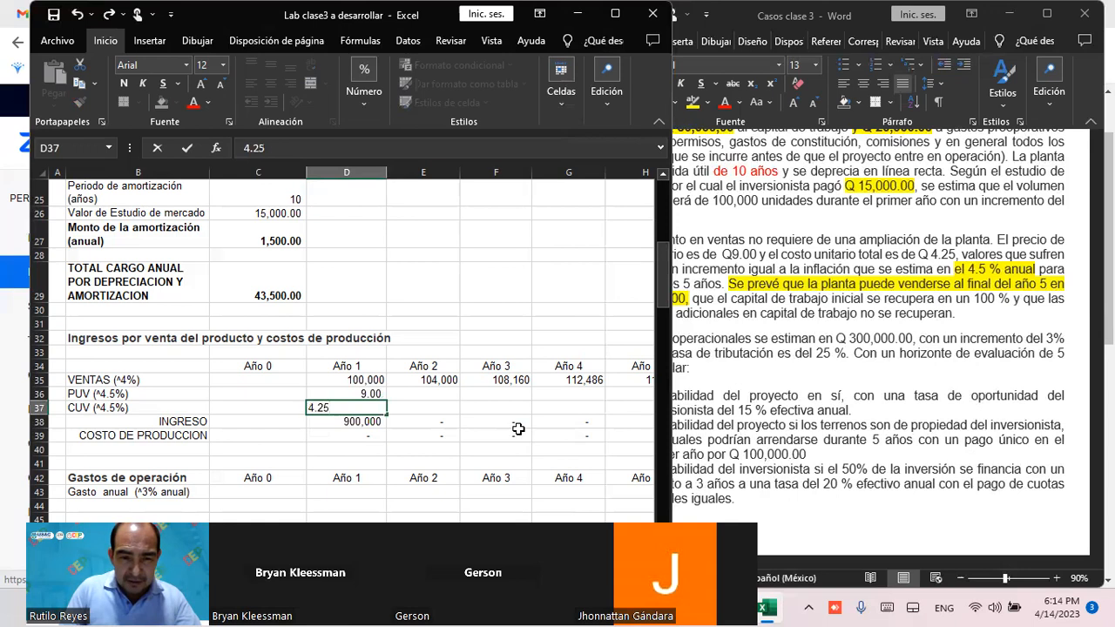
{"action": "key", "text": "Right"}
Enter the formula +D36*(1+4.25%) in the Año 2 cell of the PUV row
{"action": "key", "text": "Up"}
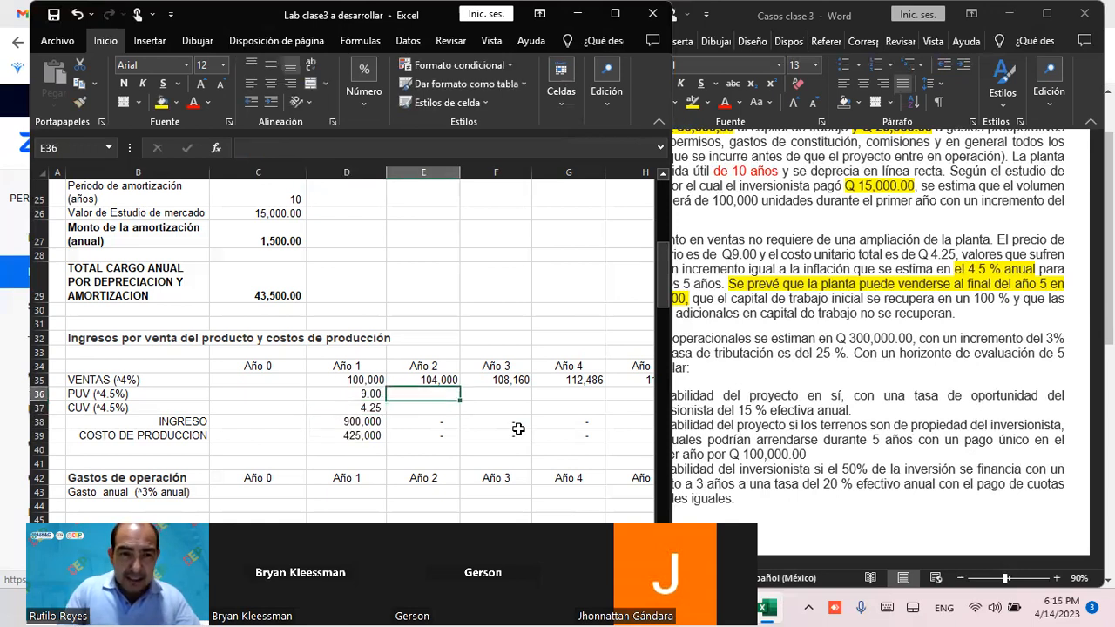
{"action": "type", "text": "+"}
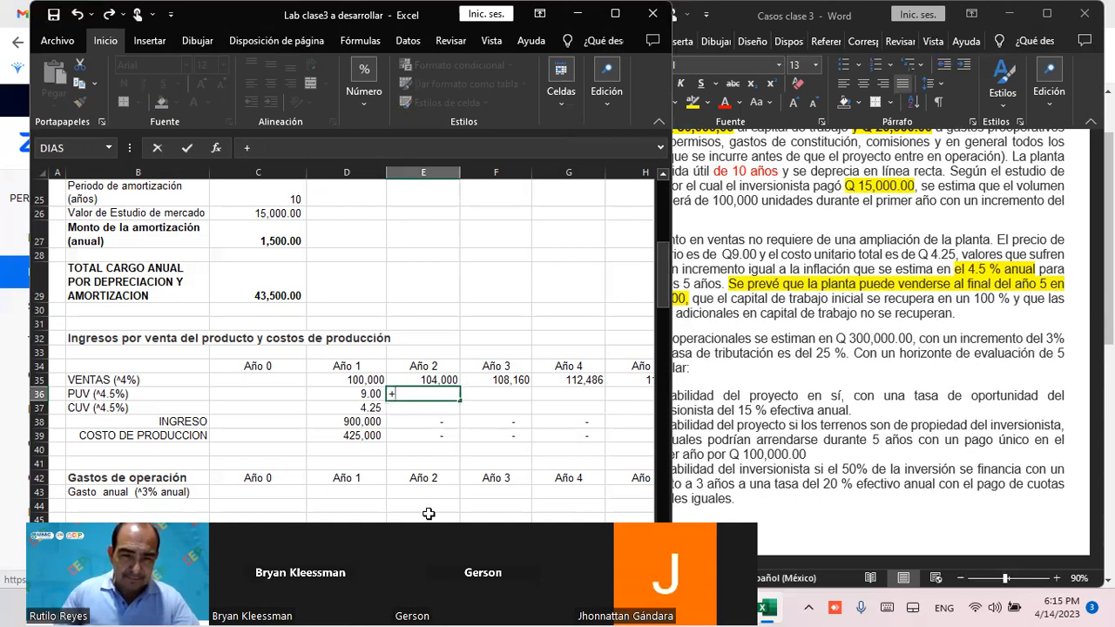
{"action": "left_click", "coordinate": [349, 394]}
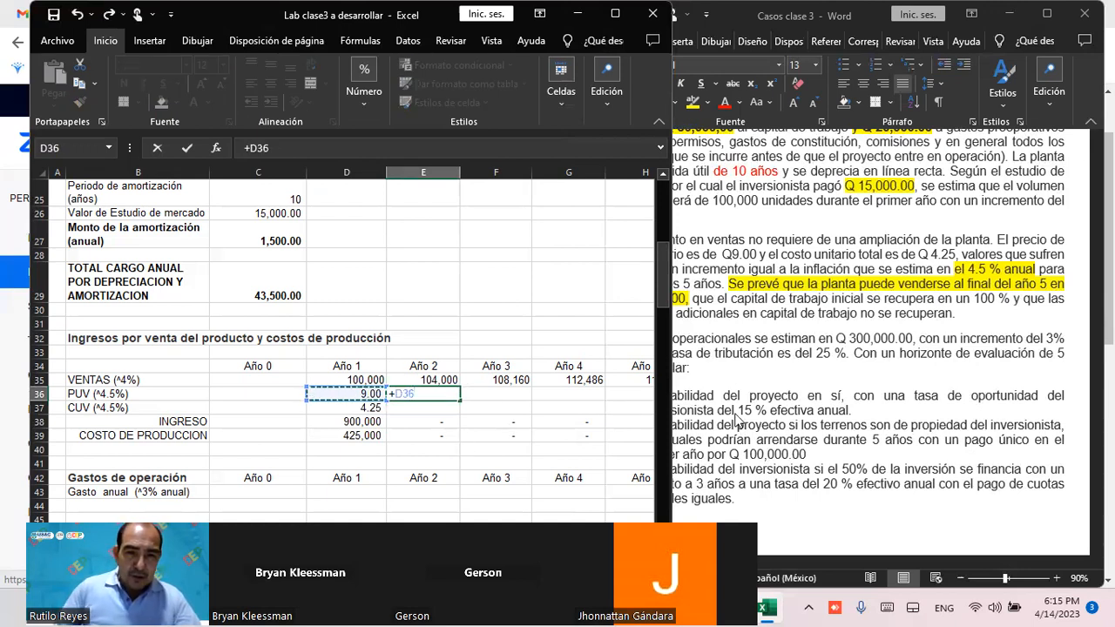
{"action": "type", "text": "*"}
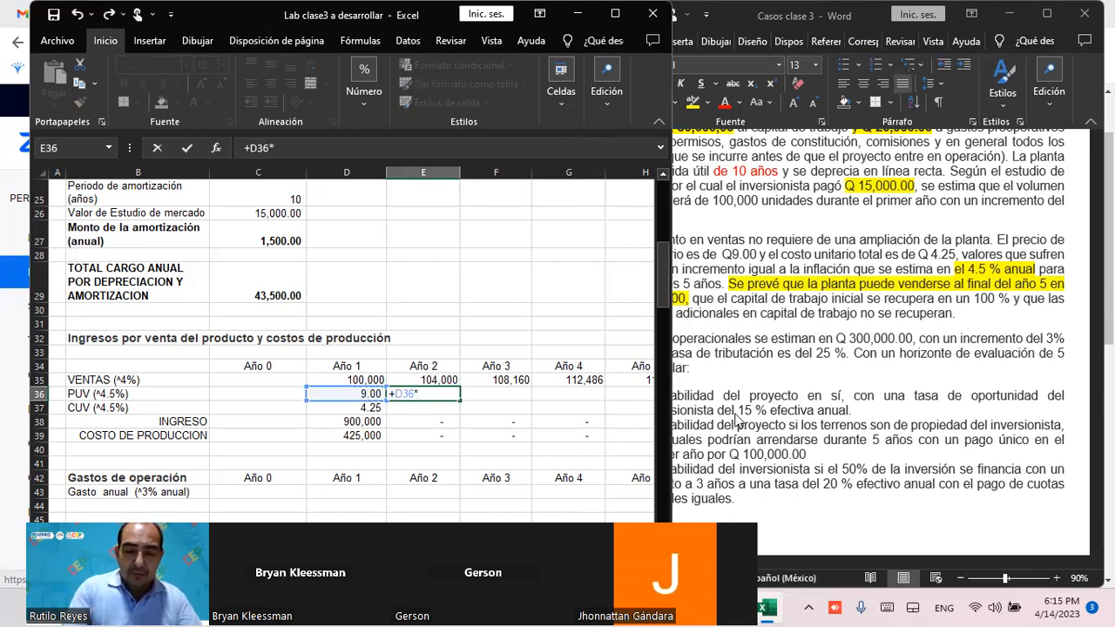
{"action": "type", "text": "(1+4.25"}
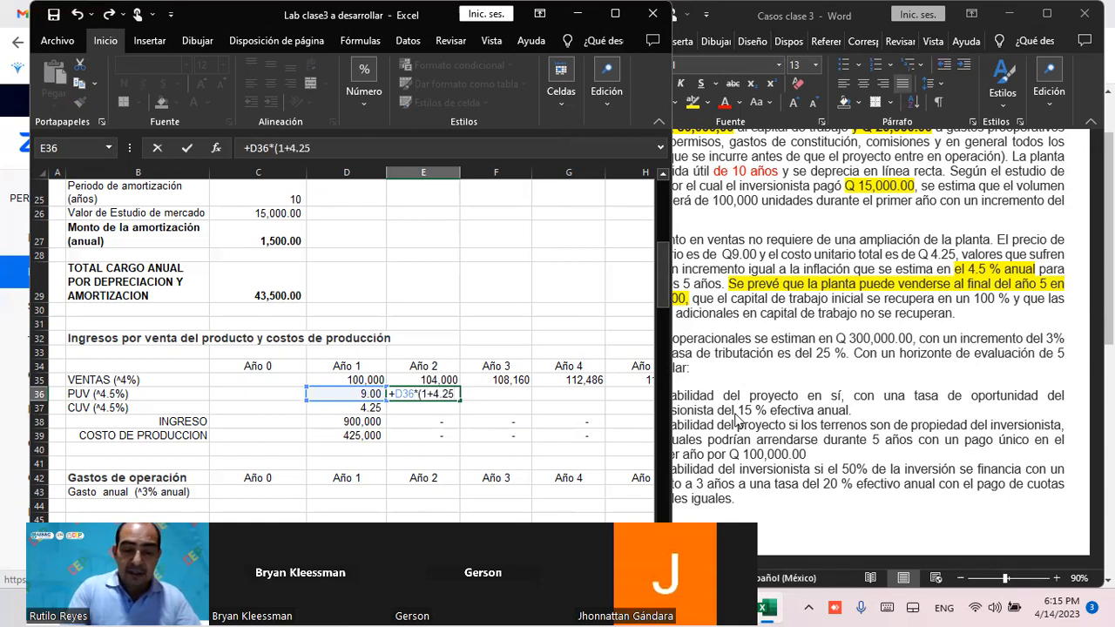
{"action": "type", "text": "%"}
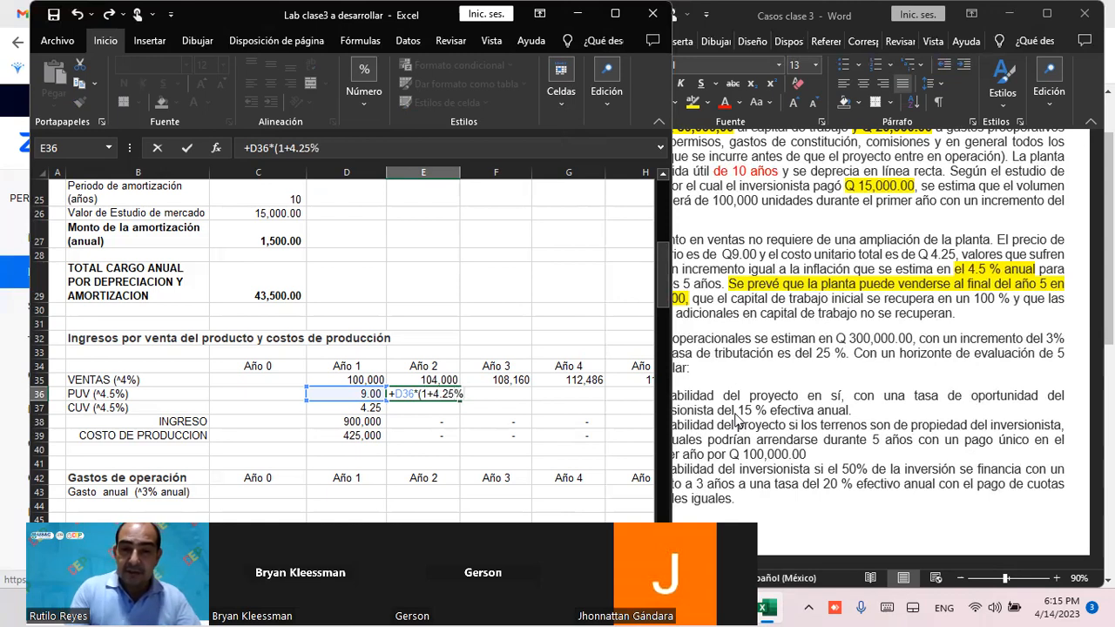
{"action": "type", "text": ")"}
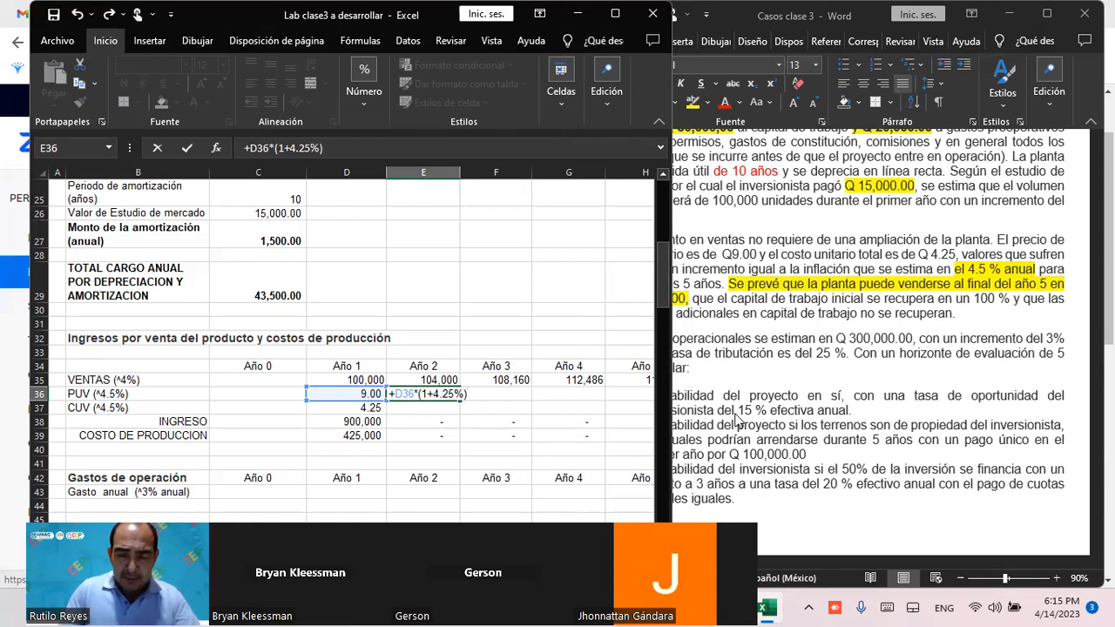
{"action": "key", "text": "Return"}
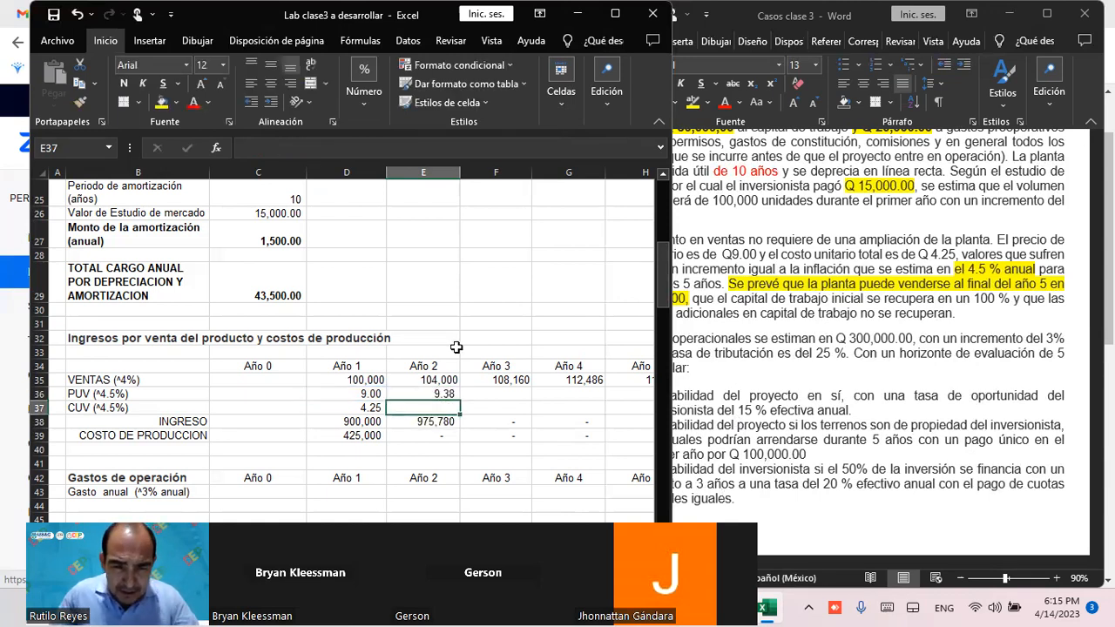
Copy the Año 2 PUV formula into Año 3, Año 4 and Año 5, and select the Año 2 cell of the CUV row
{"action": "left_click", "coordinate": [419, 395]}
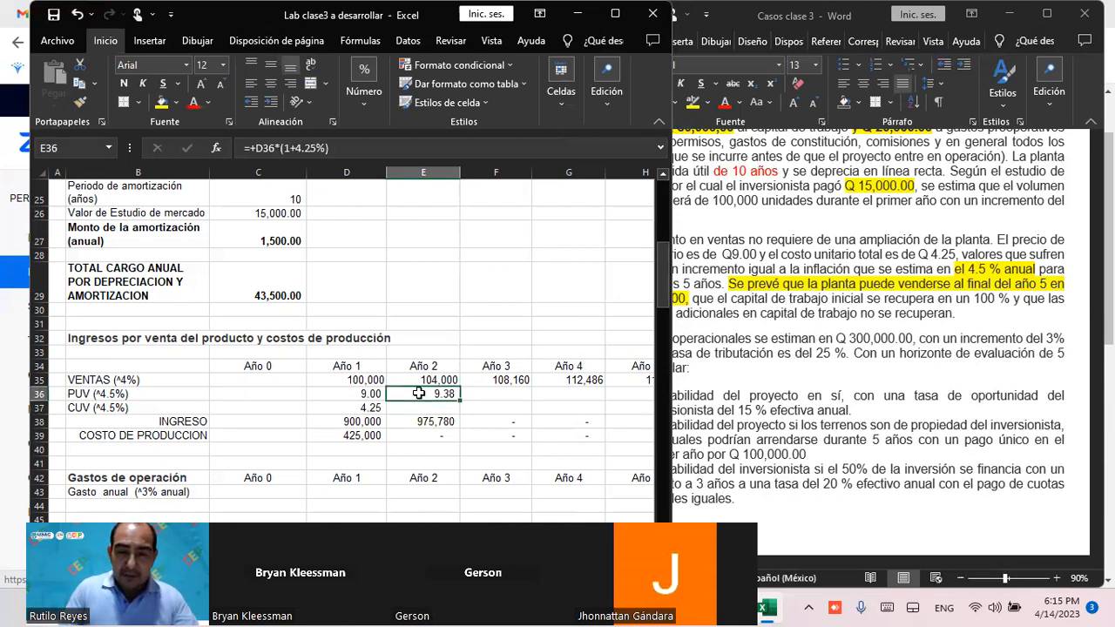
{"action": "key", "text": "ctrl+c"}
{"action": "key", "text": "Right"}
{"action": "key", "text": "shift+Right"}
{"action": "key", "text": "shift+Right"}
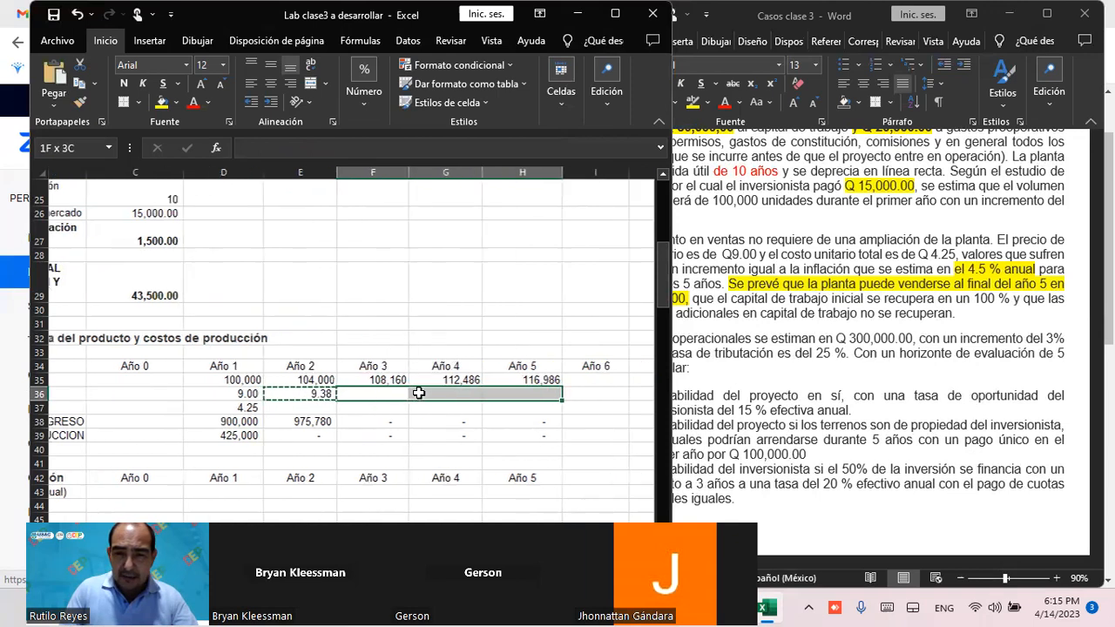
{"action": "key", "text": "ctrl+v"}
{"action": "key", "text": "Down"}
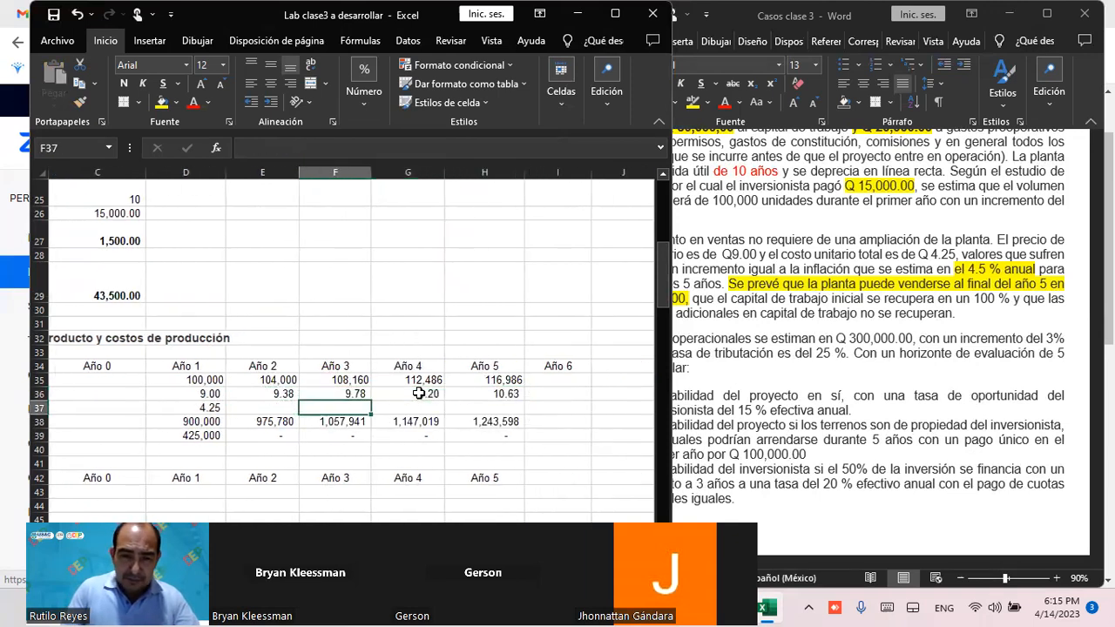
{"action": "key", "text": "Left"}
{"action": "key", "text": "Left"}
{"action": "key", "text": "Left"}
{"action": "key", "text": "Right"}
{"action": "key", "text": "Right"}
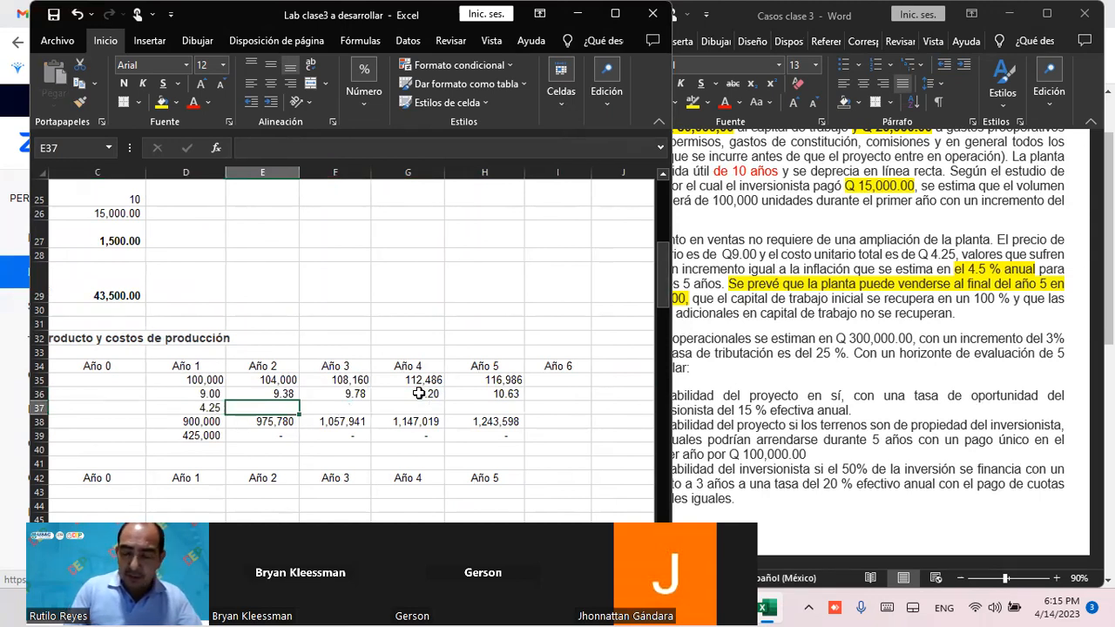
{"action": "type", "text": "+"}
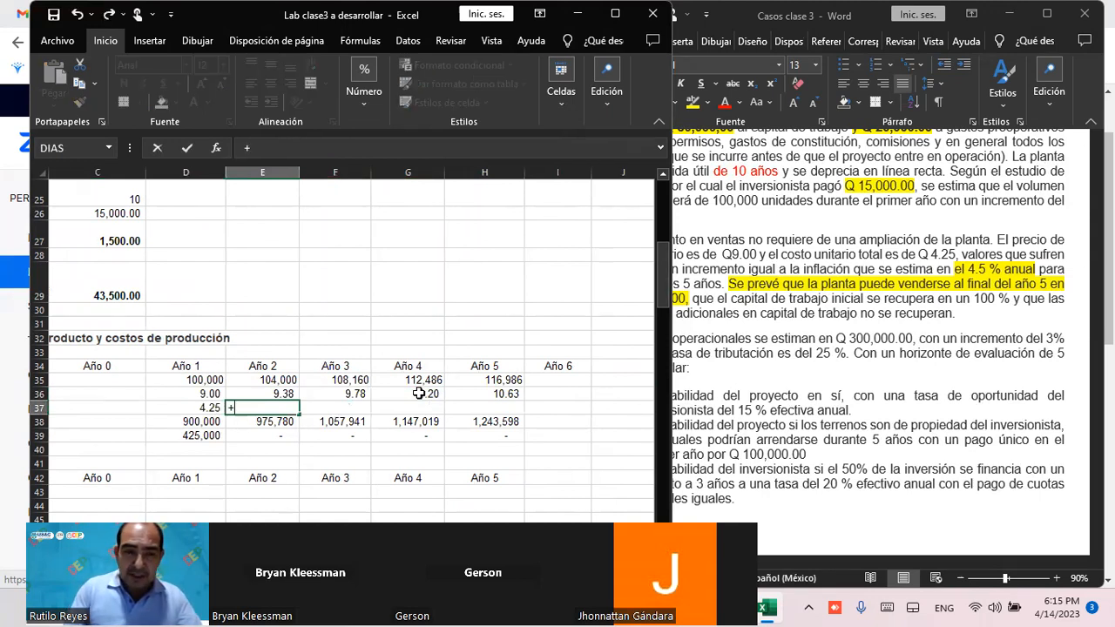
{"action": "left_click", "coordinate": [201, 407]}
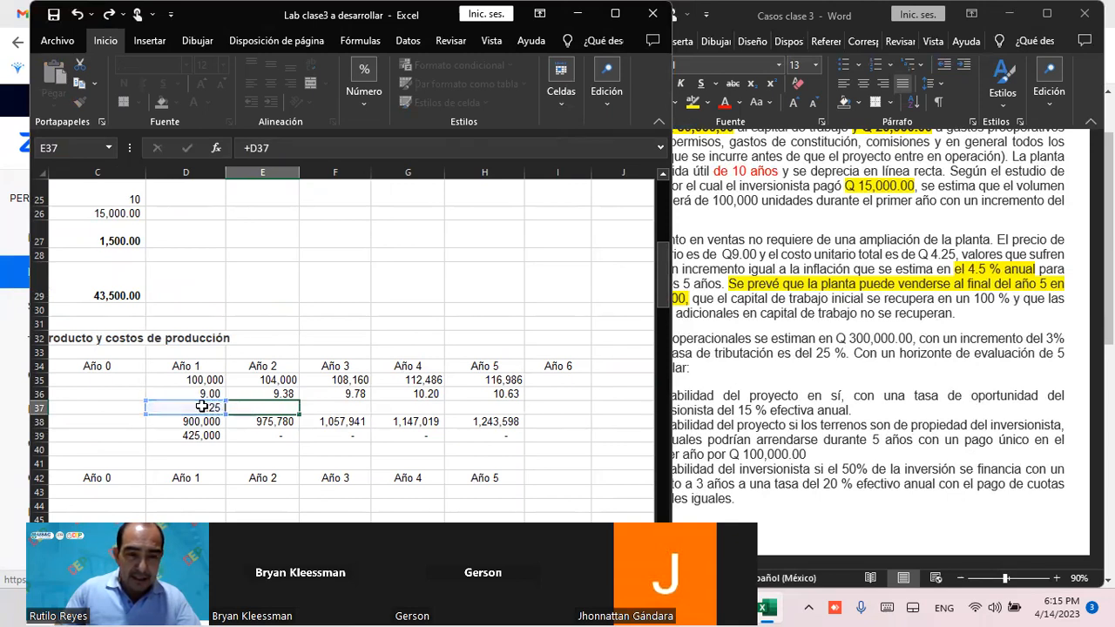
{"action": "key", "text": "Escape"}
Enter the formula =D37*(1+4.25%) in the Año 2 cell of the CUV row
{"action": "type", "text": "="}
{"action": "left_click", "coordinate": [201, 407]}
{"action": "type", "text": "*"}
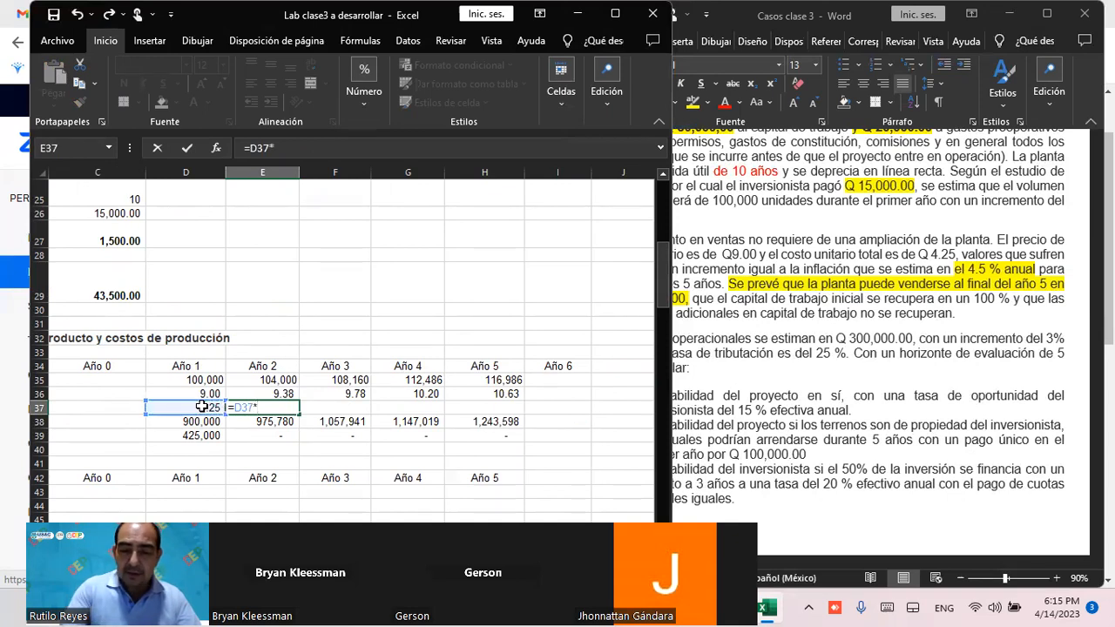
{"action": "type", "text": "(1+4.25%)"}
{"action": "key", "text": "ctrl+Return"}
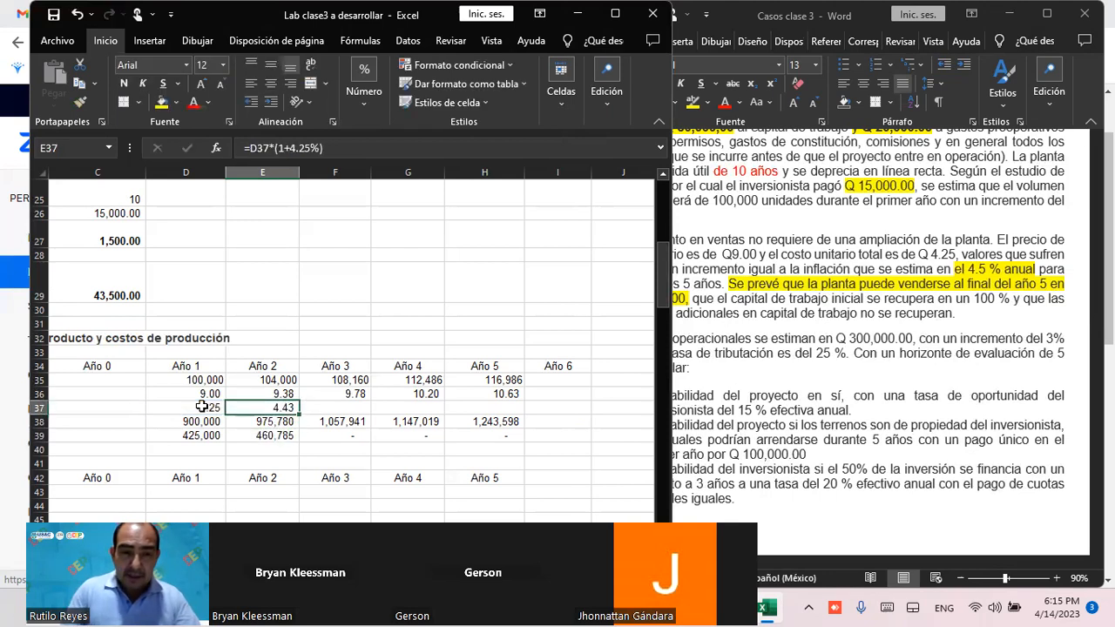
Copy the Año 2 CUV formula into the Año 3, Año 4 and Año 5 cells of the same row
{"action": "key", "text": "ctrl+c"}
{"action": "key", "text": "Right"}
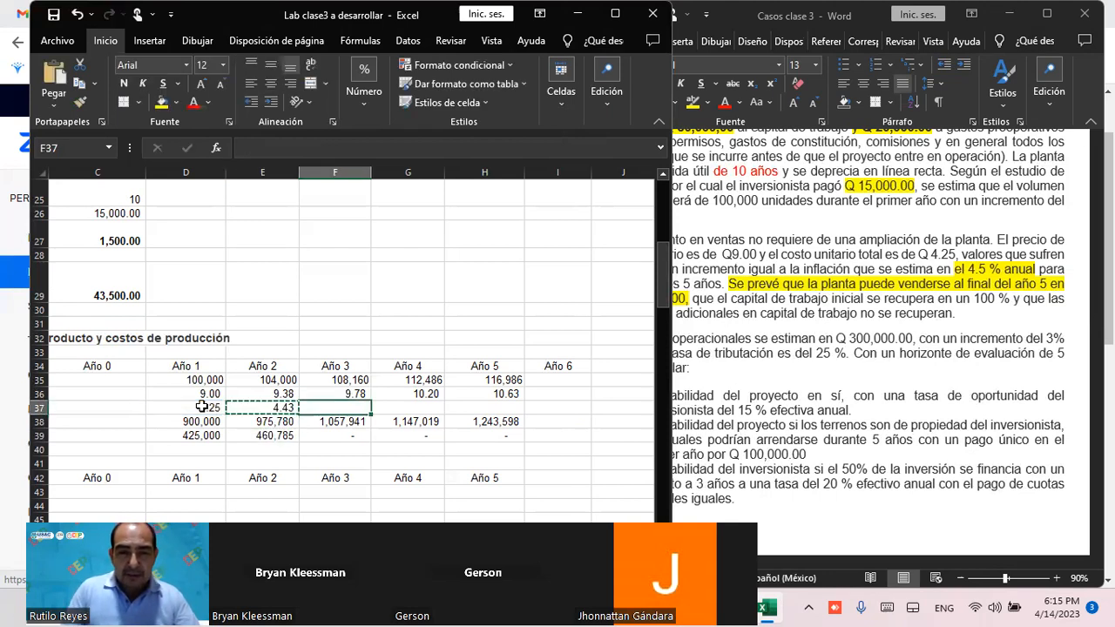
{"action": "key", "text": "shift+Right"}
{"action": "key", "text": "shift+Right"}
{"action": "key", "text": "ctrl+v"}
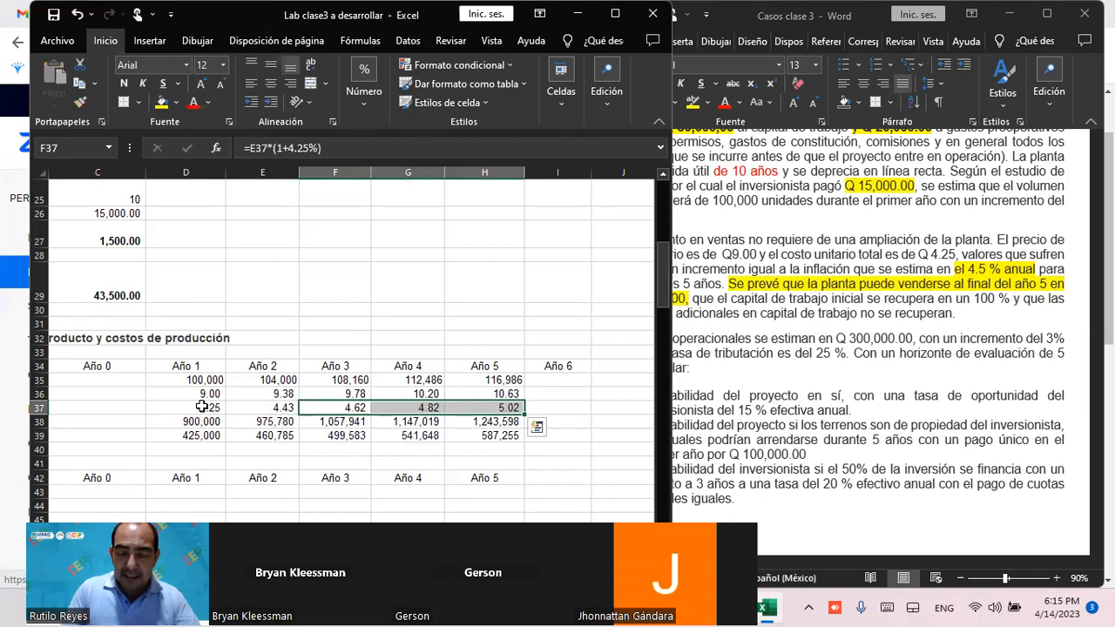
Examine the Año 1 INGRESO formula and the cells it refers to, leaving it as it is
{"action": "key", "text": "Left"}
{"action": "key", "text": "Left"}
{"action": "key", "text": "Left"}
{"action": "key", "text": "Left"}
{"action": "key", "text": "Down"}
{"action": "key", "text": "Down"}
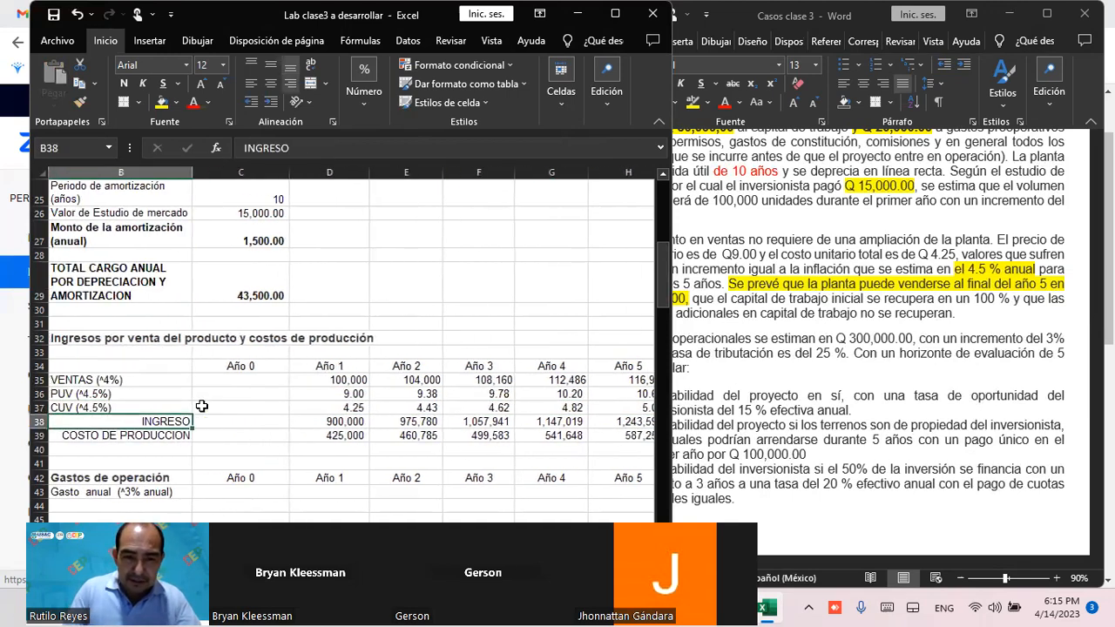
{"action": "key", "text": "Up"}
{"action": "key", "text": "Right"}
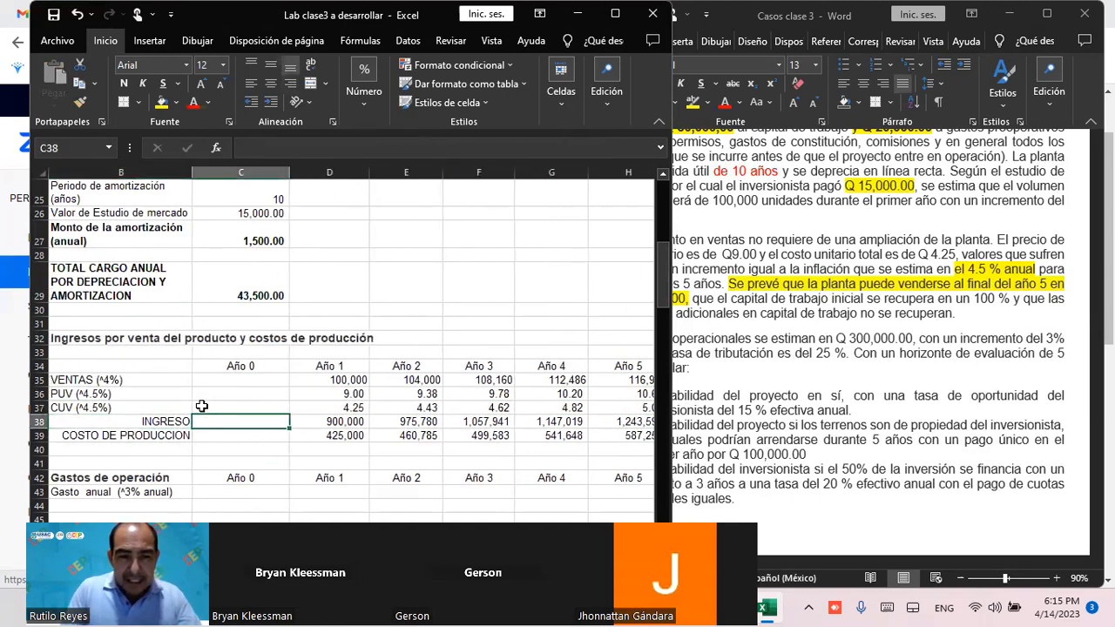
{"action": "key", "text": "Right"}
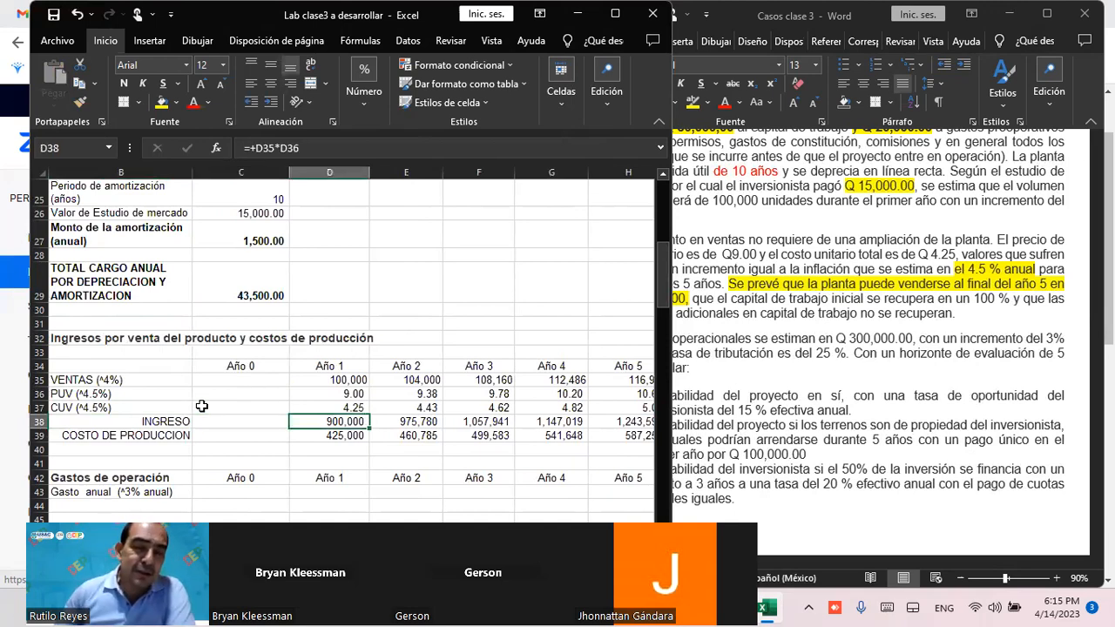
{"action": "double_click", "coordinate": [319, 420]}
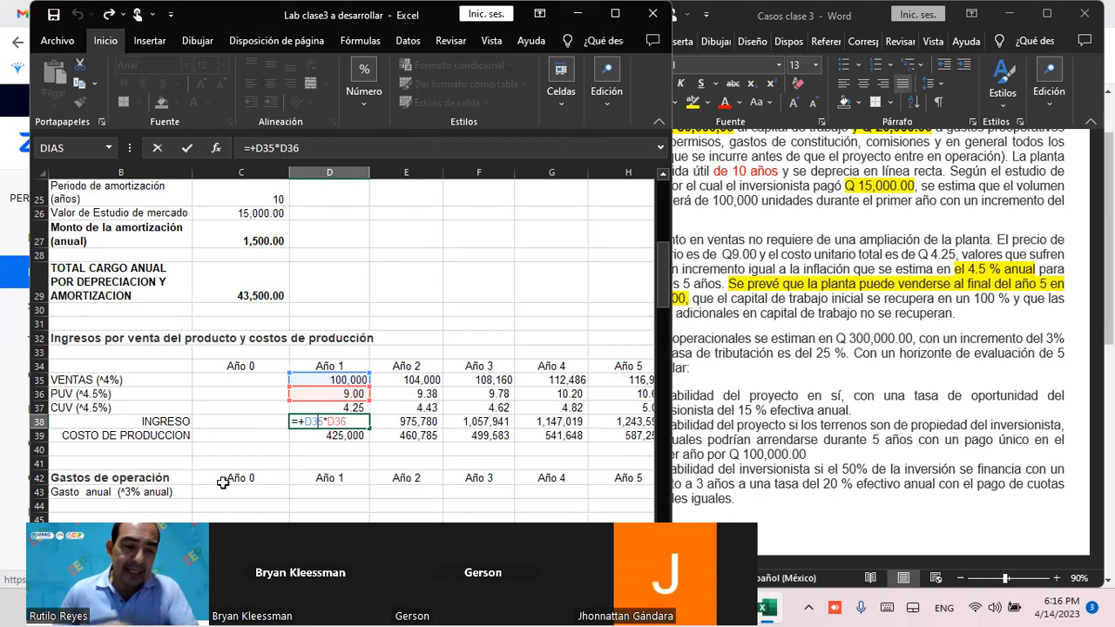
{"action": "key", "text": "ctrl+Return"}
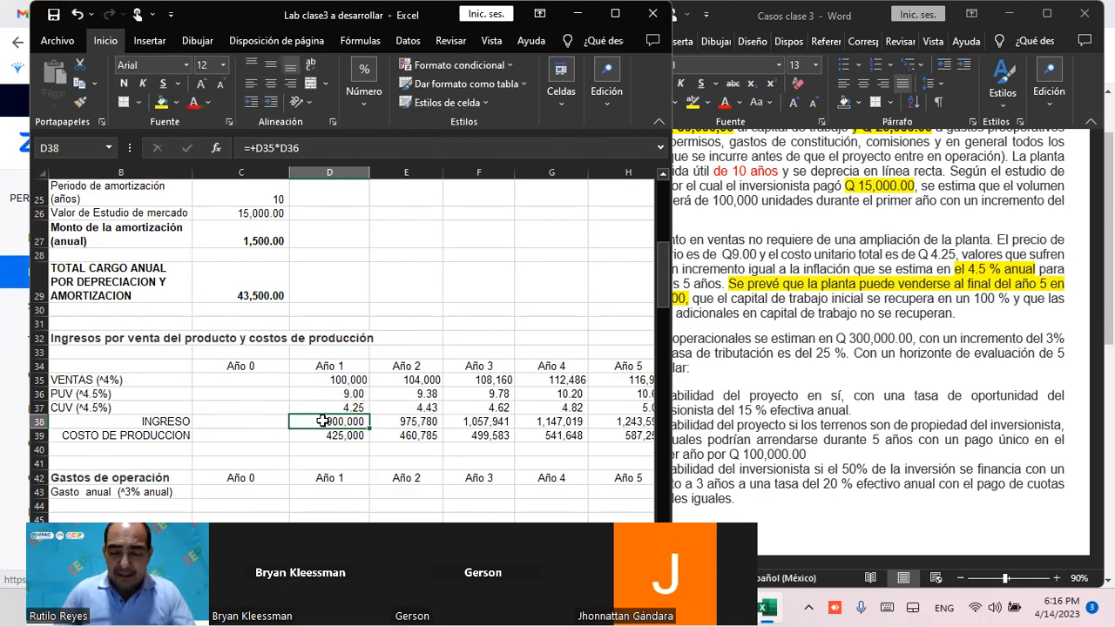
Format the INGRESO values from Año 1 to Año 5 in bold with a dark blue font colour
{"action": "key", "text": "shift+Right"}
{"action": "key", "text": "shift+Right"}
{"action": "key", "text": "shift+Right"}
{"action": "key", "text": "shift+Right"}
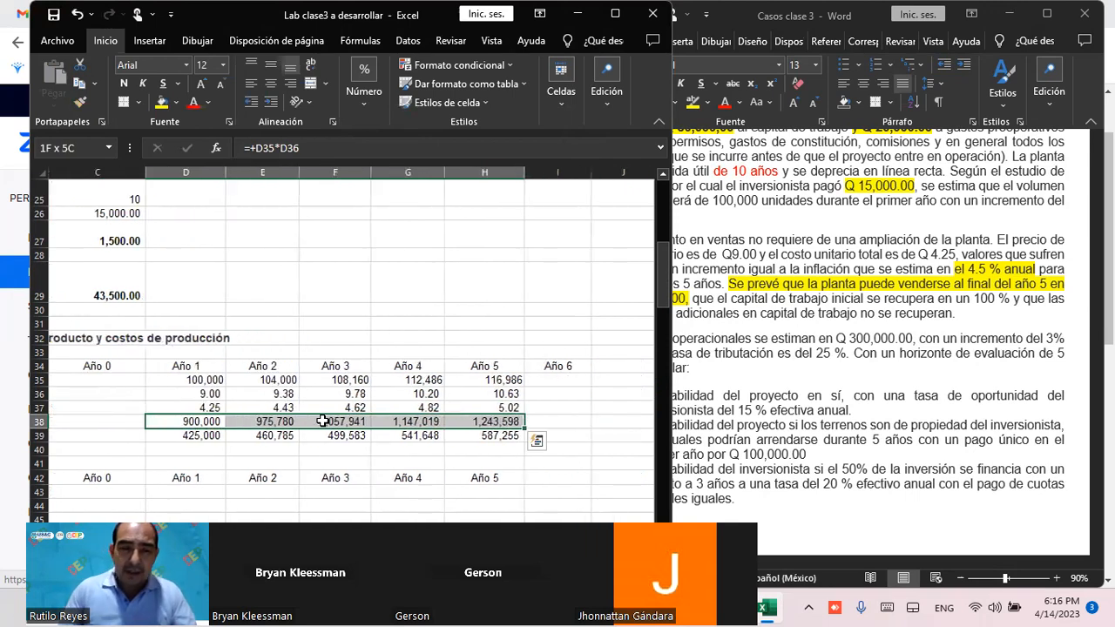
{"action": "left_click", "coordinate": [208, 104]}
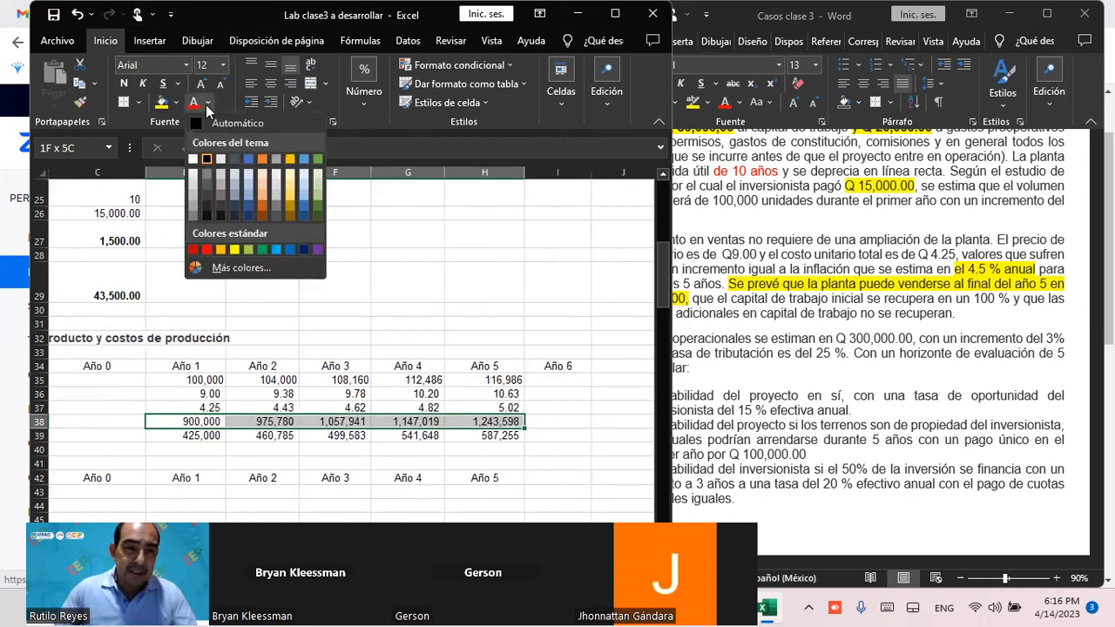
{"action": "left_click", "coordinate": [288, 251]}
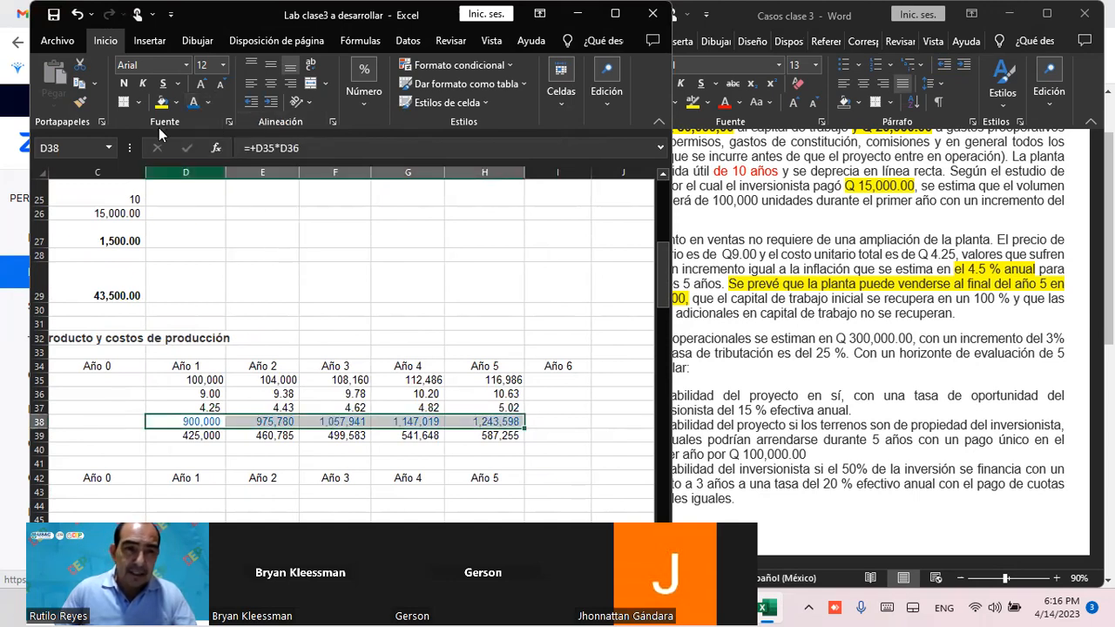
{"action": "left_click", "coordinate": [124, 84]}
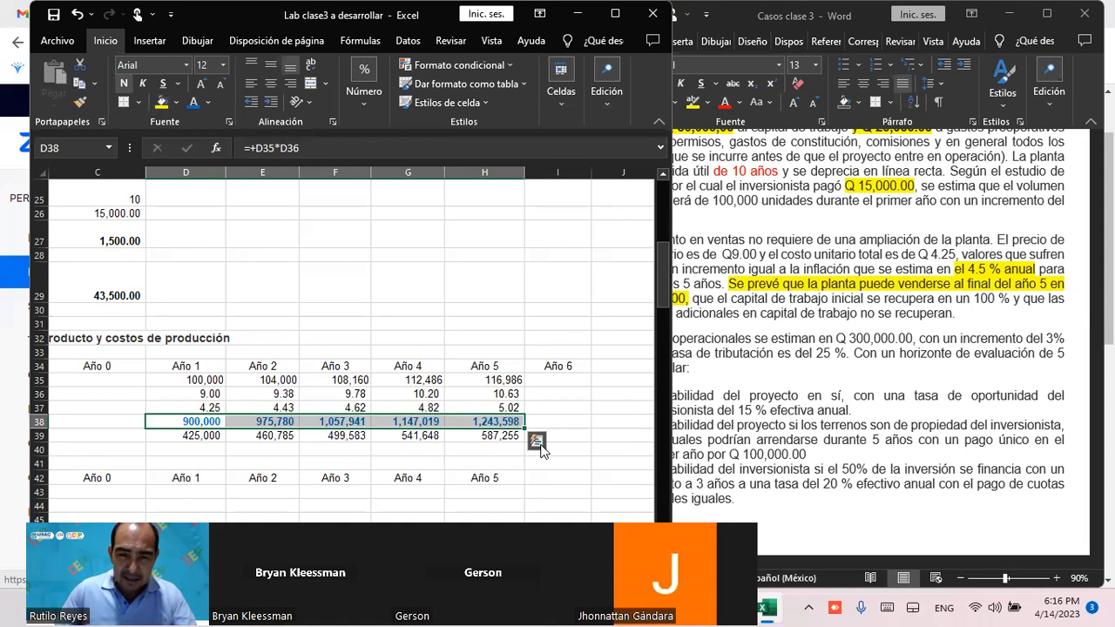
{"action": "left_click", "coordinate": [210, 106]}
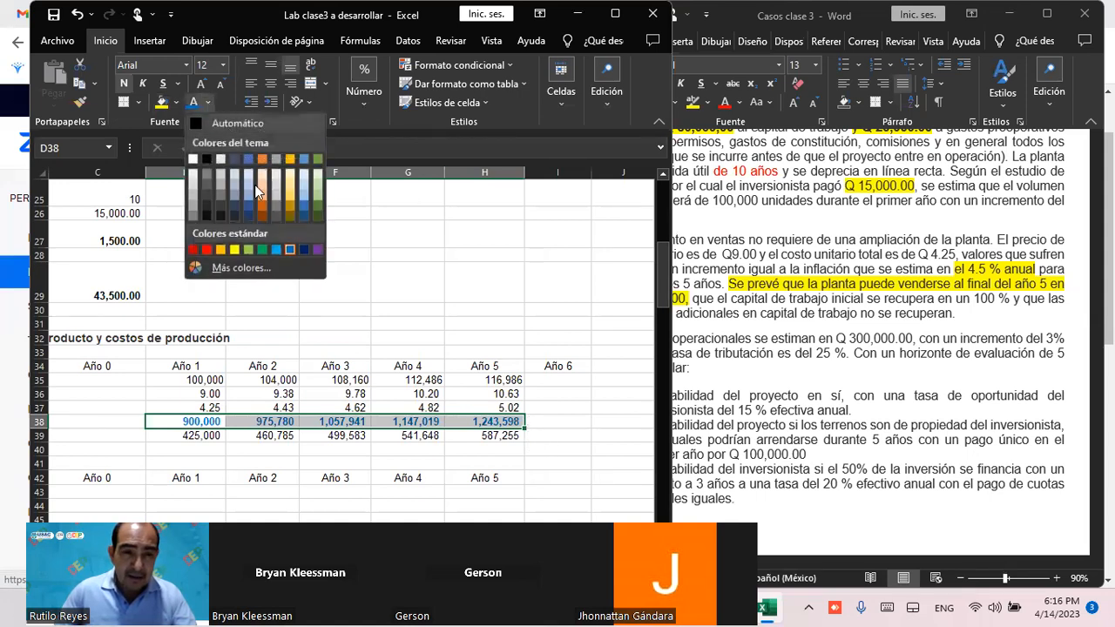
{"action": "left_click", "coordinate": [303, 246]}
{"action": "left_click", "coordinate": [566, 452]}
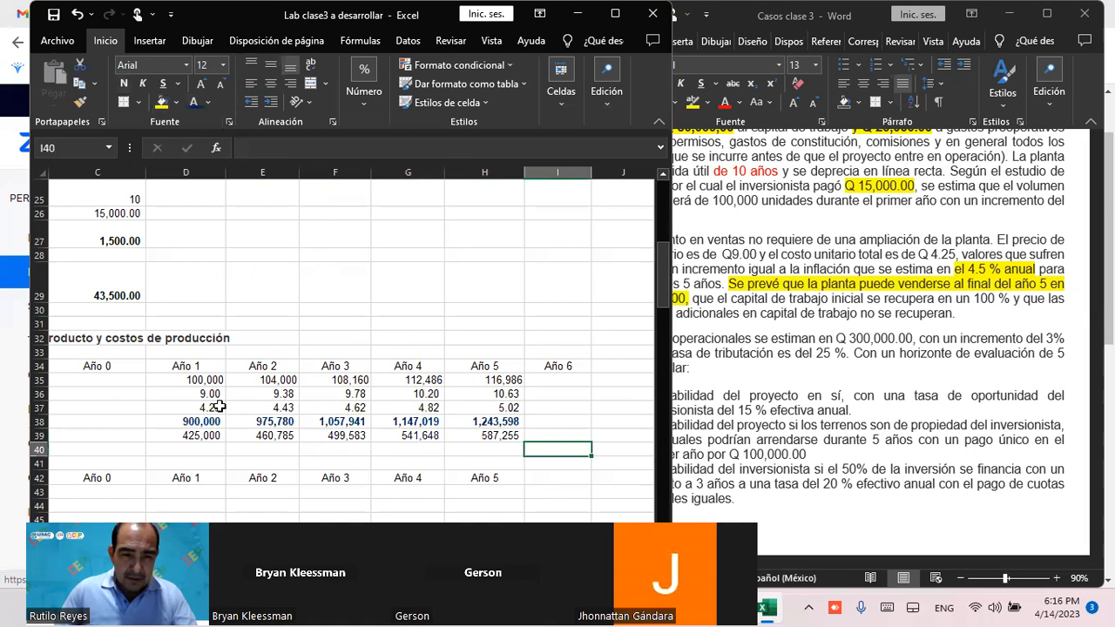
Examine the INGRESO and COSTO DE PRODUCCION formulas for Año 1 and Año 2 and the cells they refer to
{"action": "left_click", "coordinate": [197, 420]}
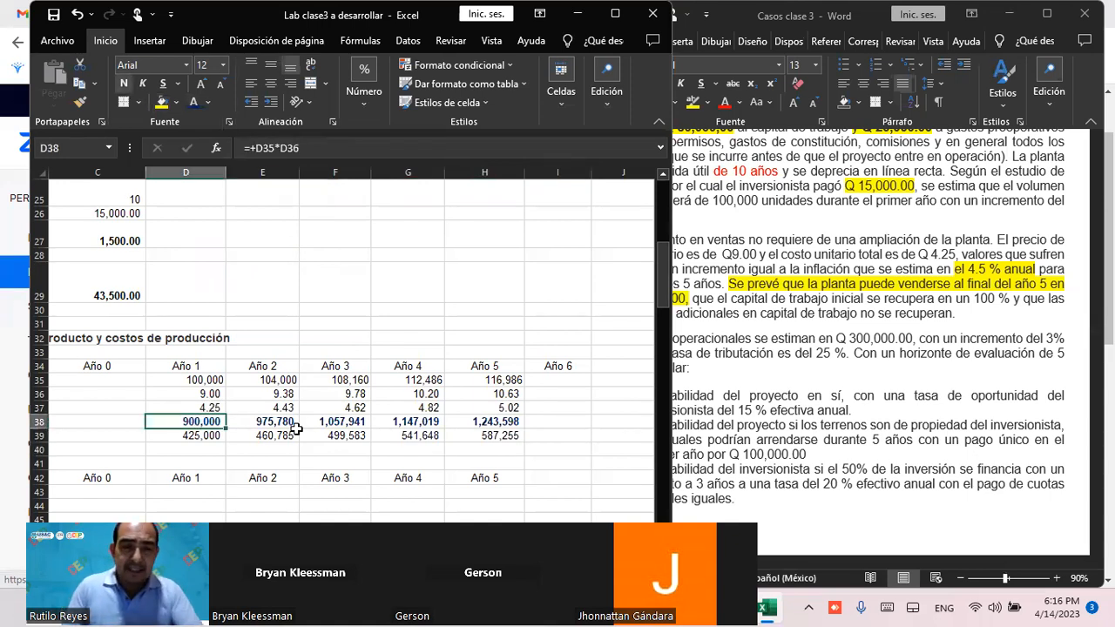
{"action": "left_click", "coordinate": [296, 426]}
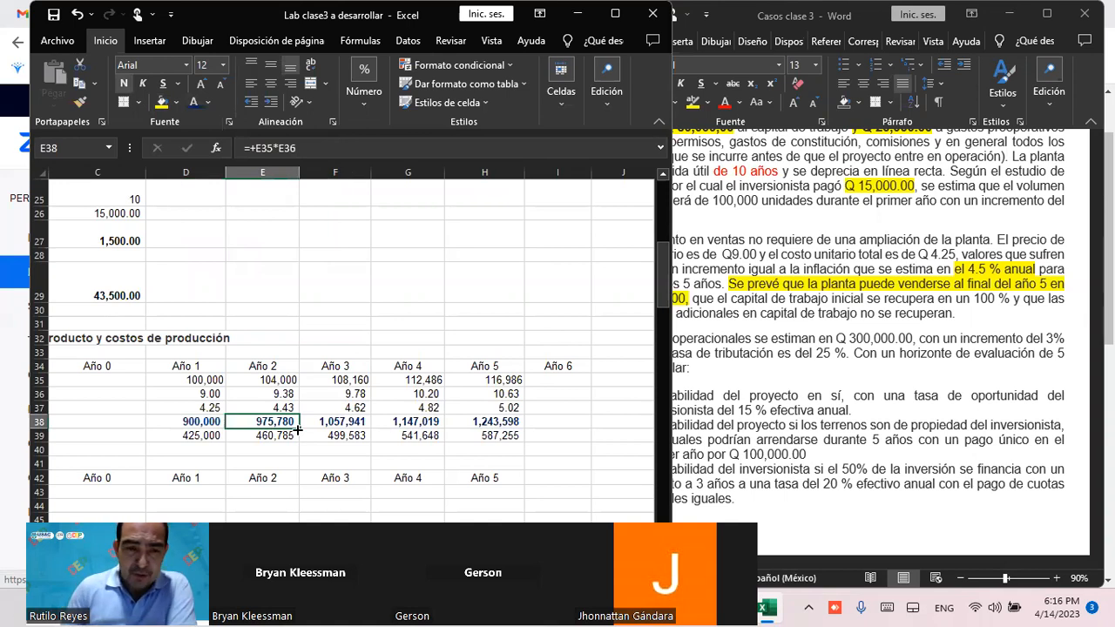
{"action": "left_click", "coordinate": [296, 435]}
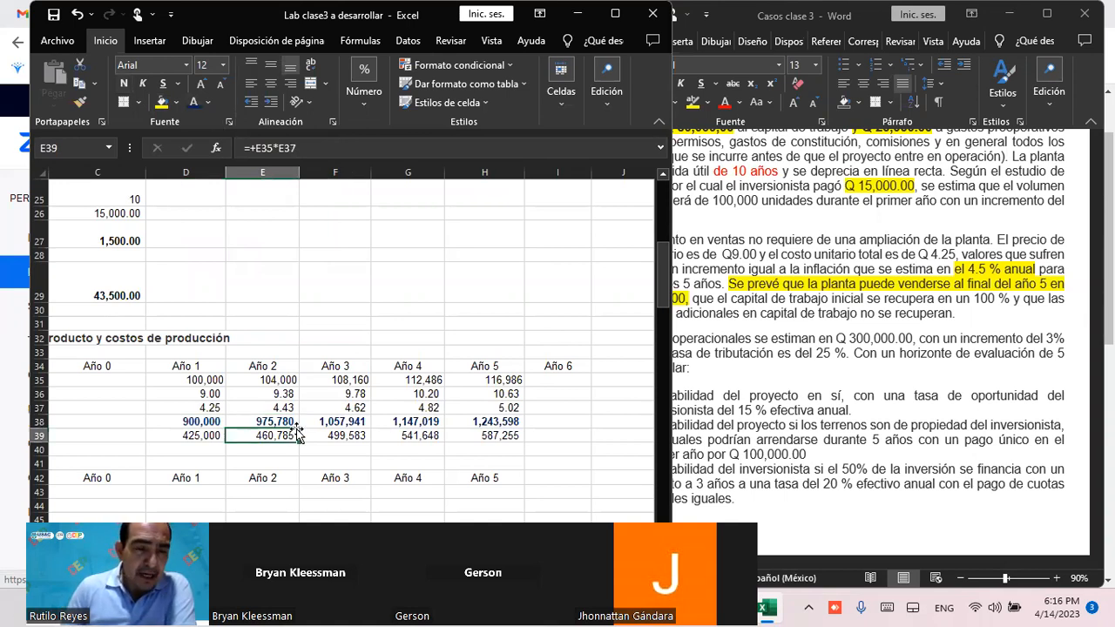
{"action": "key", "text": "Left"}
{"action": "key", "text": "Left"}
{"action": "key", "text": "Left"}
{"action": "key", "text": "Right"}
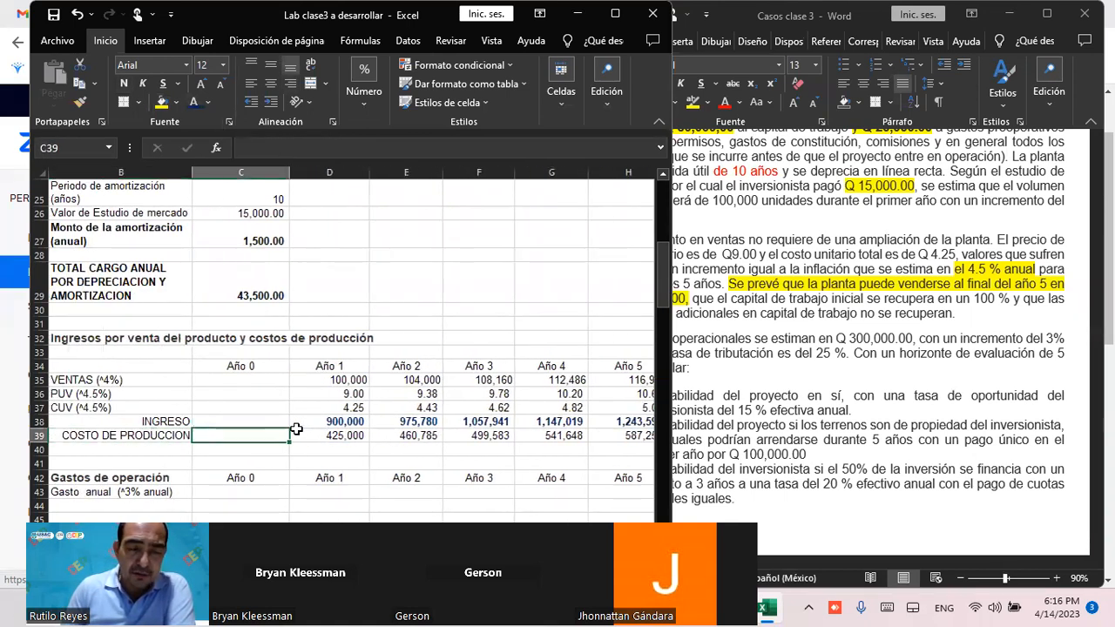
{"action": "key", "text": "Right"}
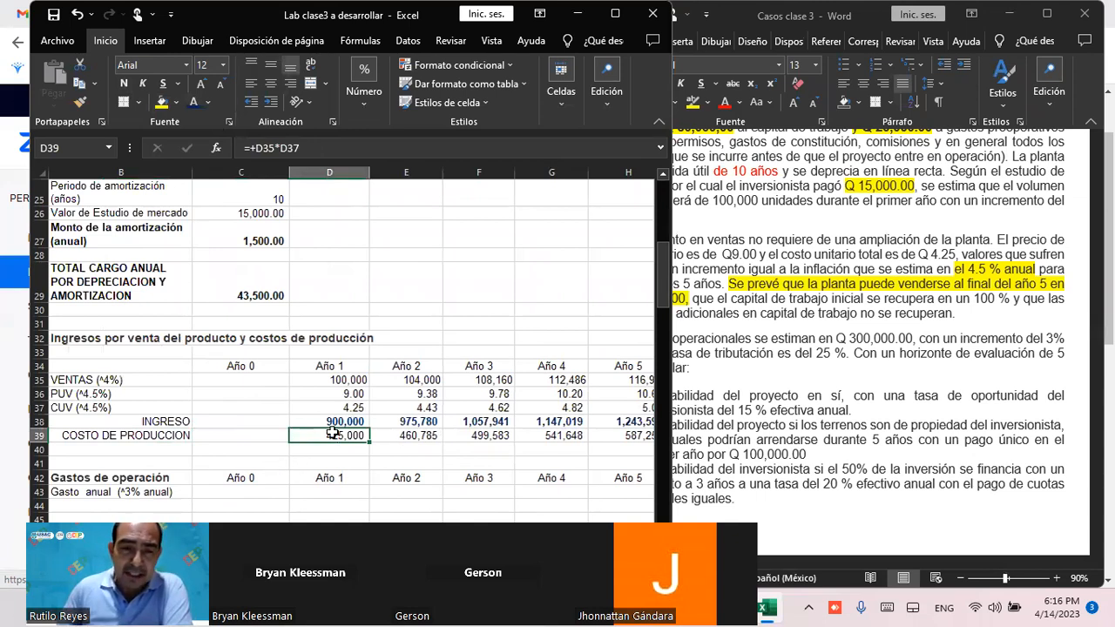
{"action": "double_click", "coordinate": [333, 435]}
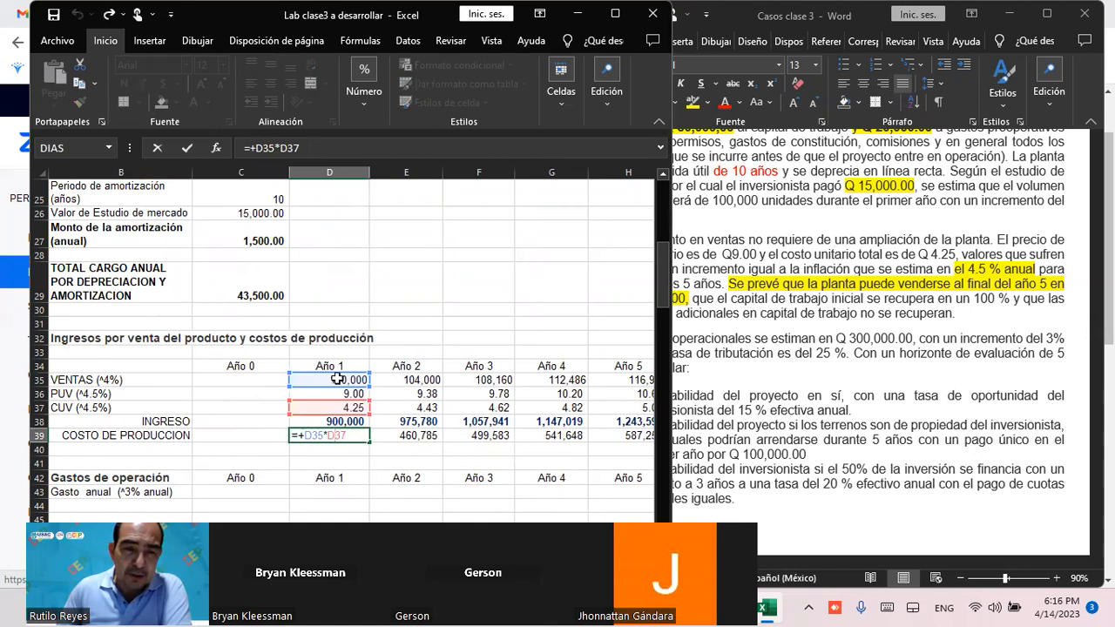
{"action": "left_click", "coordinate": [325, 465]}
{"action": "left_click", "coordinate": [318, 433]}
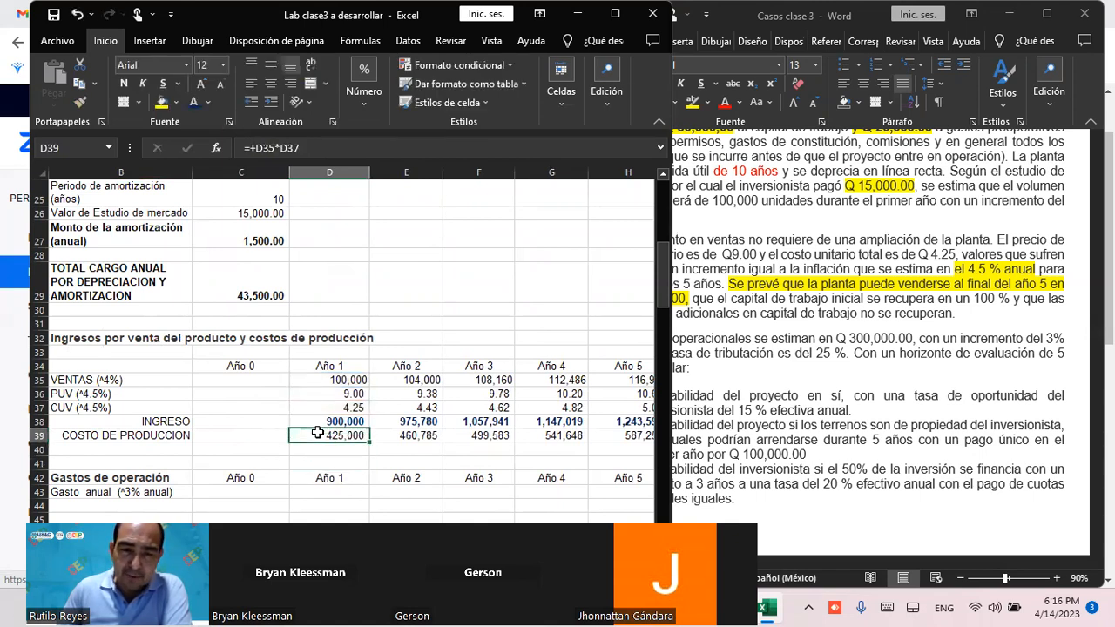
{"action": "double_click", "coordinate": [422, 434]}
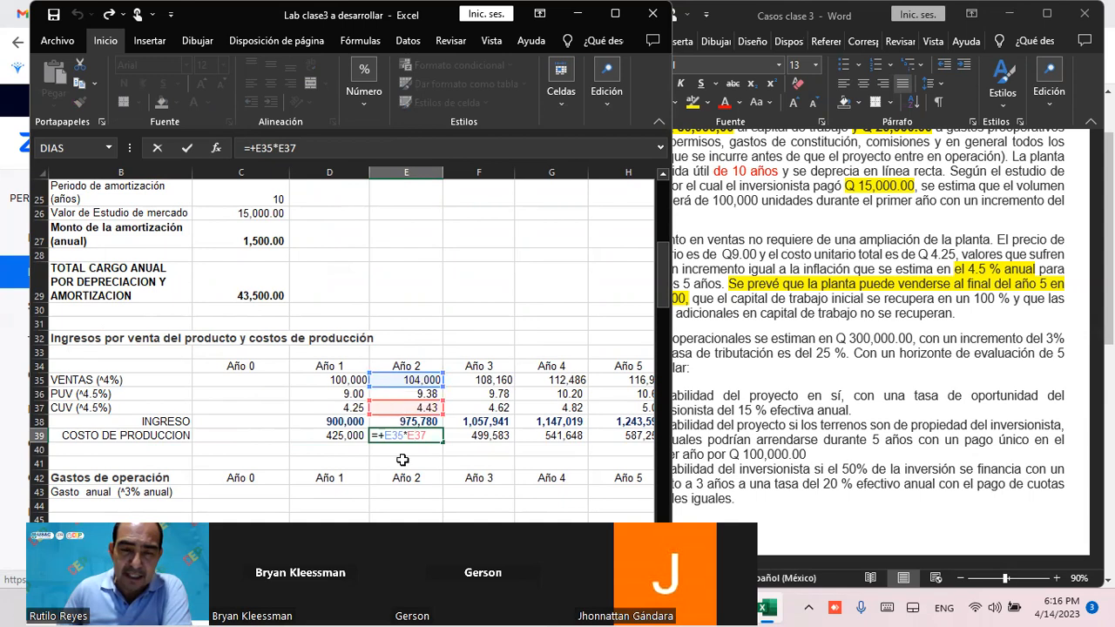
{"action": "key", "text": "Escape"}
Format the COSTO DE PRODUCCION values from Año 1 to Año 5 in bold with a dark blue font colour
{"action": "left_click_drag", "start_coordinate": [322, 442], "coordinate": [625, 438]}
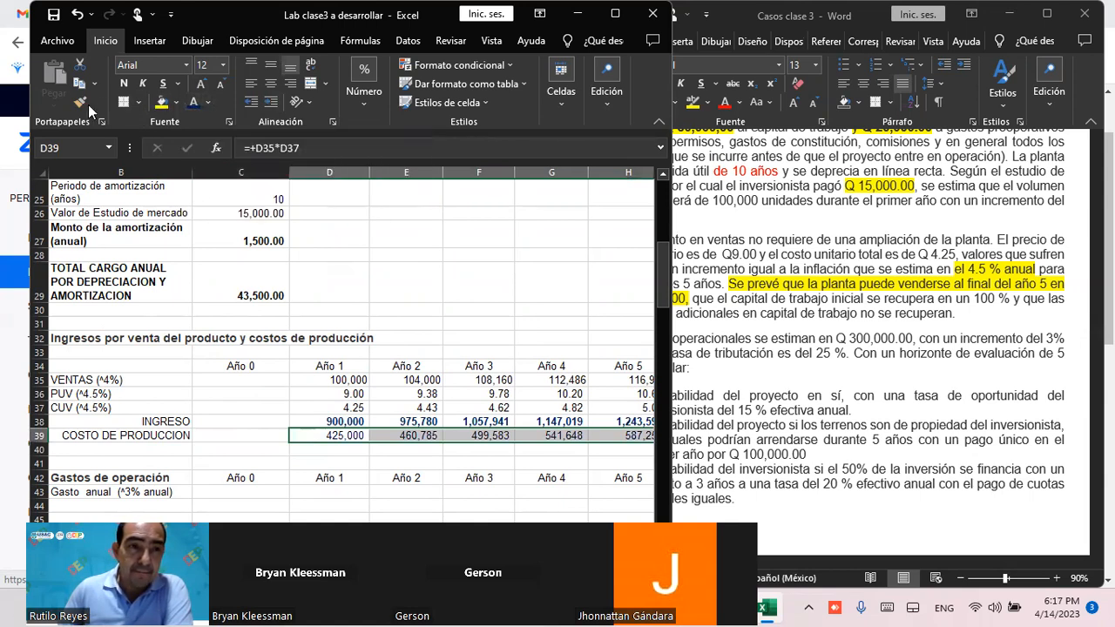
{"action": "left_click", "coordinate": [125, 85]}
{"action": "left_click", "coordinate": [275, 455]}
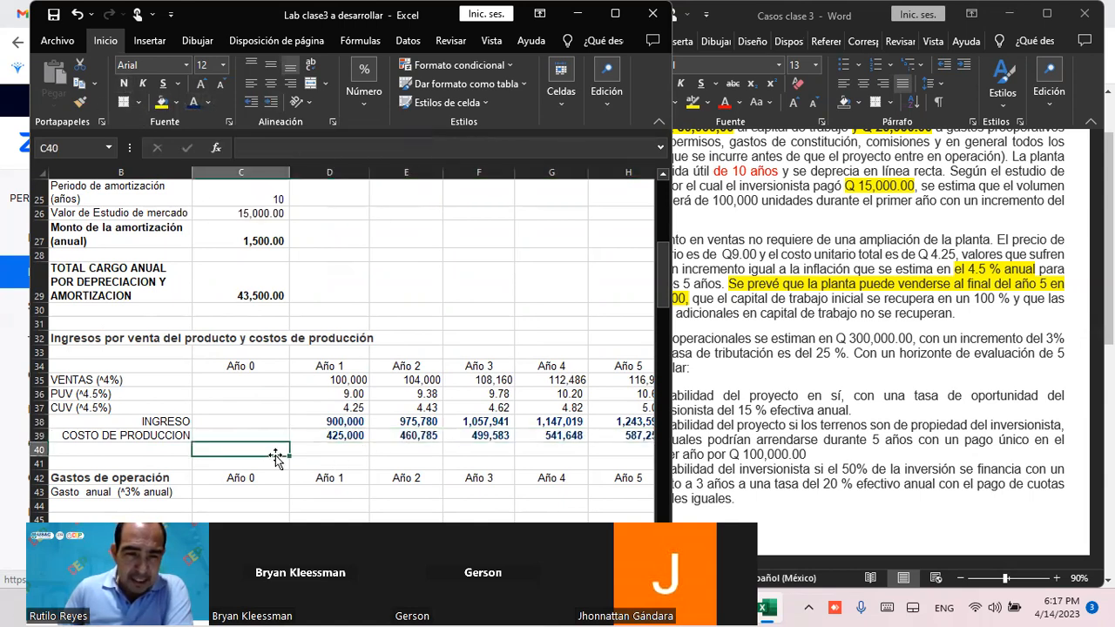
Enter 300000 as the Año 1 Gasto anual under Gastos de operación
{"action": "scroll", "coordinate": [275, 443], "scroll_direction": "down", "scroll_amount": 1}
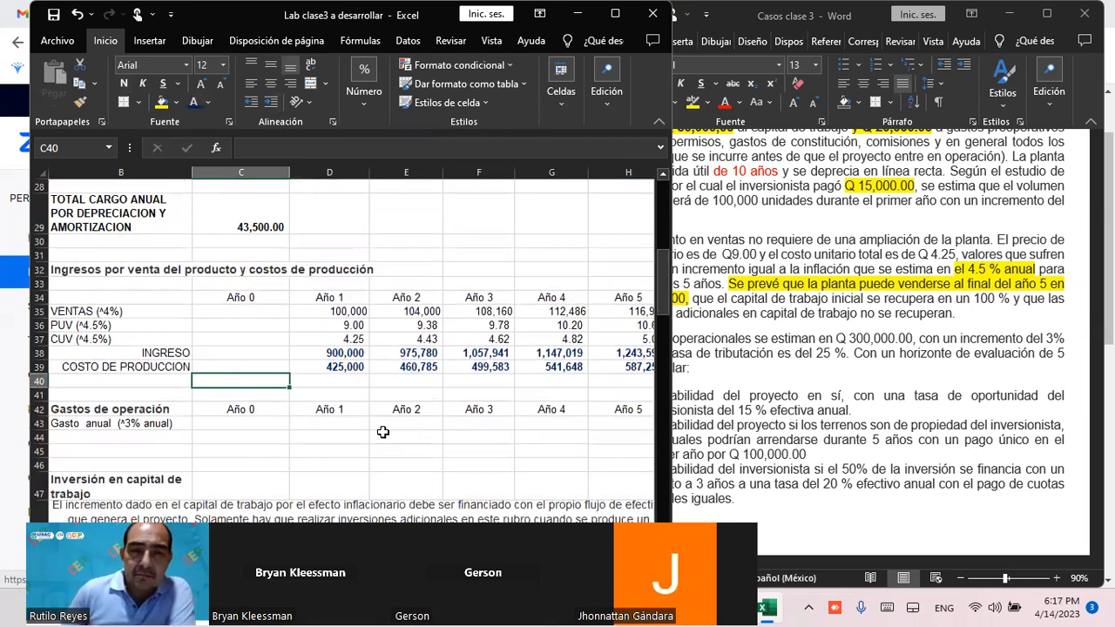
{"action": "scroll", "coordinate": [373, 394], "scroll_direction": "down", "scroll_amount": 1}
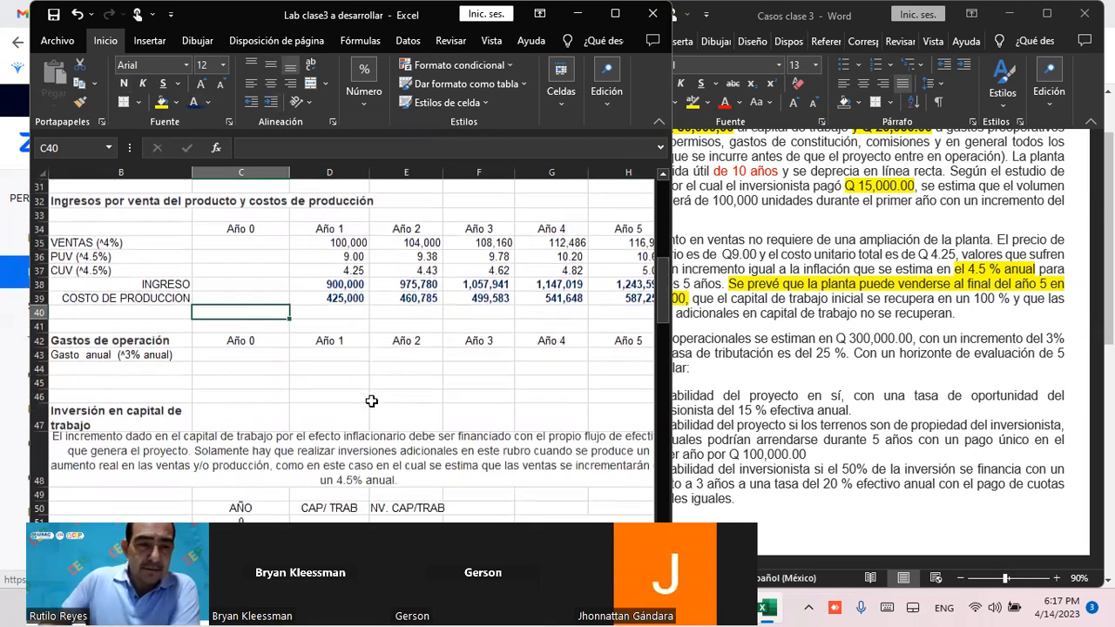
{"action": "left_click", "coordinate": [236, 357]}
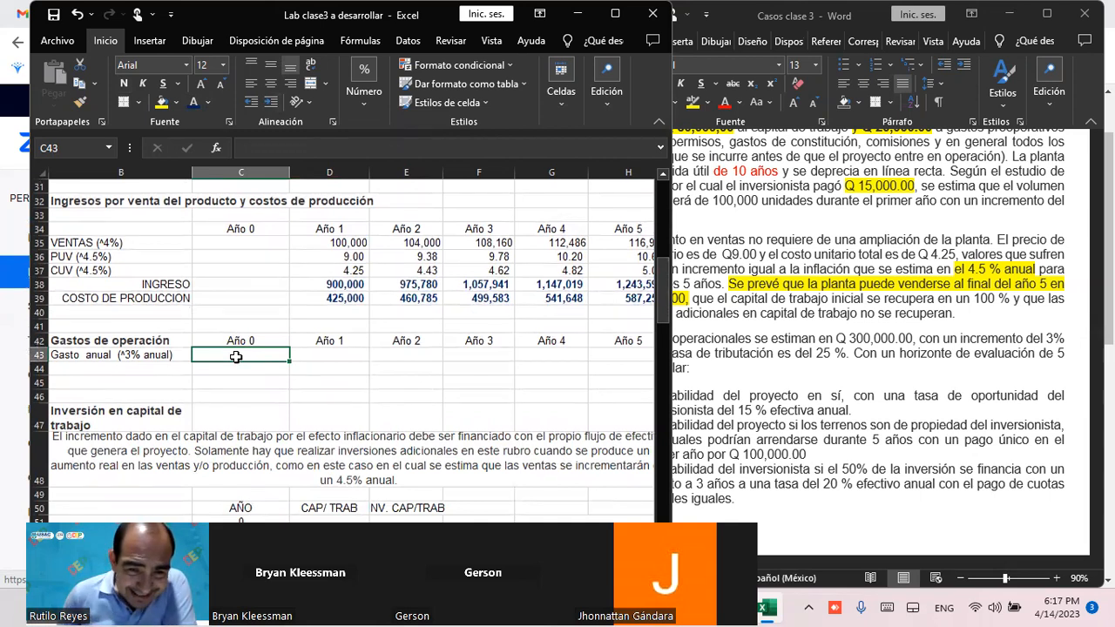
{"action": "left_click", "coordinate": [331, 358]}
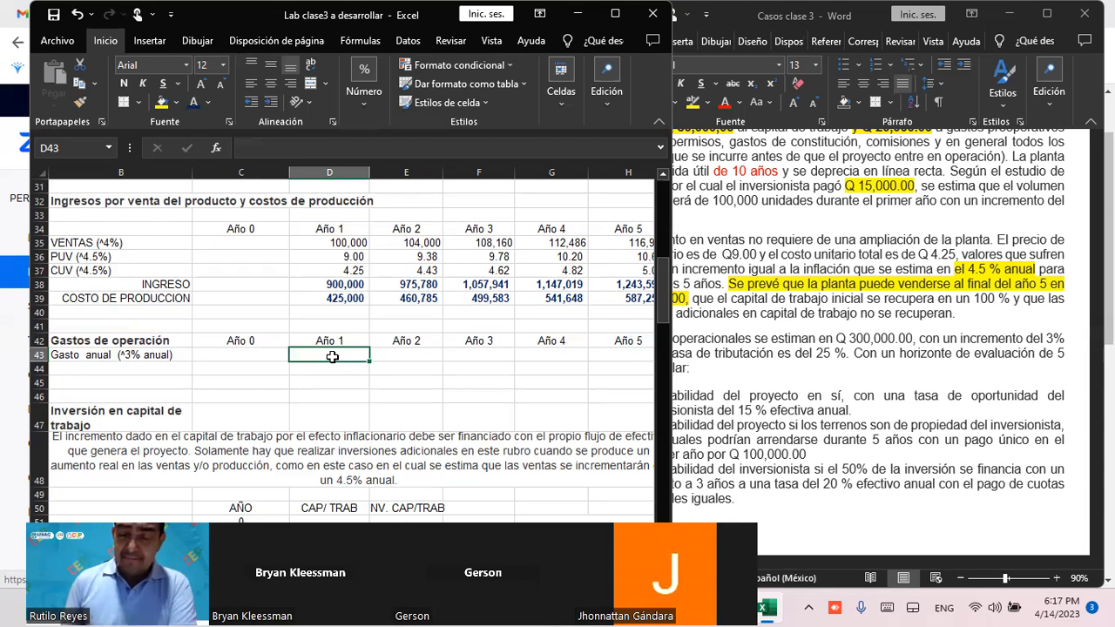
{"action": "type", "text": "300000"}
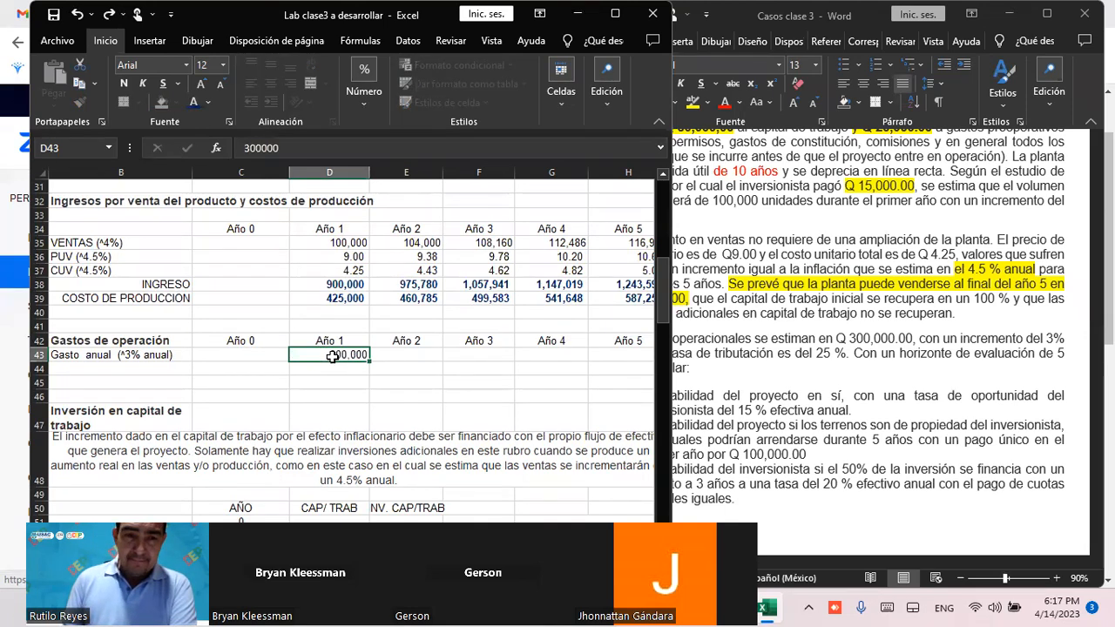
{"action": "key", "text": "Tab"}
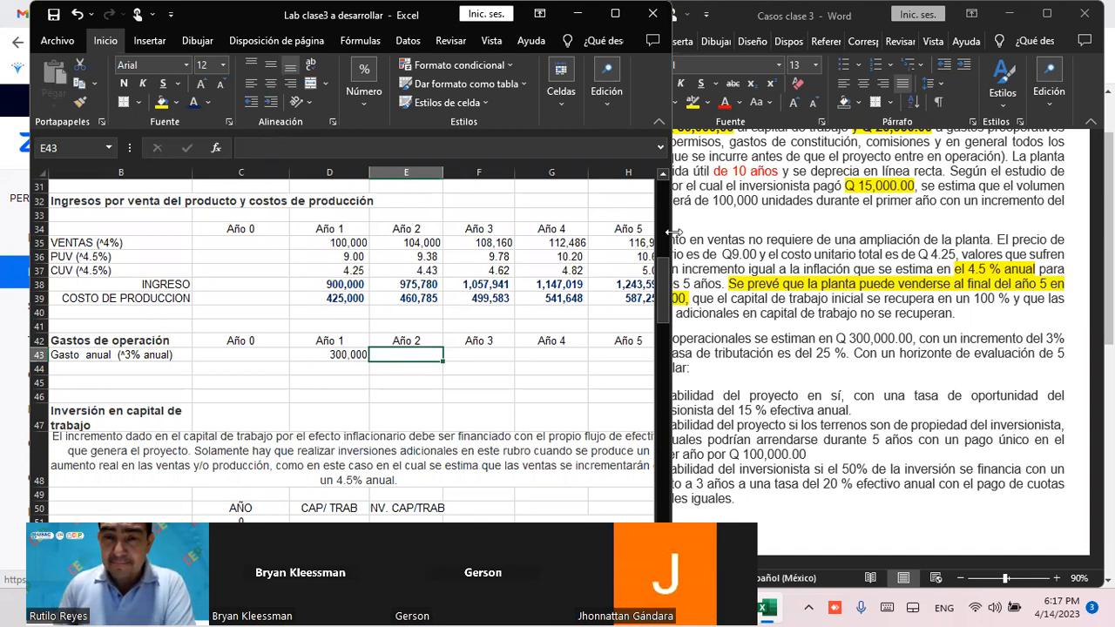
Narrow the workbook window to uncover the Word case text, and check the operating expense amount and its annual increase
{"action": "left_click_drag", "start_coordinate": [675, 232], "coordinate": [586, 236]}
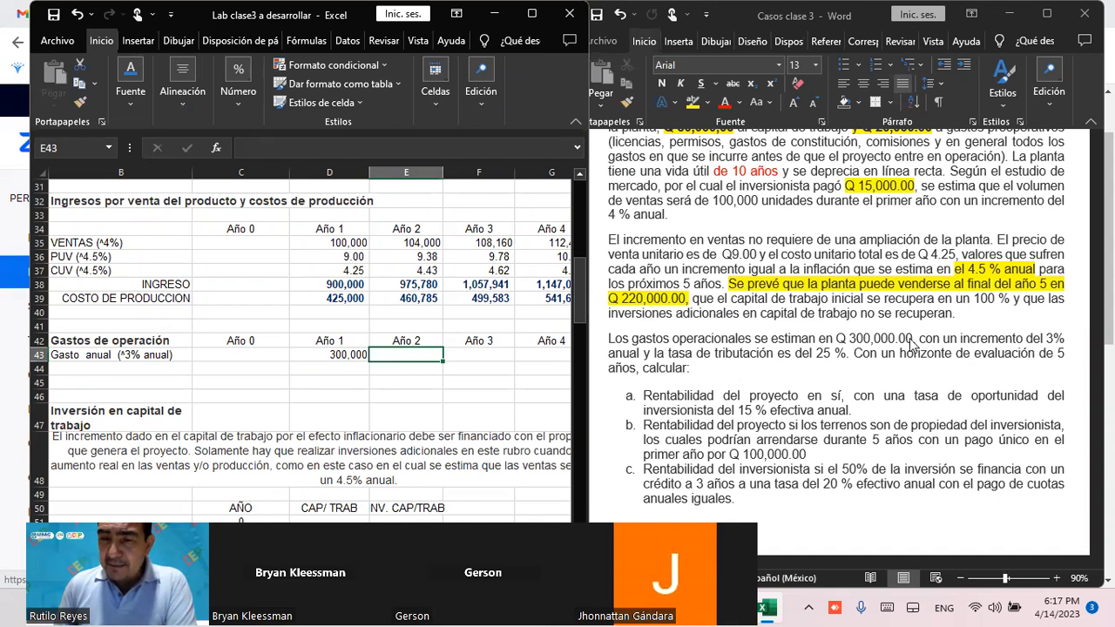
{"action": "left_click", "coordinate": [344, 400]}
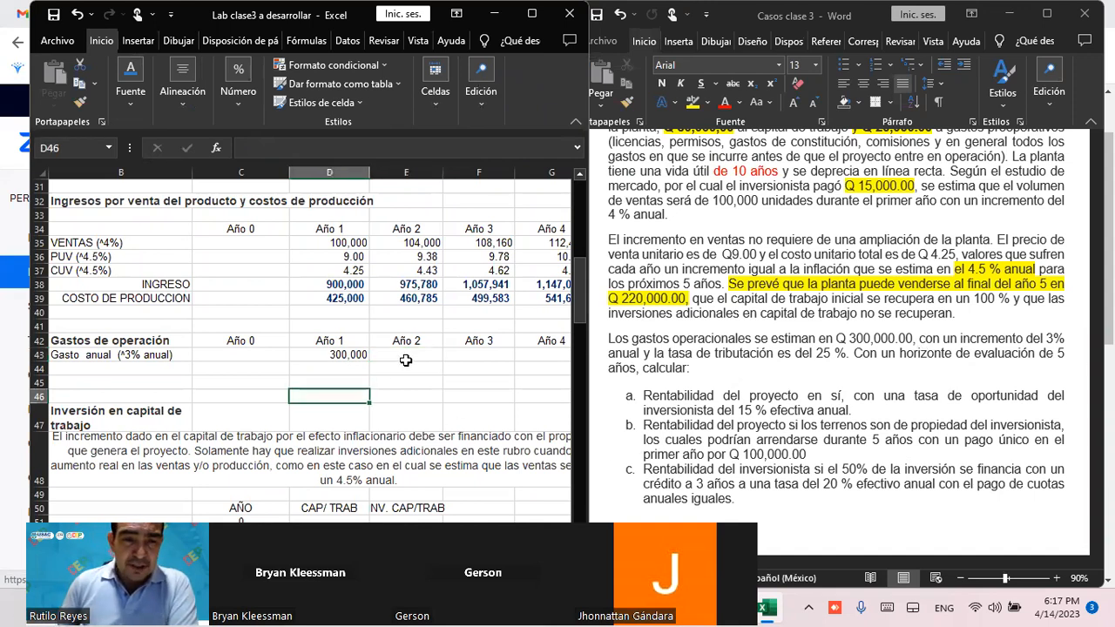
{"action": "left_click", "coordinate": [400, 359]}
{"action": "left_click", "coordinate": [347, 355]}
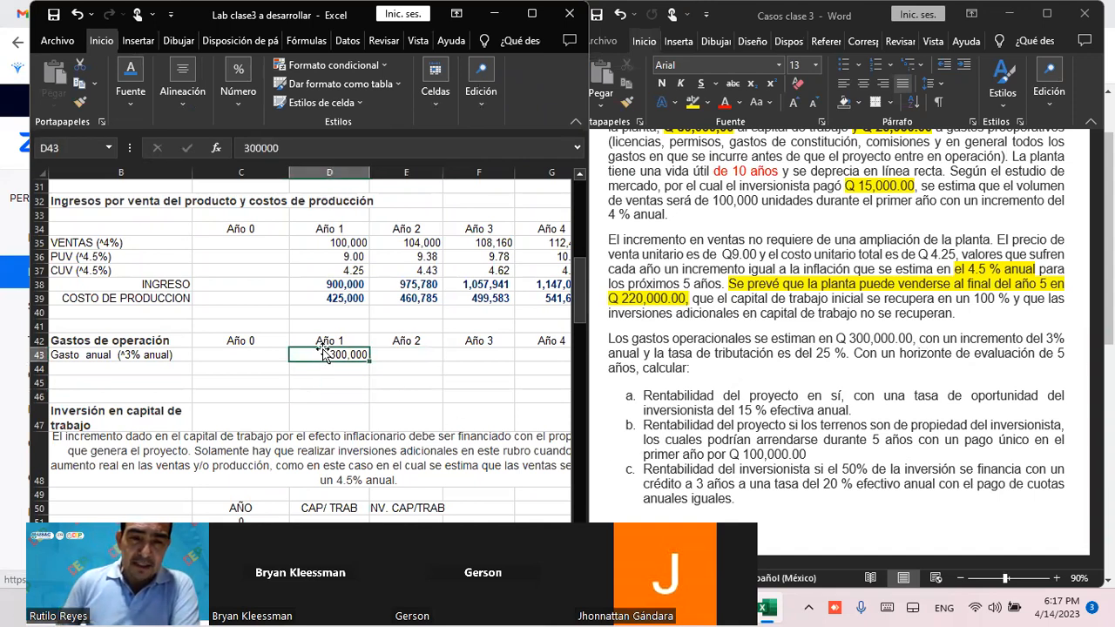
{"action": "left_click", "coordinate": [415, 355]}
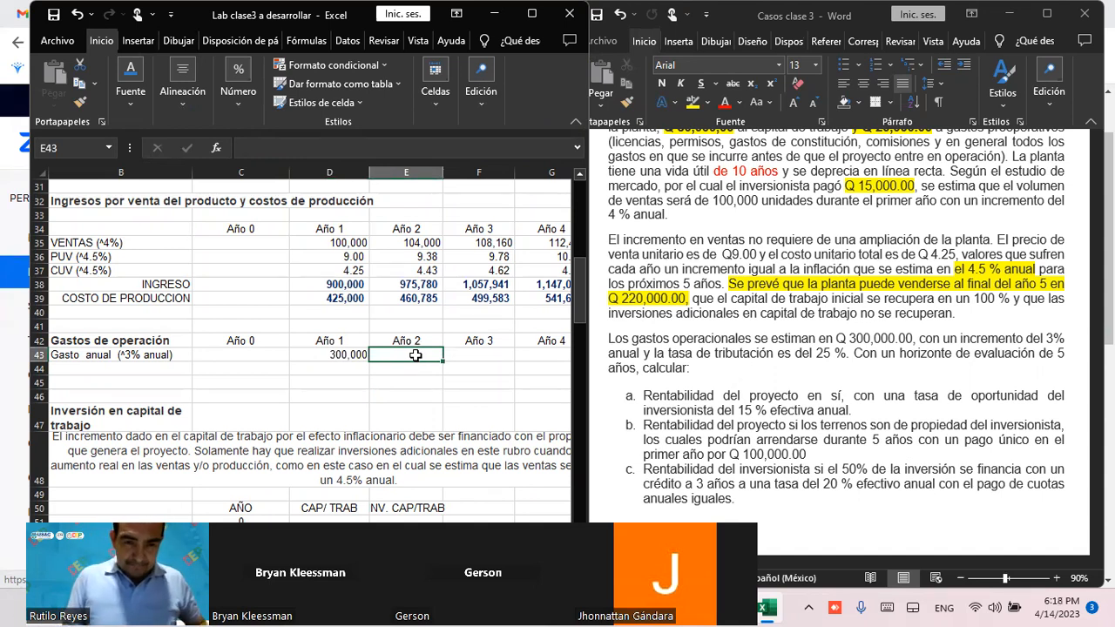
{"action": "key", "text": "Up"}
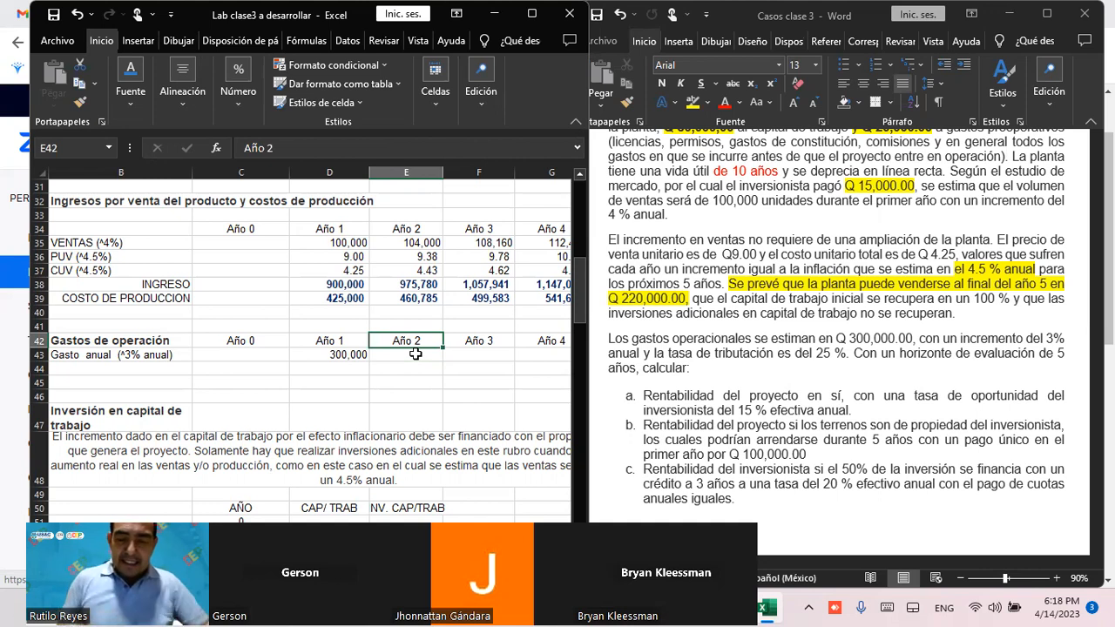
Enter the formula +D43*(1+3%) in the Año 2 cell of the Gasto anual row
{"action": "left_click", "coordinate": [416, 354]}
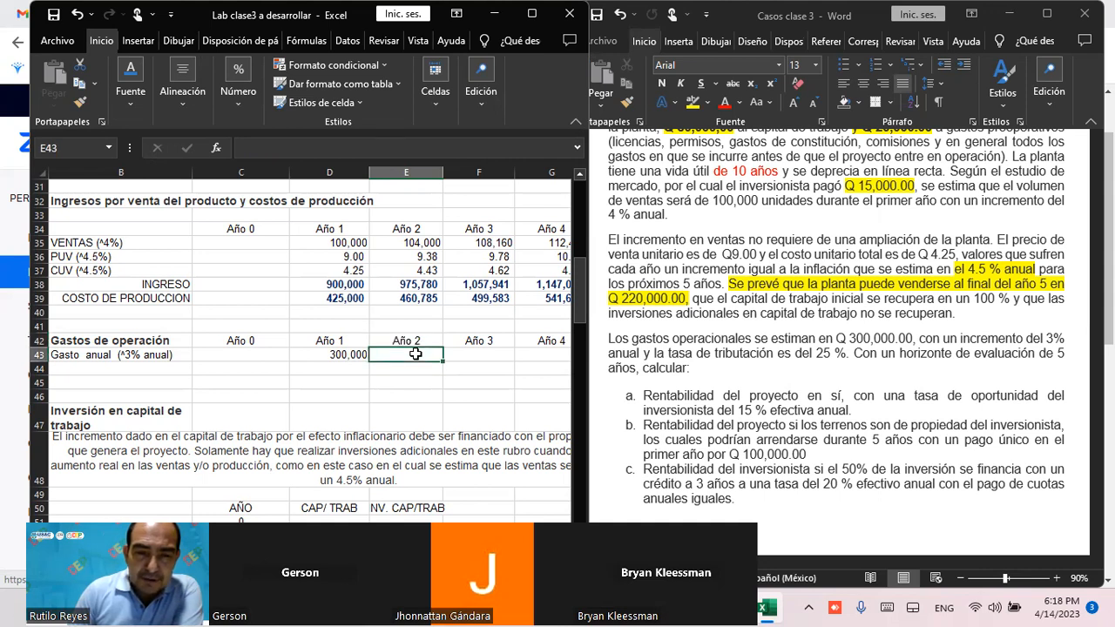
{"action": "type", "text": "+"}
{"action": "left_click", "coordinate": [325, 354]}
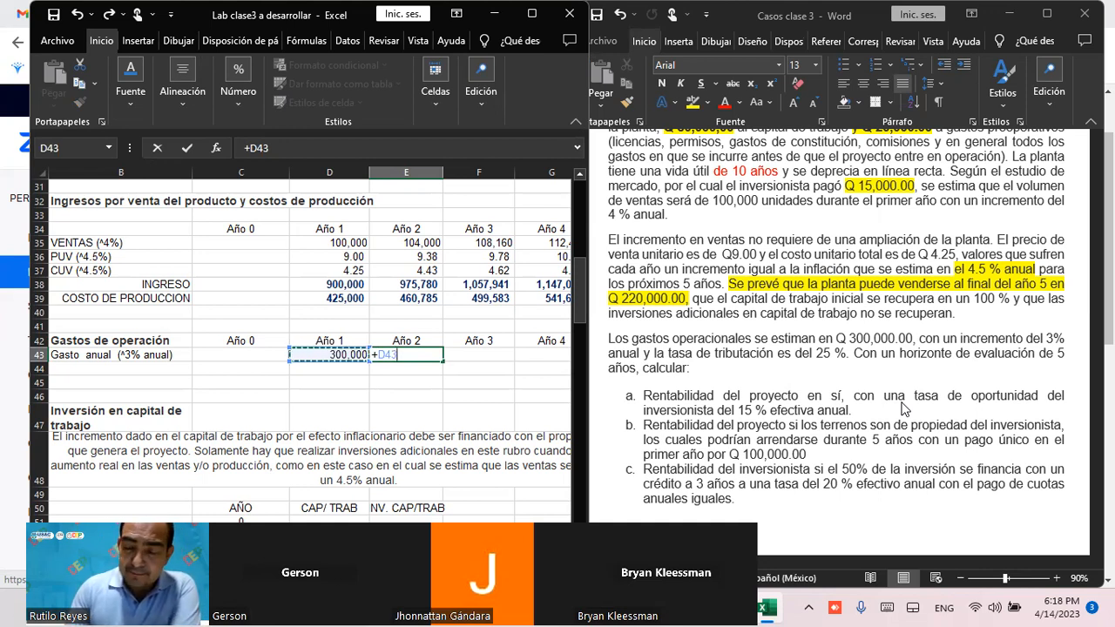
{"action": "type", "text": "*"}
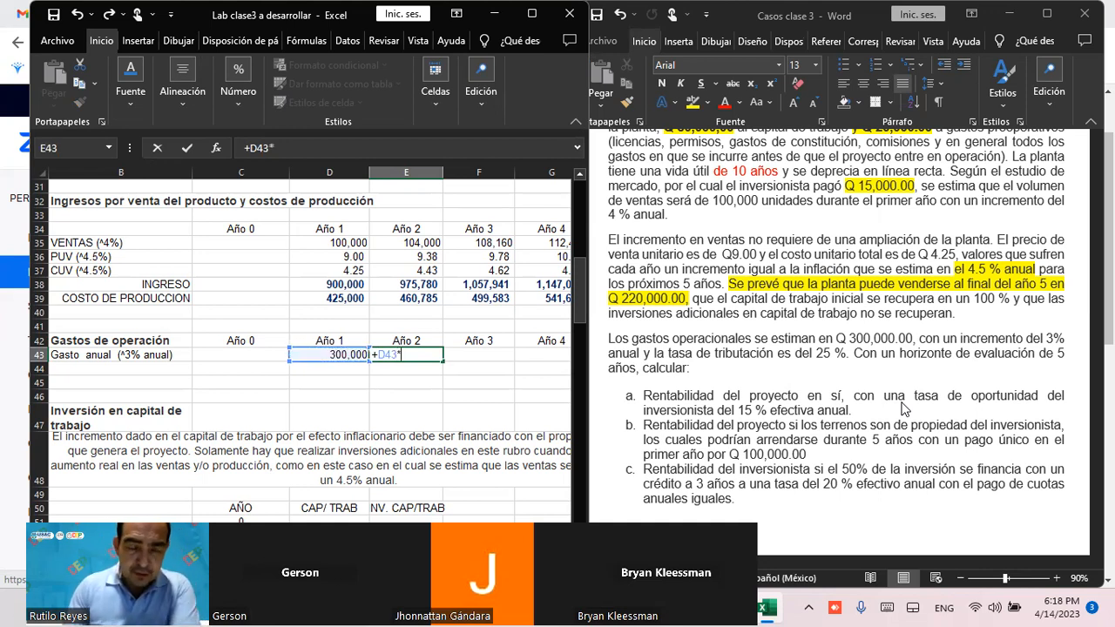
{"action": "type", "text": "(1+"}
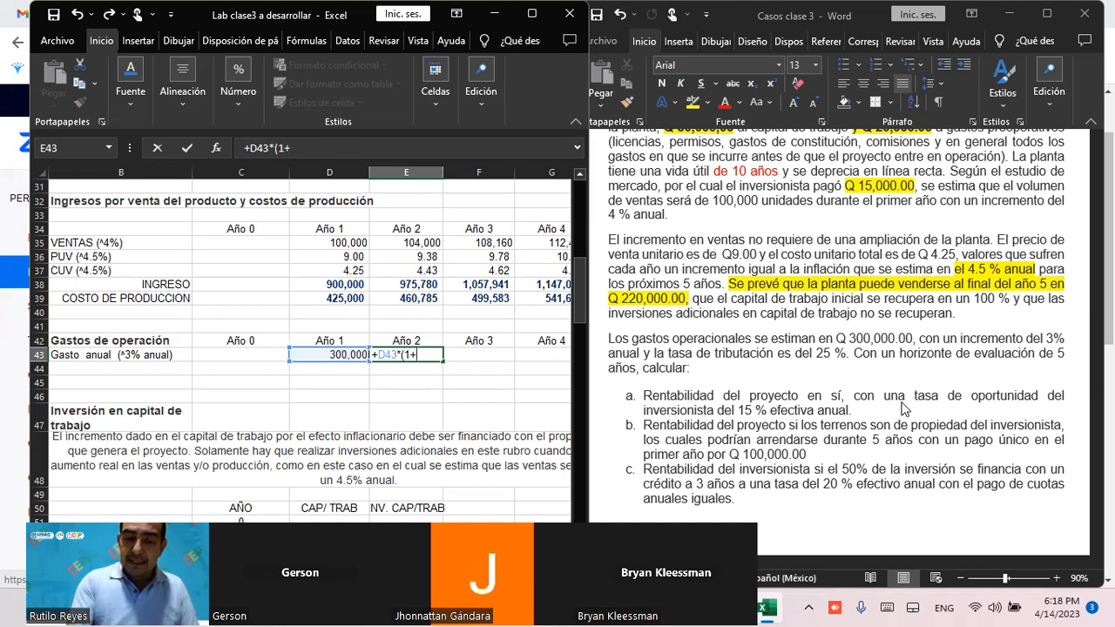
{"action": "type", "text": "3%"}
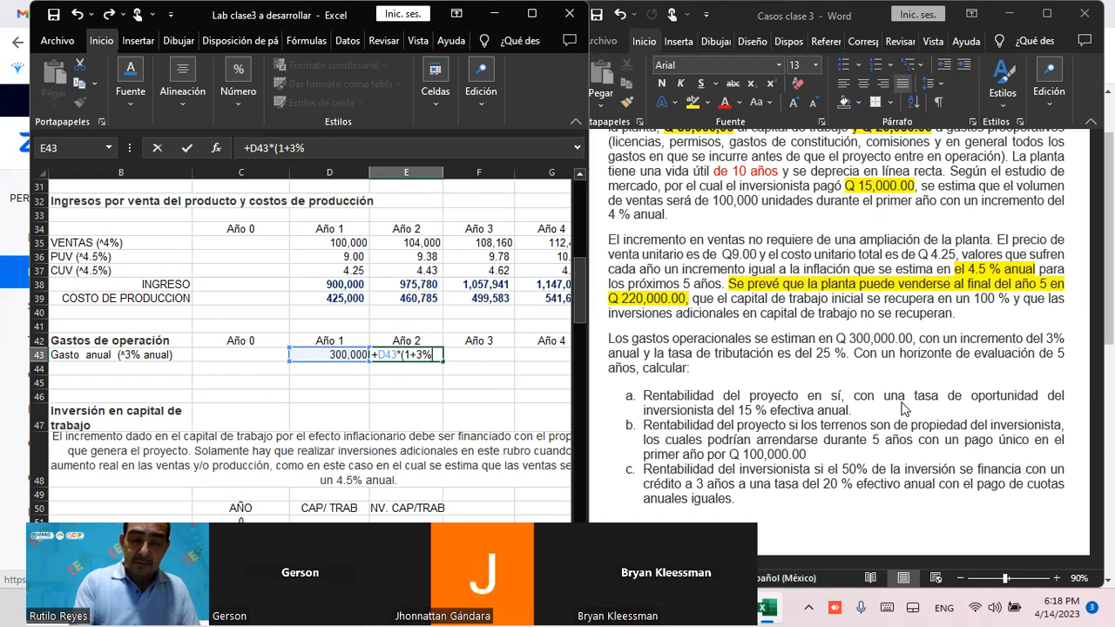
{"action": "type", "text": ")"}
{"action": "key", "text": "Return"}
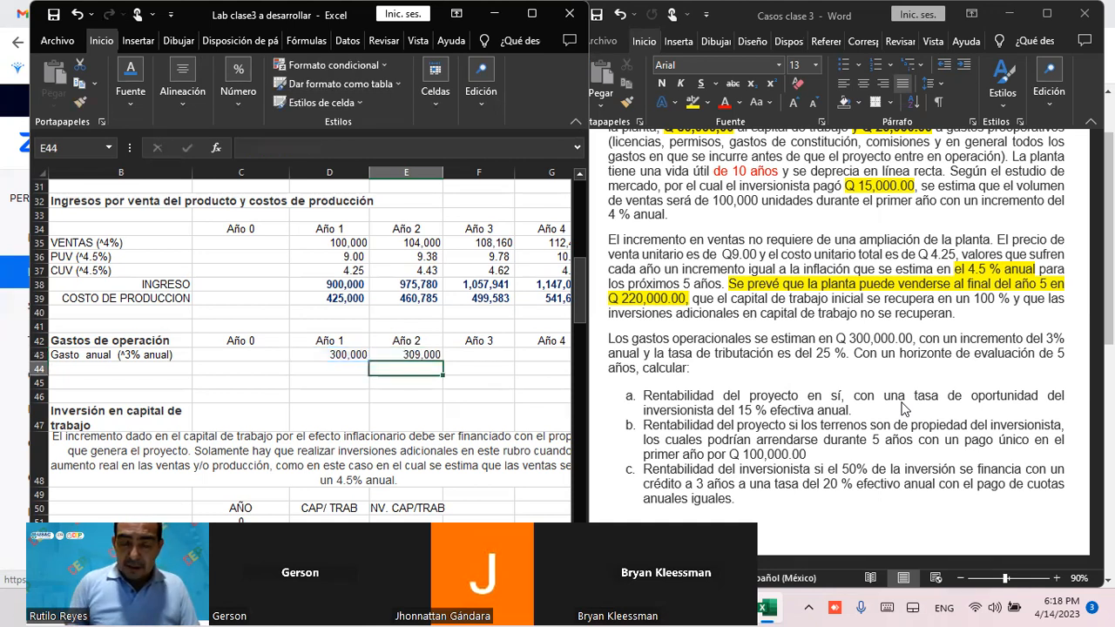
Copy the Año 2 Gasto anual formula into the Año 3, Año 4 and Año 5 cells of the same row
{"action": "key", "text": "Up"}
{"action": "key", "text": "ctrl+c"}
{"action": "key", "text": "Right"}
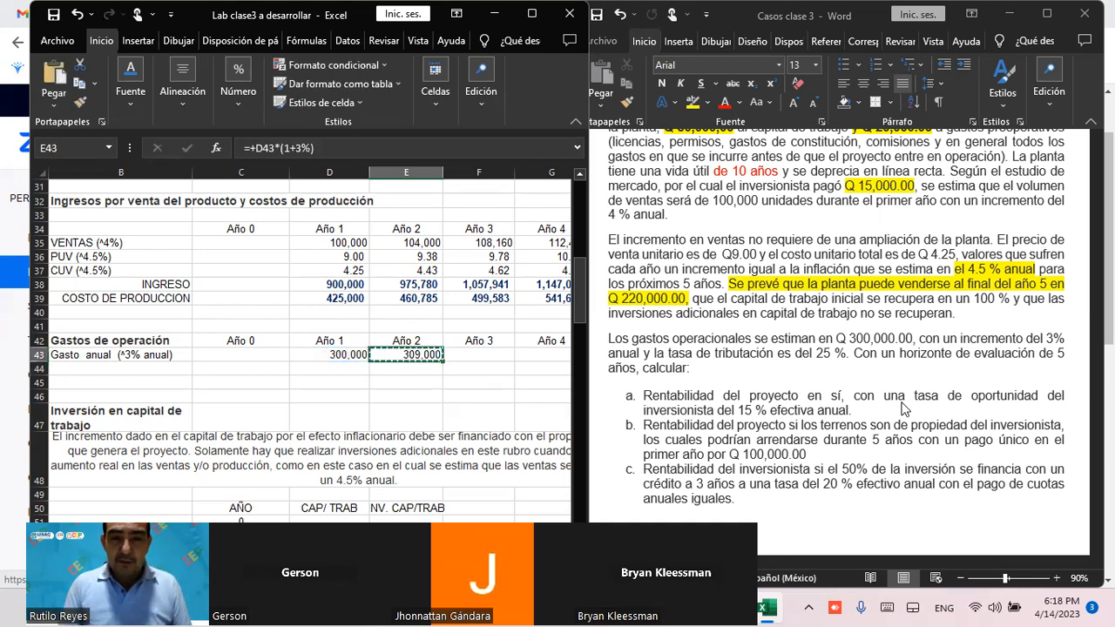
{"action": "key", "text": "shift+Right"}
{"action": "key", "text": "shift+Right"}
{"action": "key", "text": "ctrl+v"}
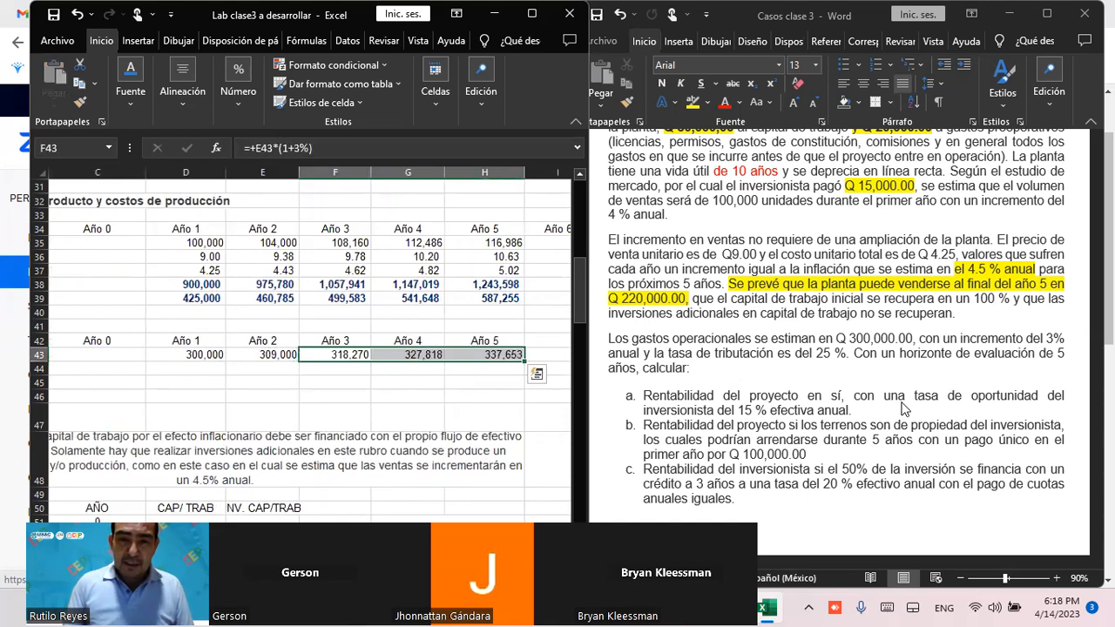
Examine the Inversión en capital de trabajo section below Gastos de operación and select the year 0 CAP/TRAB cell
{"action": "key", "text": "Home"}
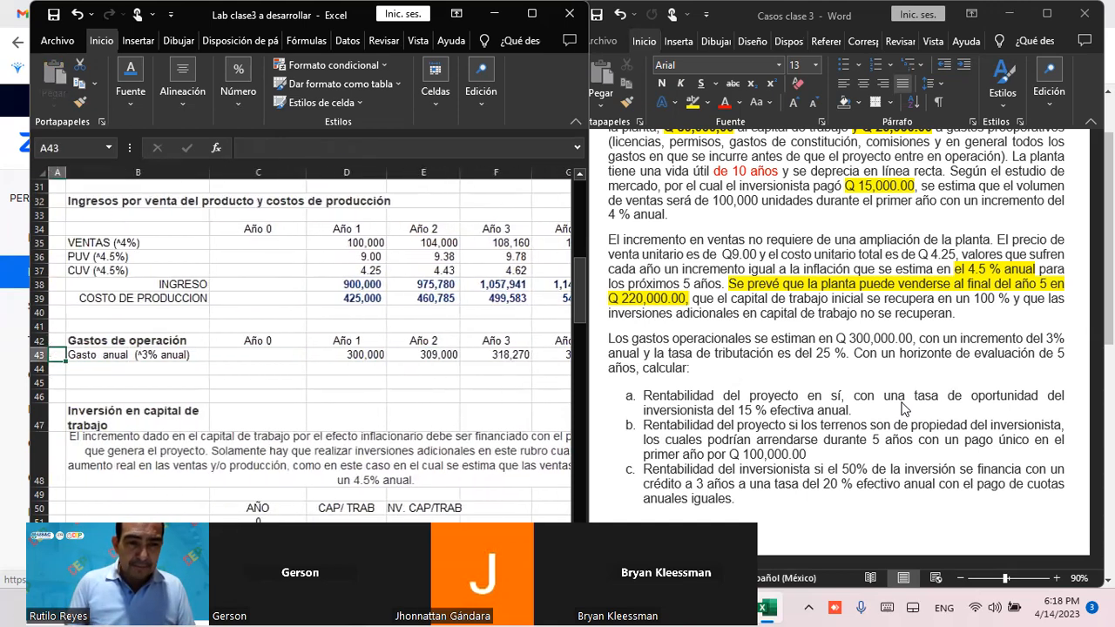
{"action": "key", "text": "Down"}
{"action": "key", "text": "Down"}
{"action": "key", "text": "Down"}
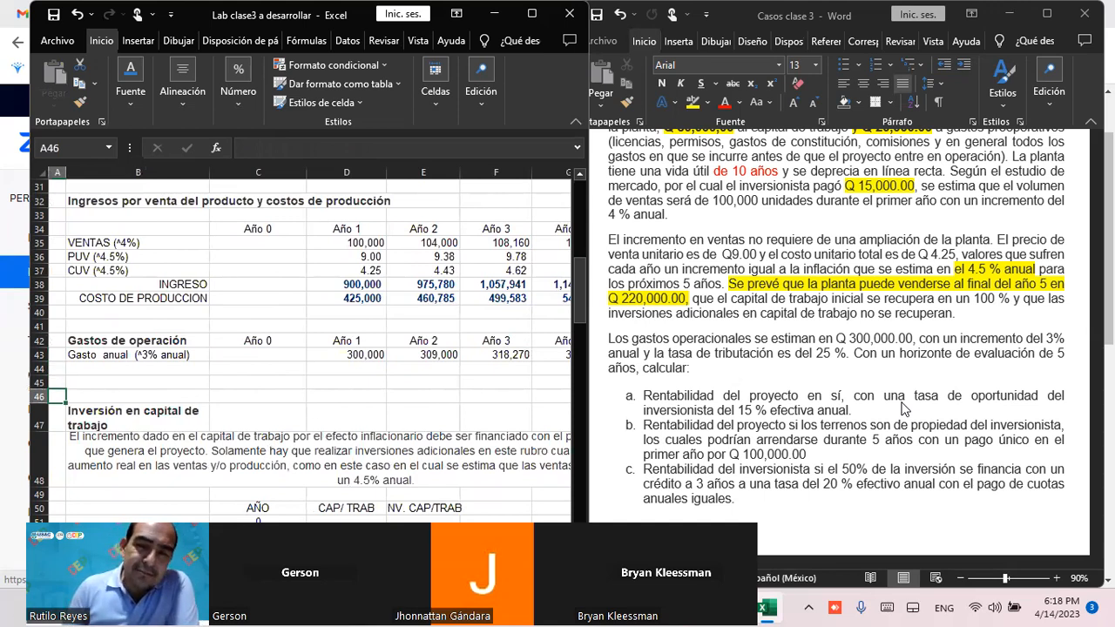
{"action": "key", "text": "Down"}
{"action": "key", "text": "Down"}
{"action": "key", "text": "Down"}
{"action": "key", "text": "Down"}
{"action": "key", "text": "Down"}
{"action": "key", "text": "Down"}
{"action": "key", "text": "Down"}
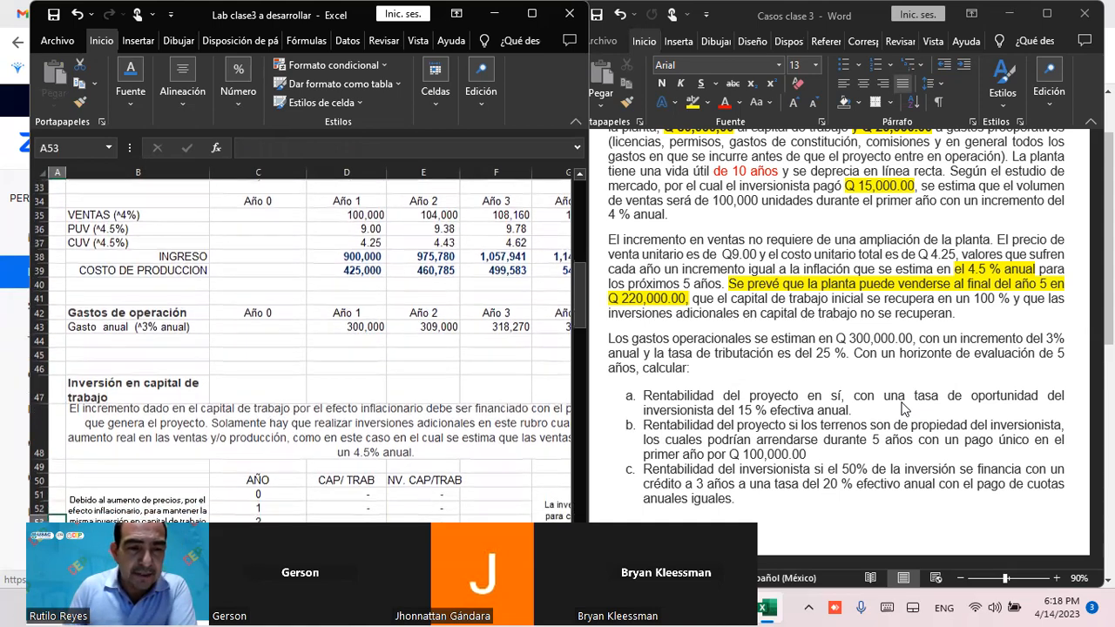
{"action": "key", "text": "Down"}
{"action": "key", "text": "Down"}
{"action": "key", "text": "Down"}
{"action": "key", "text": "Down"}
{"action": "key", "text": "Down"}
{"action": "key", "text": "Down"}
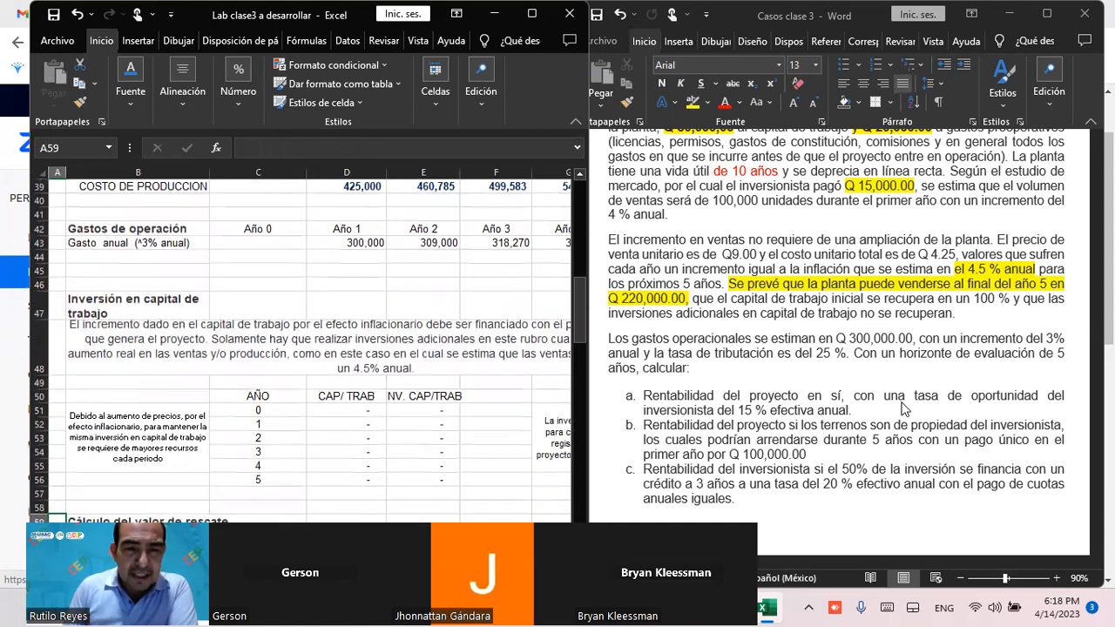
{"action": "key", "text": "Down"}
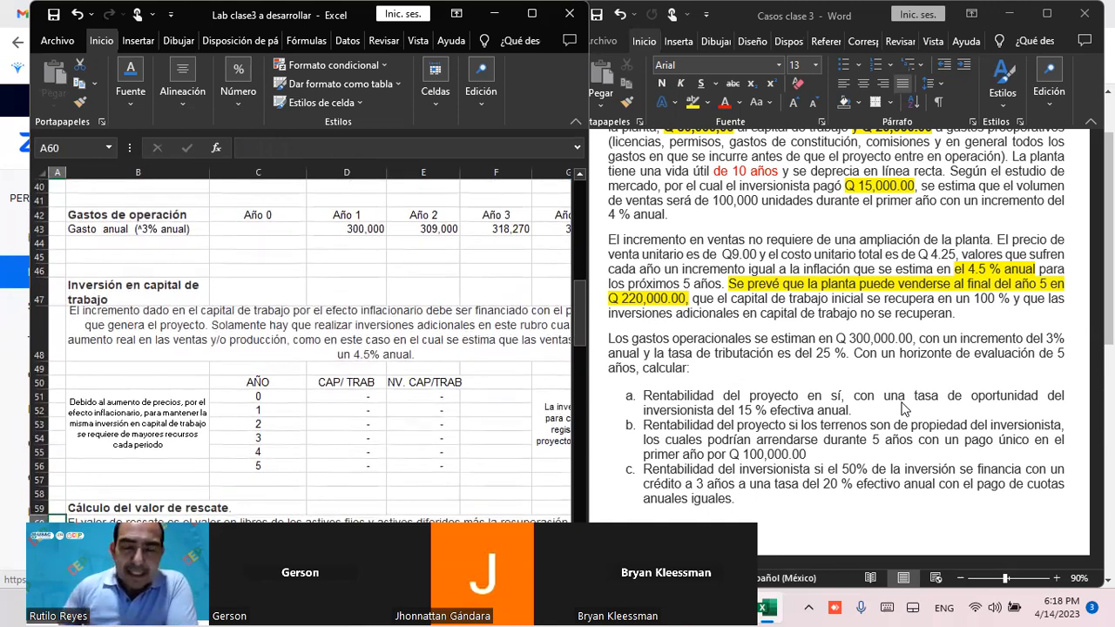
{"action": "left_click", "coordinate": [371, 396]}
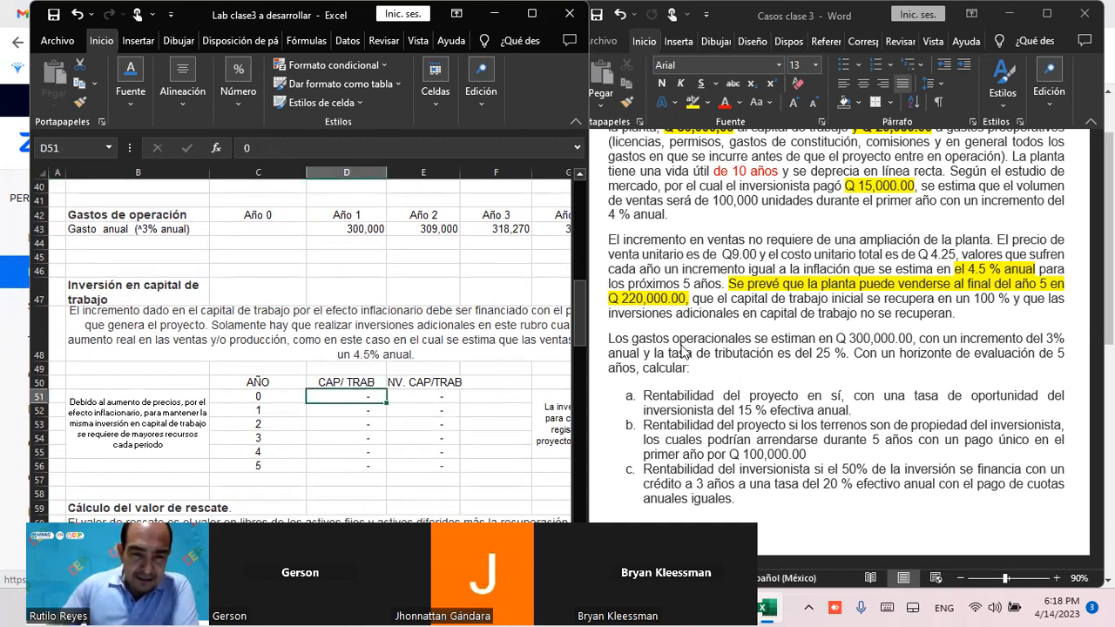
Enter 80000 as the year 0 amount in both the CAP/ TRAB and NV. CAP/TRAB columns of the working capital table
{"action": "type", "text": "80,0"}
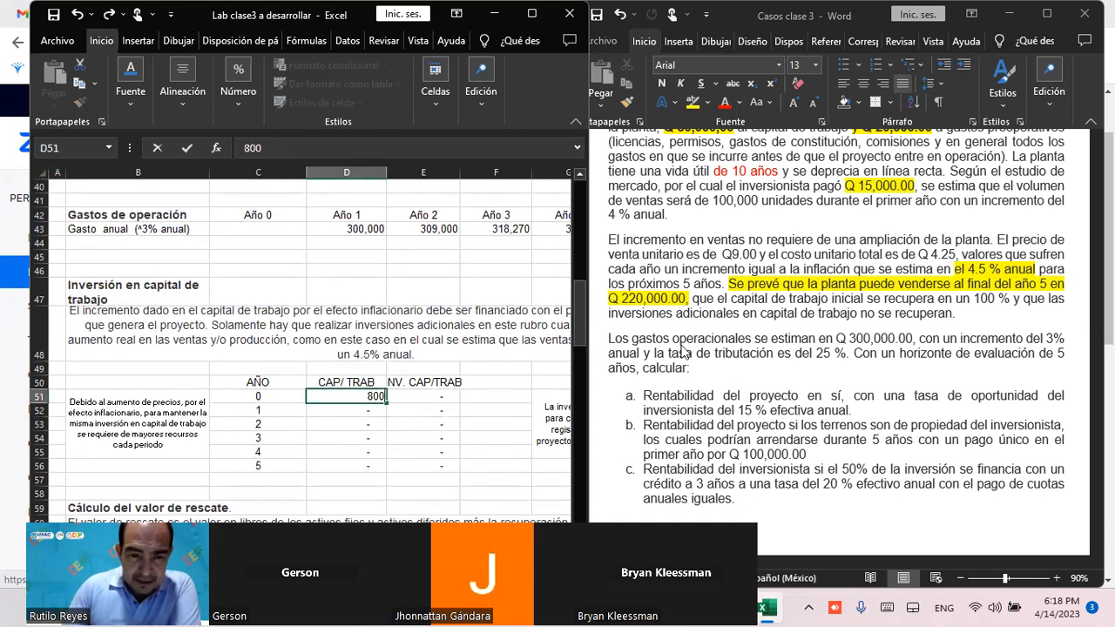
{"action": "type", "text": "00"}
{"action": "key", "text": "Tab"}
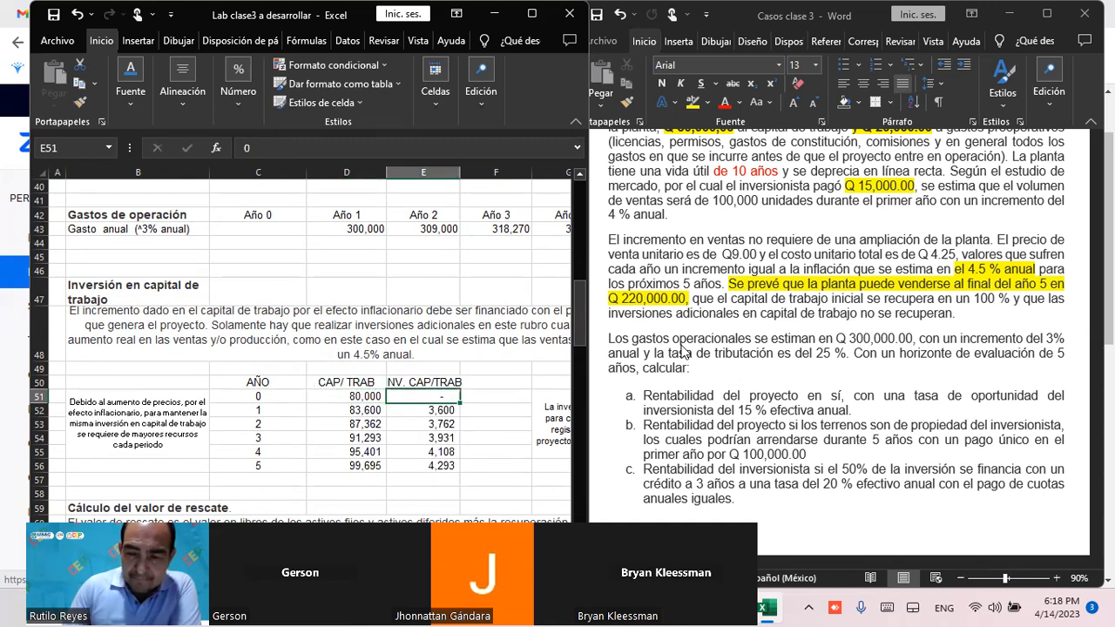
{"action": "type", "text": "80000"}
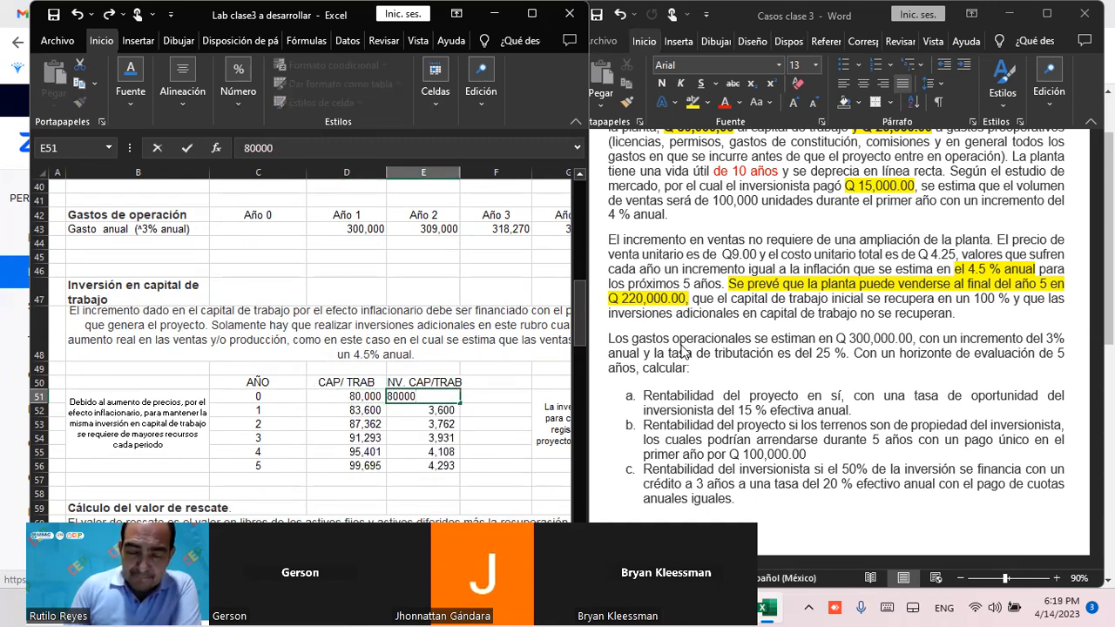
{"action": "key", "text": "Left"}
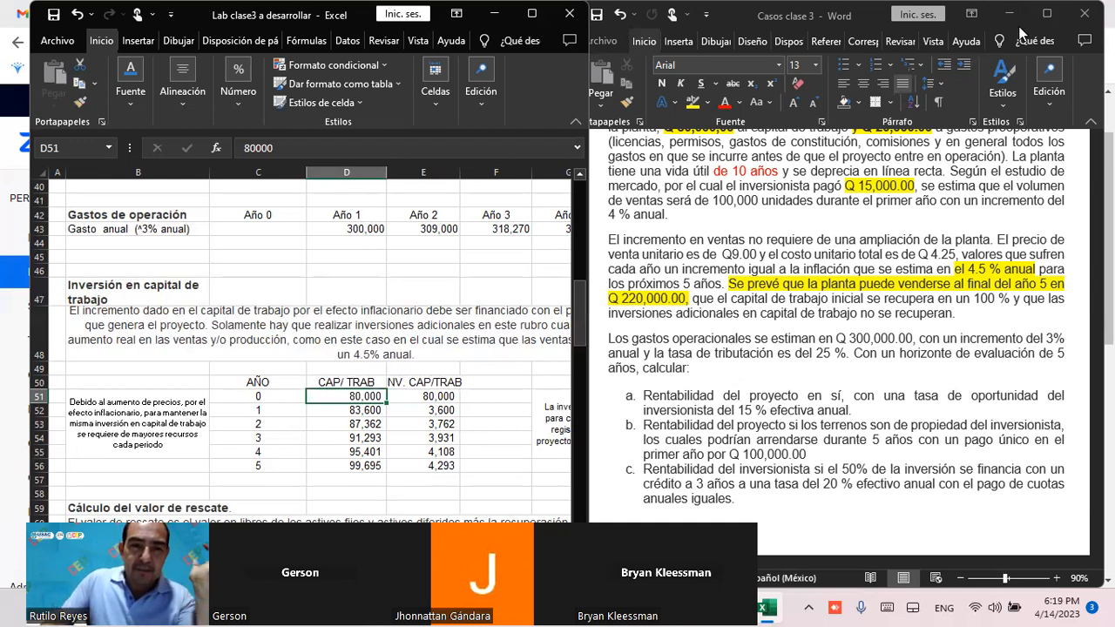
Enter the Año 0 base values in the revenue and cost table: 9.00 for PUV and 4.25 for CUV
{"action": "left_click", "coordinate": [296, 289]}
{"action": "scroll", "coordinate": [322, 279], "scroll_direction": "up", "scroll_amount": 3}
{"action": "scroll", "coordinate": [323, 279], "scroll_direction": "up", "scroll_amount": 3}
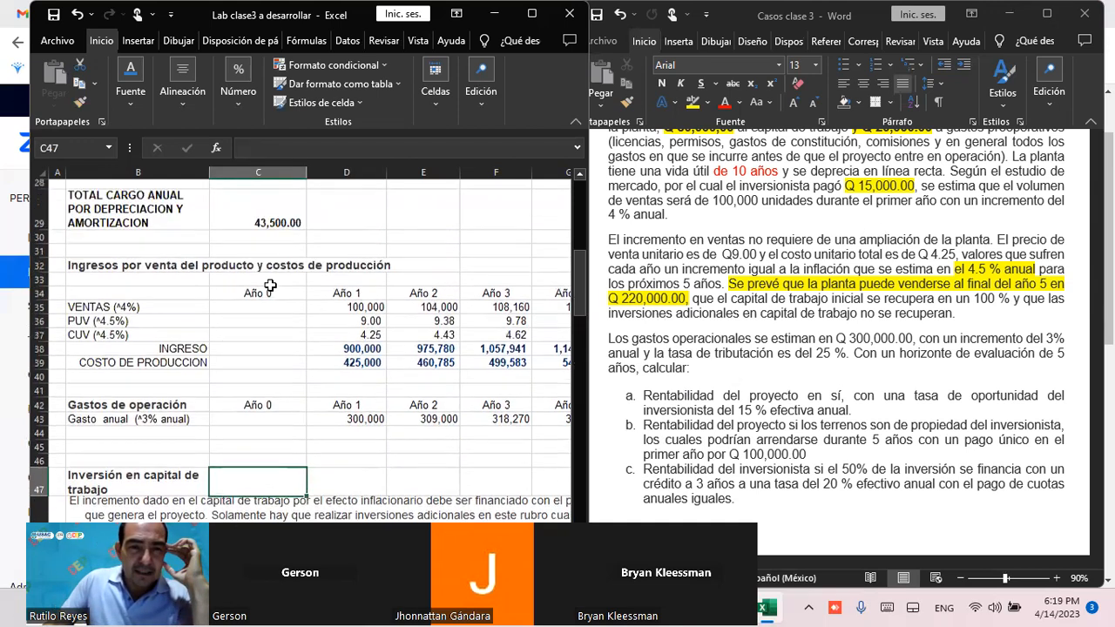
{"action": "scroll", "coordinate": [360, 283], "scroll_direction": "down", "scroll_amount": 1}
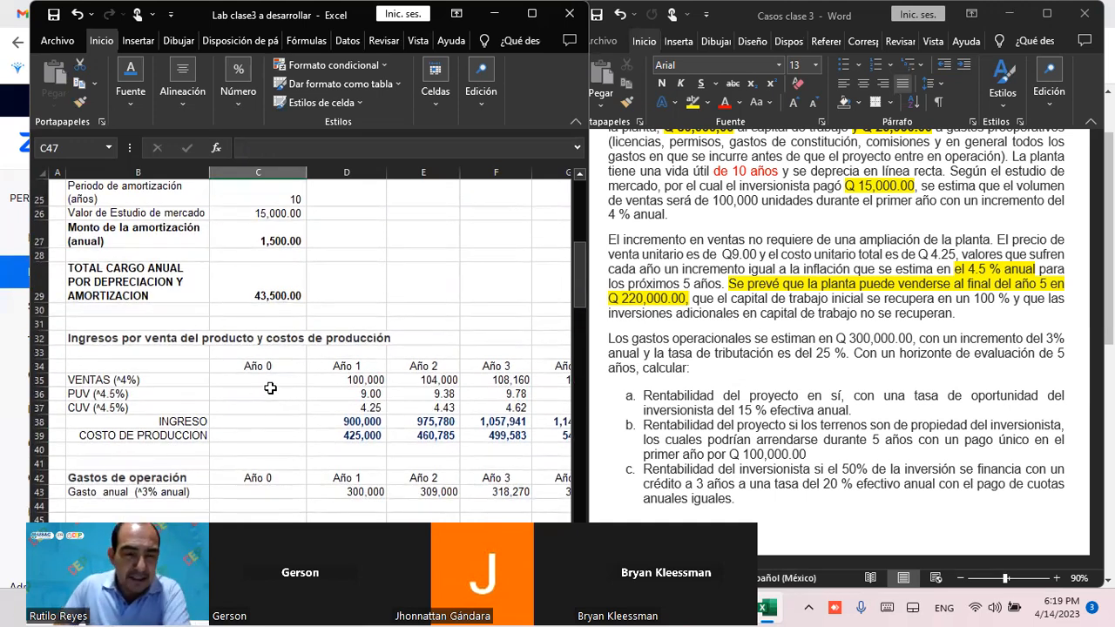
{"action": "left_click", "coordinate": [267, 393]}
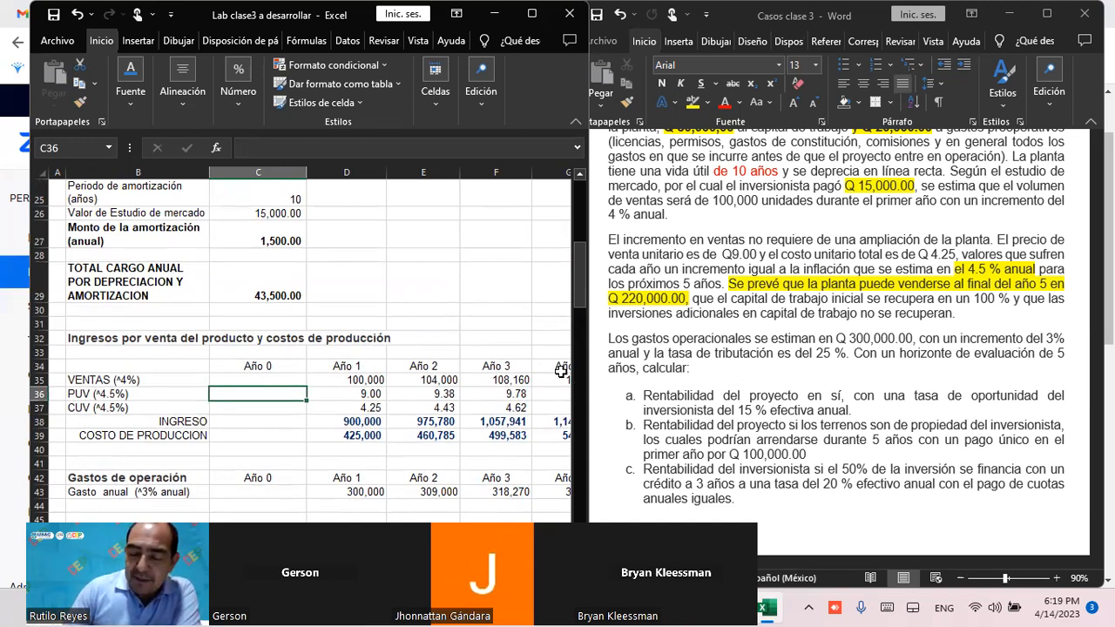
{"action": "type", "text": "9.00"}
{"action": "key", "text": "Return"}
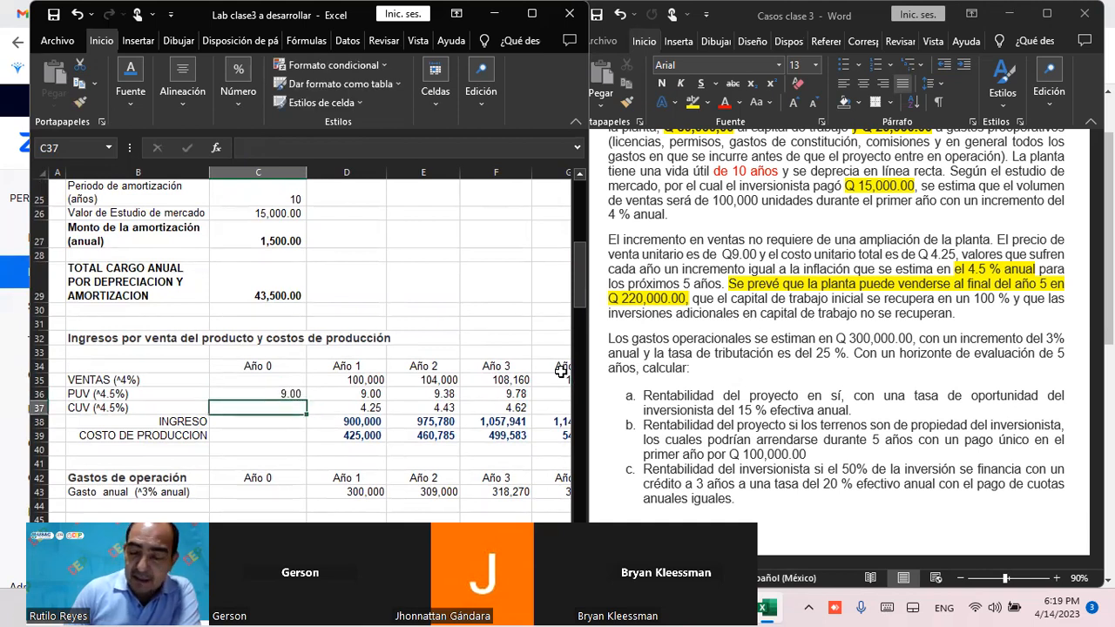
{"action": "type", "text": "4.25"}
{"action": "key", "text": "Tab"}
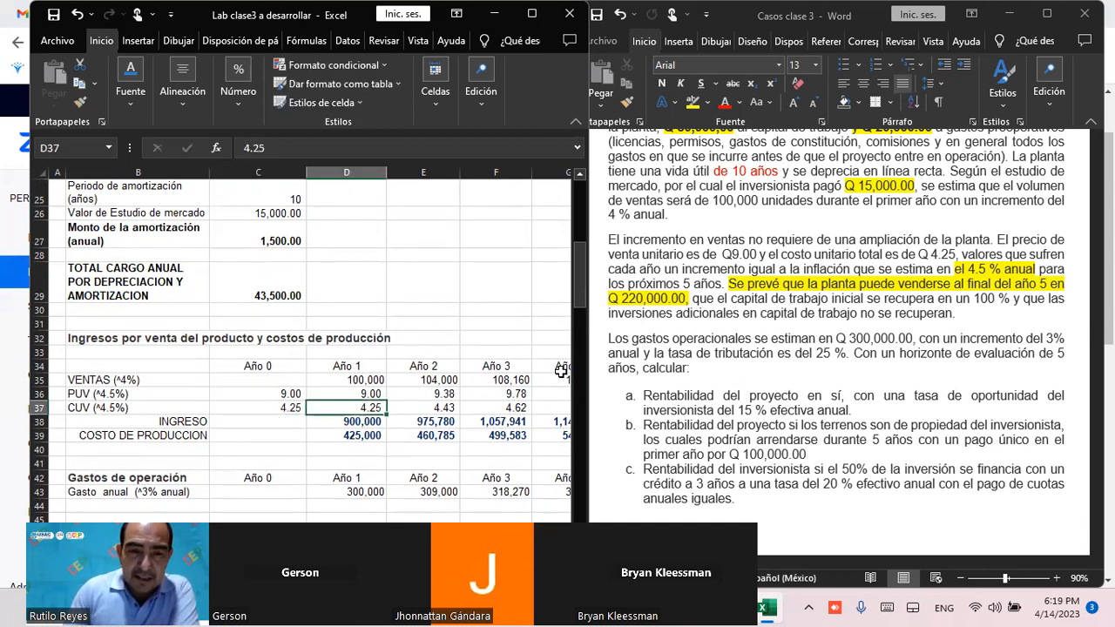
Replace the Año 1 PUV value with the formula +C36*(1+4.5%), based on the Año 0 price
{"action": "key", "text": "Up"}
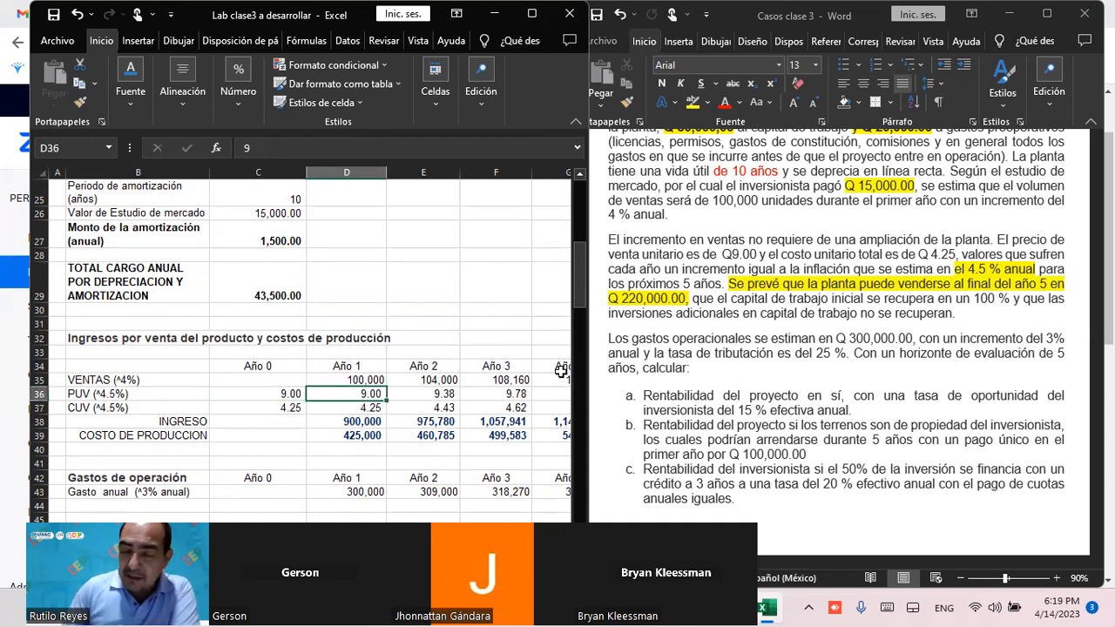
{"action": "type", "text": "+"}
{"action": "left_click", "coordinate": [274, 397]}
{"action": "type", "text": "*"}
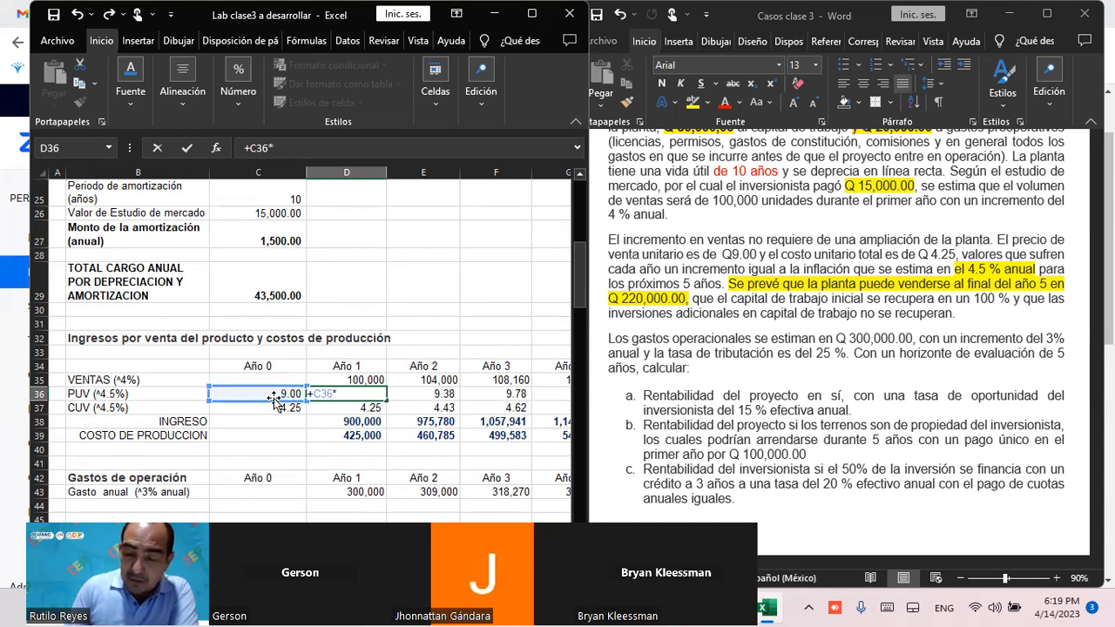
{"action": "type", "text": "(1+"}
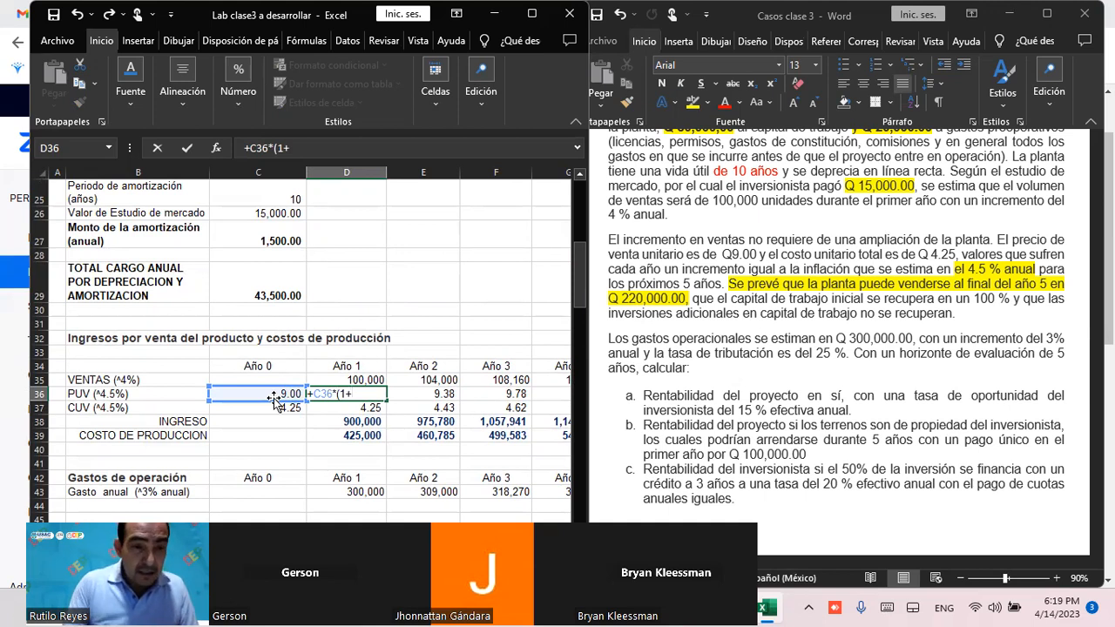
{"action": "type", "text": "4.5"}
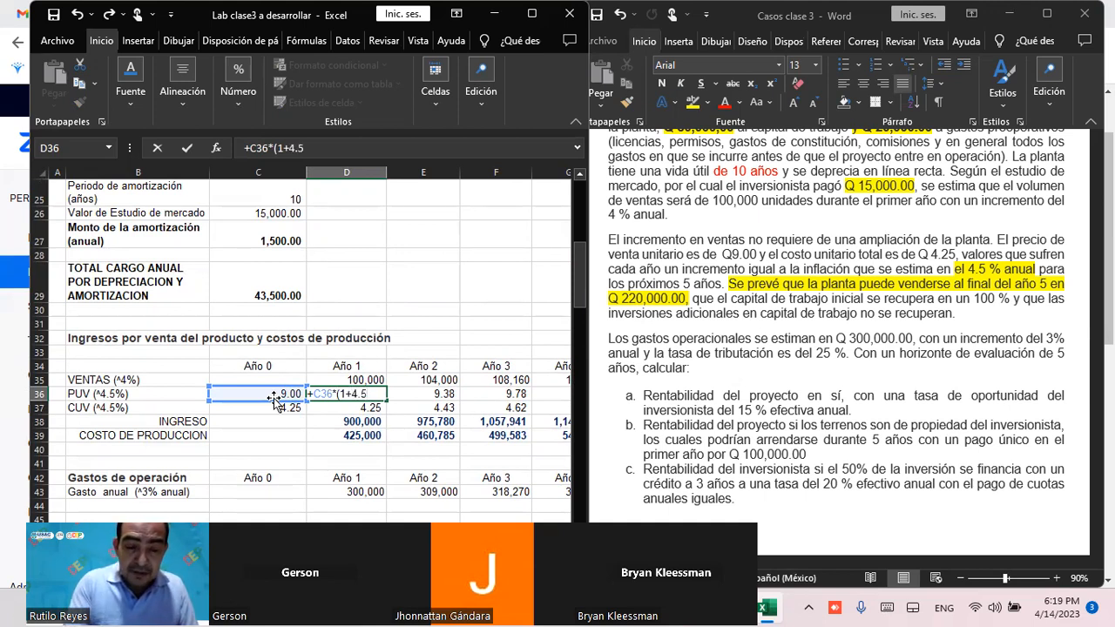
{"action": "type", "text": "%"}
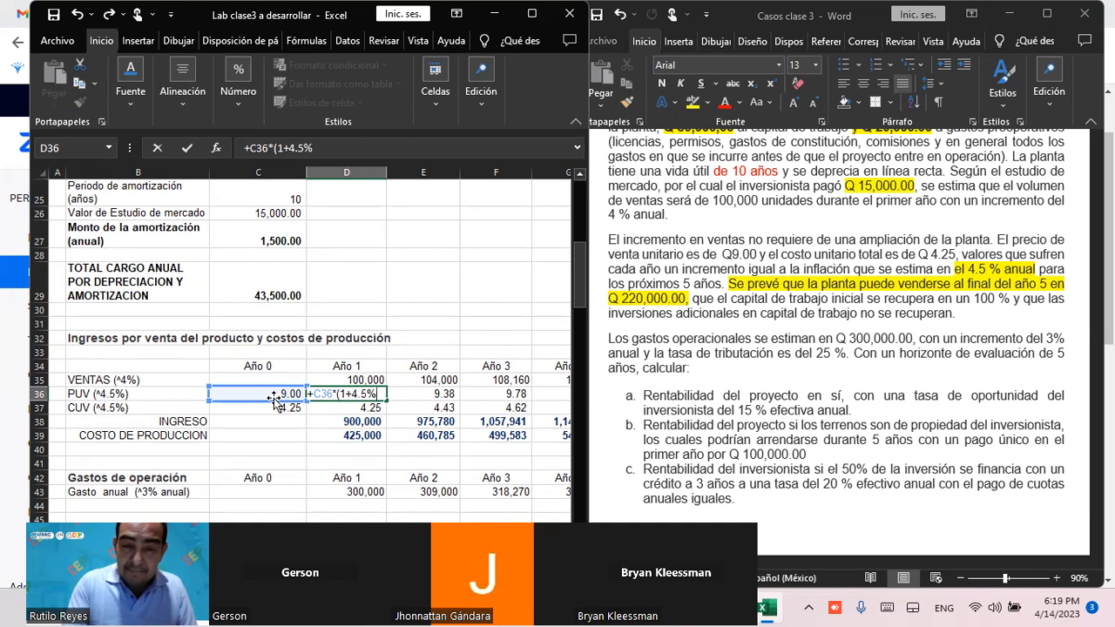
{"action": "type", "text": ")"}
{"action": "key", "text": "Return"}
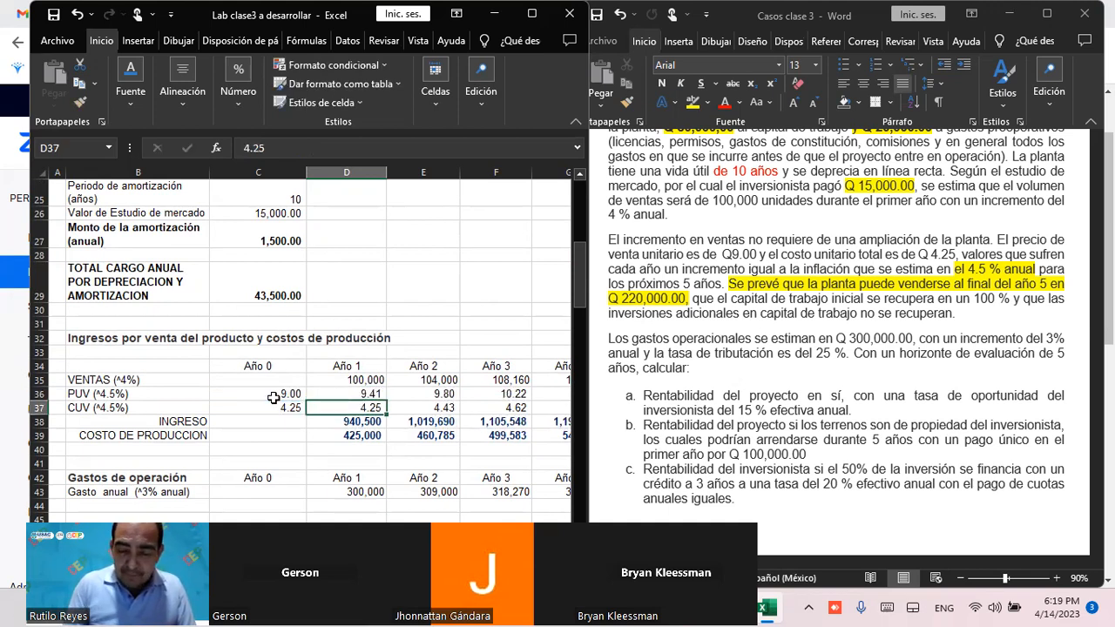
Copy the Año 1 PUV formula into the Año 1 CUV cell directly below it
{"action": "key", "text": "Up"}
{"action": "key", "text": "ctrl+c"}
{"action": "key", "text": "Down"}
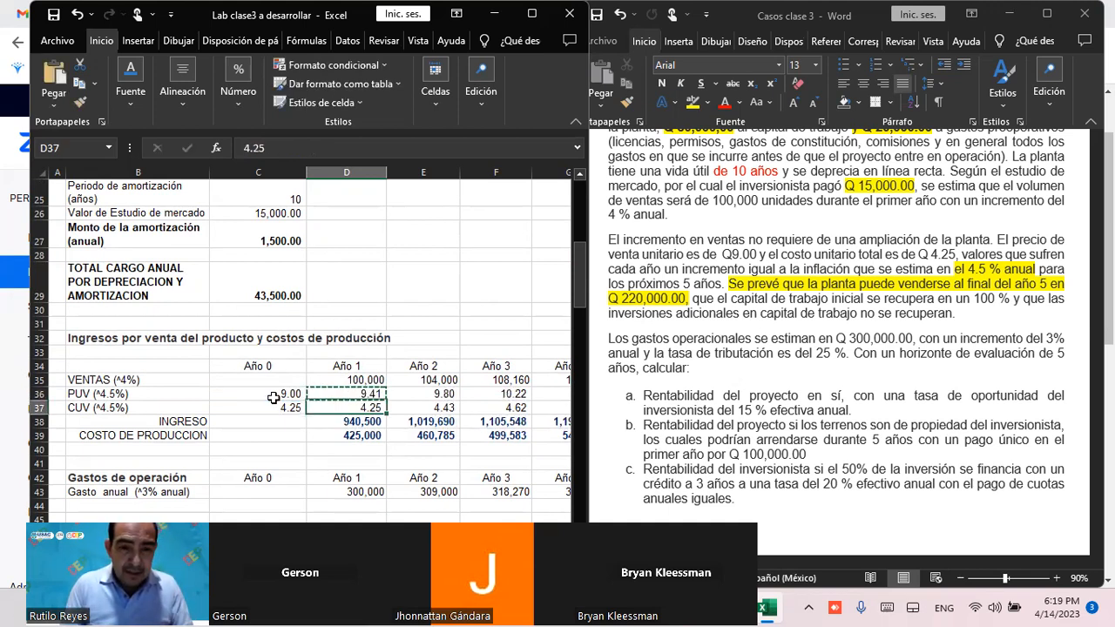
{"action": "key", "text": "ctrl+v"}
{"action": "key", "text": "Escape"}
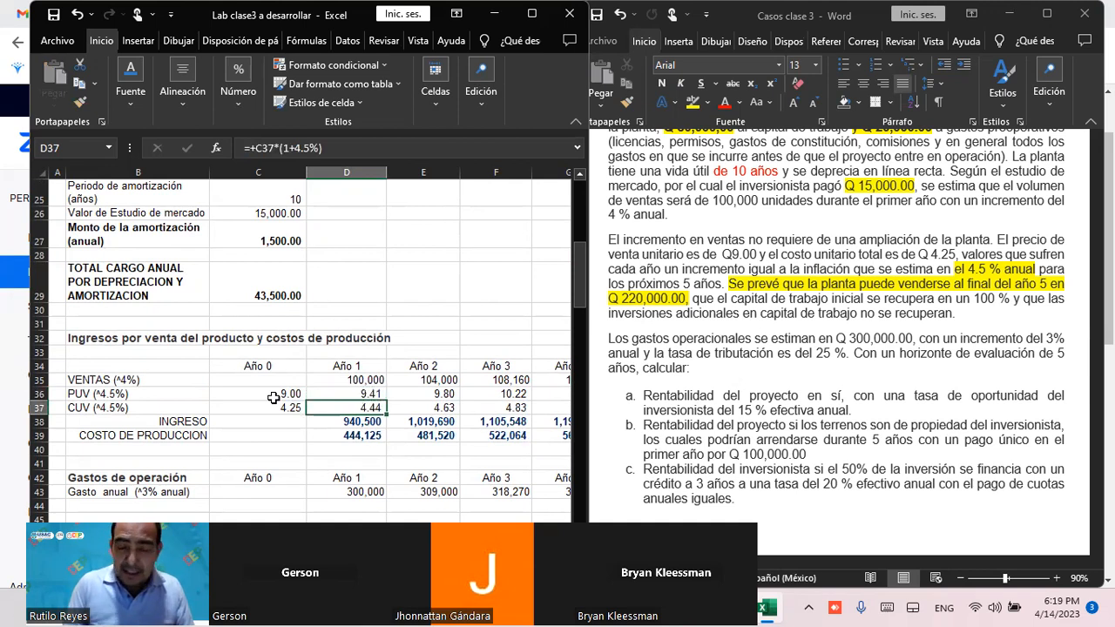
Enter 100000 as the Año 0 sales volume in the VENTAS row
{"action": "key", "text": "Up"}
{"action": "key", "text": "Up"}
{"action": "key", "text": "Up"}
{"action": "key", "text": "Up"}
{"action": "key", "text": "Up"}
{"action": "key", "text": "Up"}
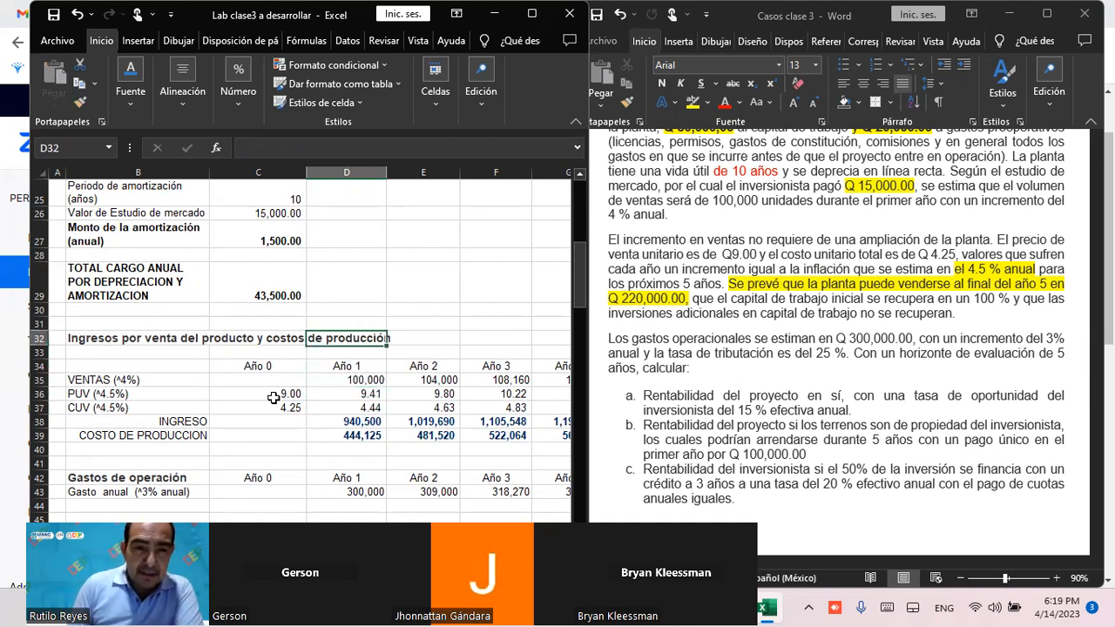
{"action": "scroll", "coordinate": [407, 441], "scroll_direction": "up", "scroll_amount": 3}
{"action": "scroll", "coordinate": [387, 439], "scroll_direction": "down", "scroll_amount": 3}
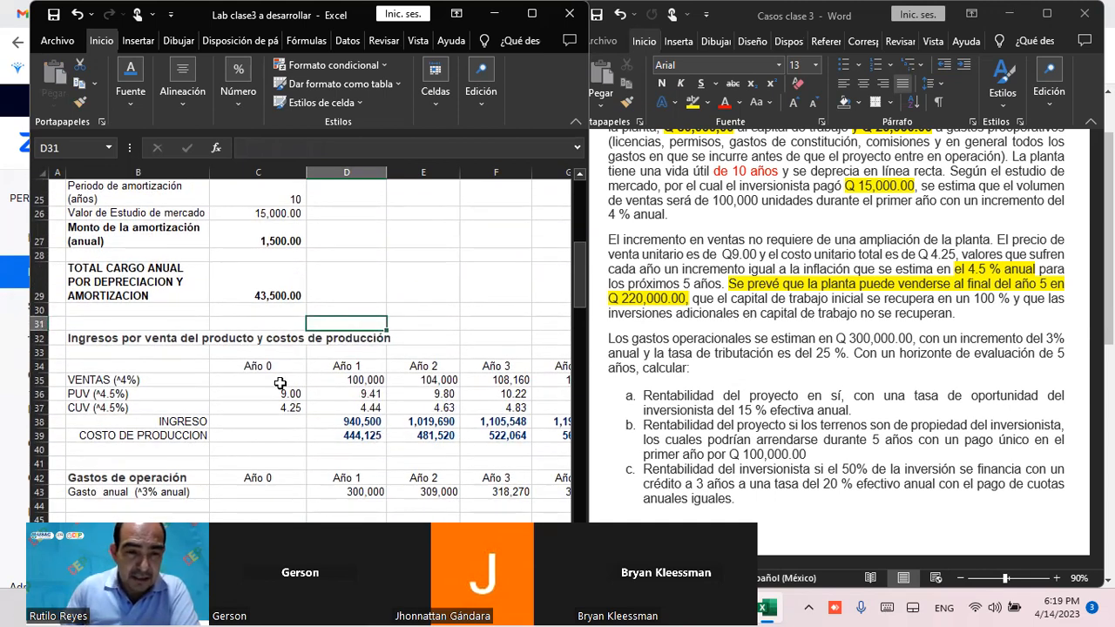
{"action": "left_click", "coordinate": [279, 383]}
{"action": "type", "text": "100"}
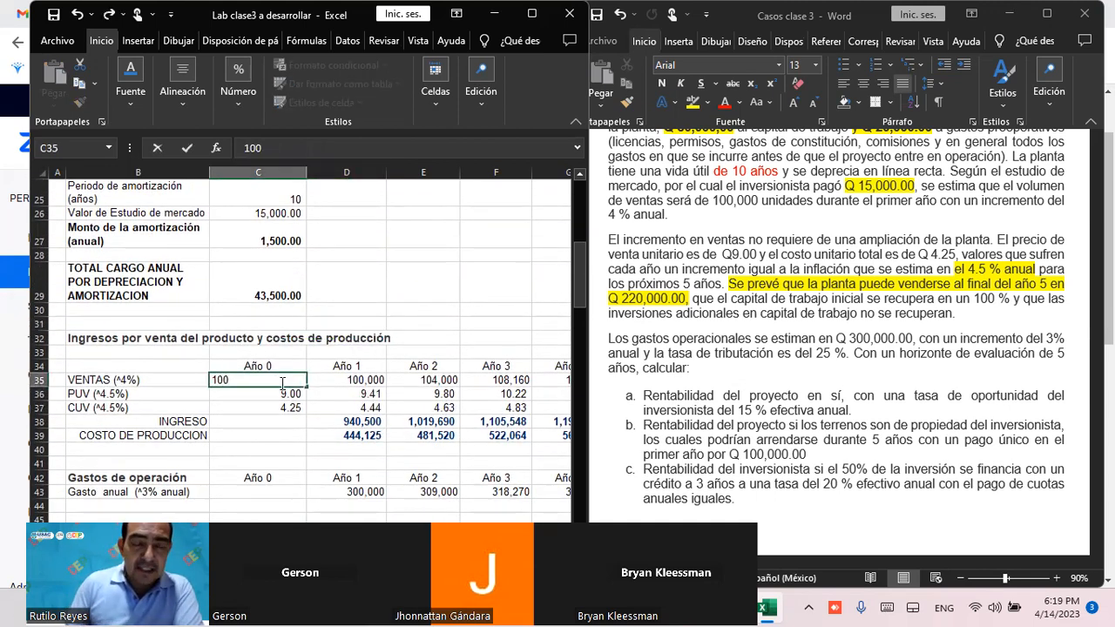
{"action": "type", "text": "0000"}
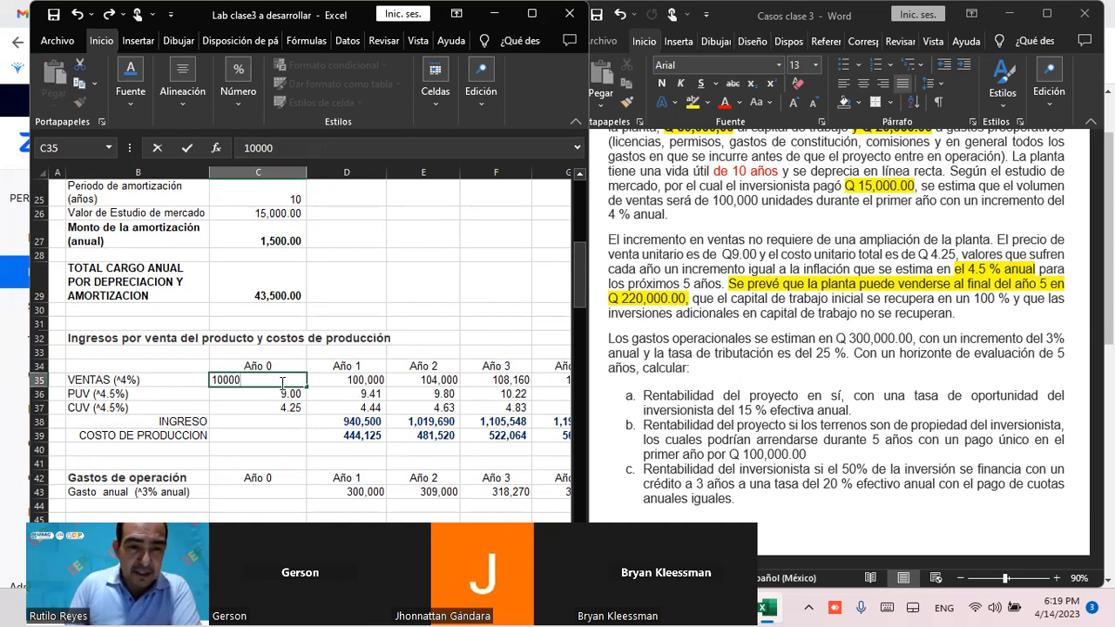
{"action": "key", "text": "Tab"}
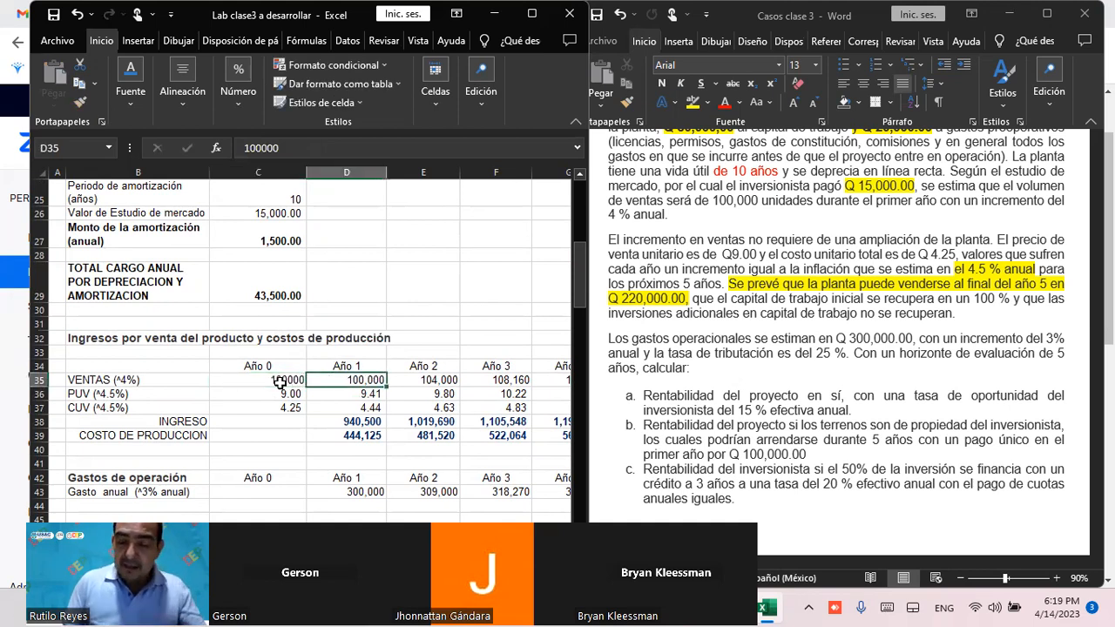
Replace the Año 1 VENTAS value with the formula +C35*(1+4%), based on the Año 0 volume
{"action": "type", "text": "+"}
{"action": "left_click", "coordinate": [283, 380]}
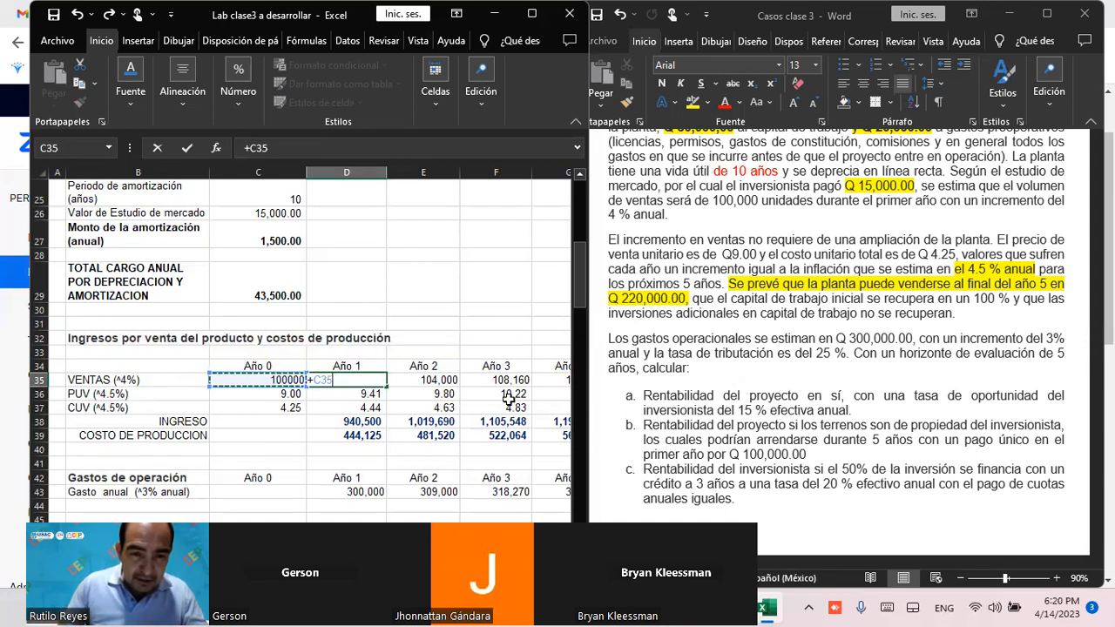
{"action": "type", "text": "*"}
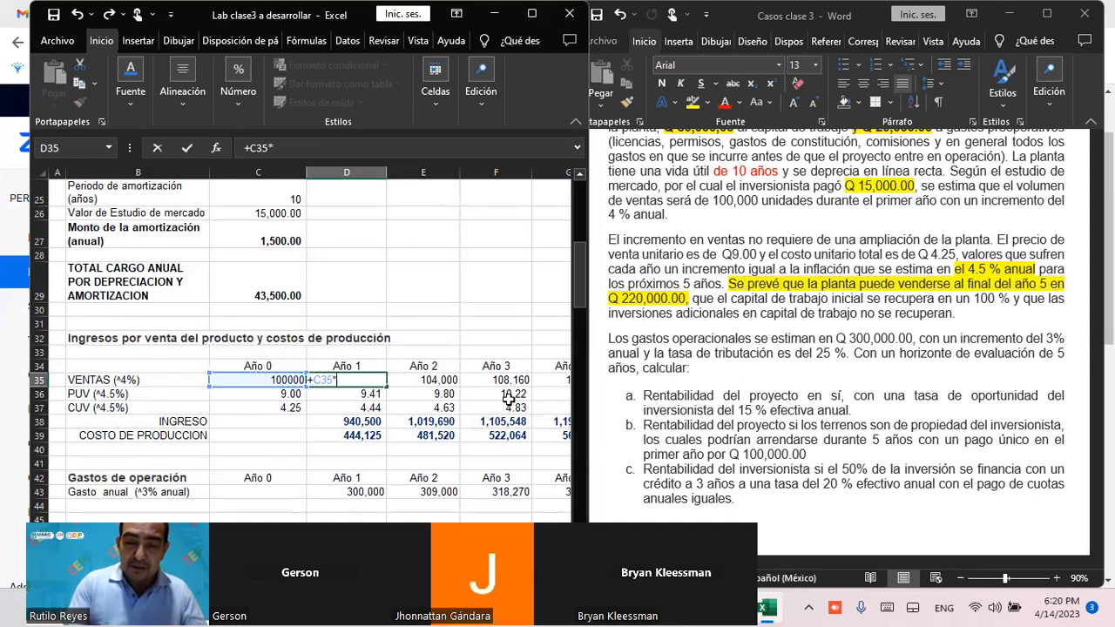
{"action": "type", "text": "(1+4"}
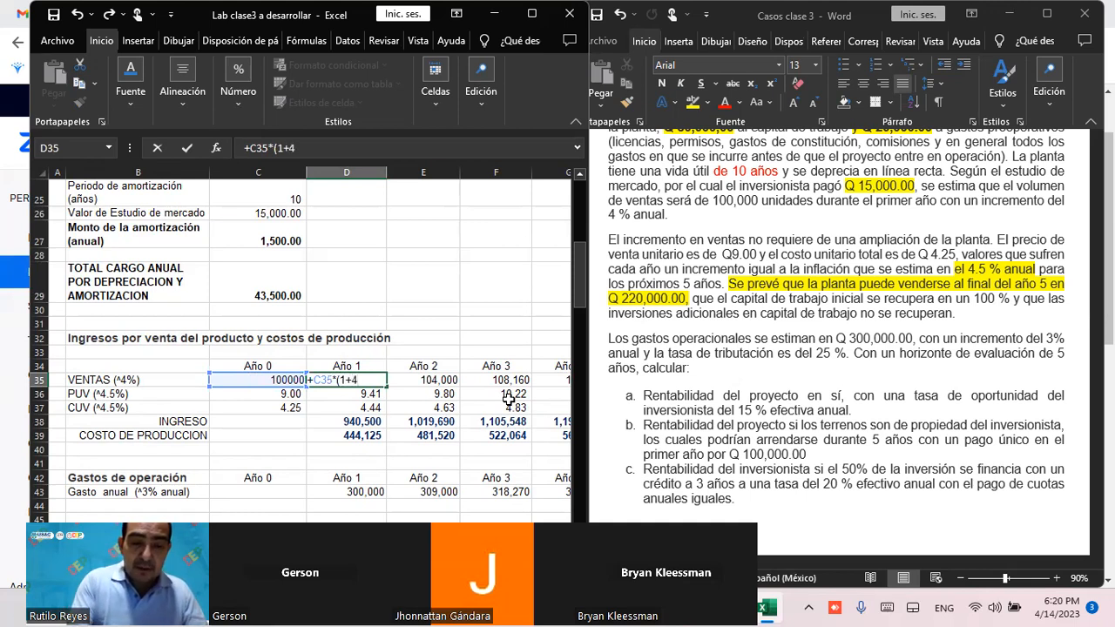
{"action": "type", "text": "%"}
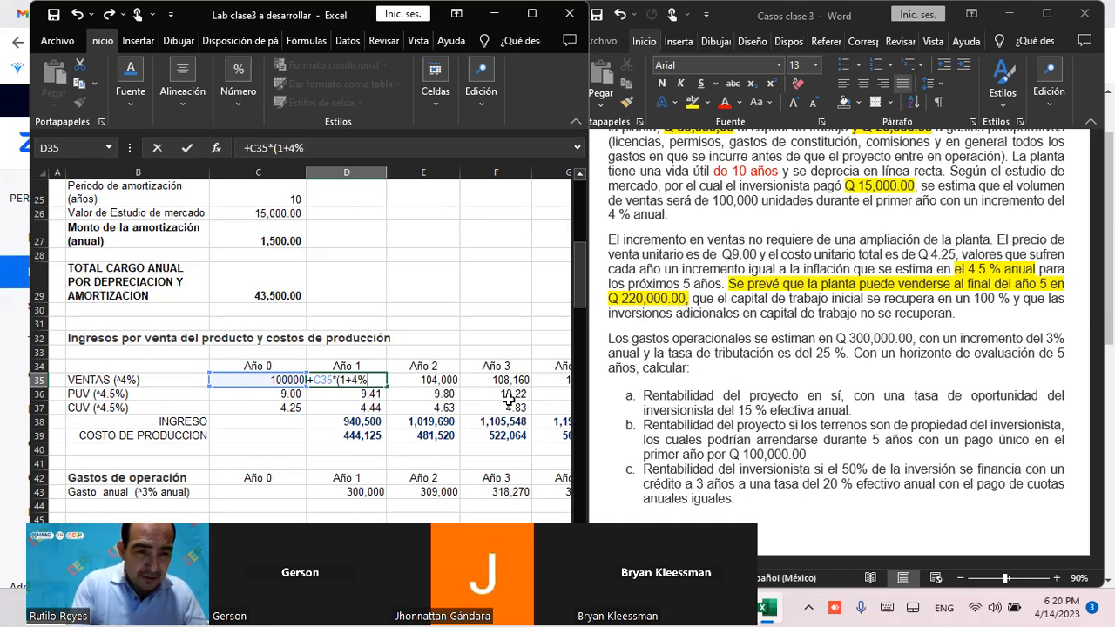
{"action": "type", "text": ")"}
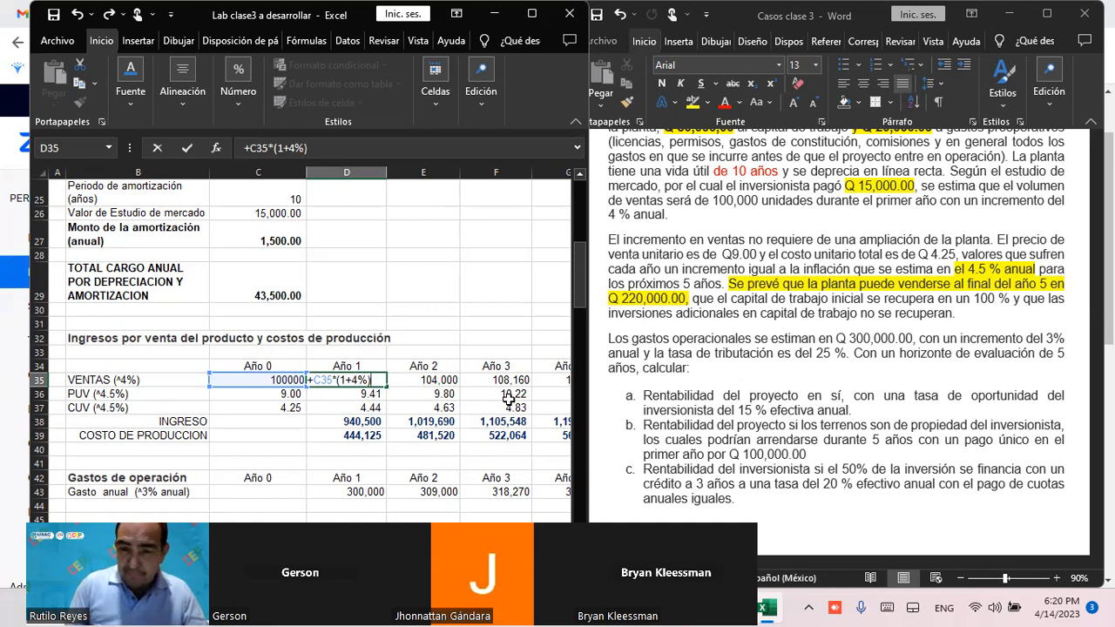
{"action": "key", "text": "Return"}
Examine the year 0 and year 1 rows of the Inversión en capital de trabajo table, including the year 1 CAP/ TRAB formula
{"action": "scroll", "coordinate": [347, 397], "scroll_direction": "down", "scroll_amount": 2}
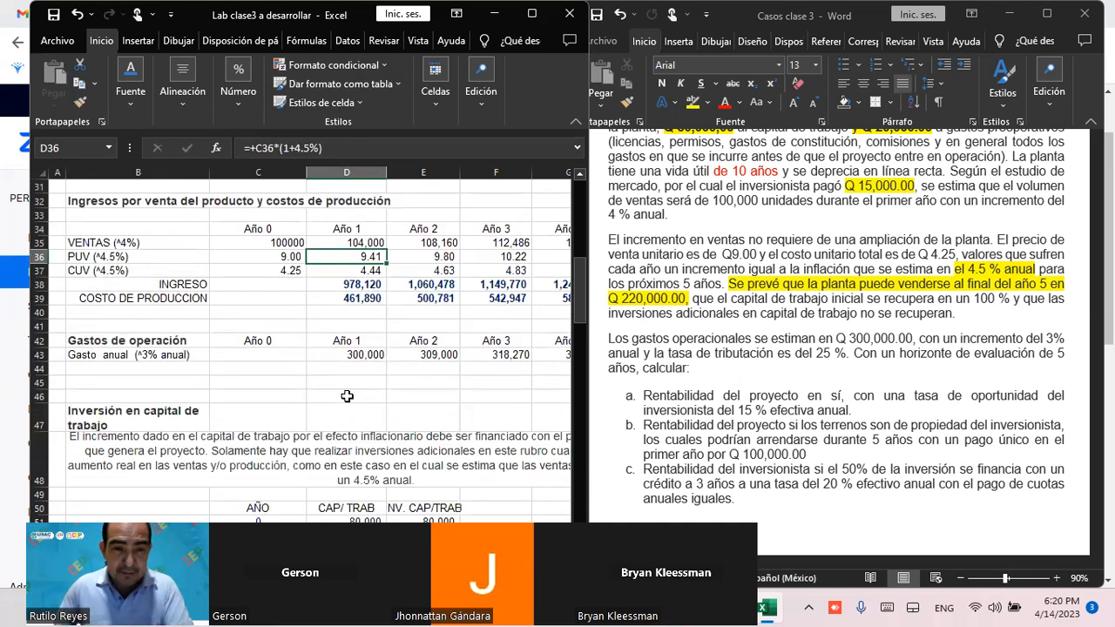
{"action": "scroll", "coordinate": [347, 397], "scroll_direction": "down", "scroll_amount": 5}
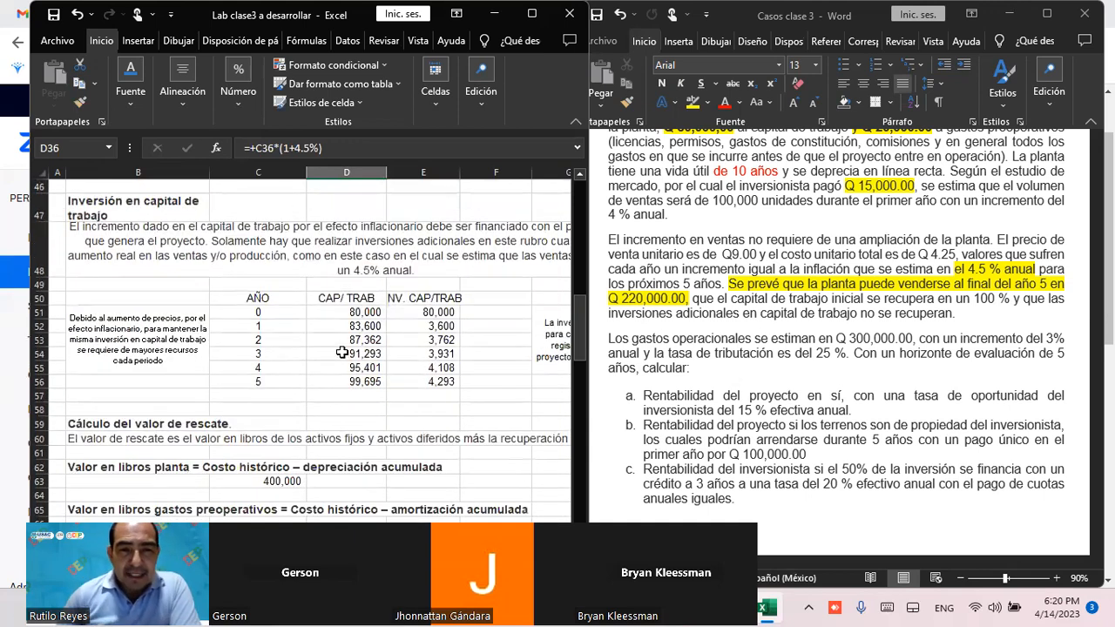
{"action": "left_click", "coordinate": [258, 313]}
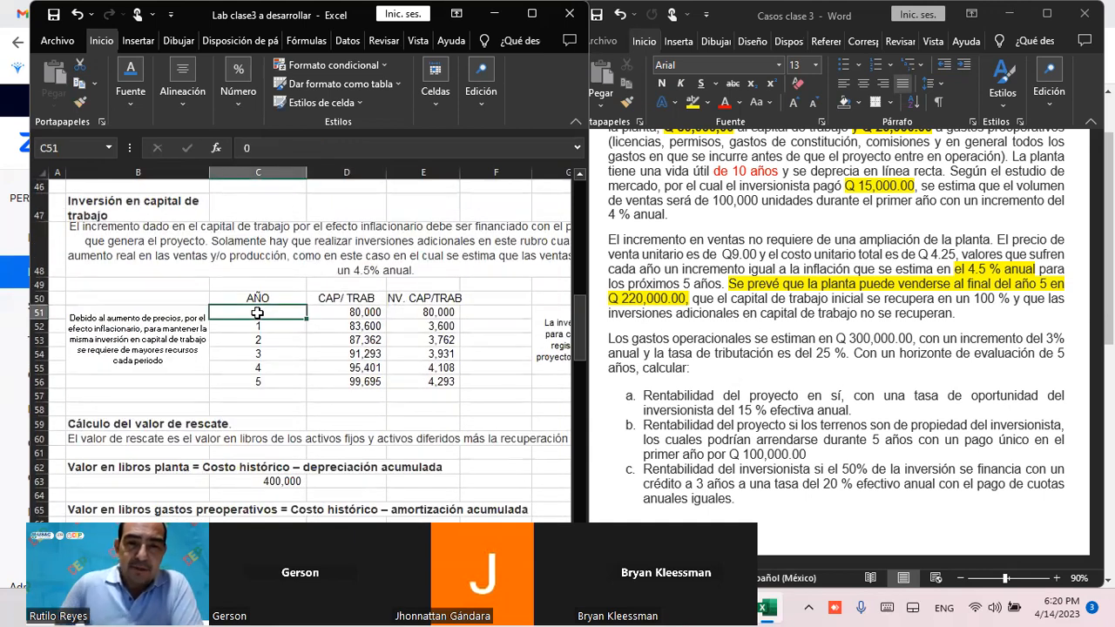
{"action": "left_click", "coordinate": [338, 311]}
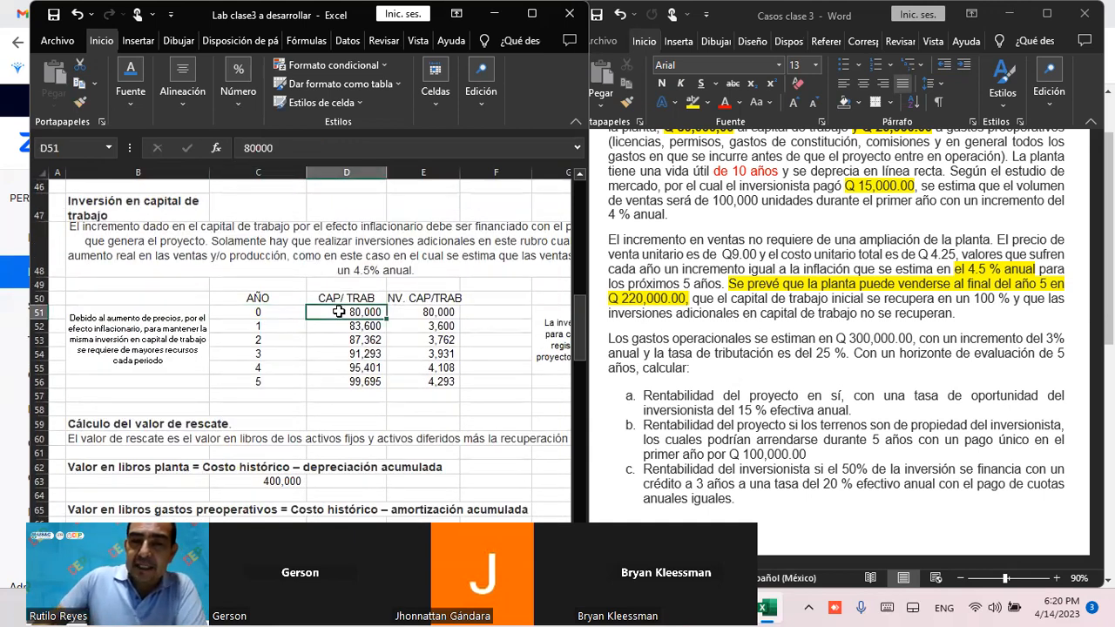
{"action": "left_click", "coordinate": [433, 310]}
{"action": "left_click", "coordinate": [267, 333]}
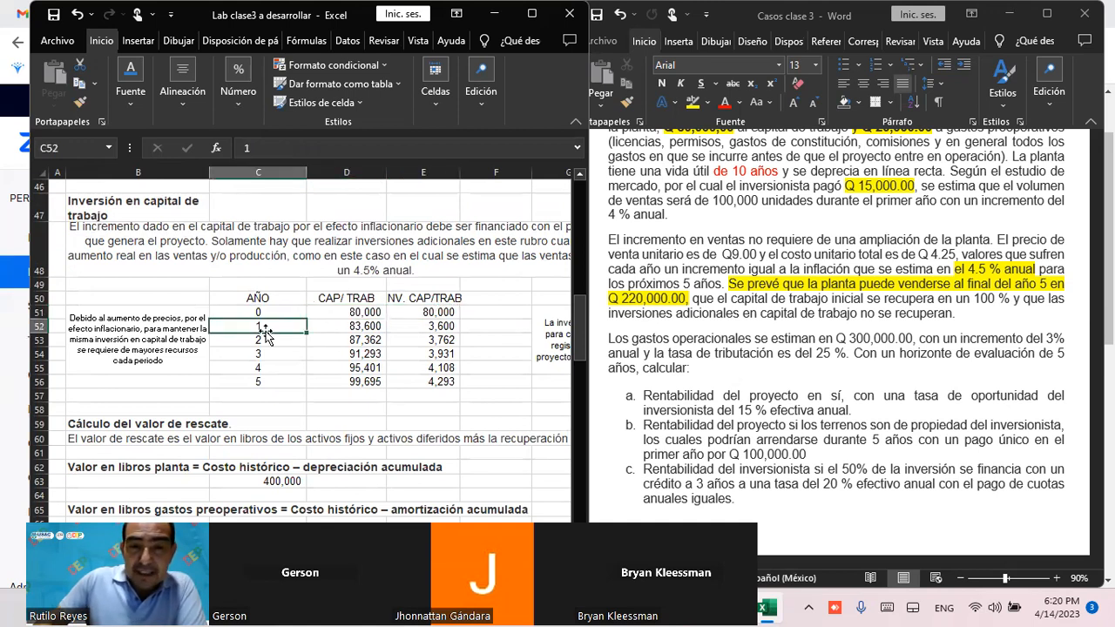
{"action": "left_click", "coordinate": [344, 327]}
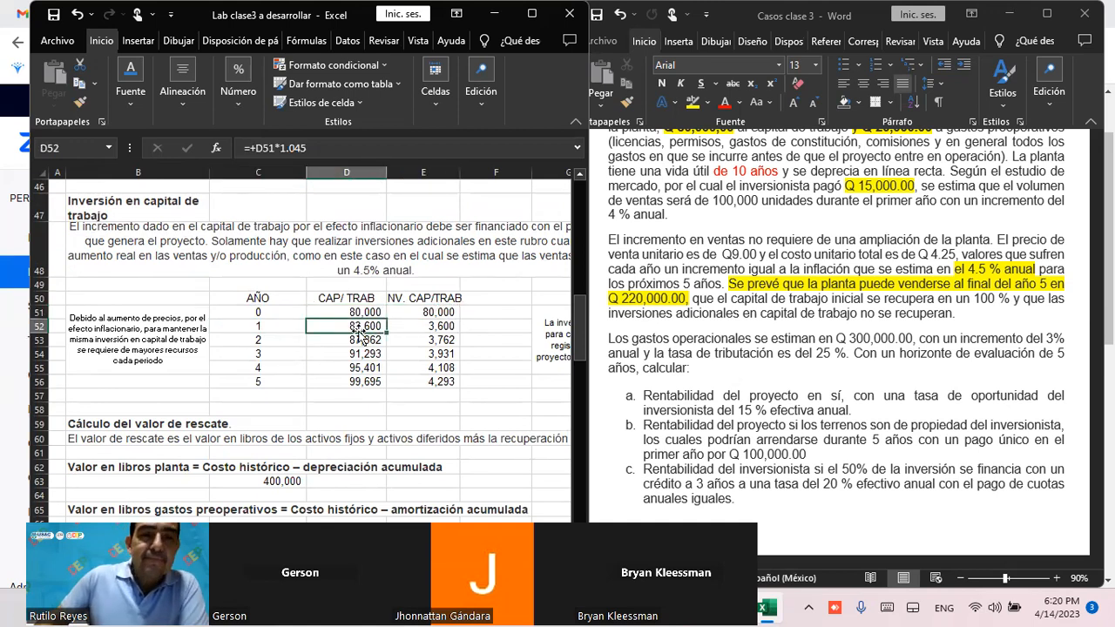
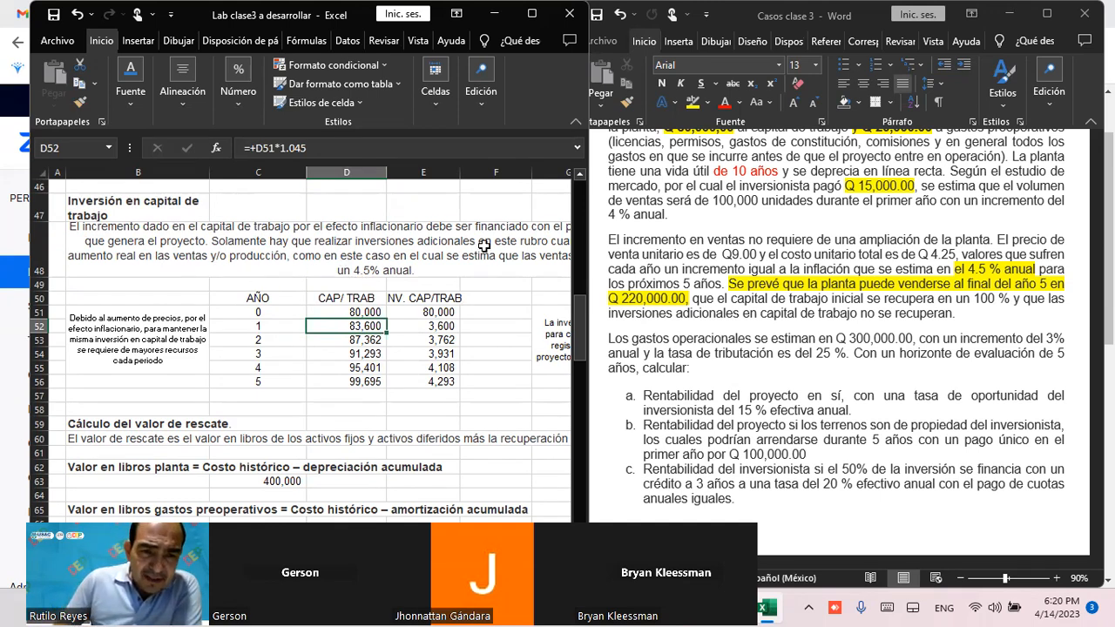
{"action": "left_click", "coordinate": [348, 314]}
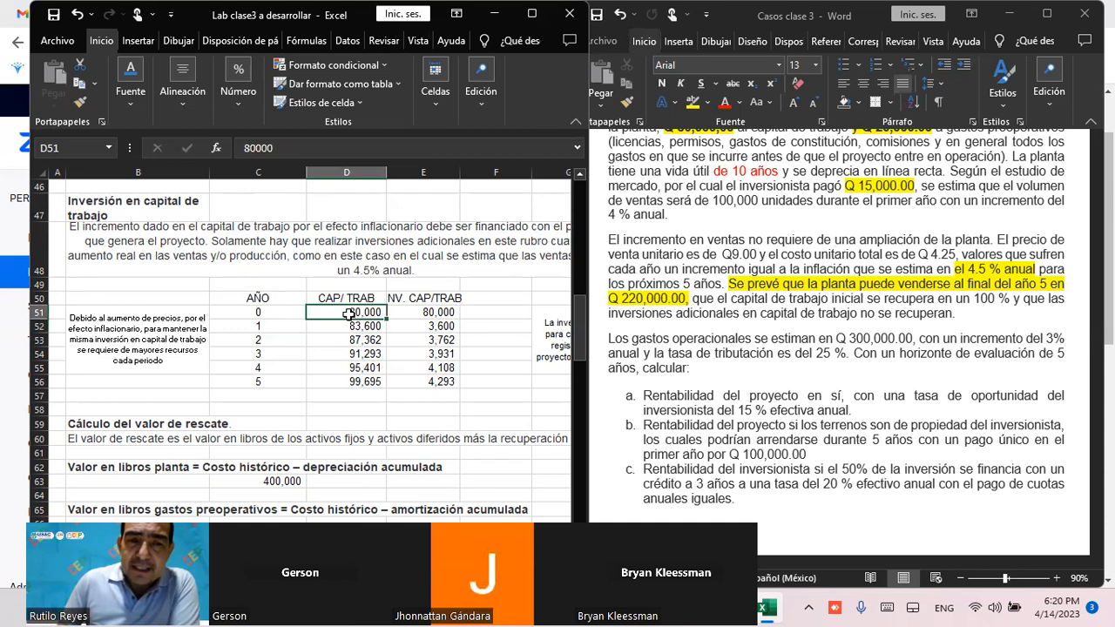
Examine the year 0 to 2 CAP/ TRAB cells, the explanatory note beside the table and the sales and expense rows above
{"action": "left_click", "coordinate": [348, 326]}
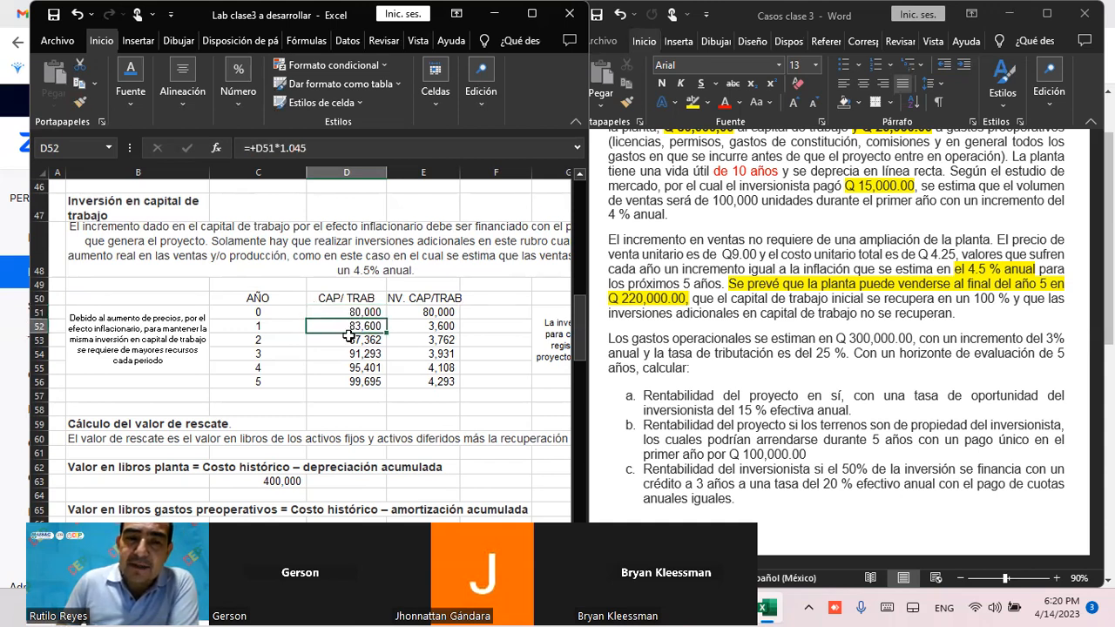
{"action": "left_click", "coordinate": [350, 339]}
{"action": "left_click", "coordinate": [341, 324]}
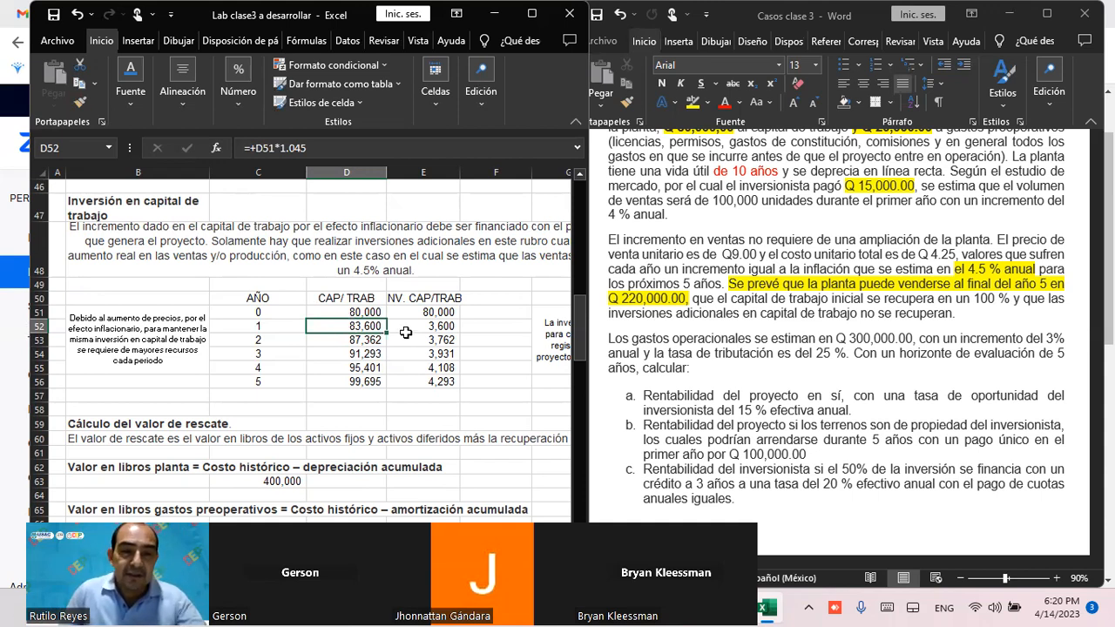
{"action": "left_click", "coordinate": [338, 338]}
{"action": "left_click", "coordinate": [336, 325]}
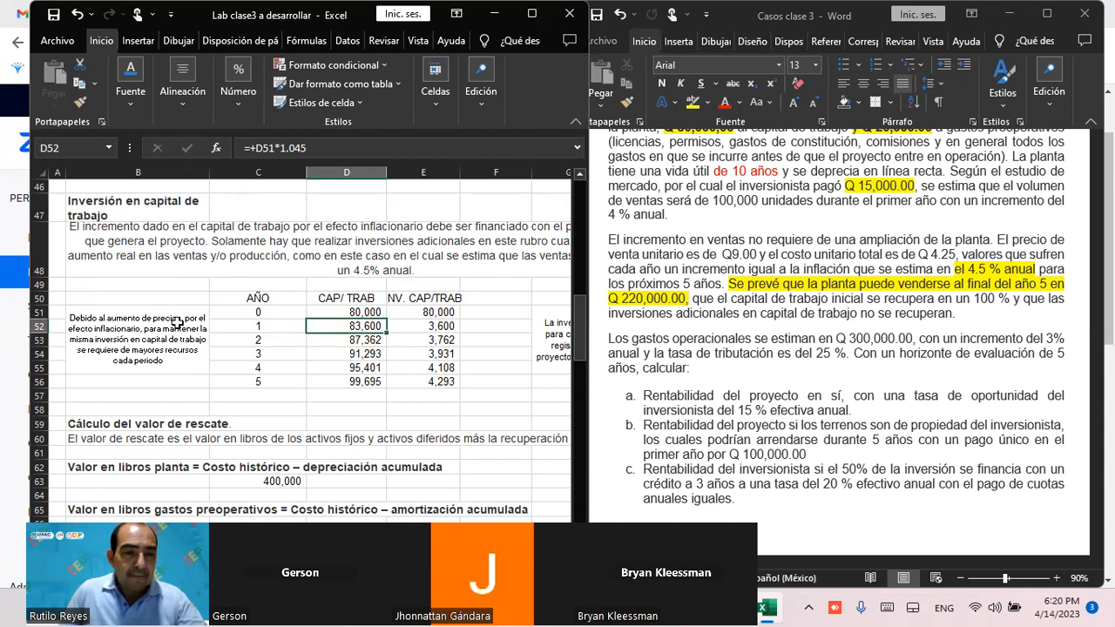
{"action": "left_click", "coordinate": [150, 328]}
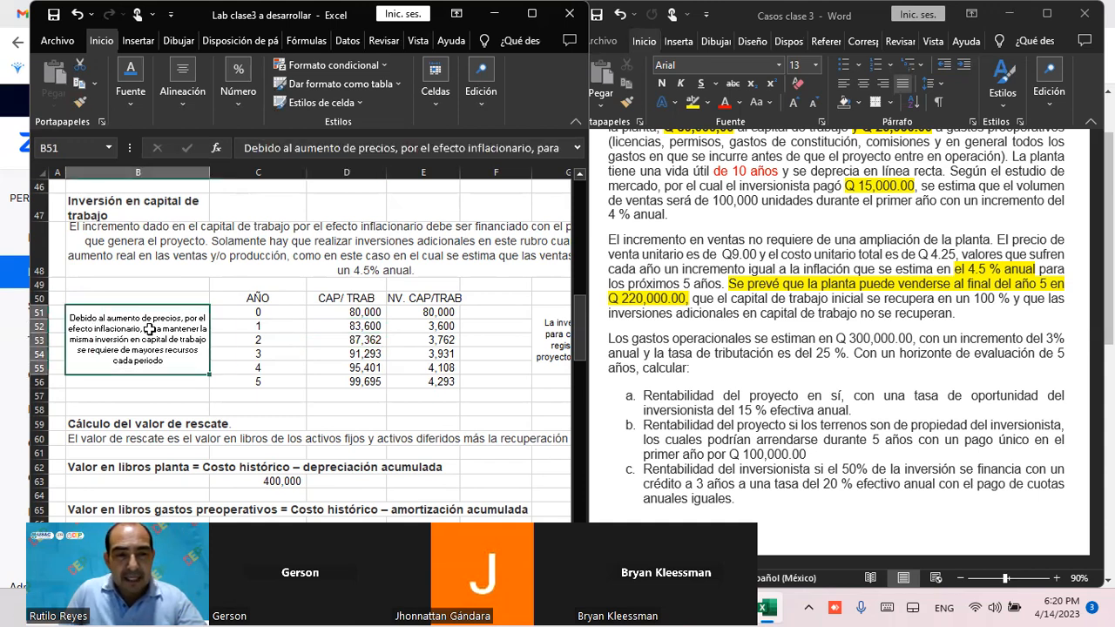
{"action": "left_click", "coordinate": [354, 325]}
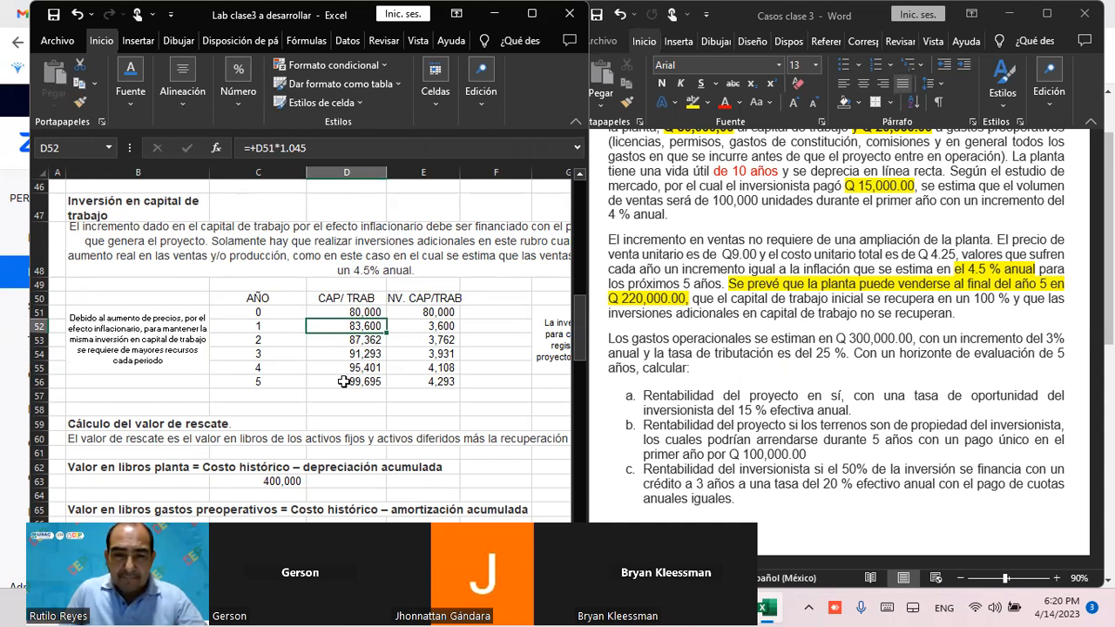
{"action": "scroll", "coordinate": [266, 282], "scroll_direction": "up", "scroll_amount": 4}
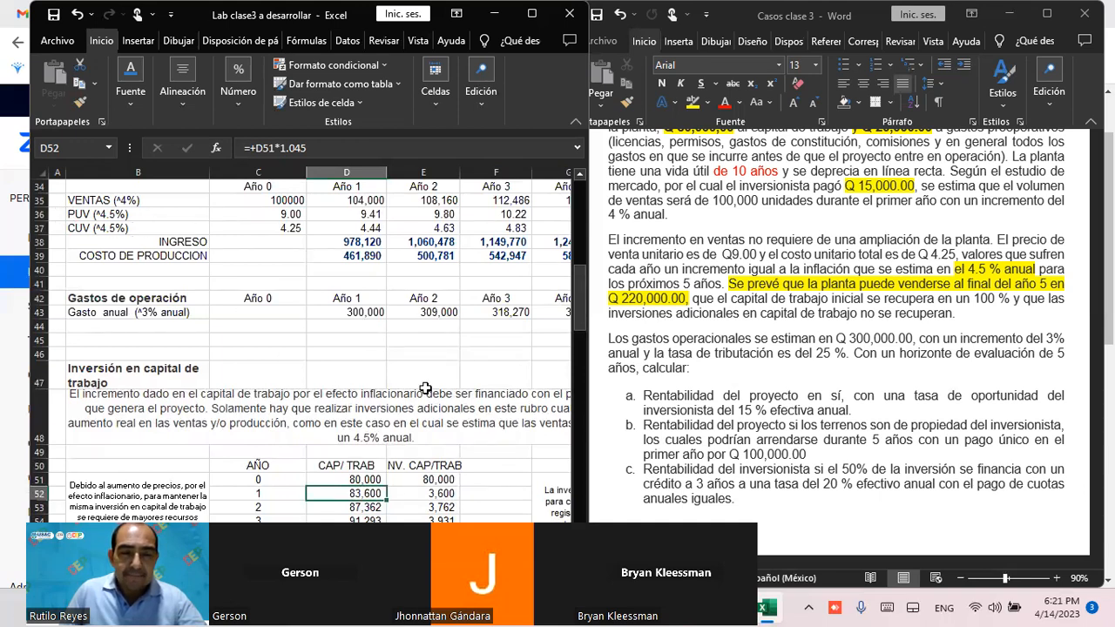
{"action": "scroll", "coordinate": [425, 390], "scroll_direction": "down", "scroll_amount": 3}
Rewrite the year 1 CAP/ TRAB formula as =+D51*(1+4.5%), growing the year 0 working capital
{"action": "left_click", "coordinate": [362, 353]}
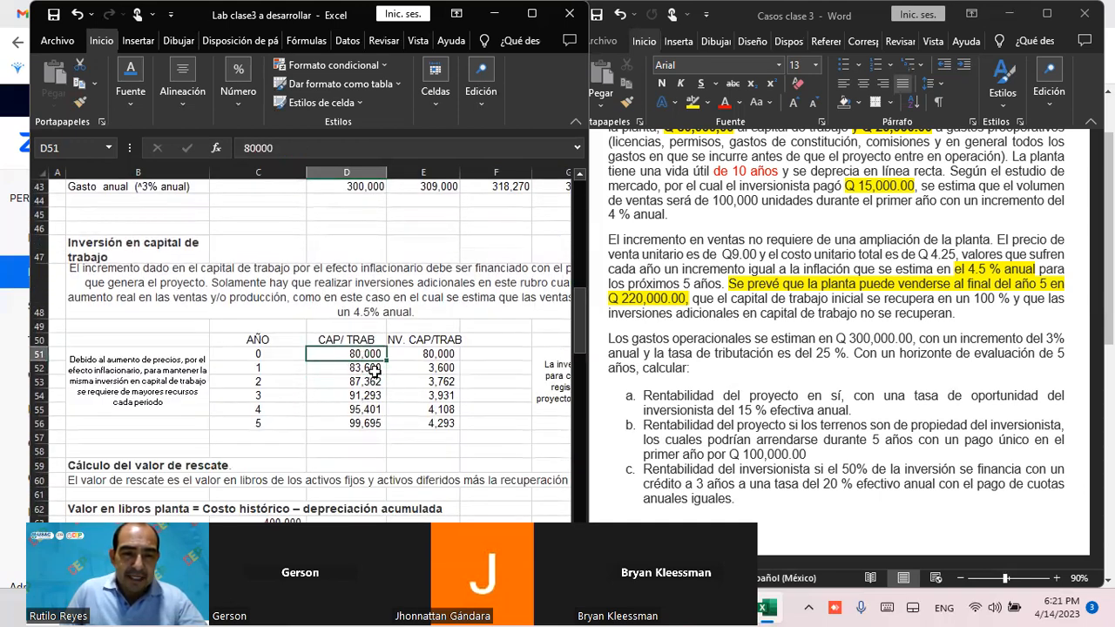
{"action": "left_click", "coordinate": [362, 368]}
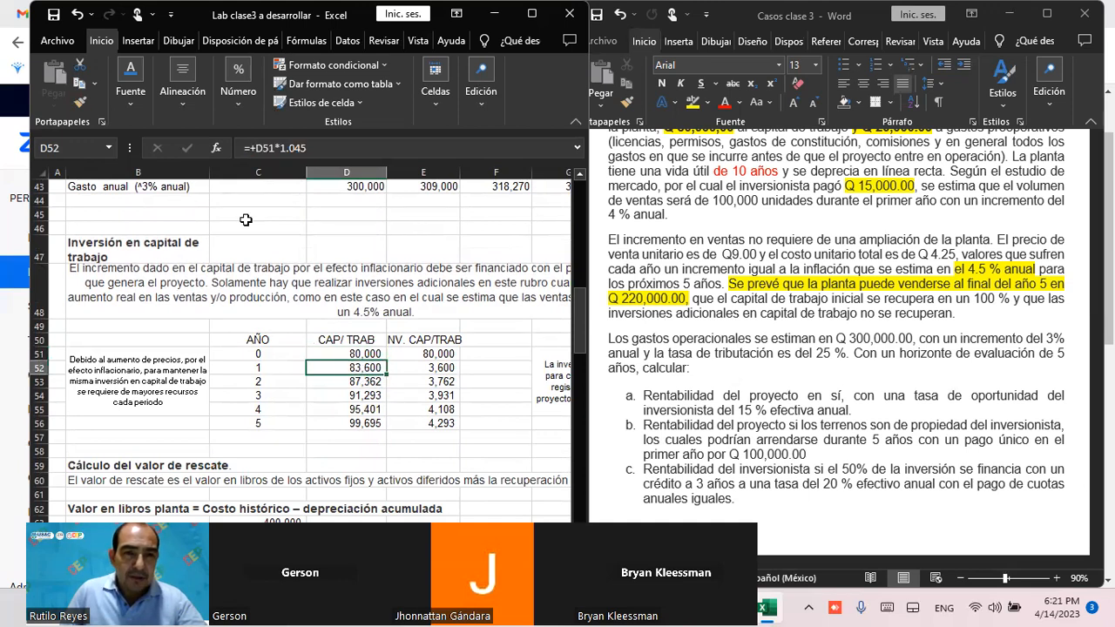
{"action": "double_click", "coordinate": [340, 368]}
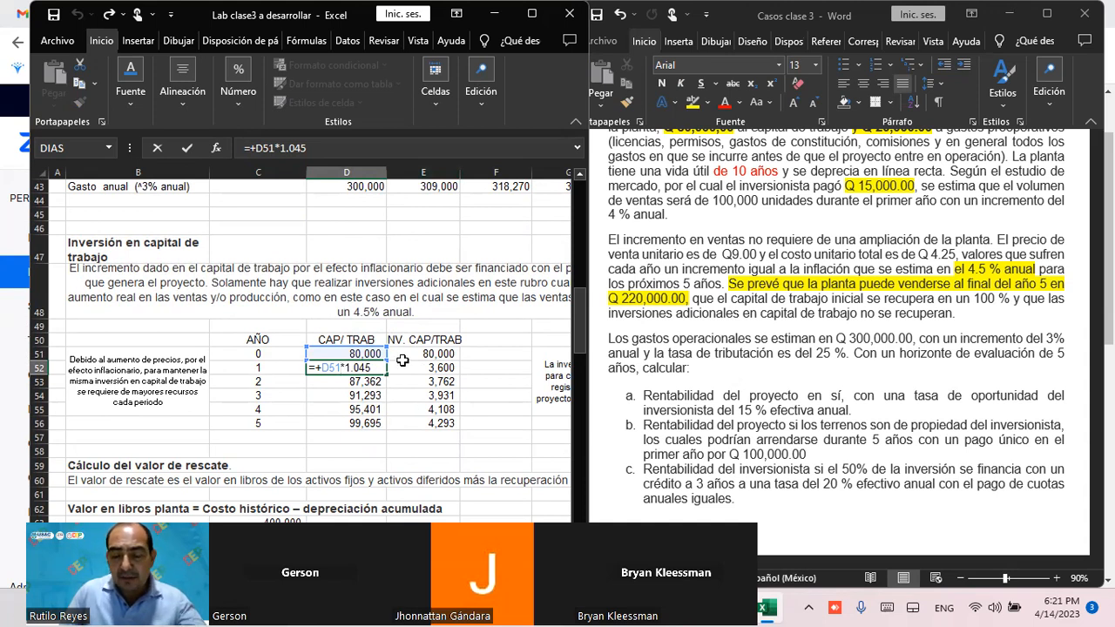
{"action": "key", "text": "Left"}
{"action": "key", "text": "Left"}
{"action": "key", "text": "Left"}
{"action": "key", "text": "Left"}
{"action": "key", "text": "Left"}
{"action": "type", "text": "(1"}
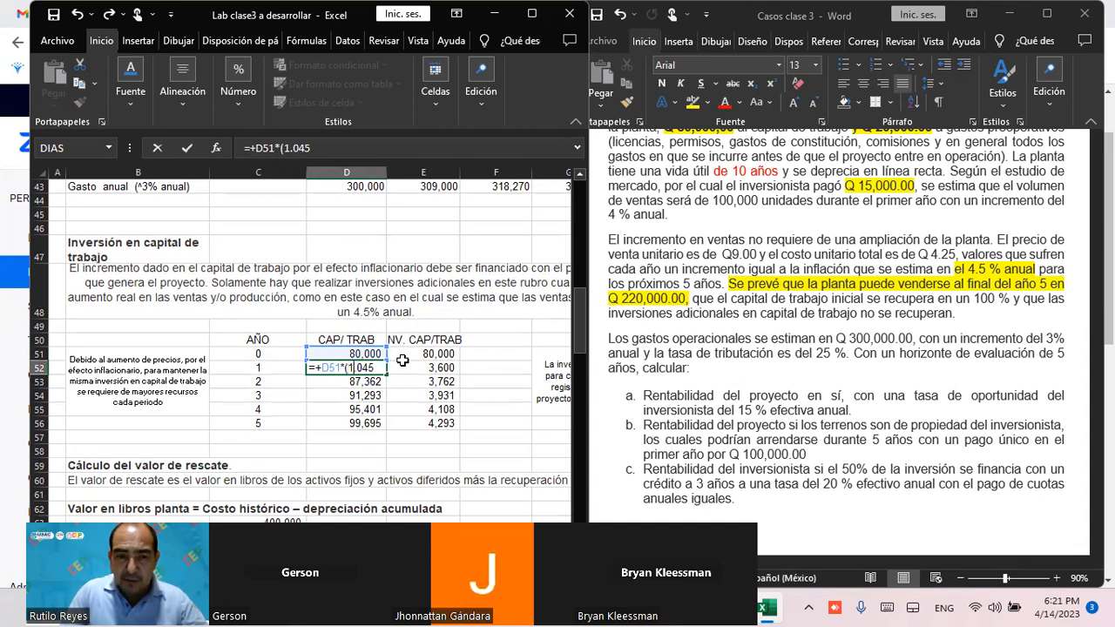
{"action": "type", "text": "+4.5"}
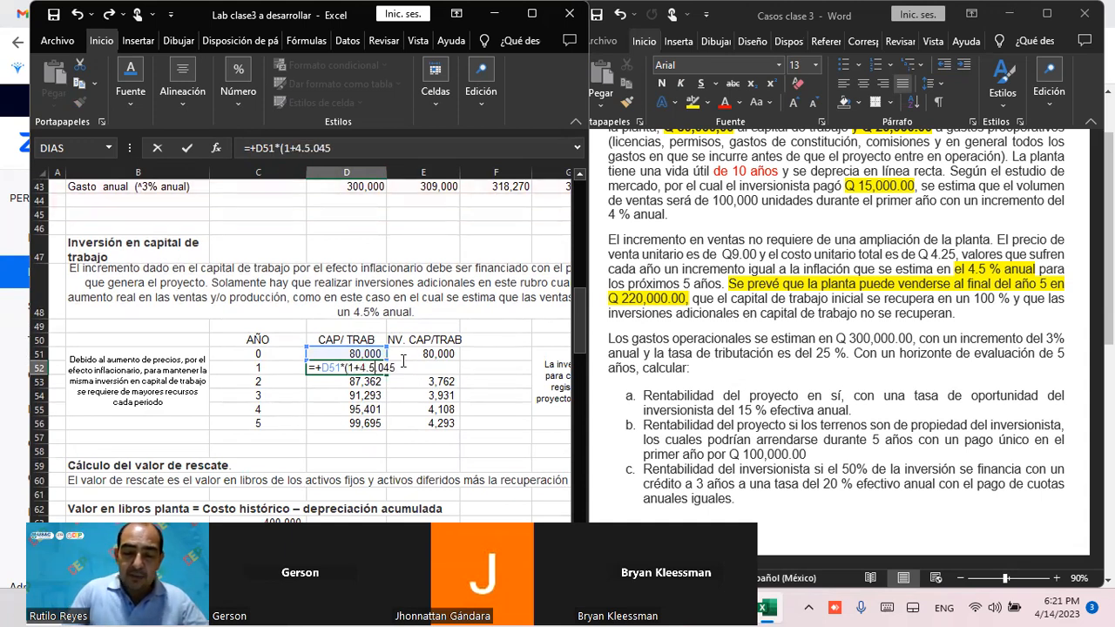
{"action": "type", "text": "%"}
{"action": "key", "text": "Delete"}
{"action": "key", "text": "Delete"}
{"action": "key", "text": "Delete"}
{"action": "key", "text": "Delete"}
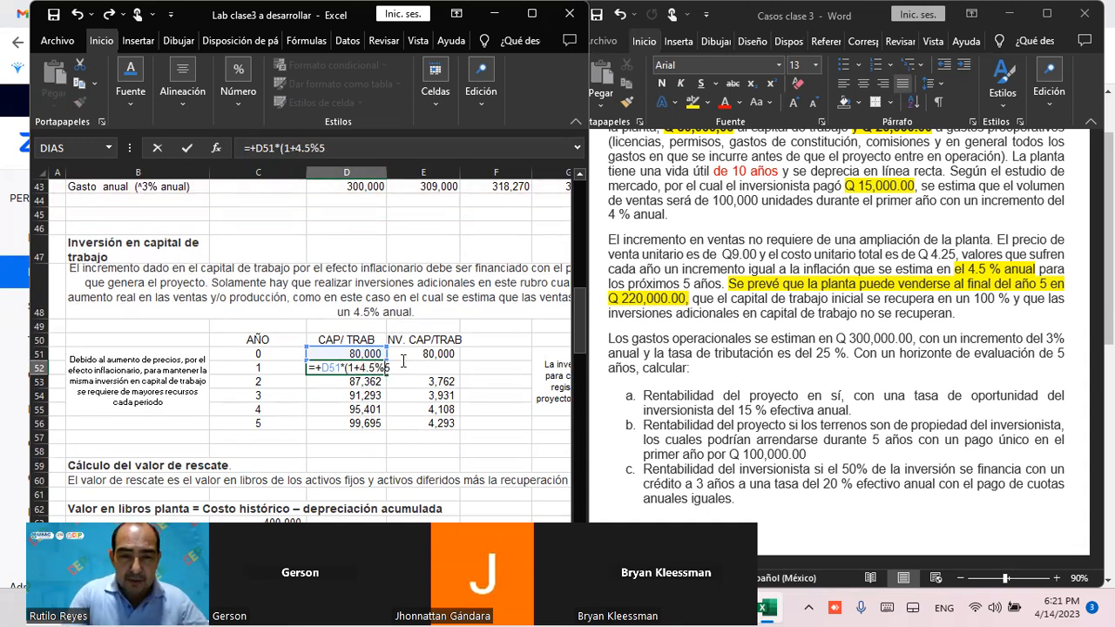
{"action": "type", "text": ")"}
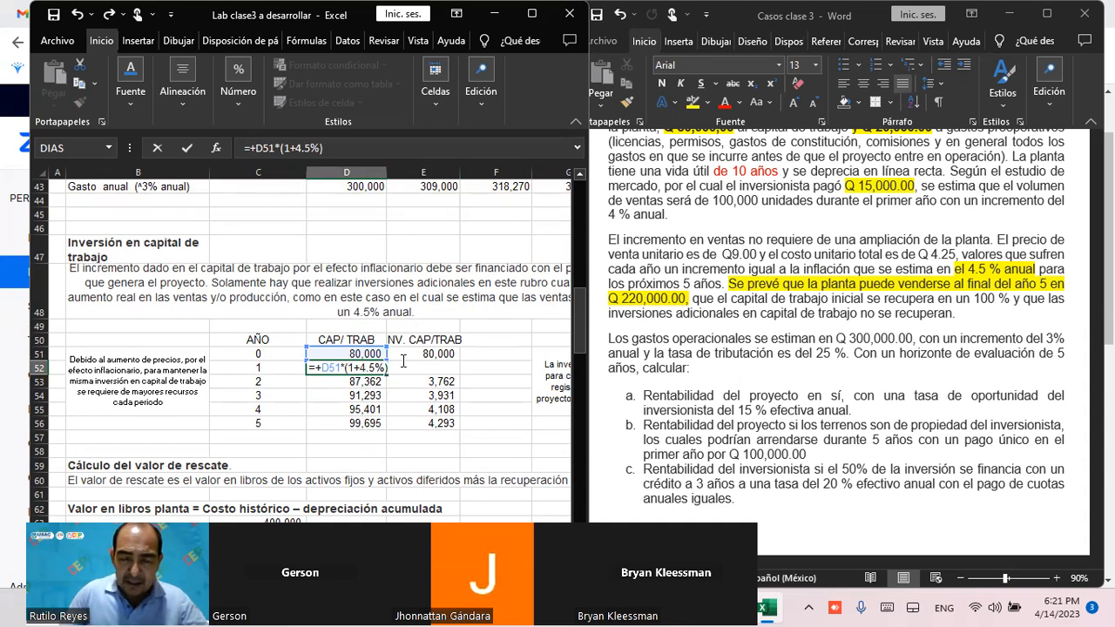
{"action": "key", "text": "Return"}
{"action": "key", "text": "Up"}
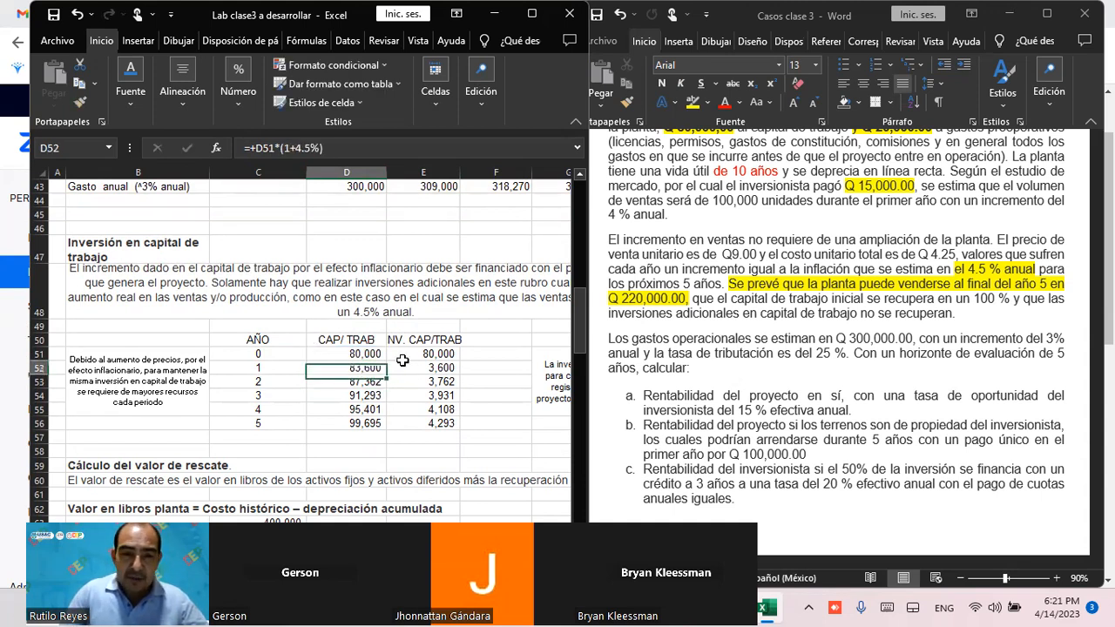
Copy the year 1 CAP/ TRAB formula into the cells for years 2 through 5
{"action": "key", "text": "ctrl+c"}
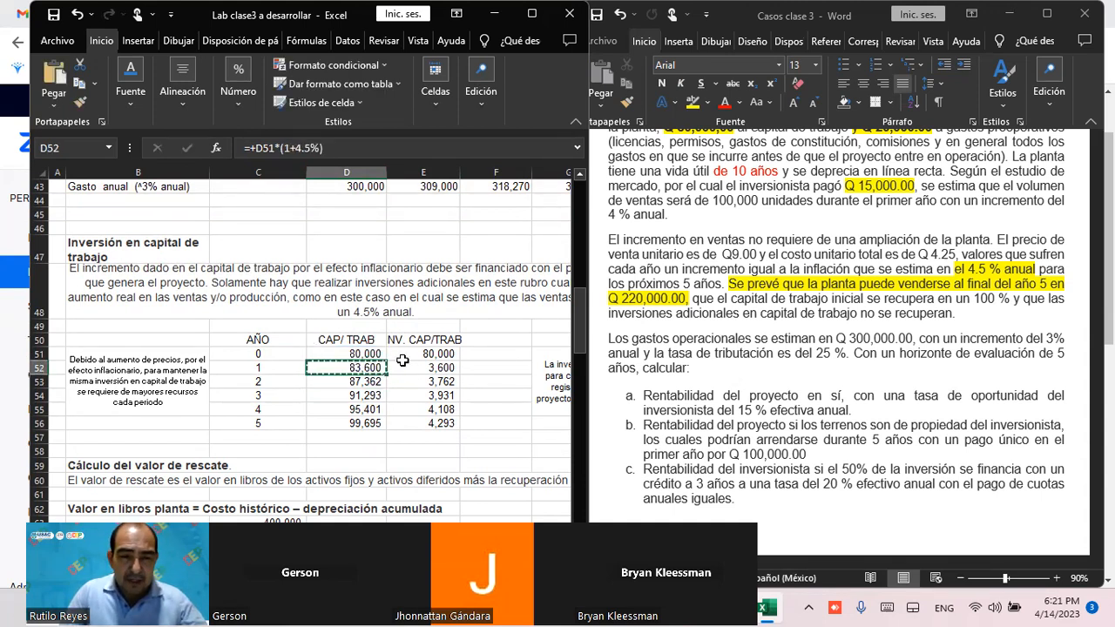
{"action": "key", "text": "Escape"}
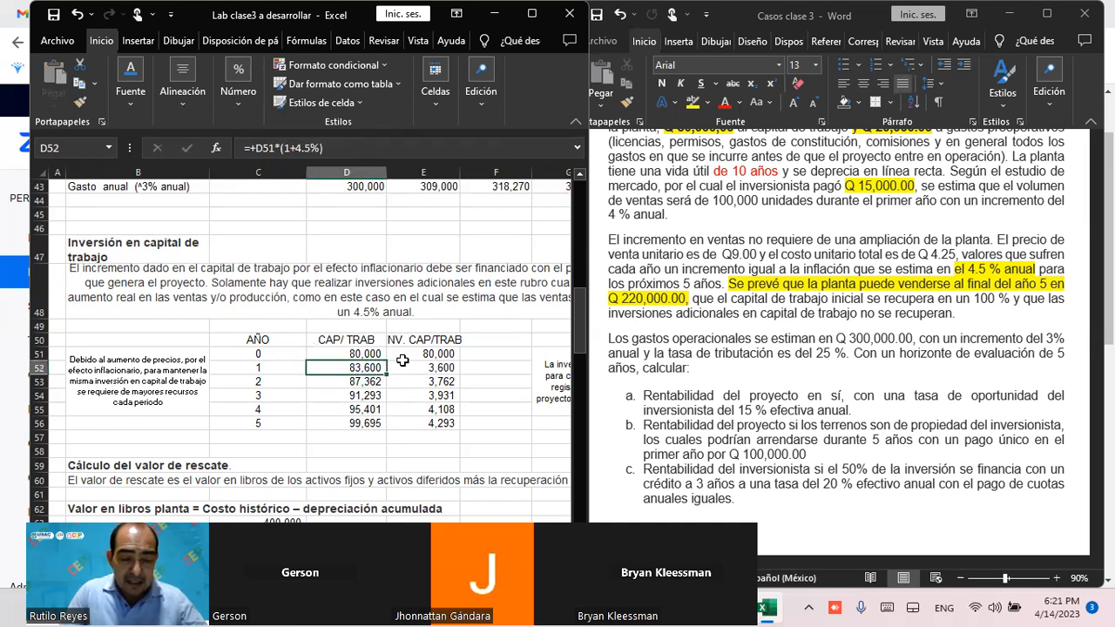
{"action": "key", "text": "ctrl+c"}
{"action": "key", "text": "Down"}
{"action": "key", "text": "shift+Down"}
{"action": "key", "text": "shift+Down"}
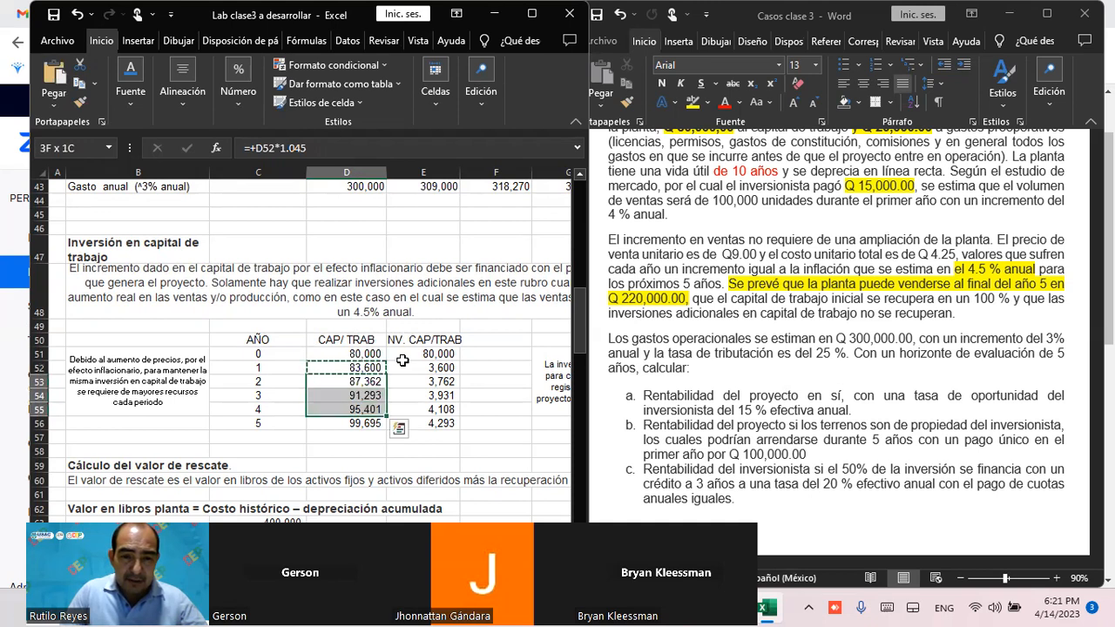
{"action": "key", "text": "shift+Down"}
{"action": "key", "text": "Return"}
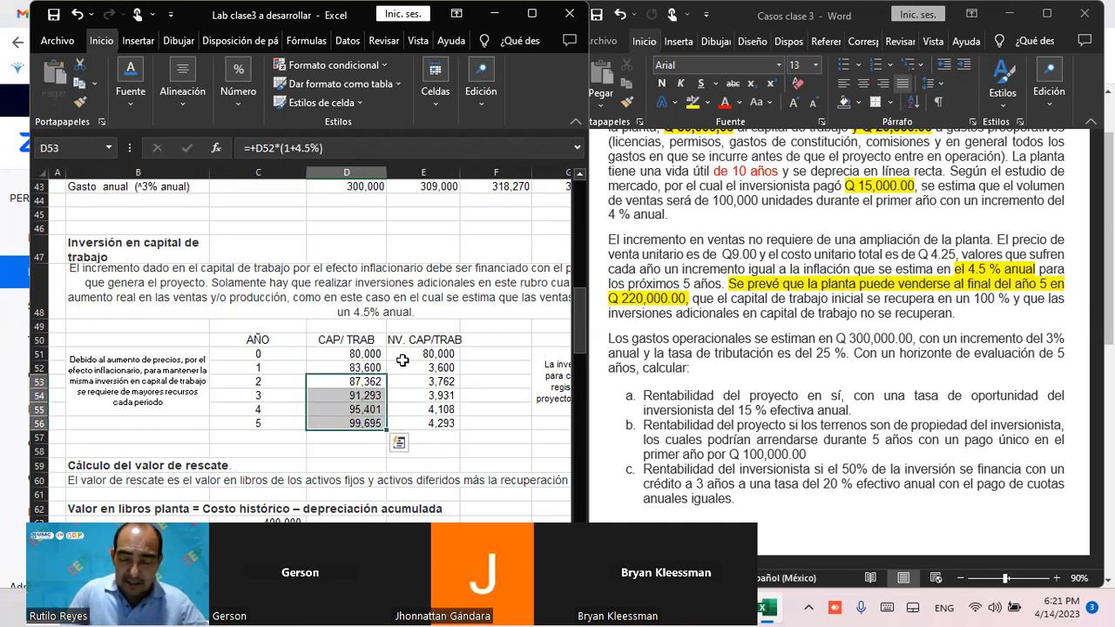
Check the cell references in the CAP/ TRAB formulas for years 2 through 5, and the year 0 investment value
{"action": "key", "text": "Down"}
{"action": "key", "text": "Up"}
{"action": "key", "text": "Up"}
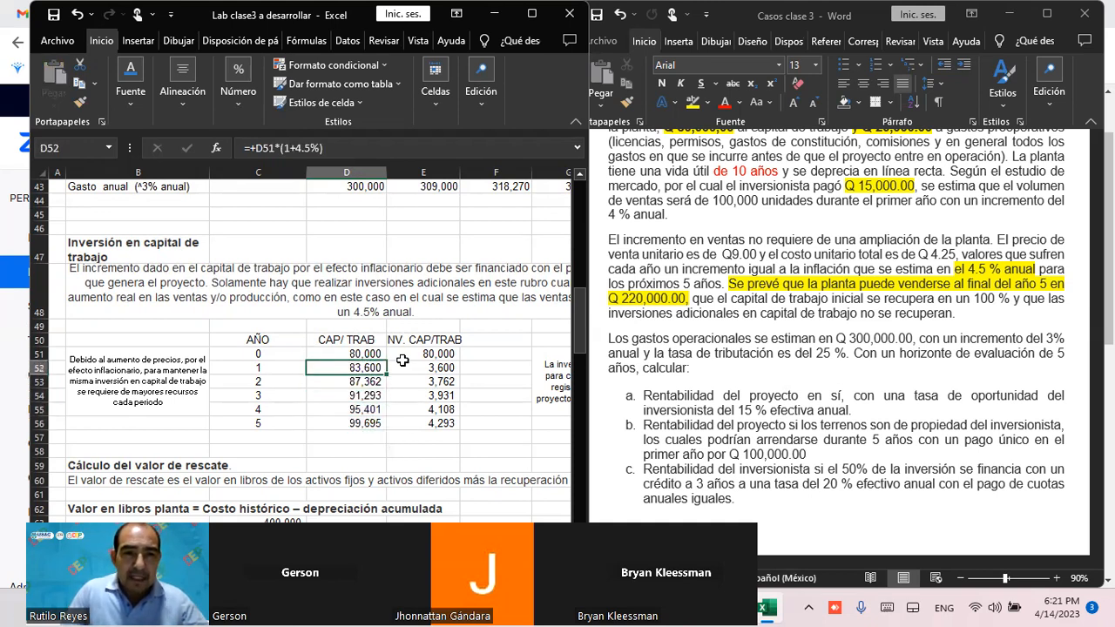
{"action": "key", "text": "Down"}
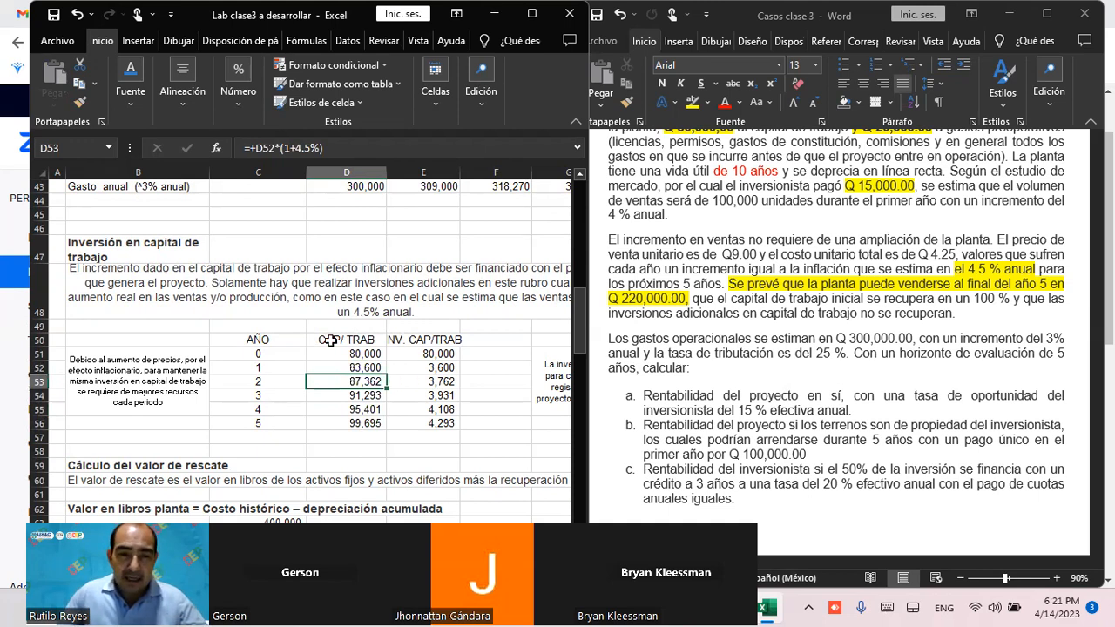
{"action": "double_click", "coordinate": [362, 381]}
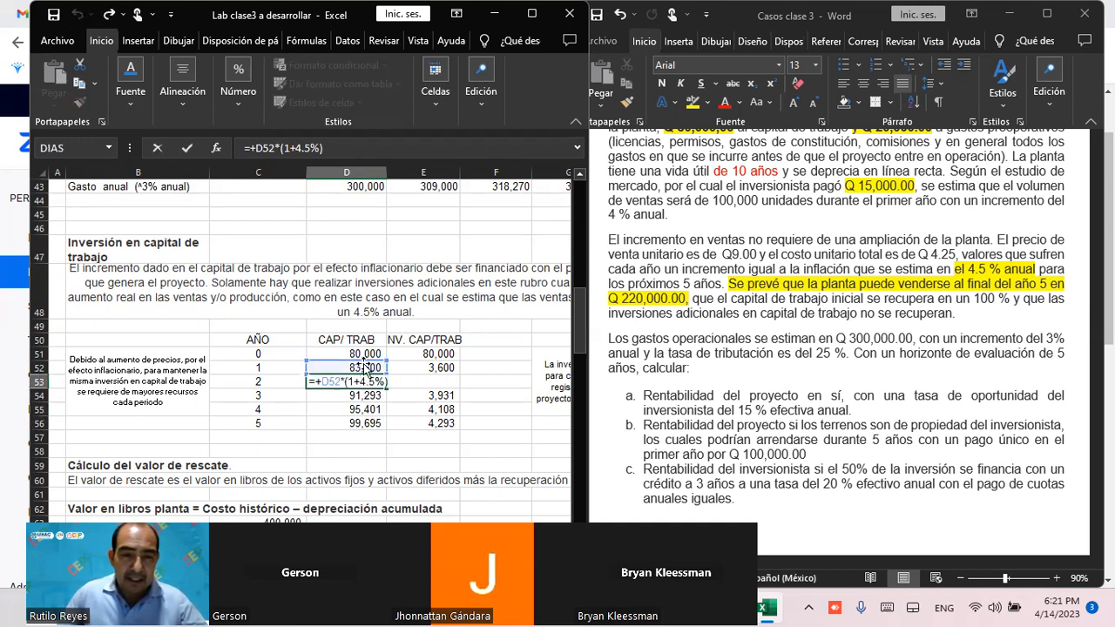
{"action": "key", "text": "Return"}
{"action": "double_click", "coordinate": [357, 395]}
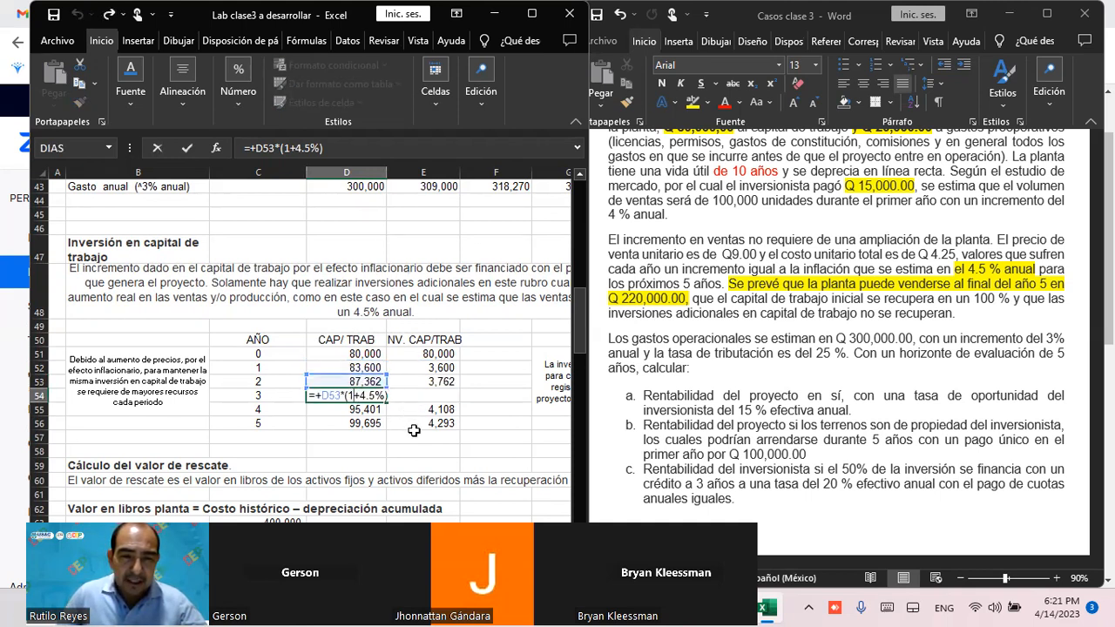
{"action": "key", "text": "Return"}
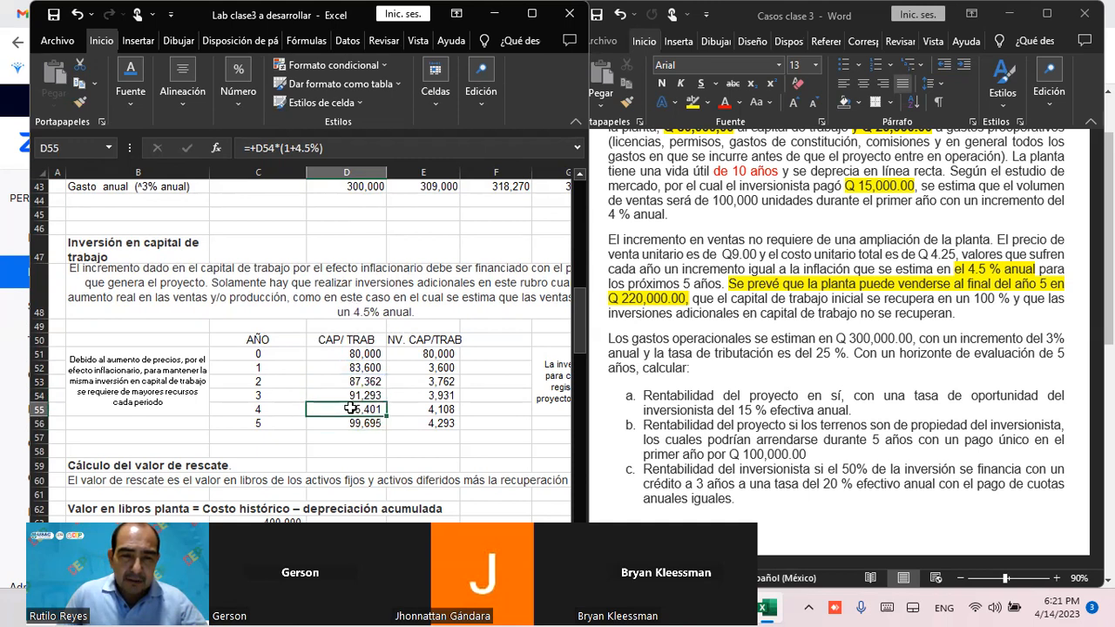
{"action": "double_click", "coordinate": [349, 408]}
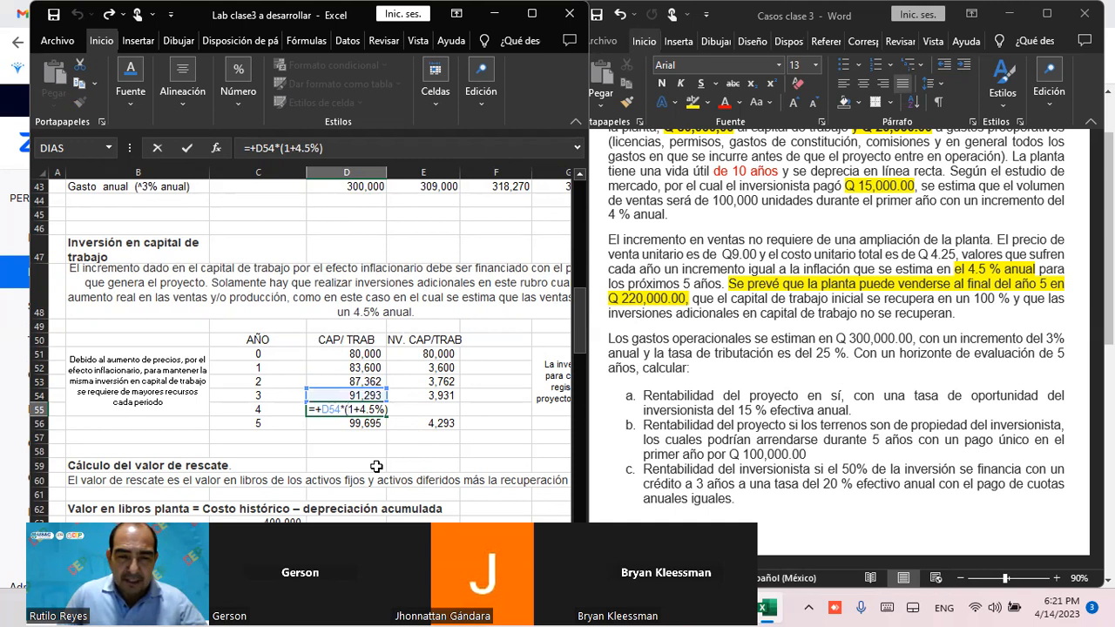
{"action": "key", "text": "Return"}
{"action": "double_click", "coordinate": [352, 424]}
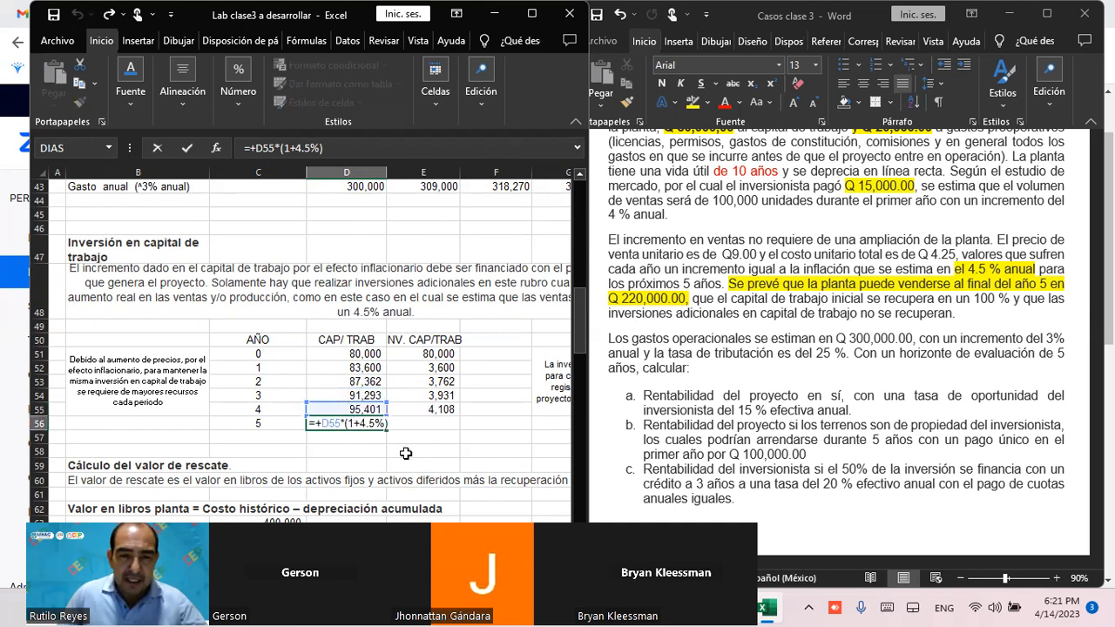
{"action": "key", "text": "ctrl+Return"}
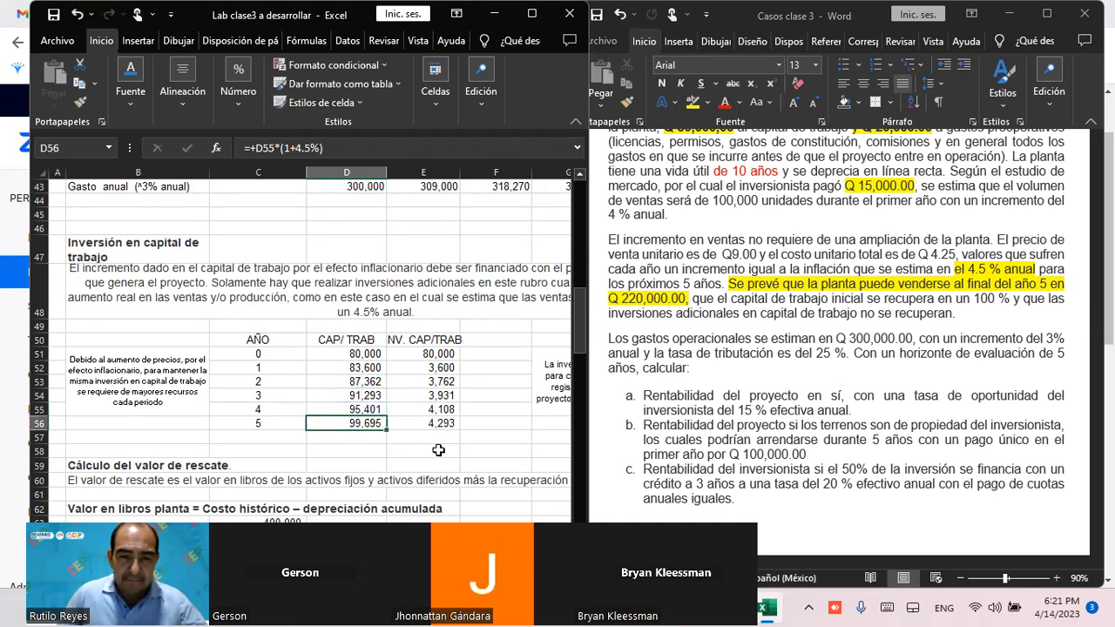
{"action": "left_click", "coordinate": [435, 355]}
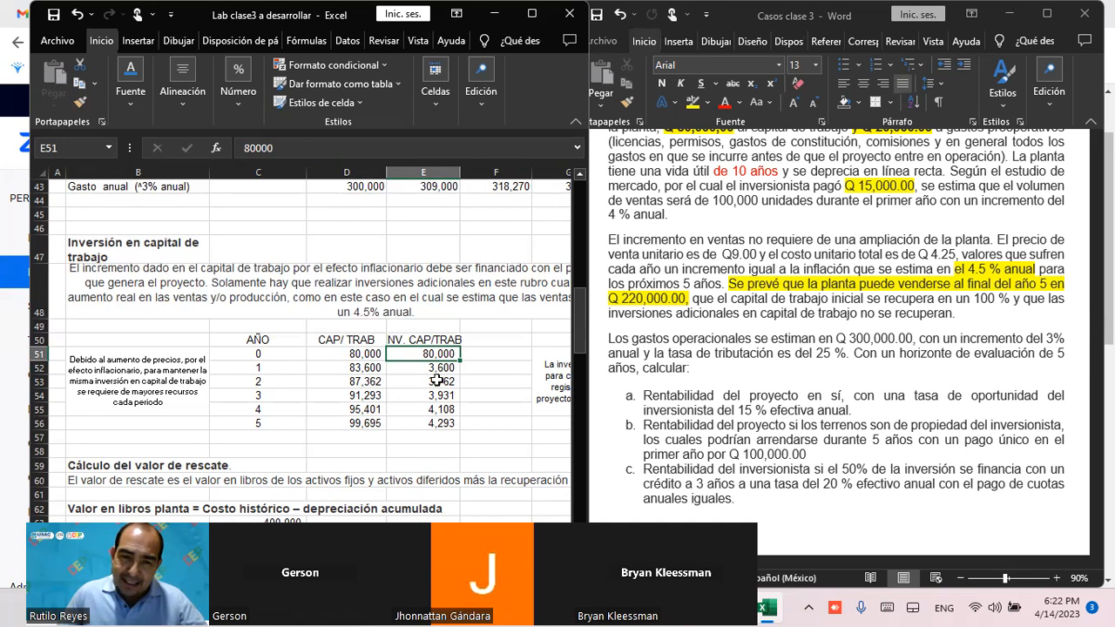
{"action": "left_click", "coordinate": [370, 440]}
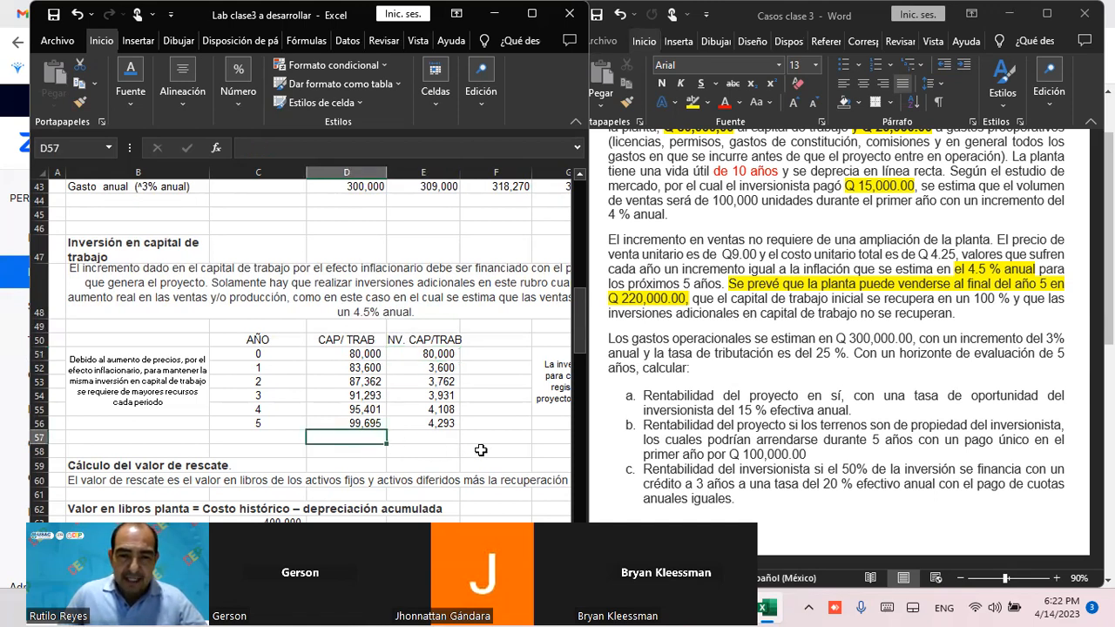
{"action": "left_click", "coordinate": [359, 423]}
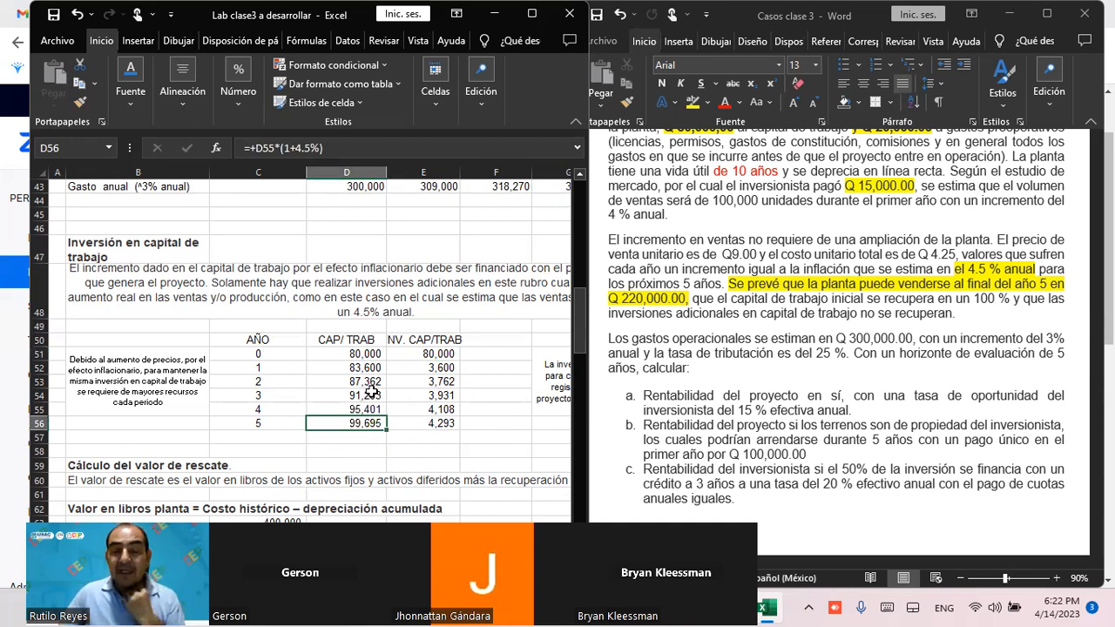
Read the full definition under Cálculo del valor de rescate and examine the book-value sections for planta and gastos preoperativos
{"action": "scroll", "coordinate": [372, 392], "scroll_direction": "down", "scroll_amount": 1}
{"action": "scroll", "coordinate": [372, 392], "scroll_direction": "down", "scroll_amount": 1}
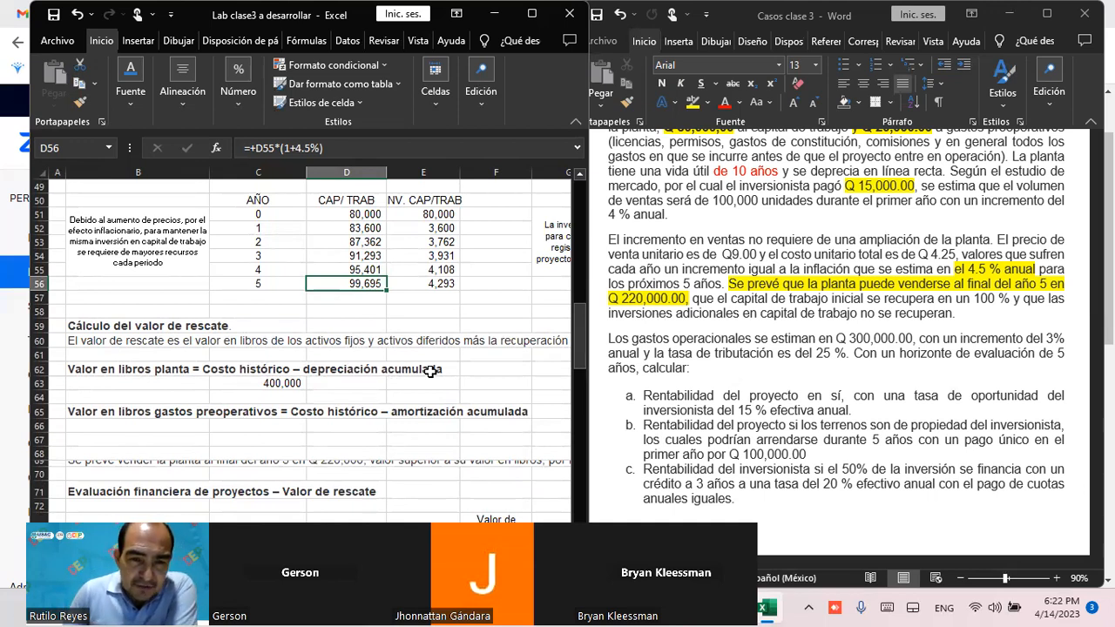
{"action": "left_click", "coordinate": [422, 340]}
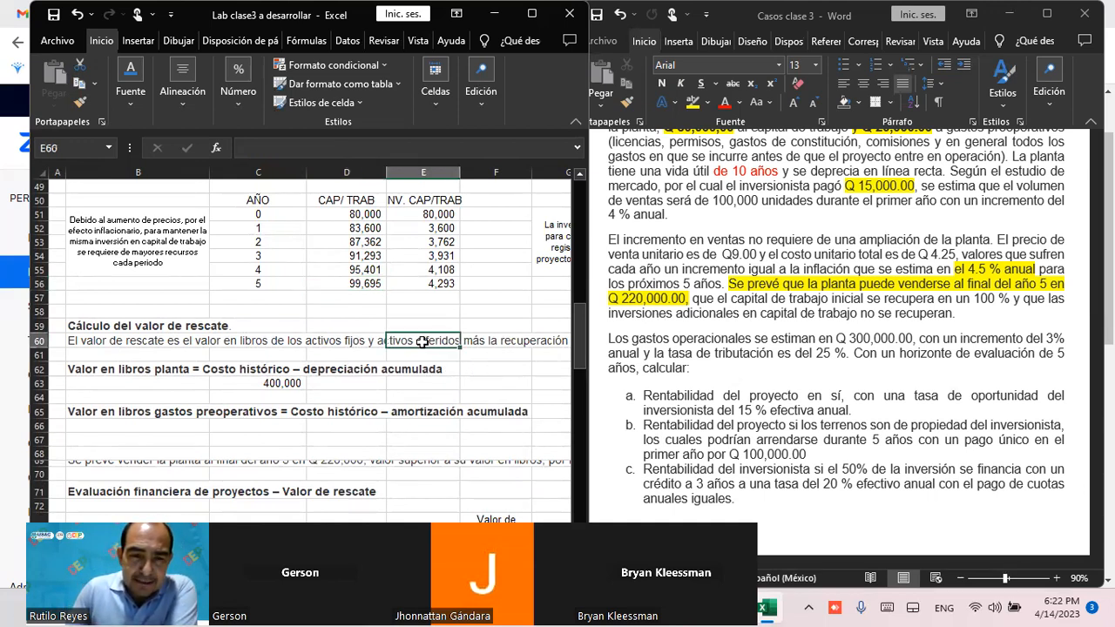
{"action": "key", "text": "Right"}
{"action": "key", "text": "Right"}
{"action": "key", "text": "Right"}
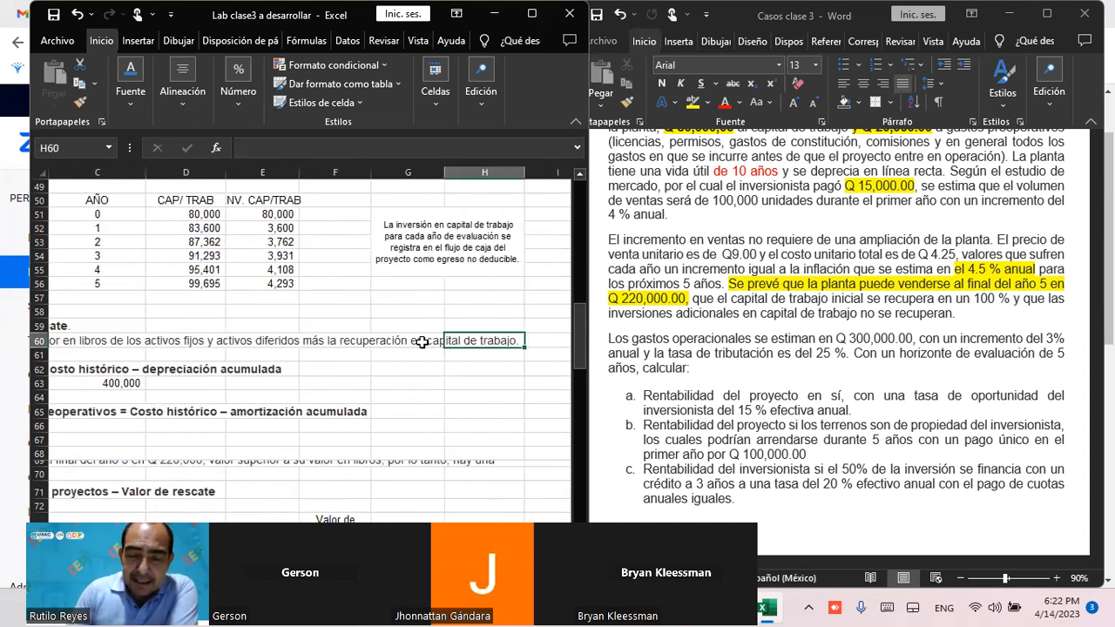
{"action": "left_click", "coordinate": [113, 383]}
{"action": "key", "text": "Home"}
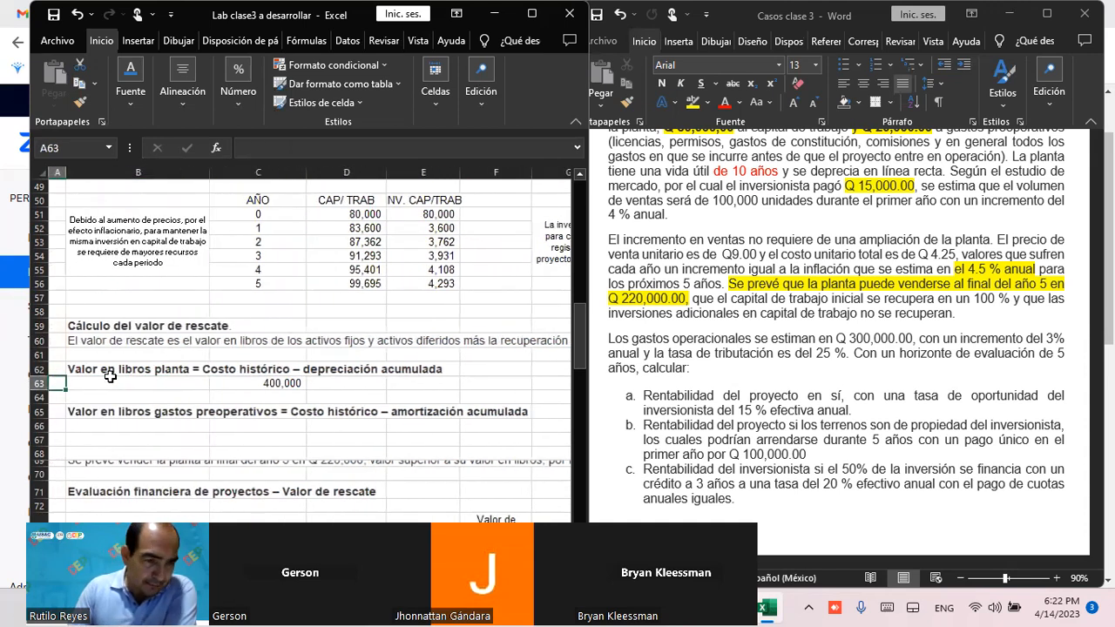
{"action": "left_click", "coordinate": [112, 382]}
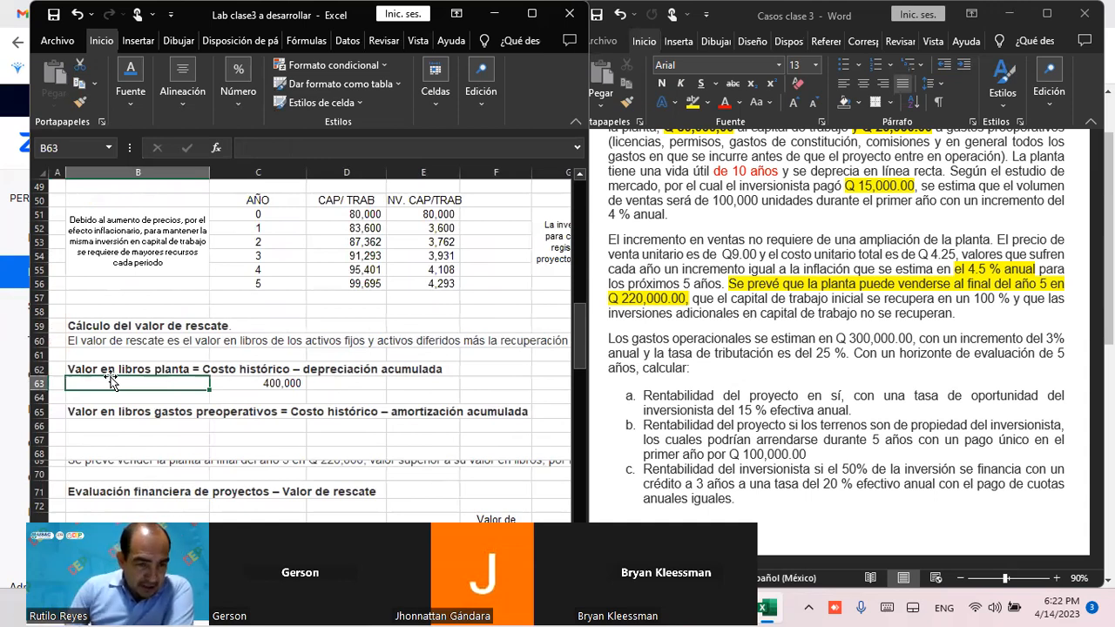
{"action": "key", "text": "Down"}
{"action": "key", "text": "Down"}
{"action": "key", "text": "Down"}
{"action": "key", "text": "Up"}
{"action": "key", "text": "Up"}
{"action": "key", "text": "Up"}
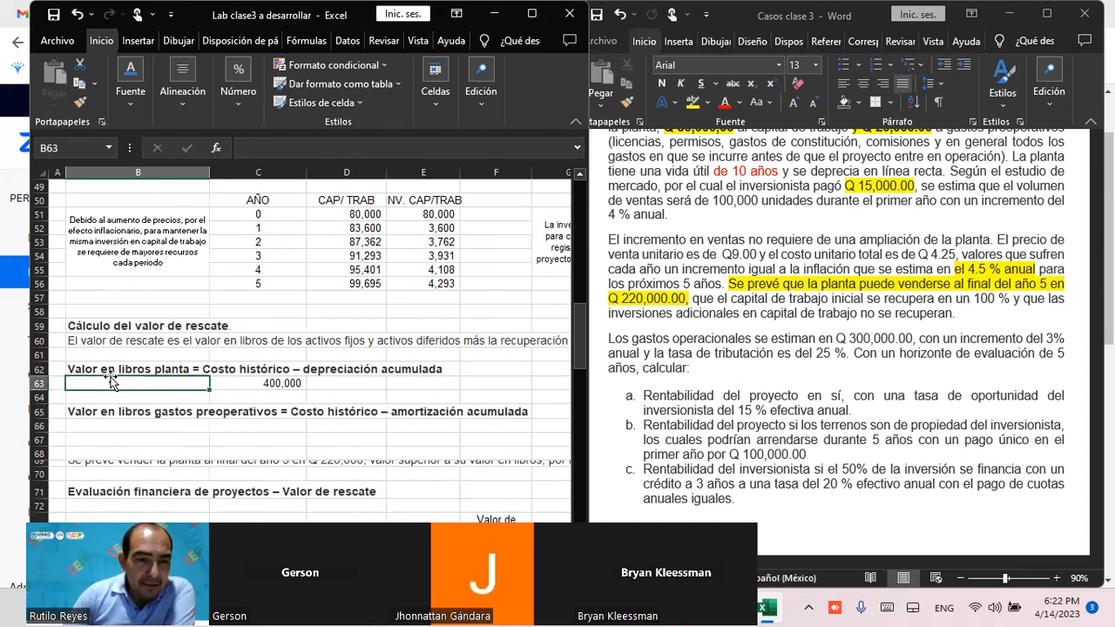
{"action": "key", "text": "Up"}
{"action": "key", "text": "Down"}
{"action": "key", "text": "Right"}
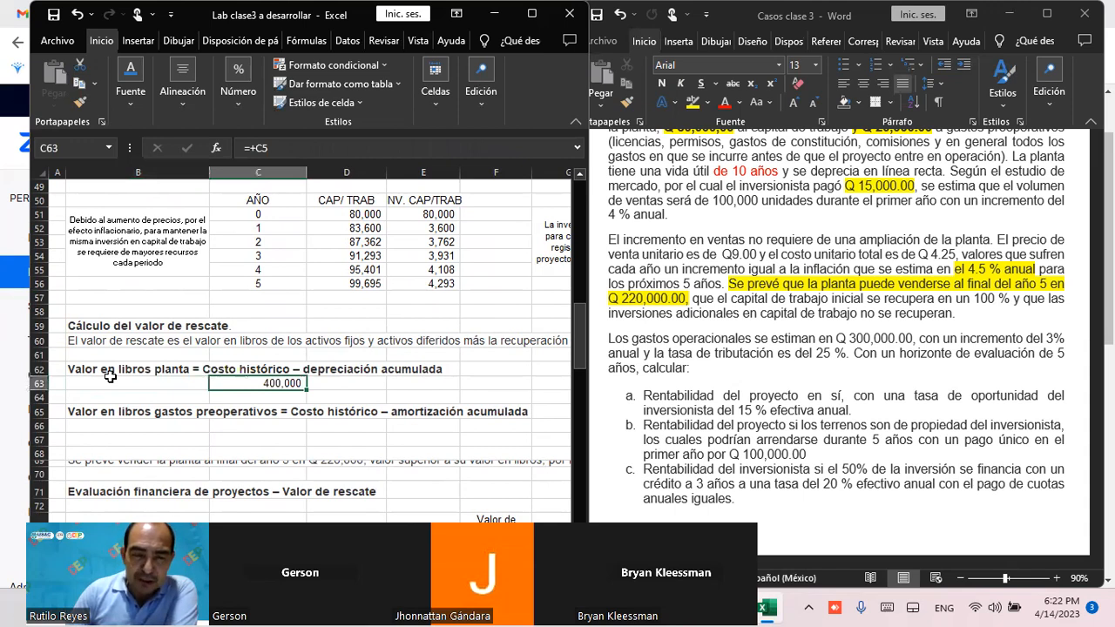
{"action": "key", "text": "Right"}
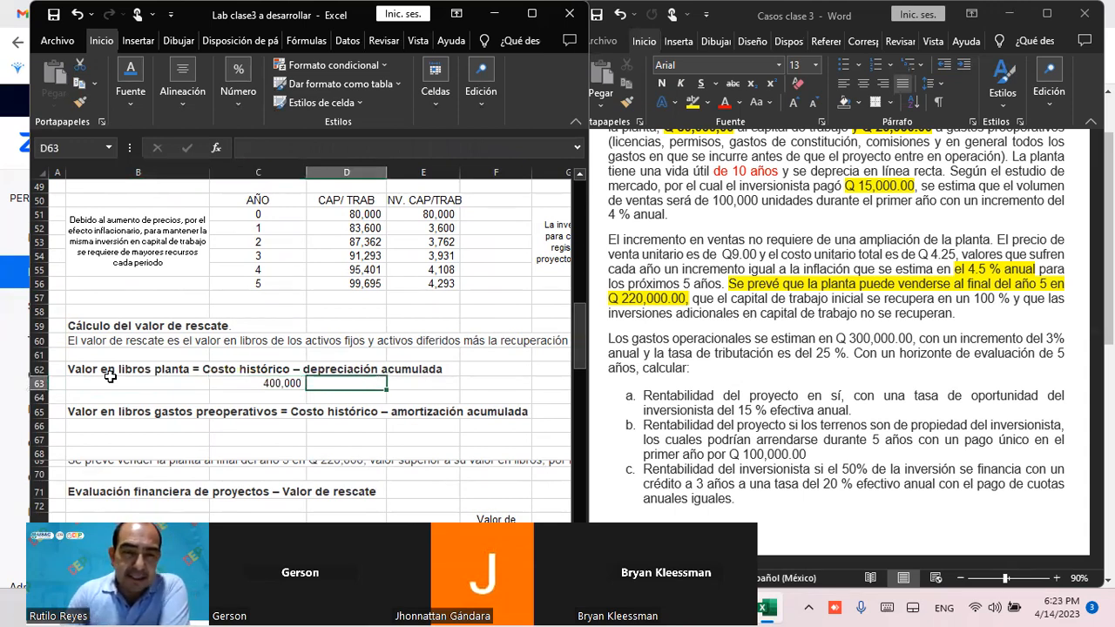
{"action": "type", "text": "-"}
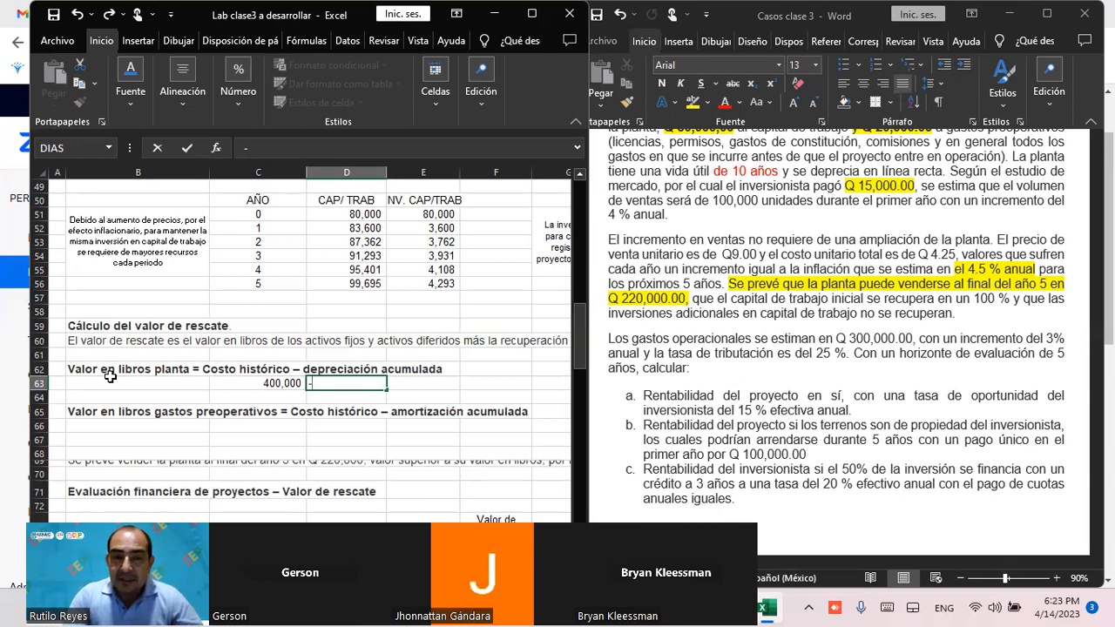
{"action": "key", "text": "Escape"}
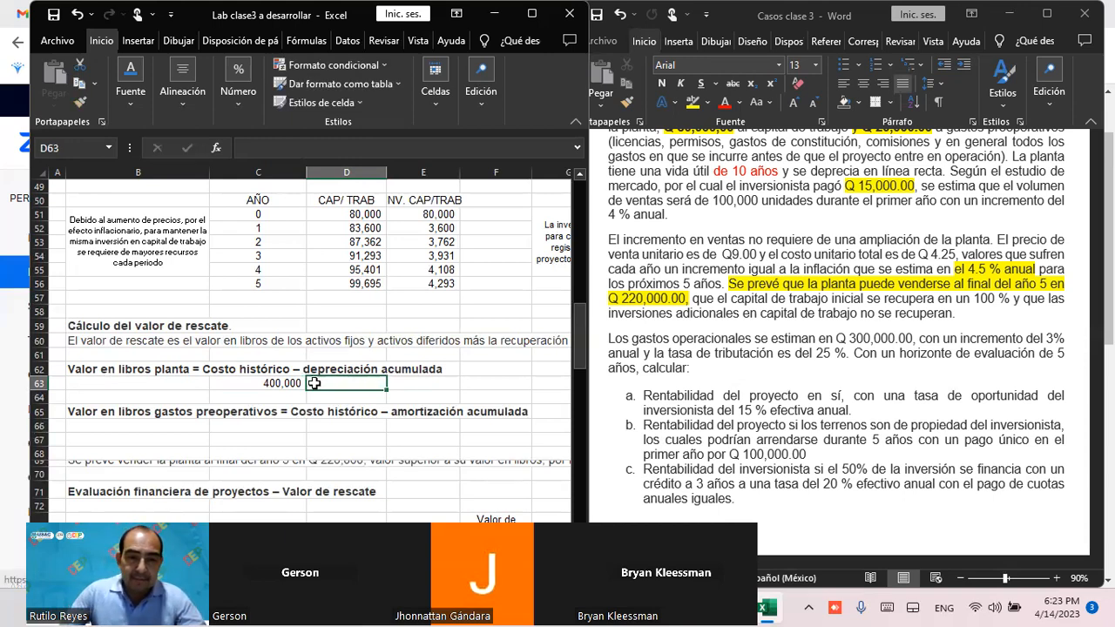
Look up the annual depreciation amount and enter the planta's accumulated depreciation in D63 as -40000*5
{"action": "scroll", "coordinate": [287, 346], "scroll_direction": "up", "scroll_amount": 3}
{"action": "scroll", "coordinate": [287, 347], "scroll_direction": "up", "scroll_amount": 9}
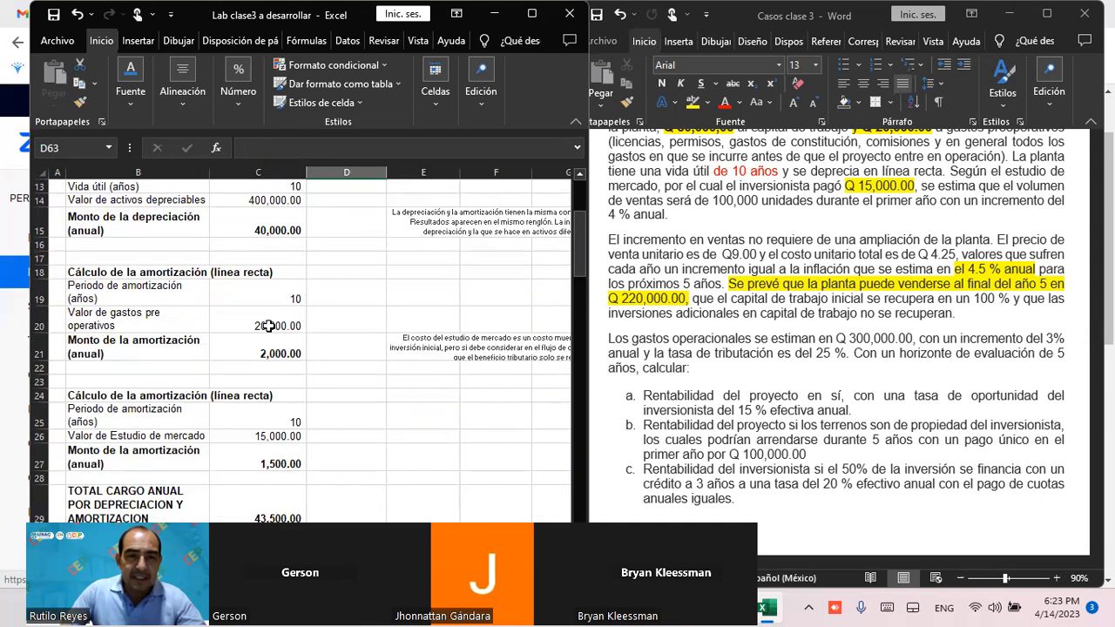
{"action": "left_click", "coordinate": [259, 226]}
{"action": "scroll", "coordinate": [325, 255], "scroll_direction": "up", "scroll_amount": 1}
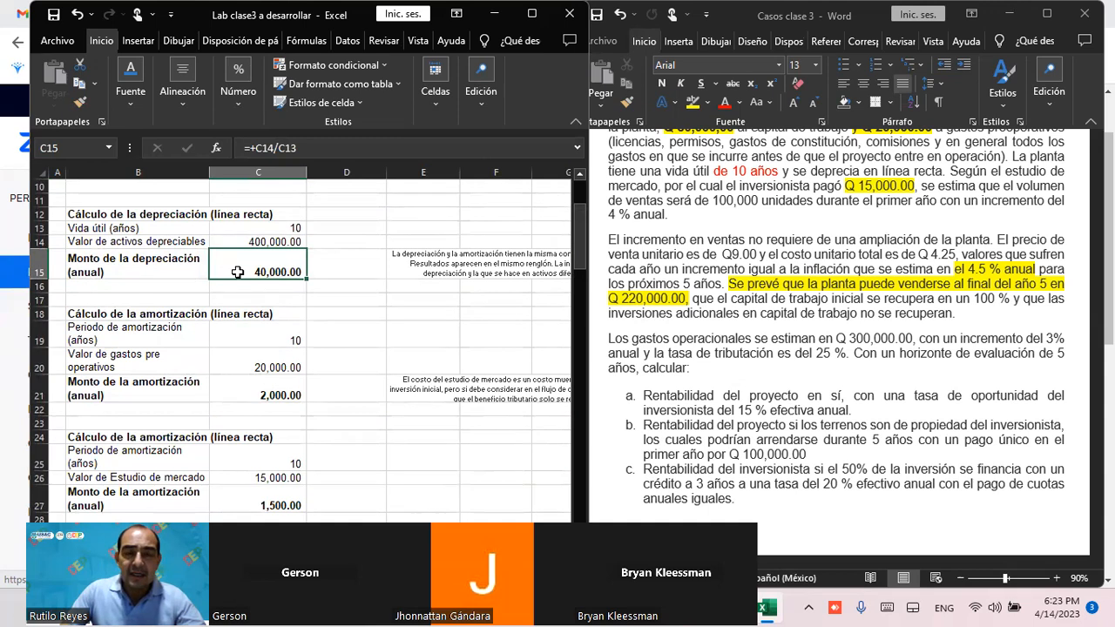
{"action": "scroll", "coordinate": [258, 287], "scroll_direction": "down", "scroll_amount": 5}
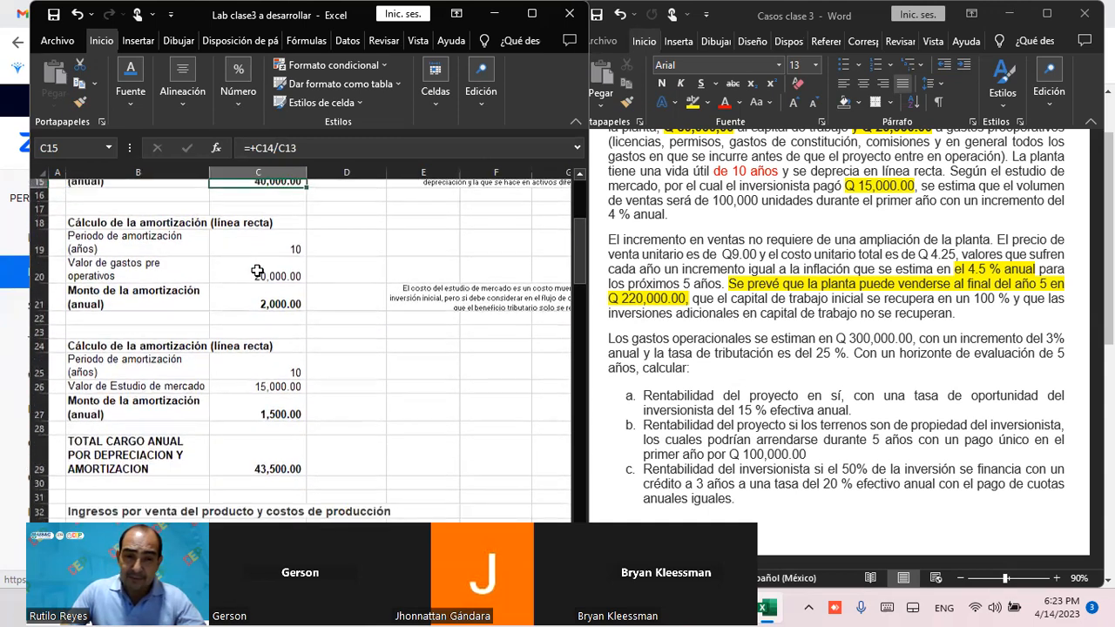
{"action": "scroll", "coordinate": [266, 313], "scroll_direction": "down", "scroll_amount": 4}
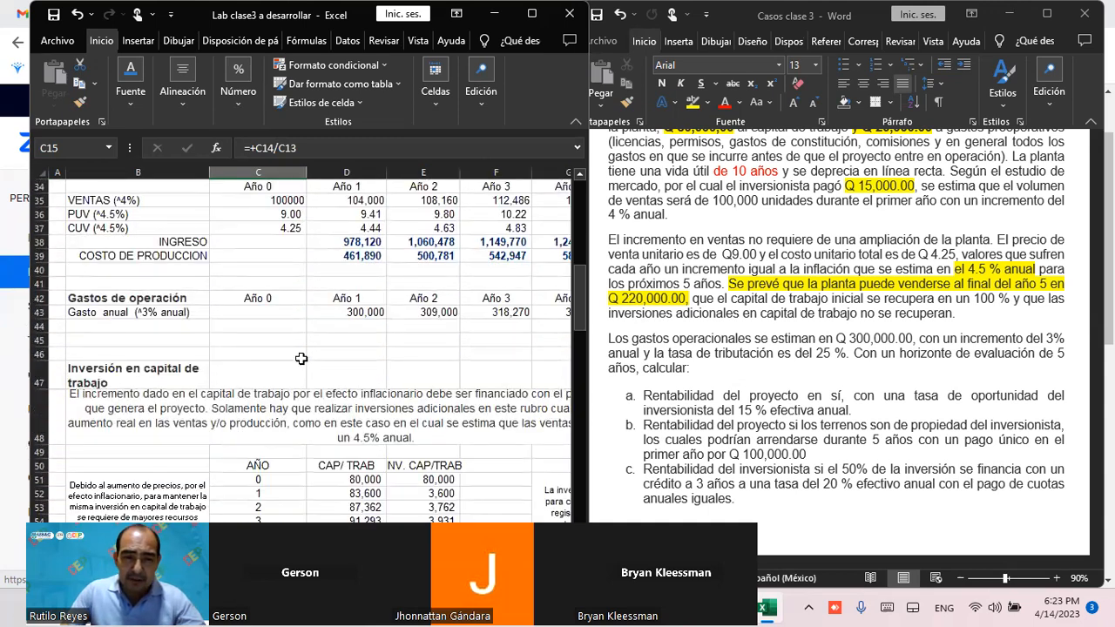
{"action": "scroll", "coordinate": [315, 326], "scroll_direction": "down", "scroll_amount": 1}
{"action": "scroll", "coordinate": [315, 326], "scroll_direction": "down", "scroll_amount": 5}
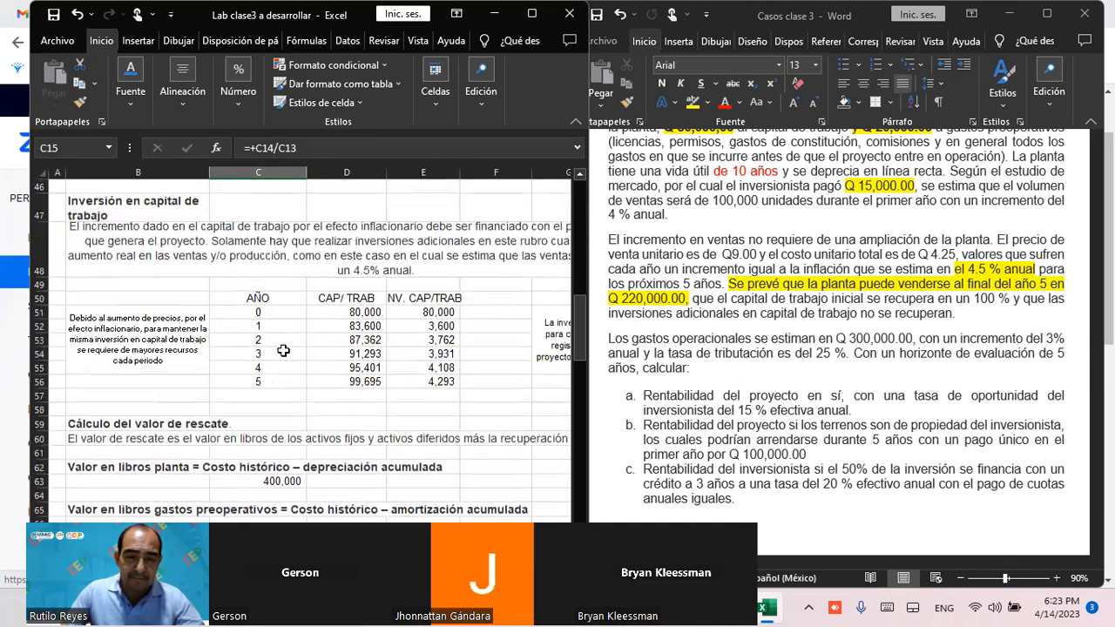
{"action": "left_click", "coordinate": [340, 342]}
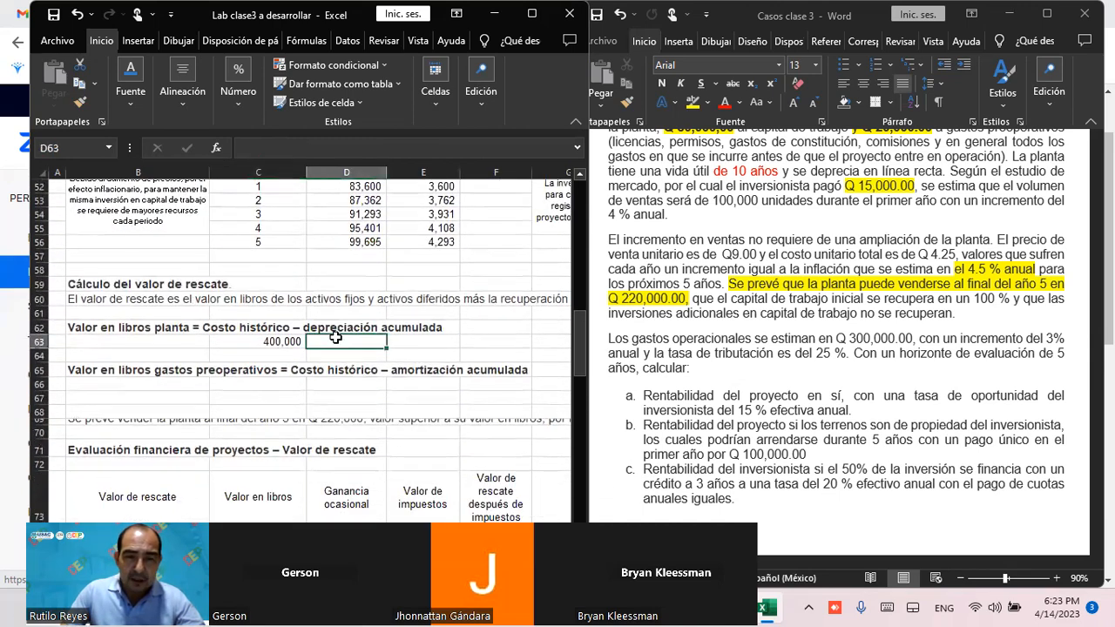
{"action": "type", "text": "-"}
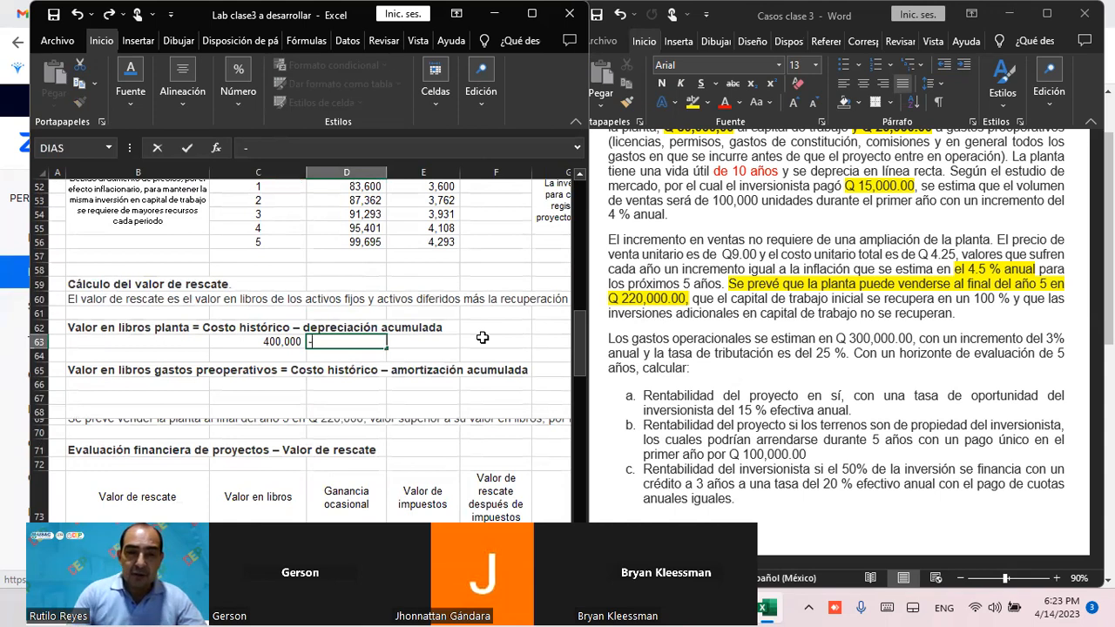
{"action": "type", "text": "40000*5"}
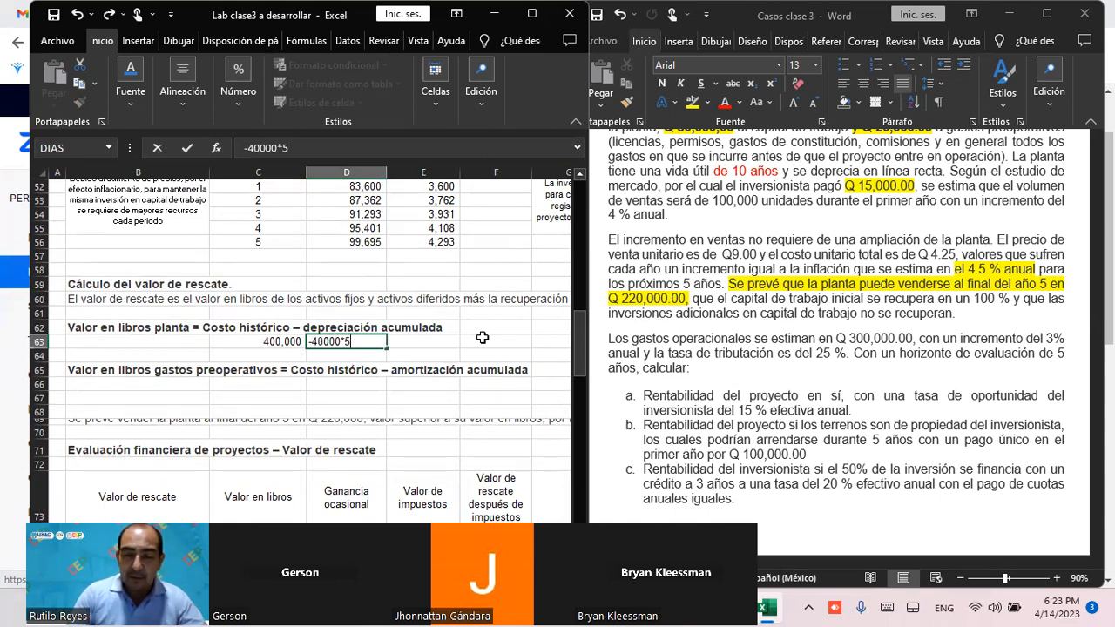
{"action": "key", "text": "Return"}
{"action": "key", "text": "Up"}
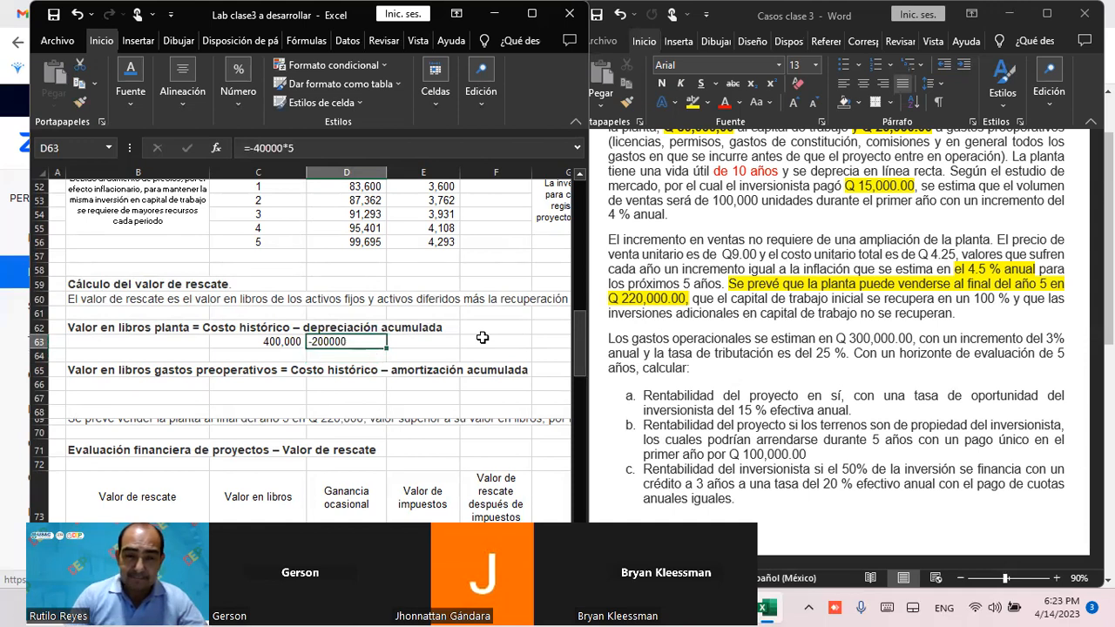
Calculate the planta's book value in E63 with the formula =C63+D63
{"action": "key", "text": "Right"}
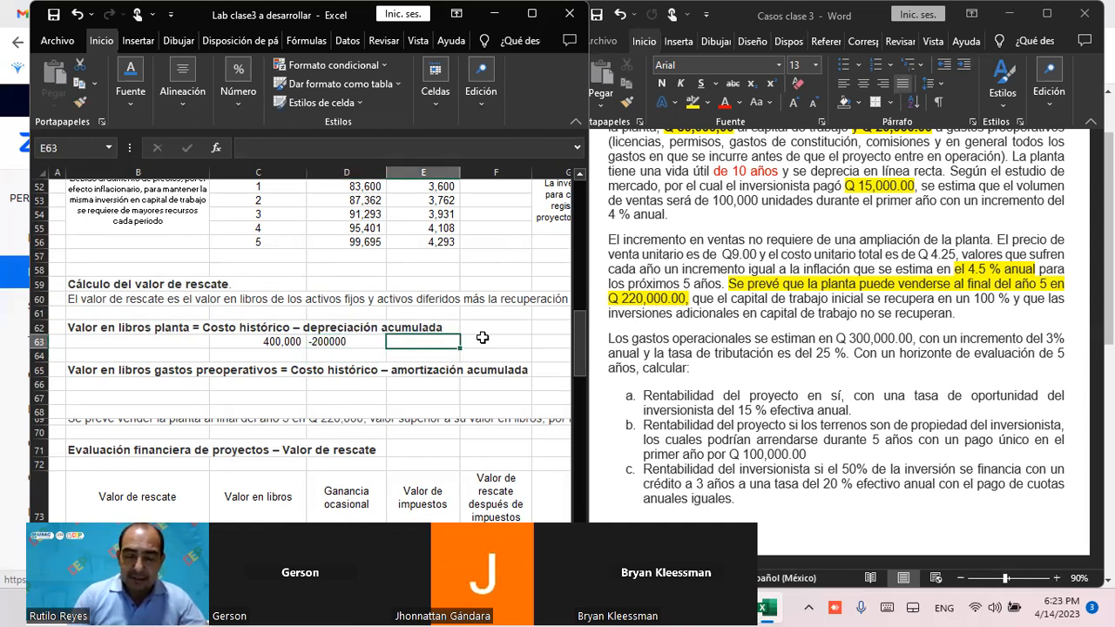
{"action": "type", "text": "="}
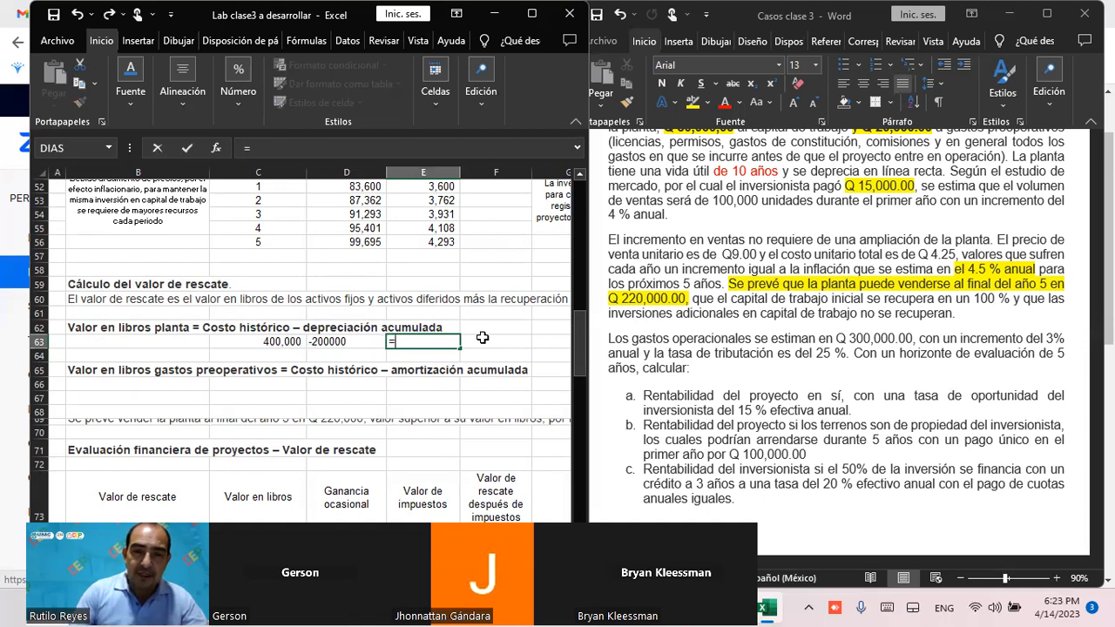
{"action": "left_click", "coordinate": [266, 342]}
{"action": "type", "text": "+"}
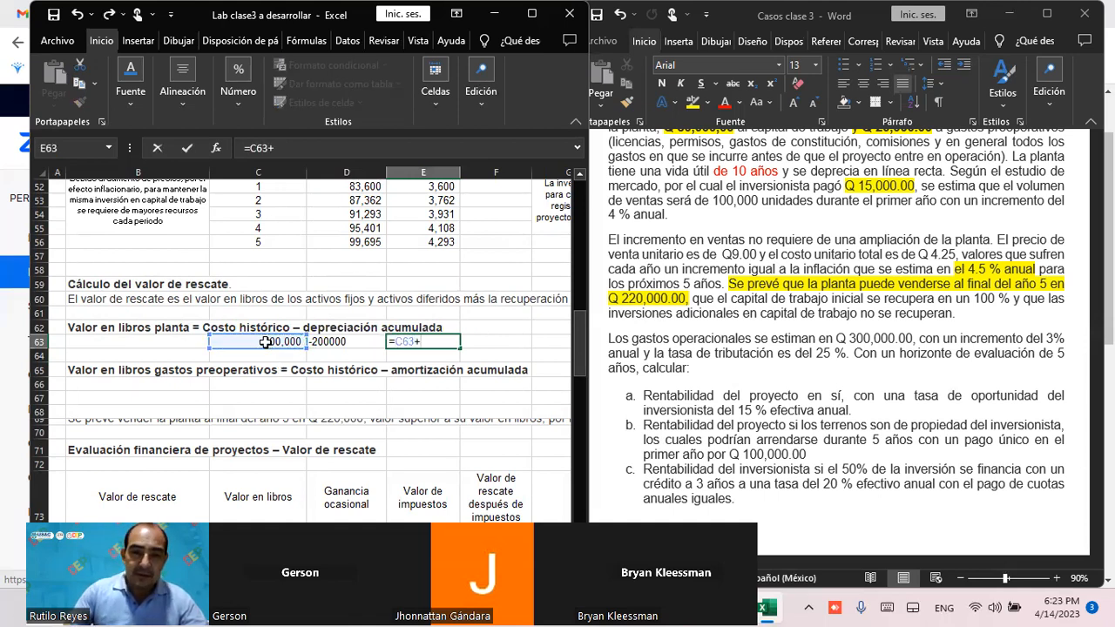
{"action": "left_click", "coordinate": [351, 342]}
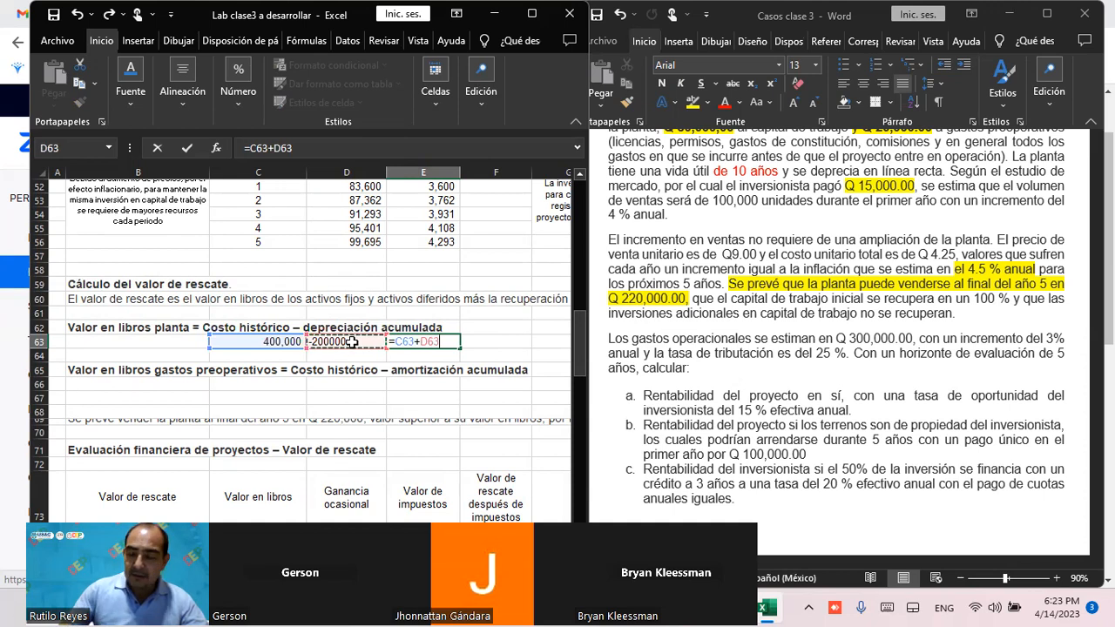
{"action": "key", "text": "Return"}
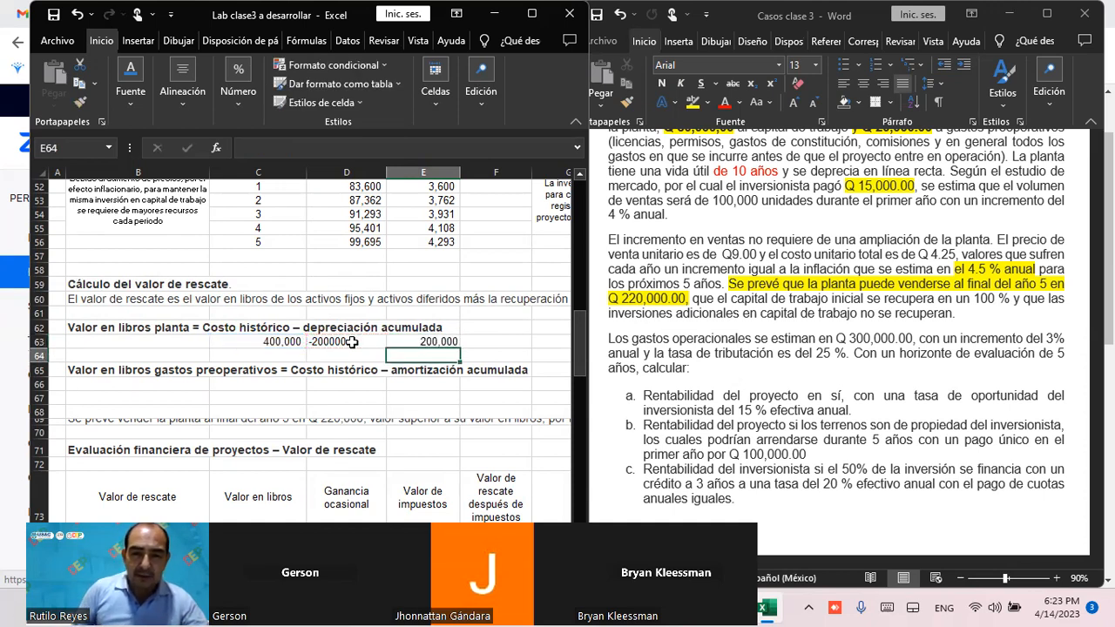
{"action": "key", "text": "Up"}
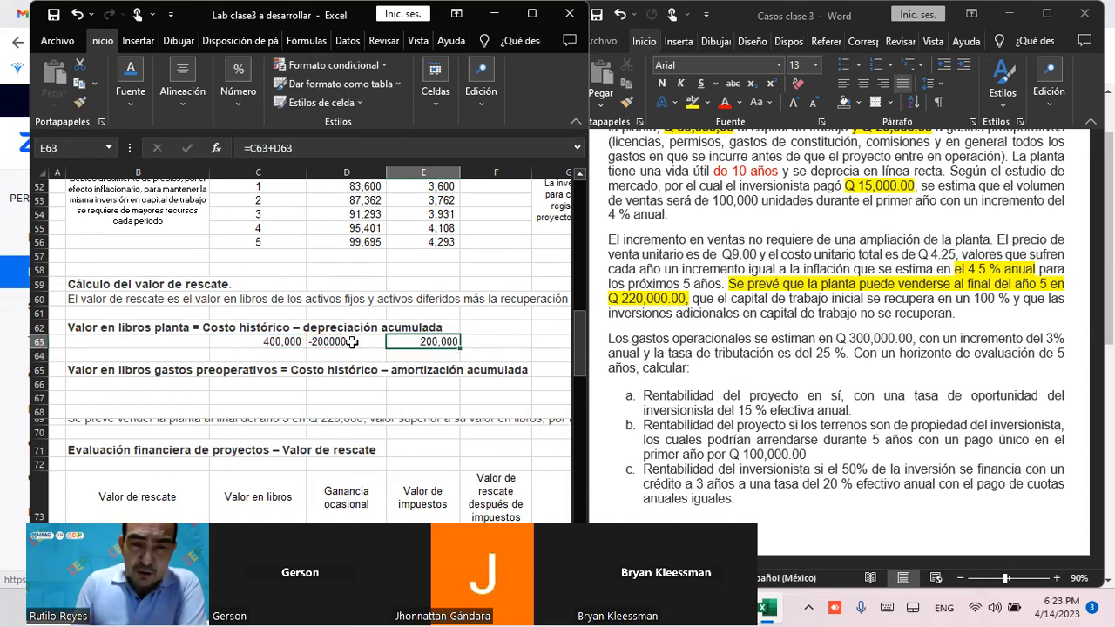
Look up the gastos preoperativos amount in the case and initial investment table, and enter 20000 as their historical cost in C66
{"action": "key", "text": "Down"}
{"action": "key", "text": "Down"}
{"action": "key", "text": "Down"}
{"action": "key", "text": "Down"}
{"action": "key", "text": "Down"}
{"action": "key", "text": "Down"}
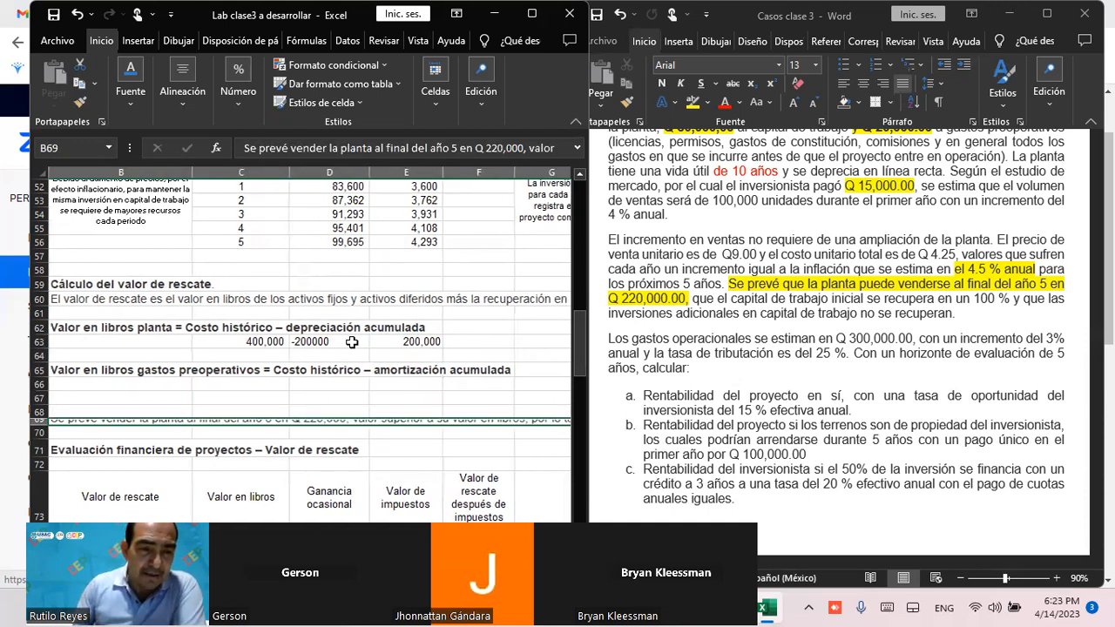
{"action": "scroll", "coordinate": [339, 349], "scroll_direction": "up", "scroll_amount": 1}
{"action": "left_click", "coordinate": [78, 425]}
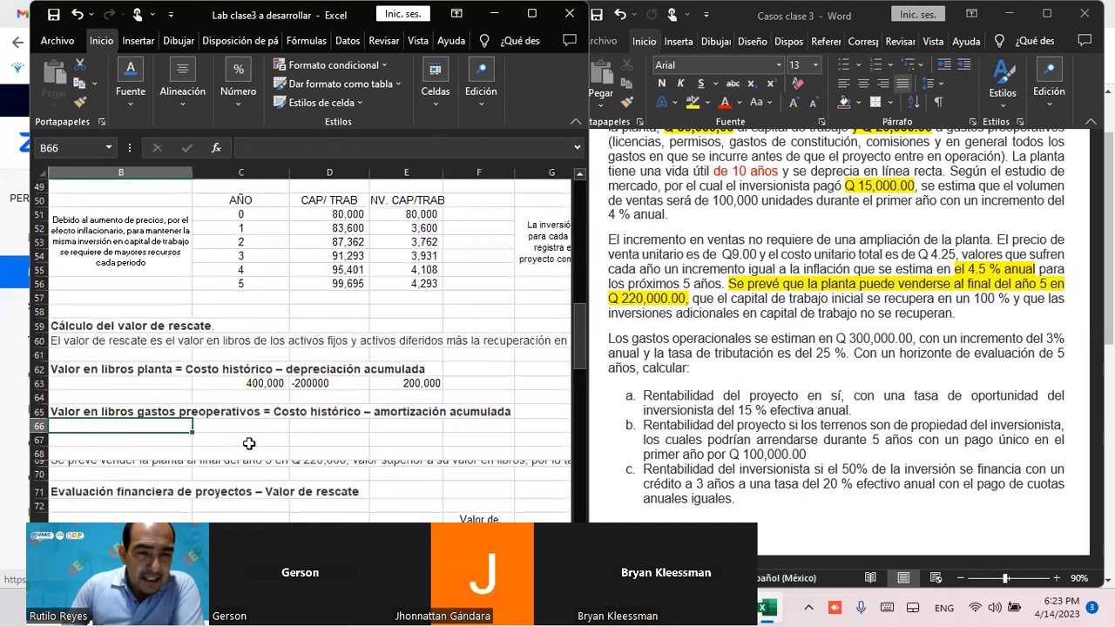
{"action": "left_click", "coordinate": [221, 427]}
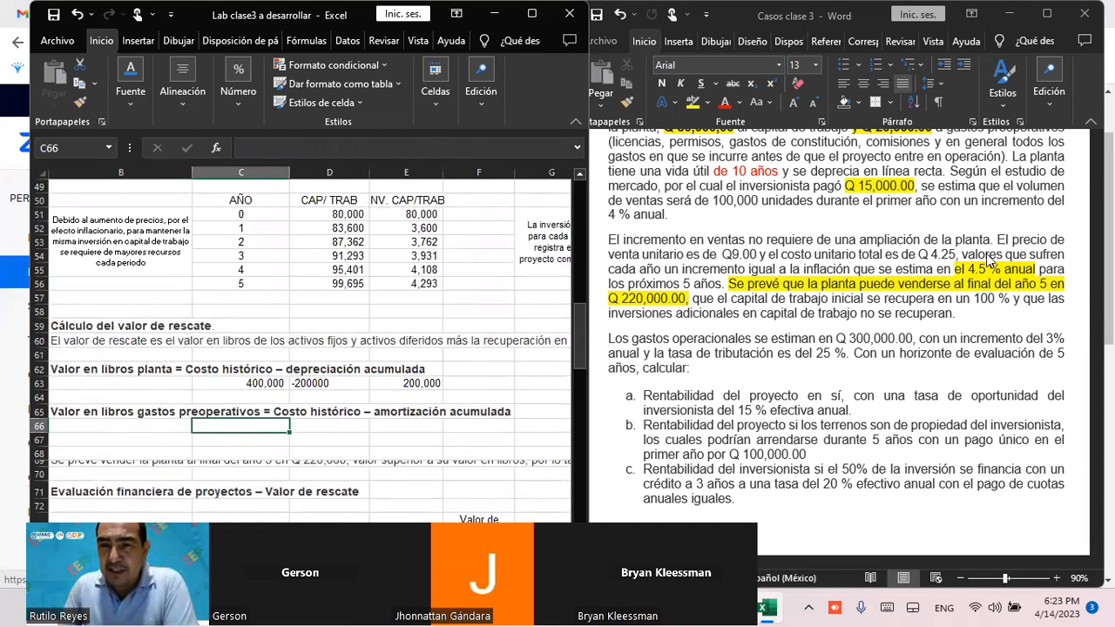
{"action": "scroll", "coordinate": [773, 294], "scroll_direction": "up", "scroll_amount": 2}
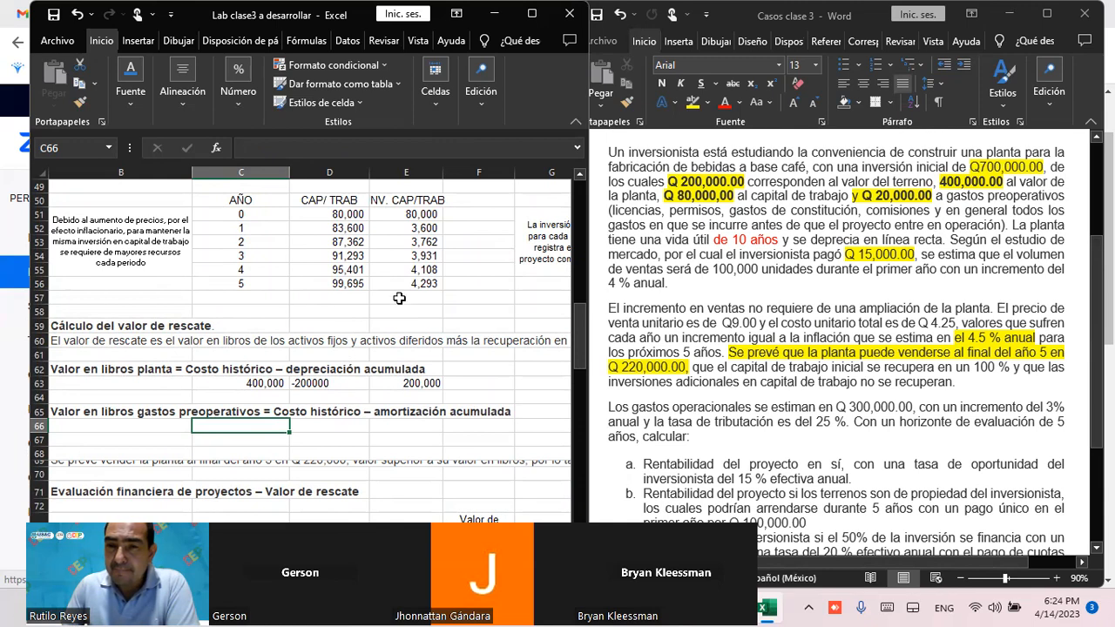
{"action": "scroll", "coordinate": [387, 296], "scroll_direction": "up", "scroll_amount": 6}
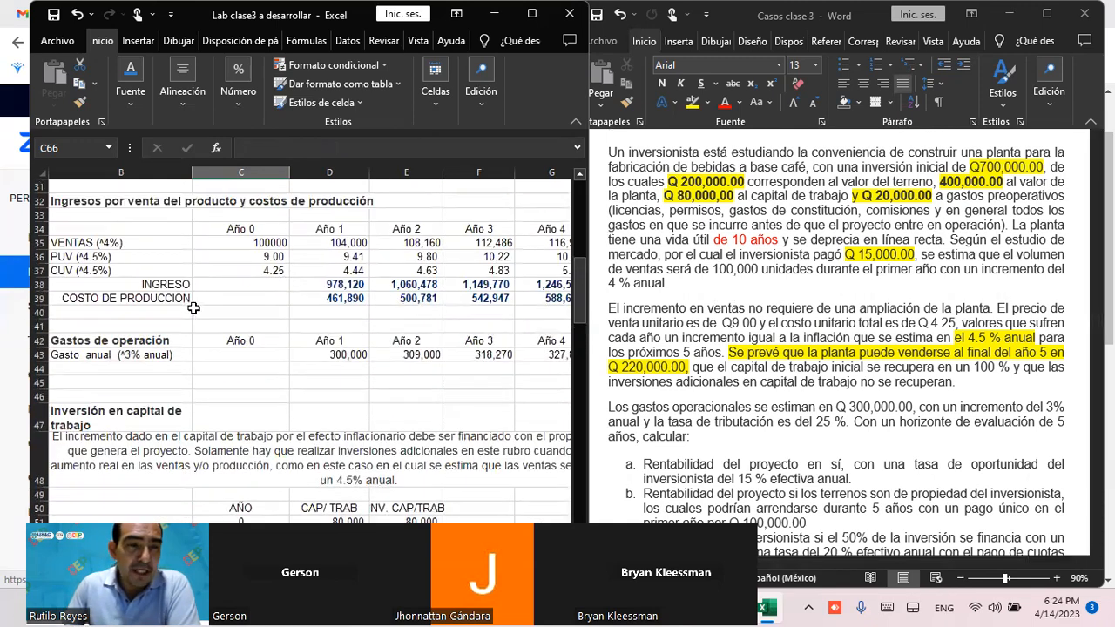
{"action": "scroll", "coordinate": [192, 312], "scroll_direction": "up", "scroll_amount": 9}
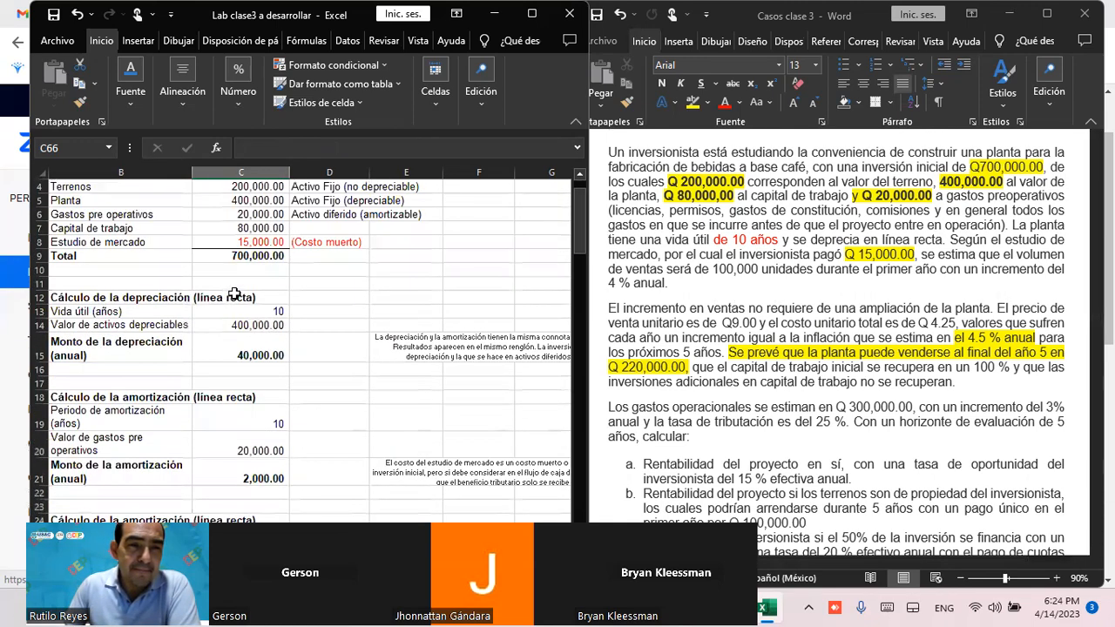
{"action": "left_click", "coordinate": [236, 212]}
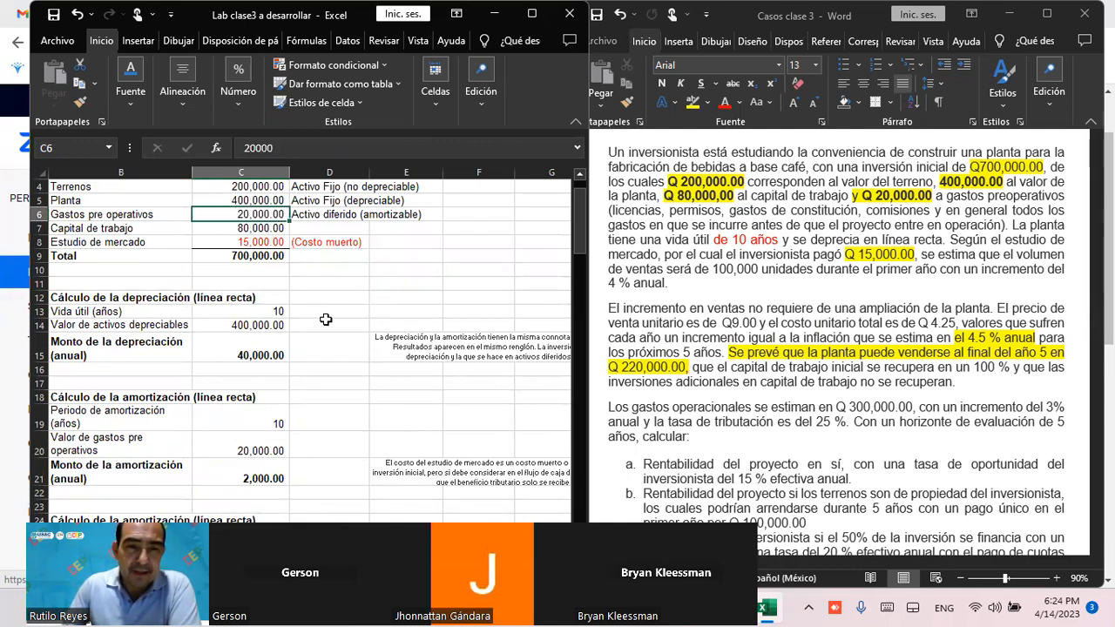
{"action": "scroll", "coordinate": [325, 319], "scroll_direction": "down", "scroll_amount": 9}
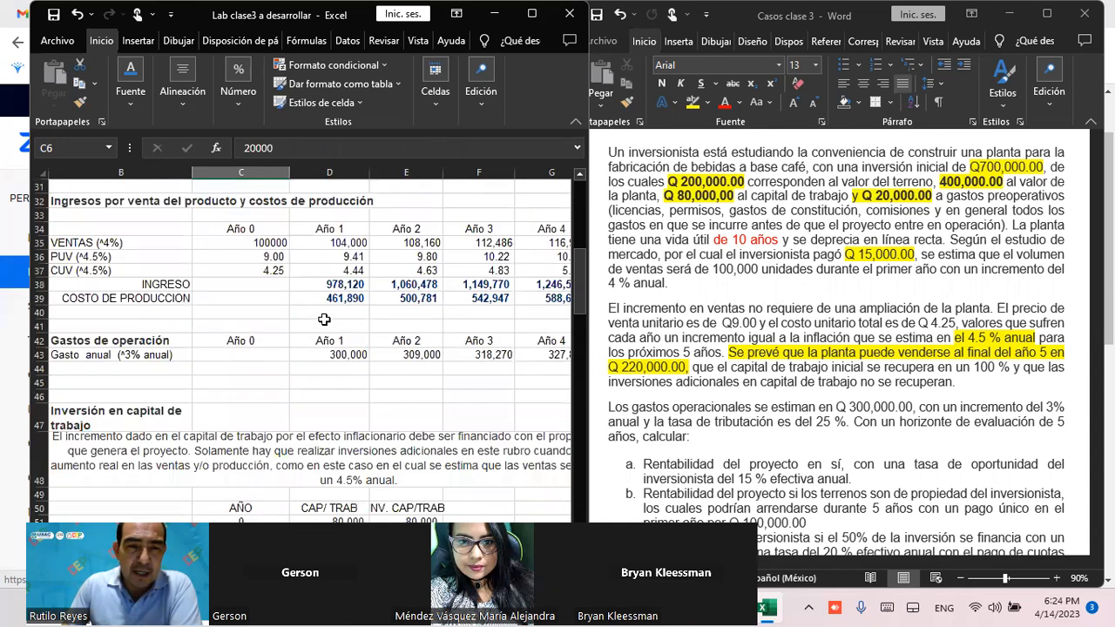
{"action": "scroll", "coordinate": [323, 320], "scroll_direction": "down", "scroll_amount": 9}
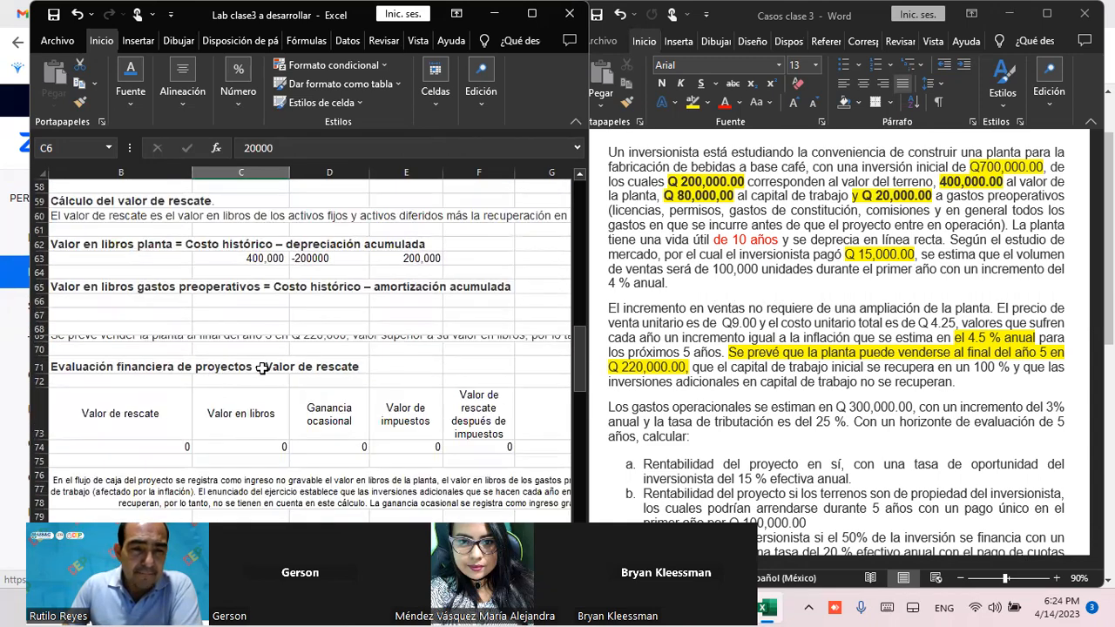
{"action": "left_click", "coordinate": [256, 301]}
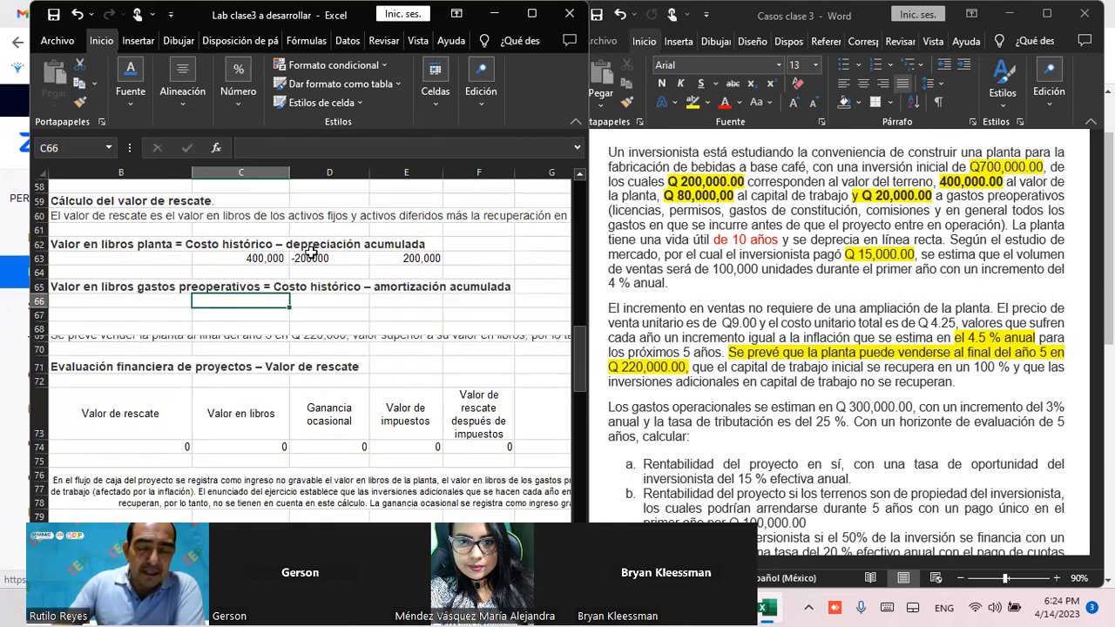
{"action": "type", "text": "20000"}
{"action": "key", "text": "Tab"}
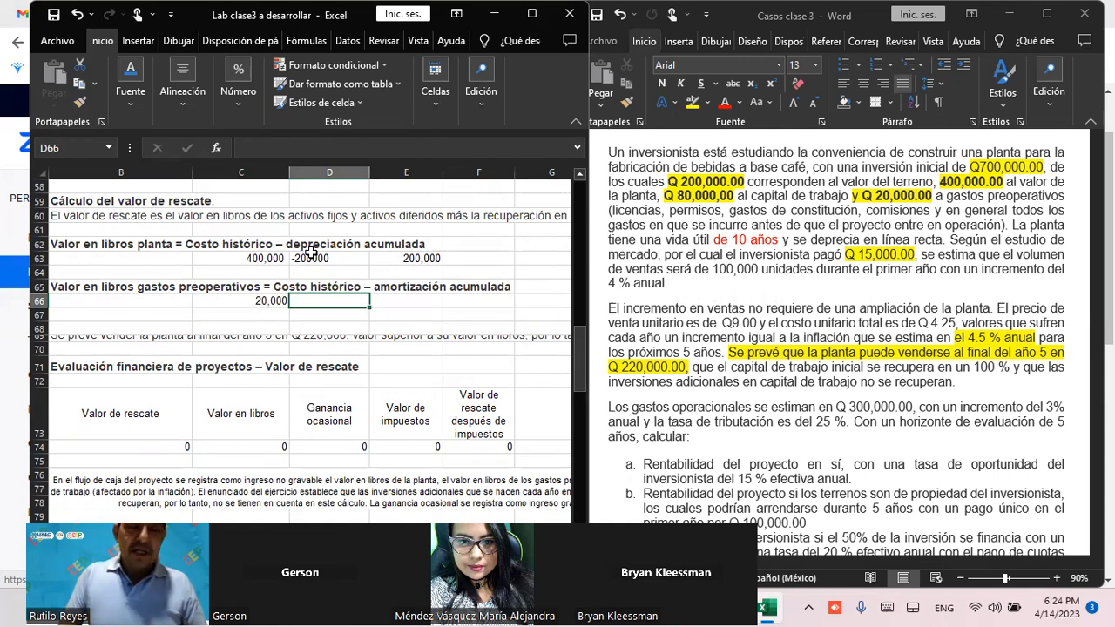
Look up the annual amortization of the gastos preoperativos and enter their accumulated amortization in D66 as -2000*5
{"action": "scroll", "coordinate": [218, 260], "scroll_direction": "up", "scroll_amount": 9}
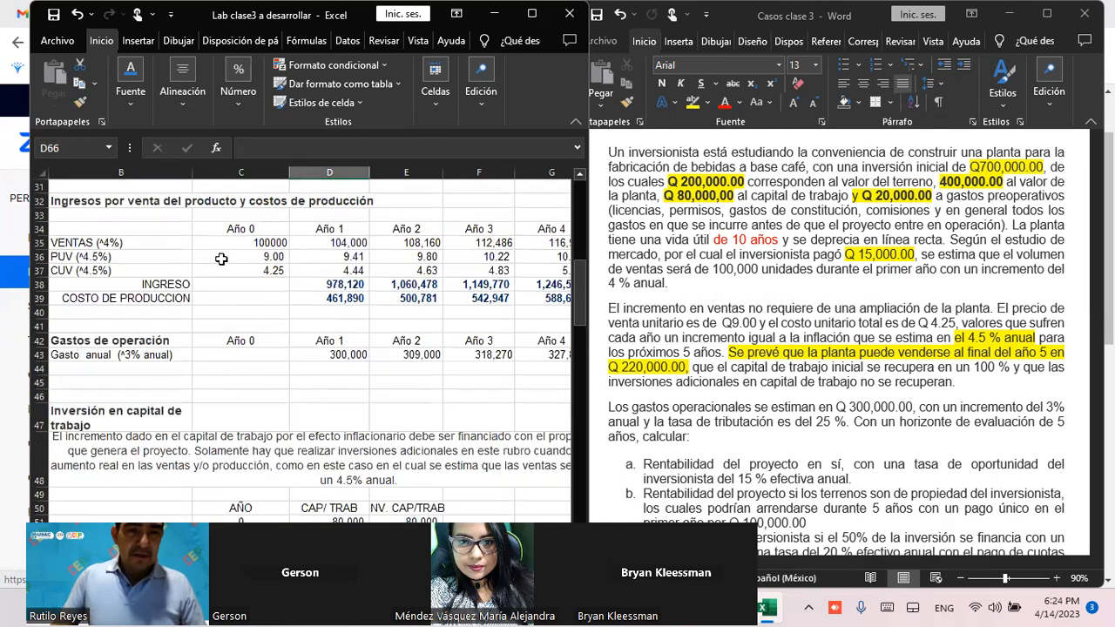
{"action": "scroll", "coordinate": [221, 259], "scroll_direction": "up", "scroll_amount": 5}
{"action": "left_click", "coordinate": [257, 299]}
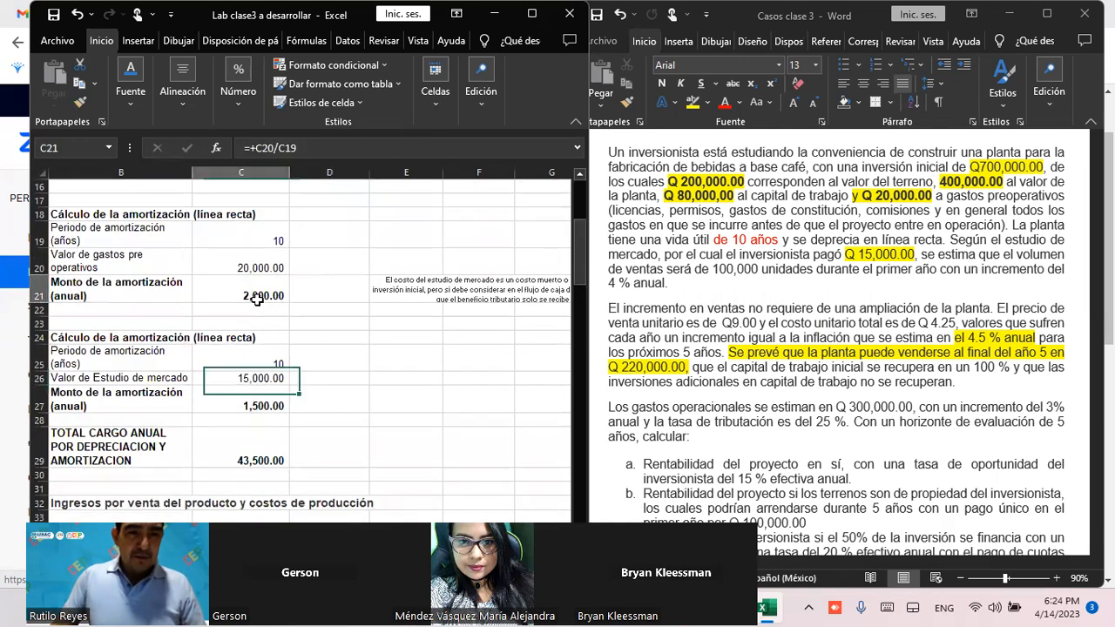
{"action": "scroll", "coordinate": [266, 305], "scroll_direction": "down", "scroll_amount": 6}
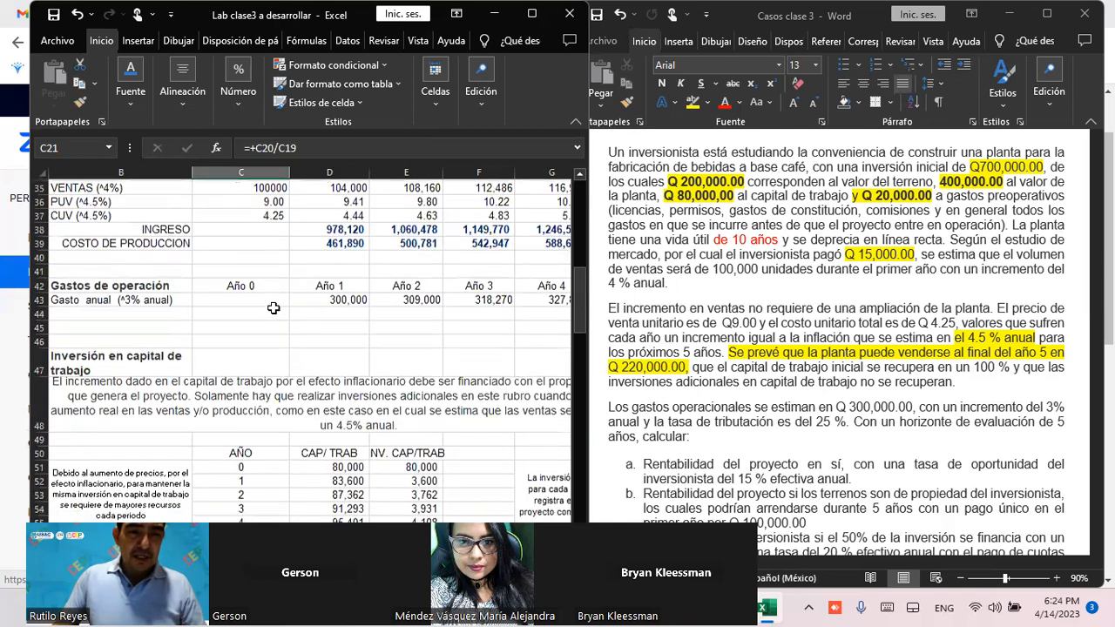
{"action": "scroll", "coordinate": [273, 307], "scroll_direction": "down", "scroll_amount": 7}
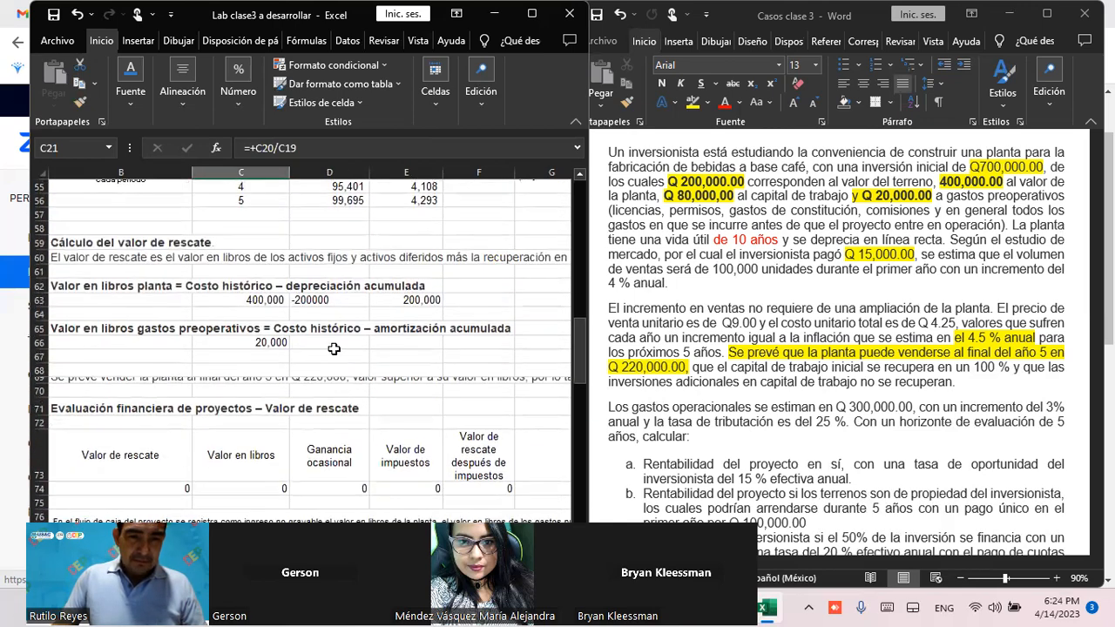
{"action": "left_click", "coordinate": [332, 344]}
{"action": "type", "text": "-2"}
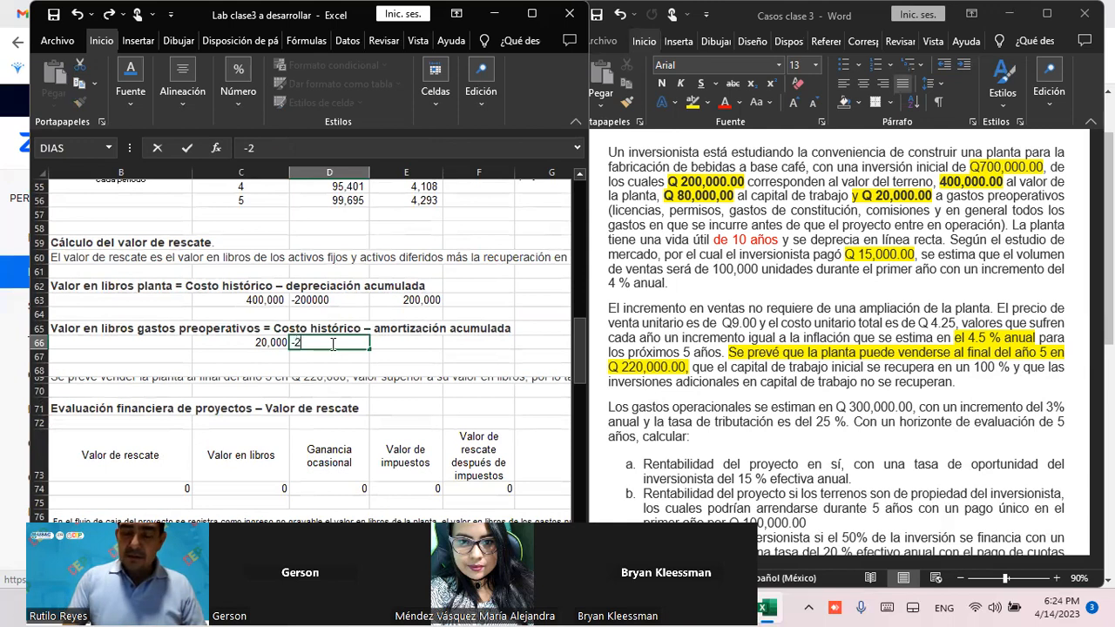
{"action": "type", "text": "000*5"}
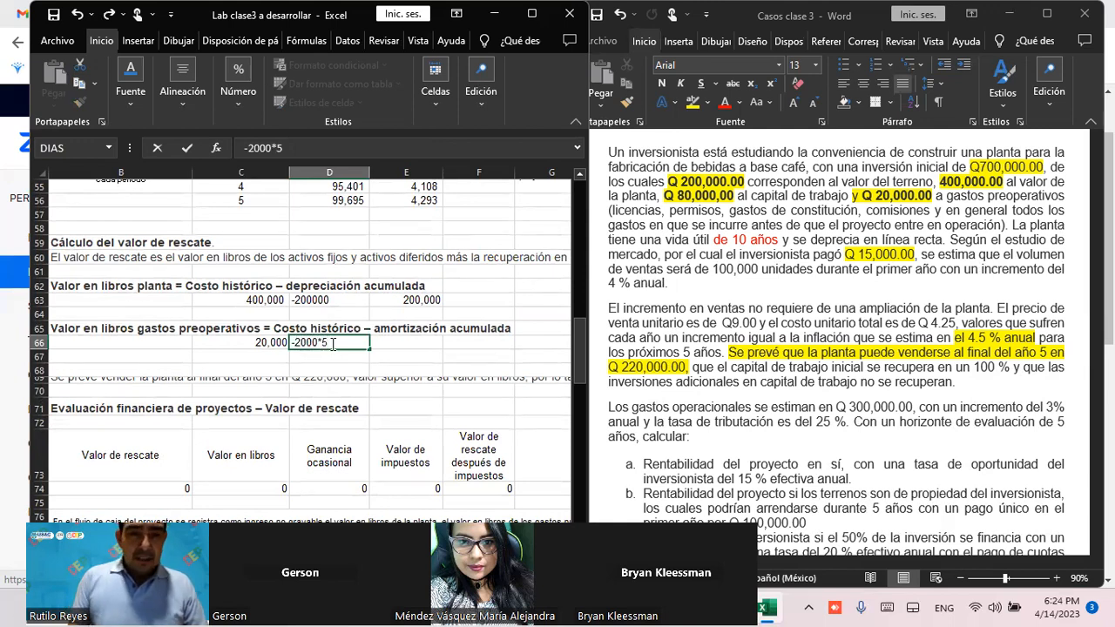
{"action": "key", "text": "Return"}
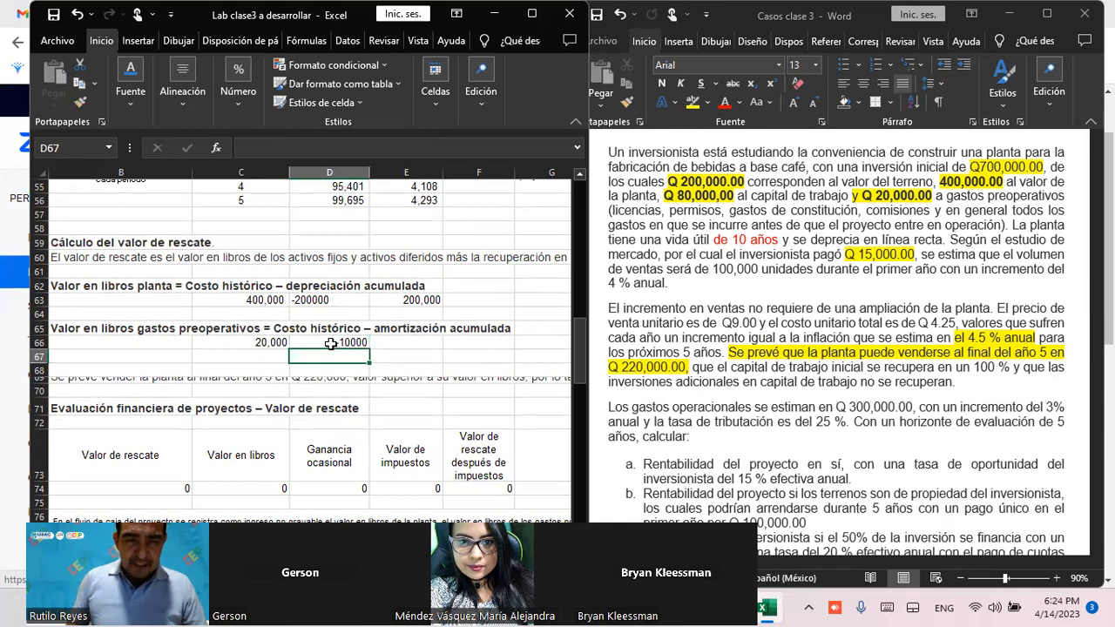
Calculate the book value of the gastos preoperativos in E66 with the formula +C66+D66
{"action": "left_click", "coordinate": [411, 348]}
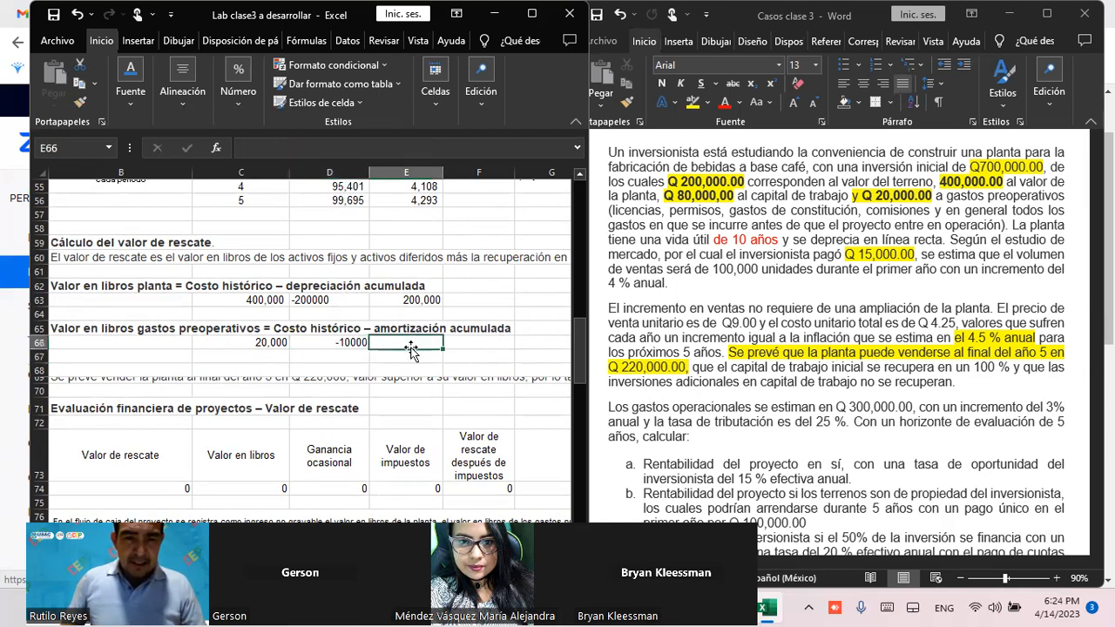
{"action": "left_click", "coordinate": [265, 342]}
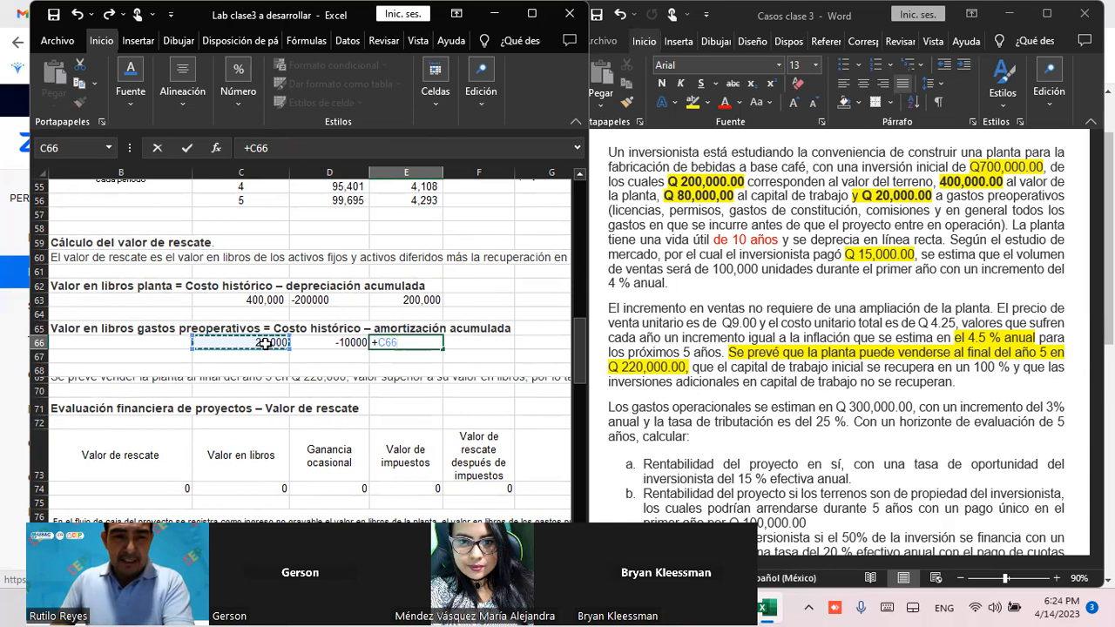
{"action": "type", "text": "+"}
{"action": "left_click", "coordinate": [340, 343]}
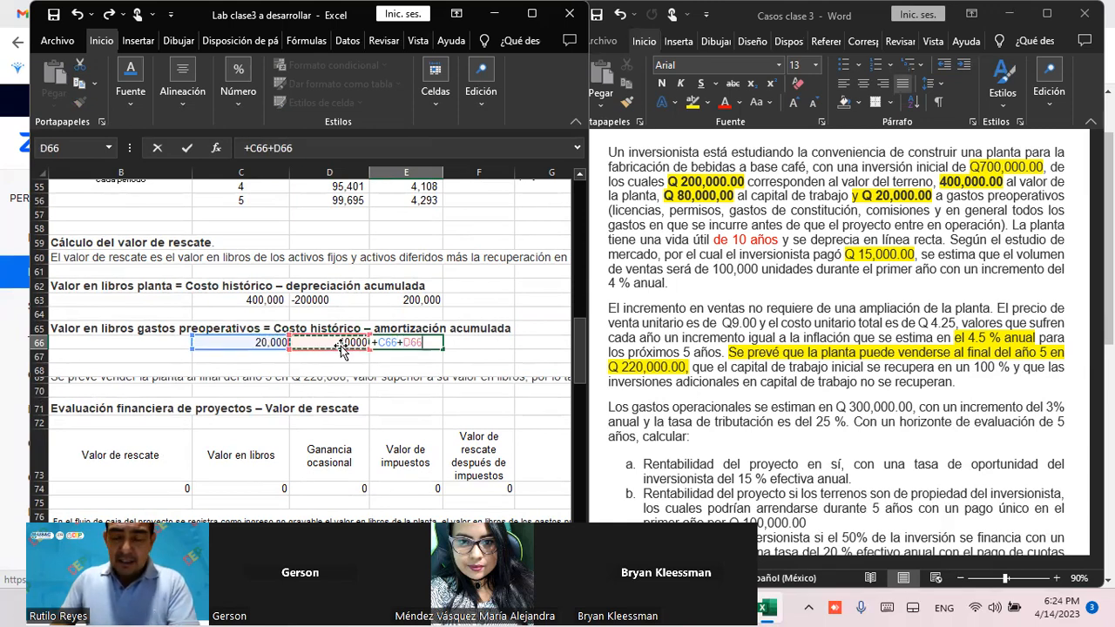
{"action": "key", "text": "Return"}
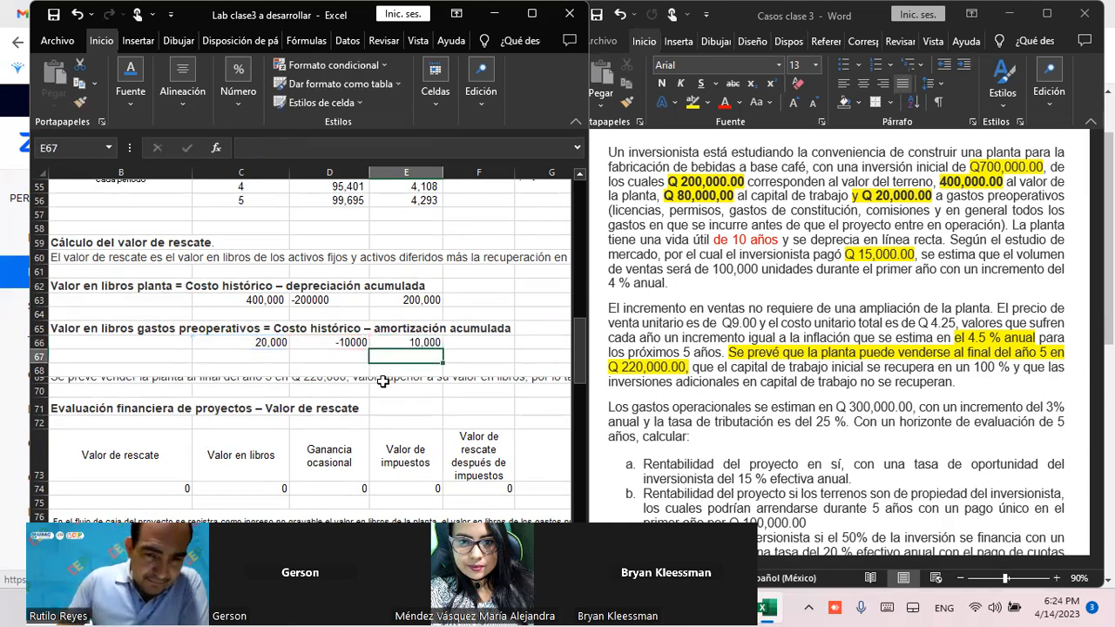
Increase the height of row 69 so the note on selling the planta is fully readable
{"action": "left_click_drag", "start_coordinate": [42, 381], "coordinate": [47, 421]}
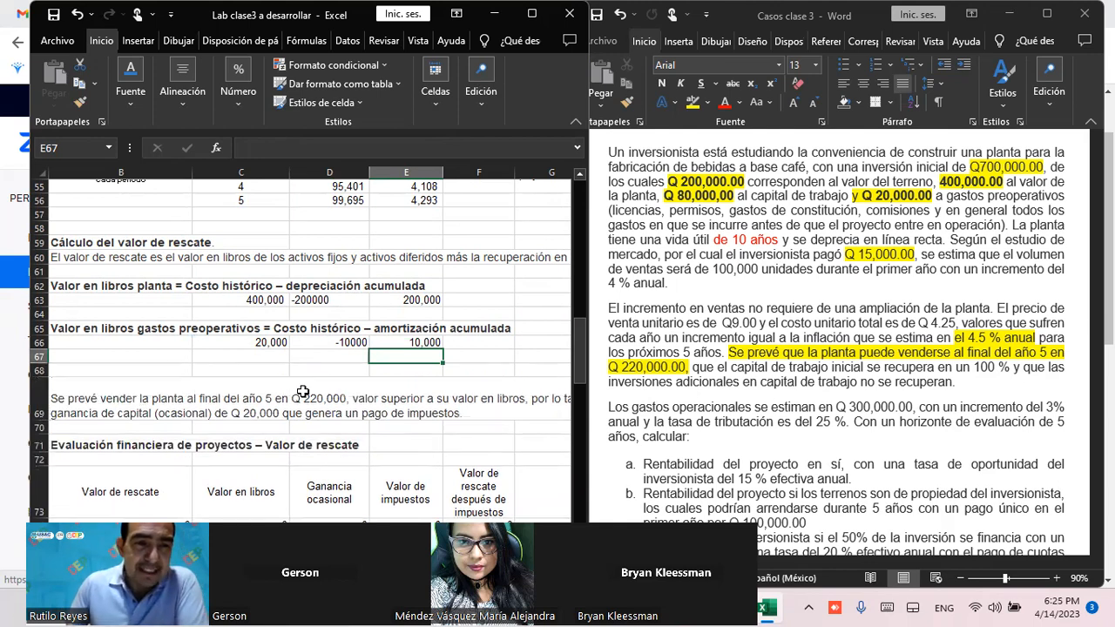
{"action": "scroll", "coordinate": [311, 382], "scroll_direction": "down", "scroll_amount": 1}
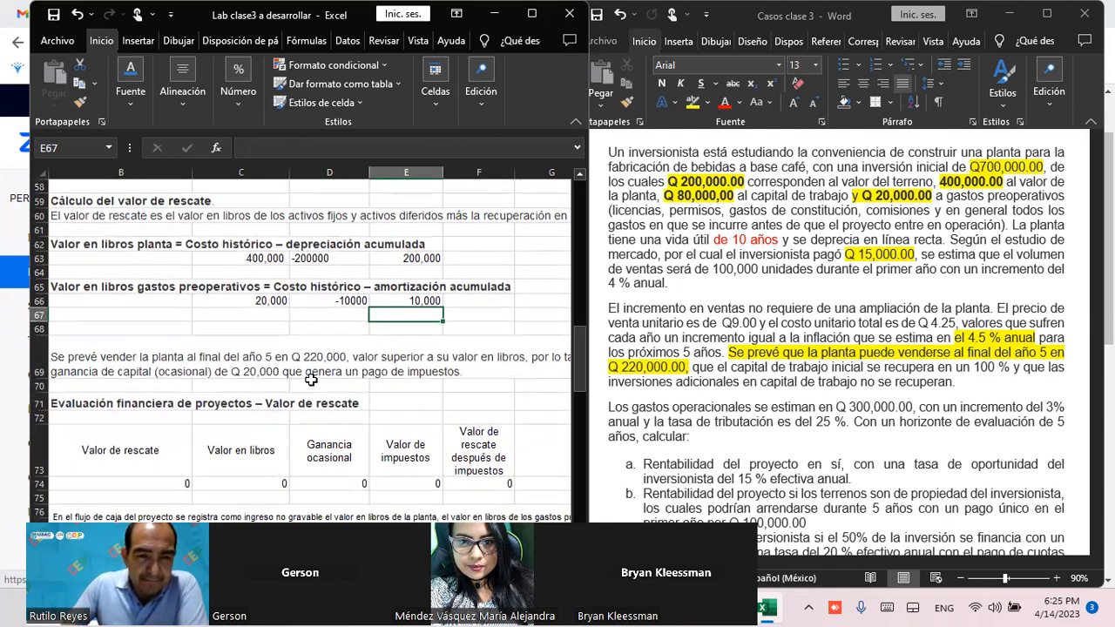
{"action": "scroll", "coordinate": [166, 414], "scroll_direction": "down", "scroll_amount": 2}
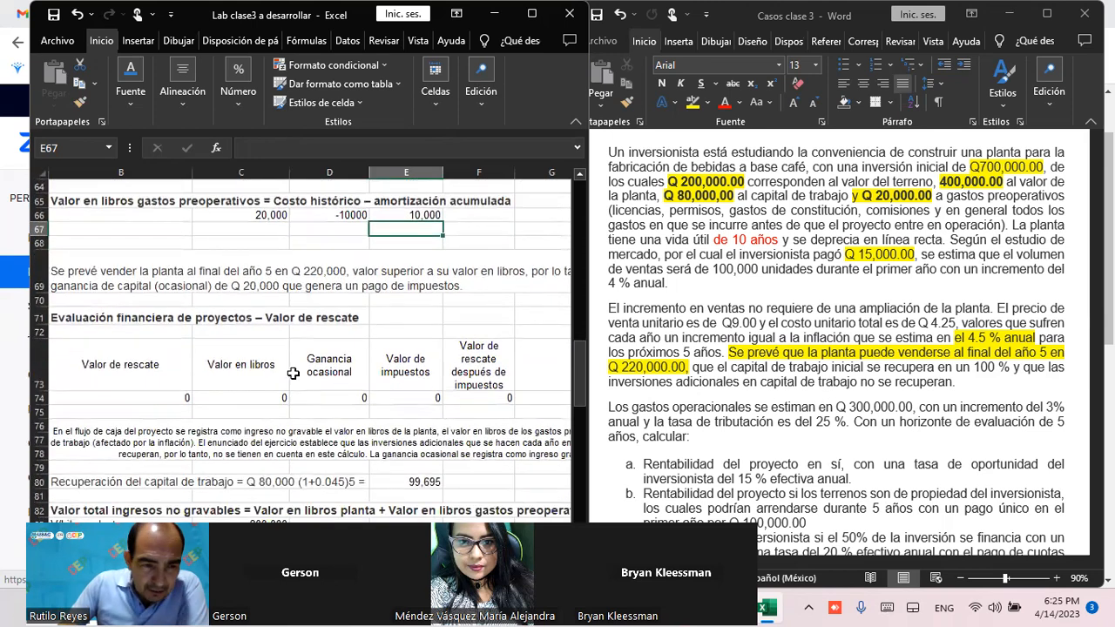
Enter 220000 as the Valor de rescate in B74 of the Evaluación financiera de proyectos table
{"action": "left_click", "coordinate": [187, 320]}
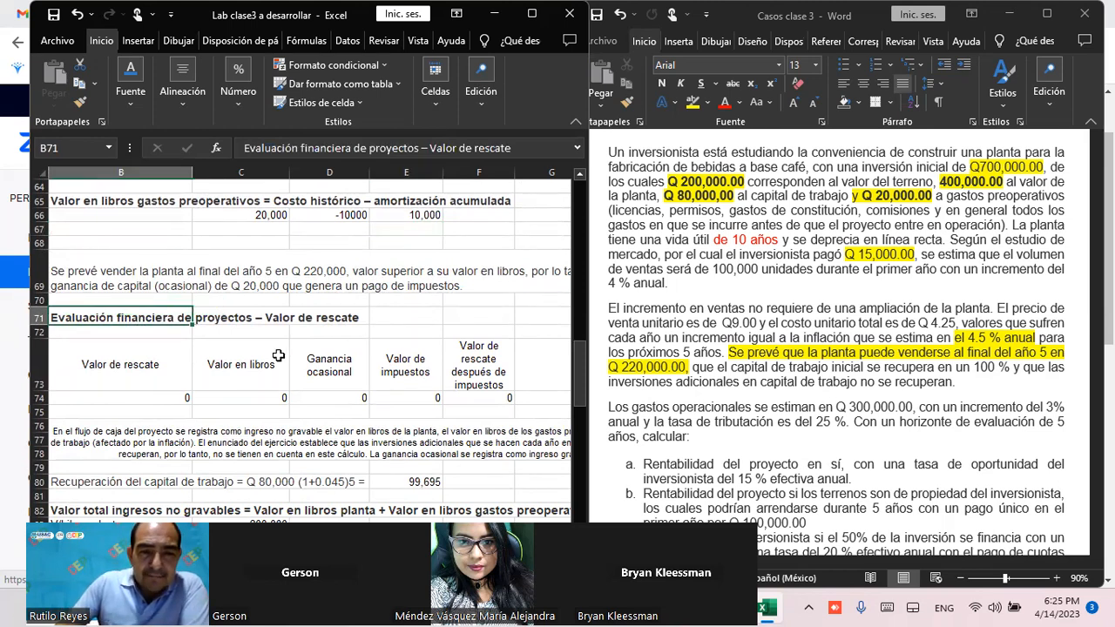
{"action": "scroll", "coordinate": [278, 357], "scroll_direction": "down", "scroll_amount": 1}
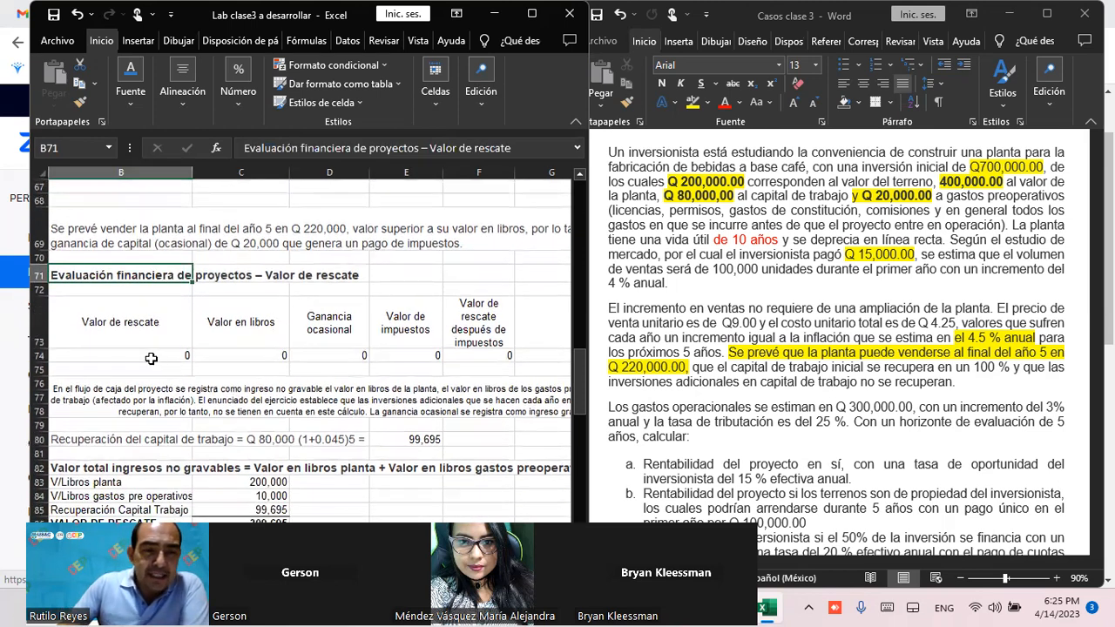
{"action": "left_click", "coordinate": [152, 359]}
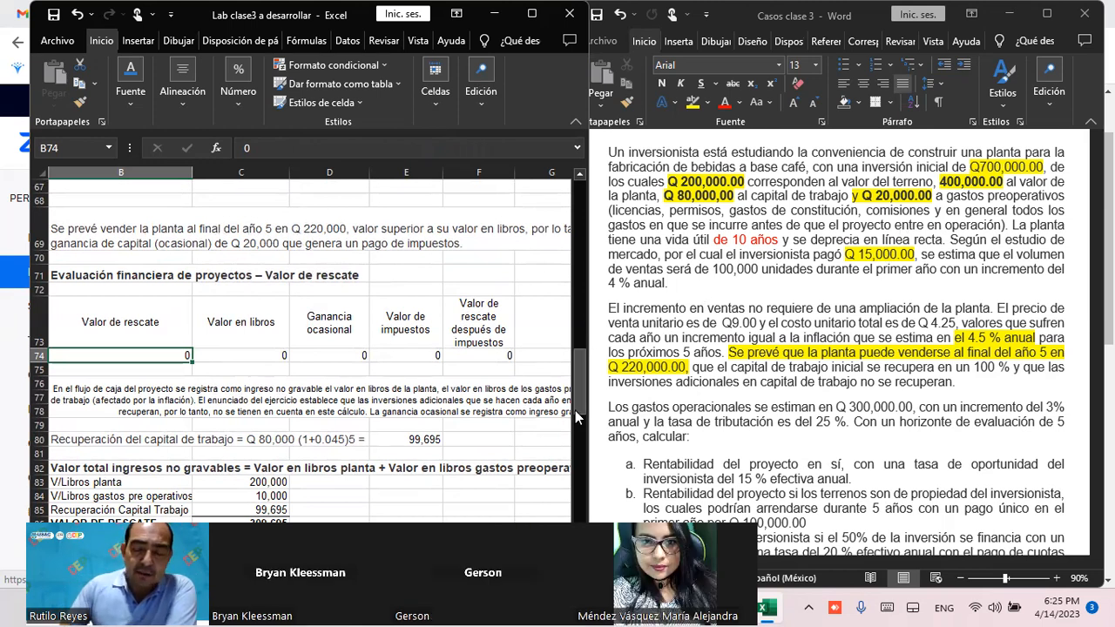
{"action": "type", "text": "22000"}
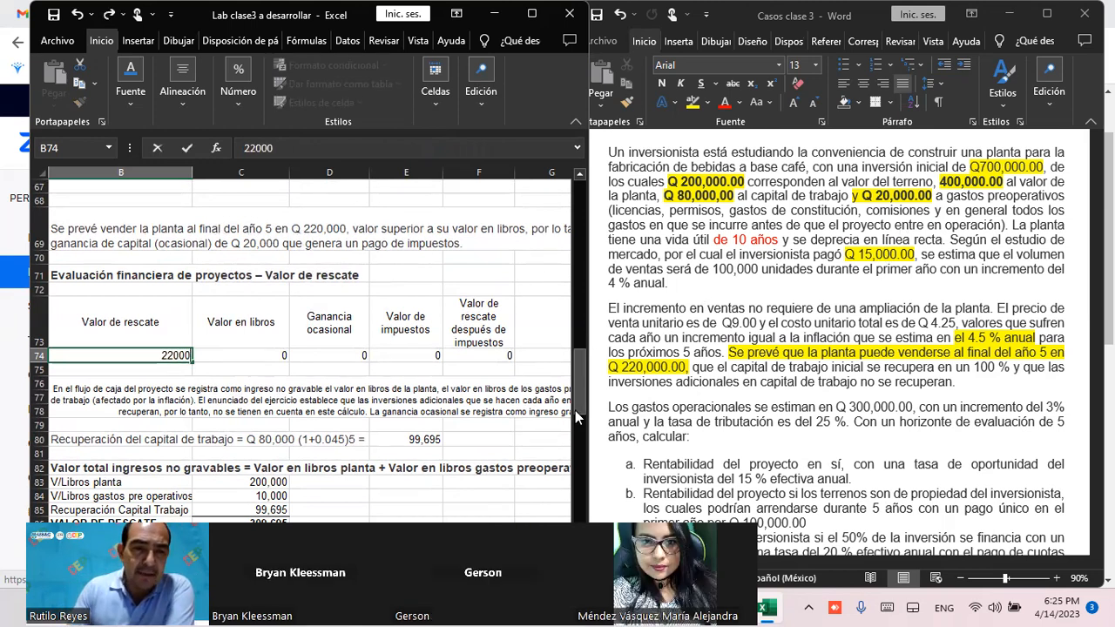
{"action": "key", "text": "Tab"}
{"action": "key", "text": "Left"}
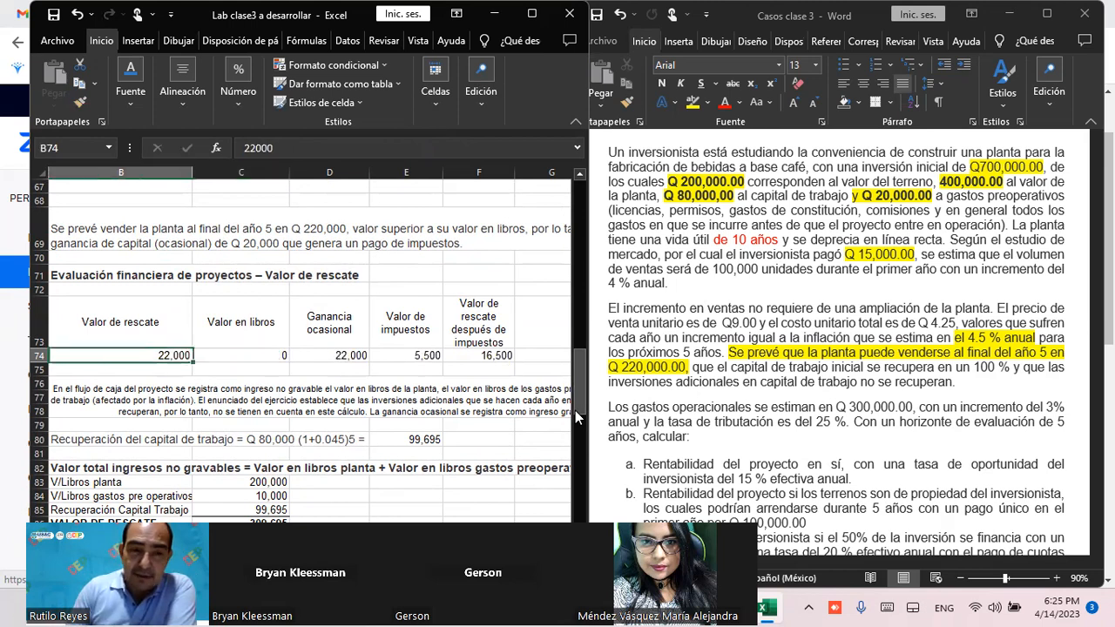
{"action": "type", "text": "220,"}
{"action": "type", "text": "000"}
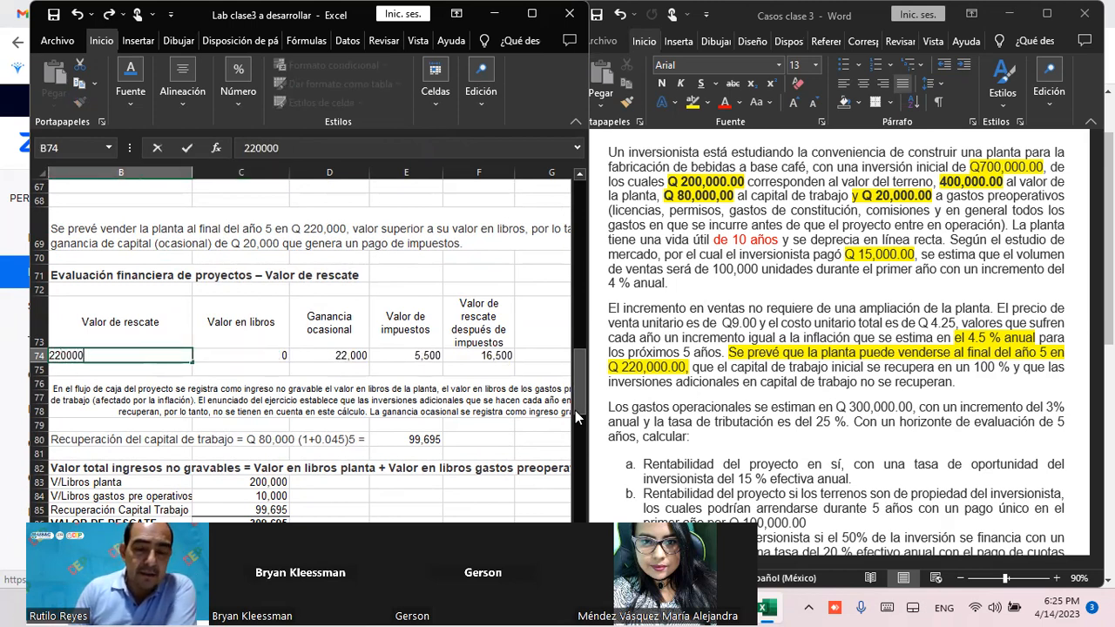
{"action": "key", "text": "Tab"}
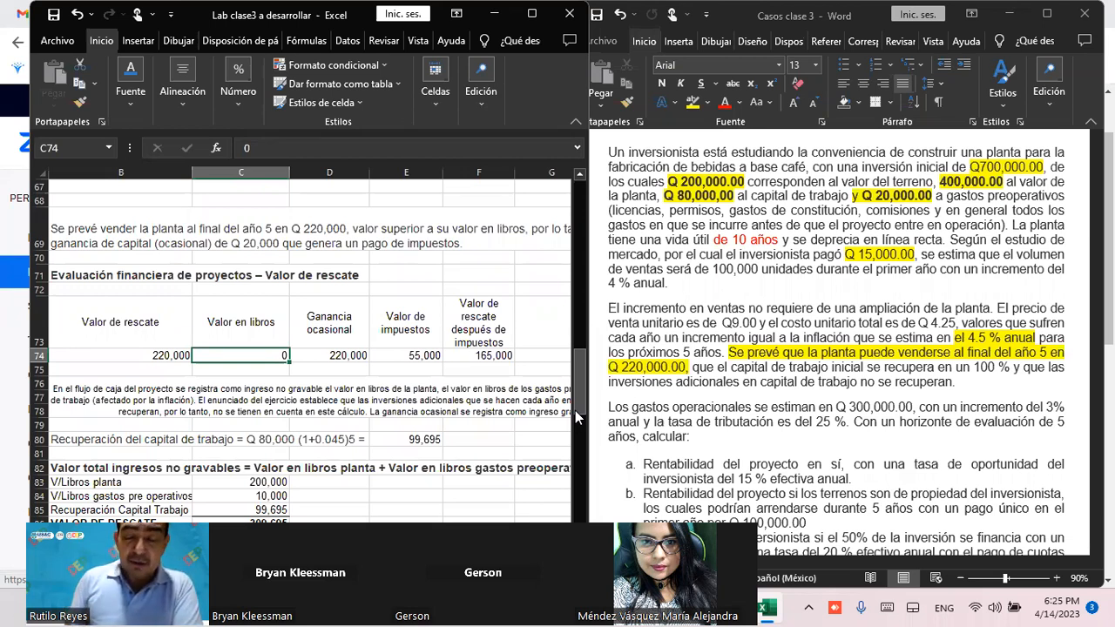
Enter 200000 as the Valor en libros in C74
{"action": "type", "text": "2000"}
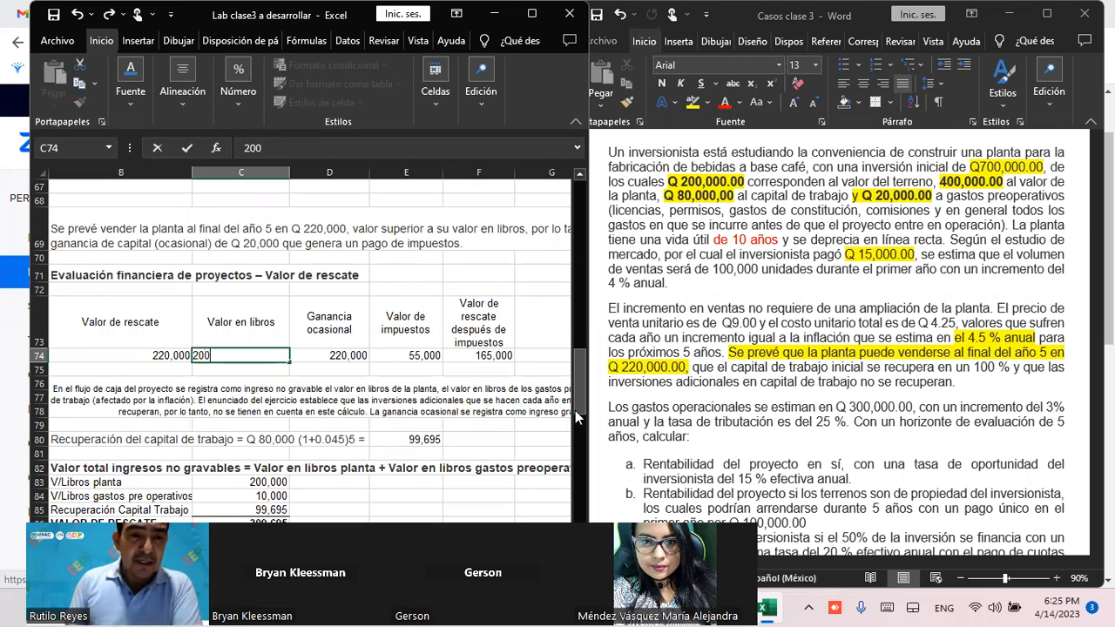
{"action": "type", "text": "00"}
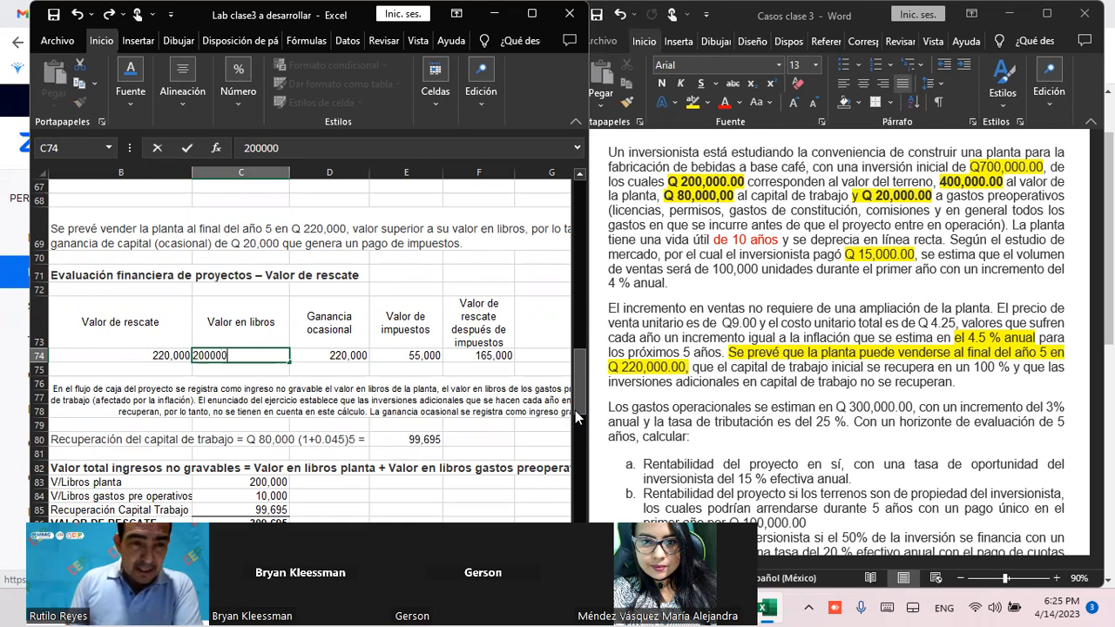
{"action": "key", "text": "Up"}
Trace the Valor en libros back to the planta's book-value calculation and inspect the formula in E63
{"action": "key", "text": "Up"}
{"action": "key", "text": "Up"}
{"action": "key", "text": "Up"}
{"action": "key", "text": "Up"}
{"action": "key", "text": "Up"}
{"action": "key", "text": "Up"}
{"action": "key", "text": "Up"}
{"action": "key", "text": "Up"}
{"action": "key", "text": "Up"}
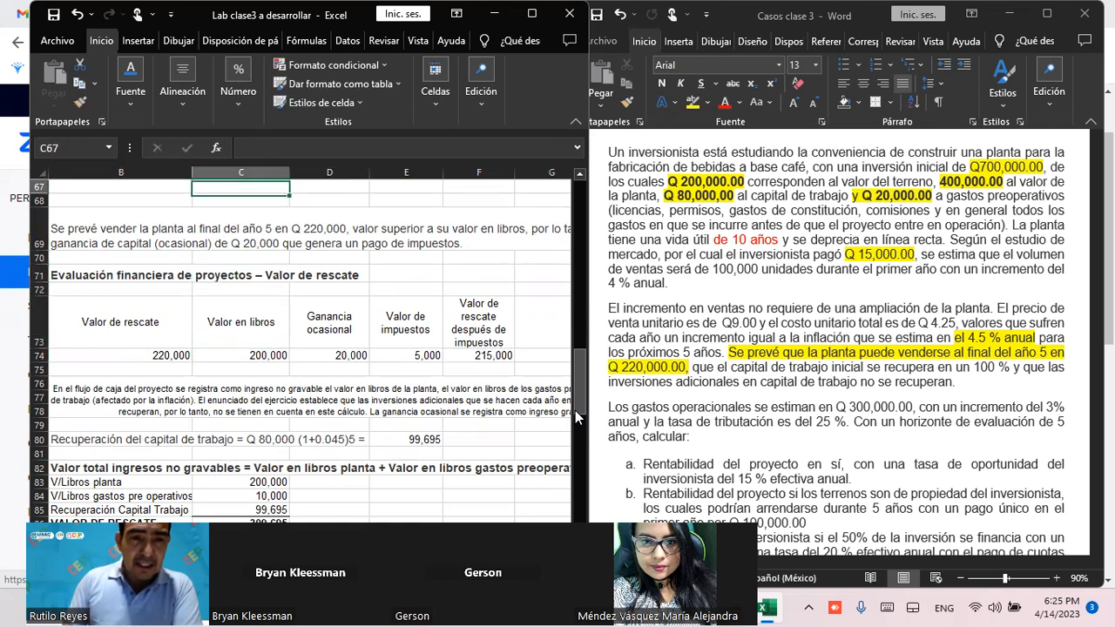
{"action": "key", "text": "Up"}
{"action": "key", "text": "Up"}
{"action": "key", "text": "Up"}
{"action": "key", "text": "Up"}
{"action": "key", "text": "Up"}
{"action": "key", "text": "Up"}
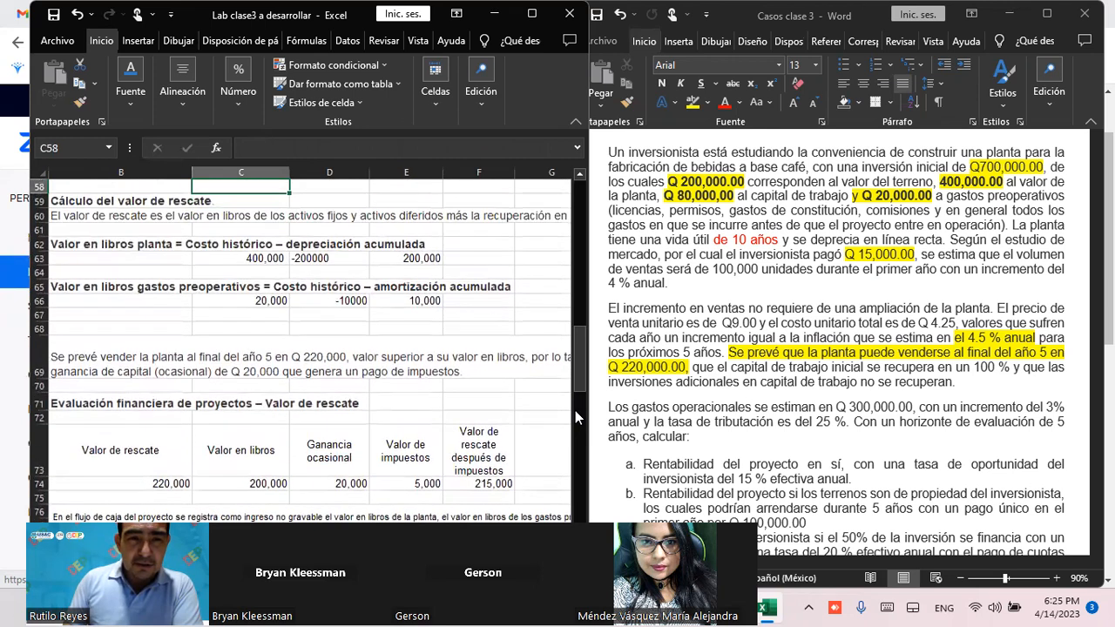
{"action": "key", "text": "Down"}
{"action": "key", "text": "Down"}
{"action": "key", "text": "Down"}
{"action": "key", "text": "Down"}
{"action": "key", "text": "Down"}
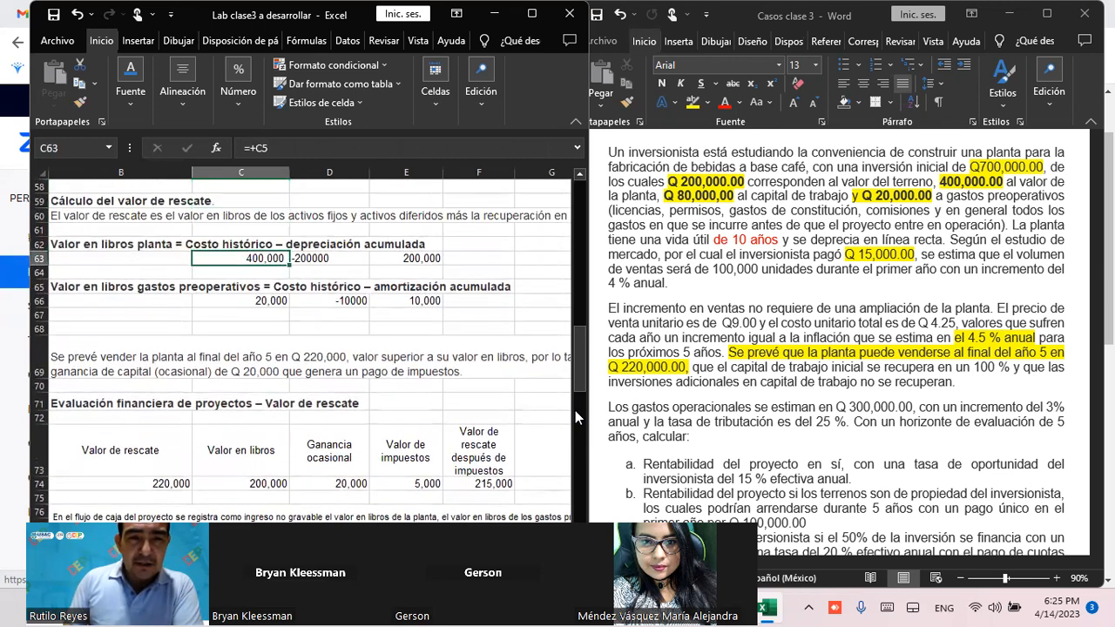
{"action": "key", "text": "Right"}
{"action": "key", "text": "Right"}
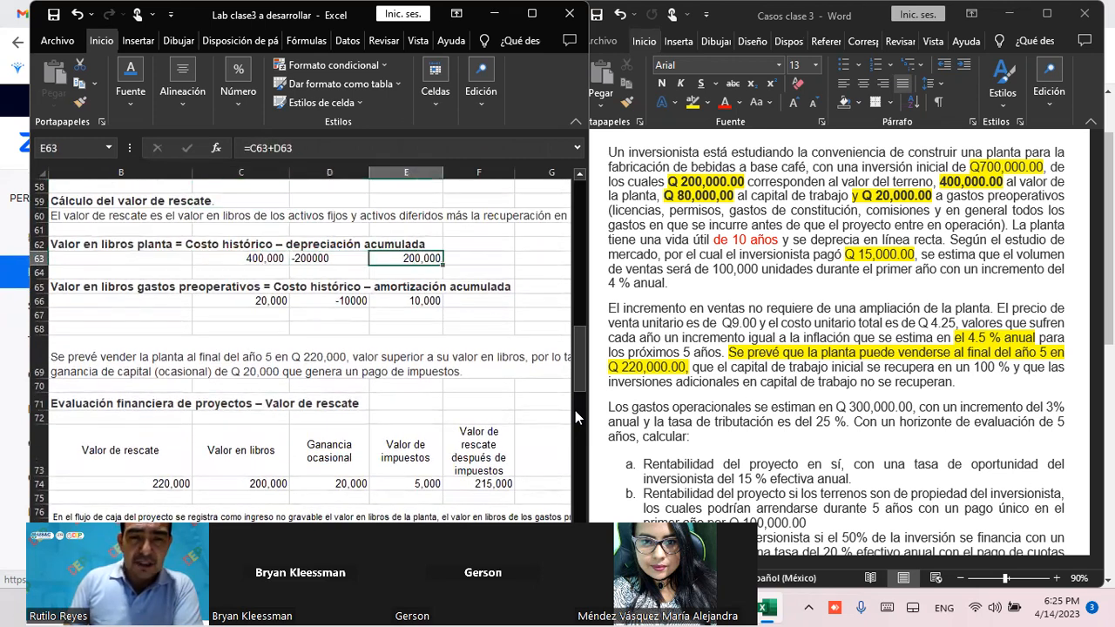
Return to the Valor de rescate table and inspect the Ganancia ocasional formula in D74
{"action": "key", "text": "Down"}
{"action": "key", "text": "Down"}
{"action": "key", "text": "Down"}
{"action": "key", "text": "Down"}
{"action": "key", "text": "Down"}
{"action": "key", "text": "Down"}
{"action": "key", "text": "Down"}
{"action": "key", "text": "Down"}
{"action": "key", "text": "Down"}
{"action": "key", "text": "Down"}
{"action": "key", "text": "Down"}
{"action": "key", "text": "Down"}
{"action": "key", "text": "Down"}
{"action": "key", "text": "Down"}
{"action": "key", "text": "Down"}
{"action": "key", "text": "Down"}
{"action": "key", "text": "Down"}
{"action": "key", "text": "Down"}
{"action": "key", "text": "Down"}
{"action": "key", "text": "Up"}
{"action": "key", "text": "Up"}
{"action": "key", "text": "Up"}
{"action": "key", "text": "Up"}
{"action": "key", "text": "Up"}
{"action": "key", "text": "Up"}
{"action": "key", "text": "Up"}
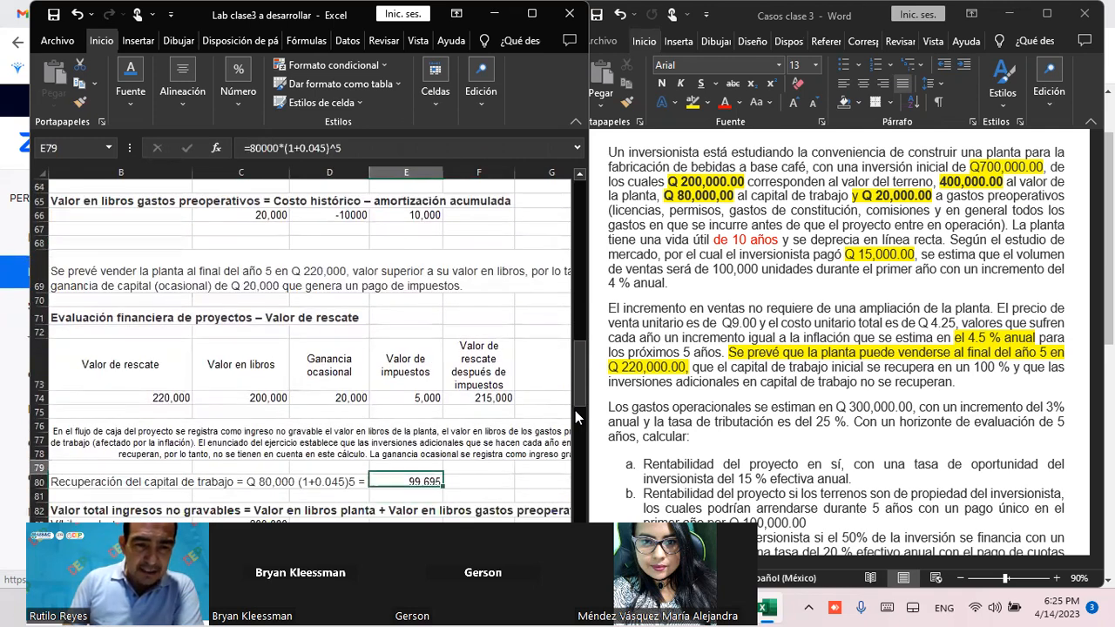
{"action": "key", "text": "Down"}
{"action": "key", "text": "Left"}
{"action": "key", "text": "Left"}
{"action": "key", "text": "Right"}
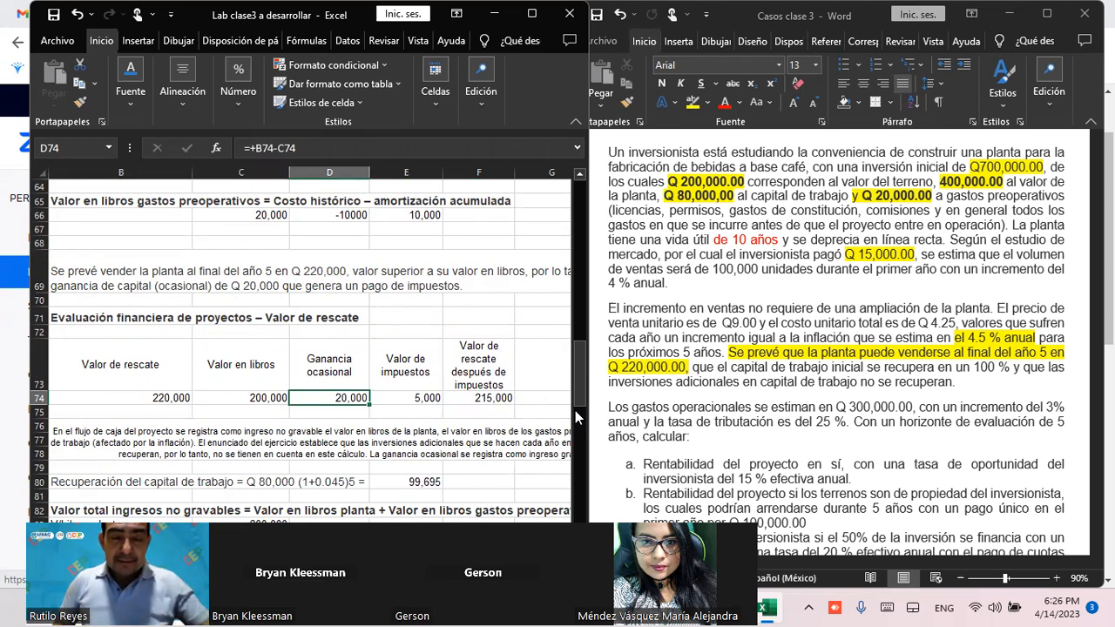
Compare the Valor en libros and Valor de rescate inputs with the Ganancia ocasional and Valor de impuestos formulas in D74 and E74
{"action": "left_click", "coordinate": [254, 399]}
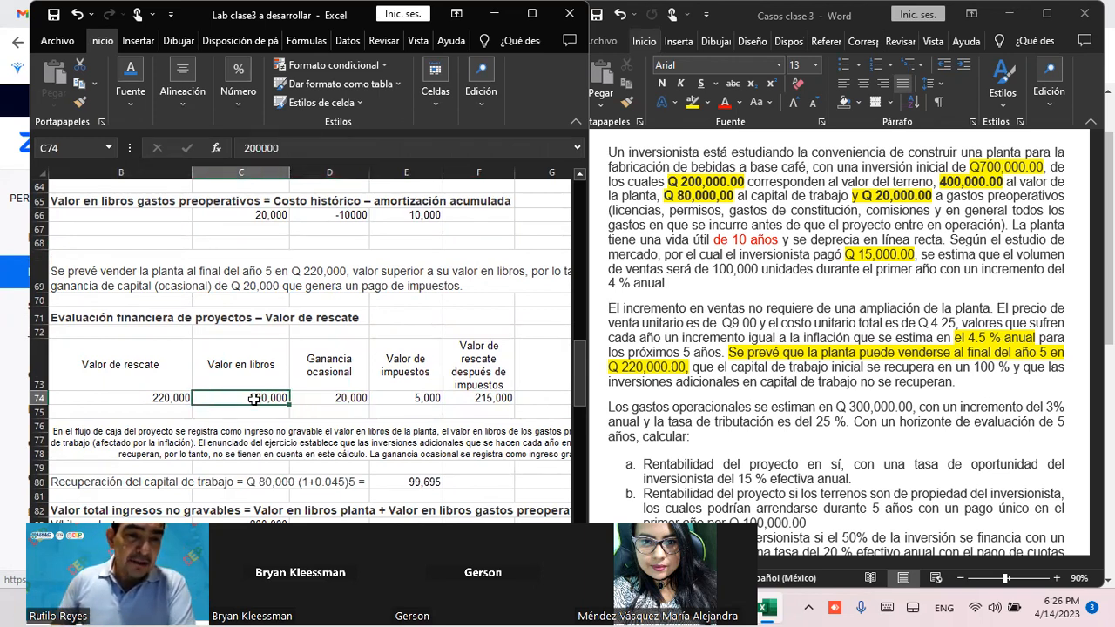
{"action": "left_click", "coordinate": [149, 398]}
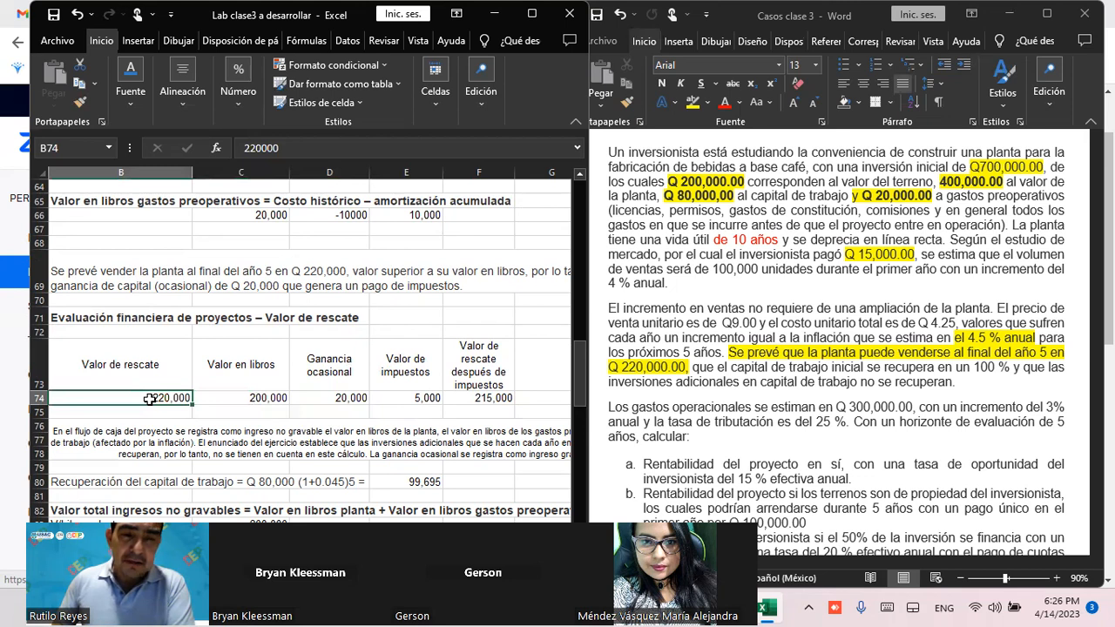
{"action": "left_click", "coordinate": [328, 399]}
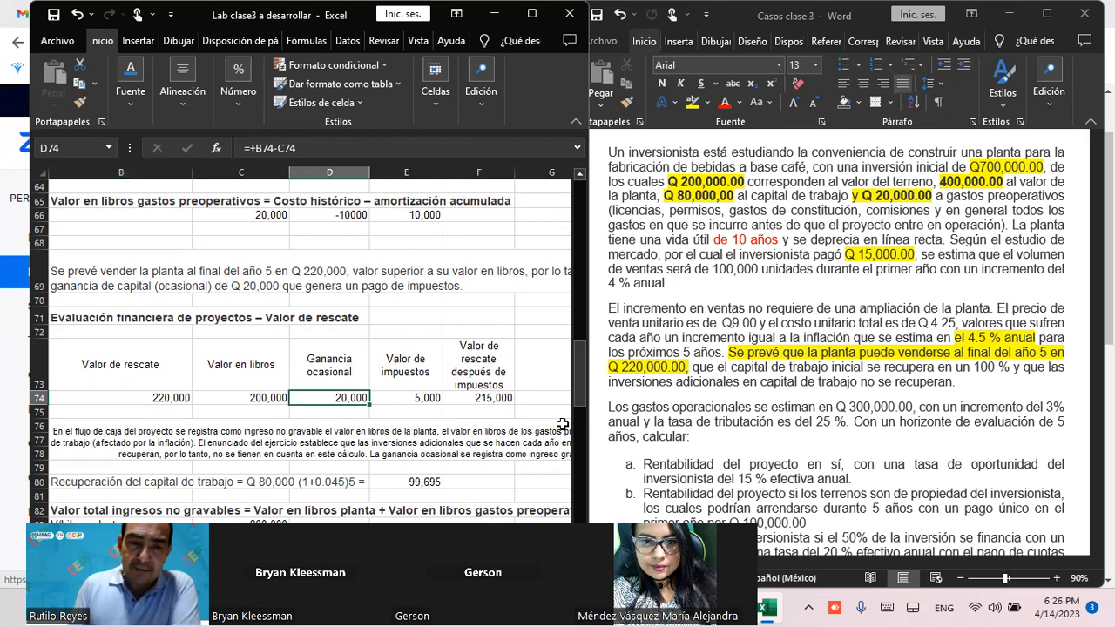
{"action": "key", "text": "Right"}
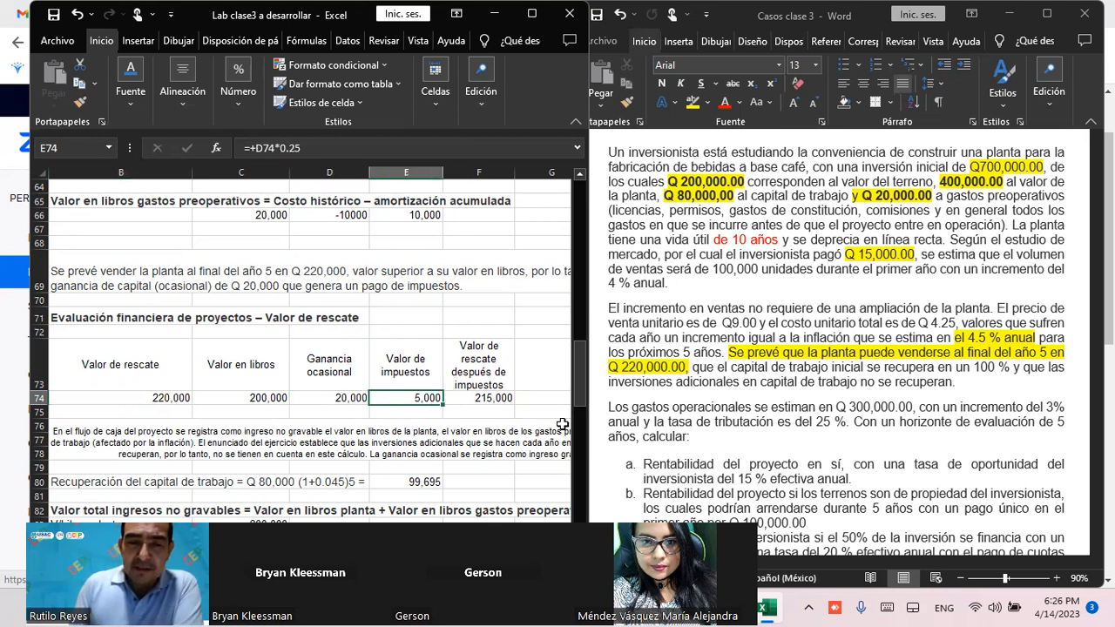
{"action": "key", "text": "Left"}
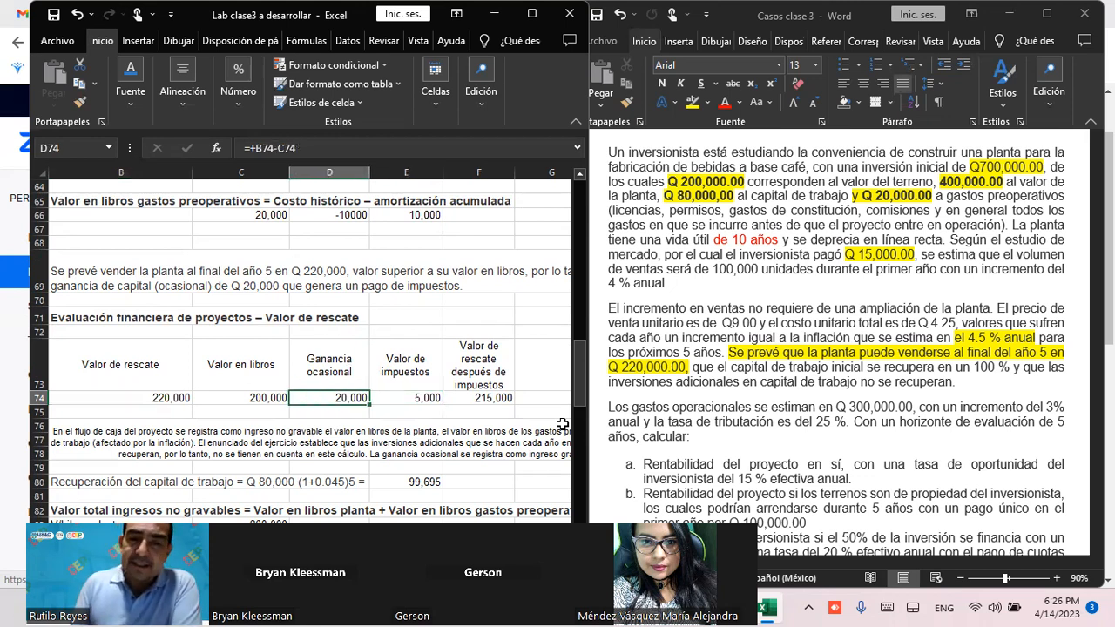
{"action": "key", "text": "Right"}
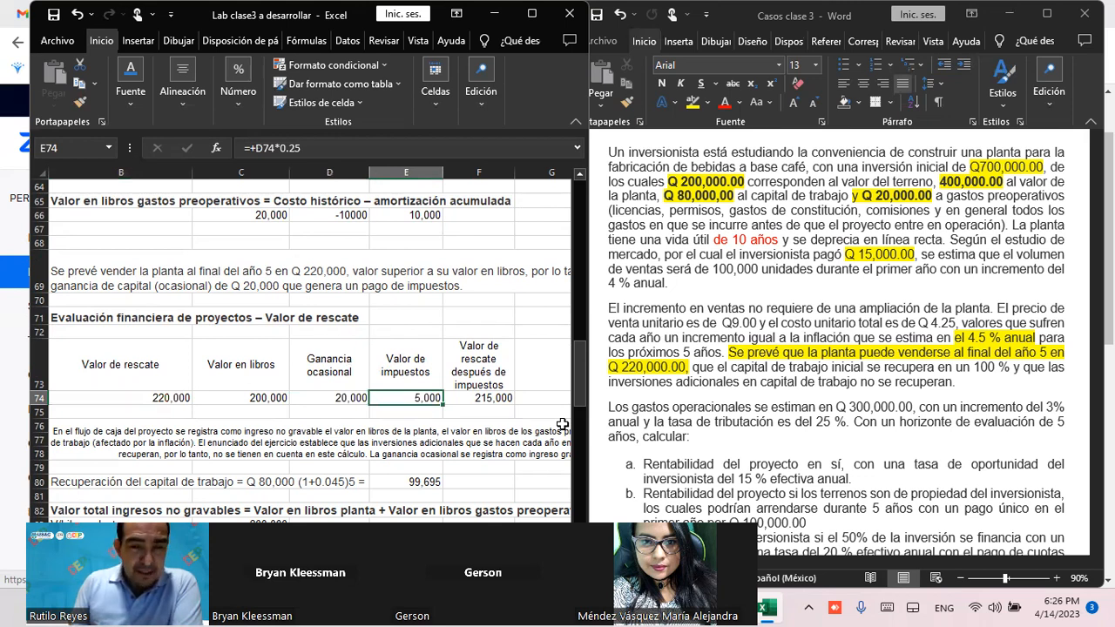
Inspect the Valor de rescate después de impuestos formula in F74 and look over the non-taxable income section below it
{"action": "key", "text": "Right"}
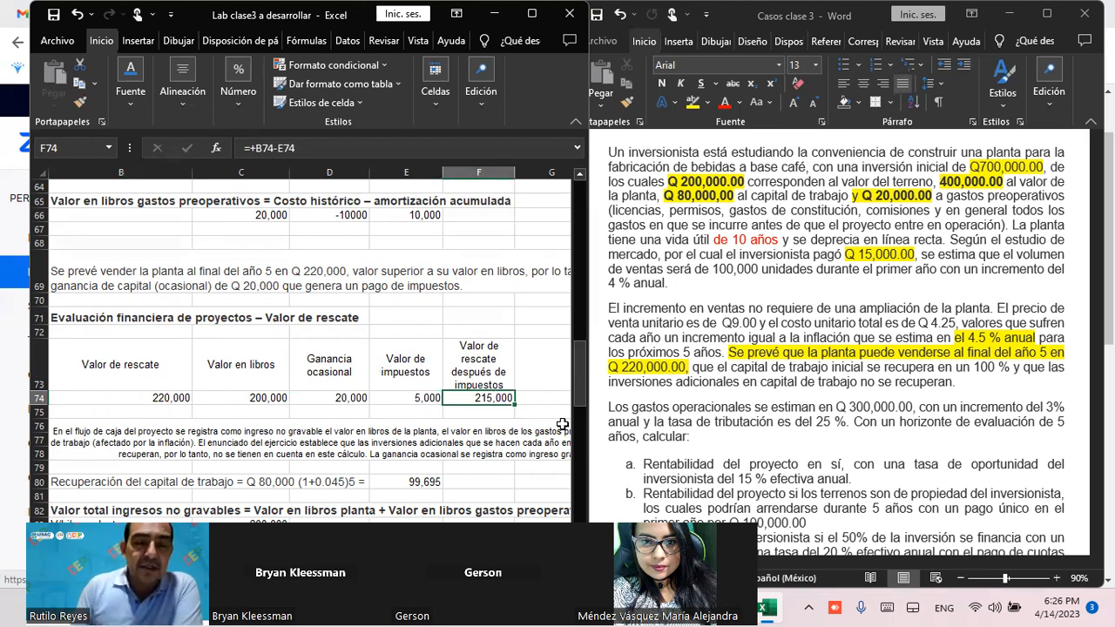
{"action": "key", "text": "Down"}
{"action": "key", "text": "Down"}
{"action": "key", "text": "Down"}
{"action": "key", "text": "Down"}
{"action": "key", "text": "Down"}
{"action": "key", "text": "Down"}
{"action": "key", "text": "Down"}
{"action": "key", "text": "Down"}
{"action": "key", "text": "Down"}
{"action": "key", "text": "Down"}
{"action": "key", "text": "Down"}
{"action": "key", "text": "Down"}
{"action": "key", "text": "Down"}
{"action": "key", "text": "Down"}
{"action": "key", "text": "Down"}
{"action": "key", "text": "Up"}
{"action": "key", "text": "Up"}
{"action": "key", "text": "Up"}
{"action": "key", "text": "Up"}
{"action": "key", "text": "Up"}
{"action": "key", "text": "Up"}
{"action": "key", "text": "Up"}
{"action": "key", "text": "Up"}
{"action": "key", "text": "Up"}
{"action": "key", "text": "Up"}
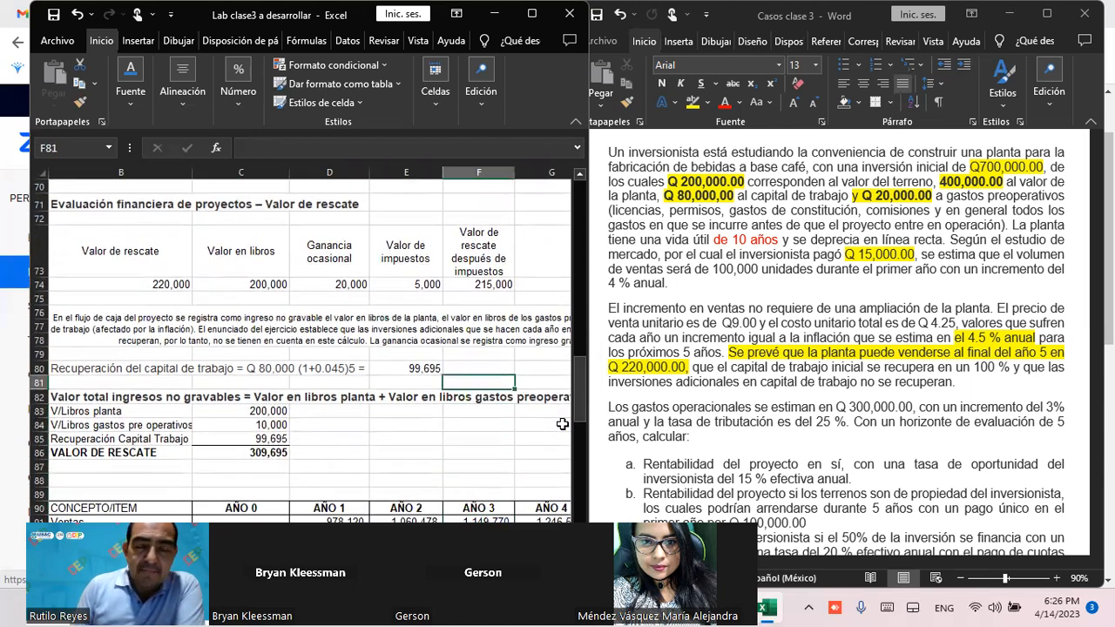
Examine the Recuperación del capital de trabajo row and the compound-inflation formula in E80
{"action": "key", "text": "Up"}
{"action": "key", "text": "Left"}
{"action": "key", "text": "Left"}
{"action": "key", "text": "Left"}
{"action": "key", "text": "Left"}
{"action": "key", "text": "Left"}
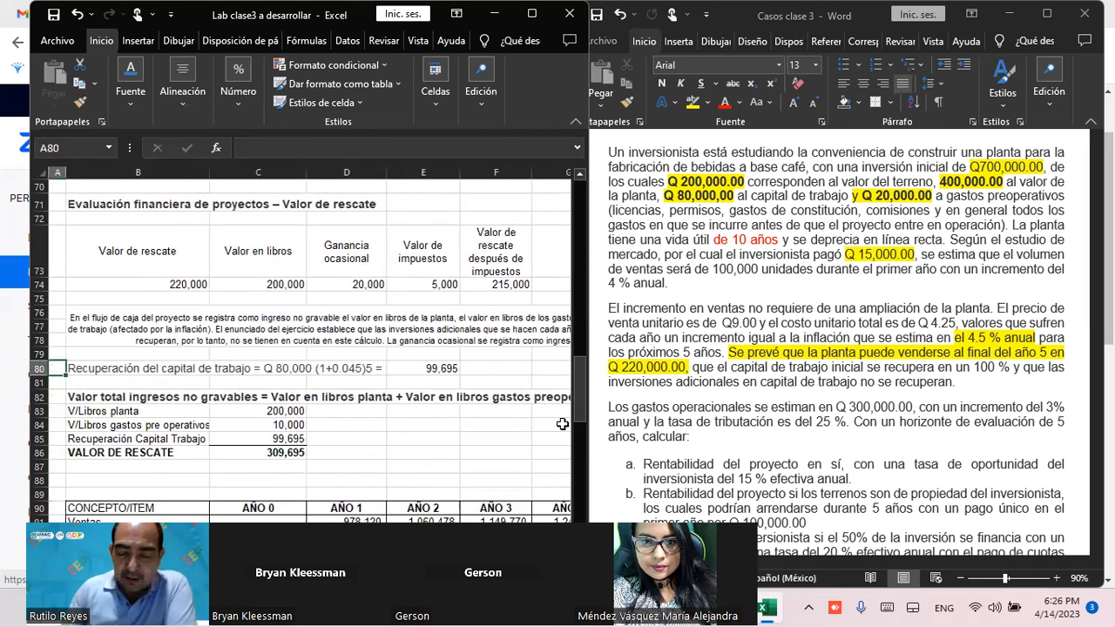
{"action": "key", "text": "Right"}
{"action": "key", "text": "Right"}
{"action": "key", "text": "Right"}
{"action": "key", "text": "Left"}
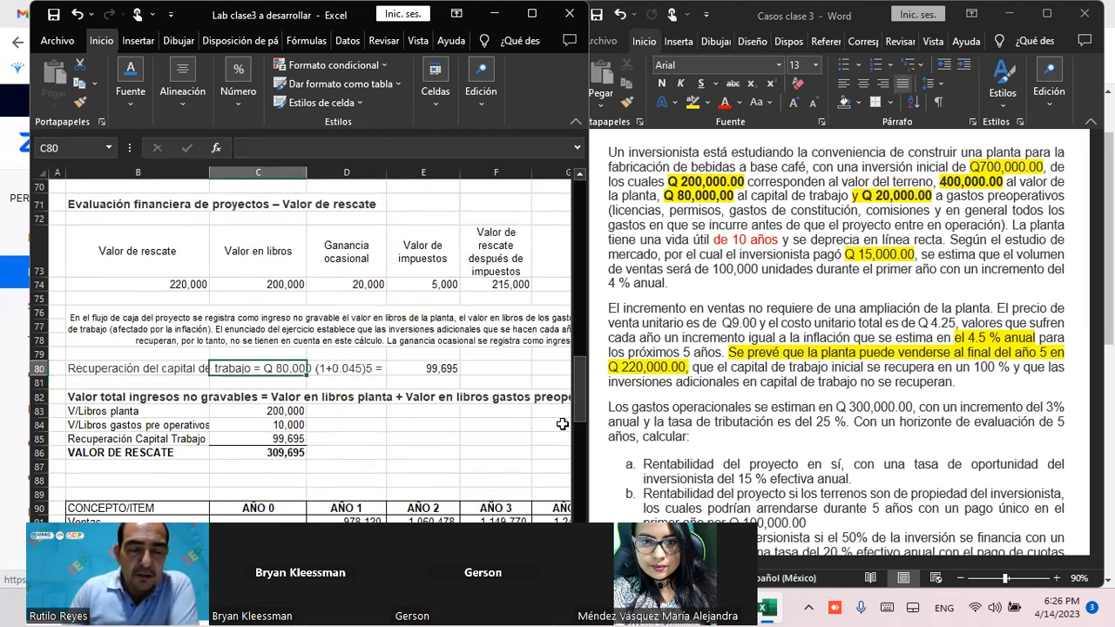
{"action": "left_click", "coordinate": [348, 372]}
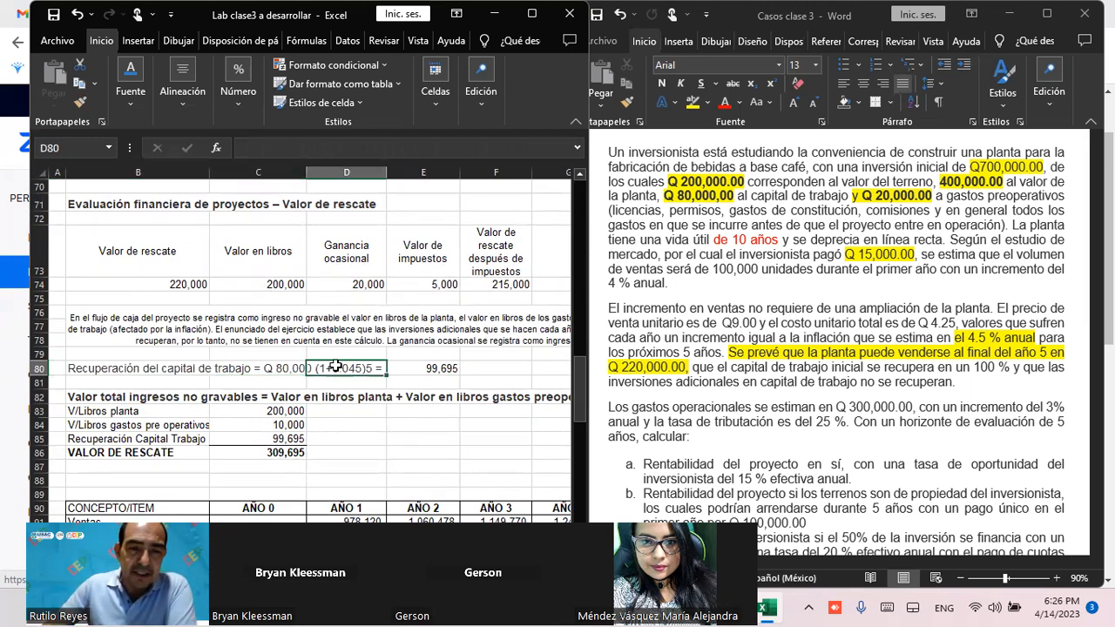
{"action": "left_click", "coordinate": [433, 370]}
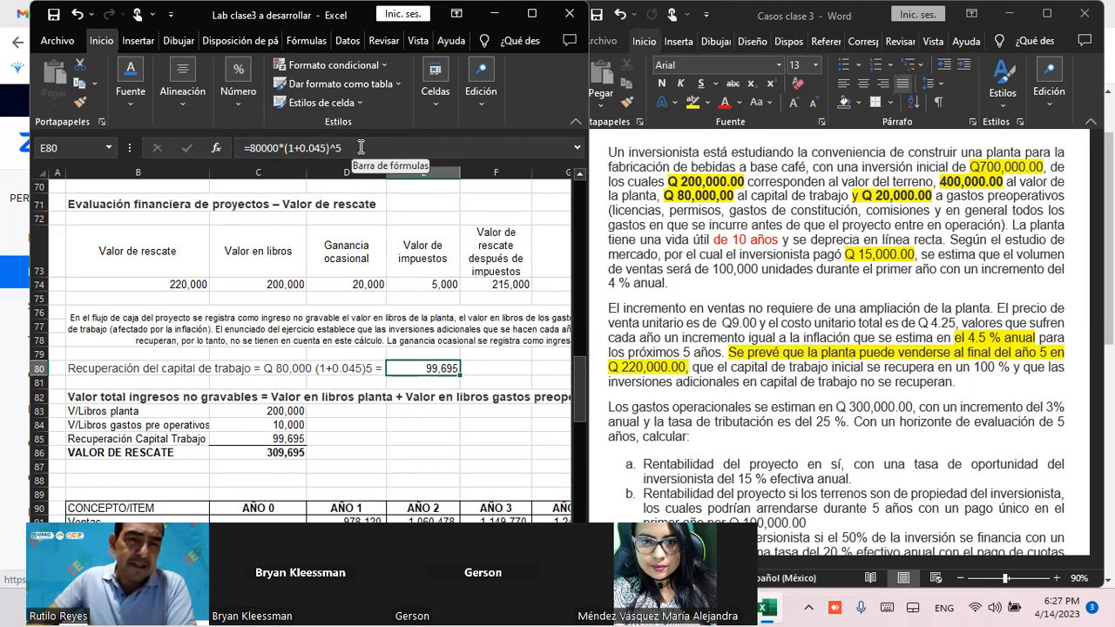
{"action": "left_click", "coordinate": [405, 426]}
{"action": "left_click", "coordinate": [428, 366]}
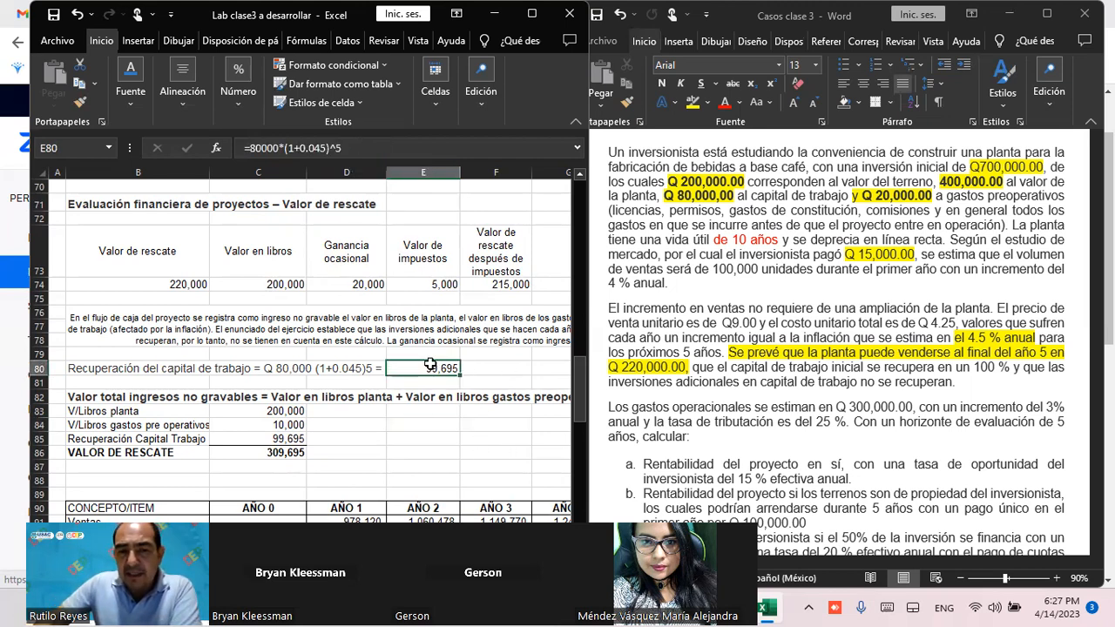
Highlight the year 5 working capital amount in D56 with yellow fill
{"action": "scroll", "coordinate": [404, 353], "scroll_direction": "up", "scroll_amount": 2}
{"action": "scroll", "coordinate": [405, 354], "scroll_direction": "up", "scroll_amount": 3}
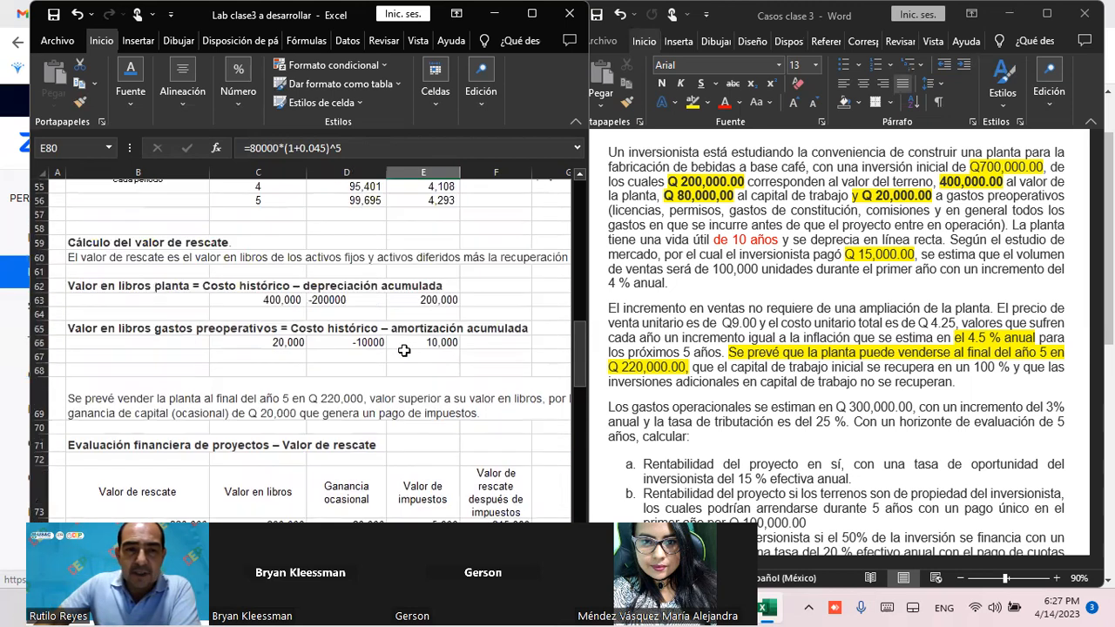
{"action": "left_click", "coordinate": [353, 202]}
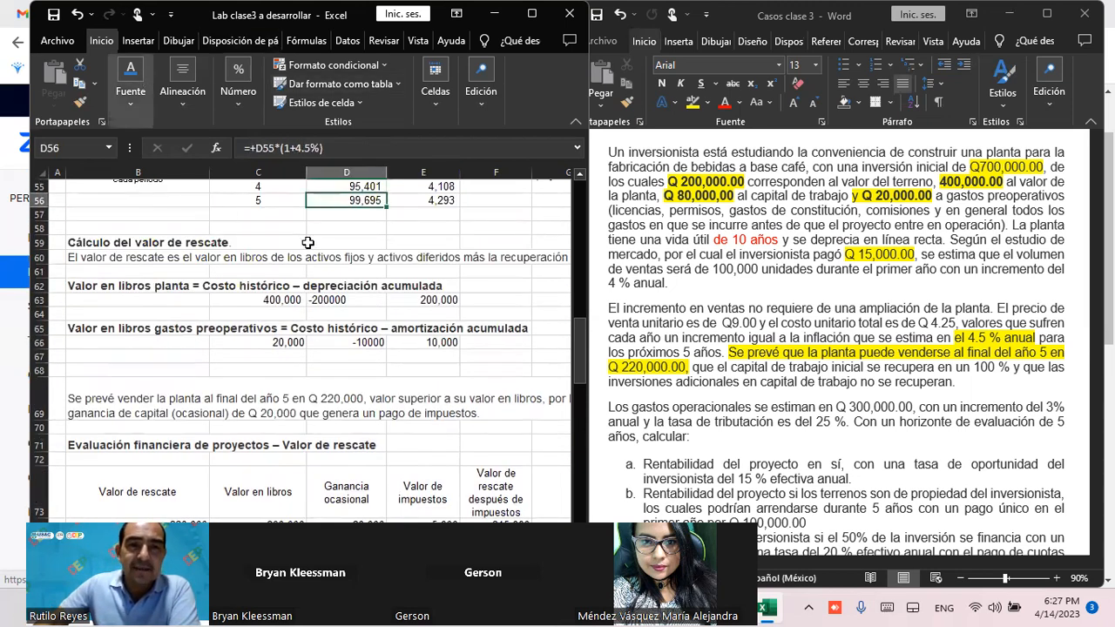
{"action": "left_click", "coordinate": [130, 91]}
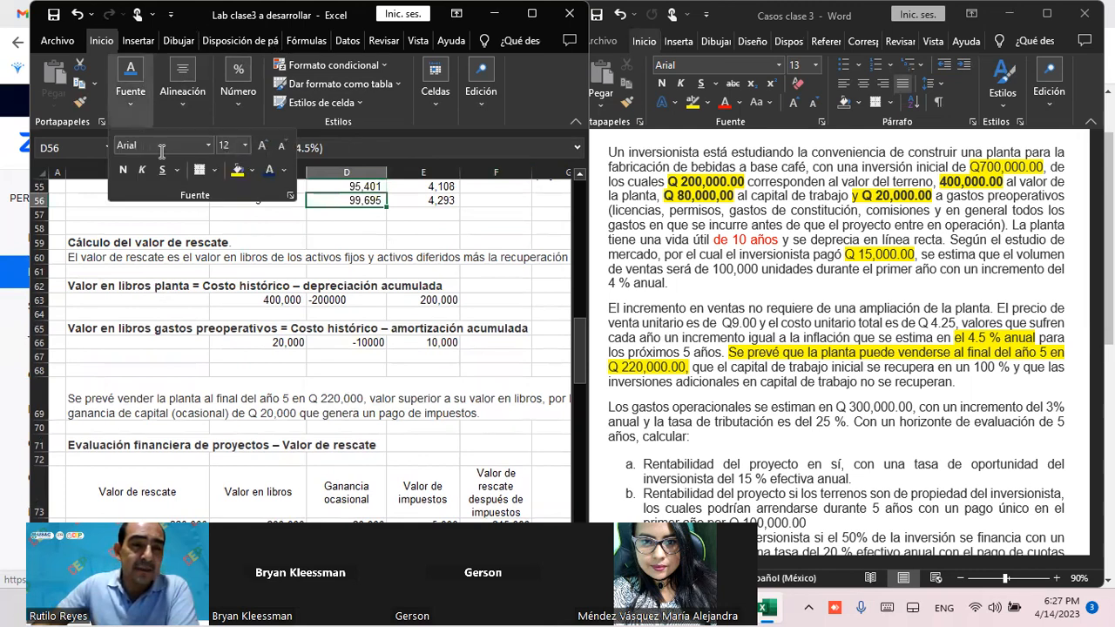
{"action": "left_click", "coordinate": [237, 171]}
Highlight the Recuperación del capital de trabajo result in E80 with the same yellow fill
{"action": "scroll", "coordinate": [440, 278], "scroll_direction": "down", "scroll_amount": 5}
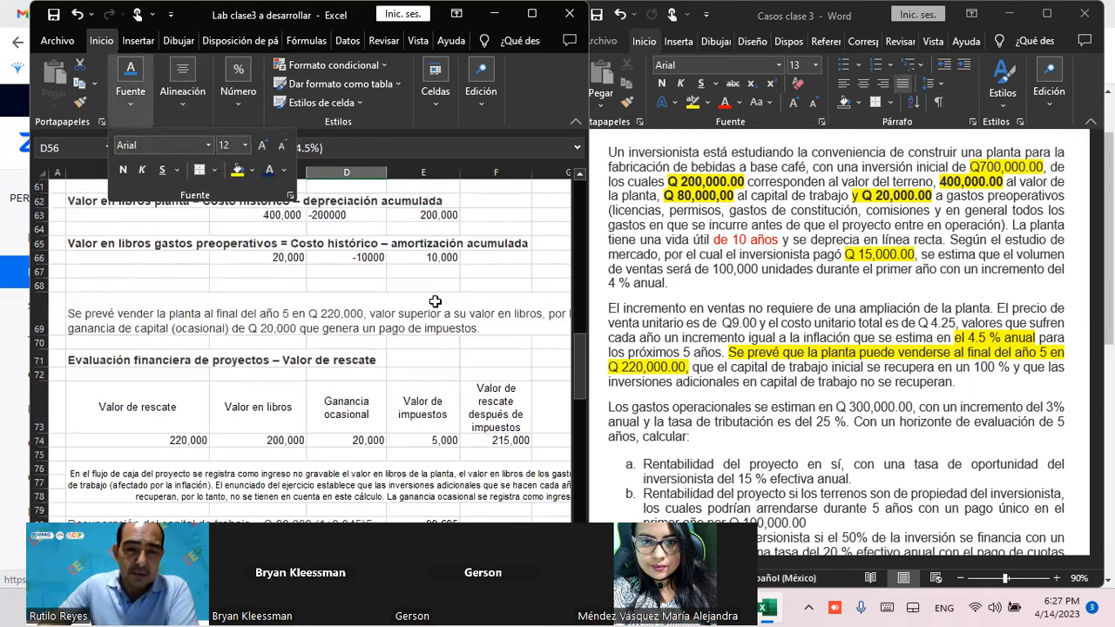
{"action": "left_click", "coordinate": [451, 369]}
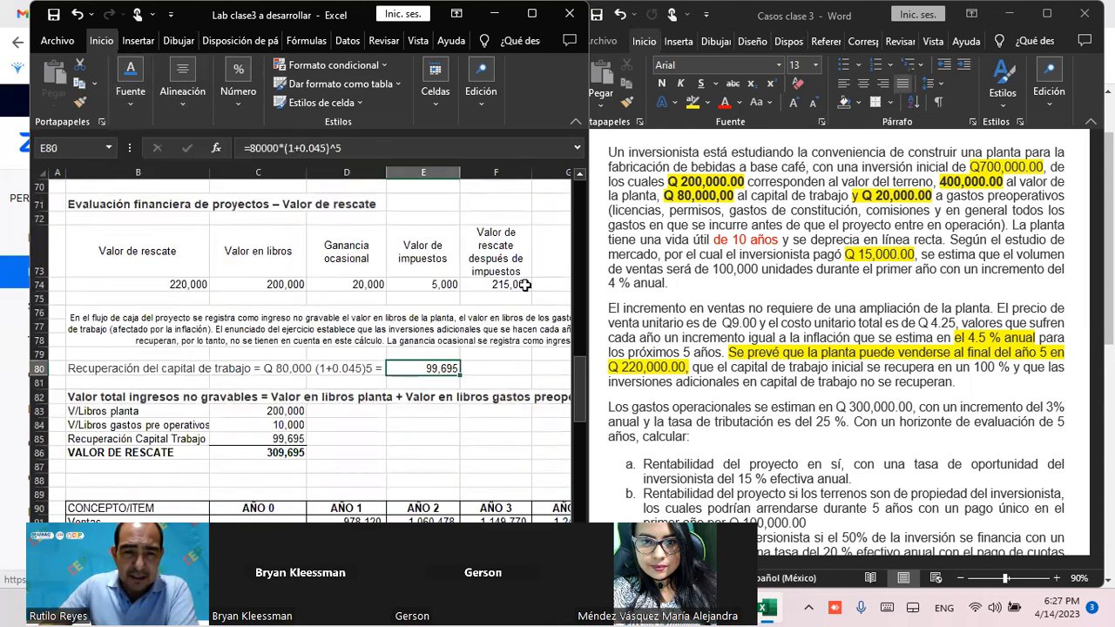
{"action": "left_click", "coordinate": [132, 110]}
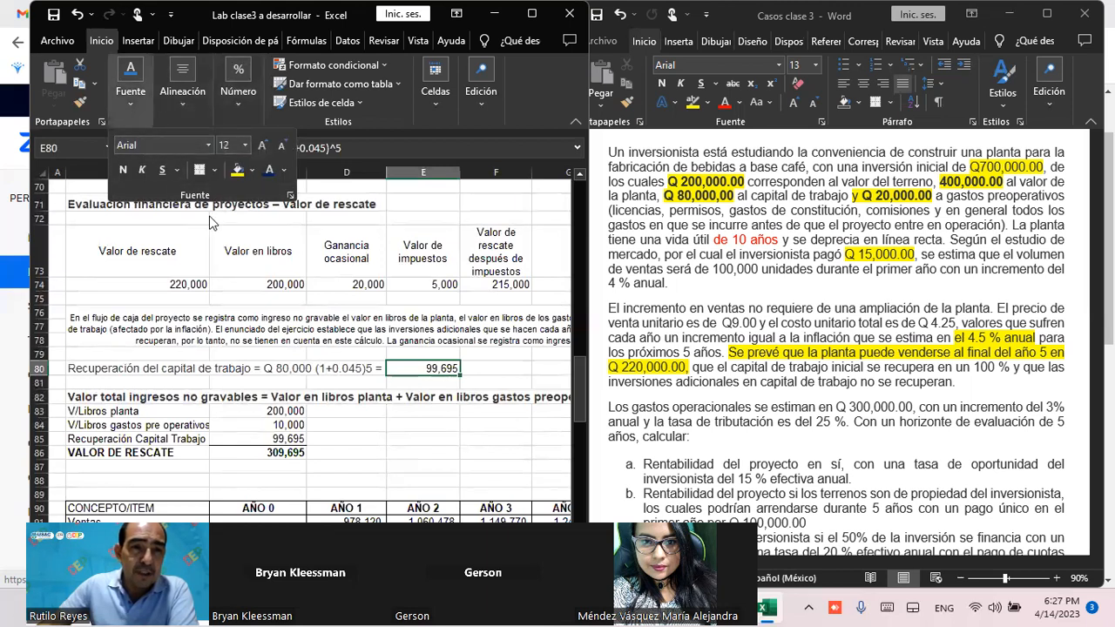
{"action": "left_click", "coordinate": [237, 171]}
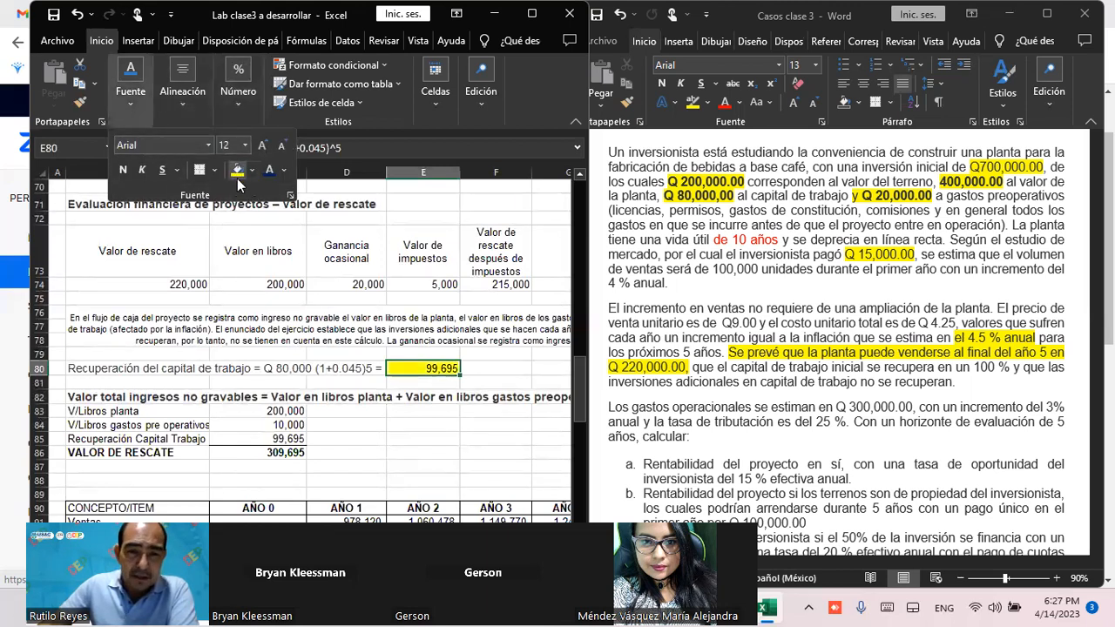
{"action": "left_click", "coordinate": [394, 421]}
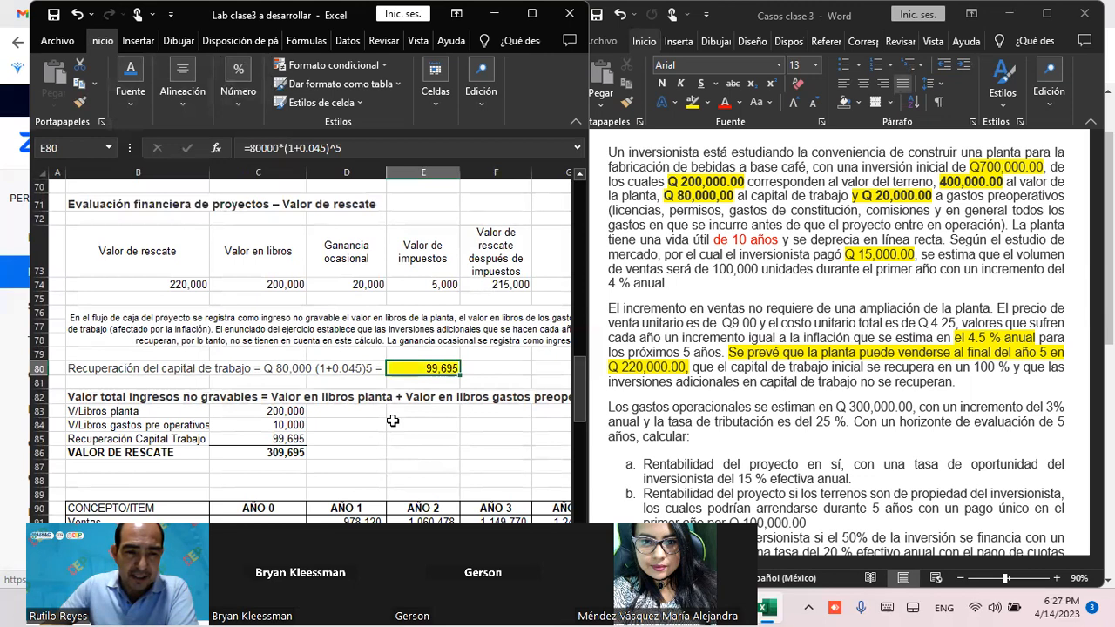
{"action": "left_click", "coordinate": [476, 382]}
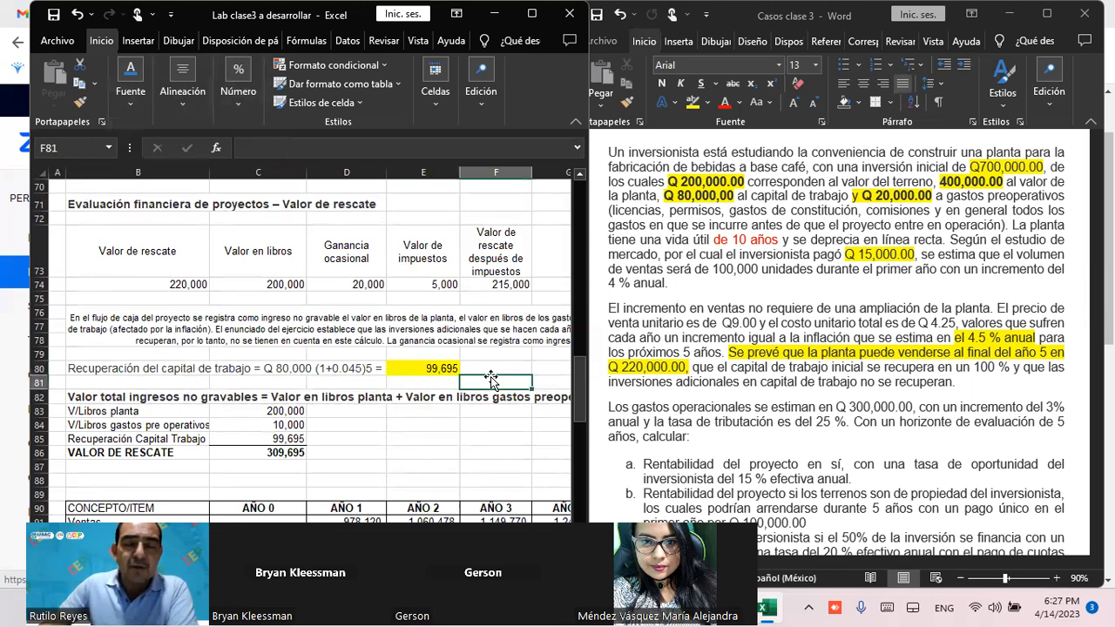
{"action": "left_click", "coordinate": [491, 366]}
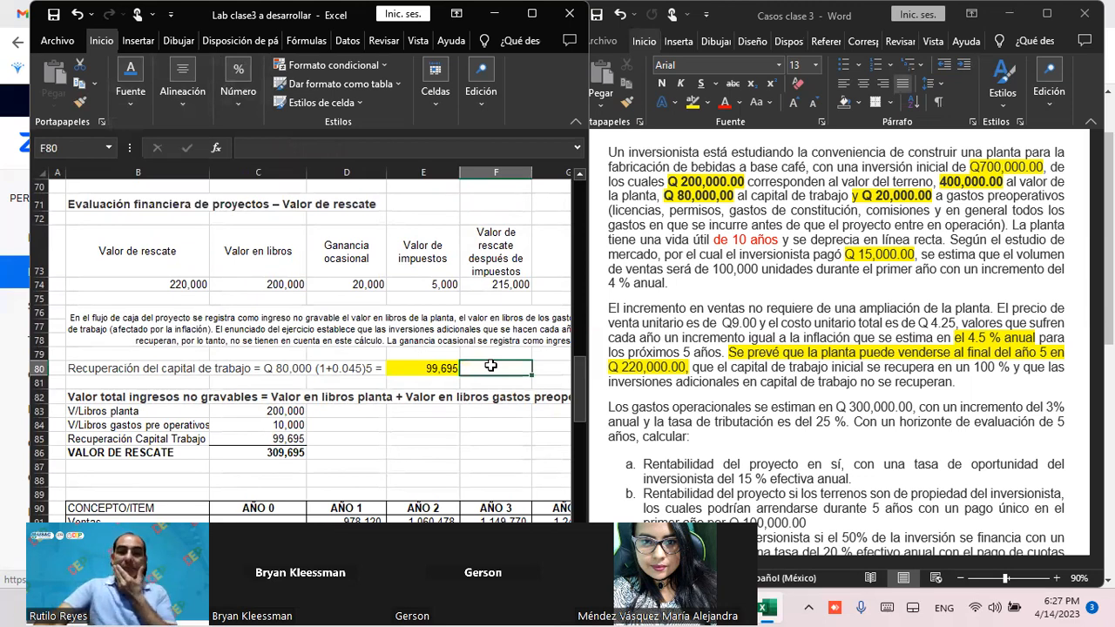
Review the Valor total ingresos no gravables breakdown, starting from the V/Libros planta row in B83
{"action": "left_click", "coordinate": [345, 437]}
{"action": "left_click", "coordinate": [89, 414]}
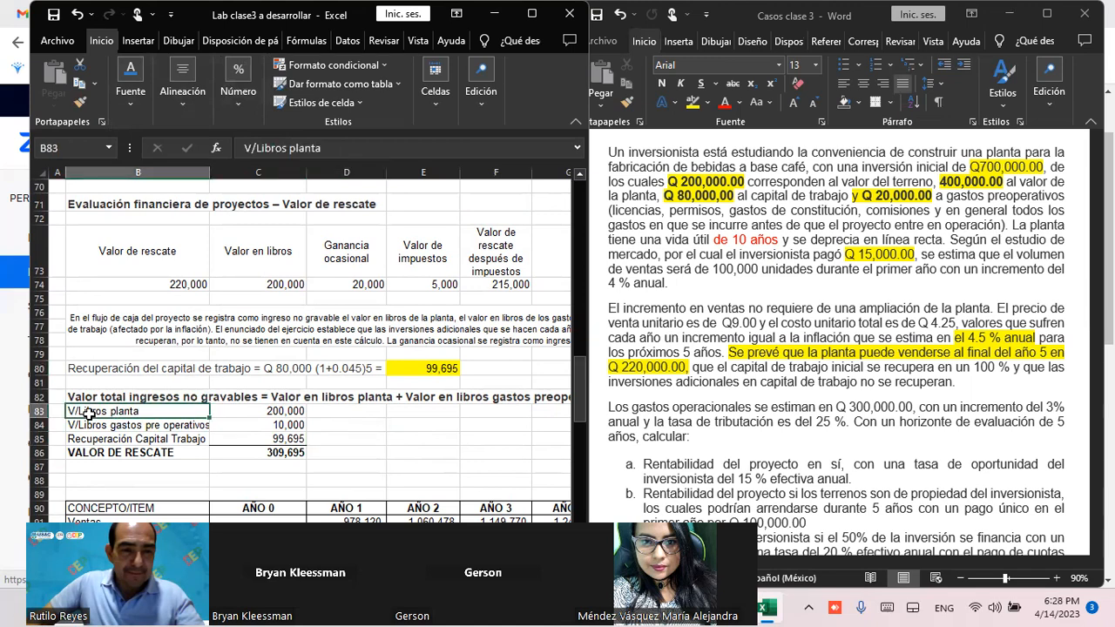
{"action": "scroll", "coordinate": [262, 410], "scroll_direction": "down", "scroll_amount": 1}
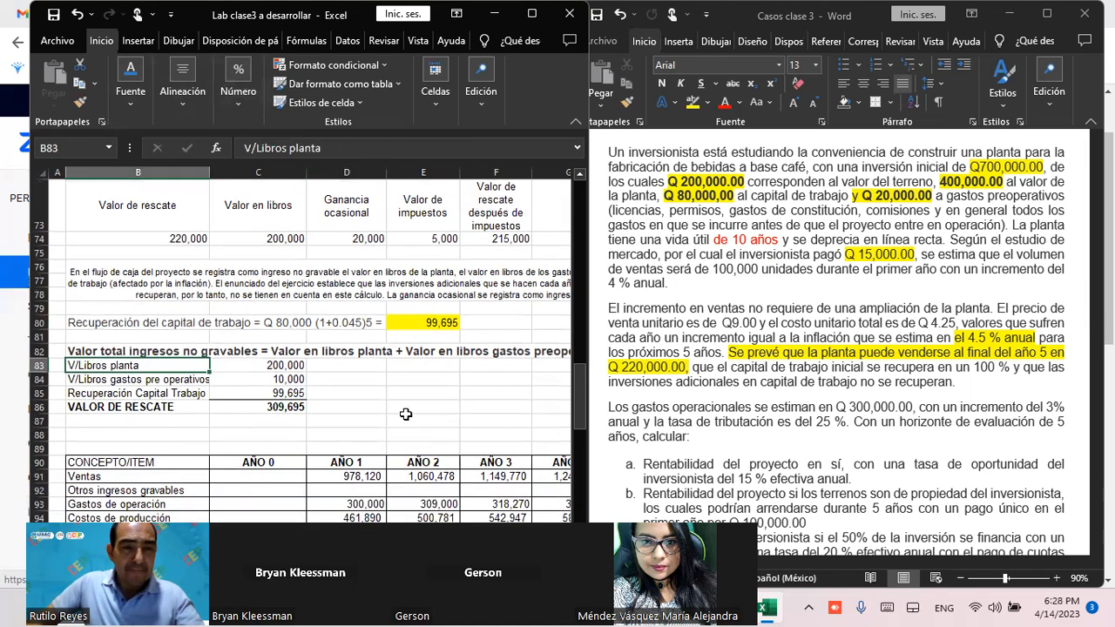
Add the note "*NO GRAVABLE = QUE NO PAGA IMPUESTOS" in cell E84, beside the salvage value breakdown
{"action": "scroll", "coordinate": [348, 405], "scroll_direction": "down", "scroll_amount": 2}
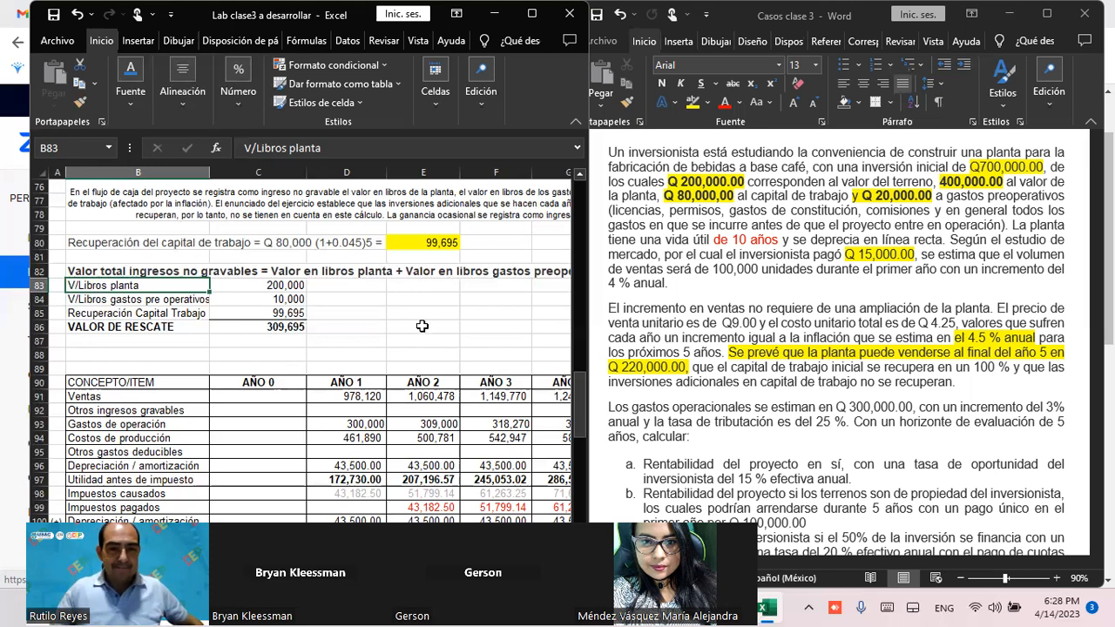
{"action": "left_click", "coordinate": [399, 299]}
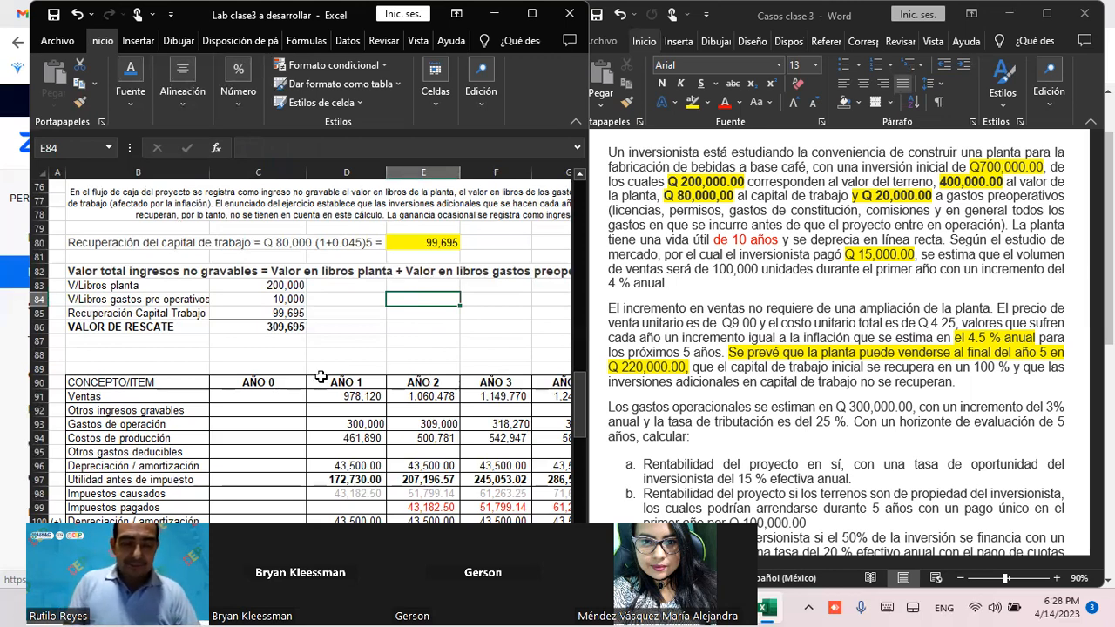
{"action": "type", "text": "*NO"}
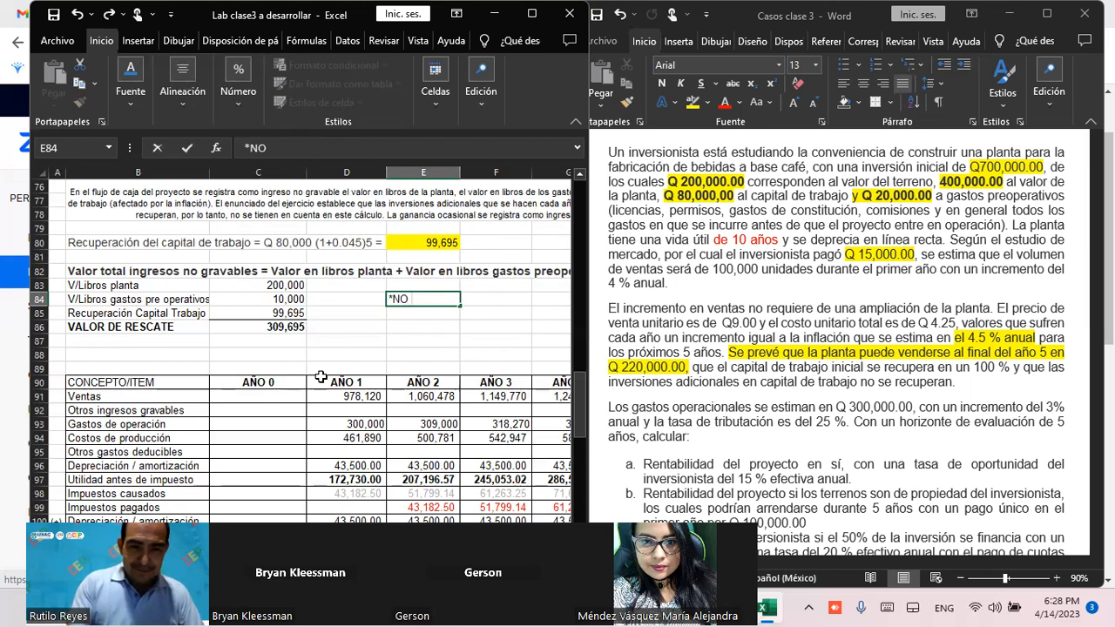
{"action": "type", "text": " GA"}
{"action": "key", "text": "BackSpace"}
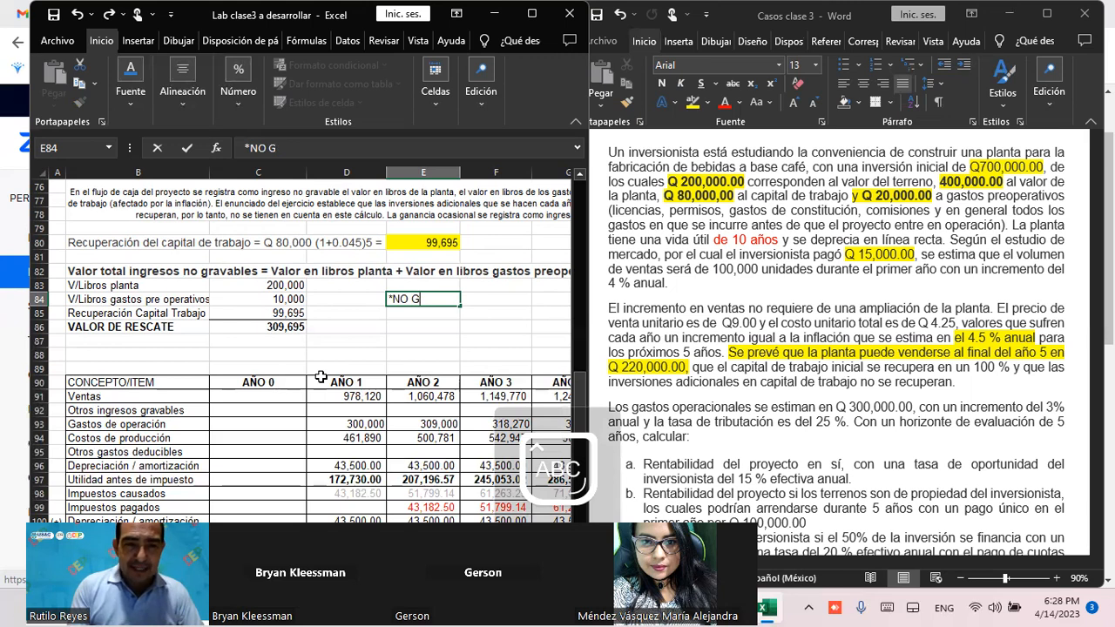
{"action": "type", "text": "RAVABLE"}
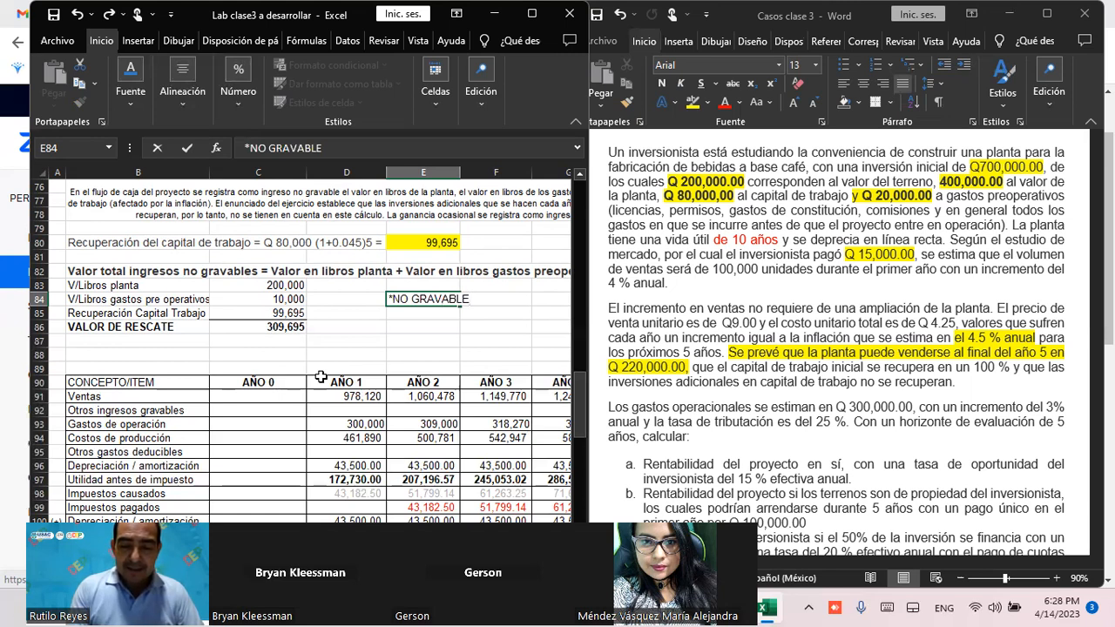
{"action": "type", "text": " +"}
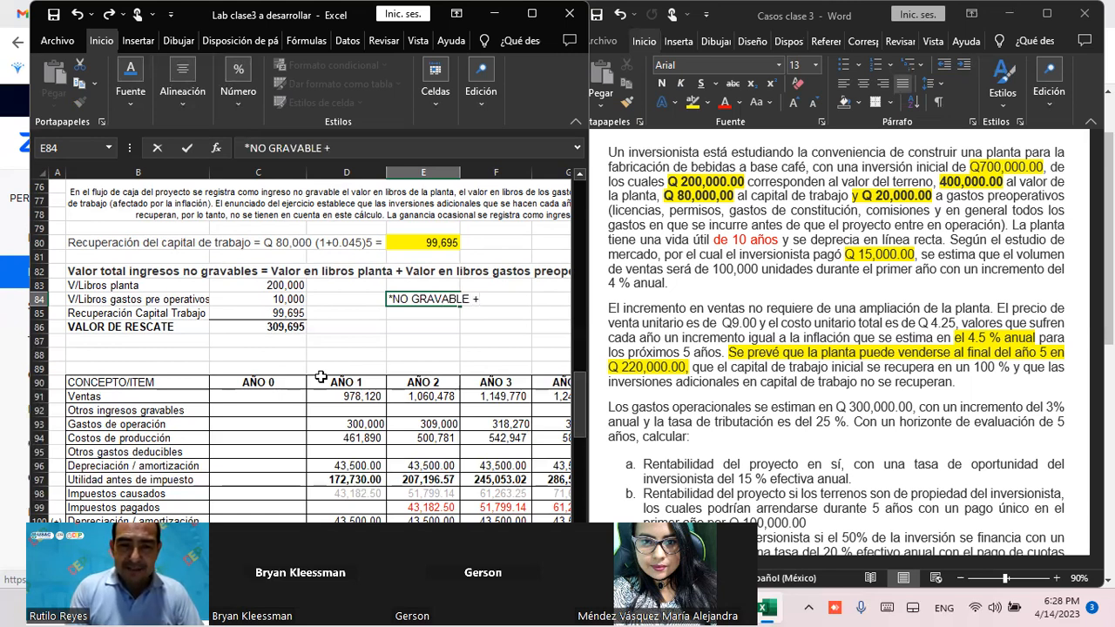
{"action": "key", "text": "BackSpace"}
{"action": "type", "text": "="}
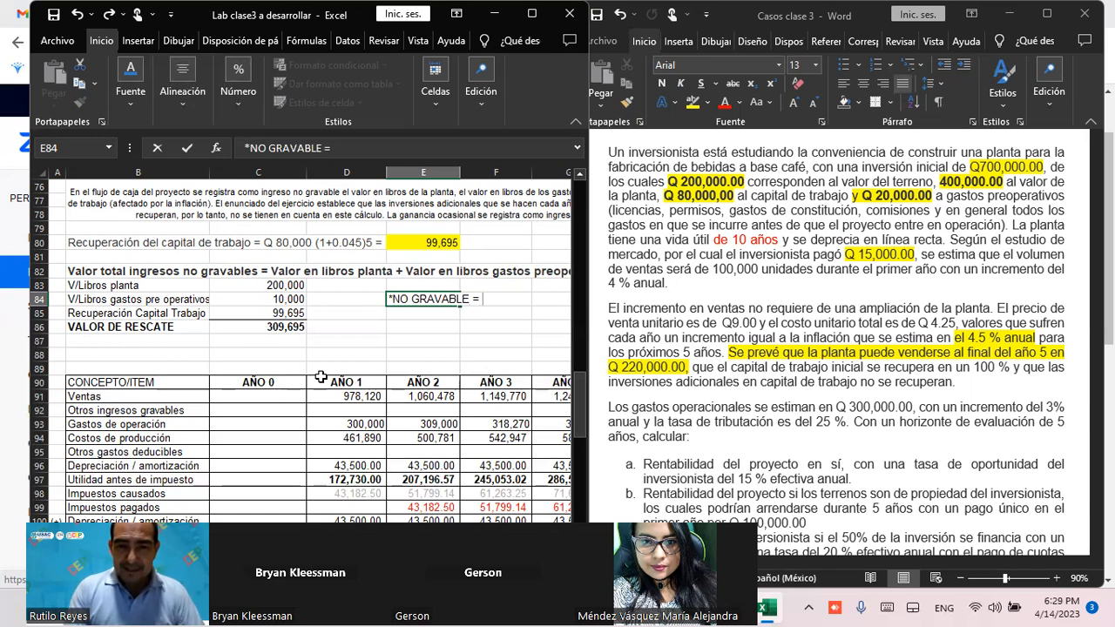
{"action": "type", "text": "QUE"}
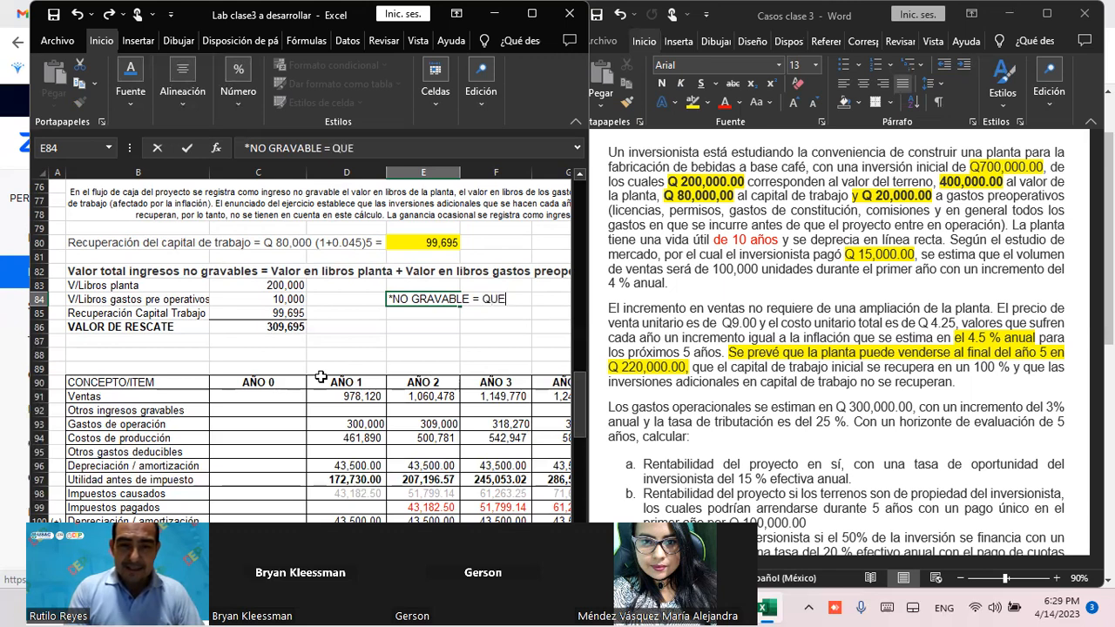
{"action": "type", "text": " NO PAGA "}
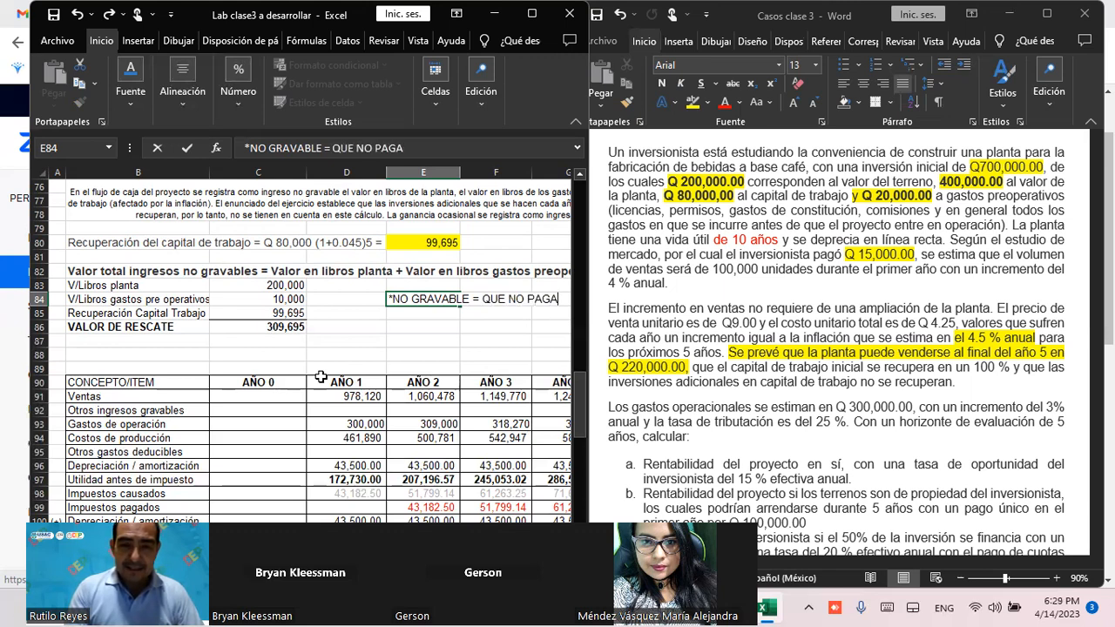
{"action": "type", "text": "IMPUE"}
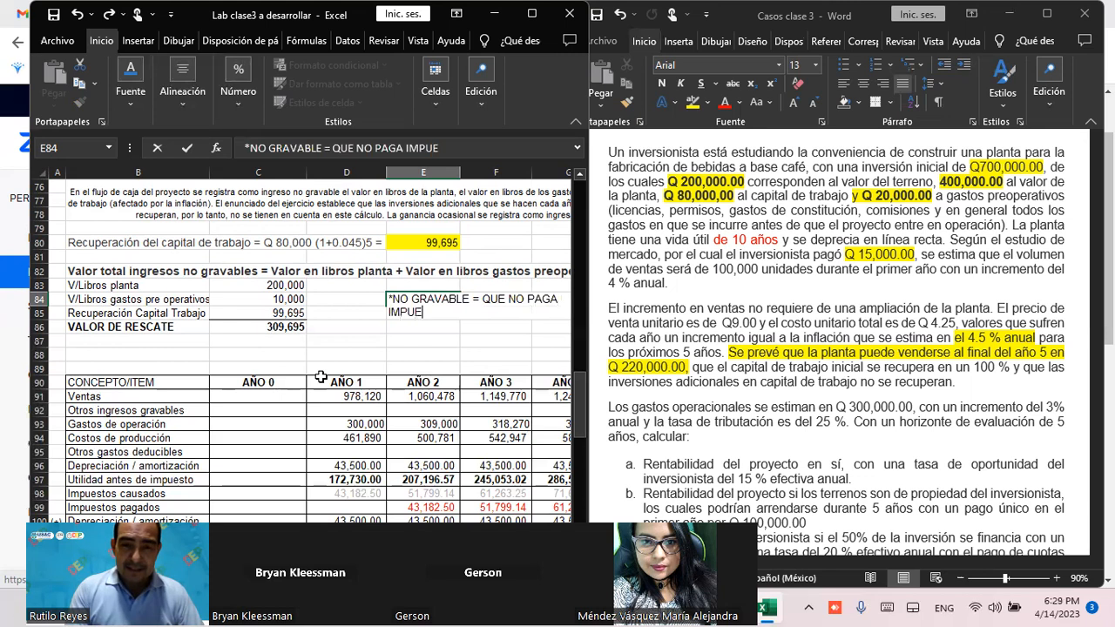
{"action": "type", "text": "STOS"}
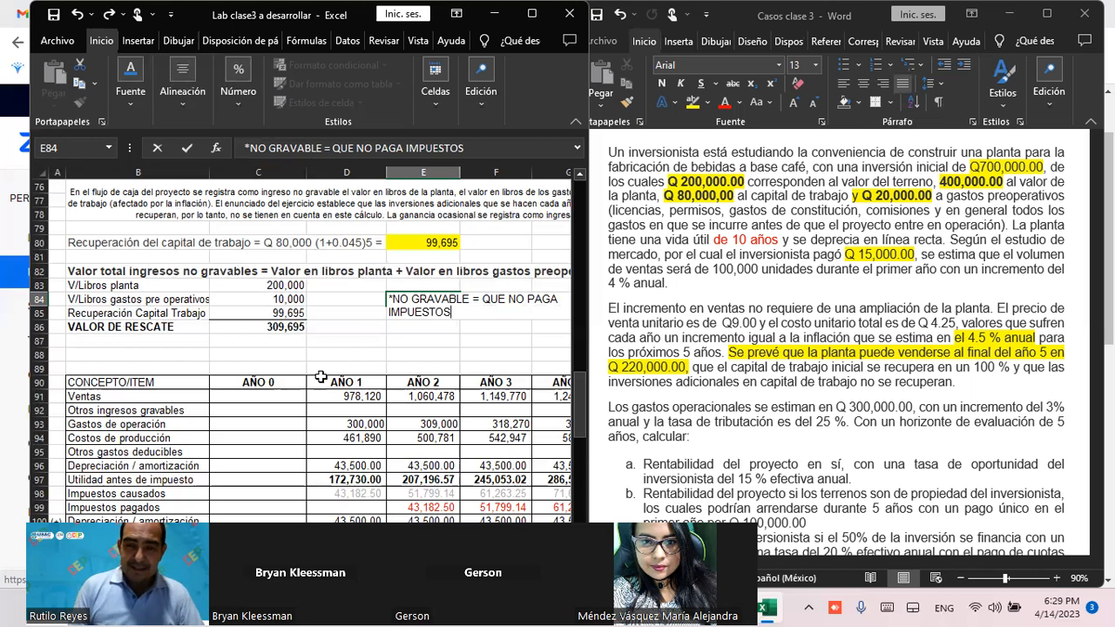
{"action": "key", "text": "Return"}
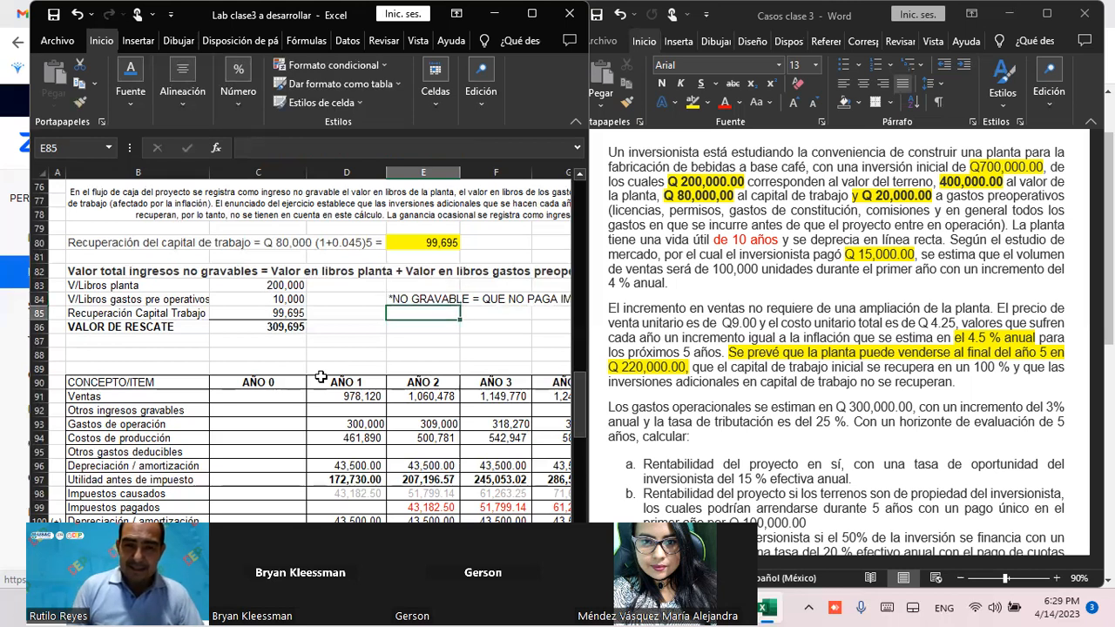
{"action": "key", "text": "Up"}
{"action": "key", "text": "Right"}
{"action": "key", "text": "Right"}
{"action": "key", "text": "Left"}
{"action": "key", "text": "Left"}
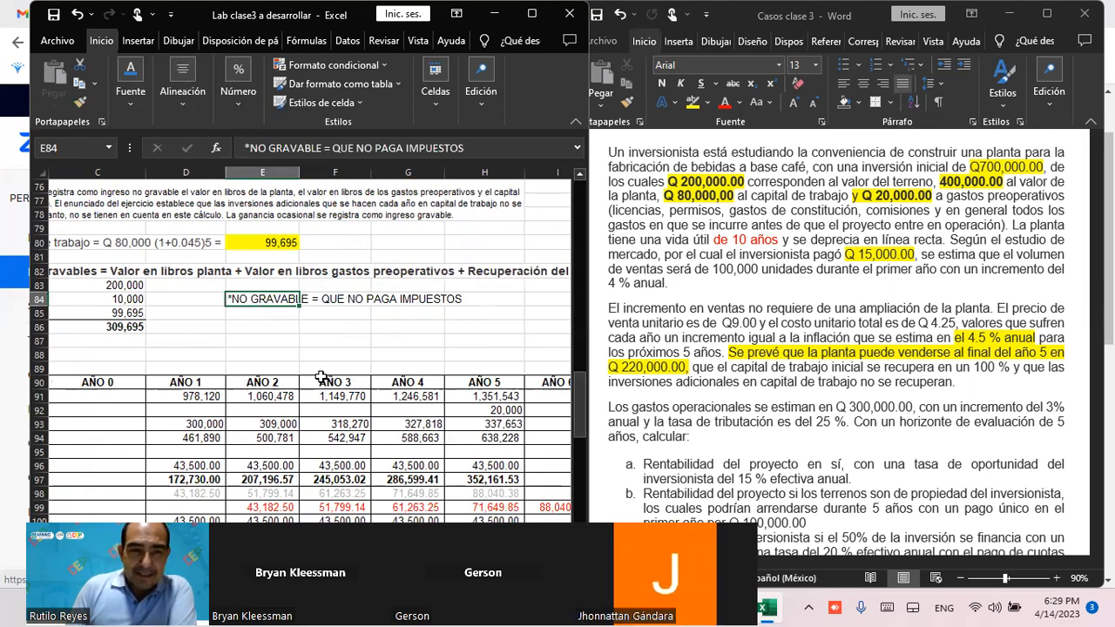
{"action": "key", "text": "Left"}
{"action": "key", "text": "Left"}
{"action": "key", "text": "Left"}
{"action": "key", "text": "Left"}
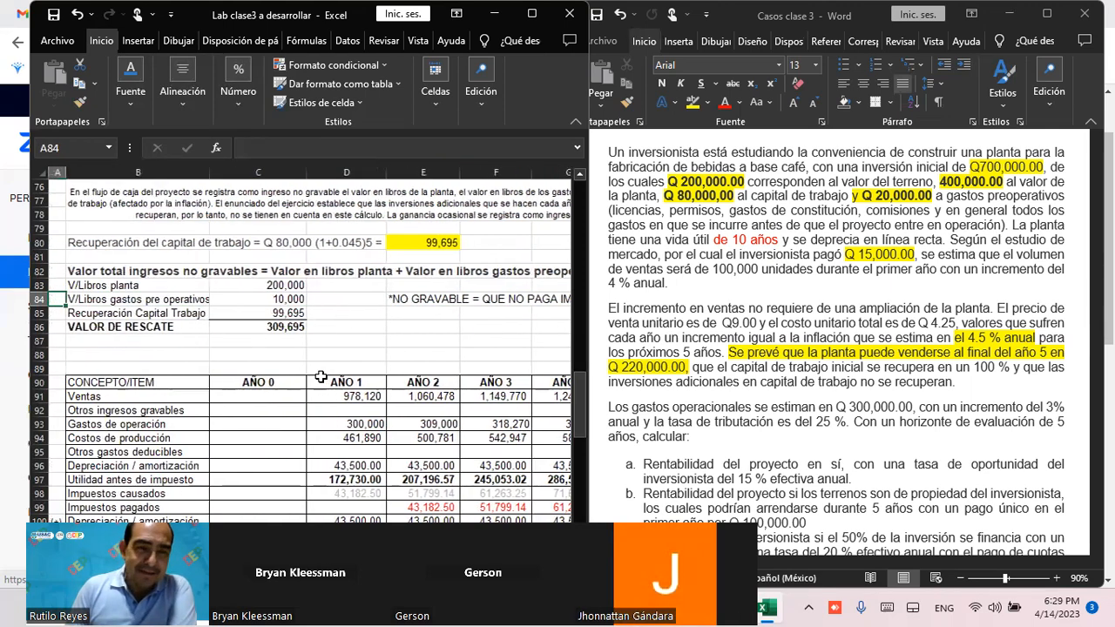
{"action": "key", "text": "Right"}
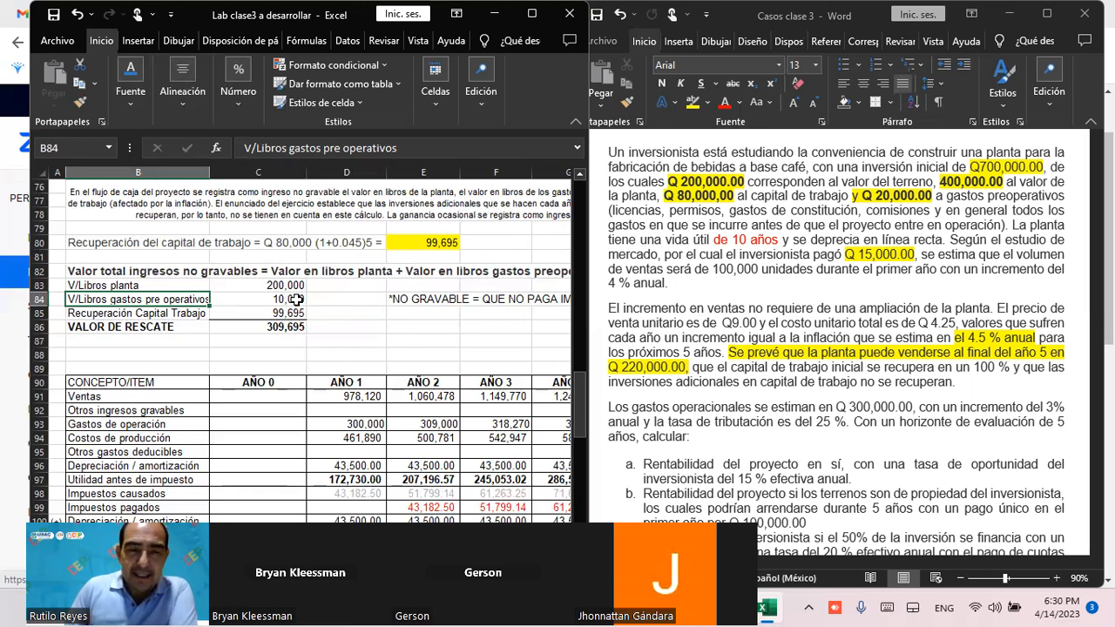
Examine the formulas behind V/Libros planta, V/Libros gastos pre operativos and VALOR DE RESCATE in column C
{"action": "scroll", "coordinate": [355, 264], "scroll_direction": "down", "scroll_amount": 1}
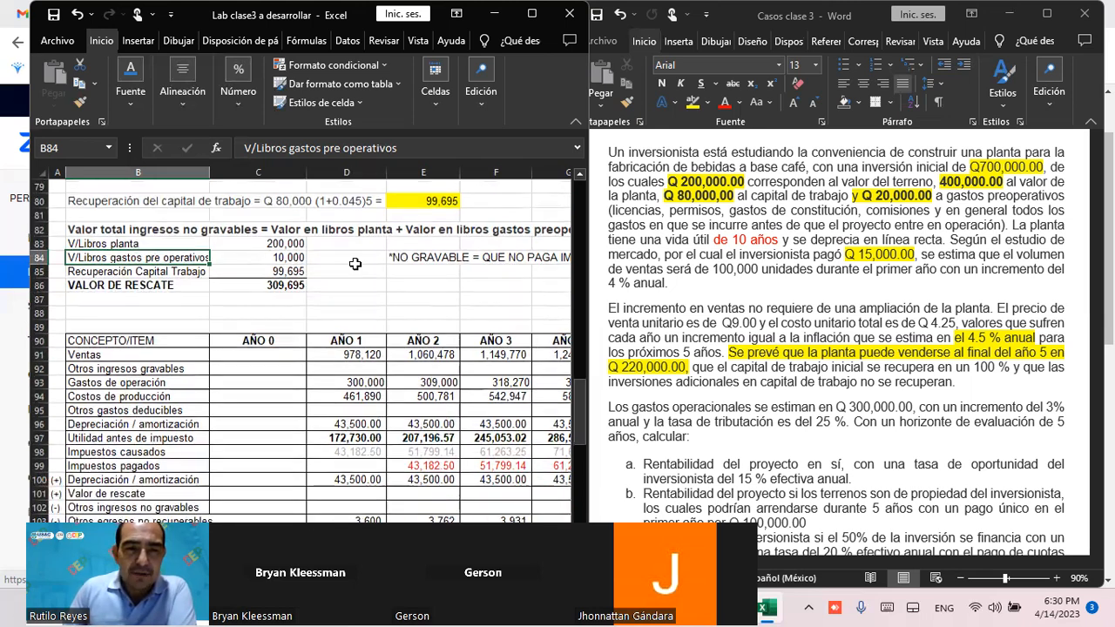
{"action": "left_click", "coordinate": [272, 247]}
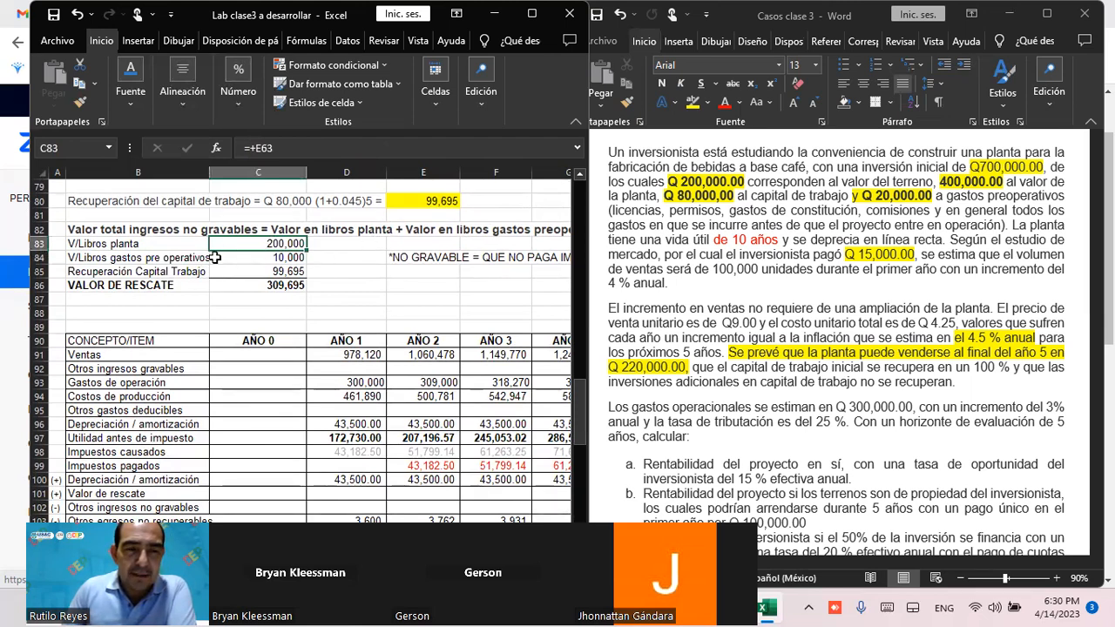
{"action": "left_click", "coordinate": [106, 258]}
{"action": "left_click", "coordinate": [281, 252]}
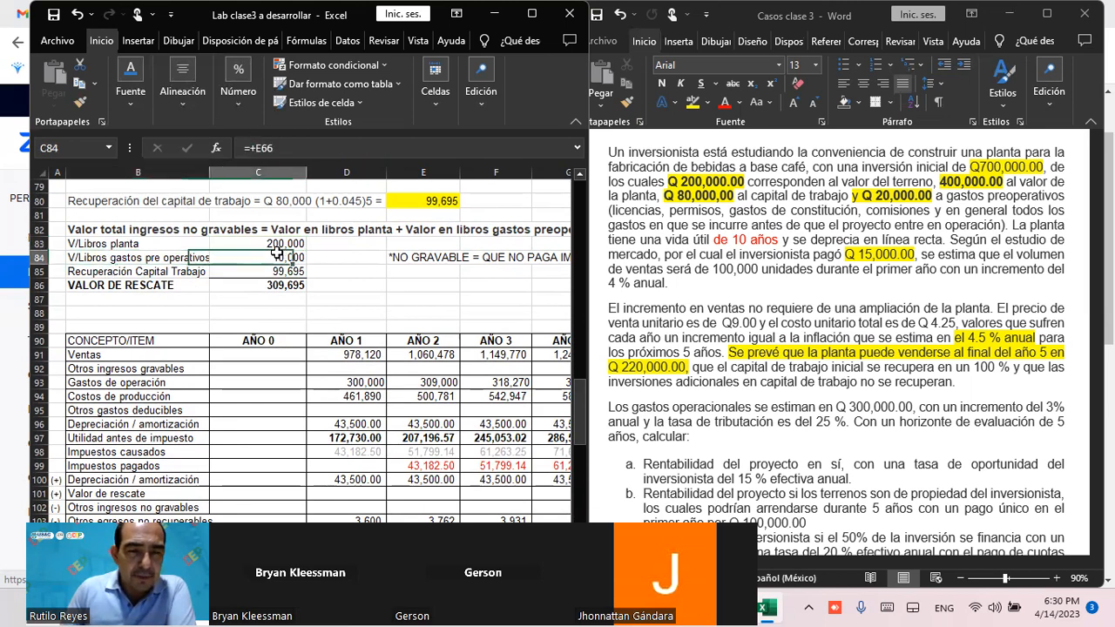
{"action": "left_click", "coordinate": [78, 284]}
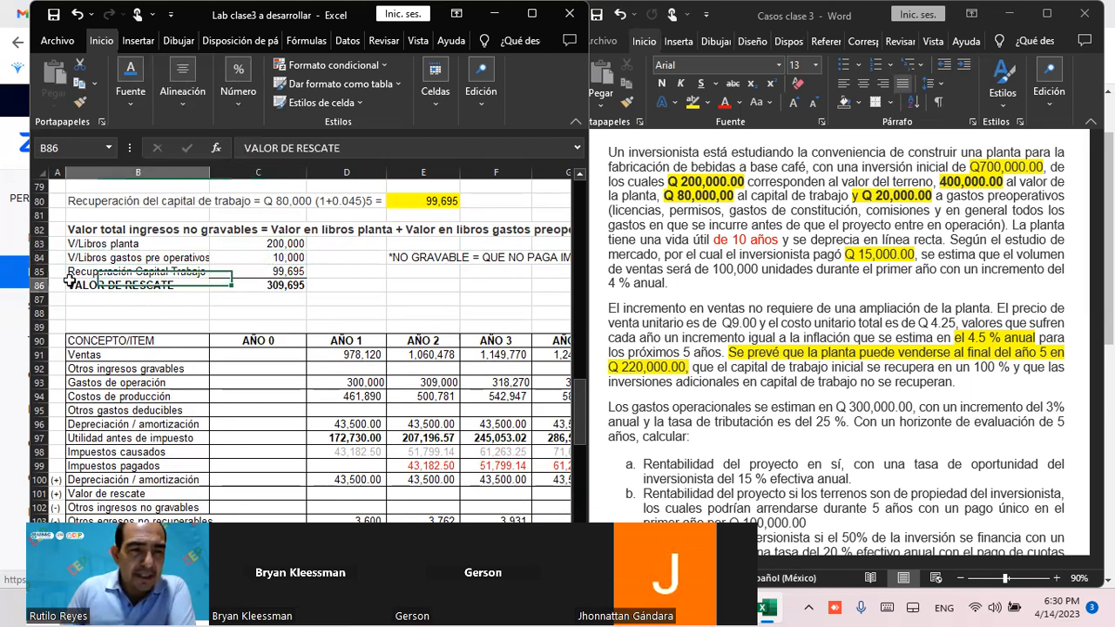
{"action": "left_click", "coordinate": [270, 286]}
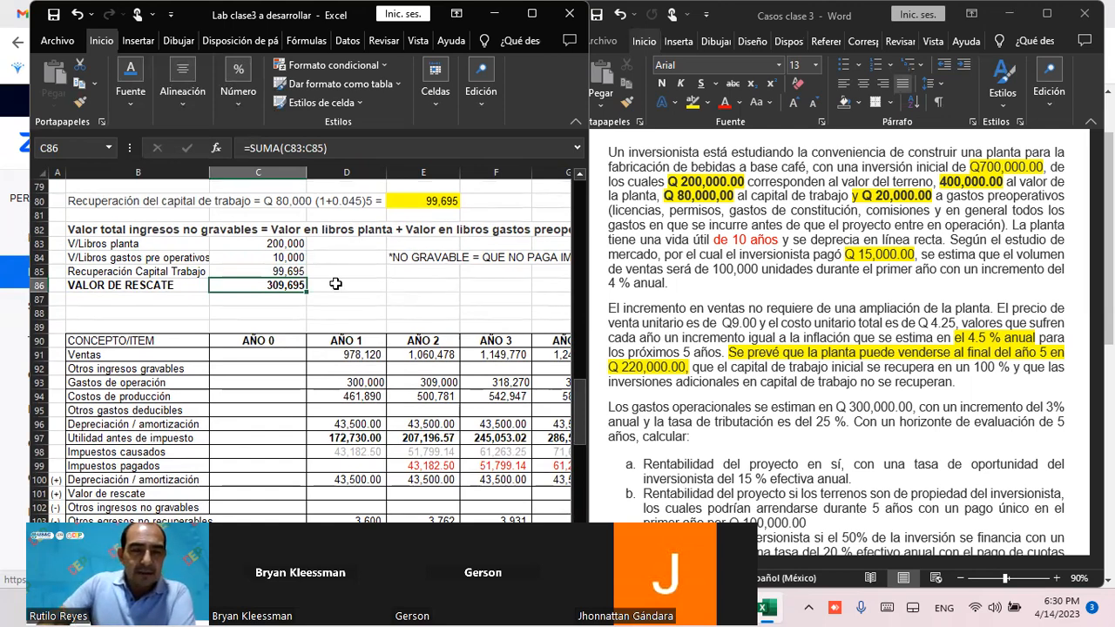
{"action": "scroll", "coordinate": [335, 284], "scroll_direction": "down", "scroll_amount": 1}
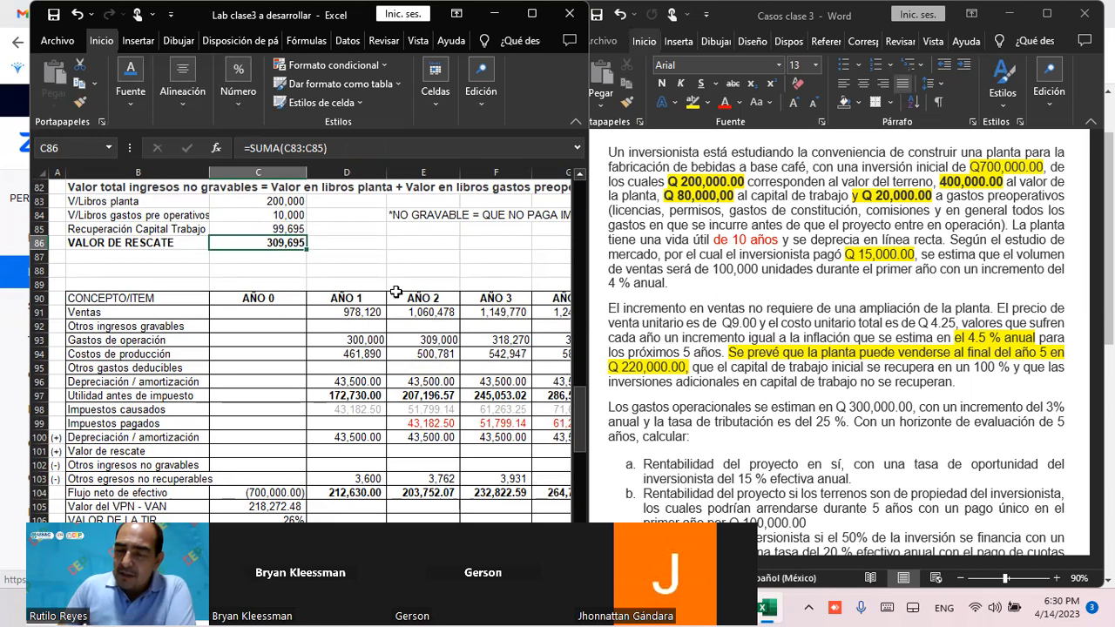
{"action": "left_click", "coordinate": [419, 253]}
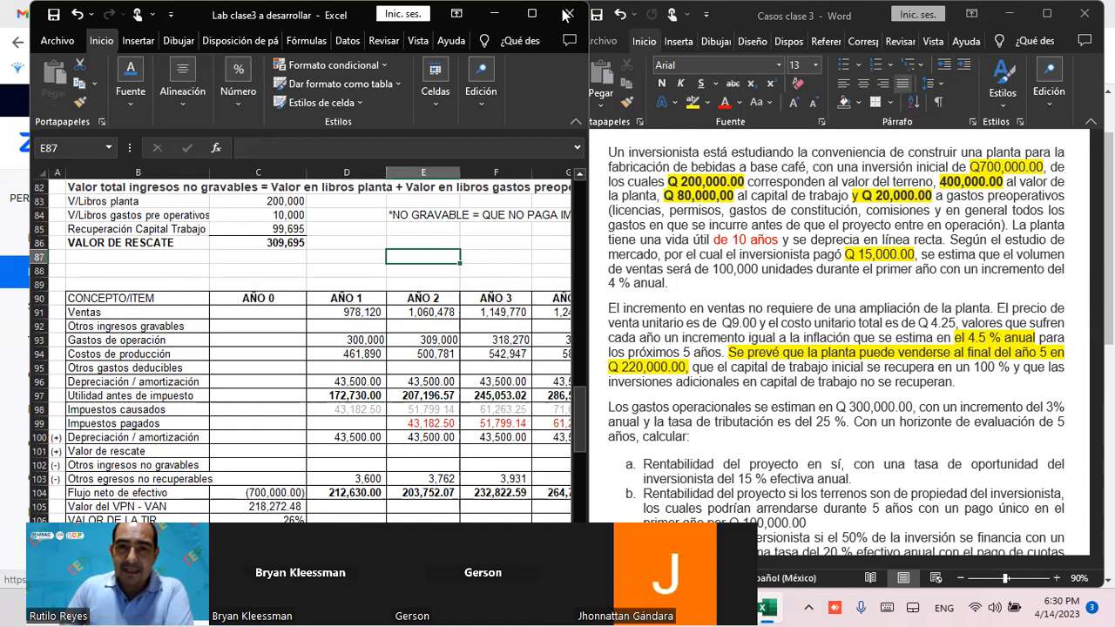
Maximize the workbook window and examine the Año 1 column of the cash flow table from Ventas down to Otros ingresos no gravables
{"action": "left_click", "coordinate": [531, 13]}
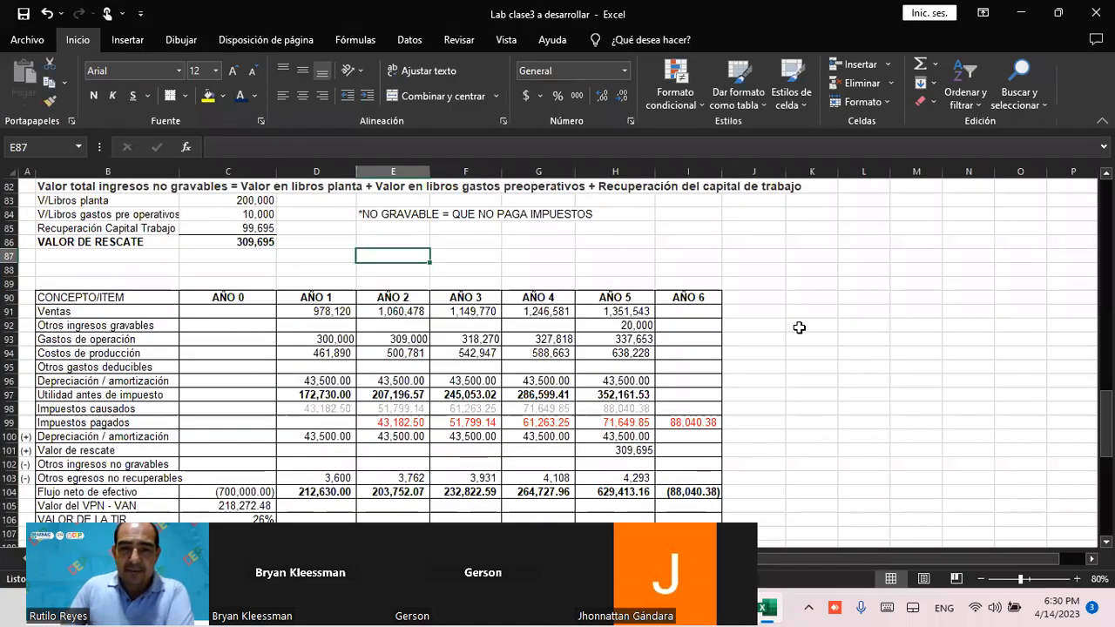
{"action": "scroll", "coordinate": [802, 326], "scroll_direction": "down", "scroll_amount": 2}
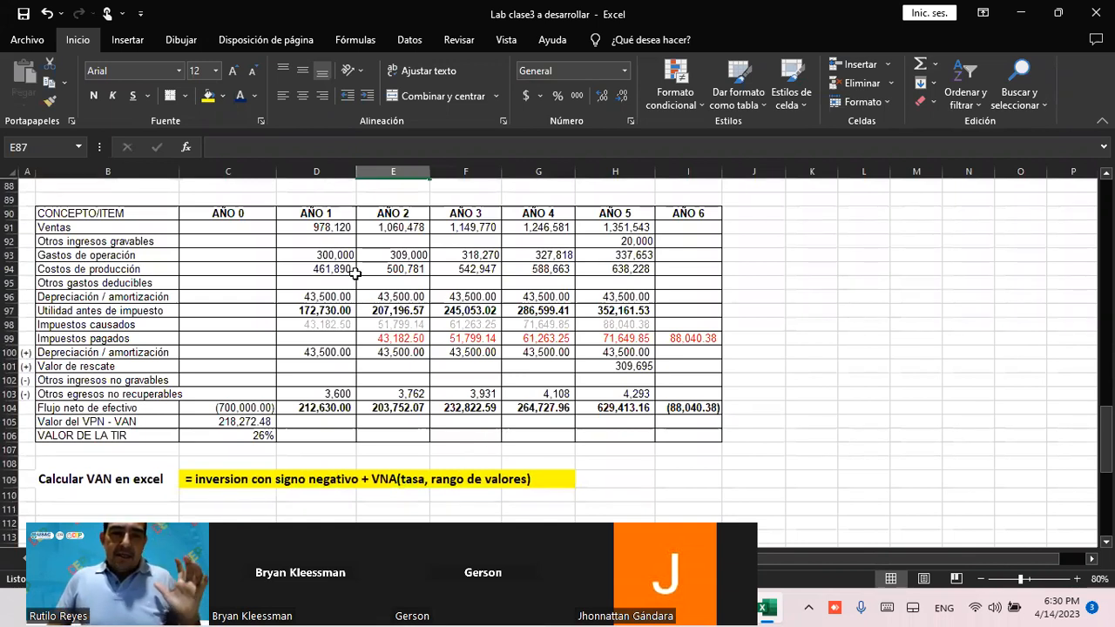
{"action": "left_click", "coordinate": [325, 228]}
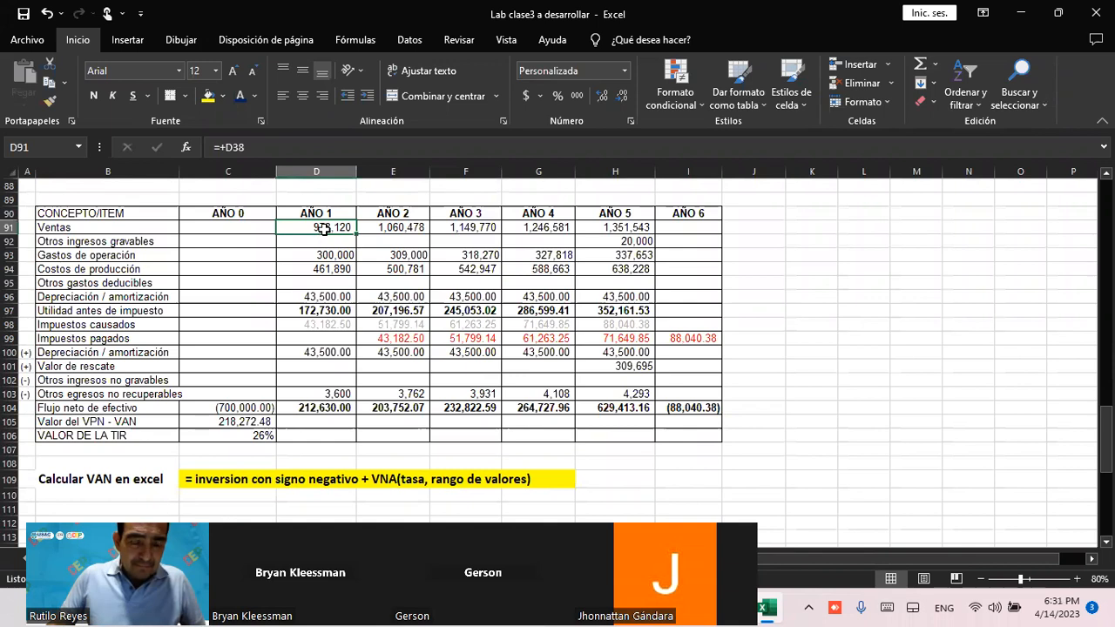
{"action": "left_click_drag", "start_coordinate": [324, 226], "coordinate": [332, 385]}
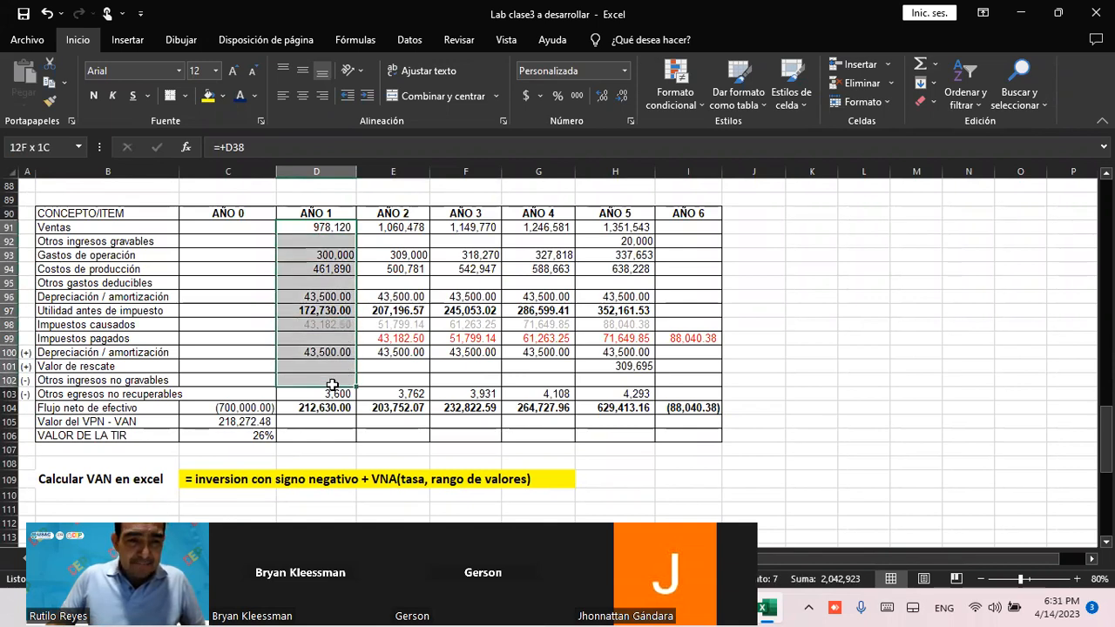
{"action": "left_click", "coordinate": [319, 227]}
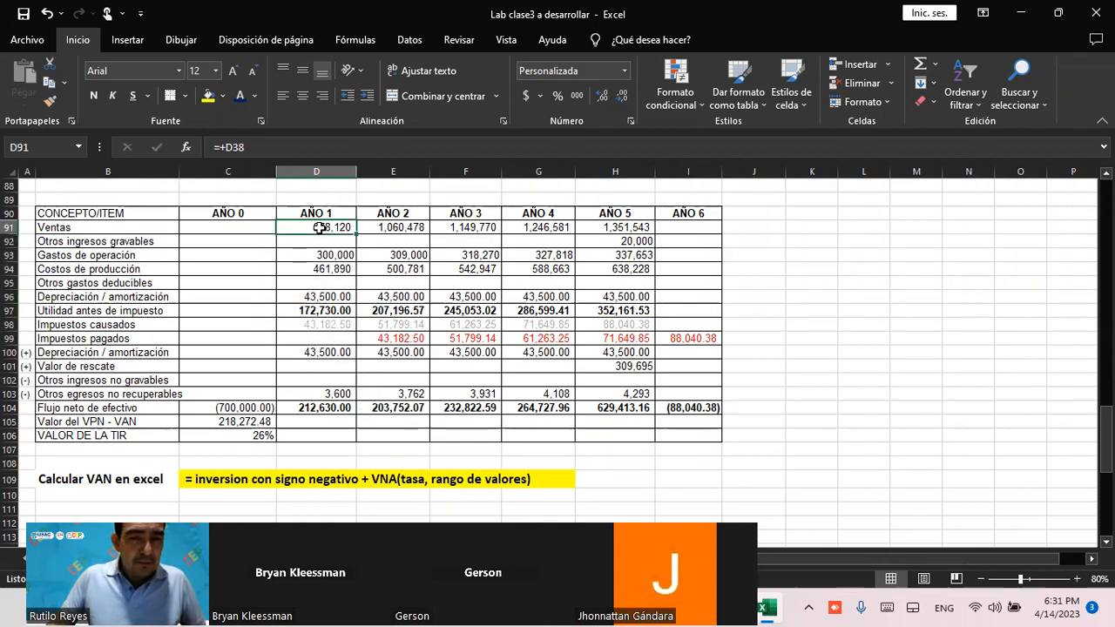
{"action": "left_click_drag", "start_coordinate": [318, 227], "coordinate": [318, 379]}
Clear the Ventas row of the cash flow table for Año 1 through Año 5 (D91:H91)
{"action": "left_click", "coordinate": [340, 231]}
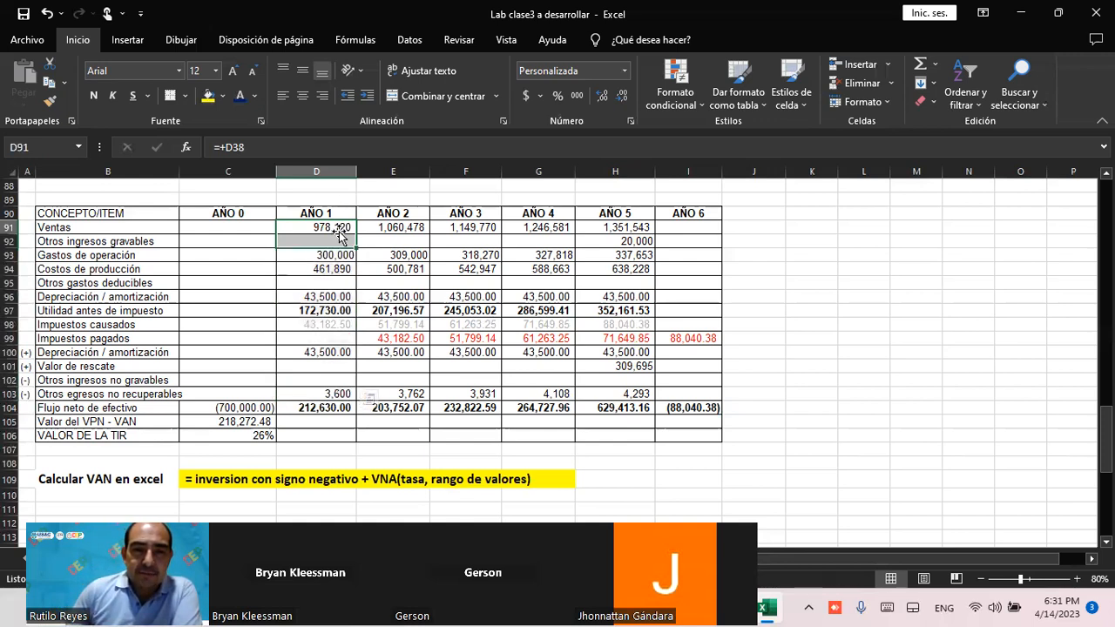
{"action": "left_click_drag", "start_coordinate": [322, 227], "coordinate": [610, 226]}
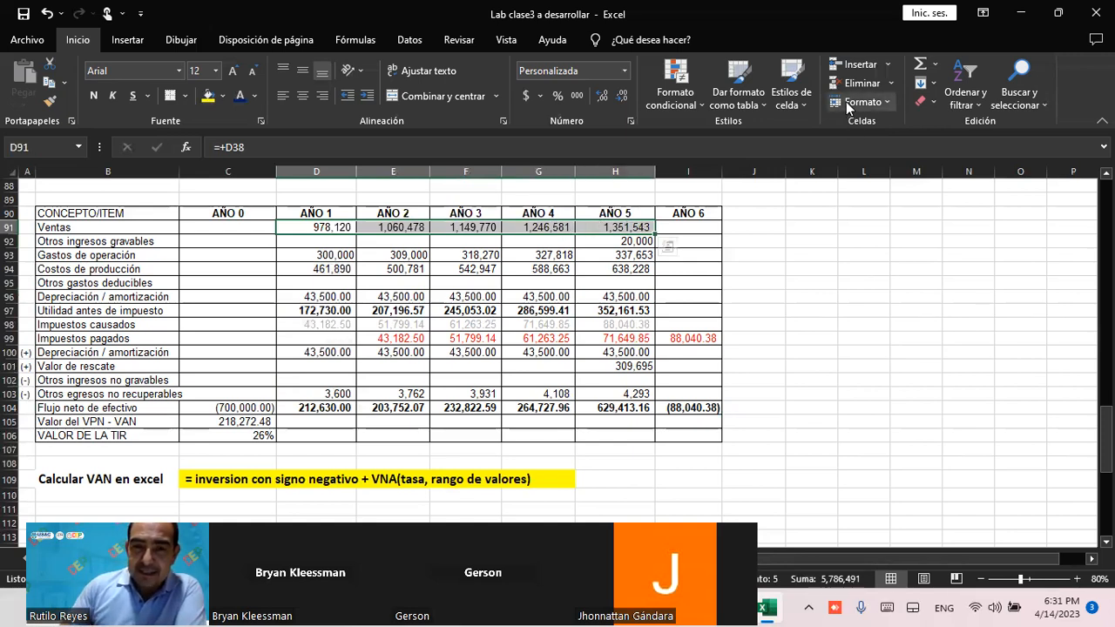
{"action": "key", "text": "Delete"}
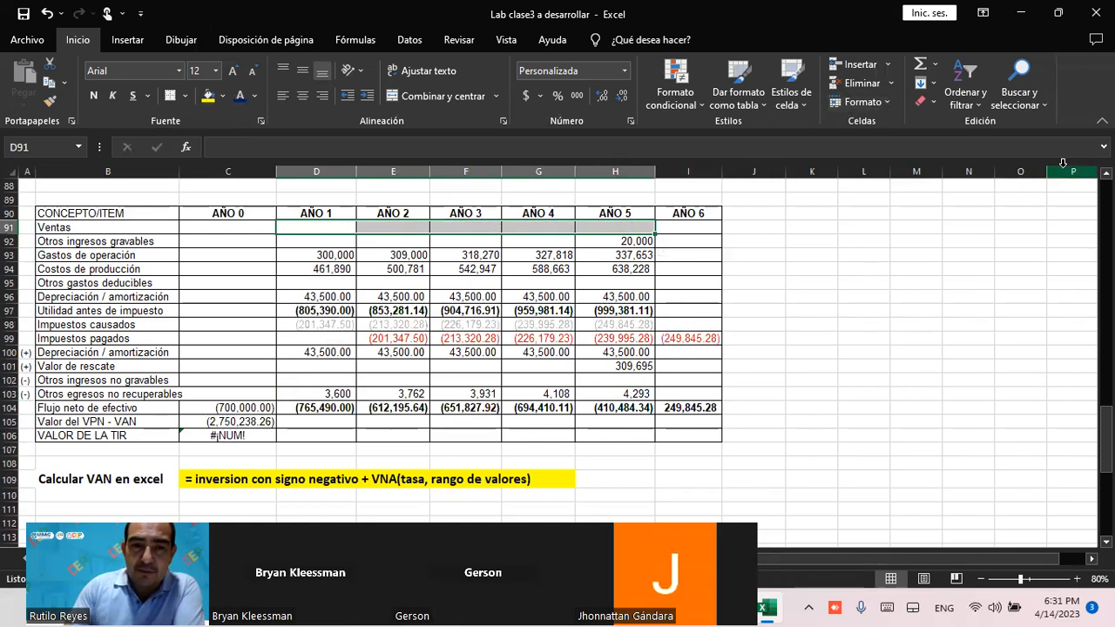
Link the Año 1 Ventas cell D91 to the Año 1 INGRESO value with the formula =D38
{"action": "left_click", "coordinate": [316, 227]}
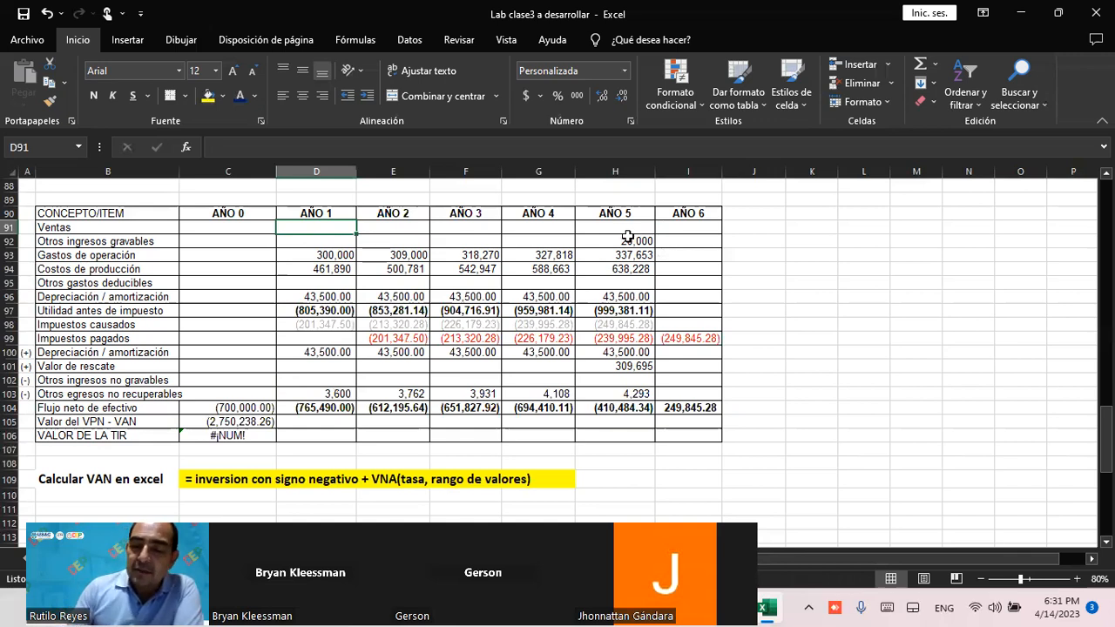
{"action": "type", "text": "+"}
{"action": "key", "text": "Escape"}
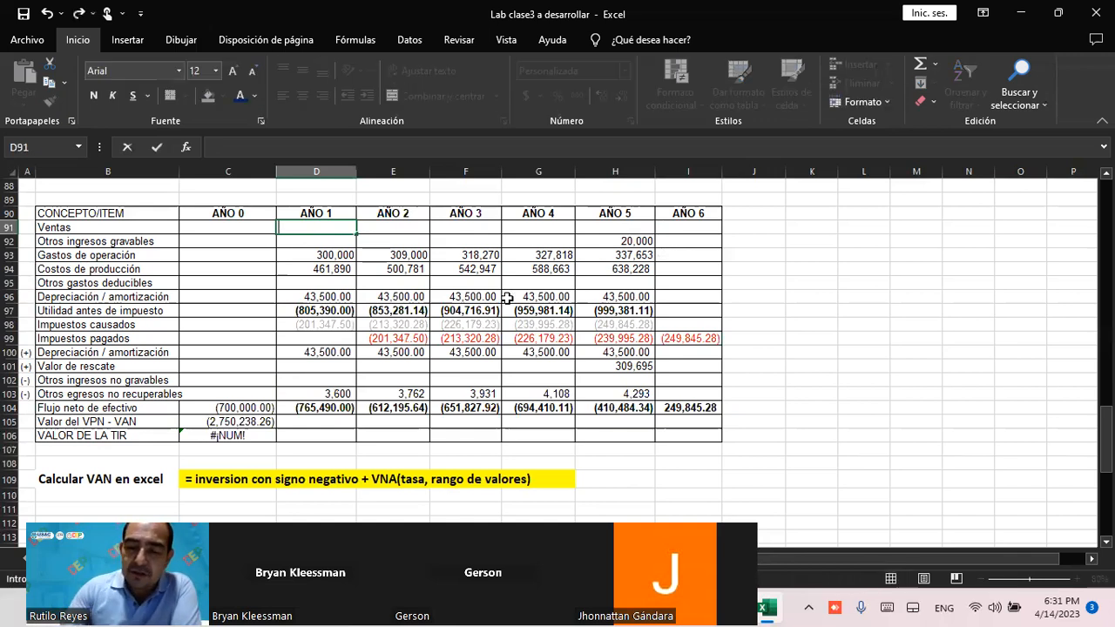
{"action": "type", "text": "="}
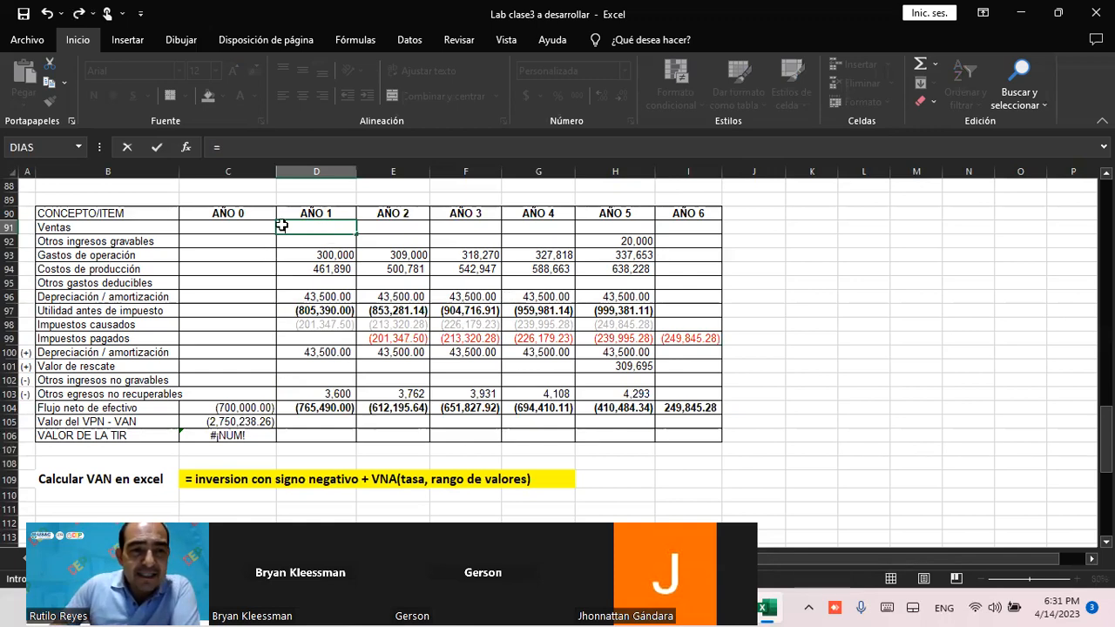
{"action": "scroll", "coordinate": [311, 230], "scroll_direction": "up", "scroll_amount": 2}
{"action": "scroll", "coordinate": [311, 229], "scroll_direction": "up", "scroll_amount": 13}
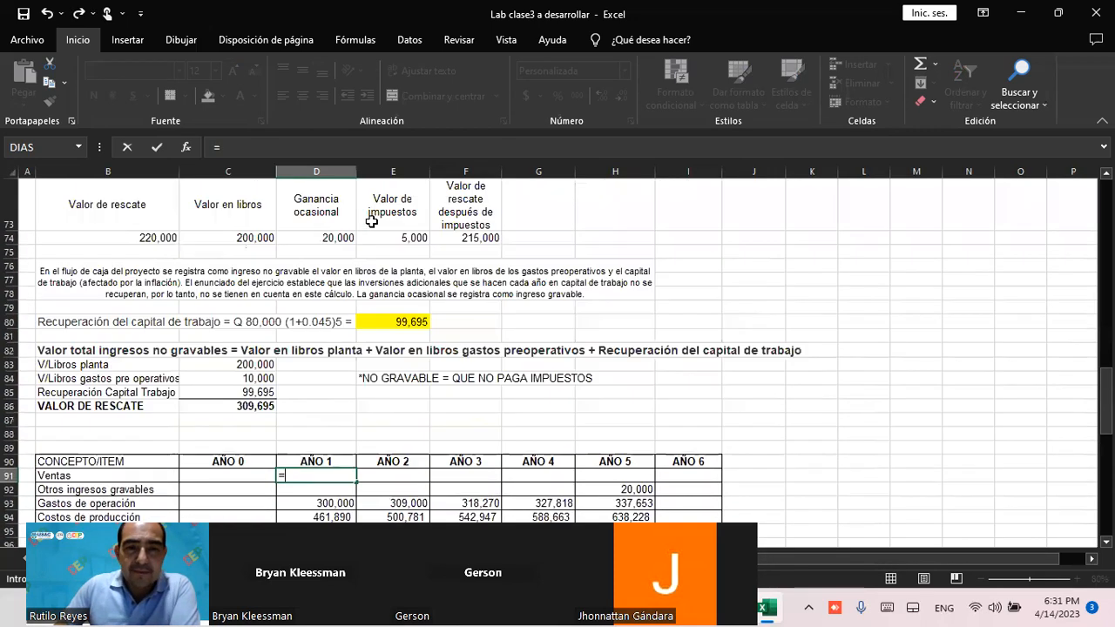
{"action": "scroll", "coordinate": [335, 228], "scroll_direction": "up", "scroll_amount": 3}
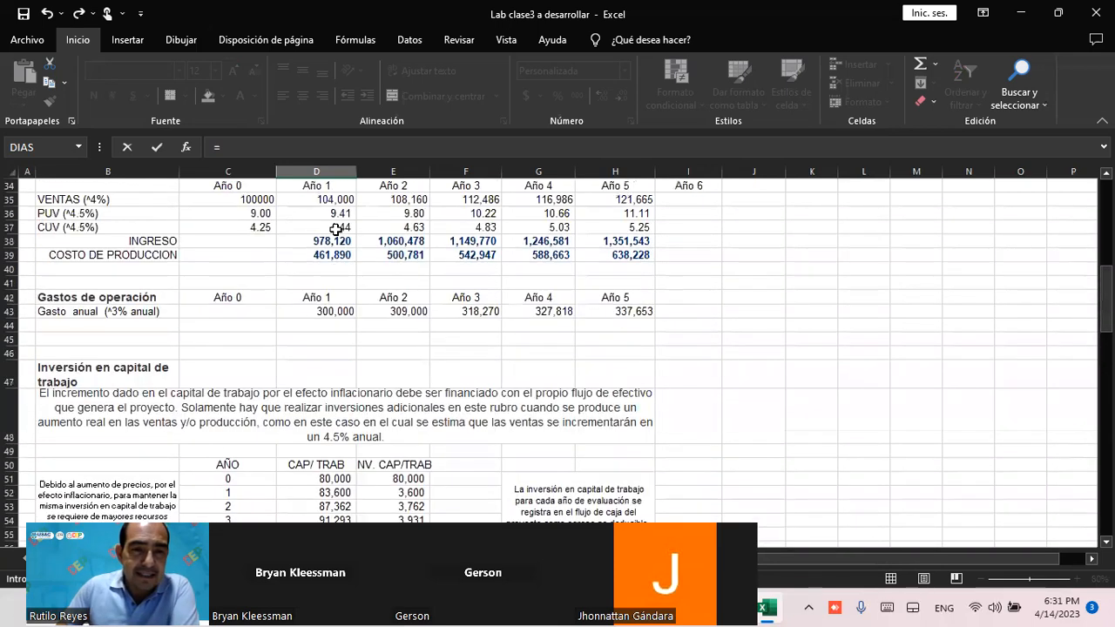
{"action": "scroll", "coordinate": [336, 229], "scroll_direction": "up", "scroll_amount": 1}
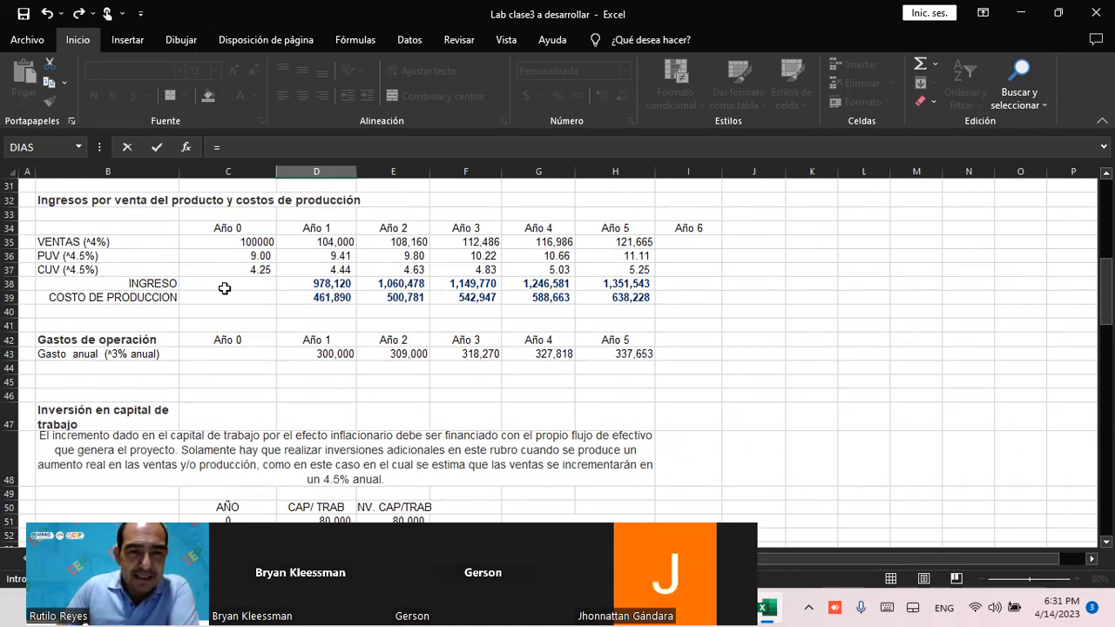
{"action": "left_click", "coordinate": [317, 284]}
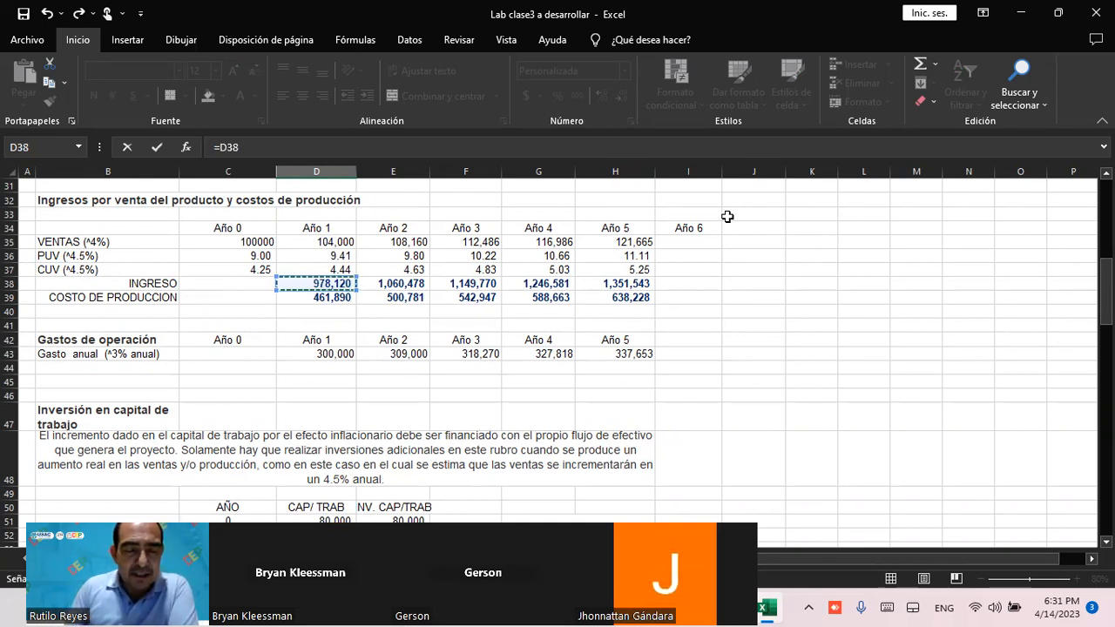
{"action": "key", "text": "Return"}
{"action": "scroll", "coordinate": [401, 427], "scroll_direction": "down", "scroll_amount": 2}
{"action": "left_click", "coordinate": [323, 395]}
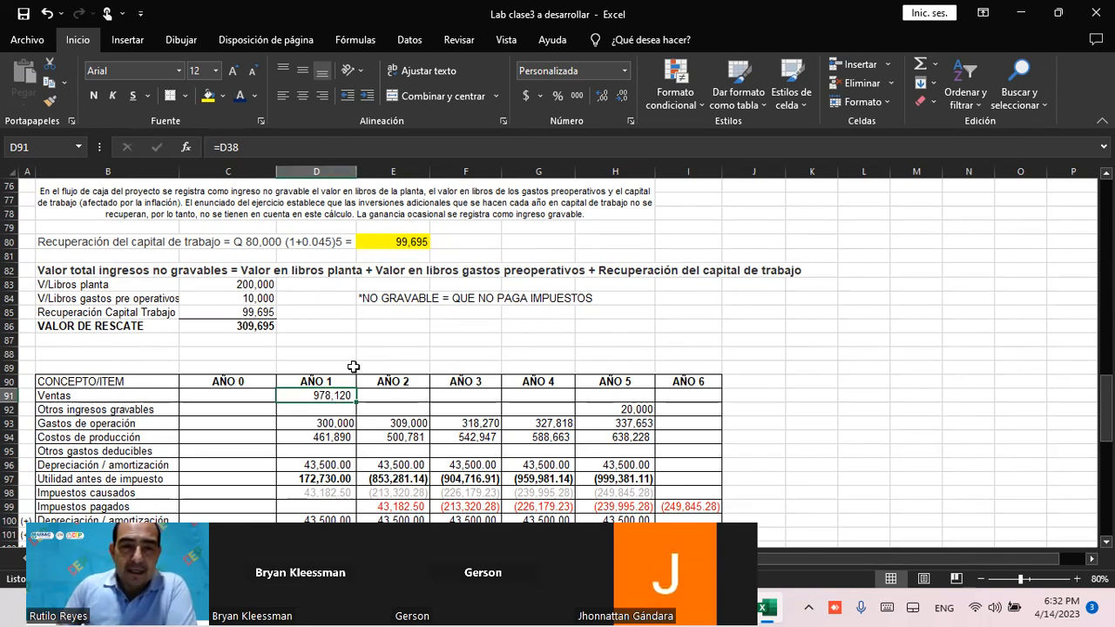
Examine the INGRESO formulas for Año 1 and Año 2 in row 38
{"action": "scroll", "coordinate": [386, 358], "scroll_direction": "up", "scroll_amount": 10}
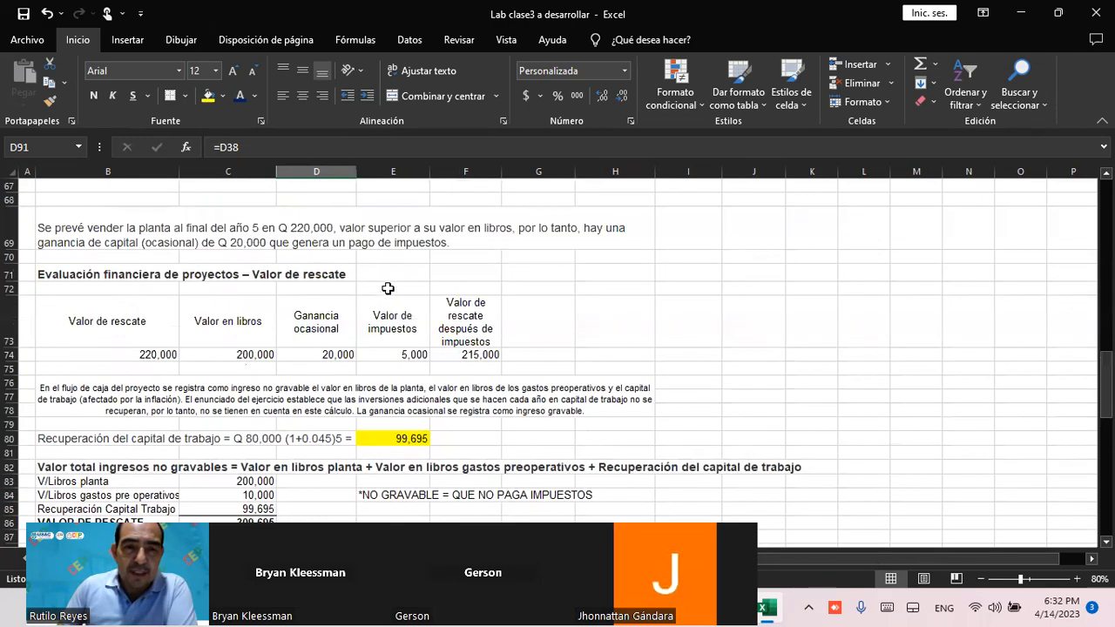
{"action": "scroll", "coordinate": [388, 273], "scroll_direction": "up", "scroll_amount": 5}
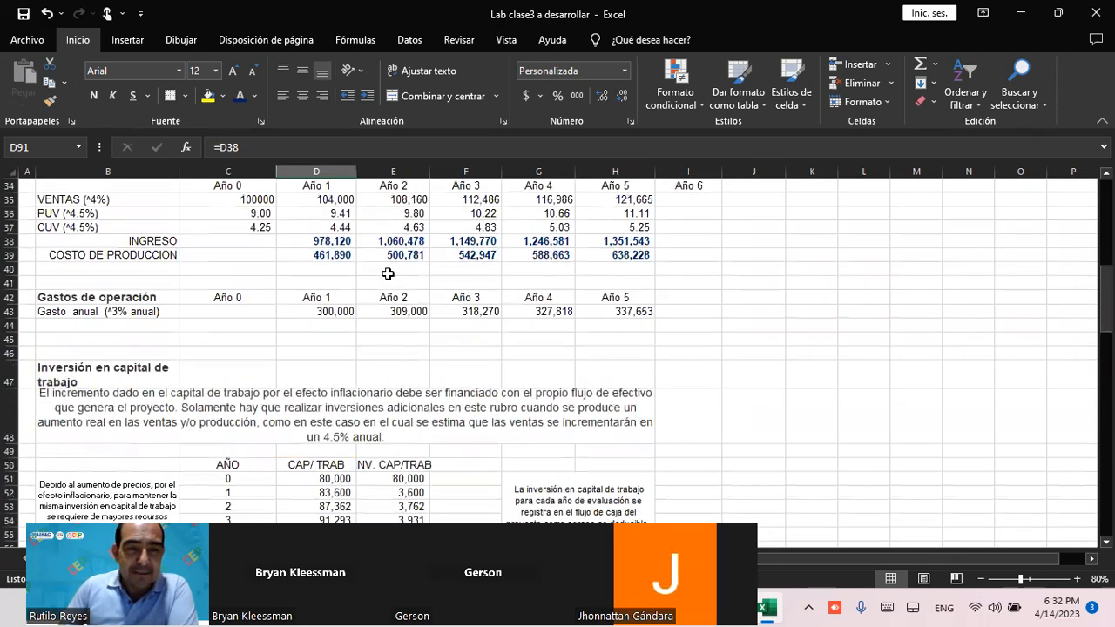
{"action": "left_click", "coordinate": [331, 285]}
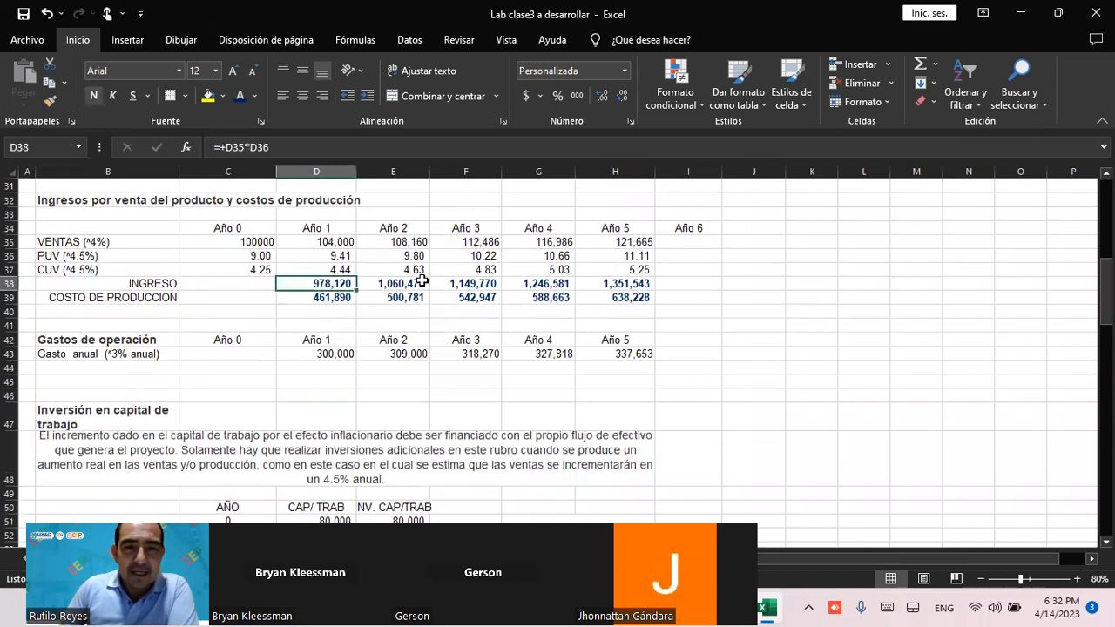
{"action": "left_click", "coordinate": [391, 284]}
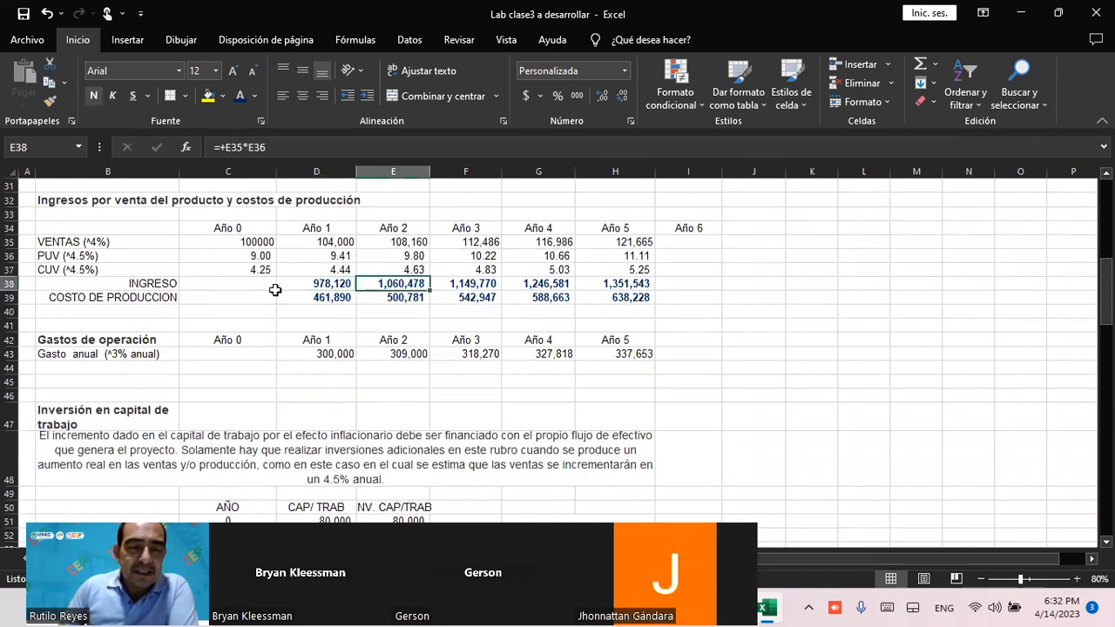
{"action": "scroll", "coordinate": [353, 346], "scroll_direction": "down", "scroll_amount": 12}
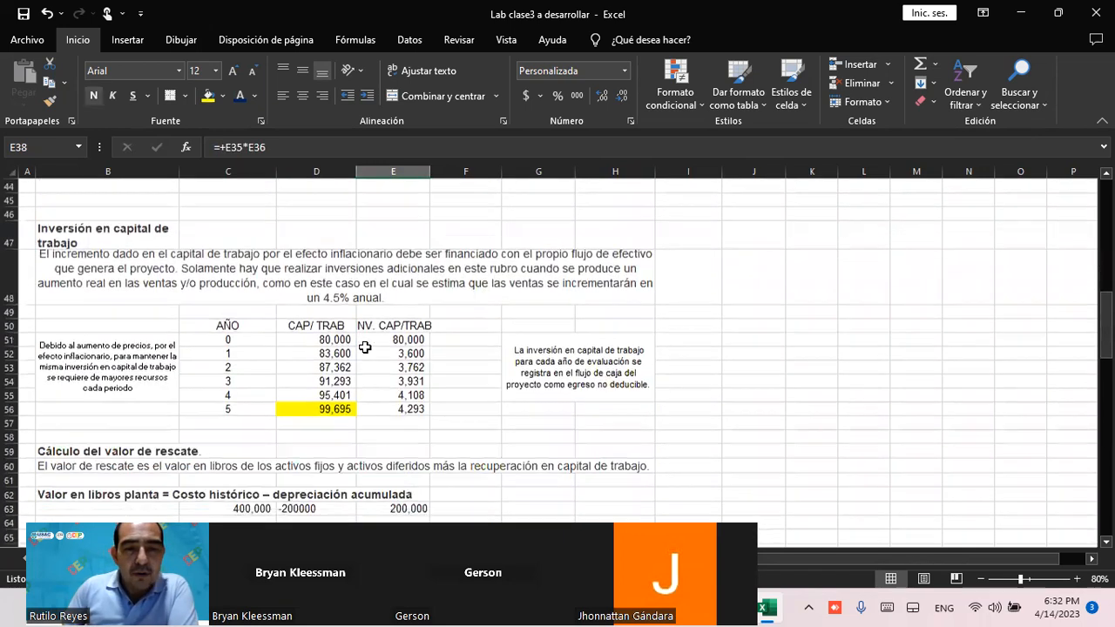
{"action": "scroll", "coordinate": [365, 348], "scroll_direction": "down", "scroll_amount": 5}
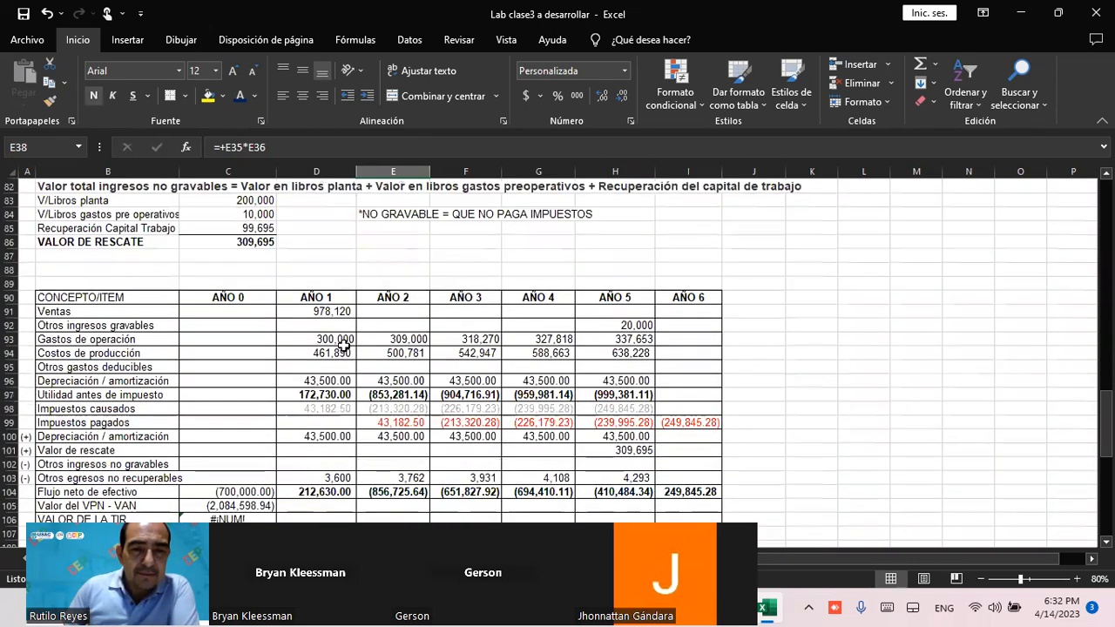
Copy the Año 1 Ventas formula from D91 across Año 2 through Año 5 (E91:H91)
{"action": "left_click", "coordinate": [331, 312]}
{"action": "key", "text": "ctrl+c"}
{"action": "key", "text": "Right"}
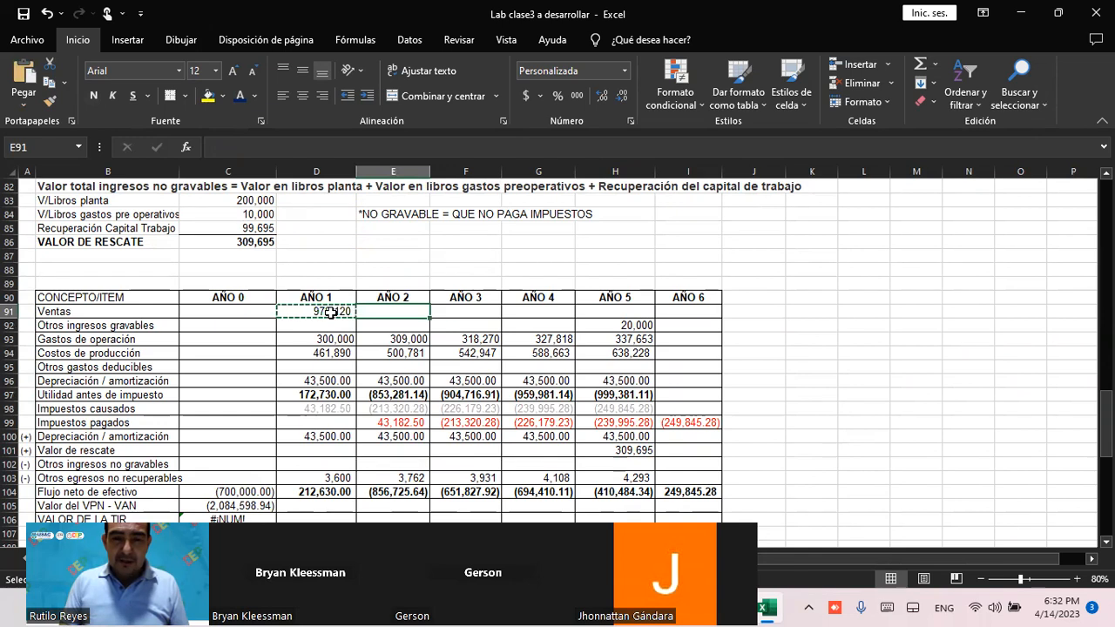
{"action": "key", "text": "shift+Right"}
{"action": "key", "text": "shift+Right"}
{"action": "key", "text": "shift+Right"}
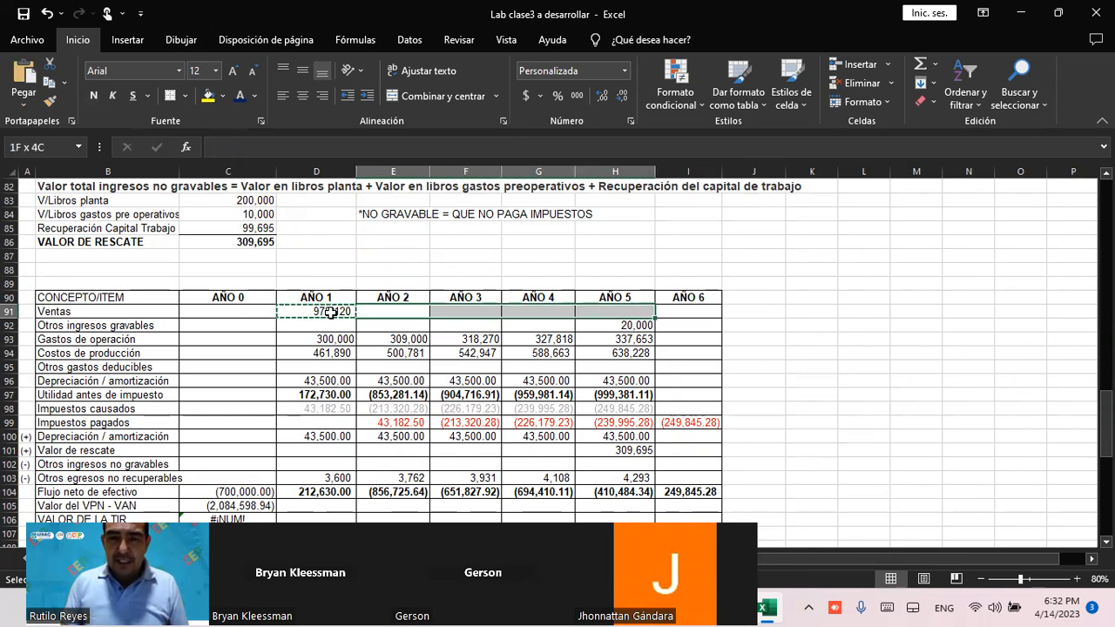
{"action": "key", "text": "ctrl+v"}
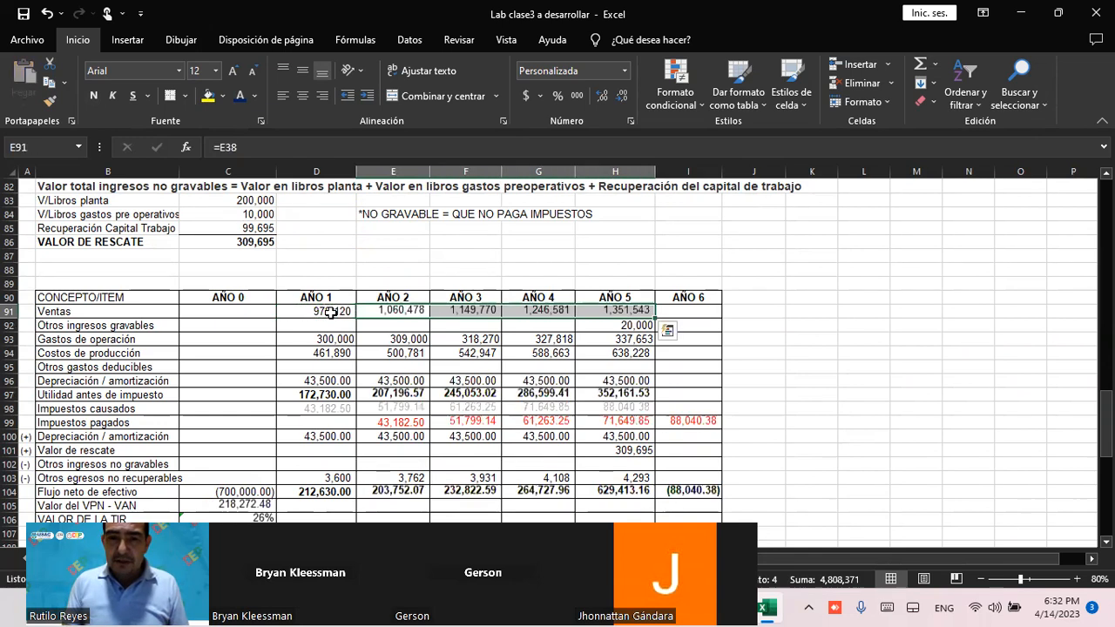
Check the Ventas formulas for Año 2 through Año 5 in row 91 against the INGRESO row 38
{"action": "left_click", "coordinate": [394, 309]}
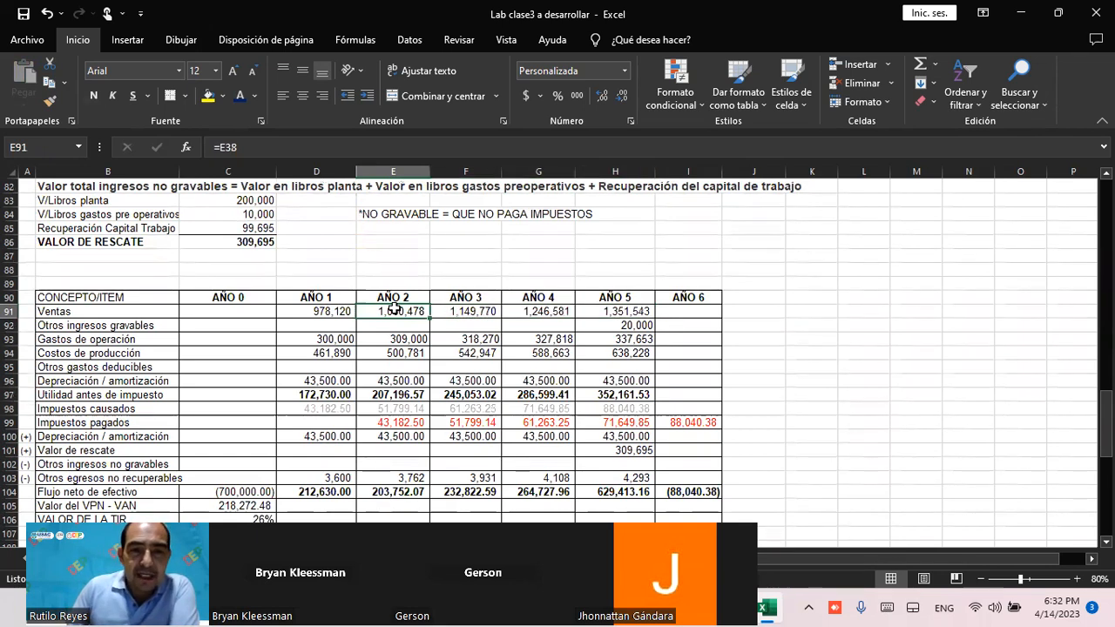
{"action": "double_click", "coordinate": [394, 308]}
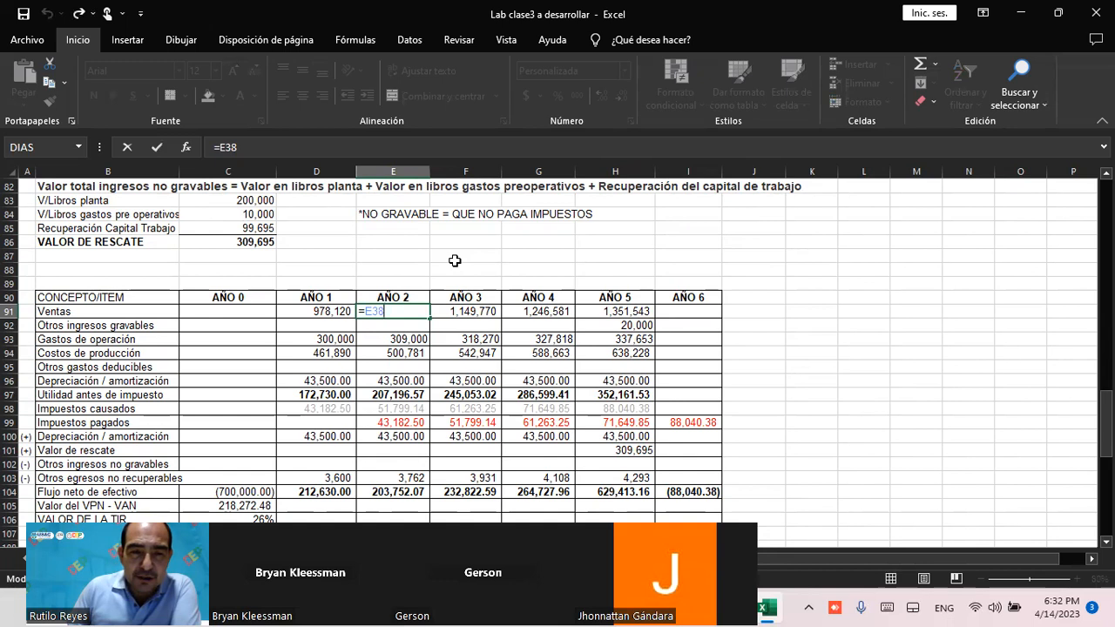
{"action": "key", "text": "Escape"}
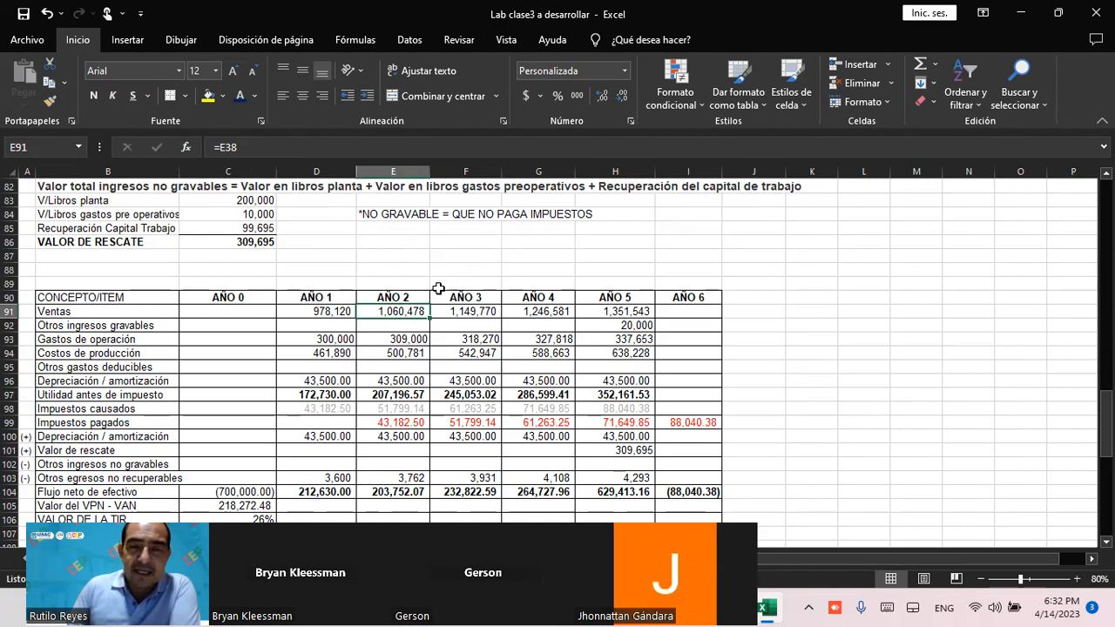
{"action": "scroll", "coordinate": [438, 288], "scroll_direction": "up", "scroll_amount": 4}
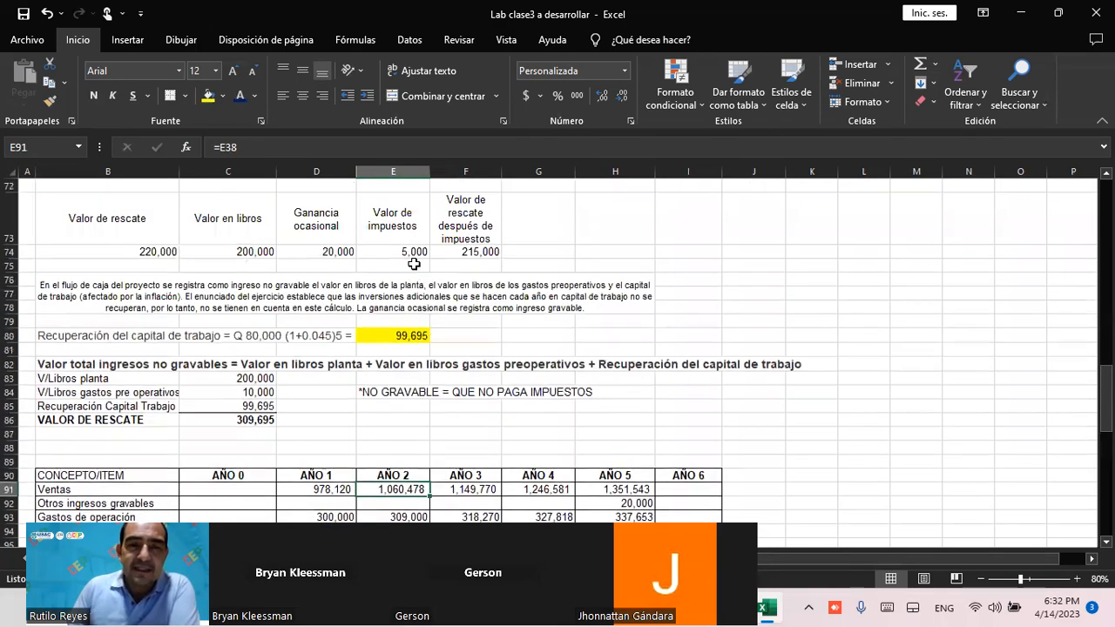
{"action": "scroll", "coordinate": [414, 264], "scroll_direction": "up", "scroll_amount": 9}
{"action": "scroll", "coordinate": [314, 258], "scroll_direction": "up", "scroll_amount": 3}
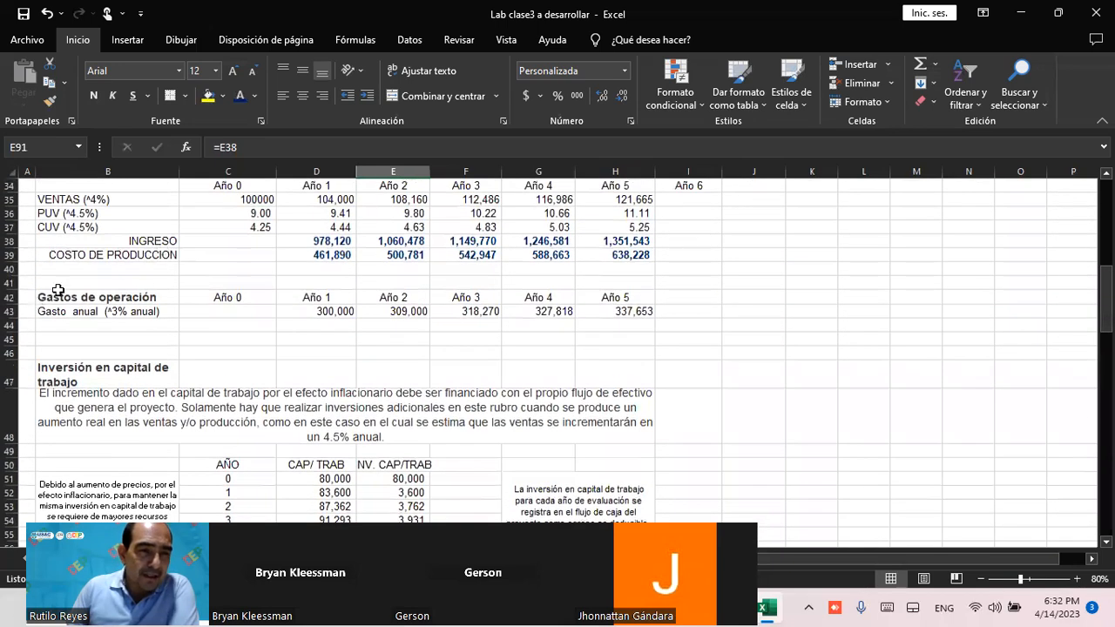
{"action": "left_click", "coordinate": [398, 242]}
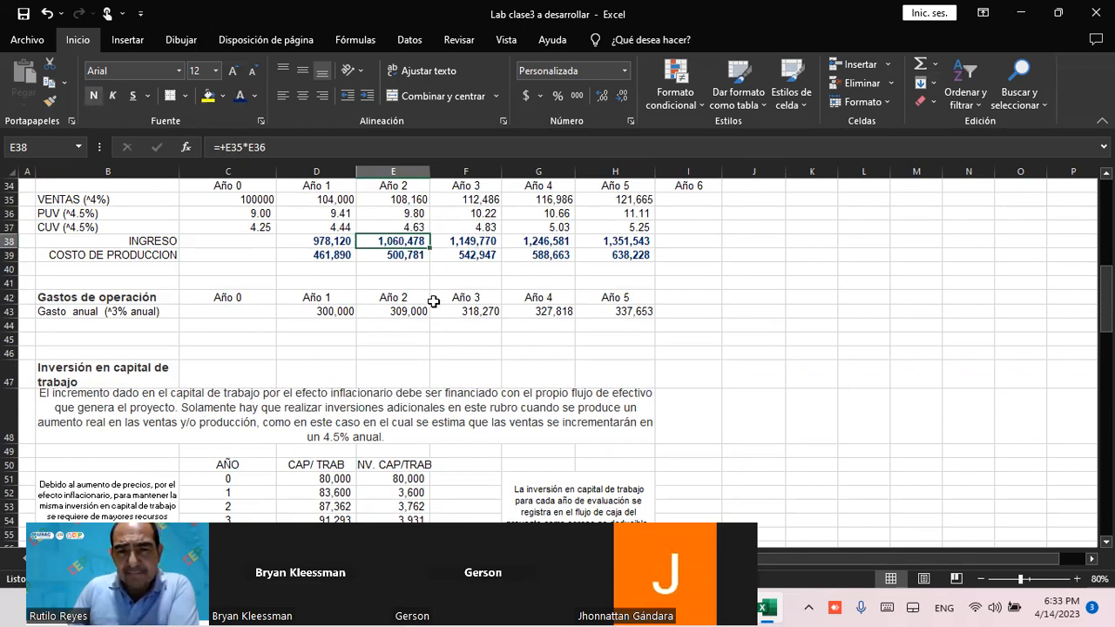
{"action": "scroll", "coordinate": [441, 298], "scroll_direction": "down", "scroll_amount": 15}
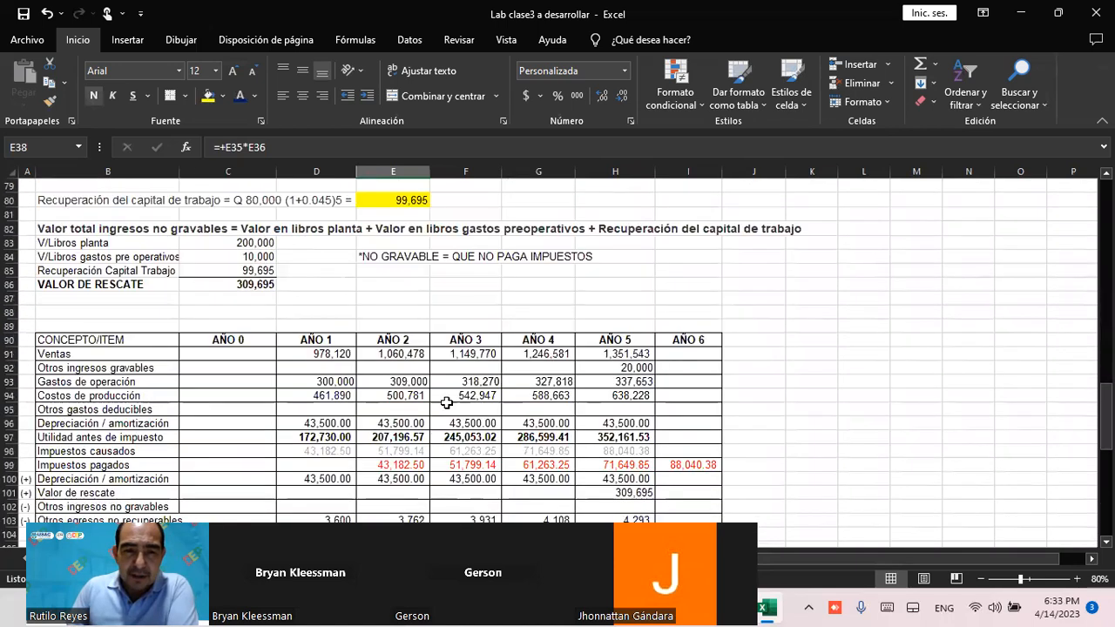
{"action": "left_click", "coordinate": [391, 356]}
{"action": "left_click", "coordinate": [478, 353]}
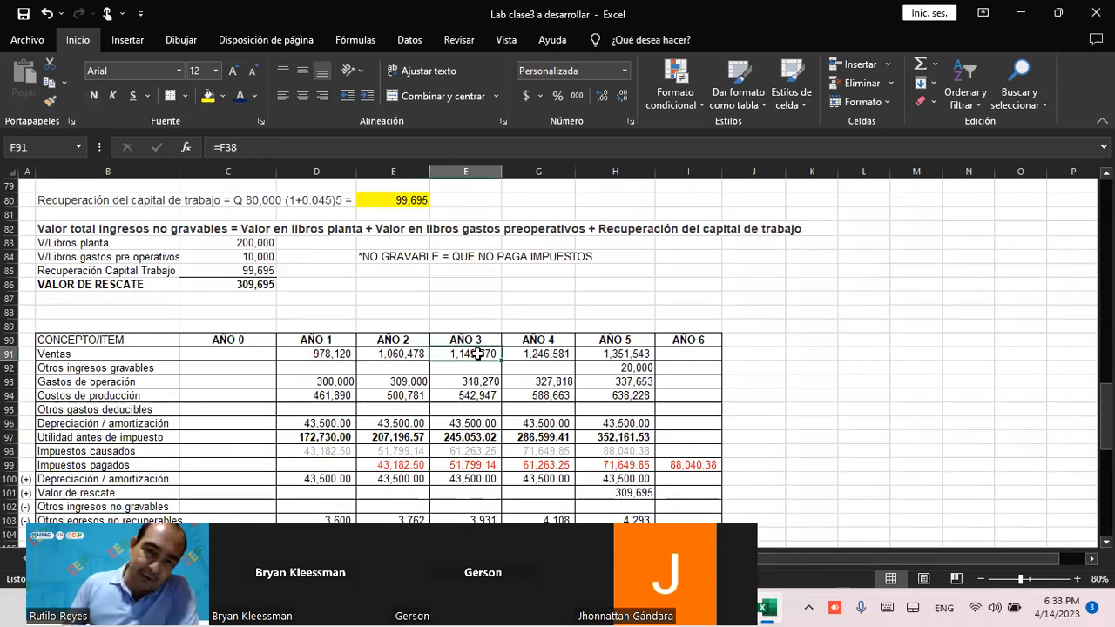
{"action": "left_click", "coordinate": [534, 354]}
{"action": "left_click", "coordinate": [642, 353]}
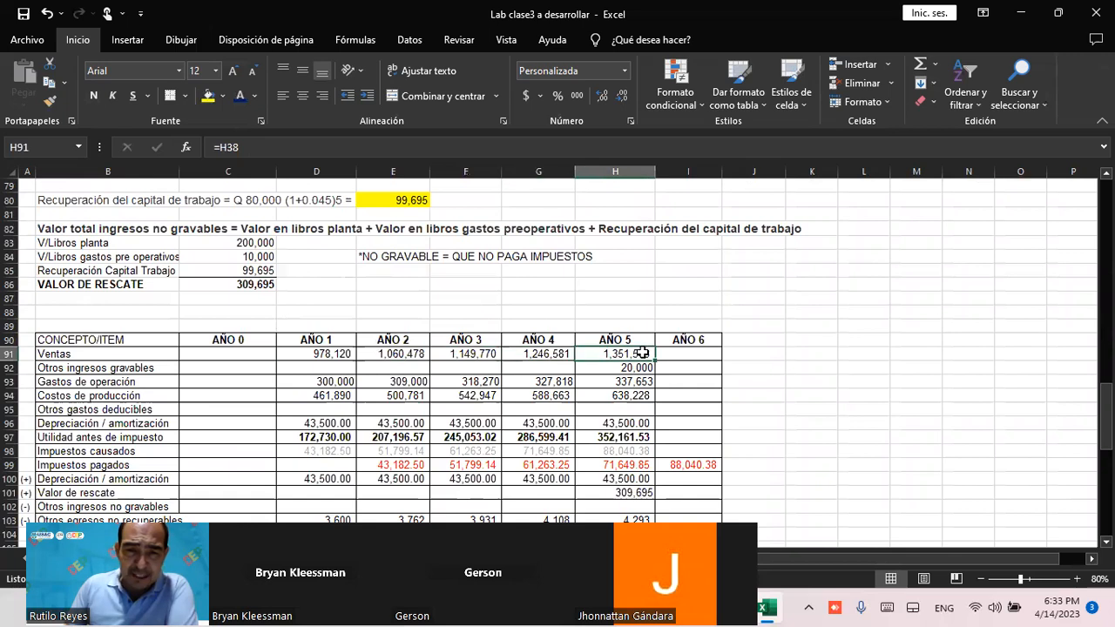
Examine the Otros ingresos gravables row and trace its Año 5 entry to the Ganancia ocasional and Valor de impuestos formulas in row 74
{"action": "left_click", "coordinate": [306, 366]}
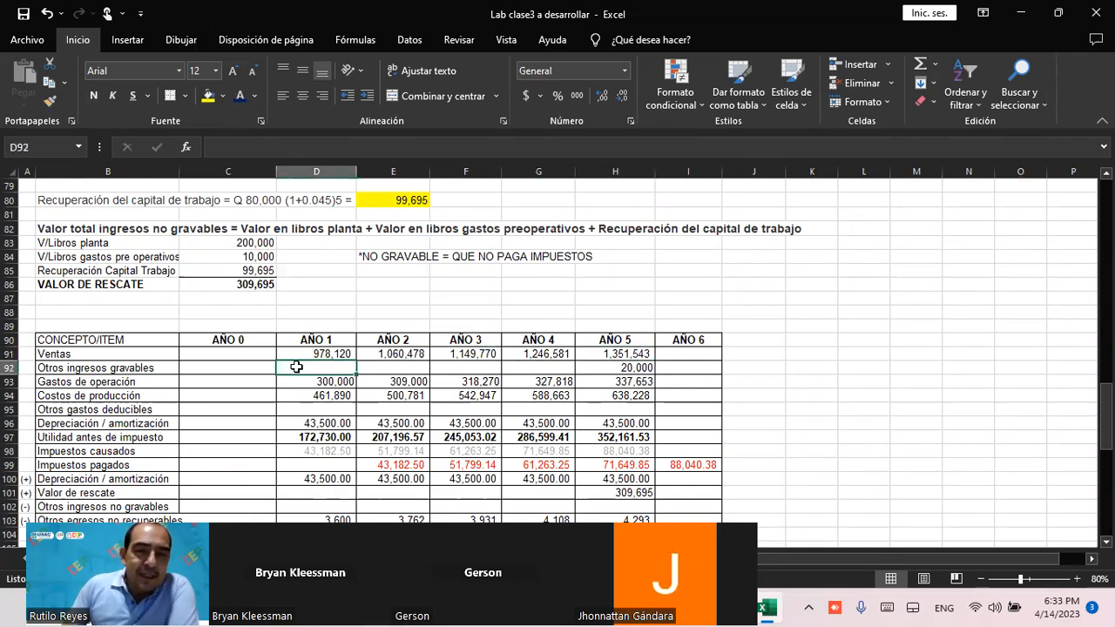
{"action": "left_click", "coordinate": [101, 369]}
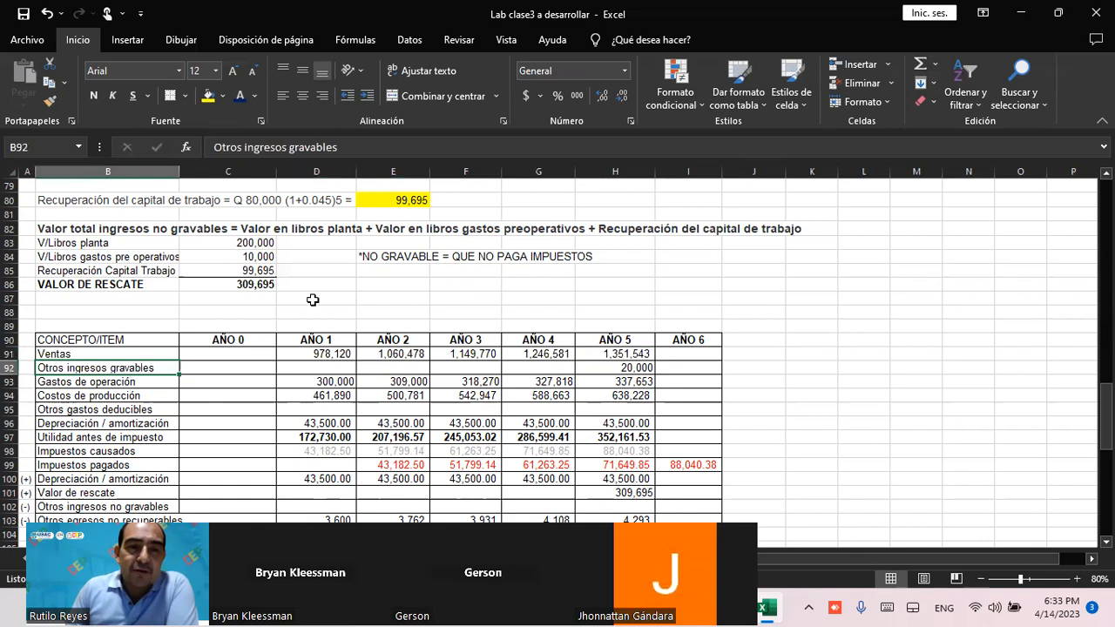
{"action": "scroll", "coordinate": [314, 296], "scroll_direction": "up", "scroll_amount": 5}
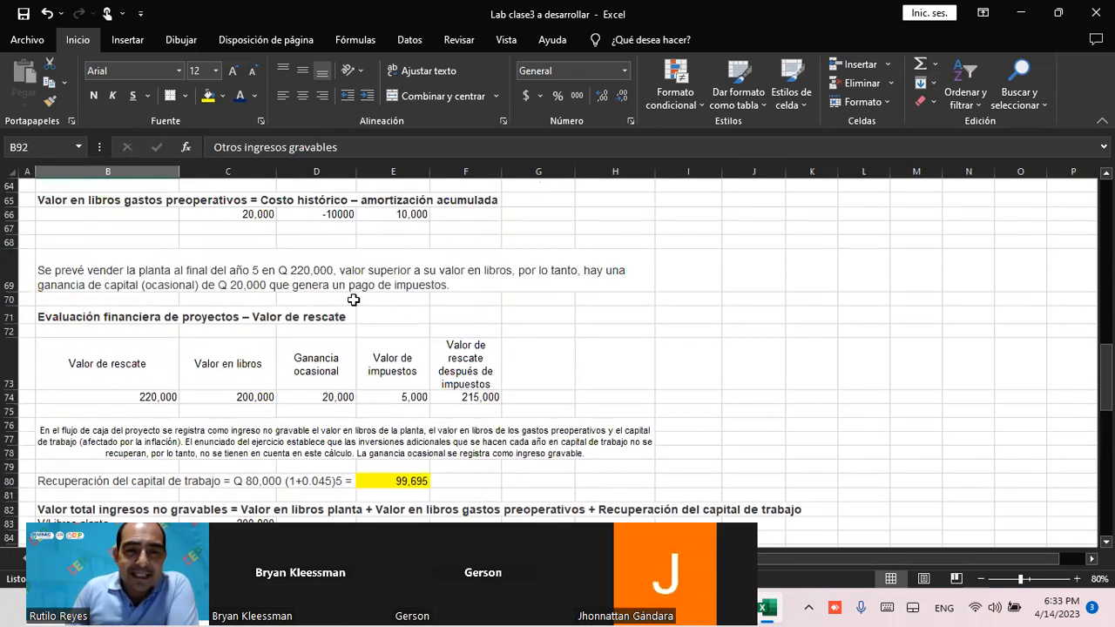
{"action": "left_click", "coordinate": [324, 399]}
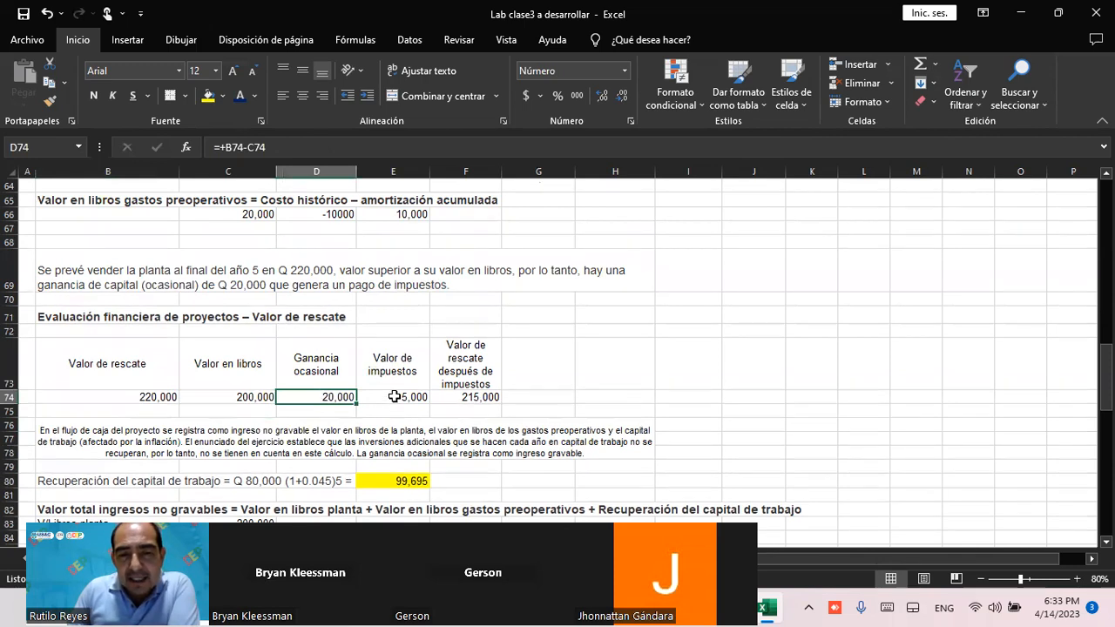
{"action": "left_click", "coordinate": [394, 397]}
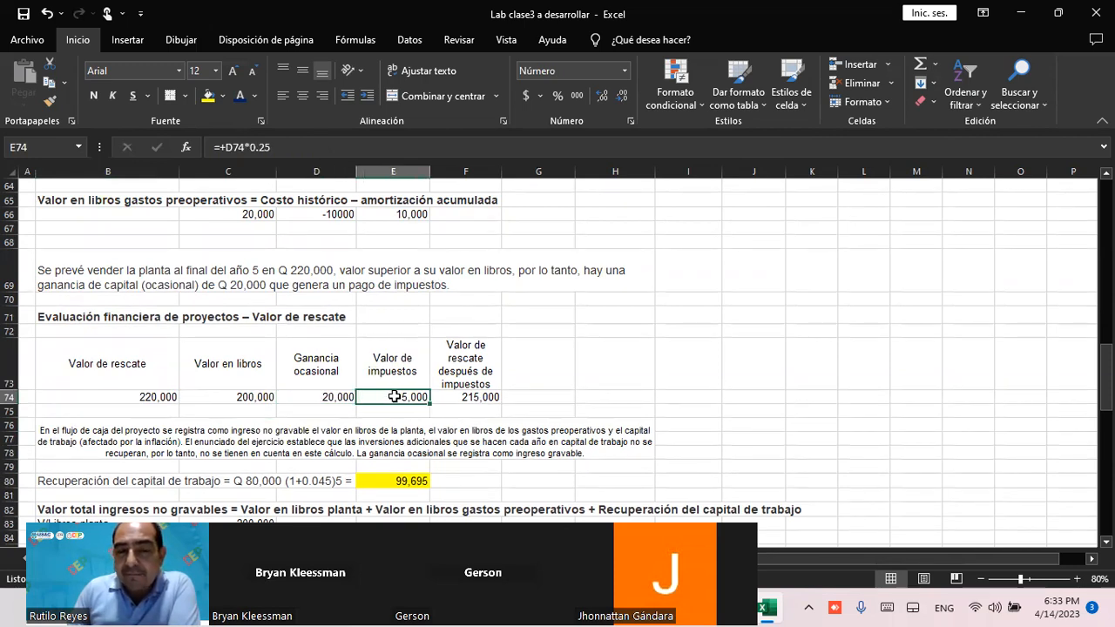
{"action": "left_click", "coordinate": [337, 402]}
{"action": "left_click", "coordinate": [421, 396]}
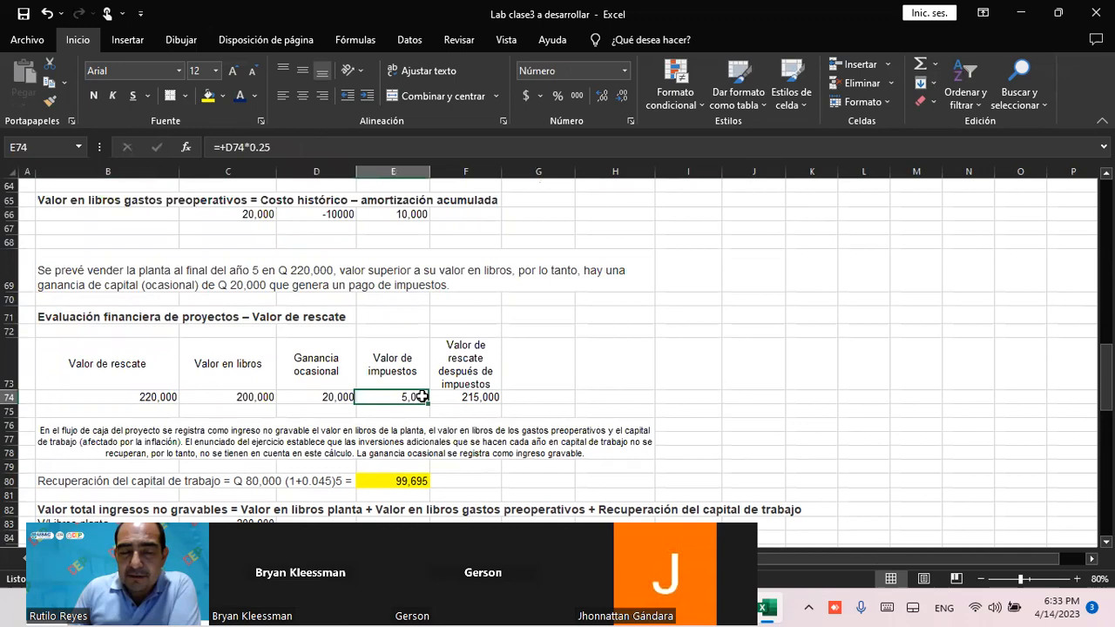
{"action": "scroll", "coordinate": [494, 380], "scroll_direction": "down", "scroll_amount": 3}
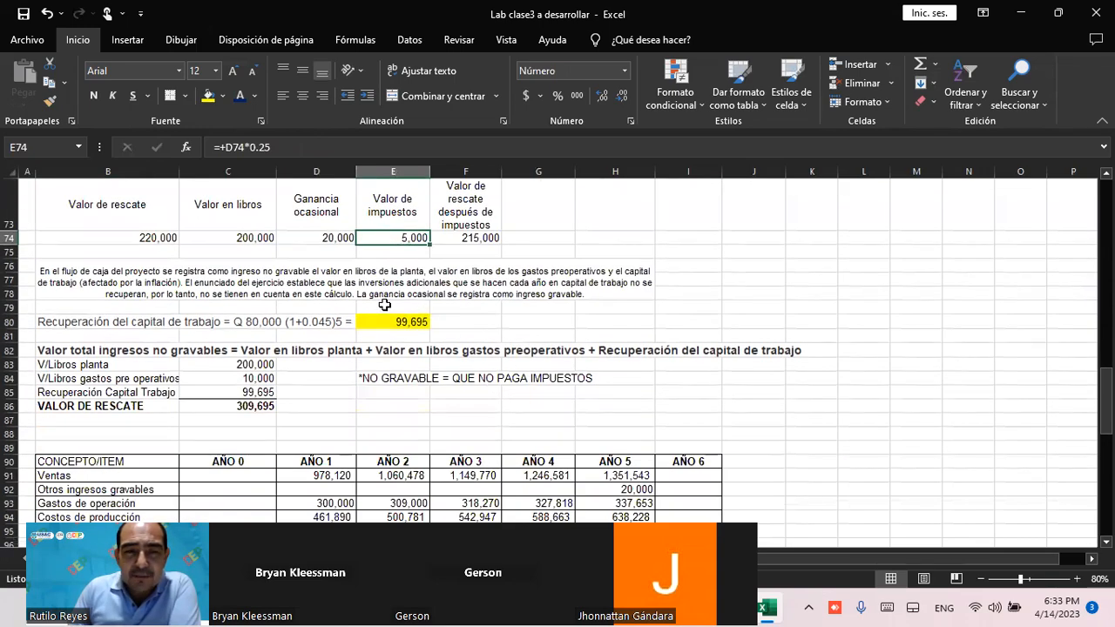
{"action": "scroll", "coordinate": [480, 375], "scroll_direction": "down", "scroll_amount": 5}
{"action": "scroll", "coordinate": [464, 373], "scroll_direction": "down", "scroll_amount": 2}
{"action": "scroll", "coordinate": [540, 349], "scroll_direction": "up", "scroll_amount": 2}
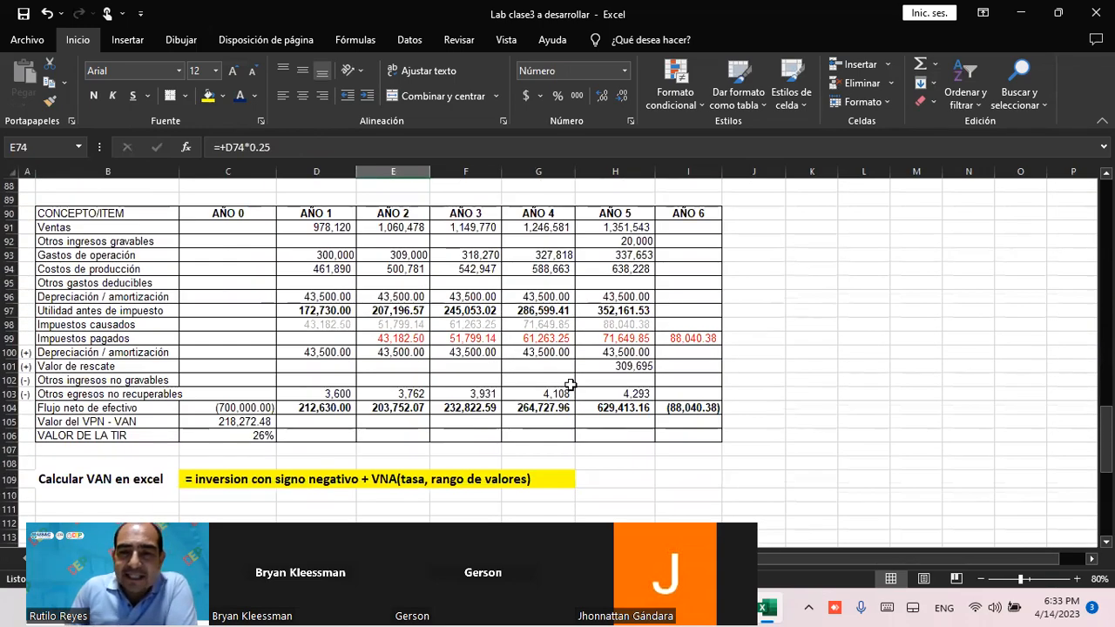
{"action": "left_click", "coordinate": [626, 244]}
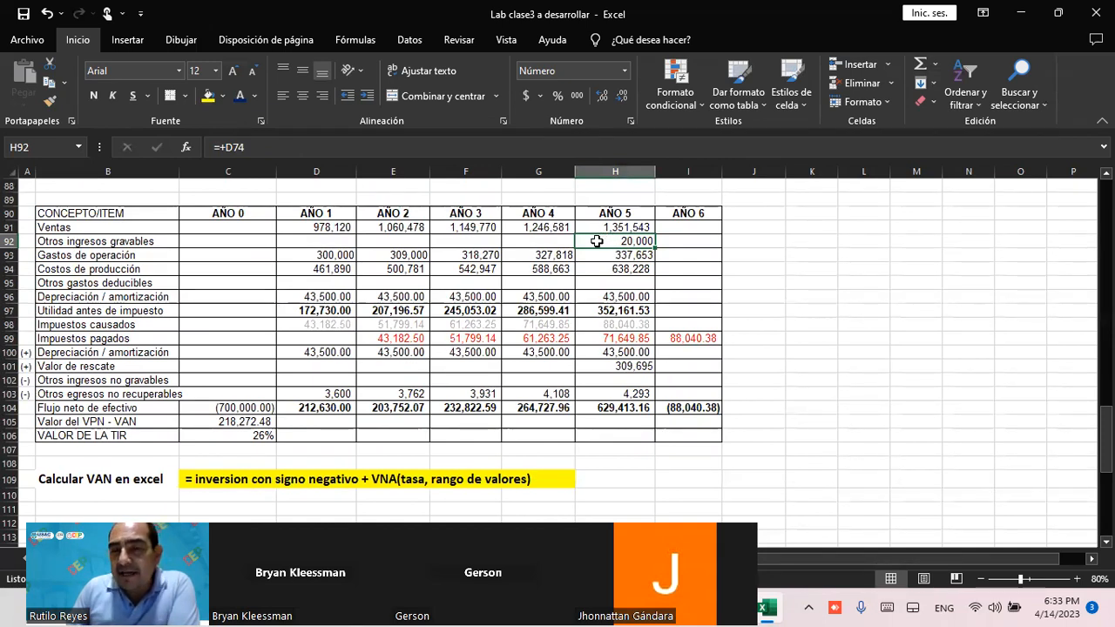
Recheck the source cell of the Año 5 Otros ingresos gravables formula (H92) in the Valor de rescate evaluation table
{"action": "double_click", "coordinate": [624, 244]}
{"action": "scroll", "coordinate": [653, 288], "scroll_direction": "up", "scroll_amount": 15}
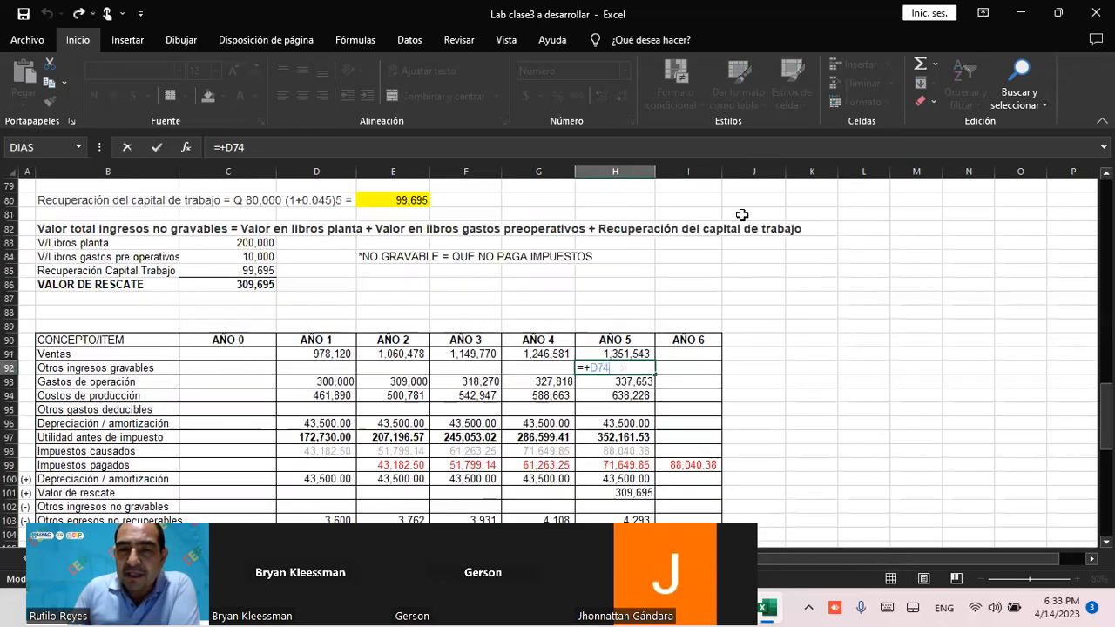
{"action": "scroll", "coordinate": [530, 323], "scroll_direction": "up", "scroll_amount": 1}
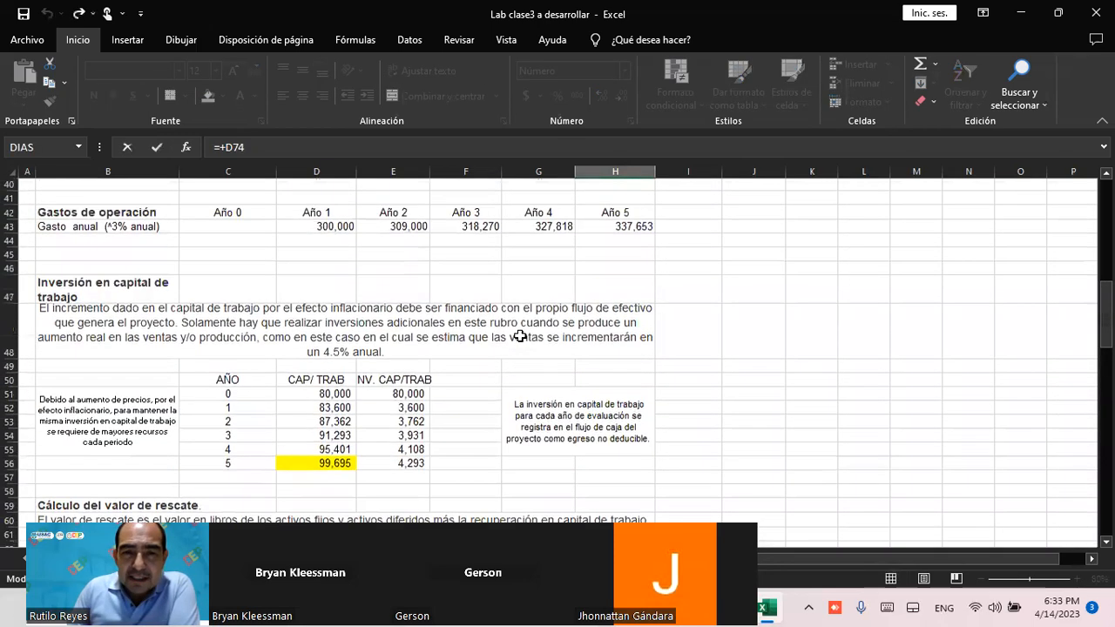
{"action": "scroll", "coordinate": [531, 331], "scroll_direction": "down", "scroll_amount": 8}
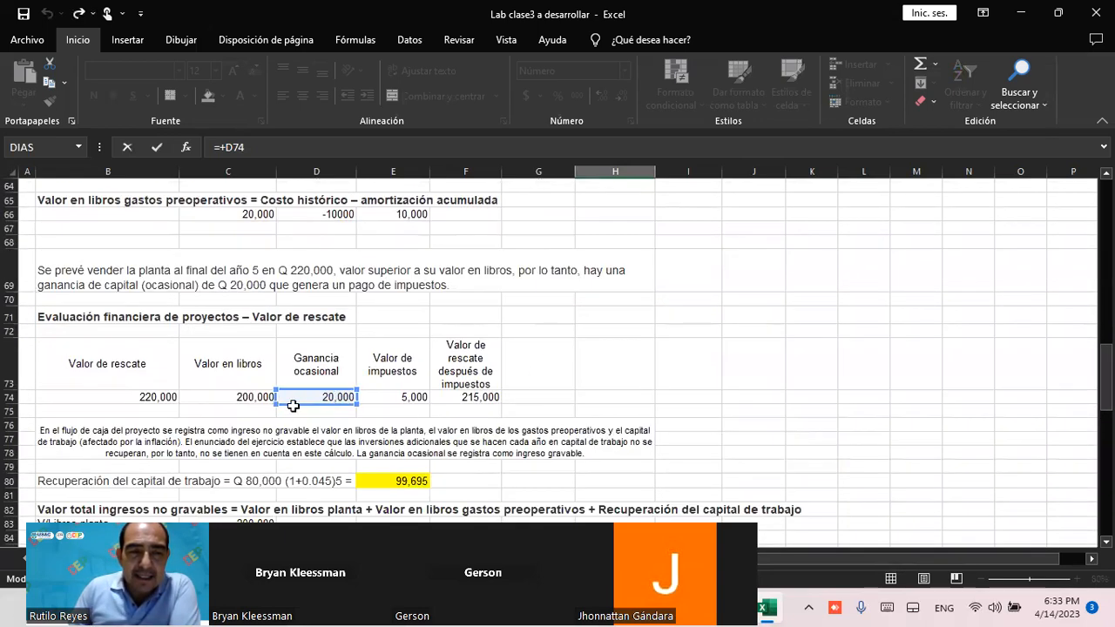
{"action": "left_click", "coordinate": [577, 383]}
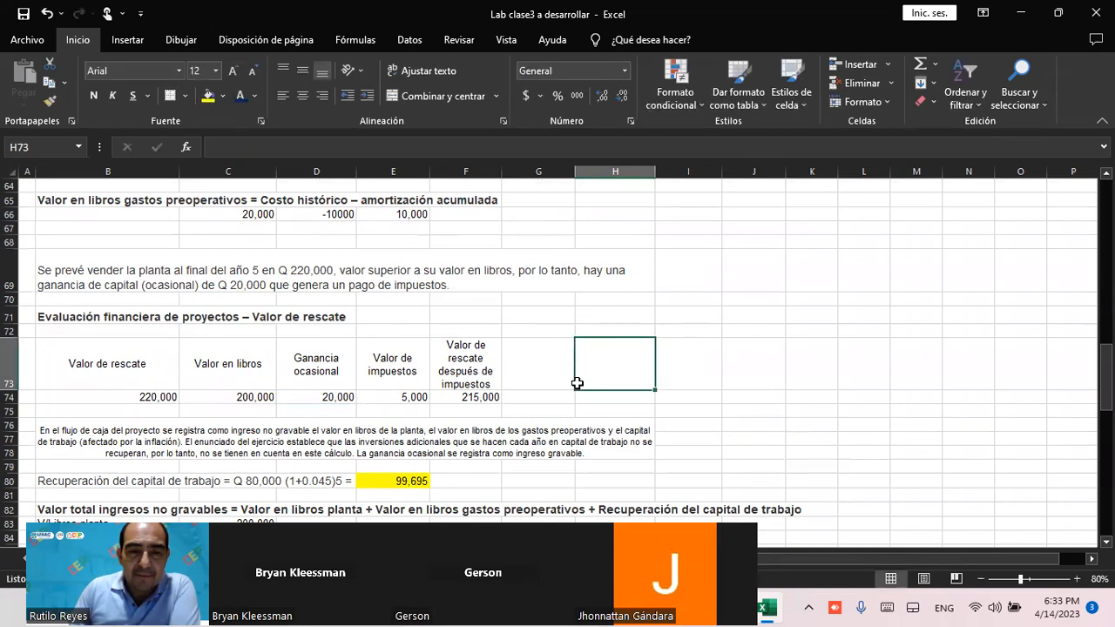
Clear the Gastos de operación entries for Año 1 through Año 5 (D93:H93) in the cash flow table
{"action": "scroll", "coordinate": [557, 381], "scroll_direction": "down", "scroll_amount": 6}
{"action": "left_click", "coordinate": [628, 328]}
{"action": "left_click_drag", "start_coordinate": [315, 340], "coordinate": [625, 340]}
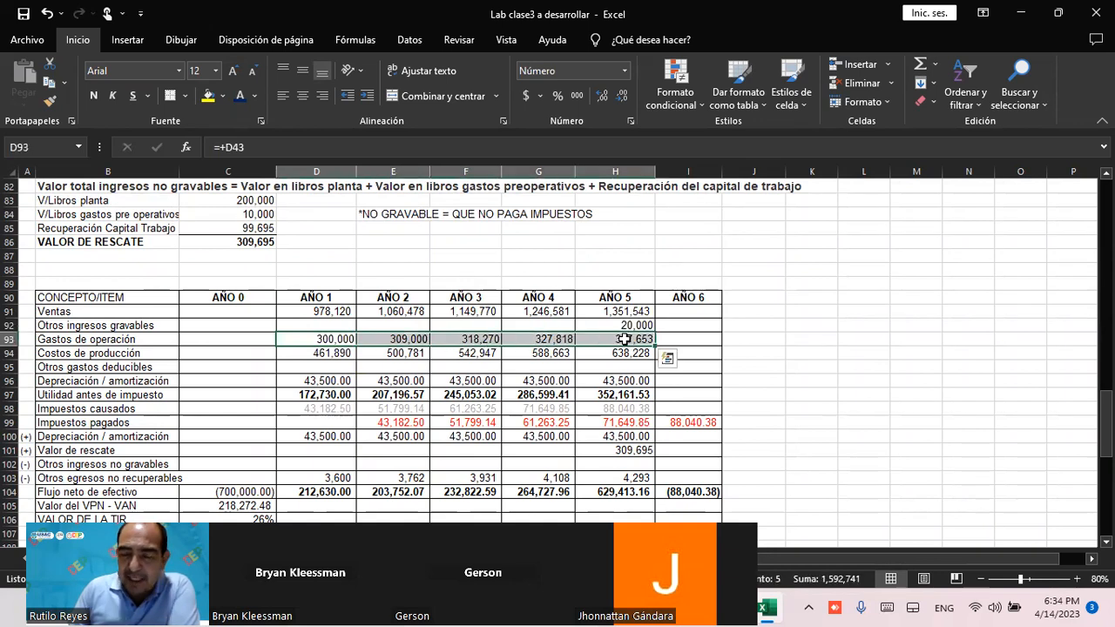
{"action": "key", "text": "Delete"}
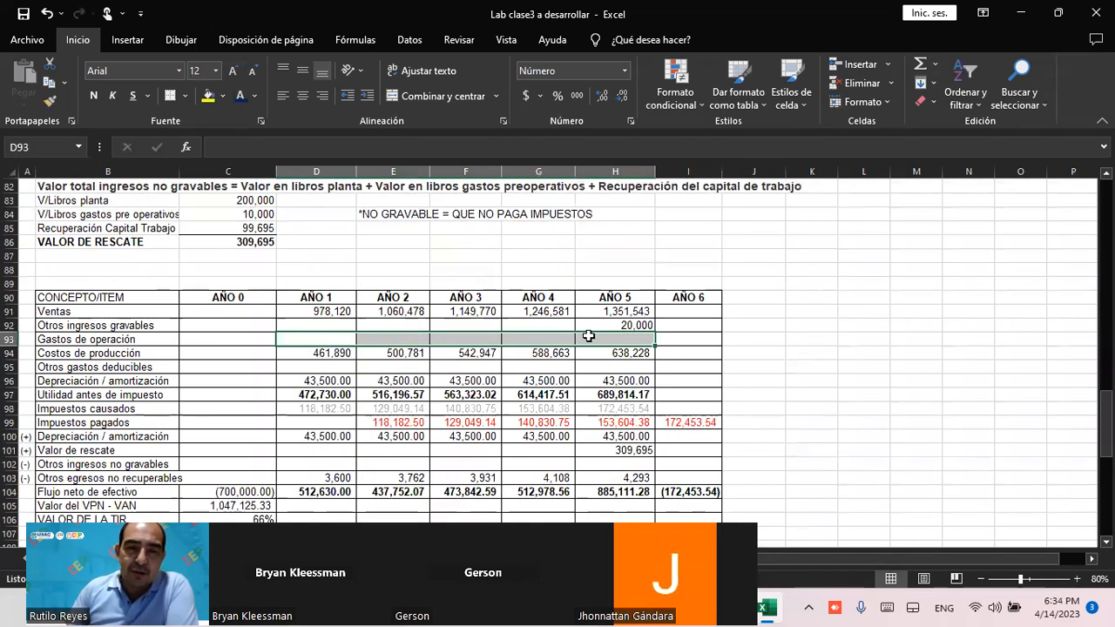
{"action": "left_click", "coordinate": [313, 380]}
{"action": "left_click", "coordinate": [331, 339]}
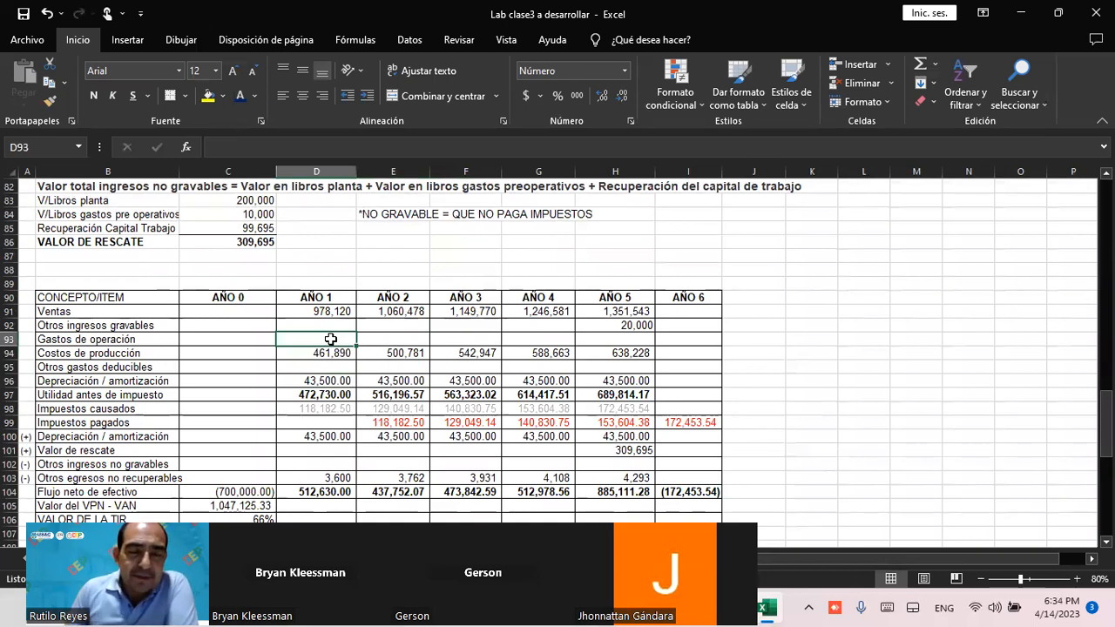
{"action": "left_click", "coordinate": [318, 310]}
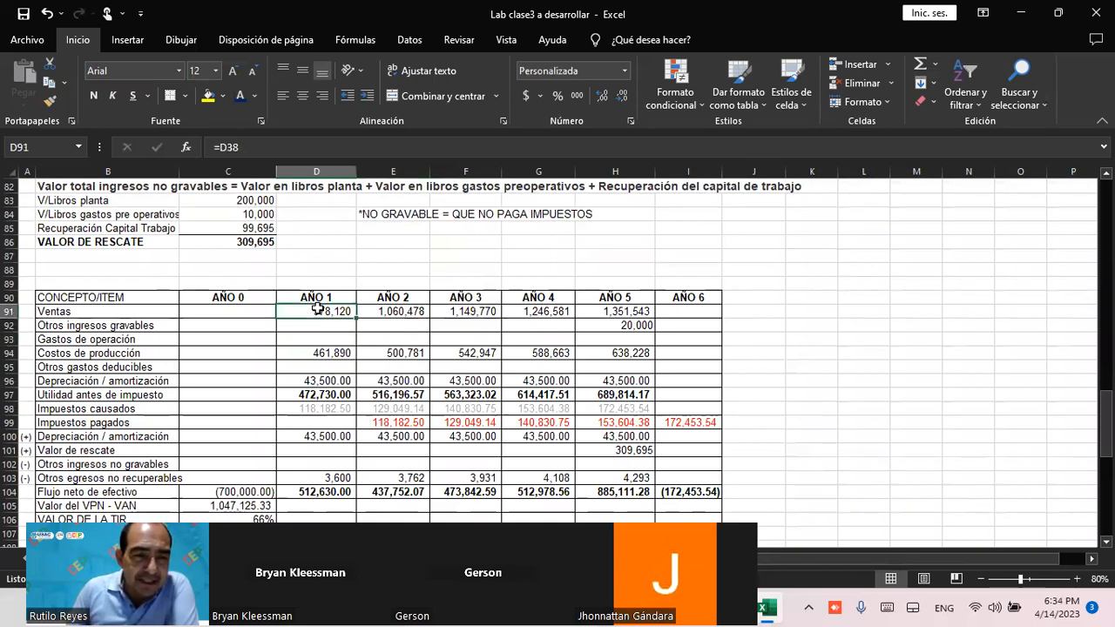
{"action": "left_click", "coordinate": [311, 340]}
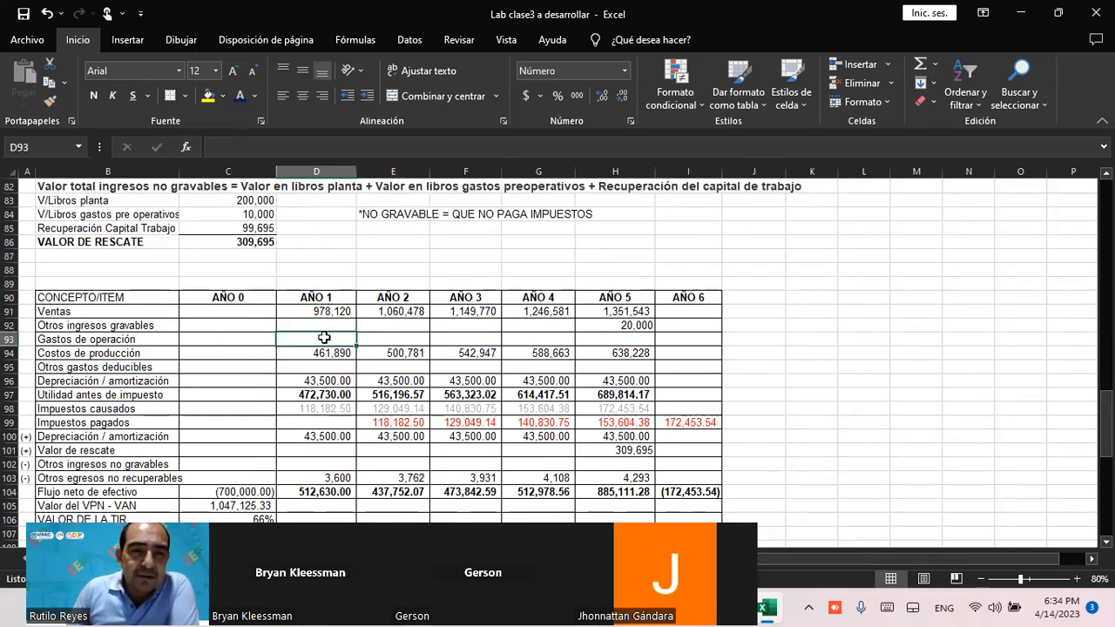
{"action": "type", "text": "="}
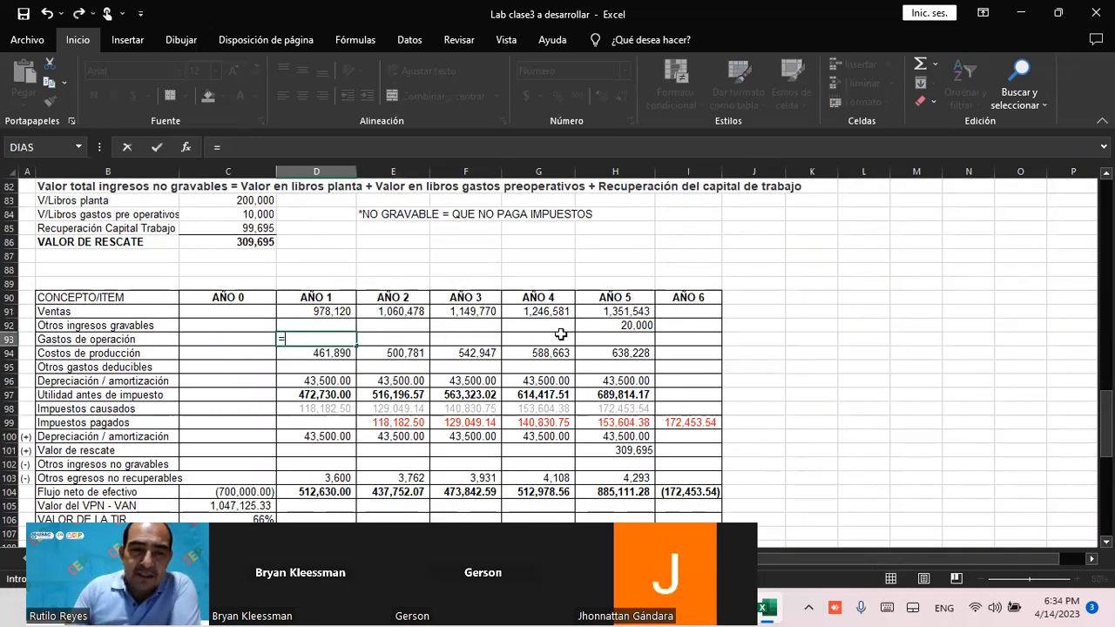
{"action": "scroll", "coordinate": [350, 276], "scroll_direction": "up", "scroll_amount": 6}
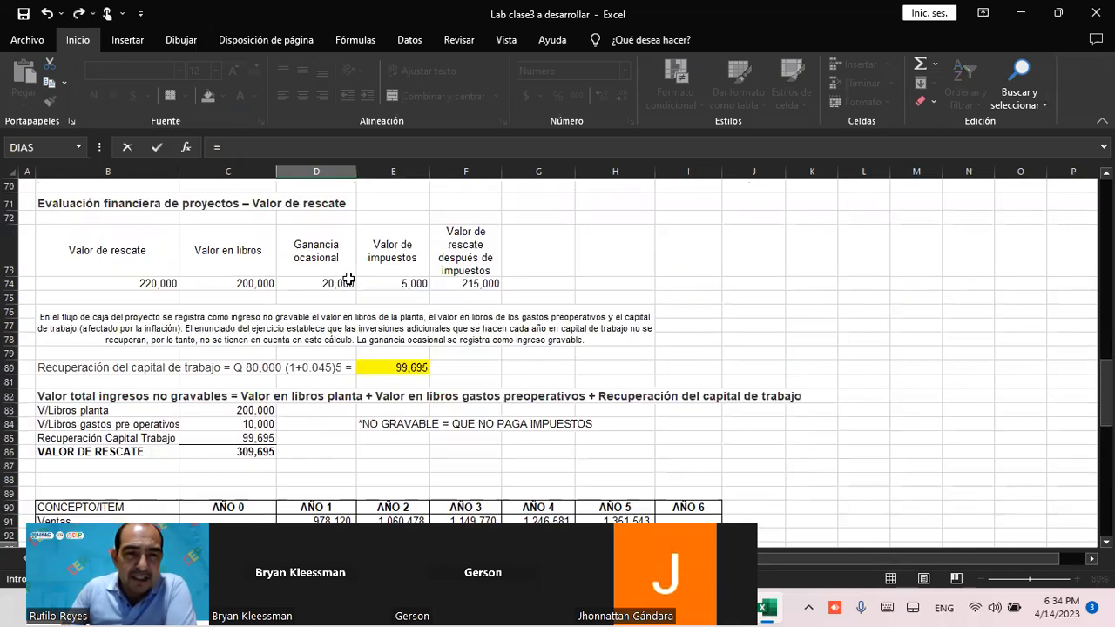
{"action": "scroll", "coordinate": [350, 276], "scroll_direction": "up", "scroll_amount": 2}
{"action": "scroll", "coordinate": [335, 277], "scroll_direction": "up", "scroll_amount": 2}
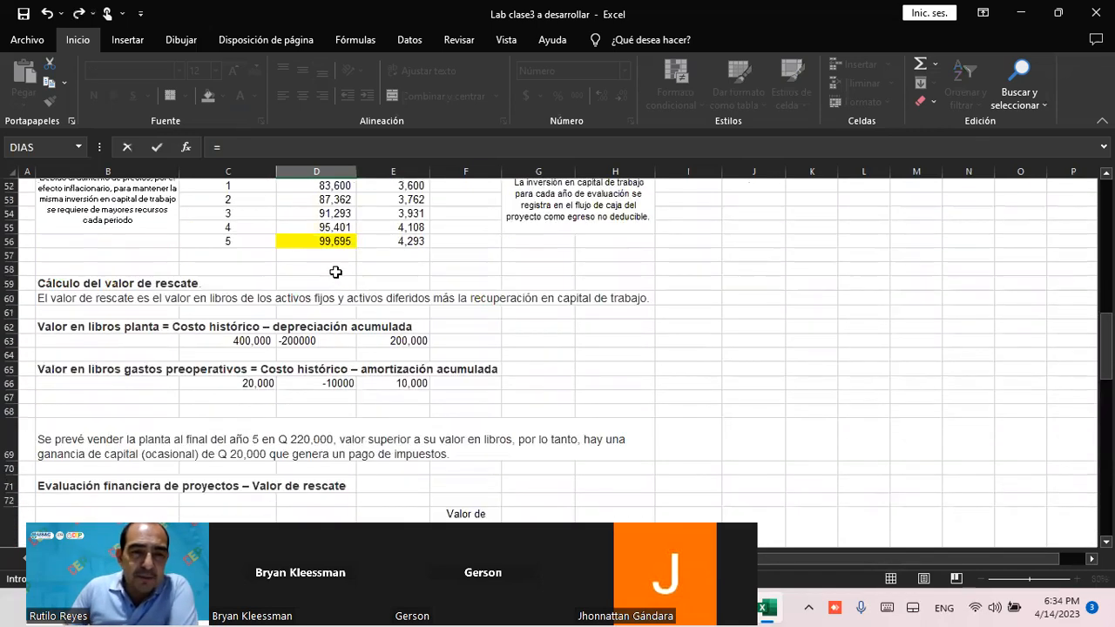
{"action": "scroll", "coordinate": [337, 272], "scroll_direction": "down", "scroll_amount": 1}
{"action": "scroll", "coordinate": [339, 274], "scroll_direction": "up", "scroll_amount": 6}
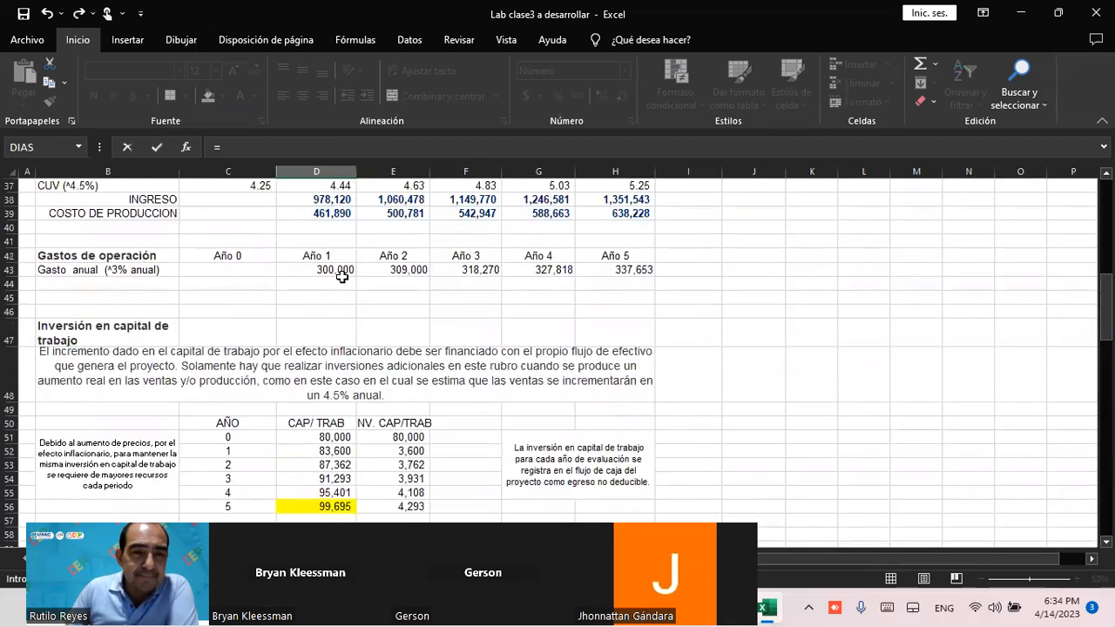
{"action": "scroll", "coordinate": [342, 274], "scroll_direction": "up", "scroll_amount": 2}
{"action": "scroll", "coordinate": [343, 271], "scroll_direction": "down", "scroll_amount": 2}
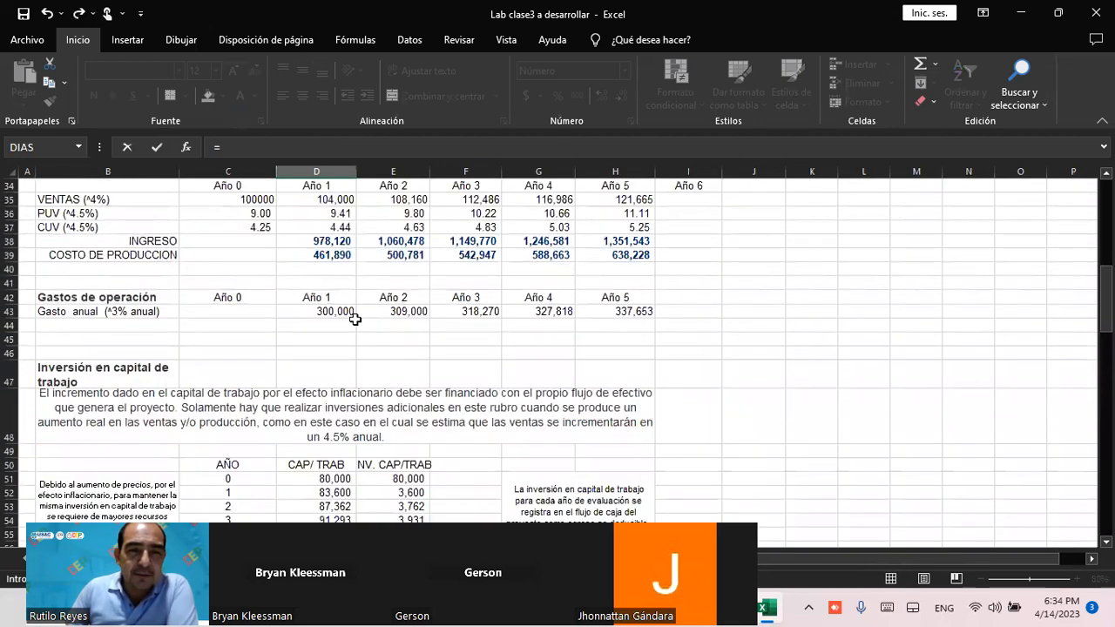
{"action": "left_click", "coordinate": [322, 311]}
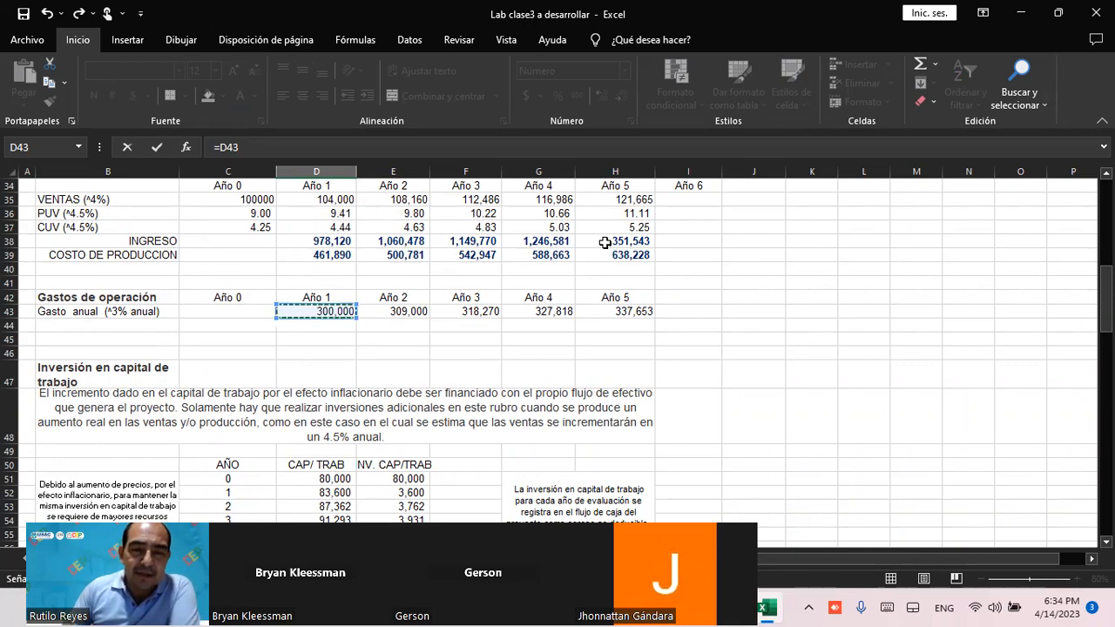
{"action": "key", "text": "Escape"}
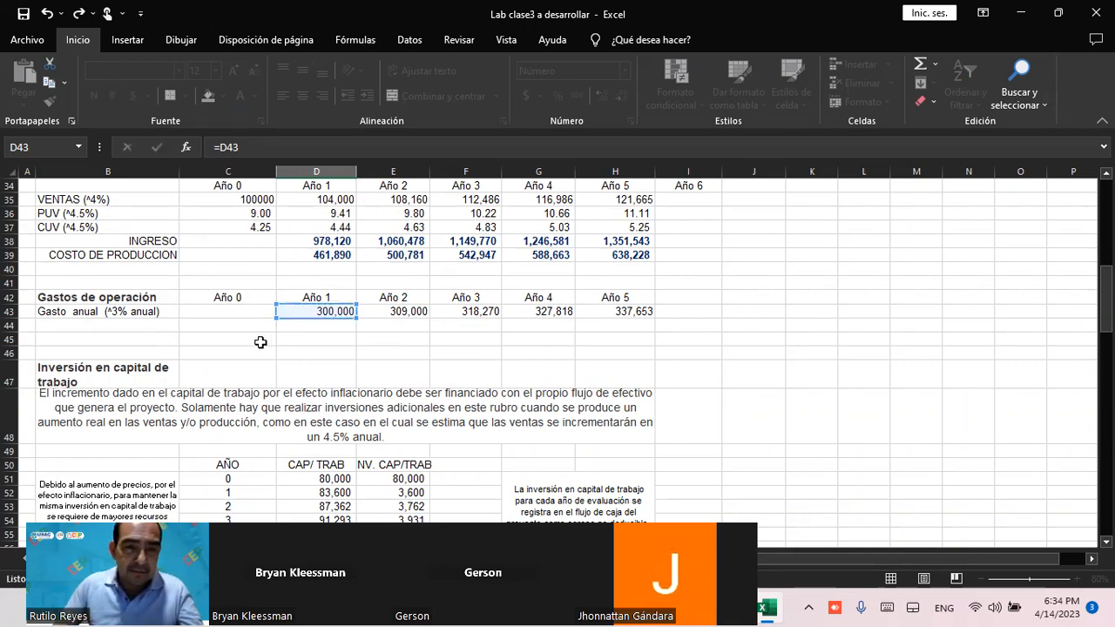
Enter 300000 as the Año 0 Gasto anual in cell C43 of the Gastos de operación table
{"action": "scroll", "coordinate": [244, 308], "scroll_direction": "up", "scroll_amount": 4}
{"action": "scroll", "coordinate": [244, 308], "scroll_direction": "up", "scroll_amount": 5}
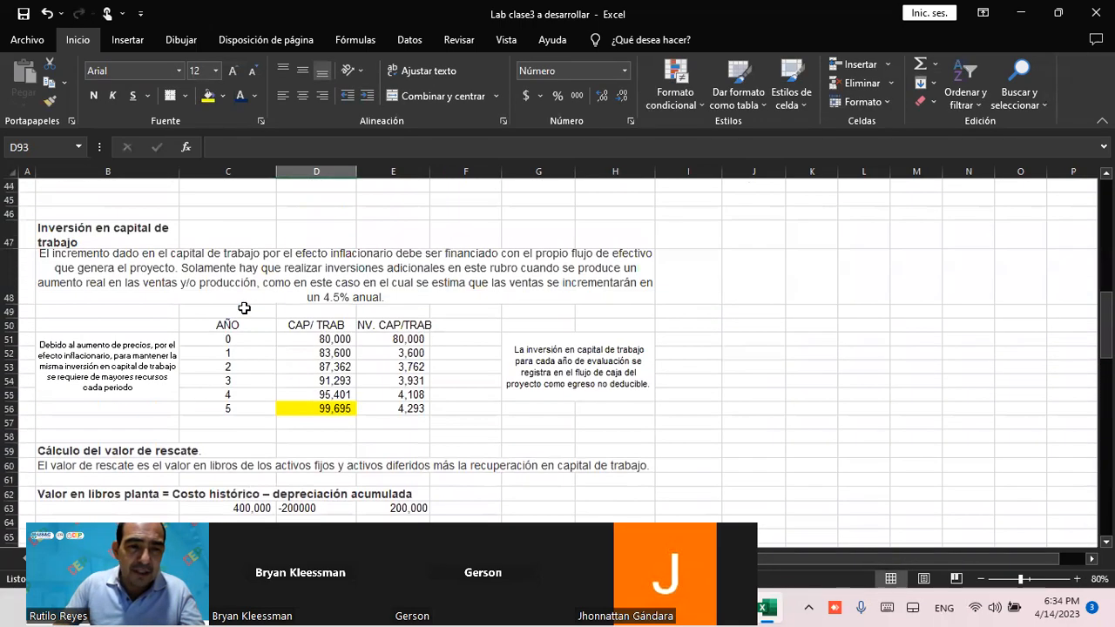
{"action": "scroll", "coordinate": [275, 326], "scroll_direction": "up", "scroll_amount": 2}
{"action": "left_click", "coordinate": [218, 257]}
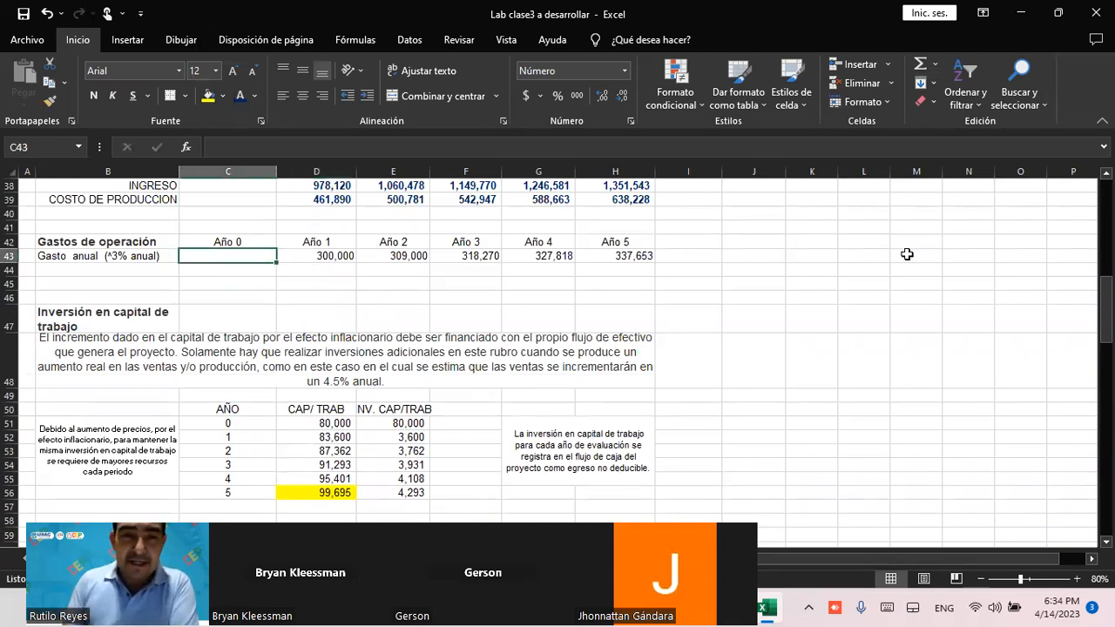
{"action": "type", "text": "300"}
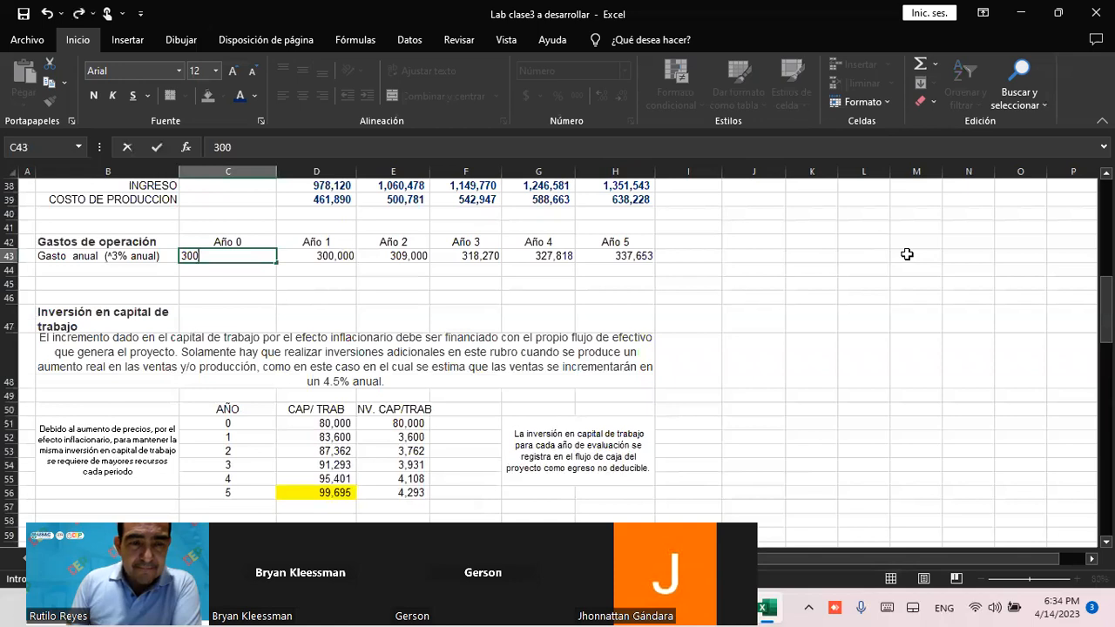
{"action": "type", "text": ",00"}
{"action": "key", "text": "Tab"}
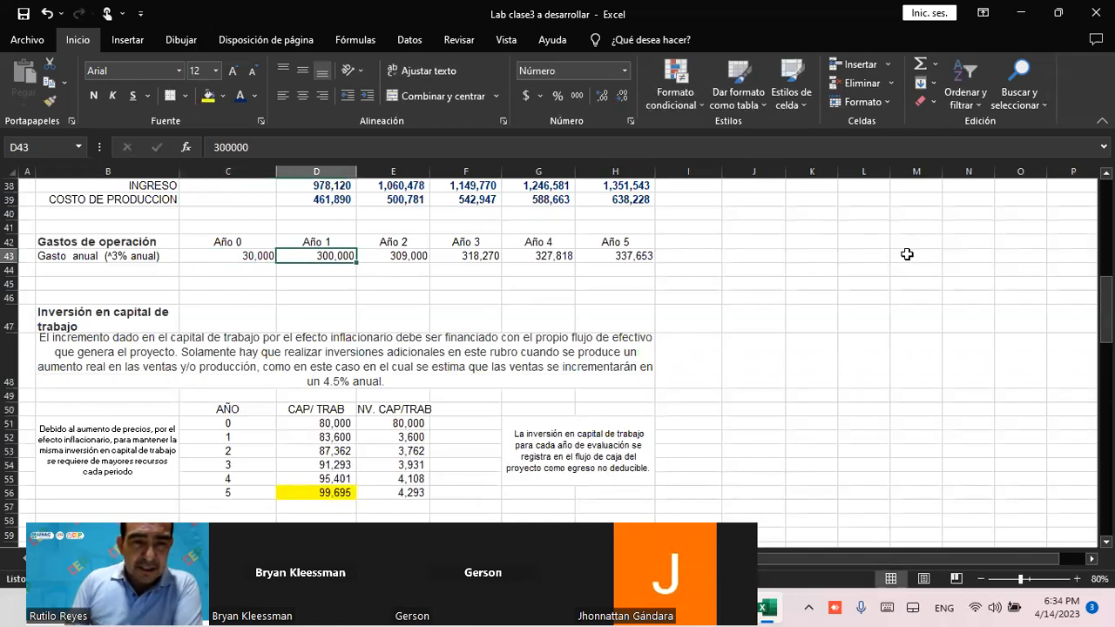
{"action": "key", "text": "Left"}
{"action": "type", "text": "3000"}
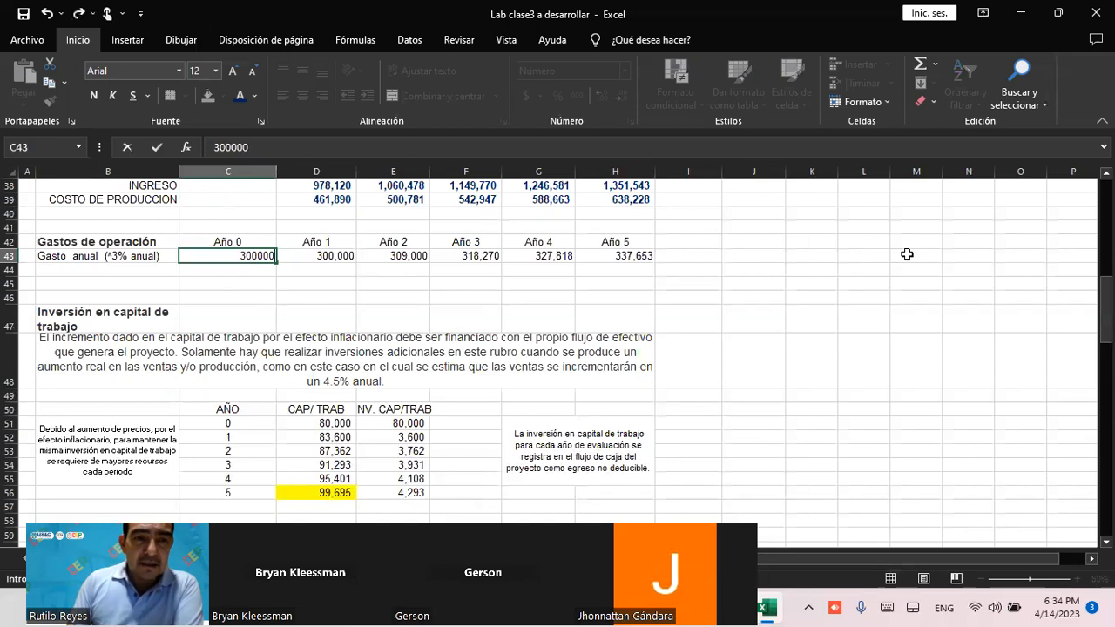
{"action": "key", "text": "Tab"}
Try to calculate the Año 1 Gasto anual in D43 with the formula +D42*(1+3%)
{"action": "type", "text": "+"}
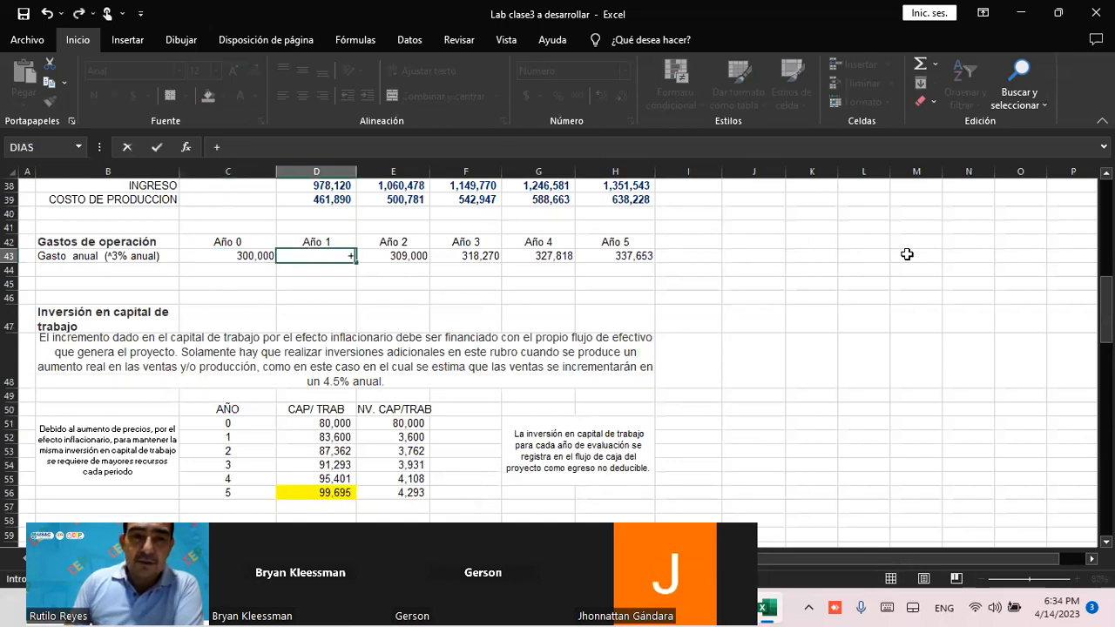
{"action": "left_click", "coordinate": [311, 240]}
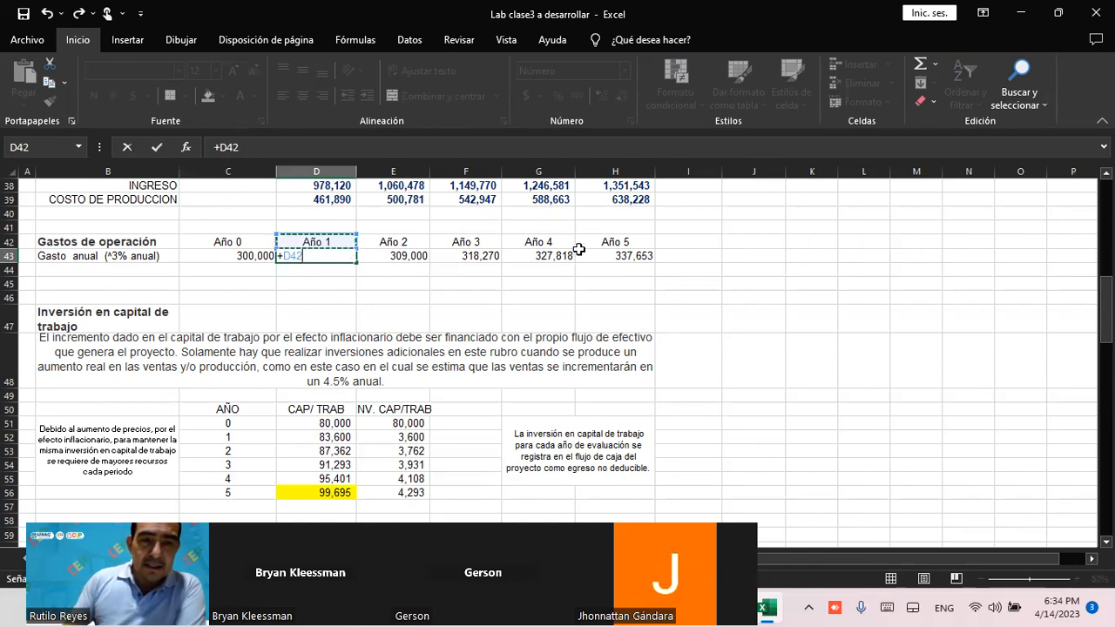
{"action": "type", "text": "*"}
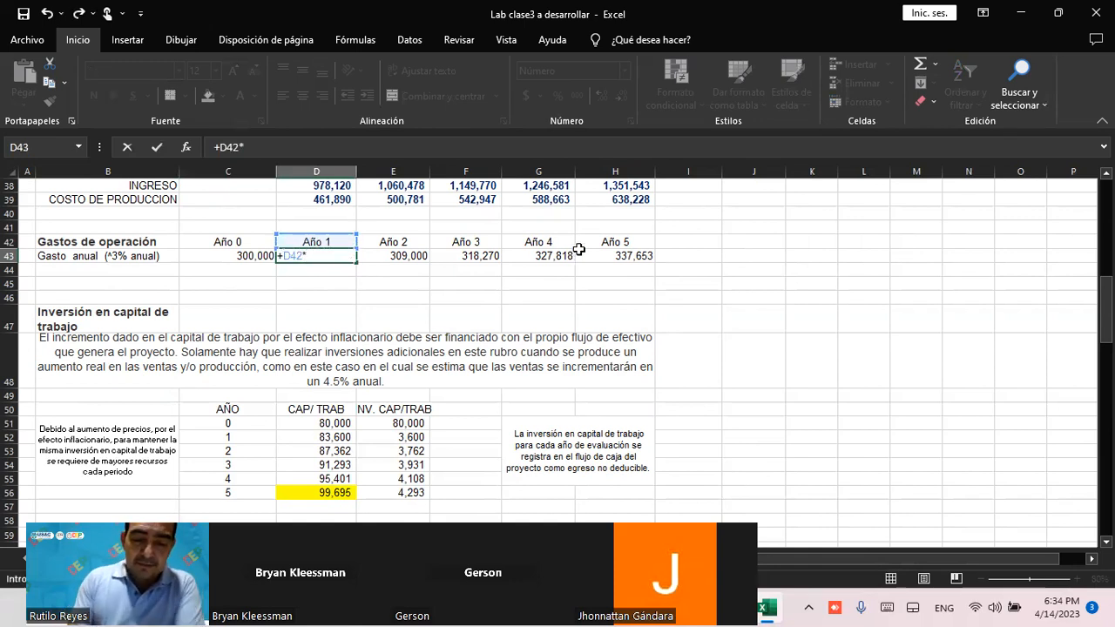
{"action": "type", "text": "(1+"}
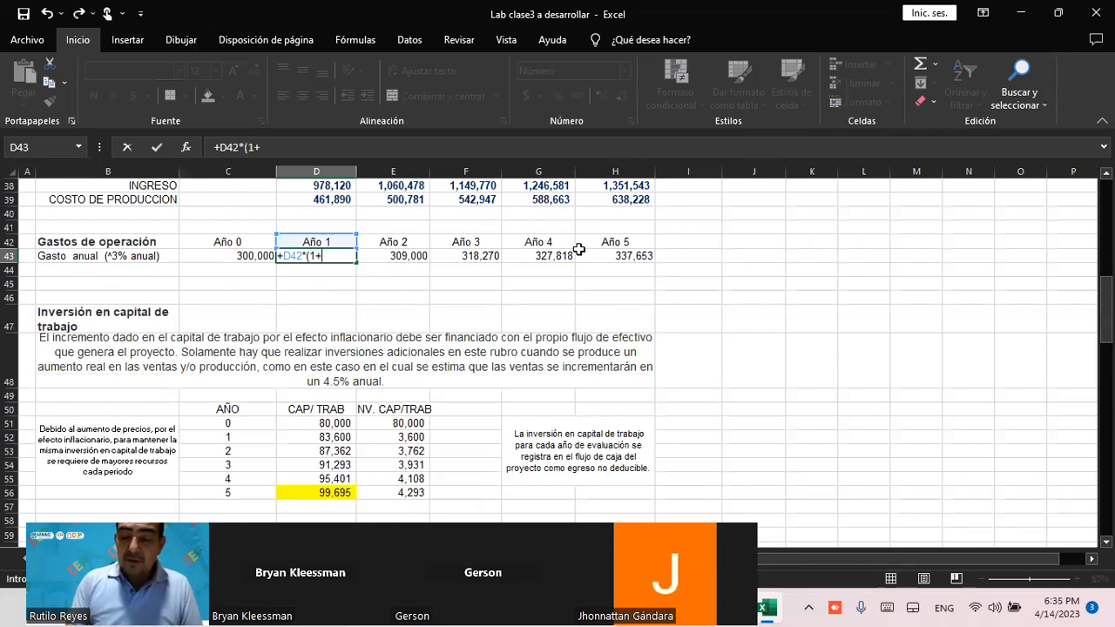
{"action": "type", "text": "3%"}
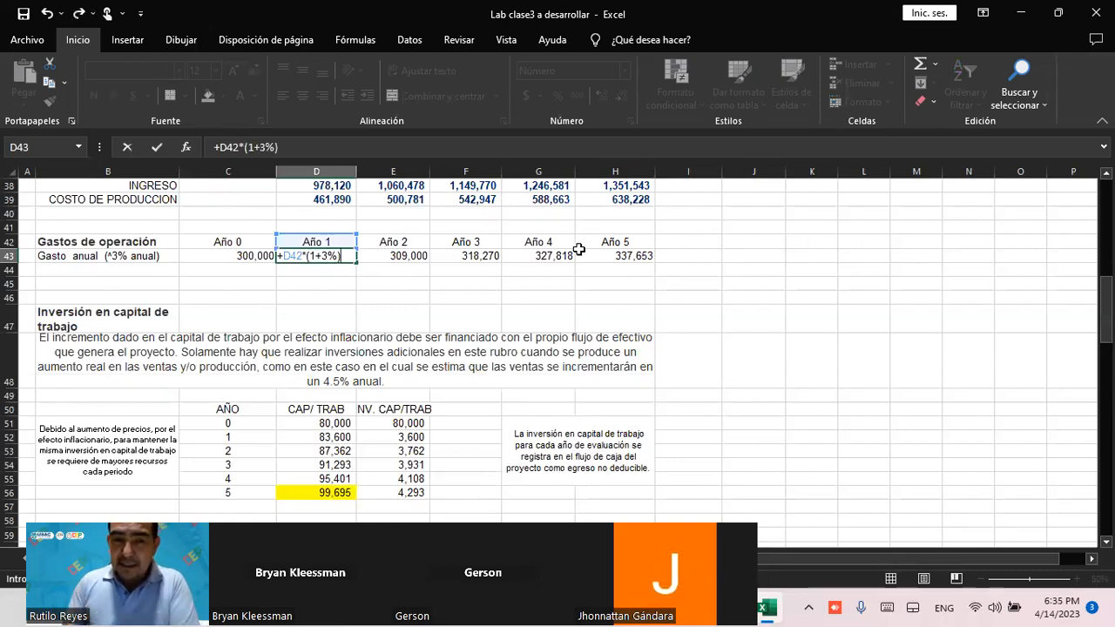
{"action": "key", "text": "Return"}
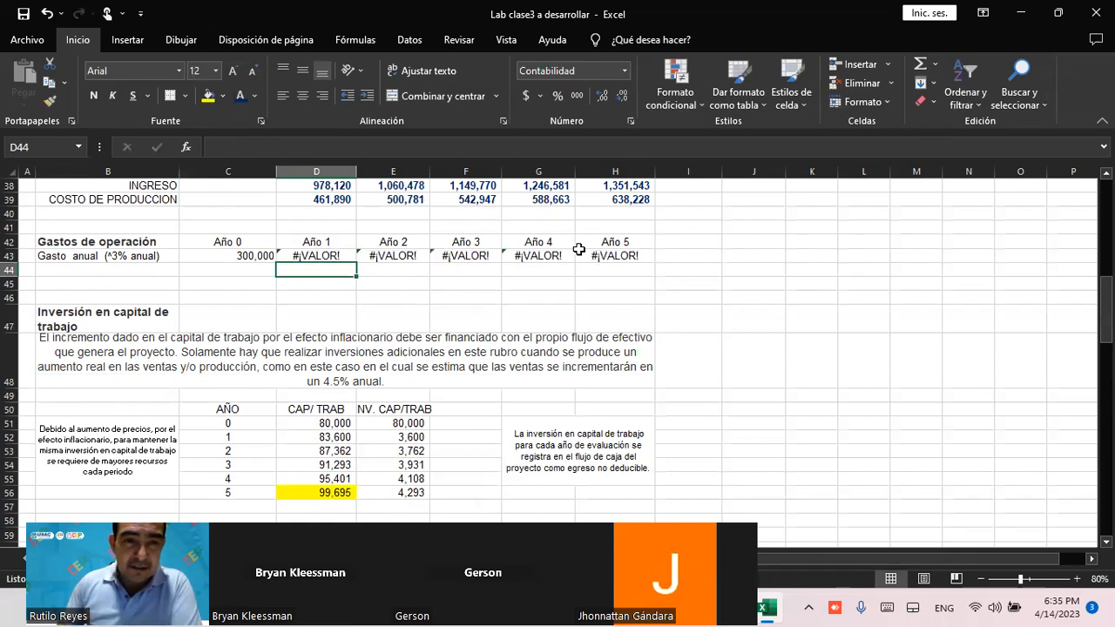
{"action": "left_click", "coordinate": [321, 253]}
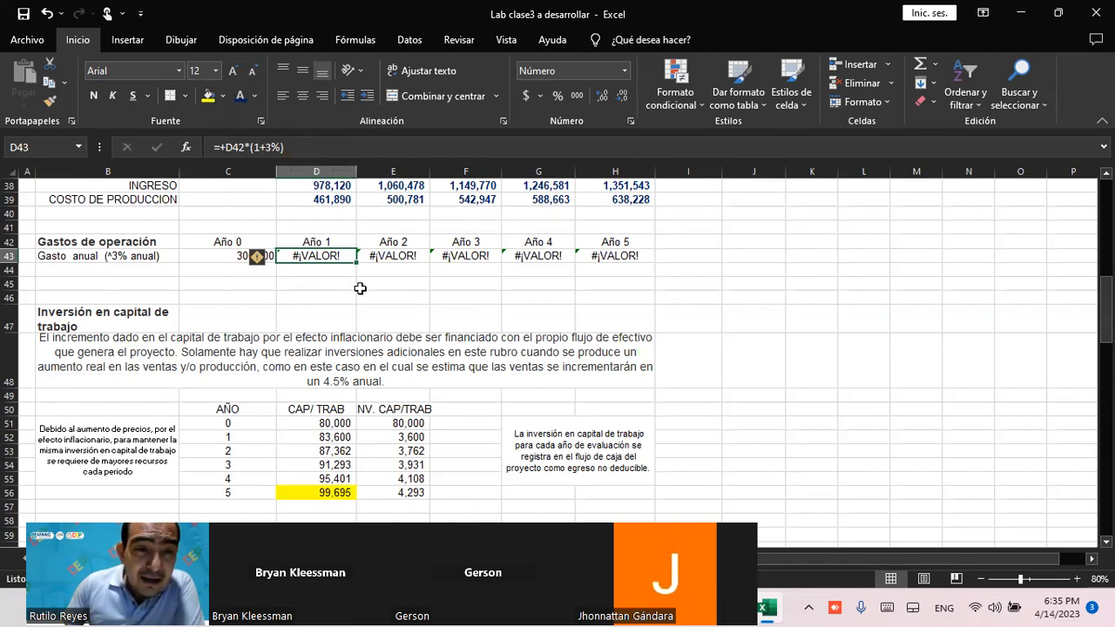
{"action": "left_click", "coordinate": [315, 284]}
Calculate the Año 1 Gasto anual in D43 from the Año 0 amount with the formula +C43*(1+3%)
{"action": "left_click", "coordinate": [318, 257]}
{"action": "type", "text": "+"}
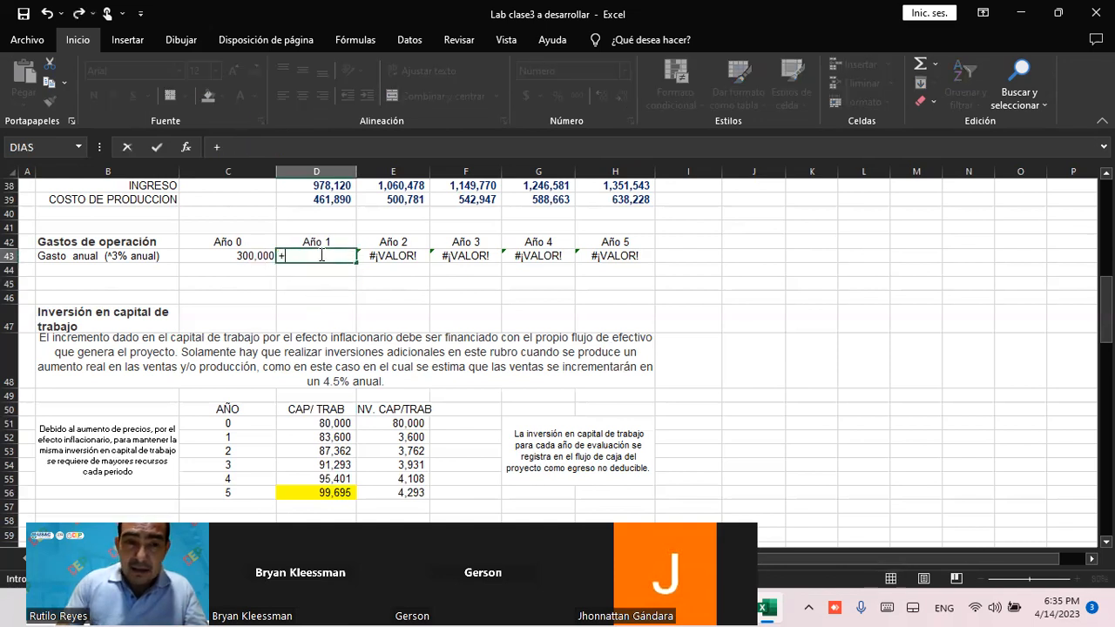
{"action": "left_click", "coordinate": [254, 256]}
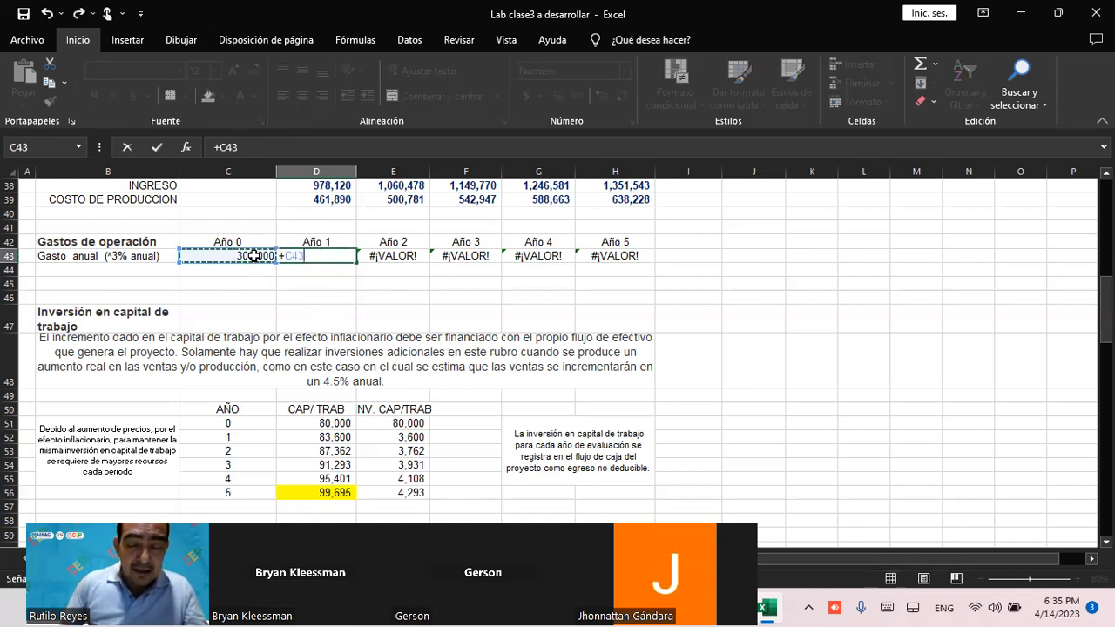
{"action": "type", "text": "*"}
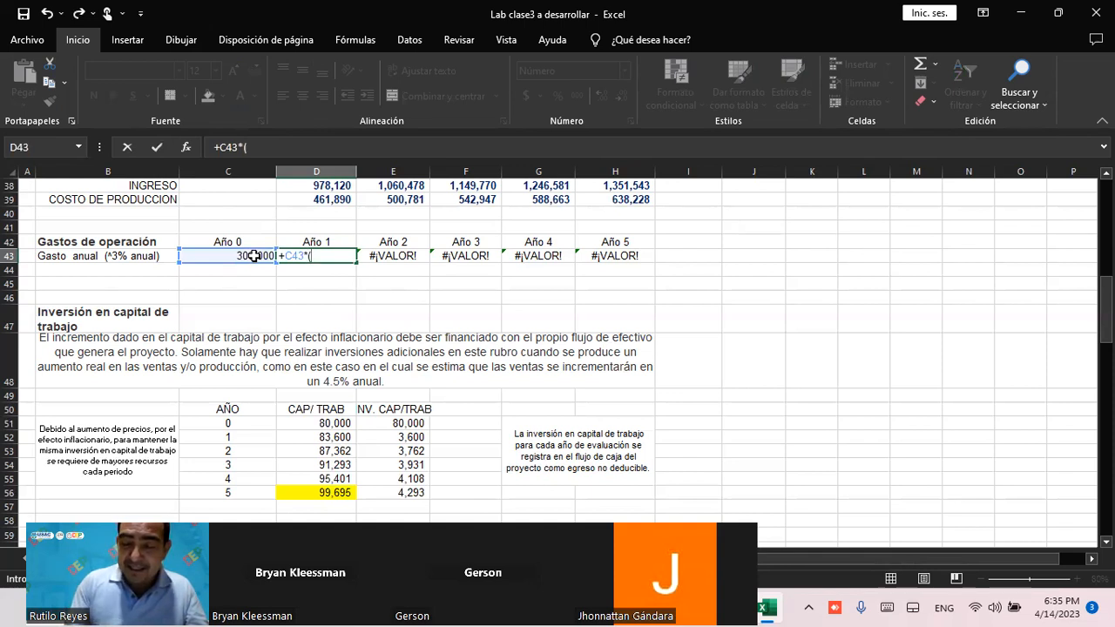
{"action": "type", "text": "(1+3"}
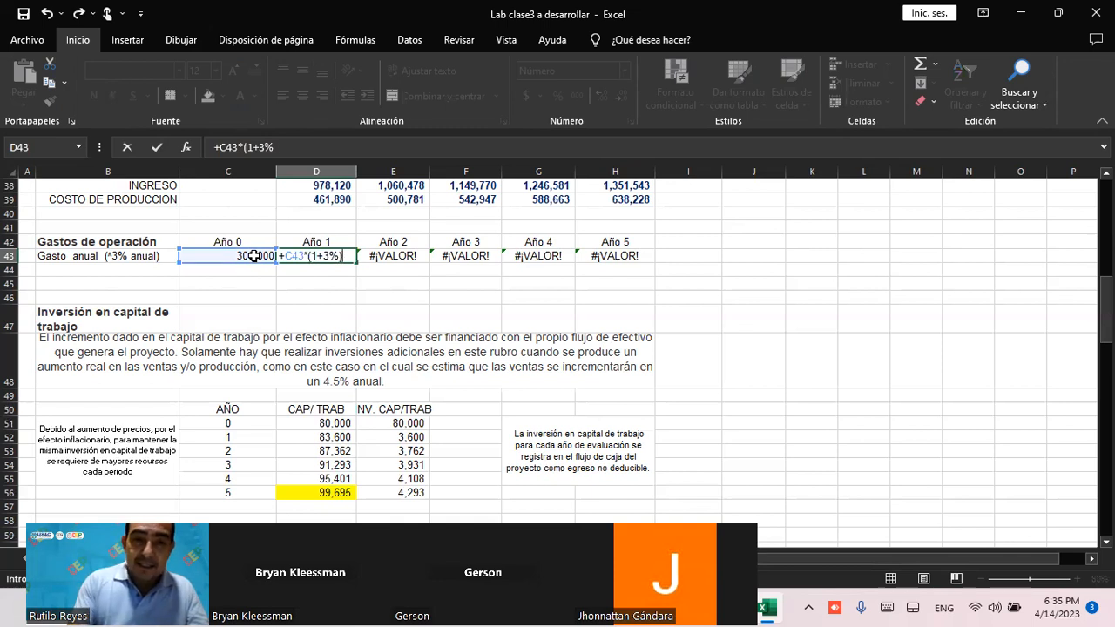
{"action": "type", "text": "%)"}
{"action": "key", "text": "Return"}
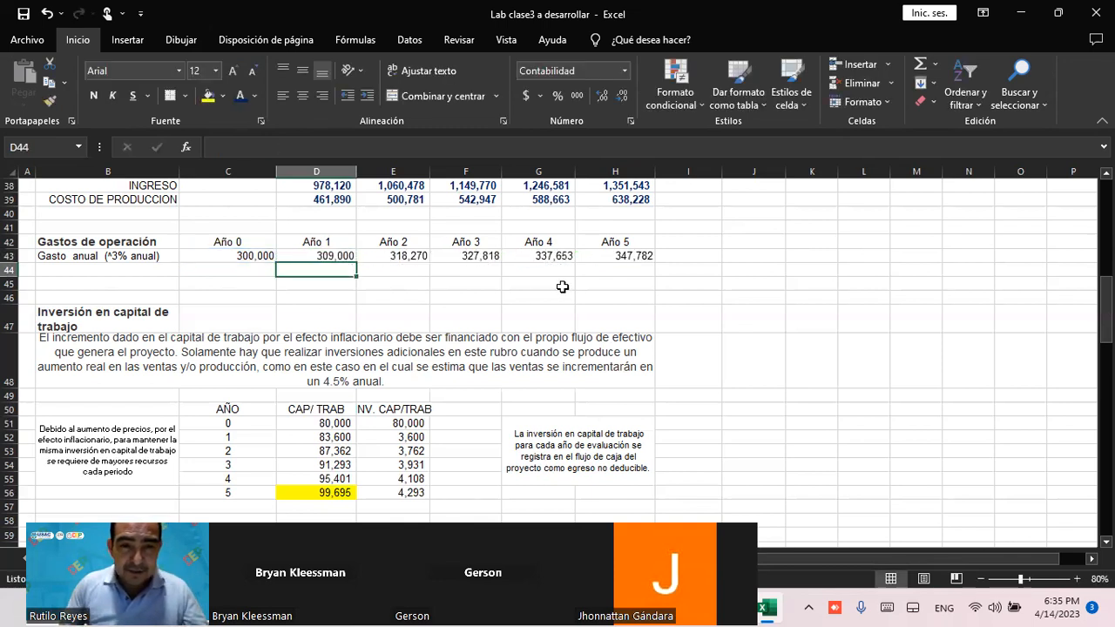
{"action": "left_click", "coordinate": [562, 286]}
Link the Año 1 Gastos de operación cell D93 in the cash flow table to the Gasto anual with =D43
{"action": "scroll", "coordinate": [331, 329], "scroll_direction": "down", "scroll_amount": 2}
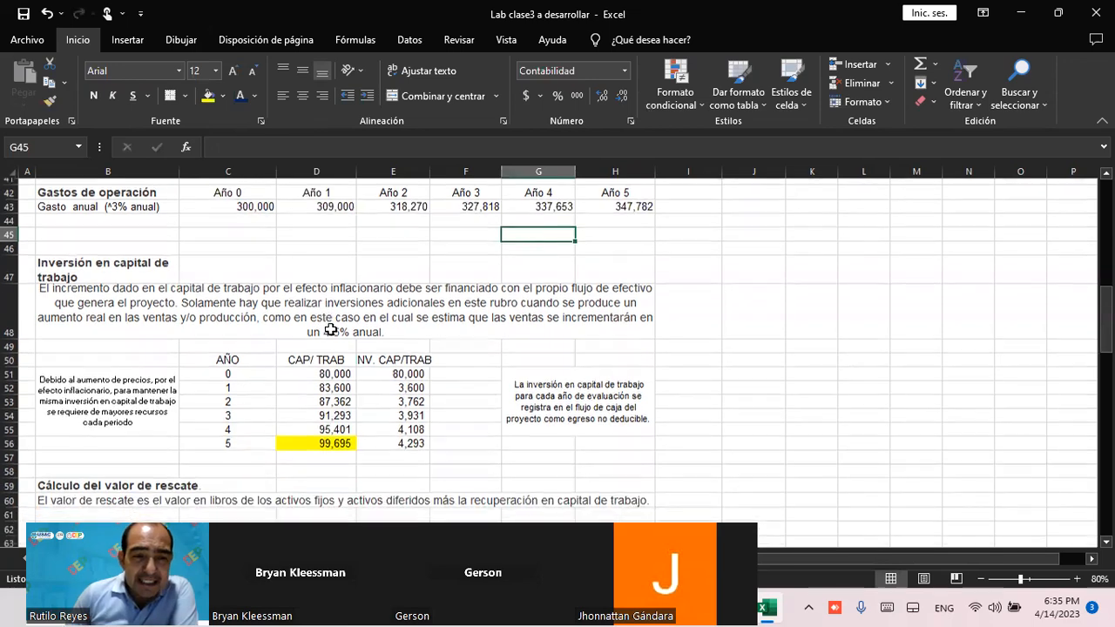
{"action": "scroll", "coordinate": [330, 329], "scroll_direction": "down", "scroll_amount": 12}
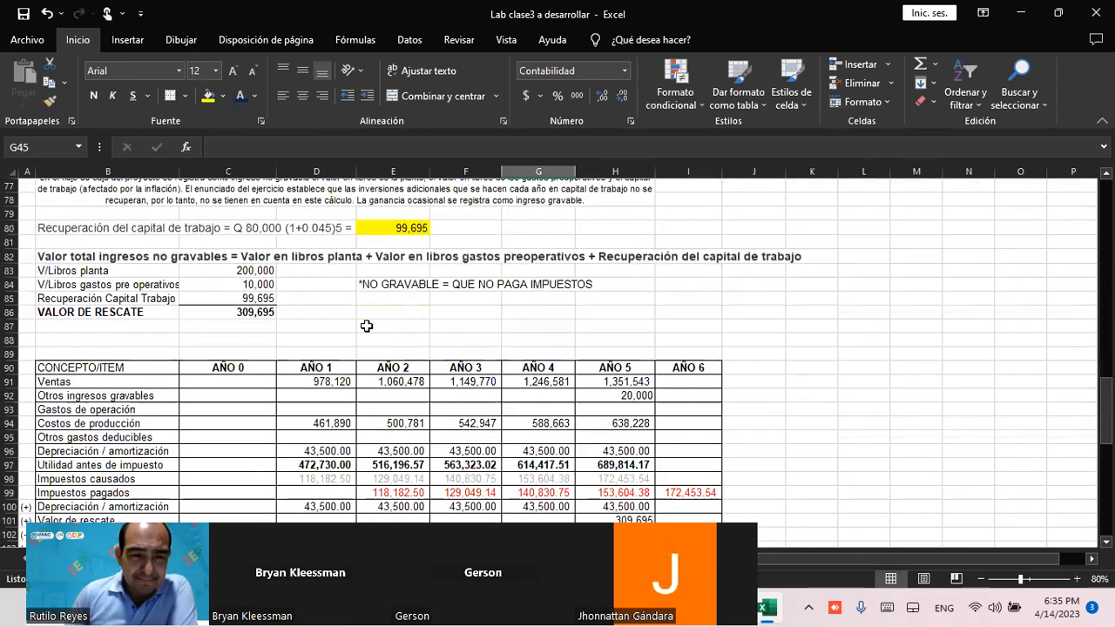
{"action": "scroll", "coordinate": [367, 326], "scroll_direction": "down", "scroll_amount": 2}
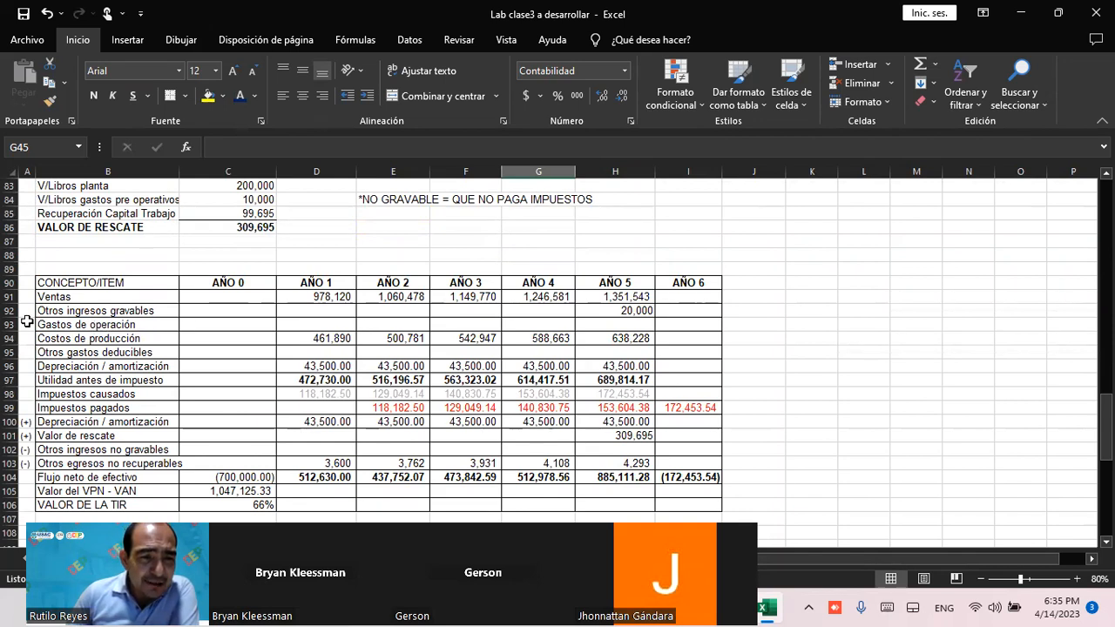
{"action": "left_click", "coordinate": [301, 328]}
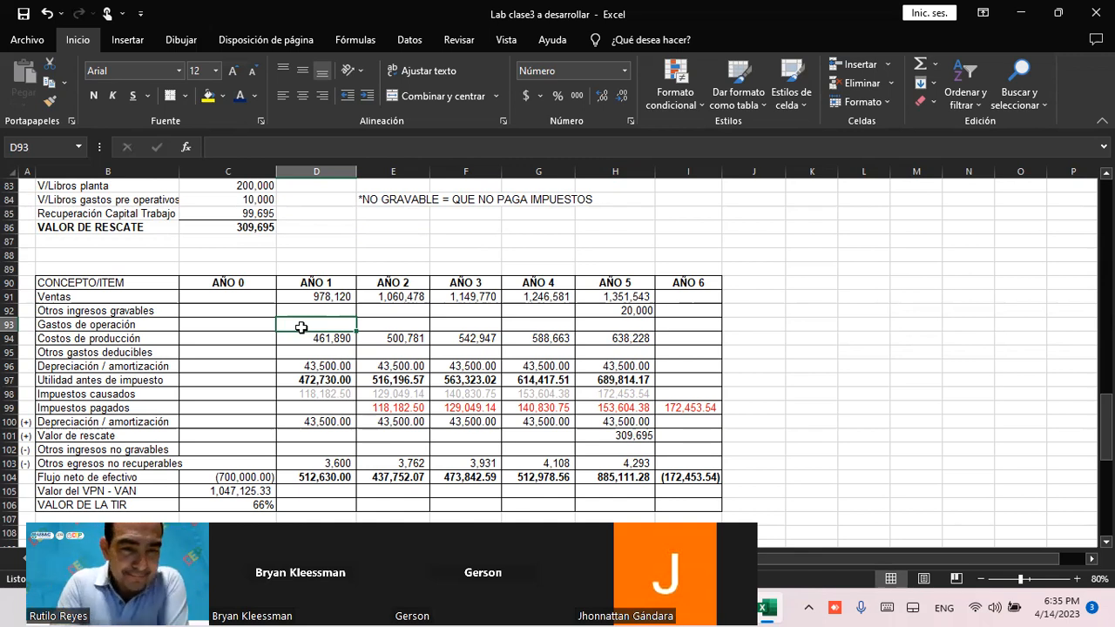
{"action": "type", "text": "+"}
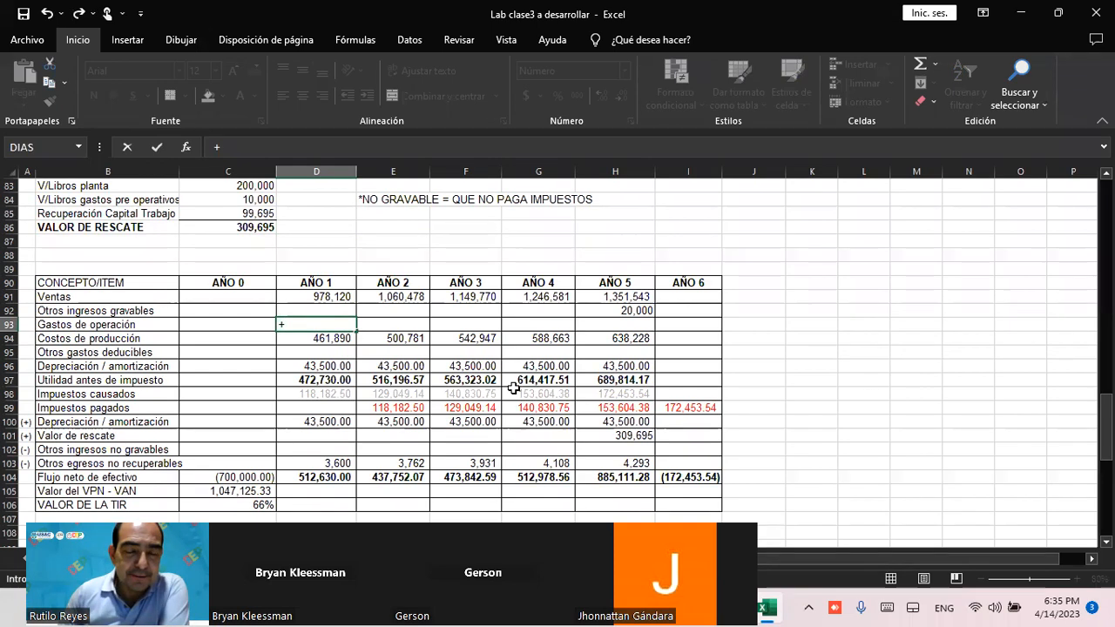
{"action": "key", "text": "BackSpace"}
{"action": "type", "text": "="}
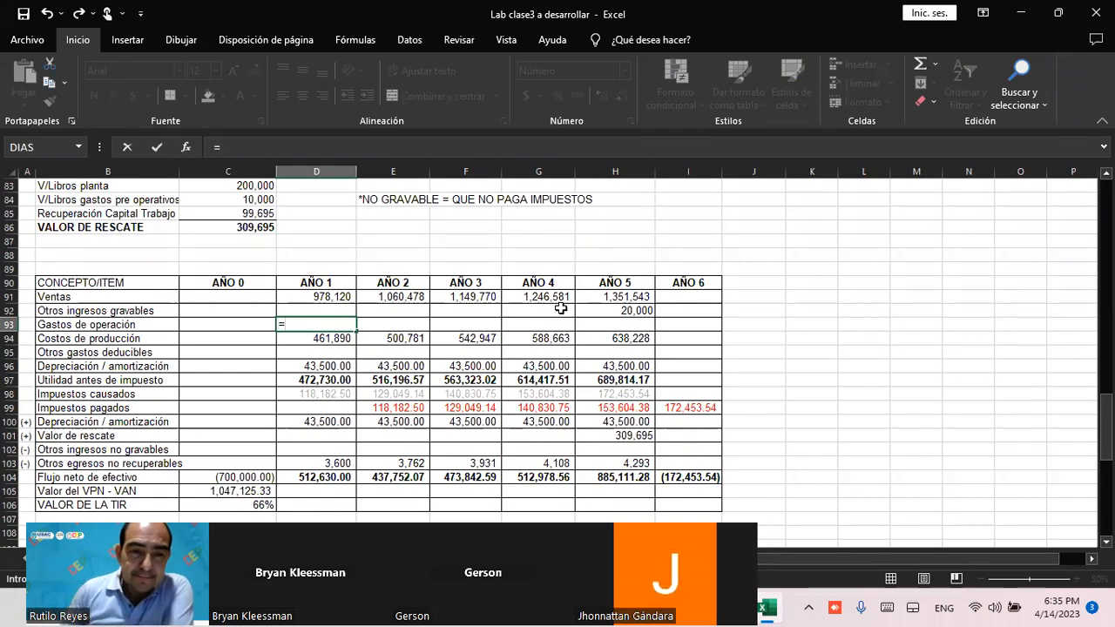
{"action": "scroll", "coordinate": [270, 295], "scroll_direction": "up", "scroll_amount": 6}
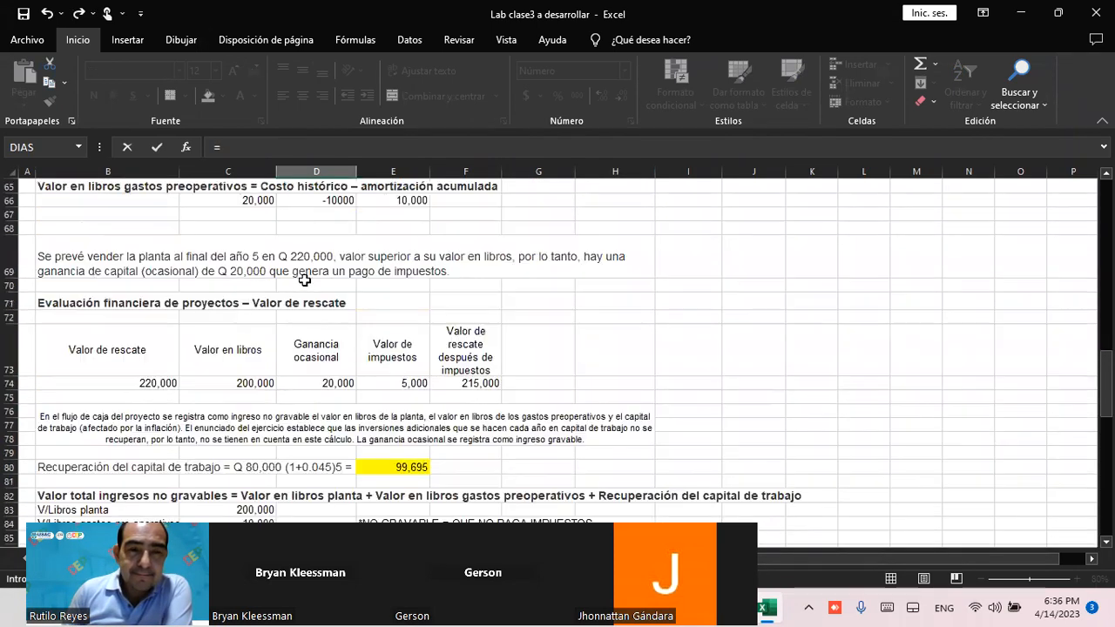
{"action": "scroll", "coordinate": [304, 280], "scroll_direction": "up", "scroll_amount": 10}
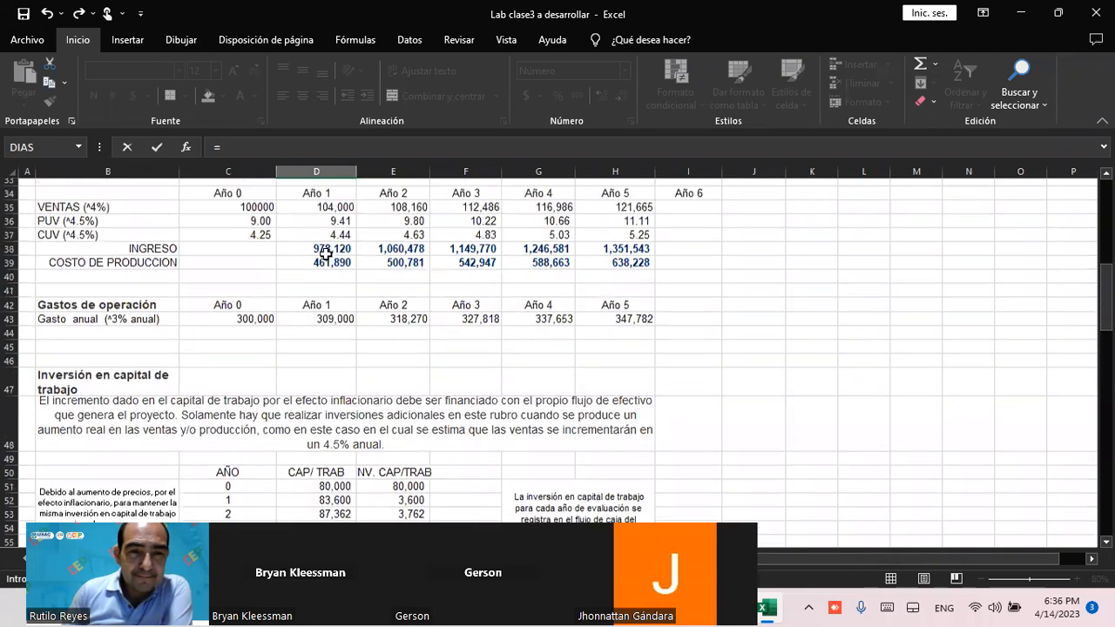
{"action": "scroll", "coordinate": [325, 252], "scroll_direction": "up", "scroll_amount": 2}
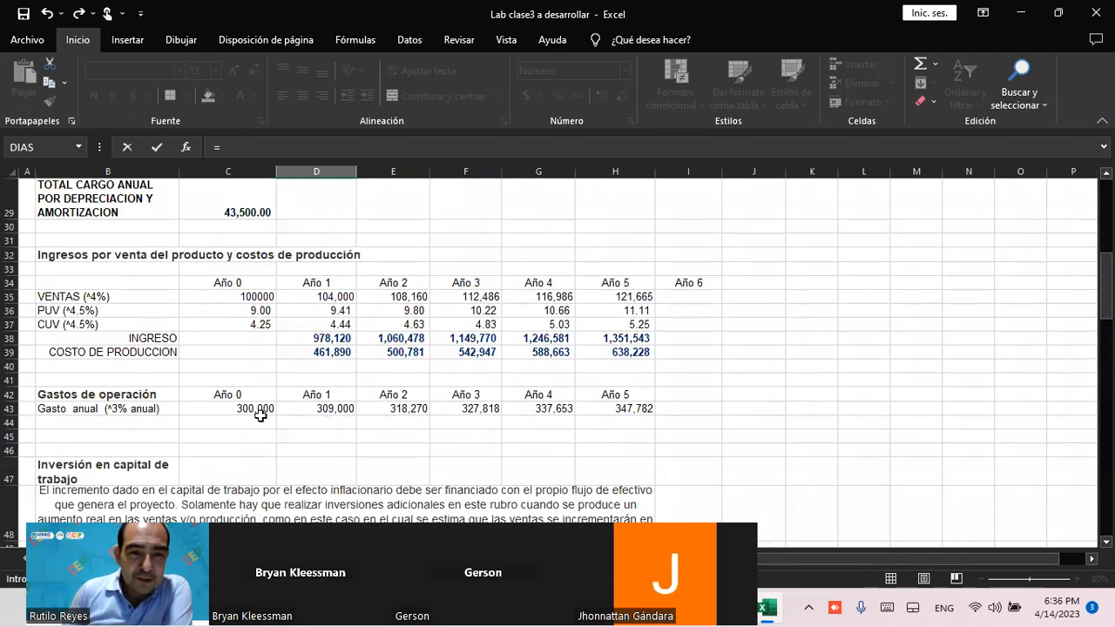
{"action": "left_click", "coordinate": [319, 410]}
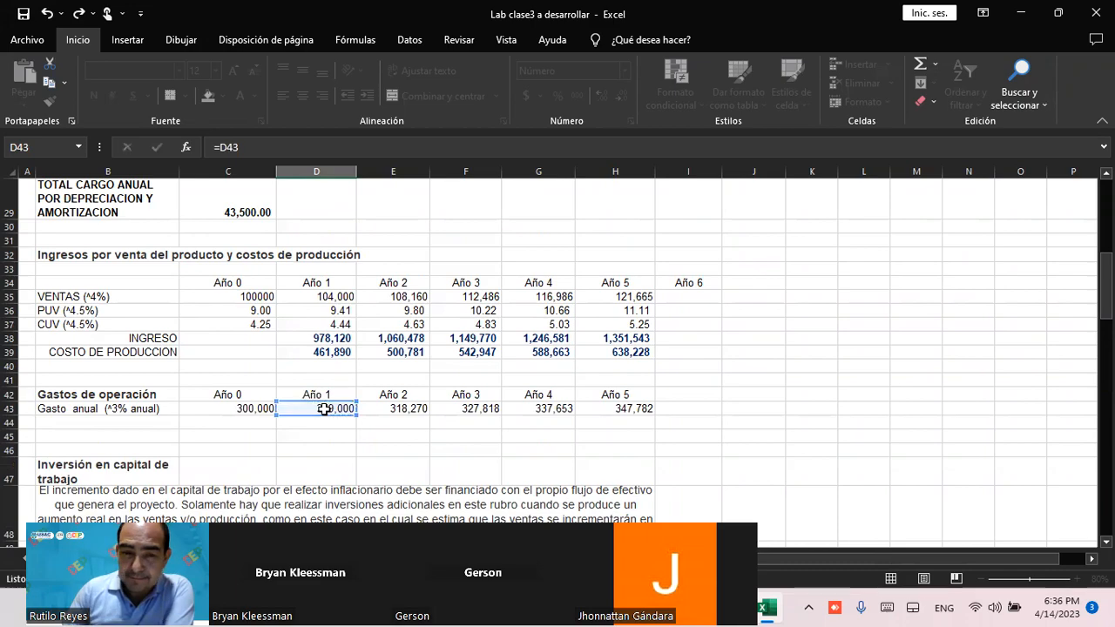
{"action": "key", "text": "Return"}
Copy the Año 1 Gastos de operación formula from D93 across Año 2 through Año 5 (E93:H93)
{"action": "scroll", "coordinate": [408, 357], "scroll_direction": "down", "scroll_amount": 4}
{"action": "scroll", "coordinate": [408, 413], "scroll_direction": "up", "scroll_amount": 2}
{"action": "scroll", "coordinate": [408, 413], "scroll_direction": "down", "scroll_amount": 3}
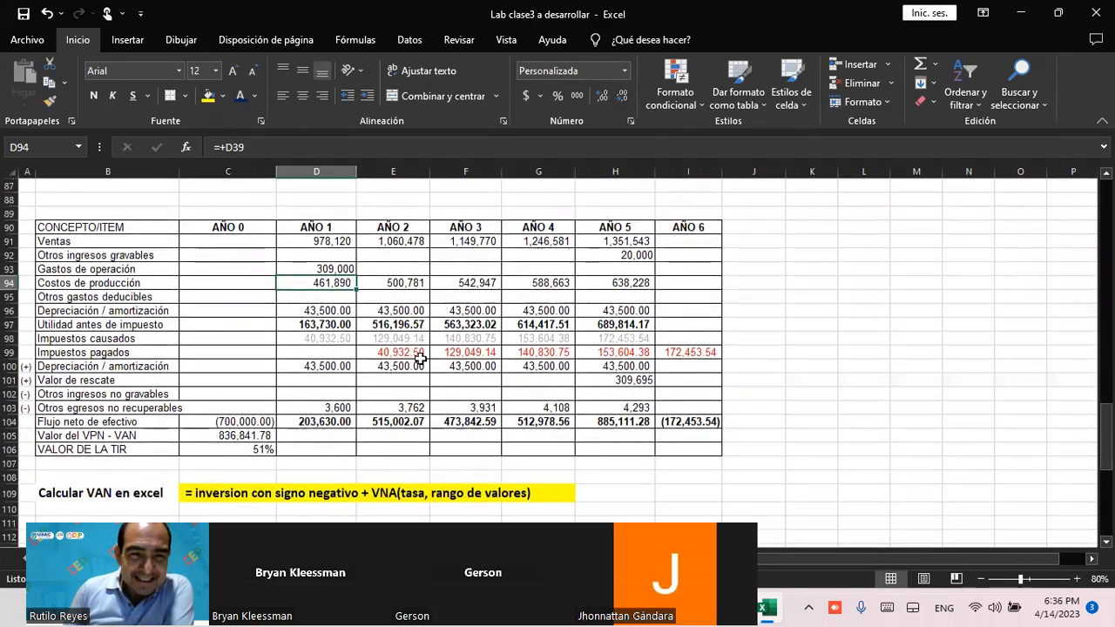
{"action": "left_click", "coordinate": [399, 269]}
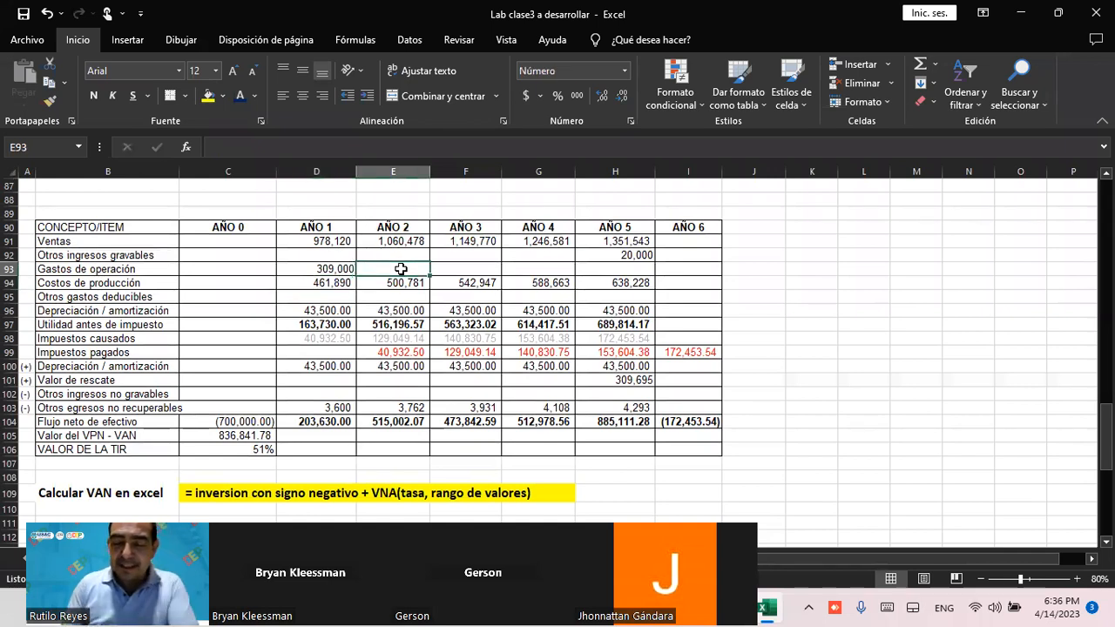
{"action": "key", "text": "Left"}
{"action": "key", "text": "ctrl+c"}
{"action": "key", "text": "Right"}
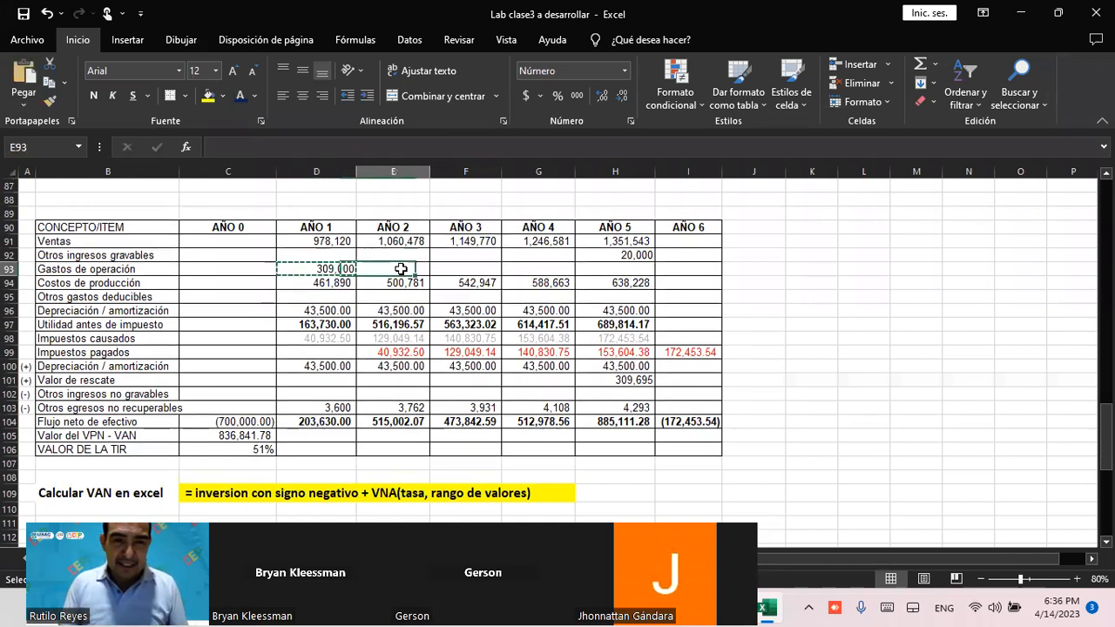
{"action": "key", "text": "shift+Right"}
{"action": "key", "text": "shift+Right"}
{"action": "key", "text": "shift+Right"}
{"action": "key", "text": "ctrl+v"}
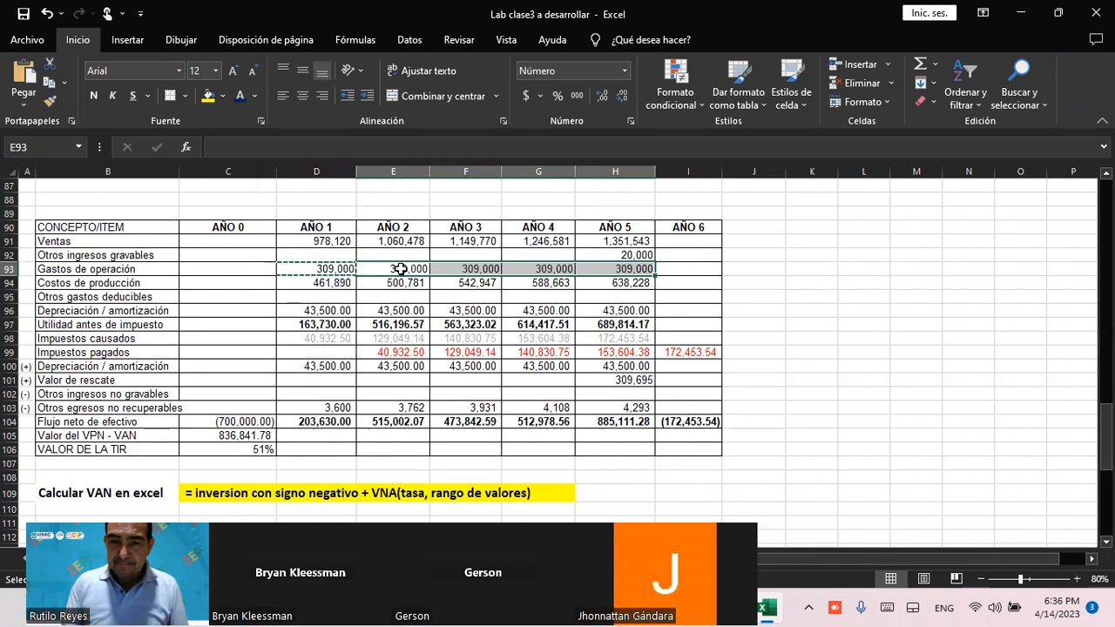
{"action": "key", "text": "Escape"}
Clear the Costos de producción entries for Año 1 through Año 5 (D94:H94) in the cash flow table
{"action": "left_click", "coordinate": [338, 285]}
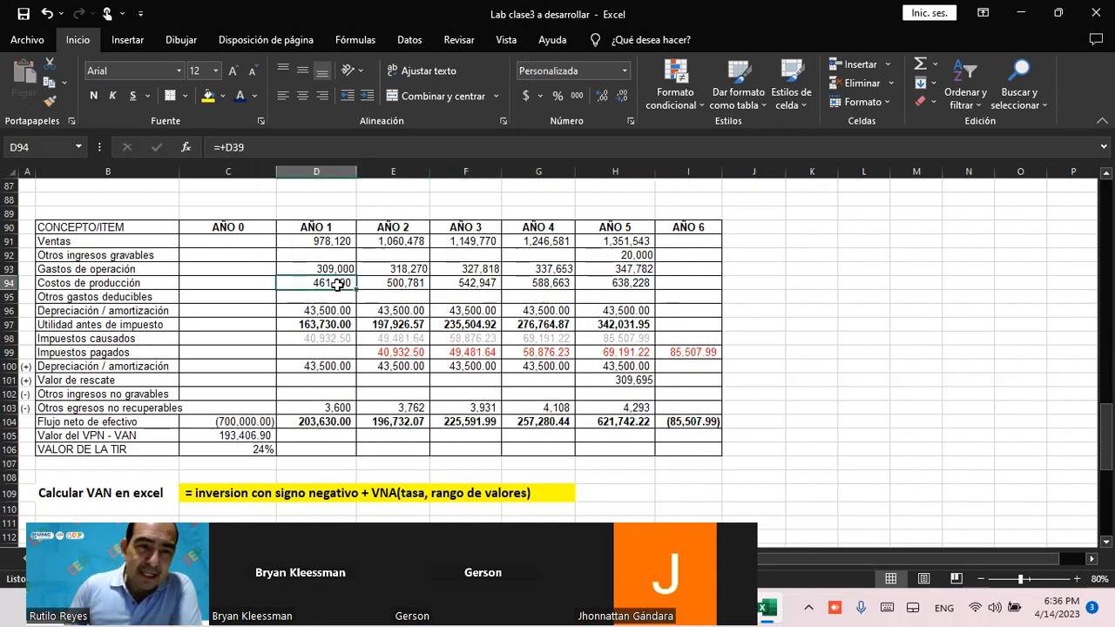
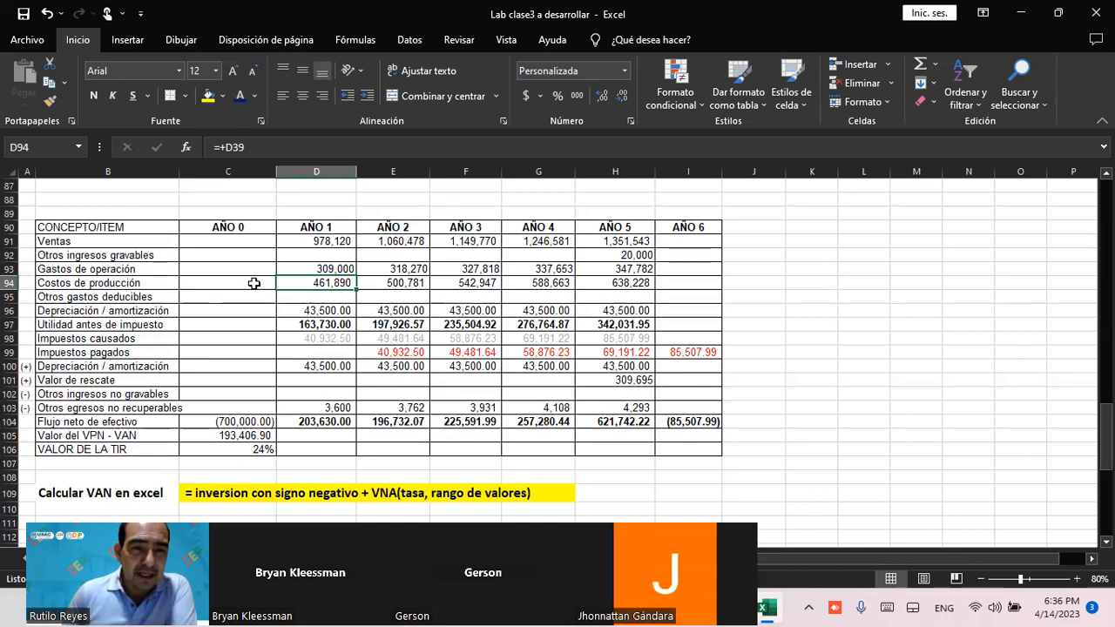
{"action": "left_click_drag", "start_coordinate": [313, 270], "coordinate": [644, 275]}
{"action": "left_click", "coordinate": [829, 281]}
{"action": "left_click_drag", "start_coordinate": [345, 281], "coordinate": [624, 288]}
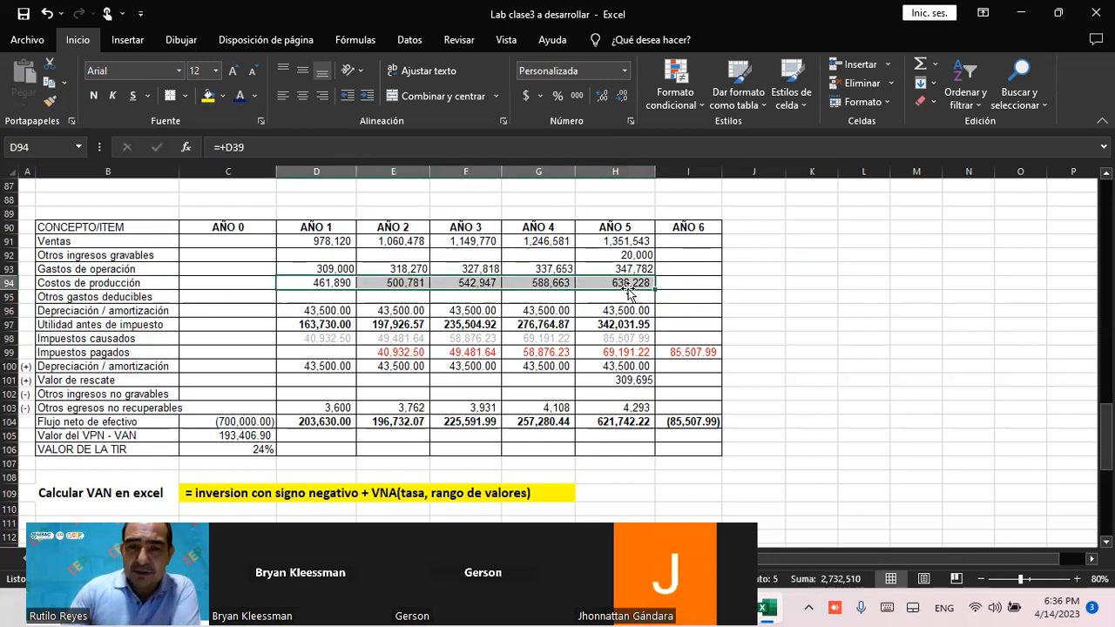
{"action": "key", "text": "Delete"}
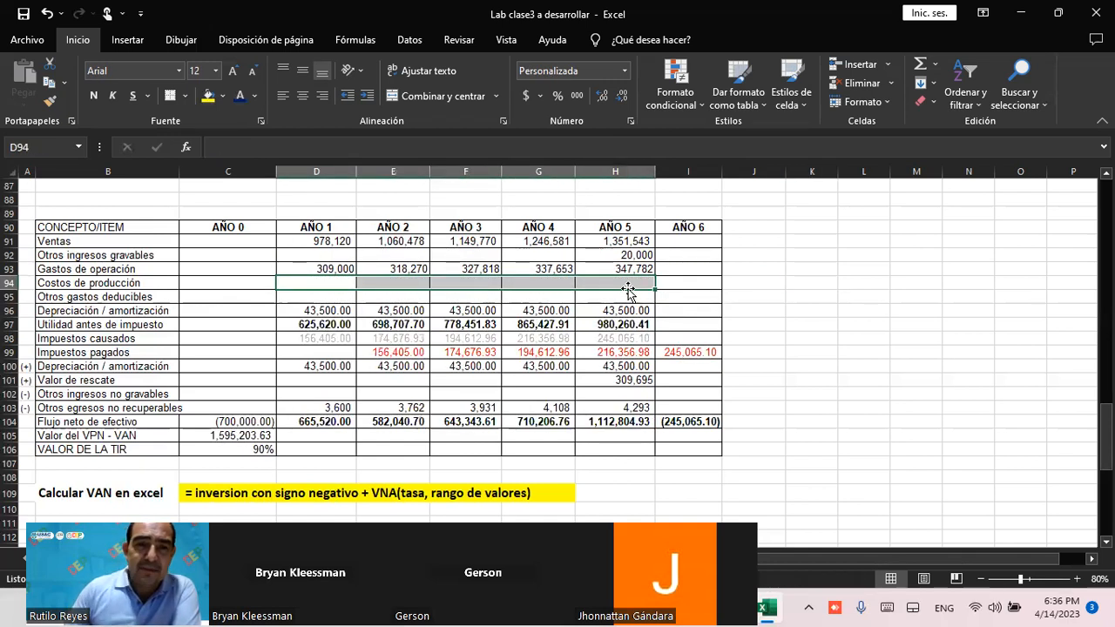
Link the Año 1 Costos de producción cell D94 to the COSTO DE PRODUCCION row with =D39
{"action": "left_click", "coordinate": [325, 283]}
{"action": "type", "text": "="}
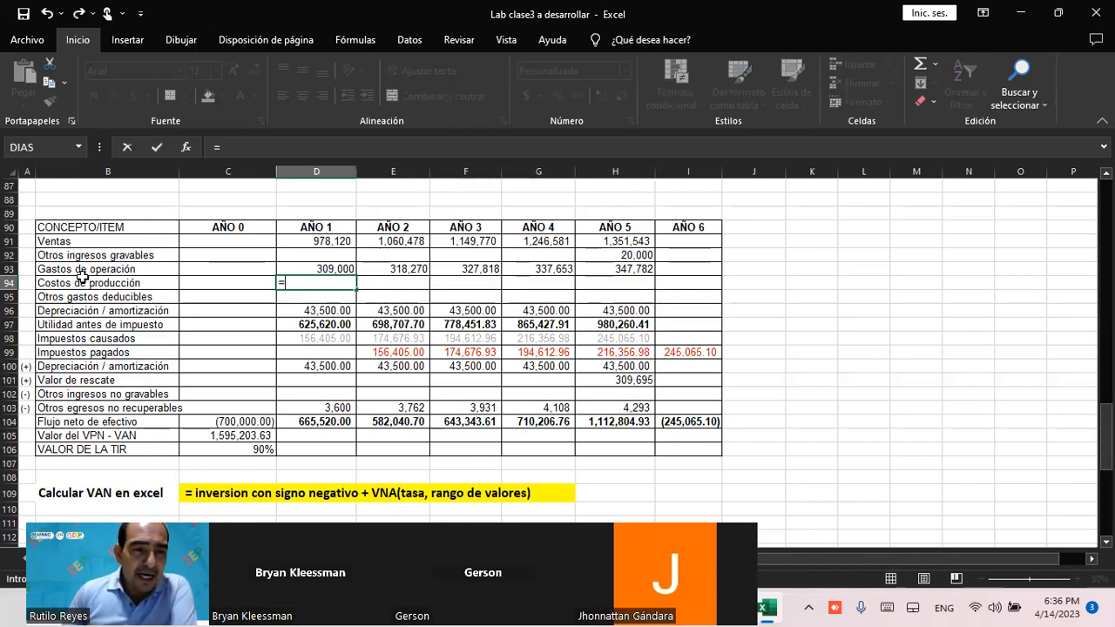
{"action": "scroll", "coordinate": [305, 261], "scroll_direction": "up", "scroll_amount": 6}
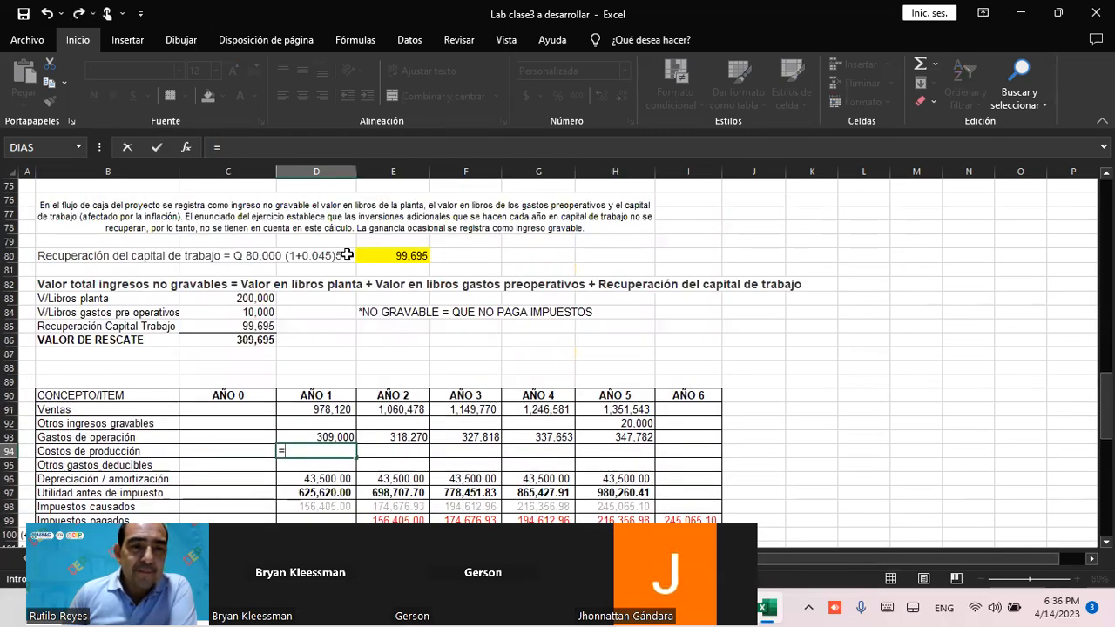
{"action": "scroll", "coordinate": [314, 262], "scroll_direction": "up", "scroll_amount": 10}
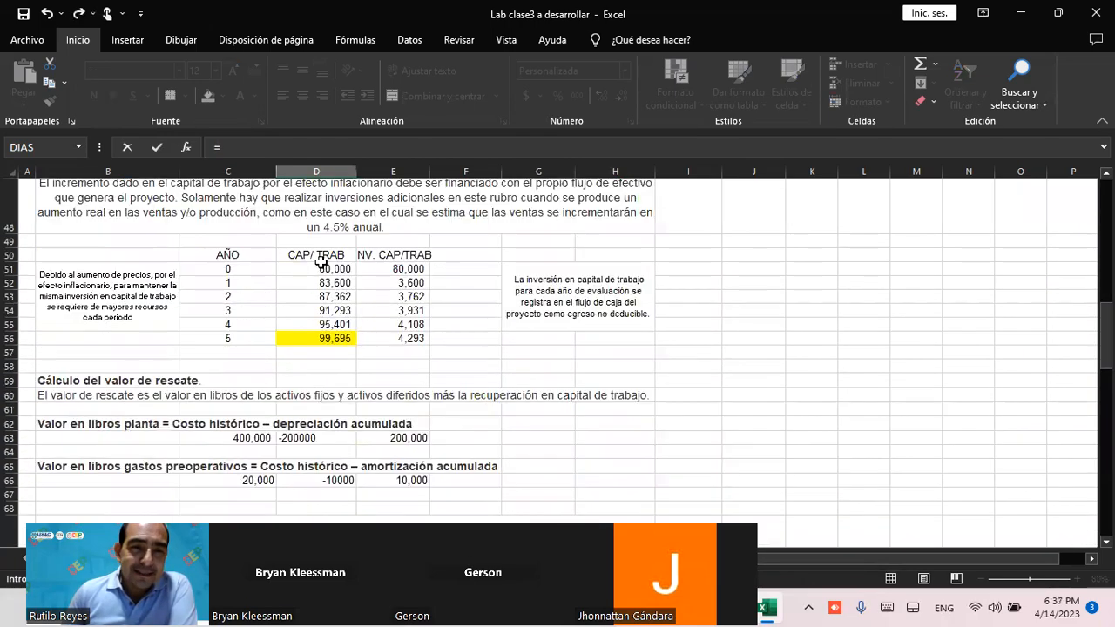
{"action": "scroll", "coordinate": [321, 262], "scroll_direction": "up", "scroll_amount": 3}
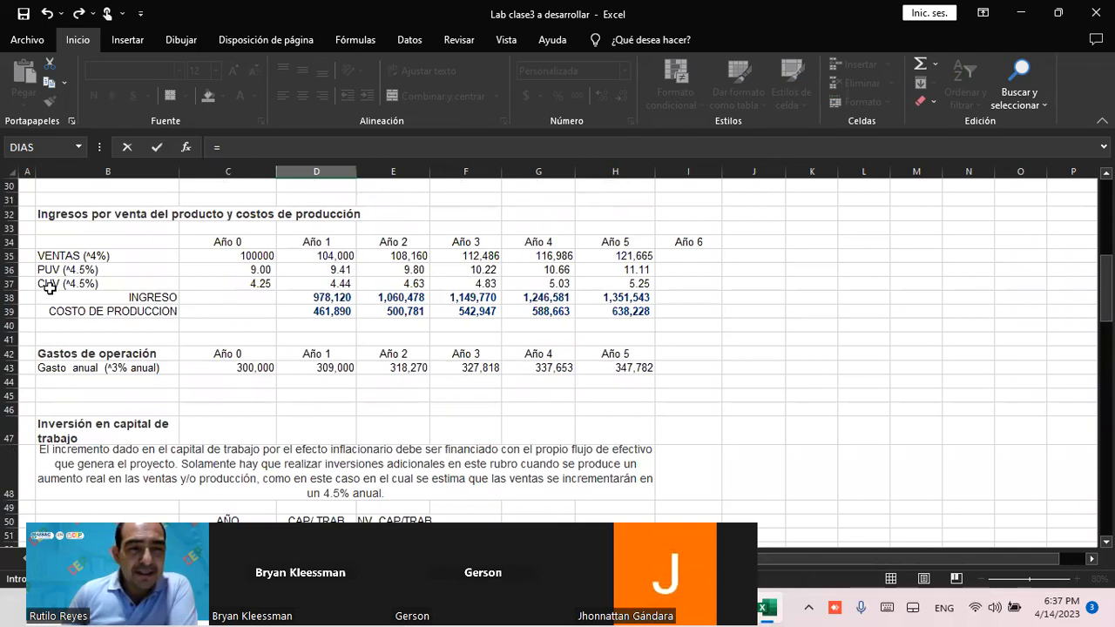
{"action": "left_click", "coordinate": [329, 313]}
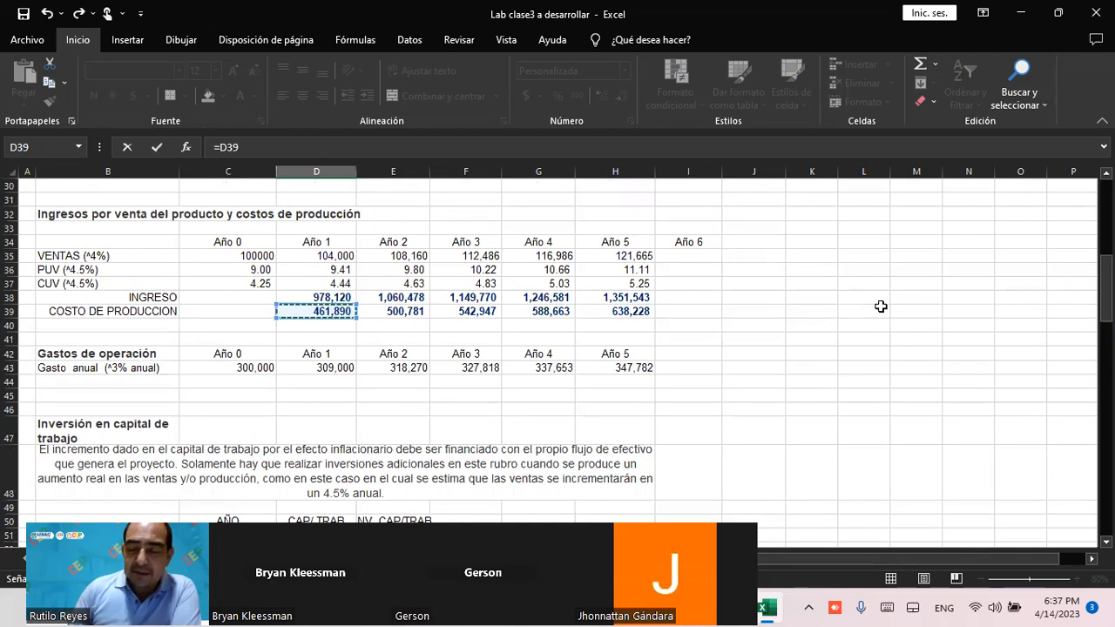
{"action": "key", "text": "Return"}
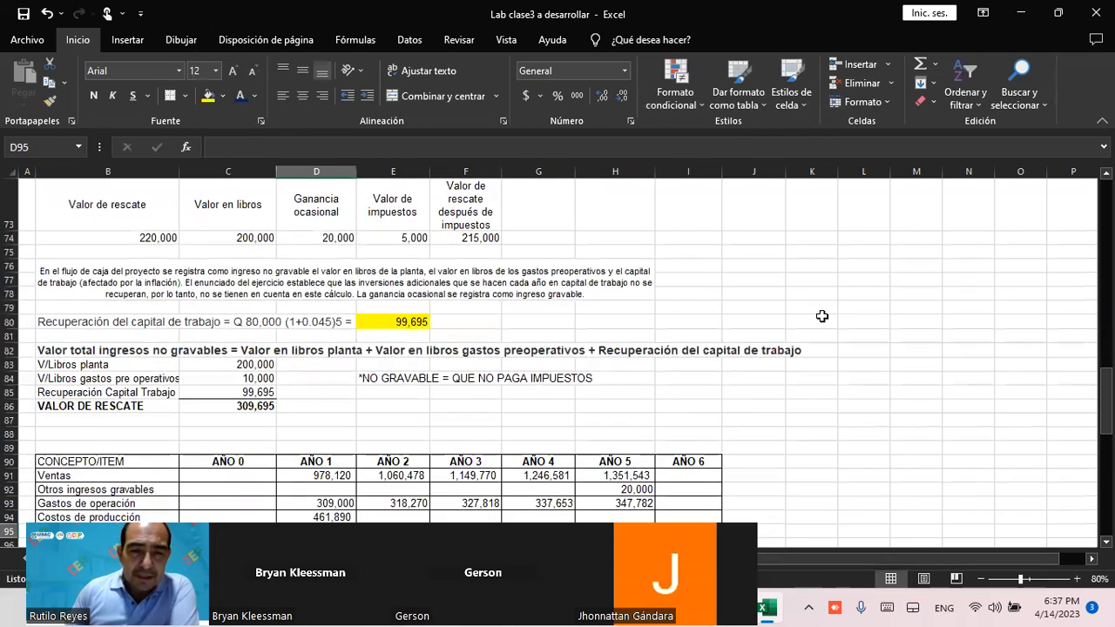
Copy the Año 1 Costos de producción formula from D94 across Año 2 through Año 5 (E94:H94)
{"action": "scroll", "coordinate": [665, 363], "scroll_direction": "down", "scroll_amount": 2}
{"action": "left_click", "coordinate": [331, 394]}
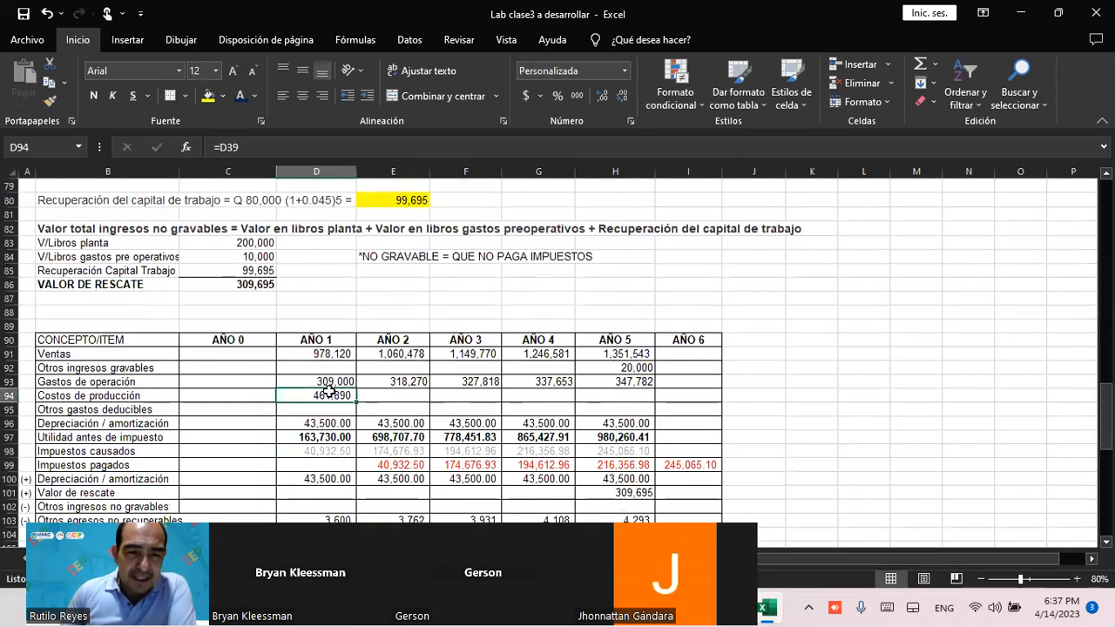
{"action": "key", "text": "ctrl+c"}
{"action": "key", "text": "Right"}
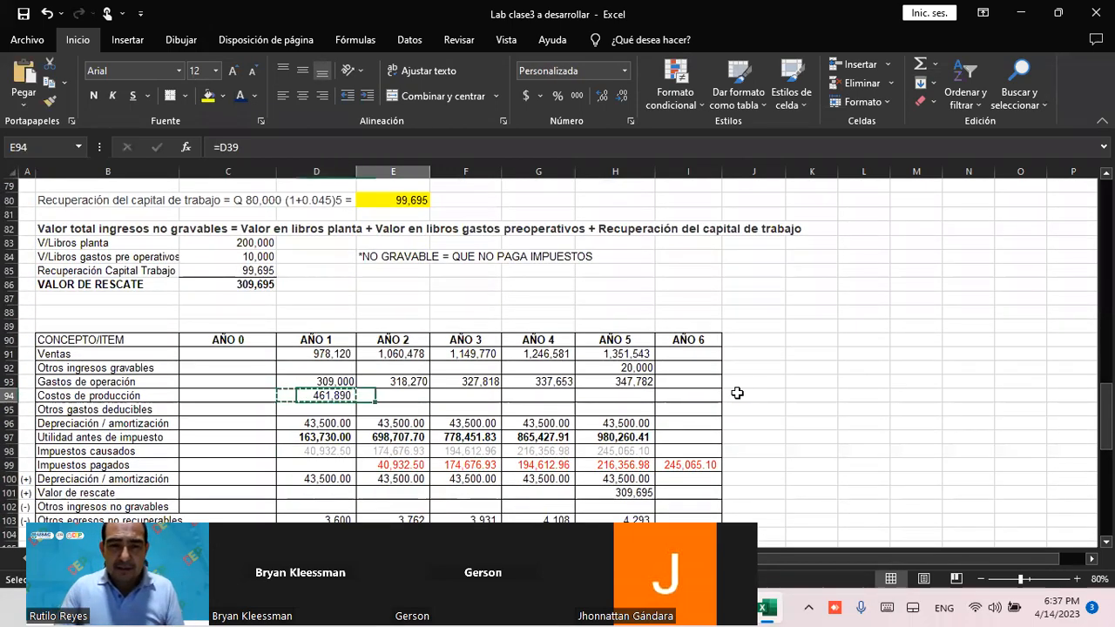
{"action": "key", "text": "shift+Right"}
{"action": "key", "text": "shift+Right"}
{"action": "key", "text": "shift+Right"}
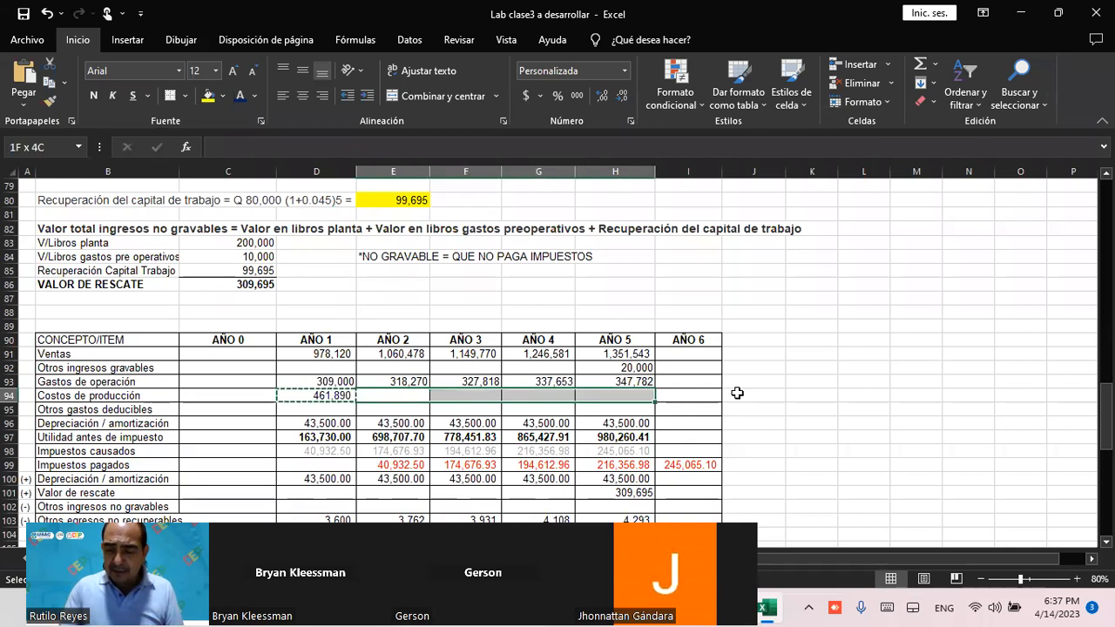
{"action": "key", "text": "Return"}
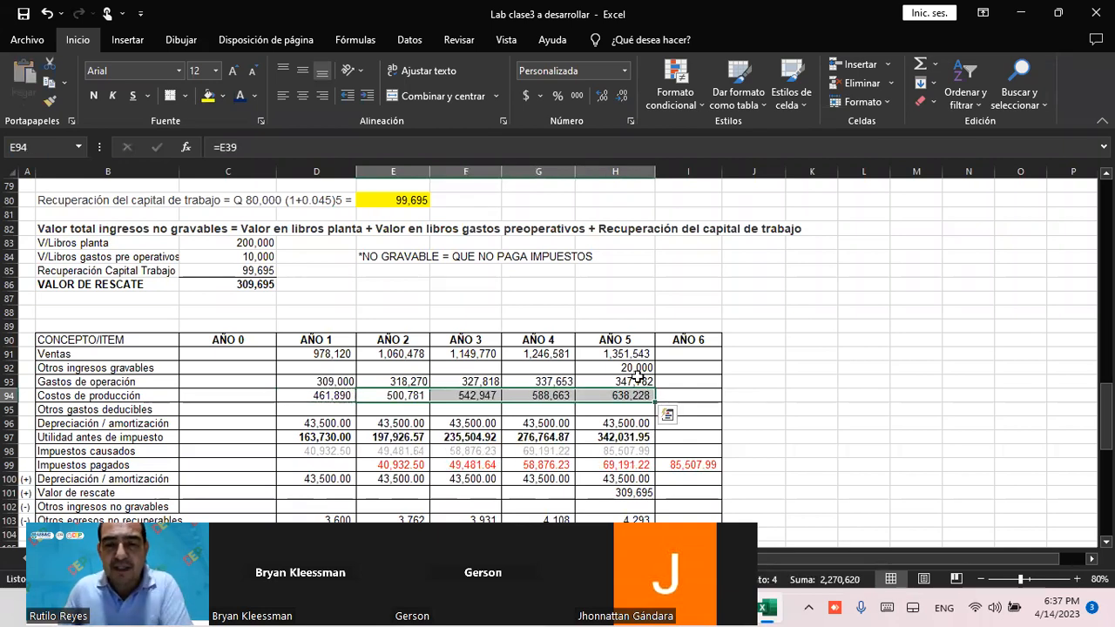
{"action": "left_click", "coordinate": [798, 372]}
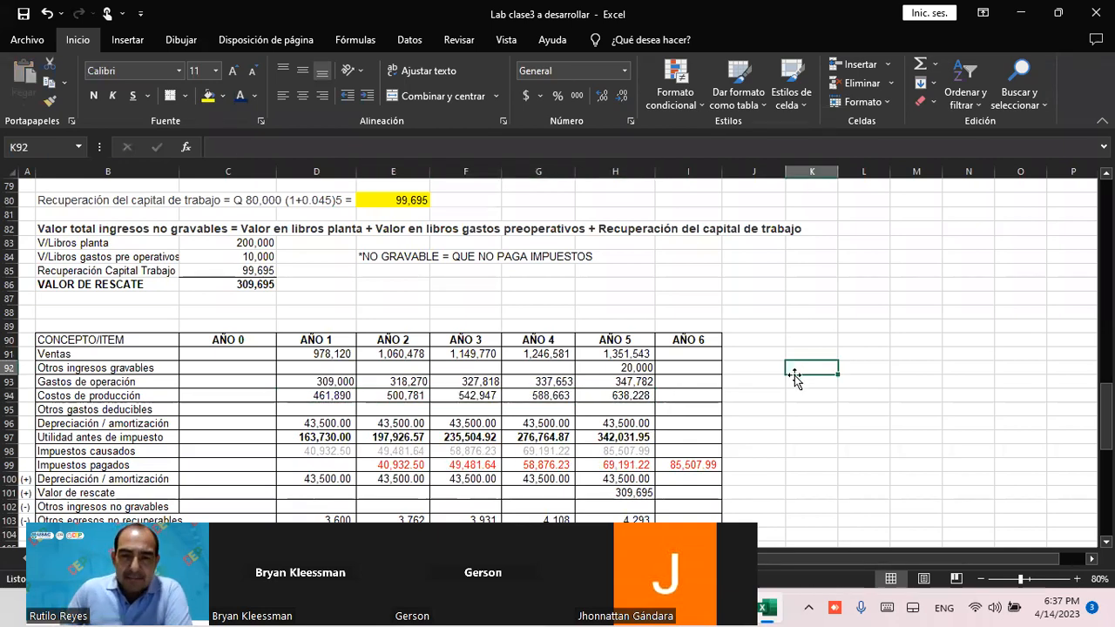
Examine the Otros gastos deducibles and Depreciación / amortización rows, tracing the Año 1 depreciation in D96 to its source total in C29
{"action": "scroll", "coordinate": [435, 379], "scroll_direction": "down", "scroll_amount": 1}
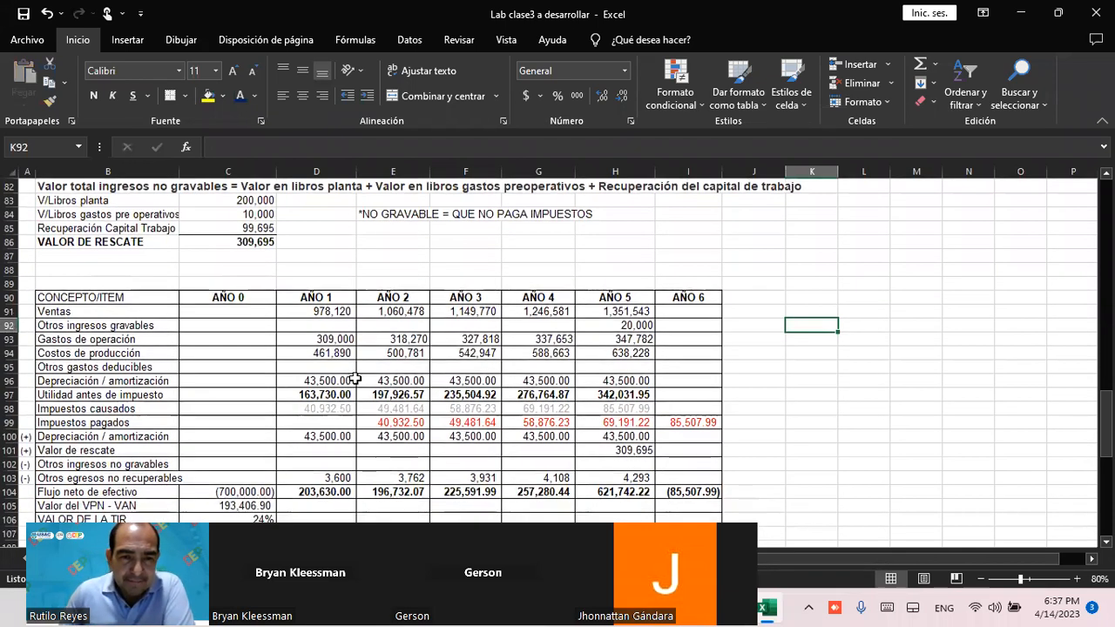
{"action": "left_click", "coordinate": [333, 369]}
{"action": "scroll", "coordinate": [370, 367], "scroll_direction": "down", "scroll_amount": 1}
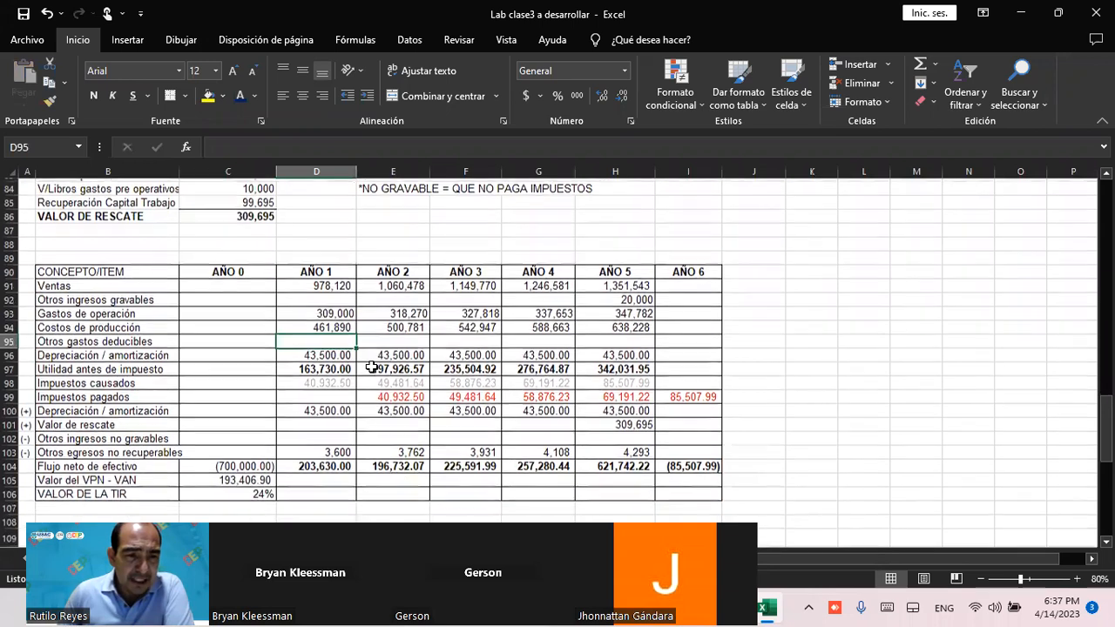
{"action": "left_click", "coordinate": [324, 347]}
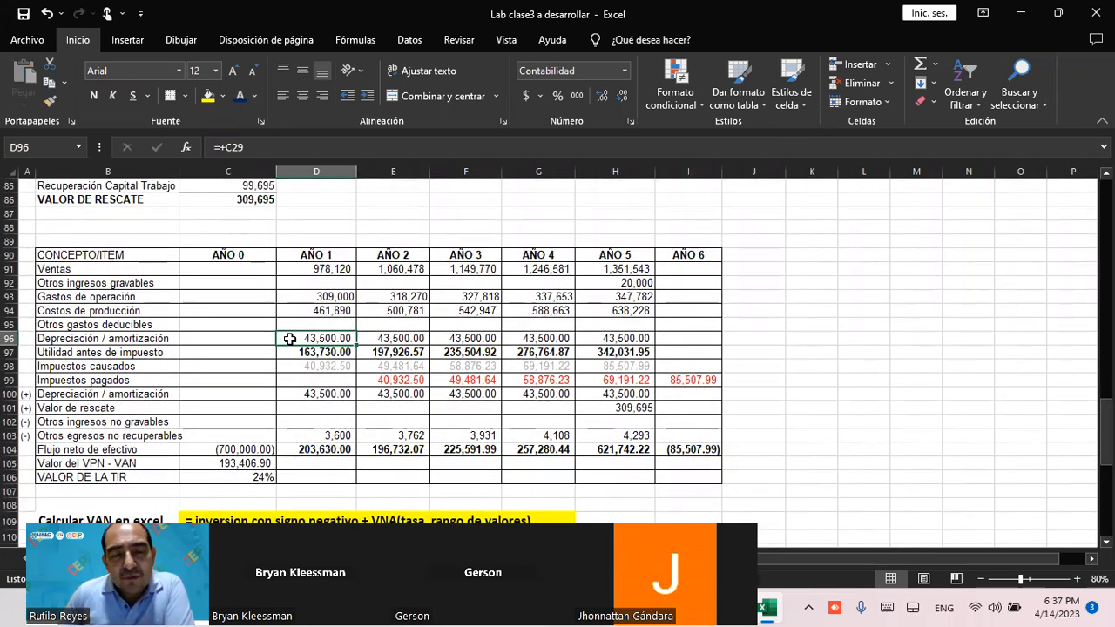
{"action": "scroll", "coordinate": [288, 305], "scroll_direction": "up", "scroll_amount": 3}
{"action": "scroll", "coordinate": [279, 294], "scroll_direction": "up", "scroll_amount": 7}
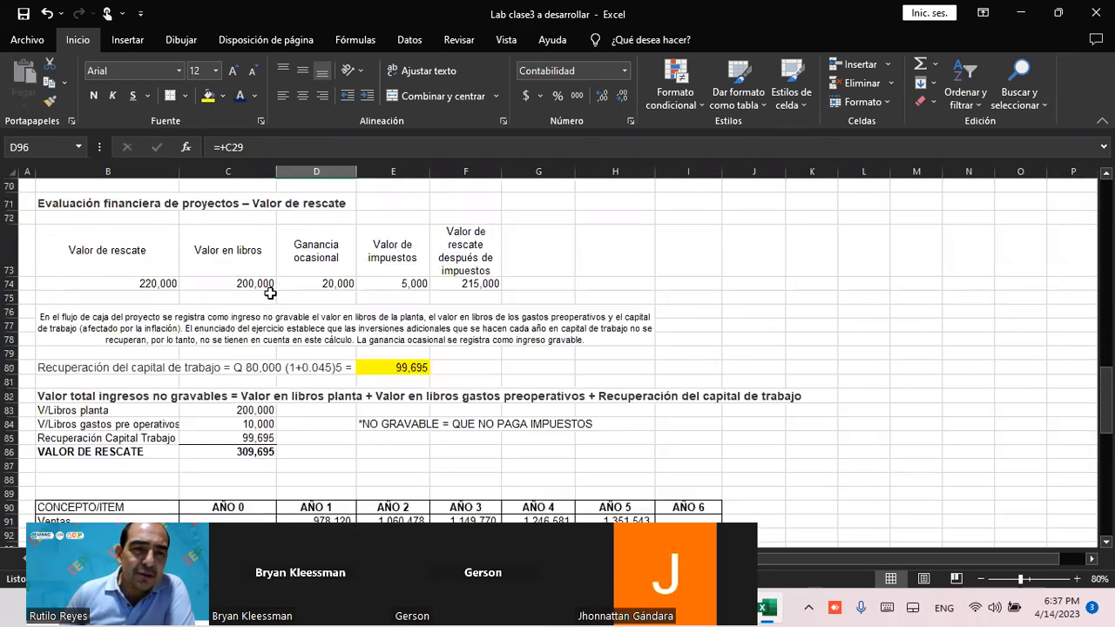
{"action": "scroll", "coordinate": [325, 296], "scroll_direction": "up", "scroll_amount": 7}
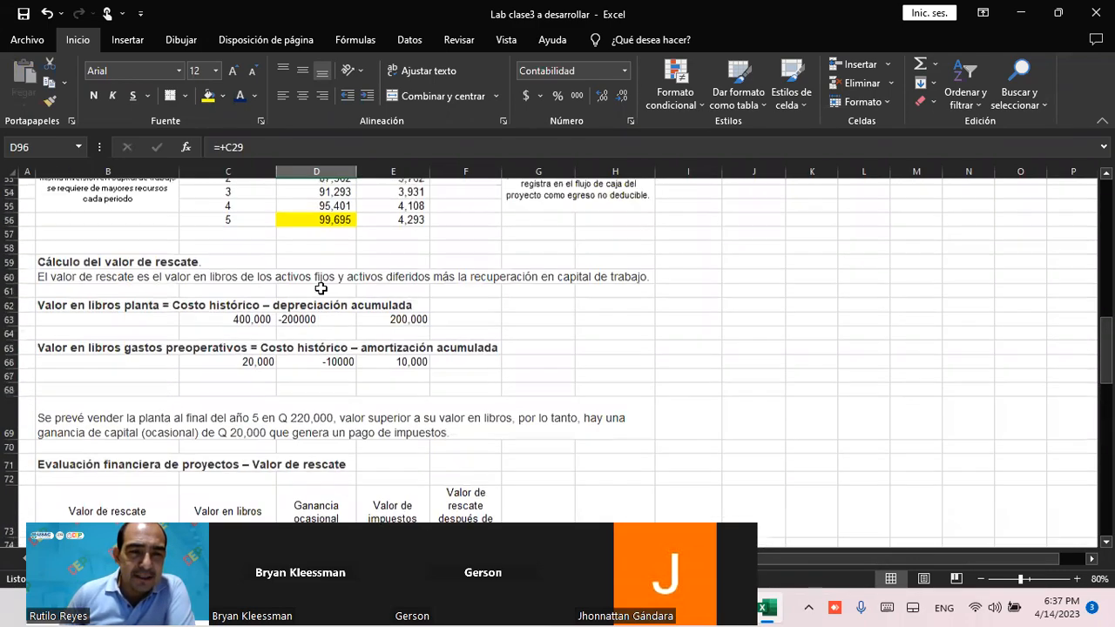
{"action": "scroll", "coordinate": [325, 299], "scroll_direction": "up", "scroll_amount": 3}
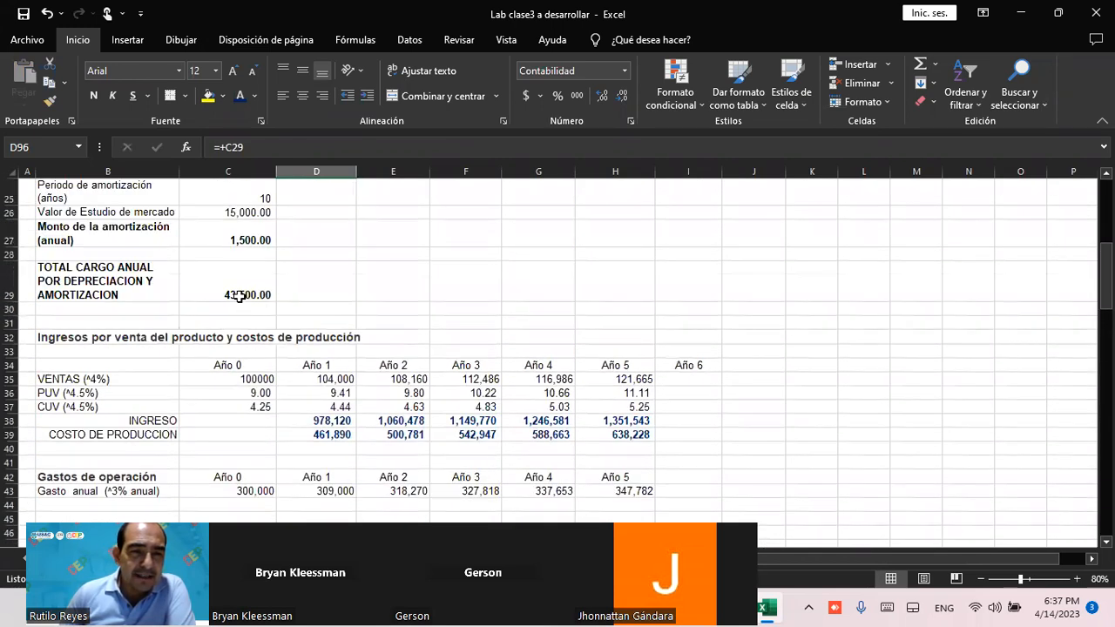
Examine the annual depreciation and amortization total in C29, the linked Año 1 depreciation in D96, and the pre-tax profit formula in D97
{"action": "left_click", "coordinate": [240, 297]}
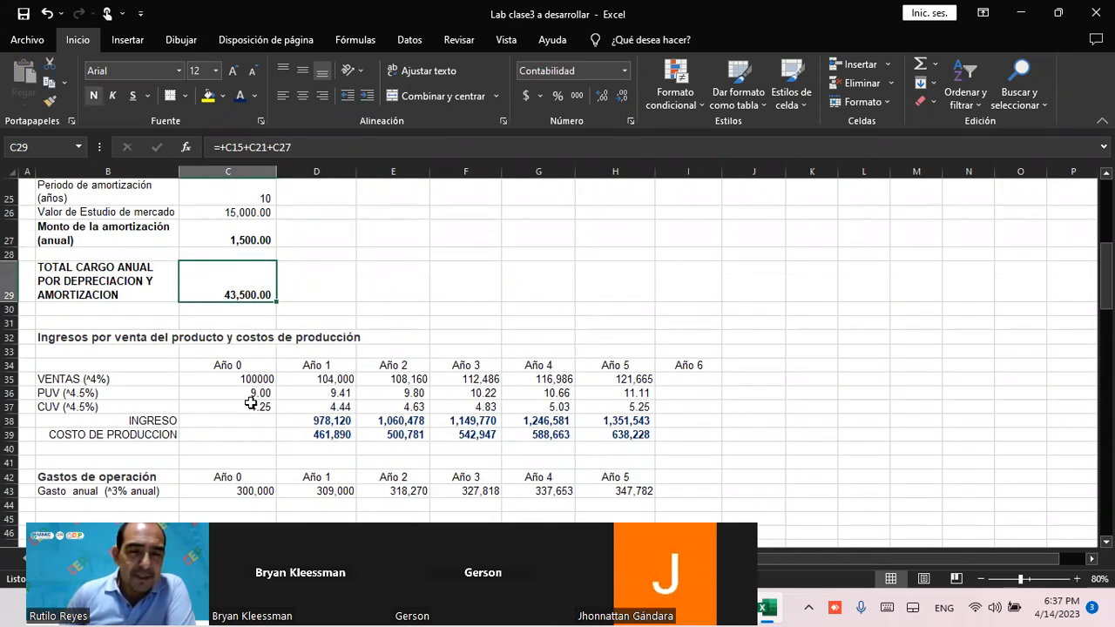
{"action": "scroll", "coordinate": [352, 335], "scroll_direction": "down", "scroll_amount": 4}
{"action": "scroll", "coordinate": [352, 335], "scroll_direction": "down", "scroll_amount": 15}
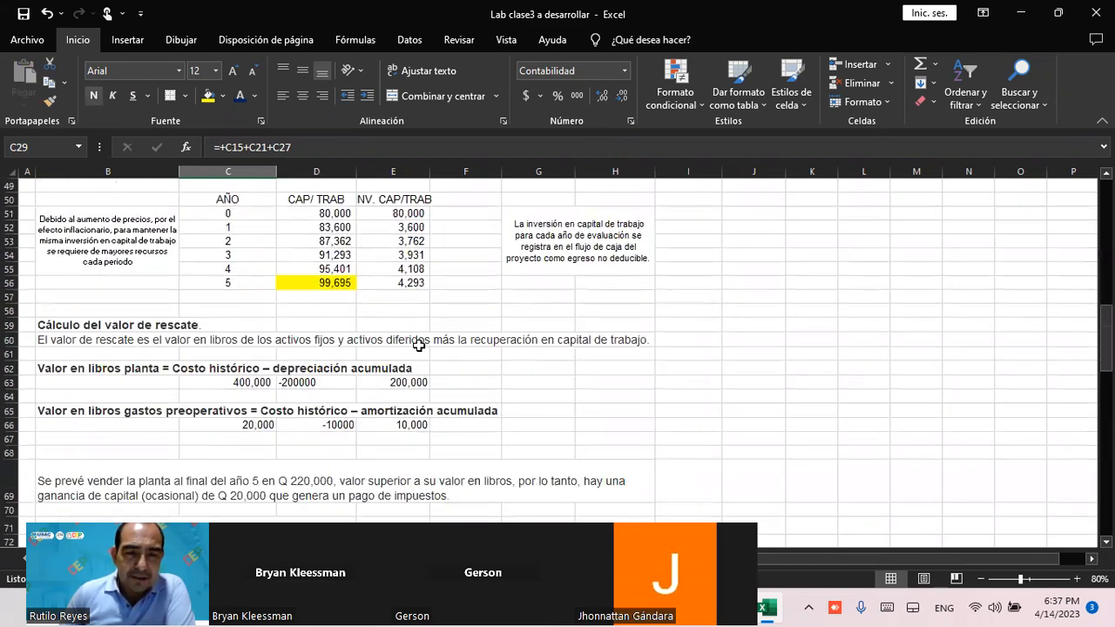
{"action": "scroll", "coordinate": [419, 346], "scroll_direction": "down", "scroll_amount": 3}
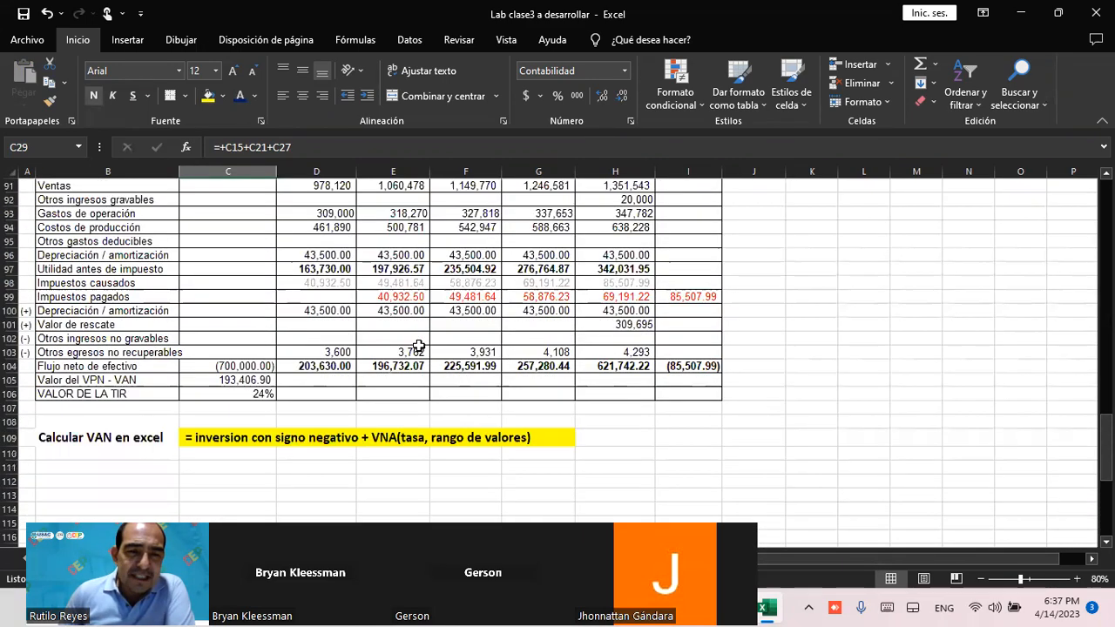
{"action": "left_click", "coordinate": [320, 258]}
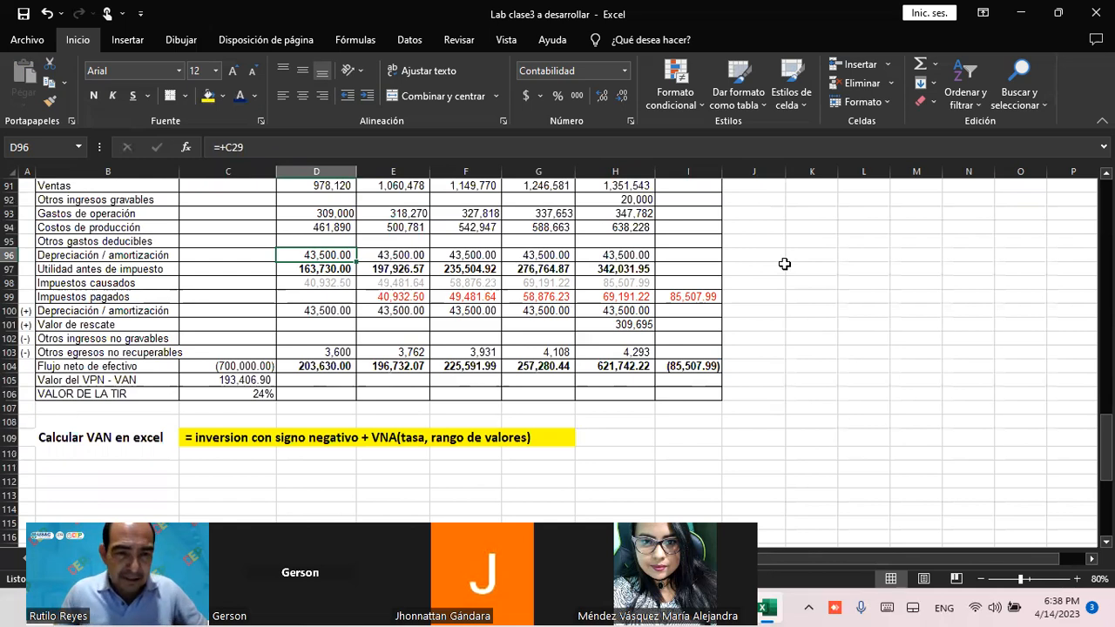
{"action": "left_click", "coordinate": [321, 269]}
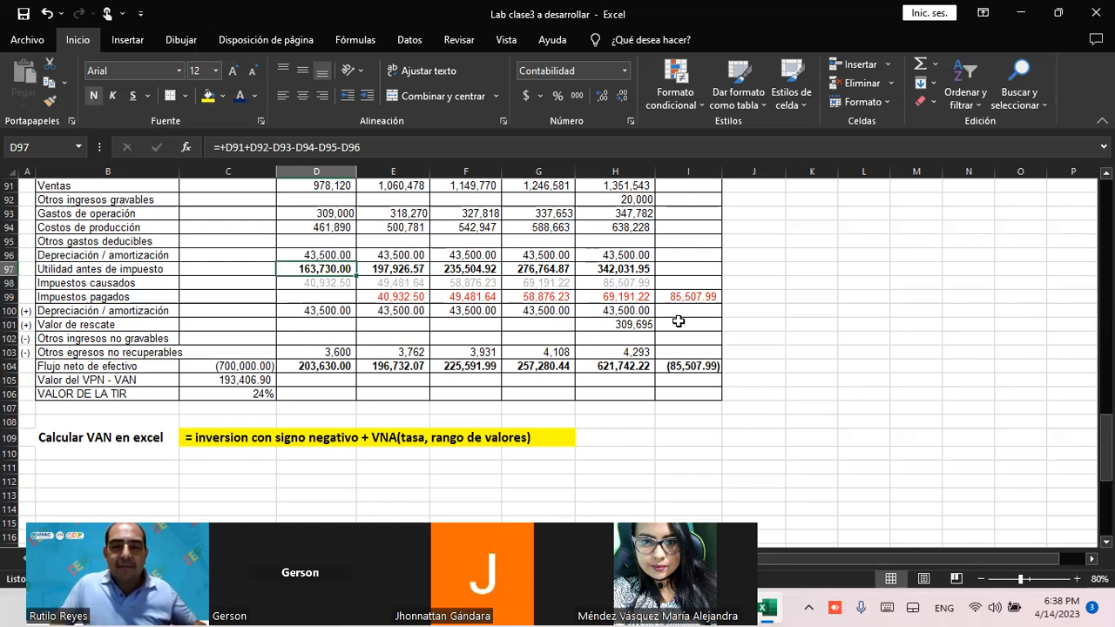
{"action": "scroll", "coordinate": [819, 333], "scroll_direction": "up", "scroll_amount": 1}
{"action": "scroll", "coordinate": [819, 333], "scroll_direction": "up", "scroll_amount": 1}
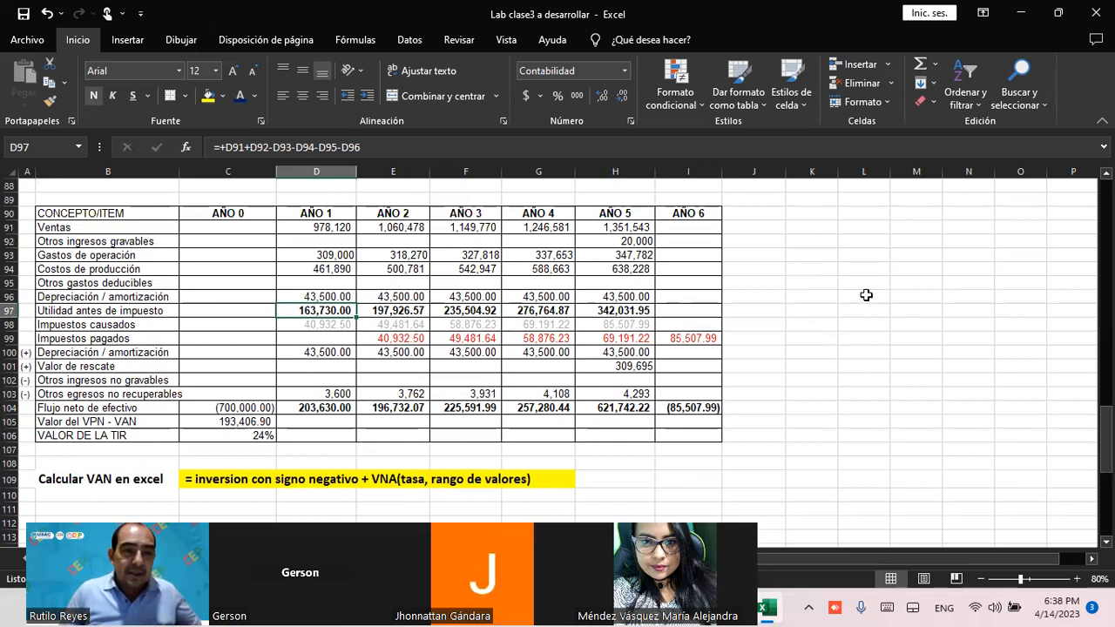
Format the Ventas row from its label through Año 5 (B91:H91) in bold dark blue text
{"action": "left_click", "coordinate": [311, 231]}
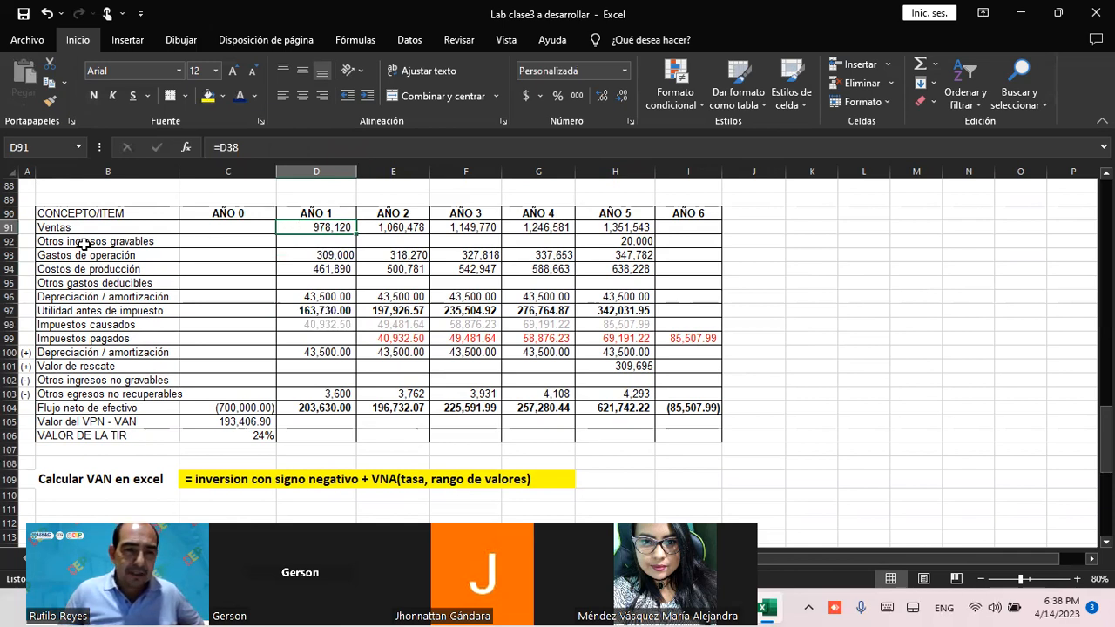
{"action": "left_click_drag", "start_coordinate": [85, 229], "coordinate": [601, 228]}
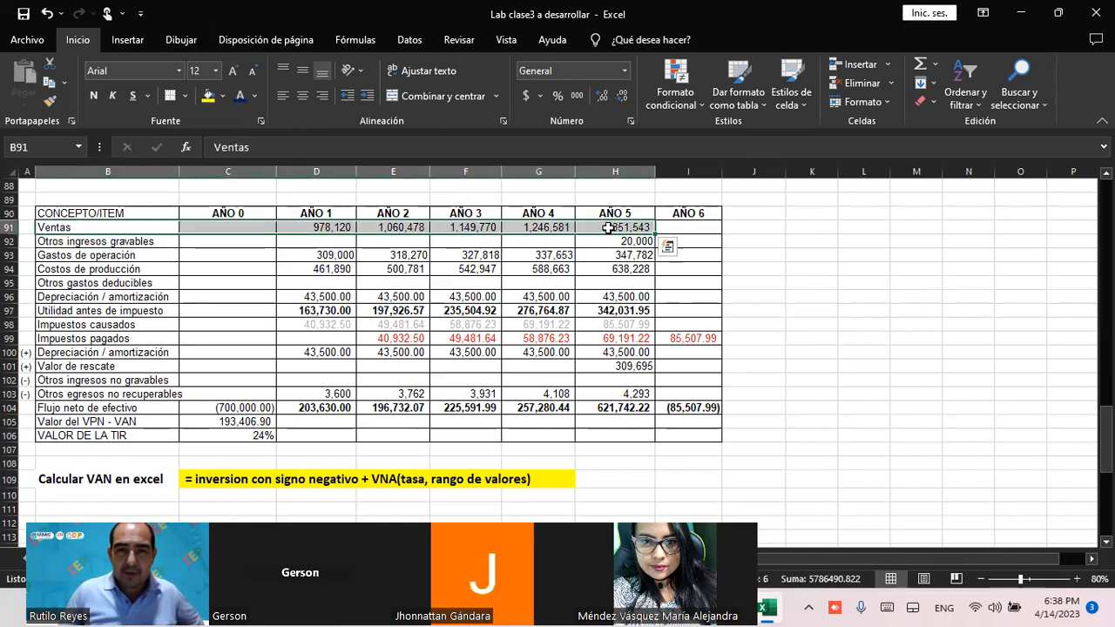
{"action": "left_click", "coordinate": [239, 96]}
{"action": "left_click", "coordinate": [93, 95]}
{"action": "left_click", "coordinate": [849, 311]}
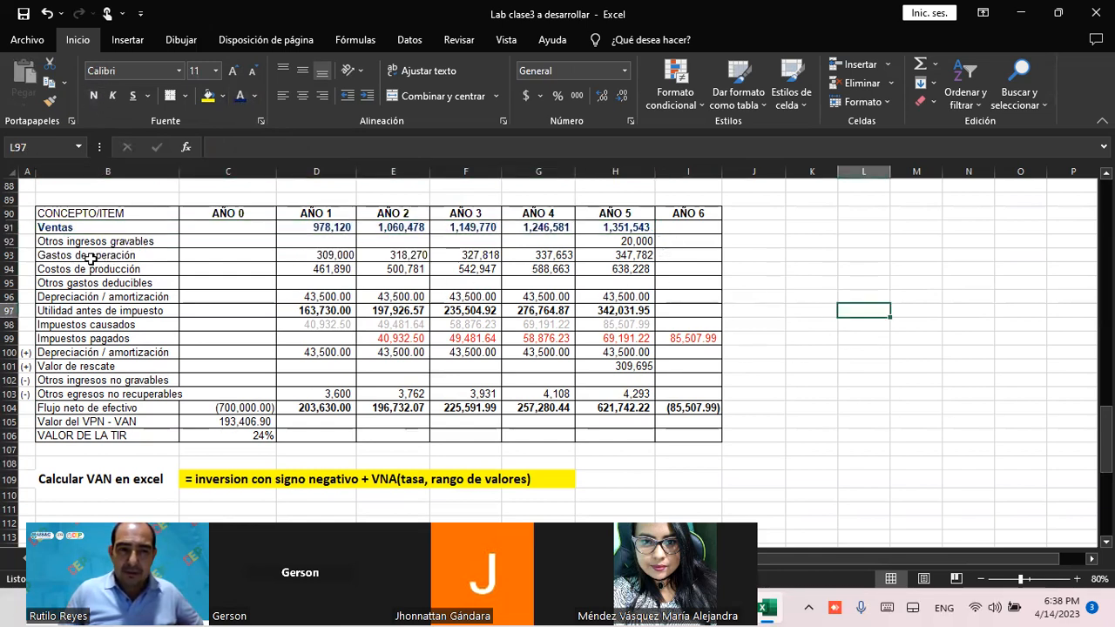
Review the cell references in the Año 1 Utilidad antes de impuesto formula in D97, and clear that cell
{"action": "left_click", "coordinate": [324, 312]}
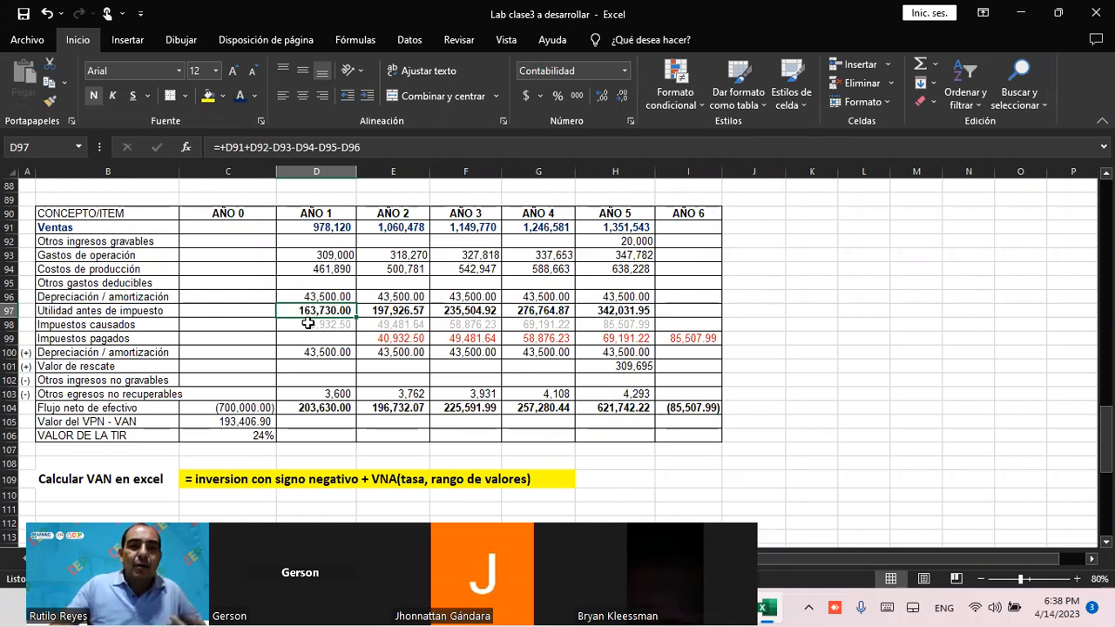
{"action": "left_click", "coordinate": [222, 315]}
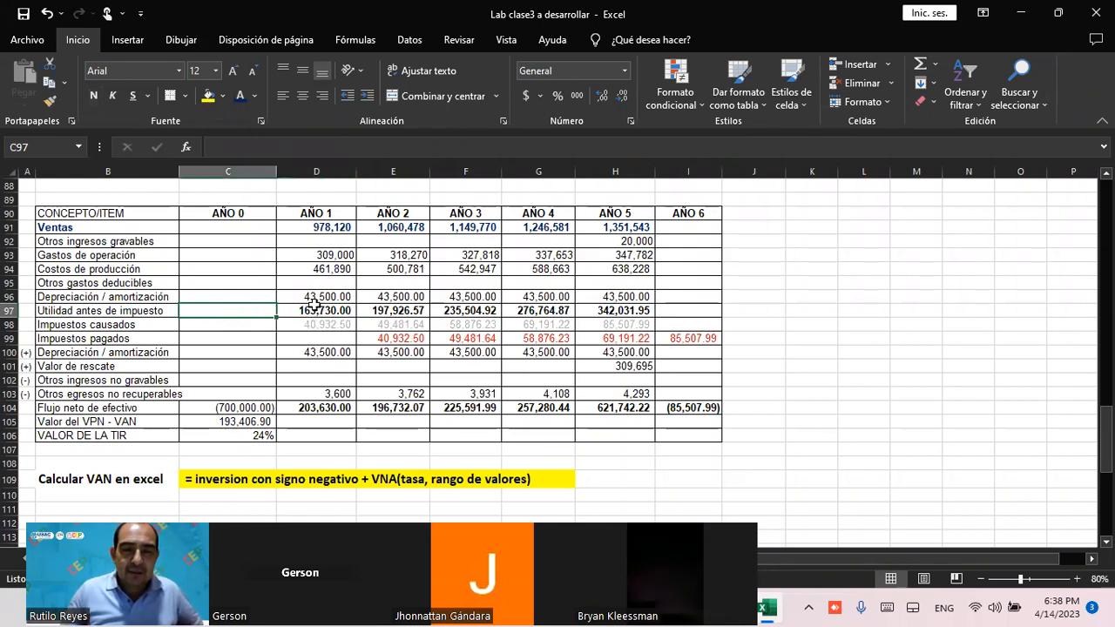
{"action": "double_click", "coordinate": [315, 310]}
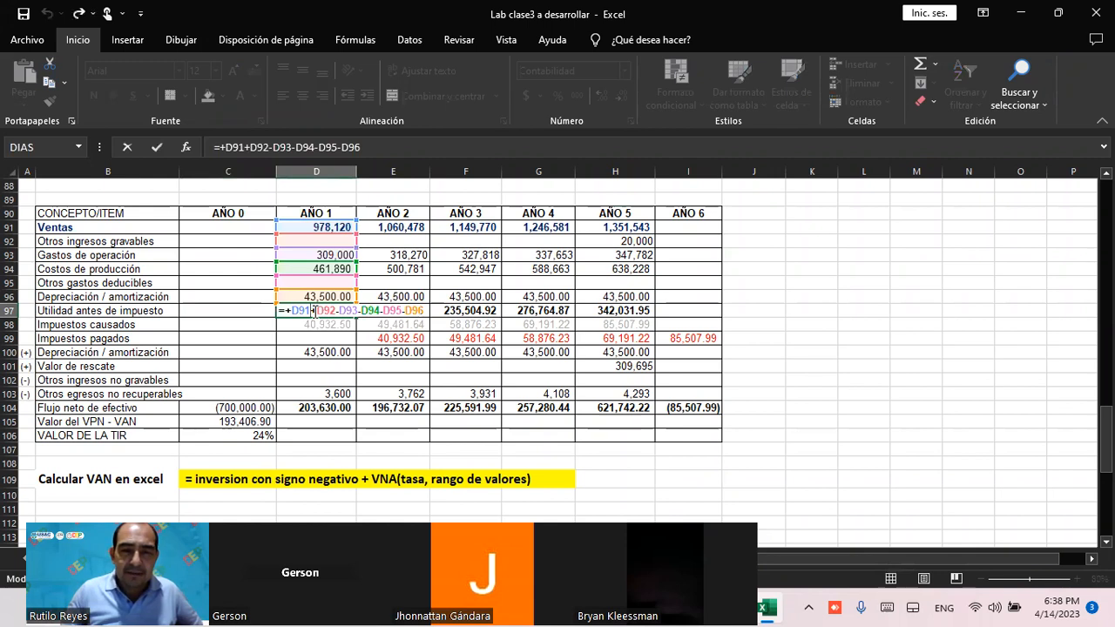
{"action": "key", "text": "Escape"}
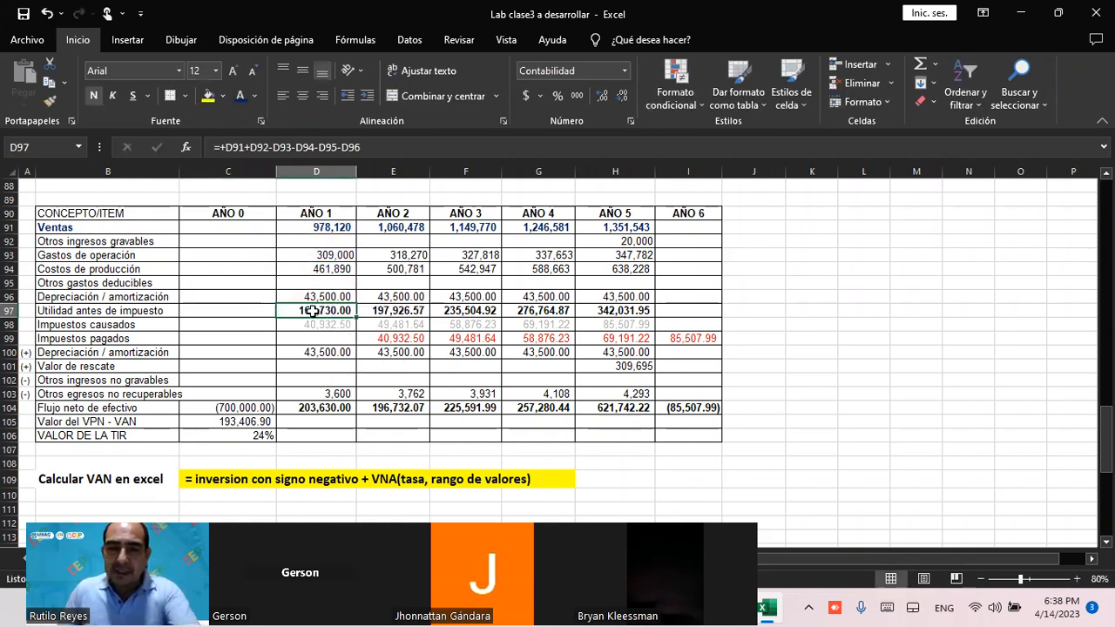
{"action": "key", "text": "Delete"}
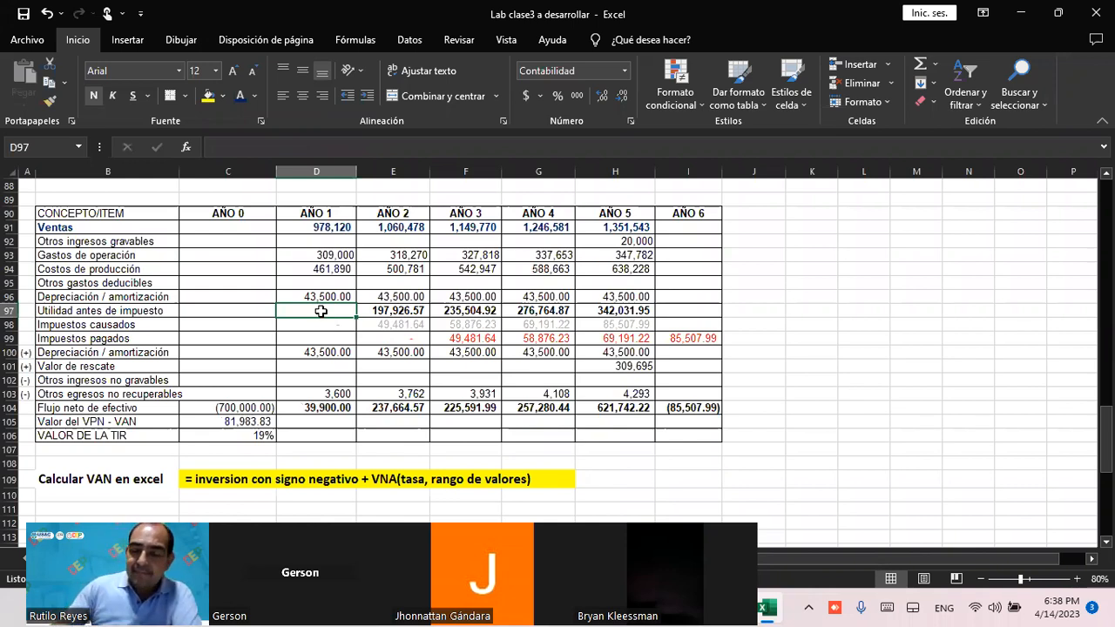
Calculate the Año 1 Utilidad antes de impuesto in D97 with =D91-D92-D93-D94-D95-D96
{"action": "type", "text": "="}
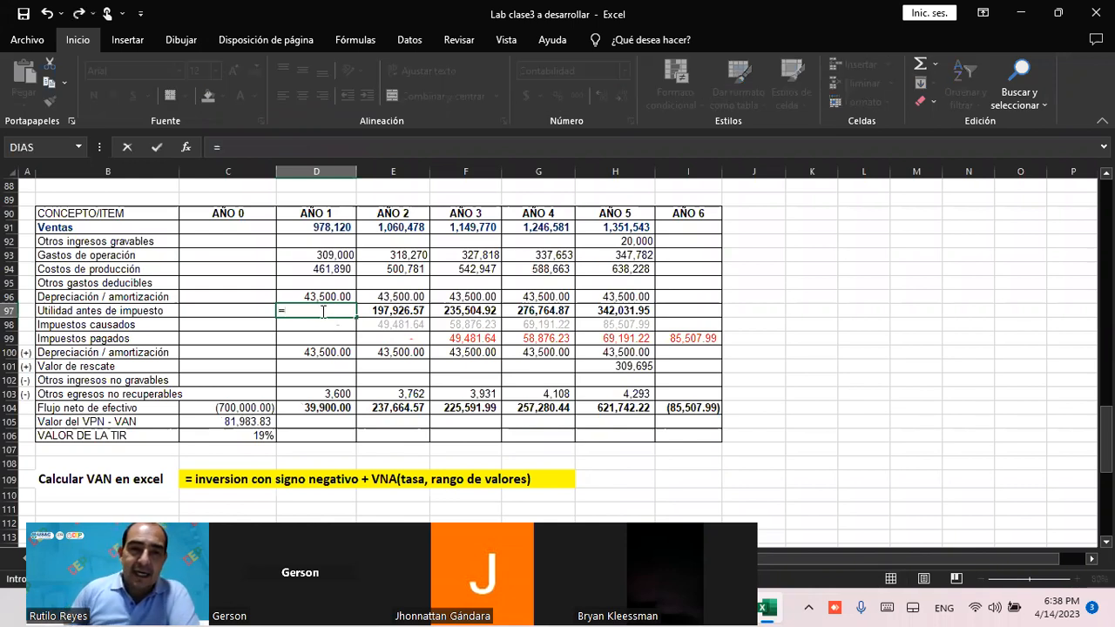
{"action": "left_click", "coordinate": [340, 227]}
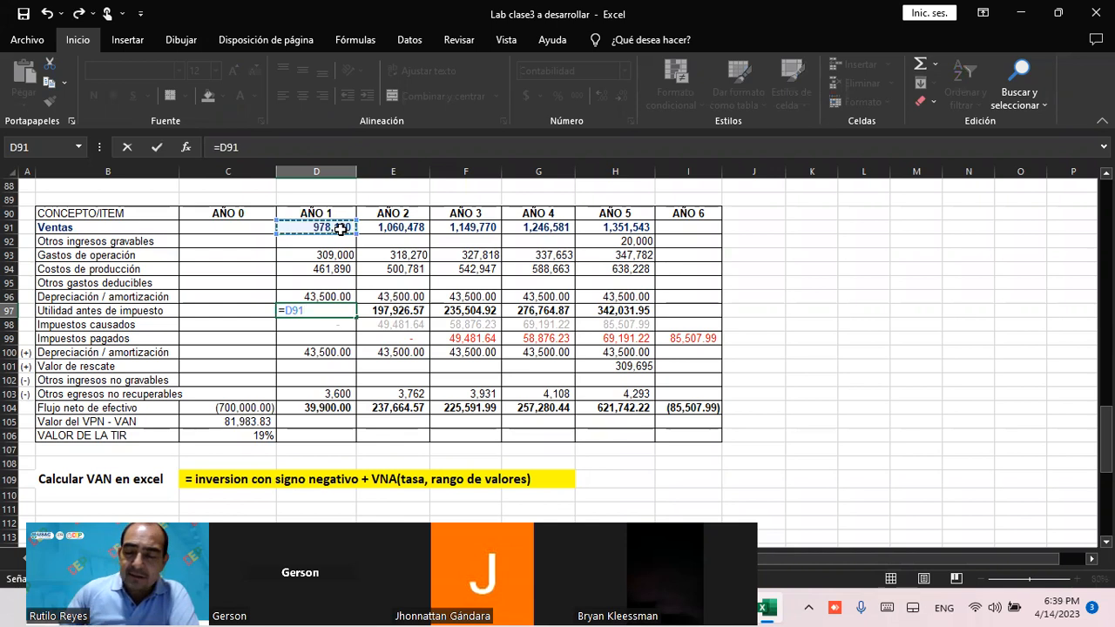
{"action": "type", "text": "-"}
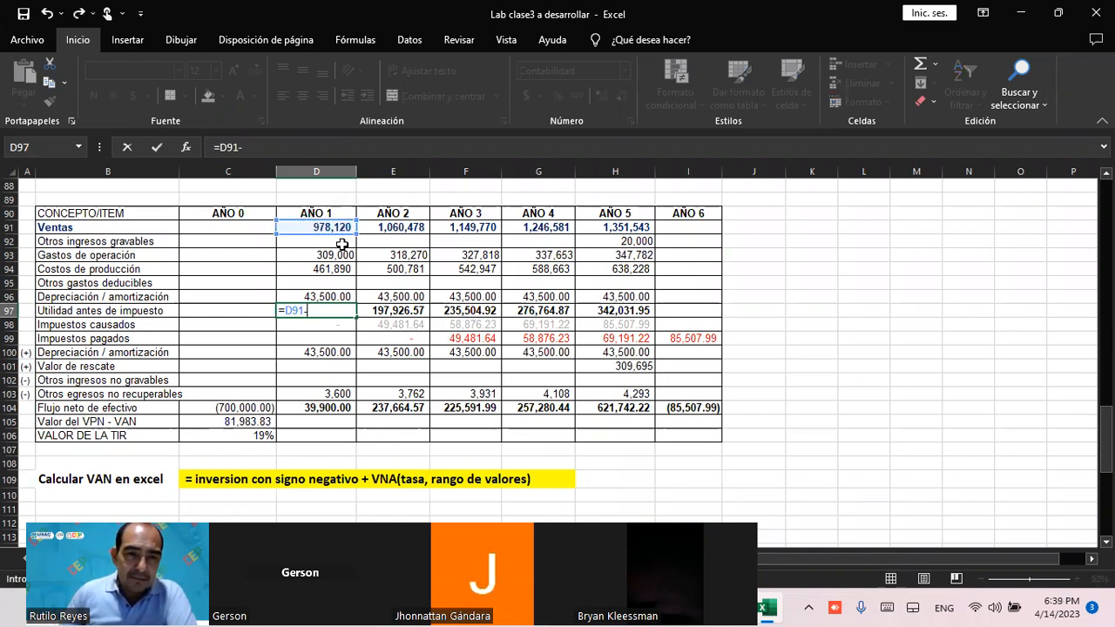
{"action": "left_click", "coordinate": [321, 242]}
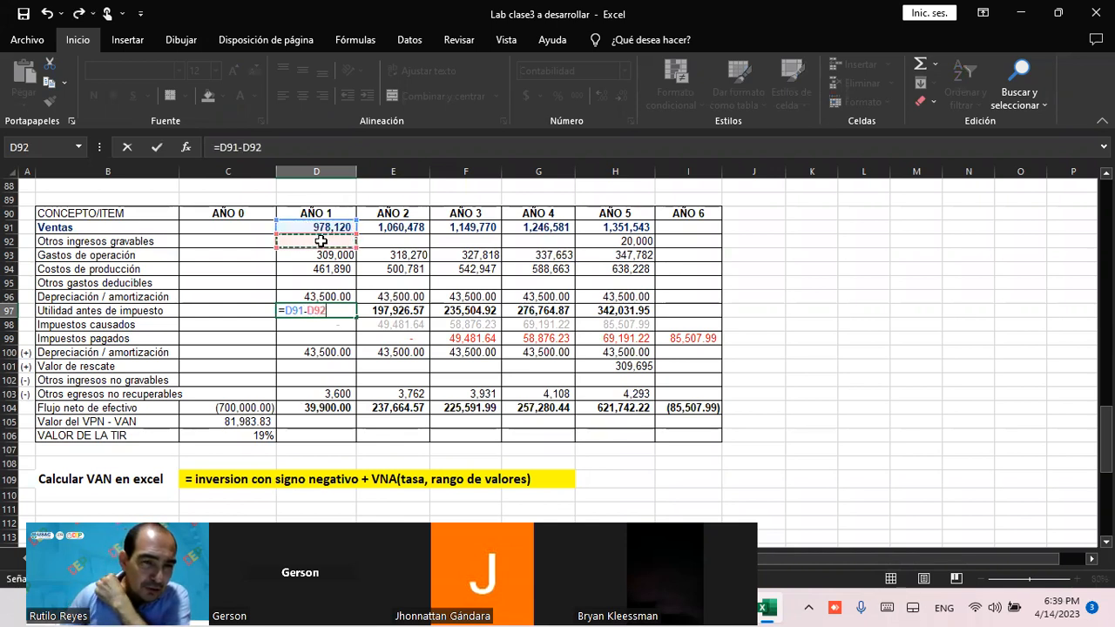
{"action": "type", "text": "-"}
{"action": "left_click", "coordinate": [320, 255]}
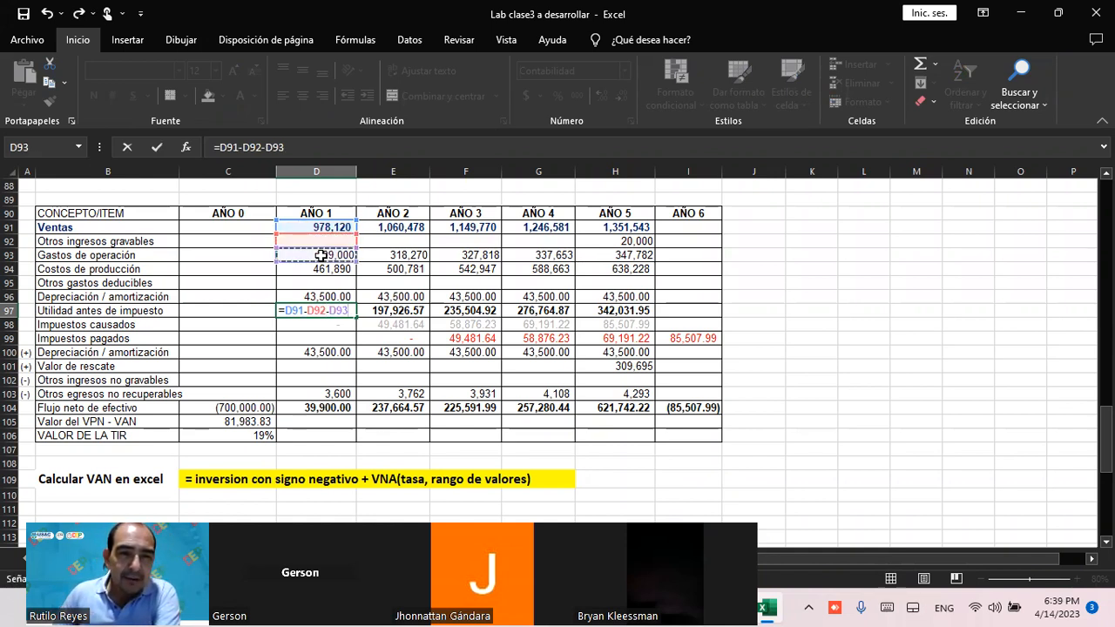
{"action": "type", "text": "-"}
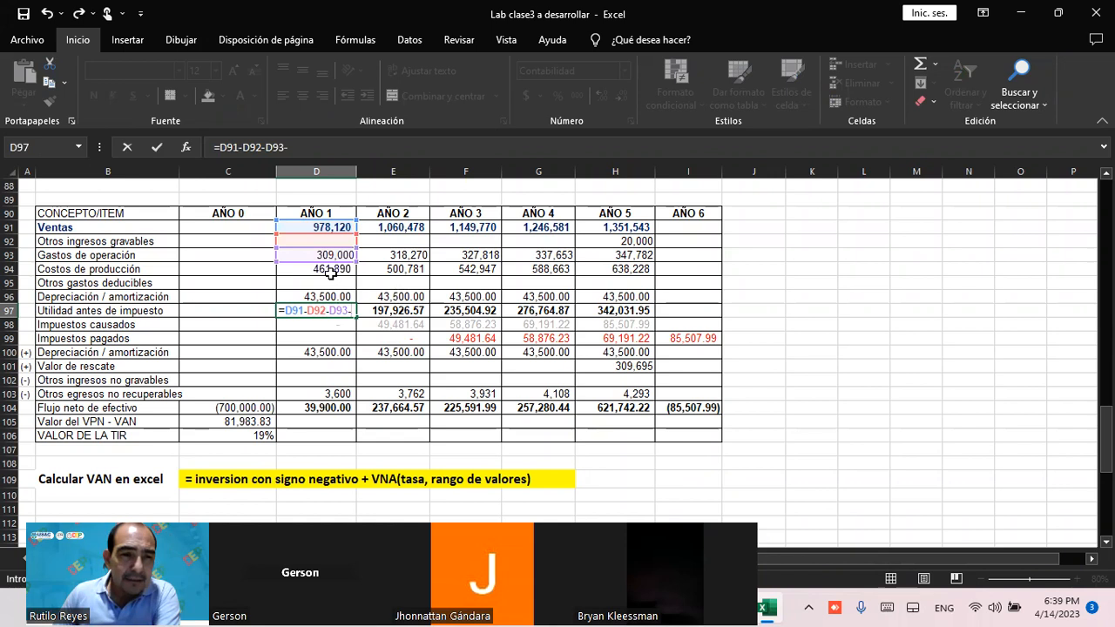
{"action": "left_click", "coordinate": [330, 270]}
{"action": "type", "text": "-"}
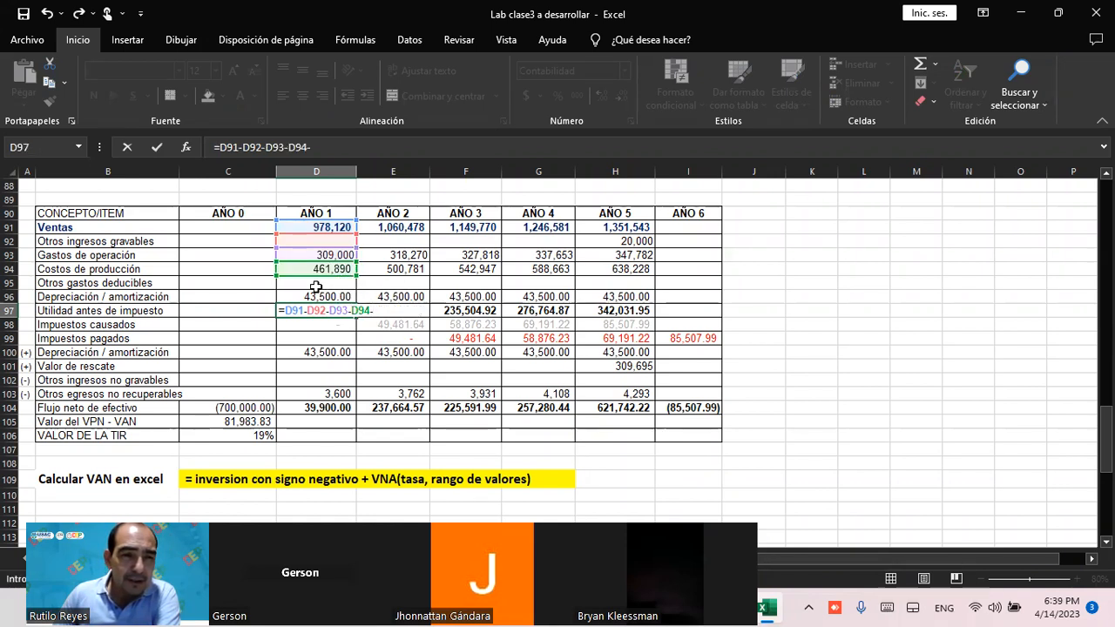
{"action": "left_click", "coordinate": [316, 282]}
{"action": "type", "text": "-"}
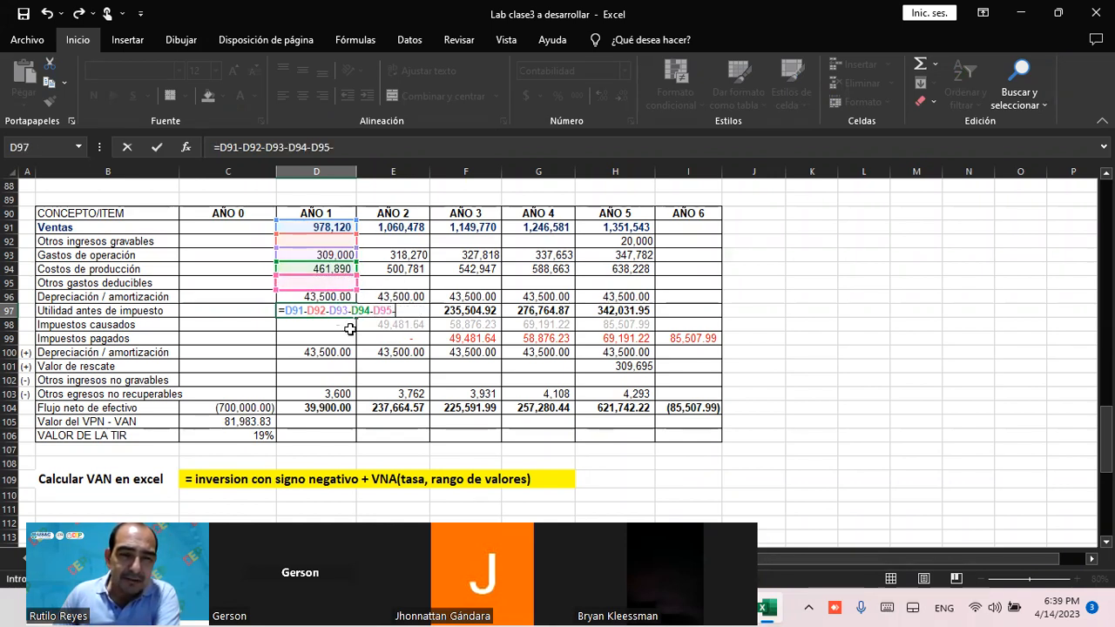
{"action": "left_click", "coordinate": [312, 297]}
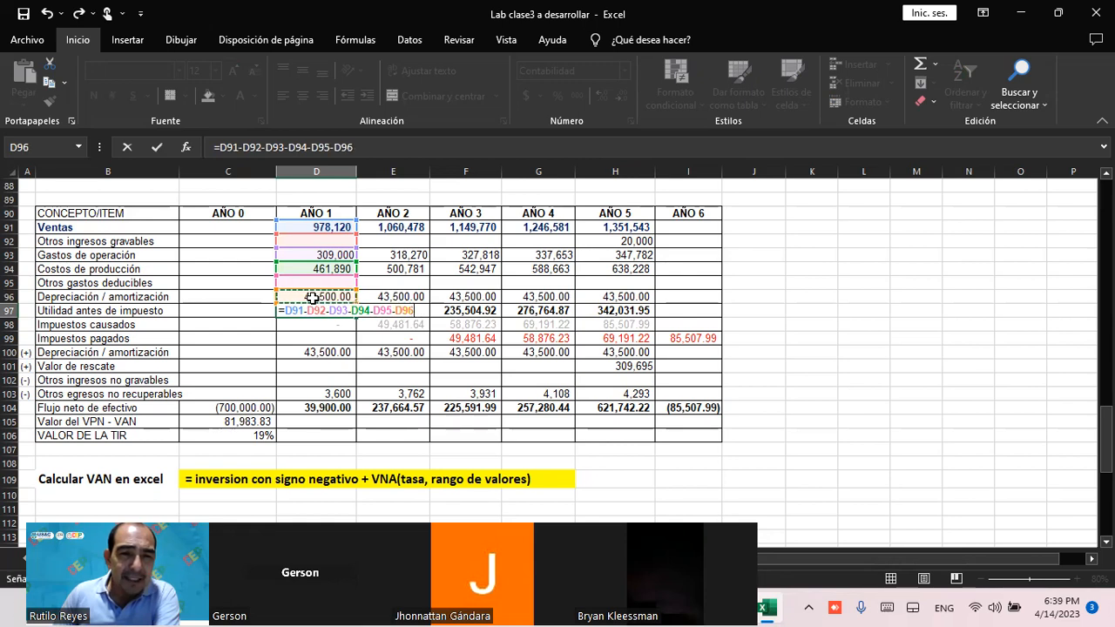
{"action": "key", "text": "Return"}
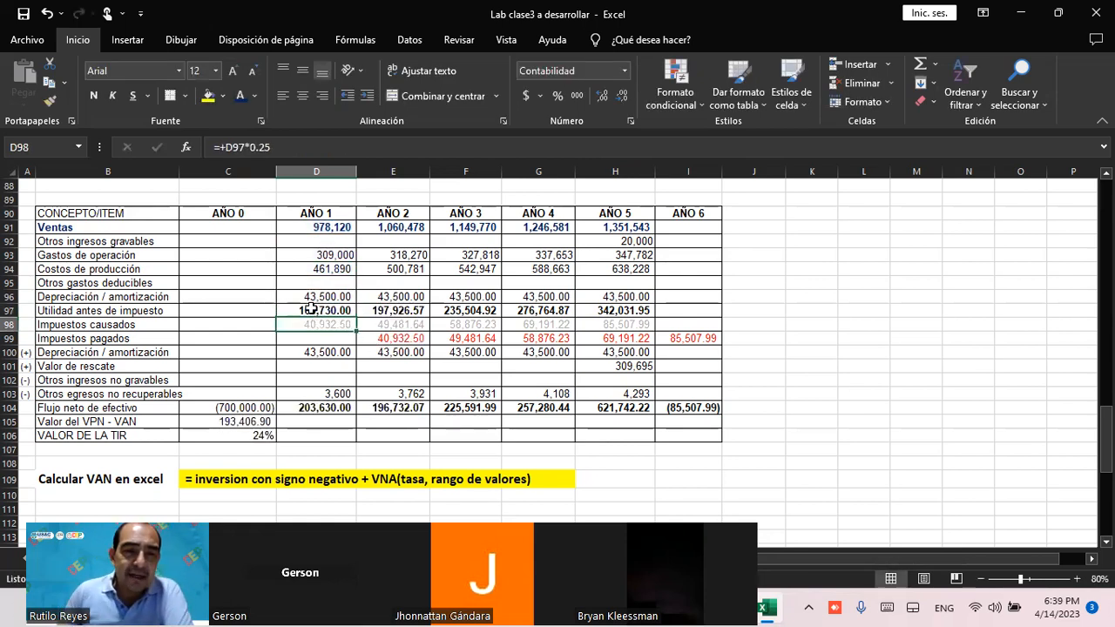
{"action": "left_click", "coordinate": [311, 308]}
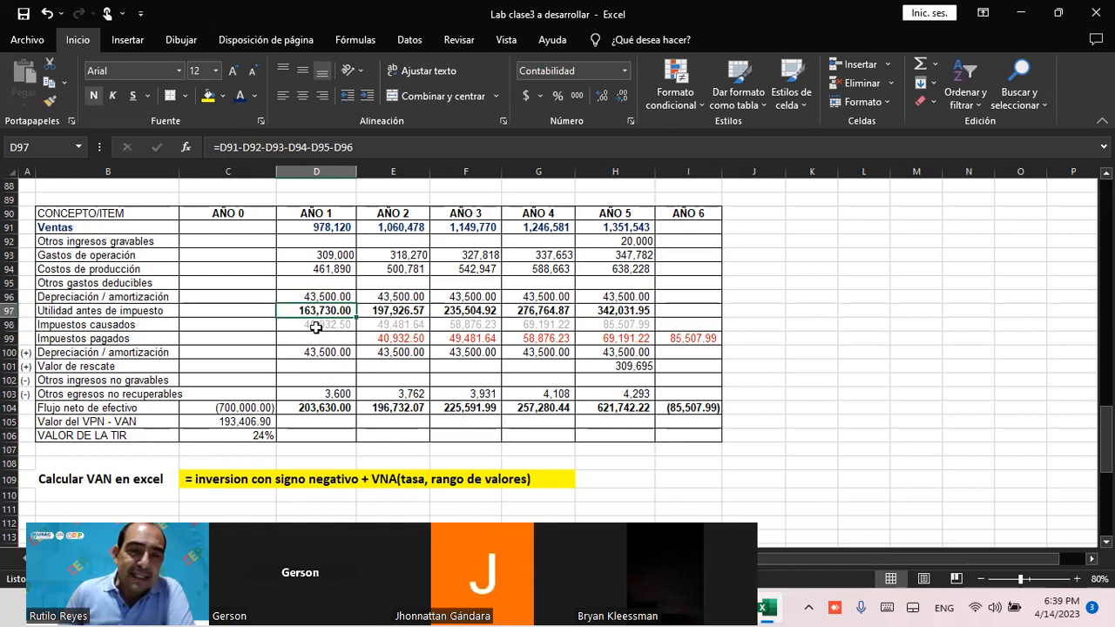
Color the Año 1 Impuestos causados cell D98 dark blue and calculate it with =+D97*25%
{"action": "left_click", "coordinate": [295, 323]}
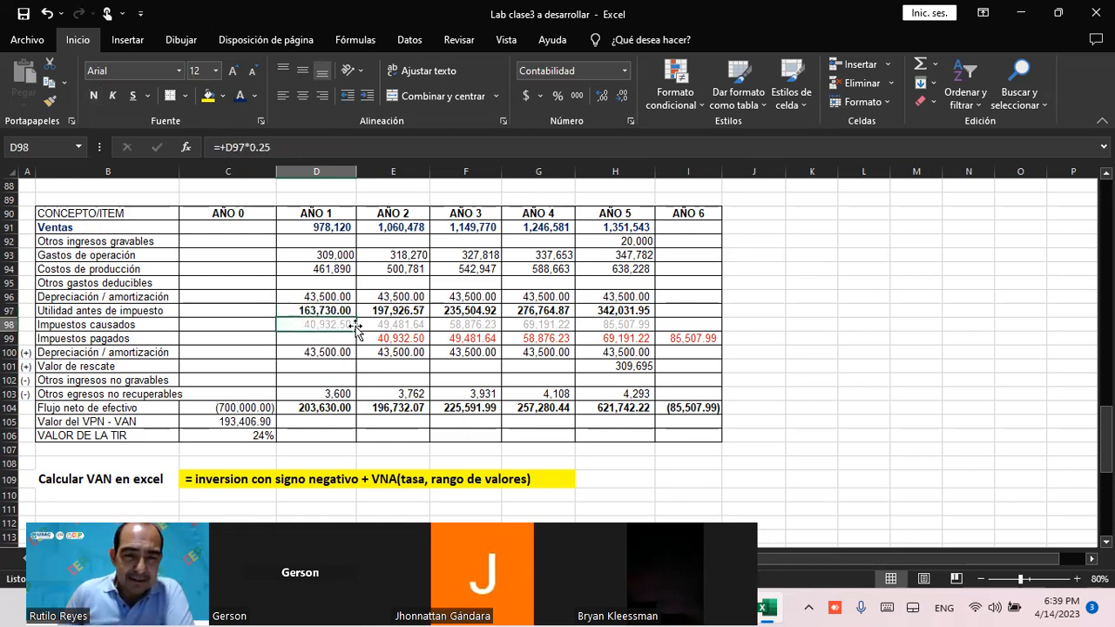
{"action": "left_click", "coordinate": [241, 98]}
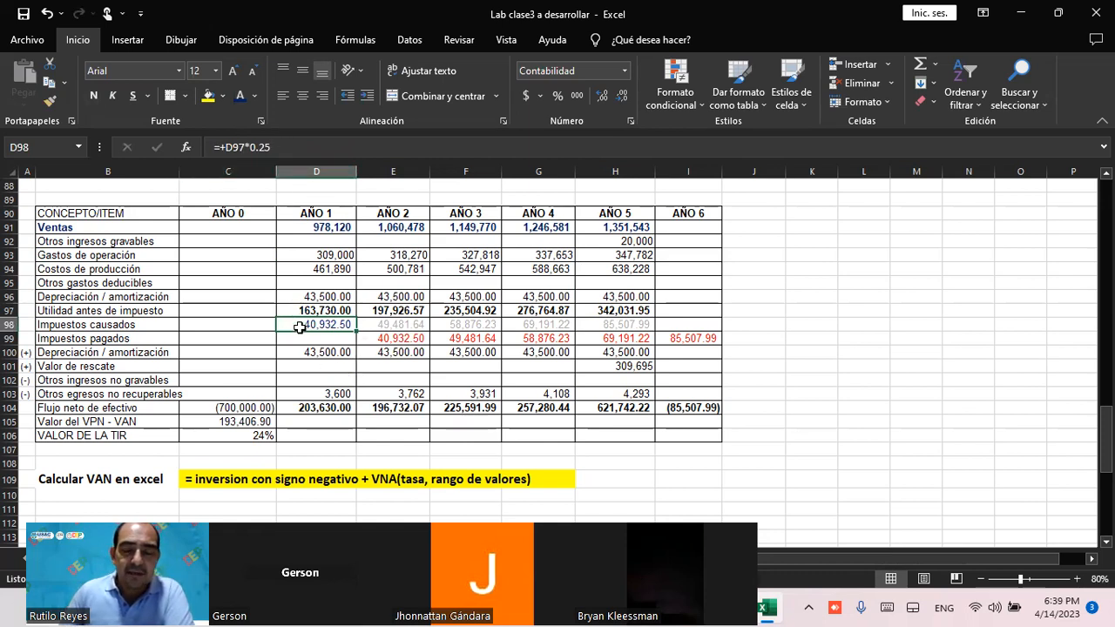
{"action": "type", "text": "+"}
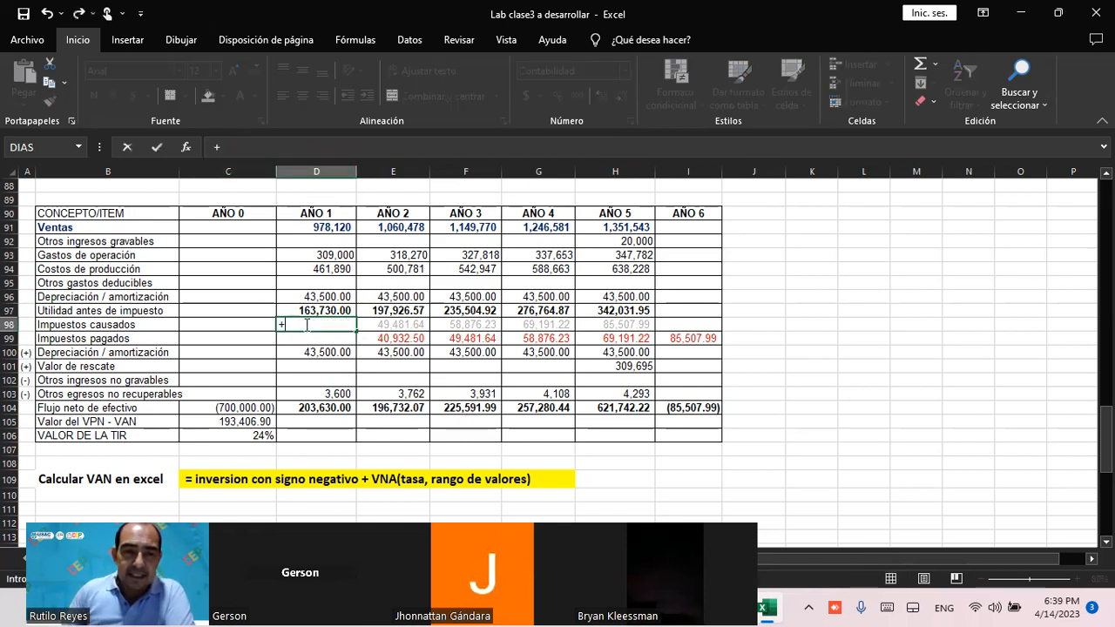
{"action": "left_click", "coordinate": [309, 310]}
{"action": "type", "text": "*25%"}
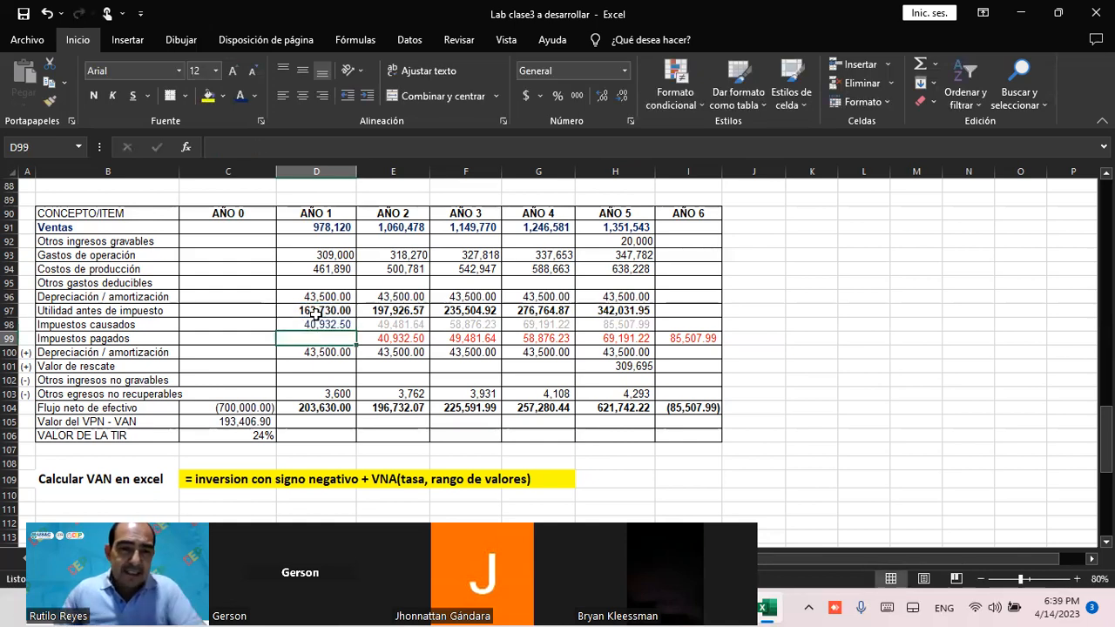
Examine the Año 1 column and trace the Año 2 Impuestos pagados in E99 to the Año 1 Impuestos causados in D98
{"action": "left_click", "coordinate": [322, 322]}
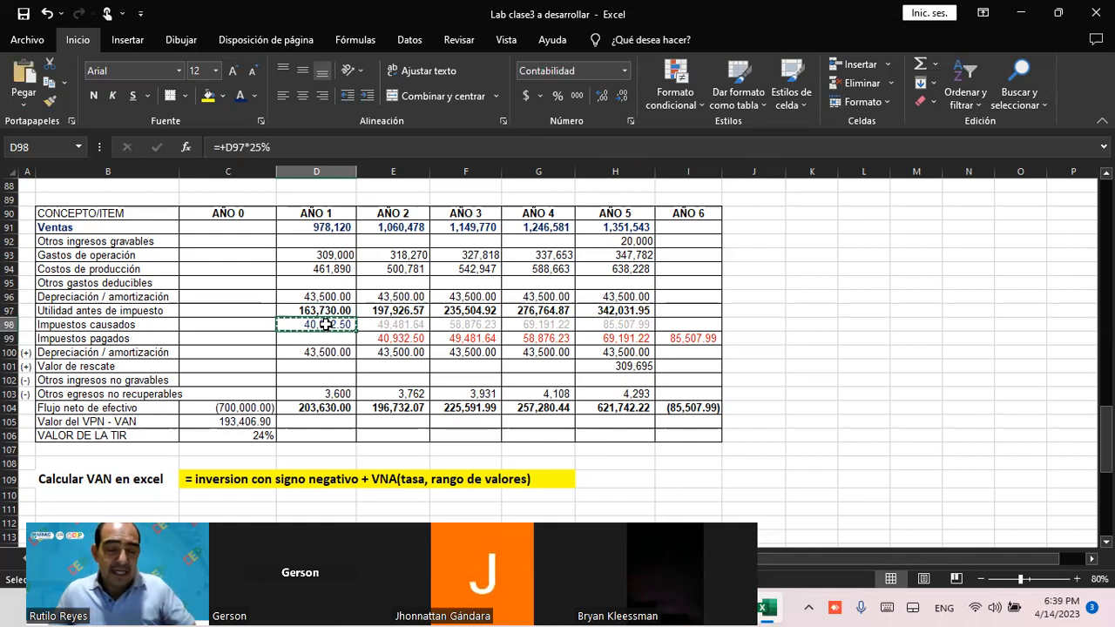
{"action": "left_click_drag", "start_coordinate": [325, 215], "coordinate": [320, 432]}
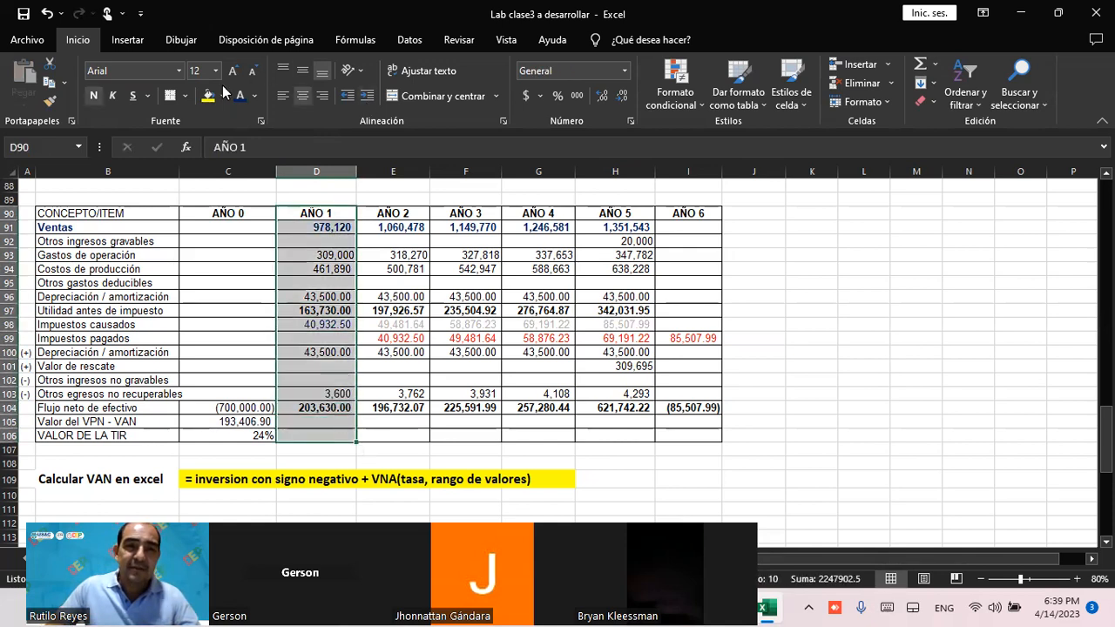
{"action": "left_click", "coordinate": [821, 306]}
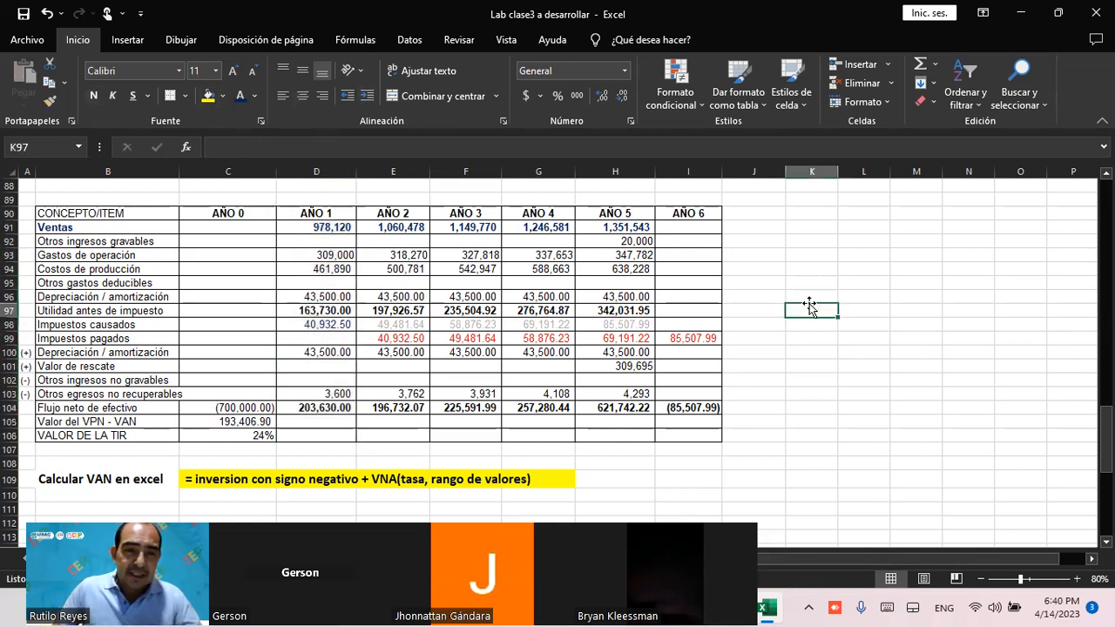
{"action": "left_click", "coordinate": [318, 324]}
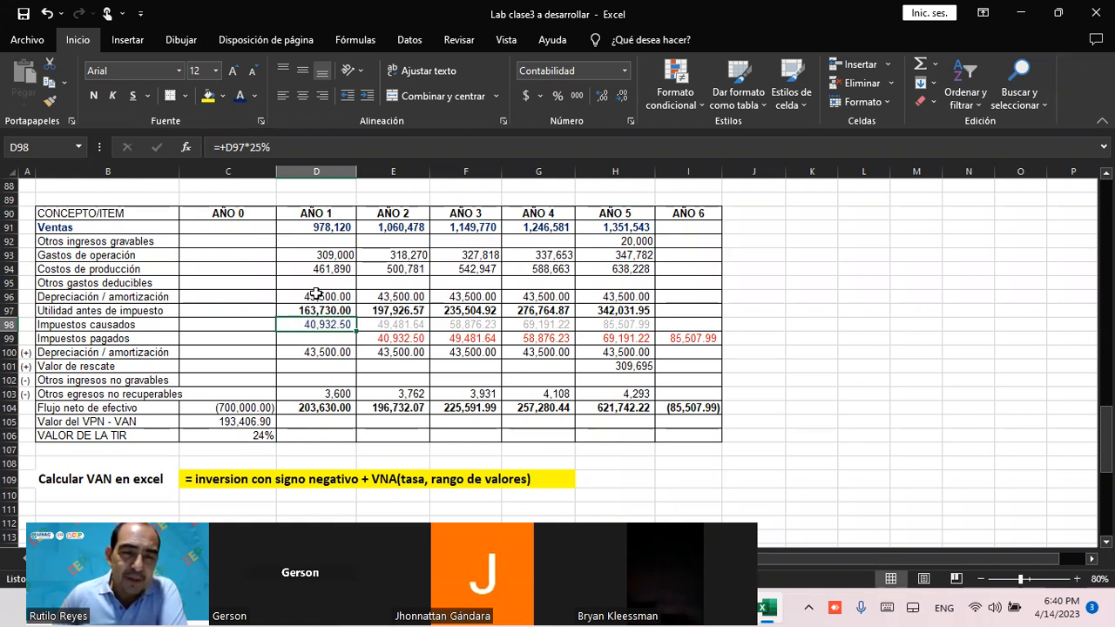
{"action": "left_click", "coordinate": [392, 338]}
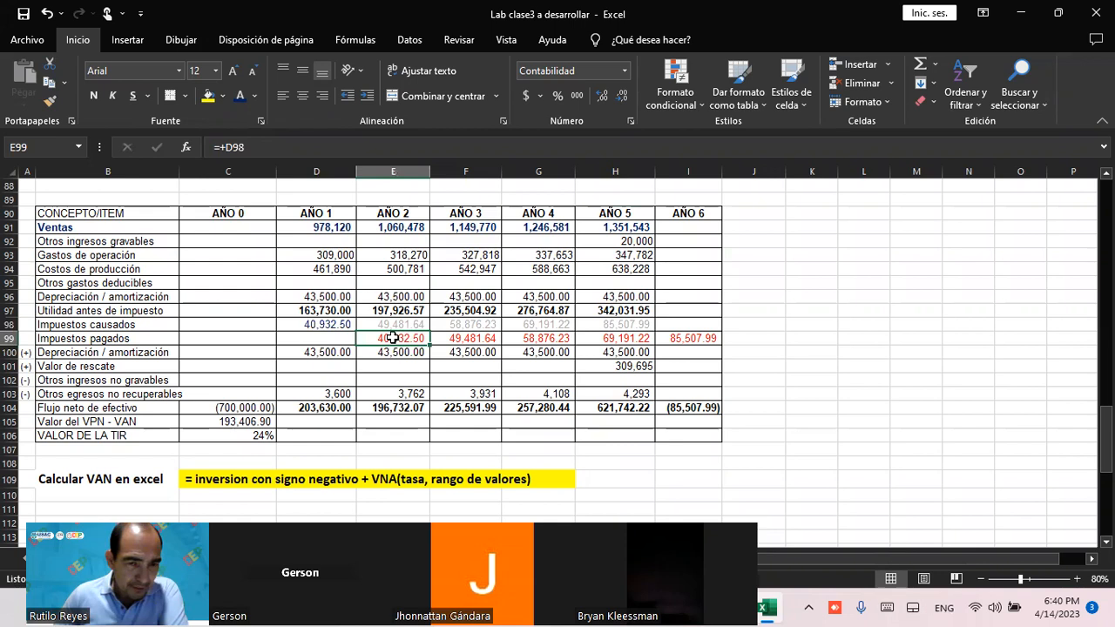
{"action": "left_click", "coordinate": [311, 327]}
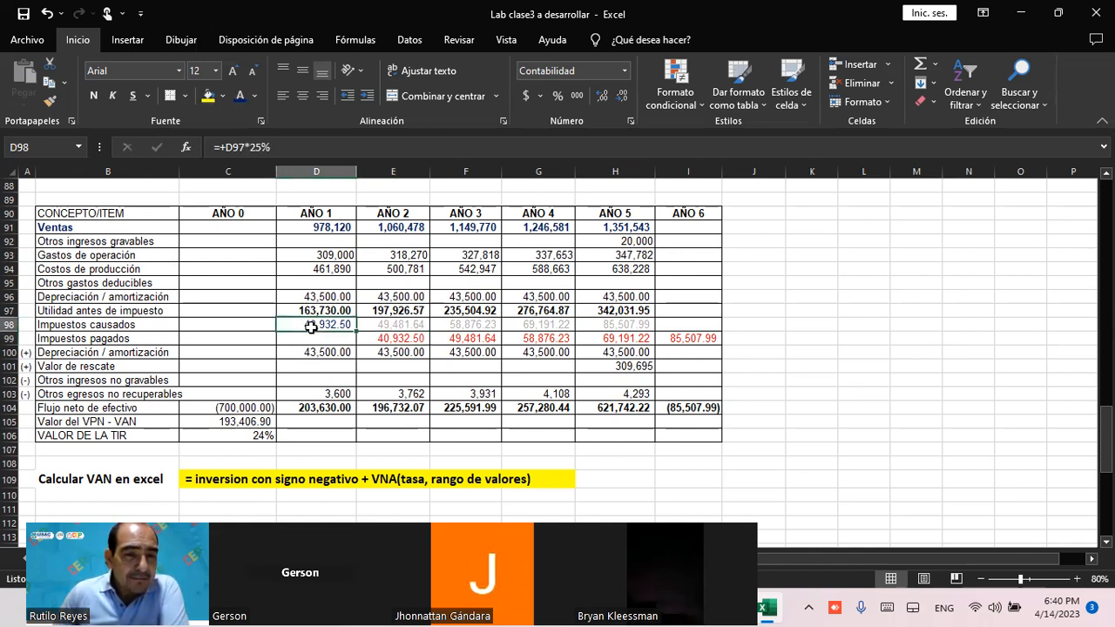
Compare the Año 1 Depreciación / amortización deduction in D96 with the amount added back in D100
{"action": "left_click", "coordinate": [100, 297]}
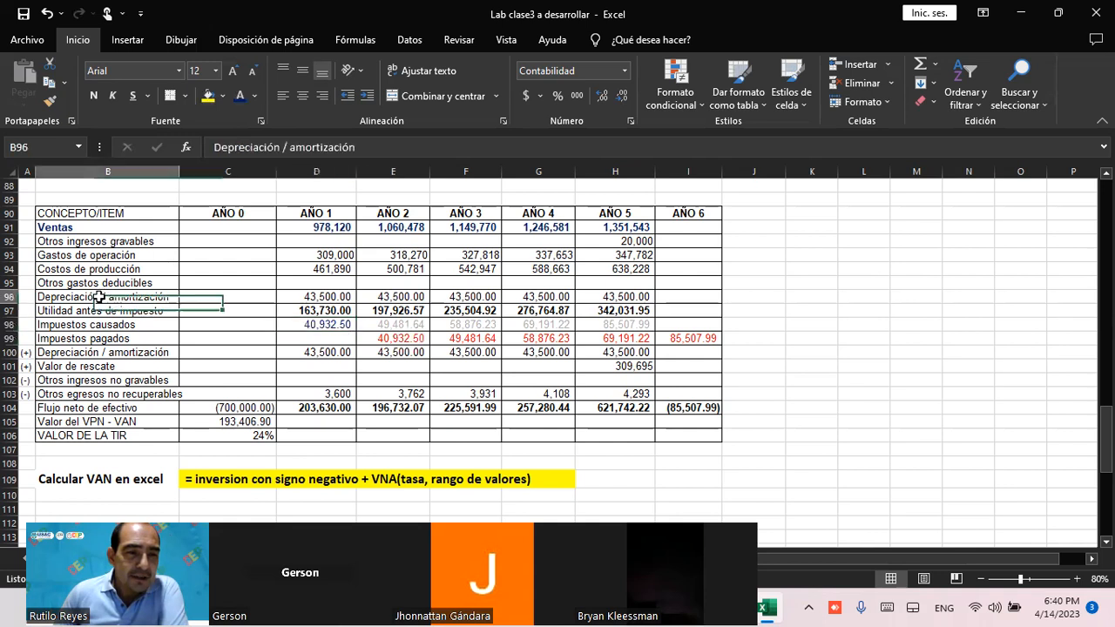
{"action": "left_click", "coordinate": [331, 297]}
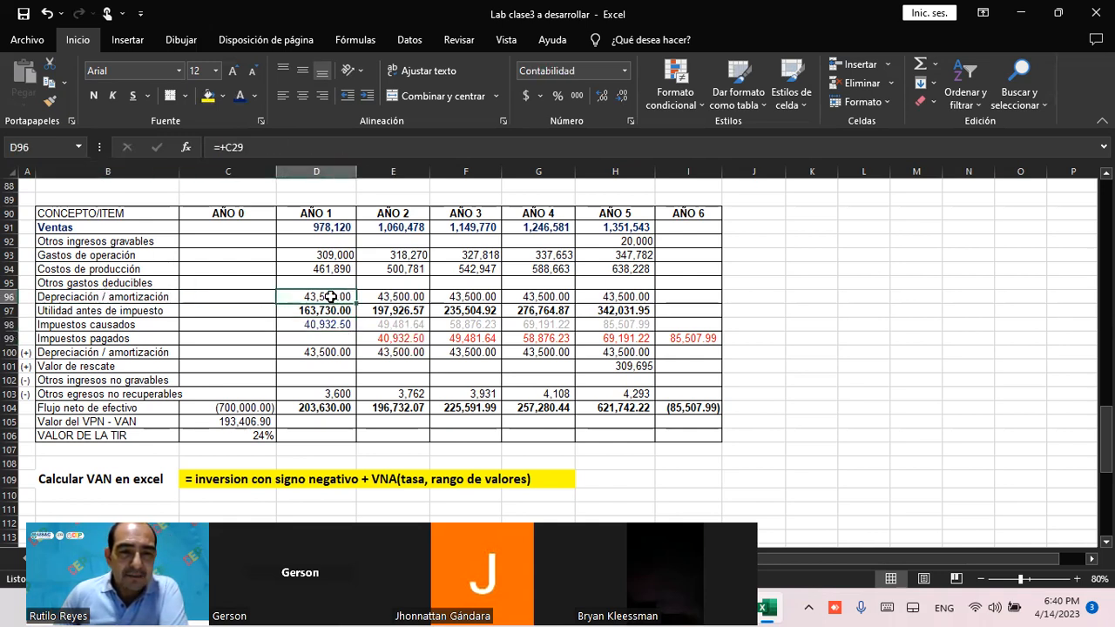
{"action": "left_click", "coordinate": [326, 353]}
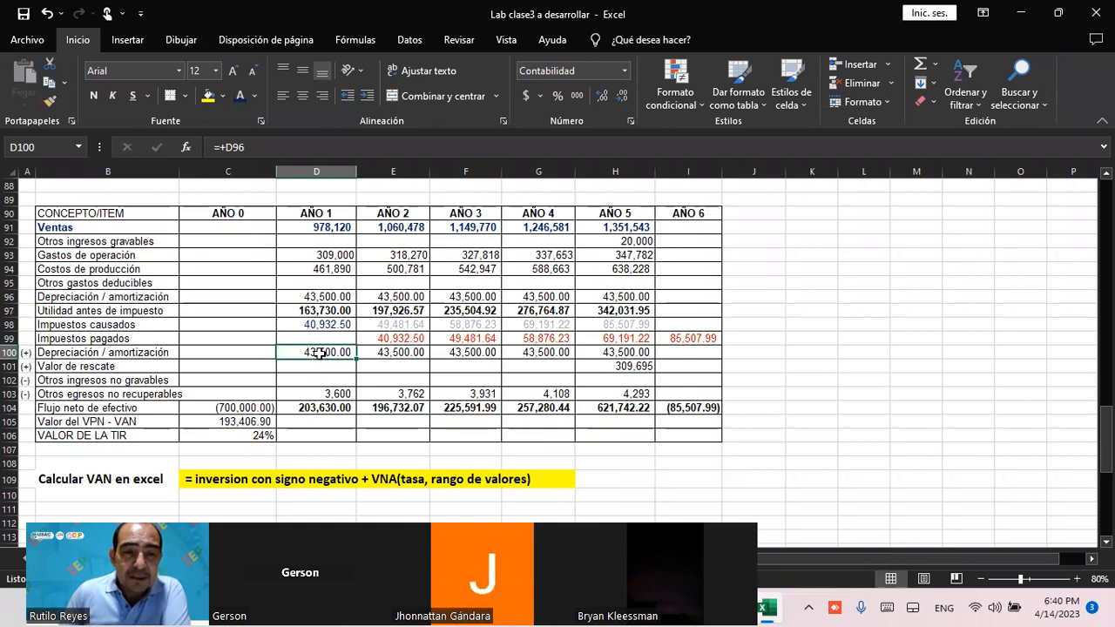
{"action": "left_click", "coordinate": [1078, 580]}
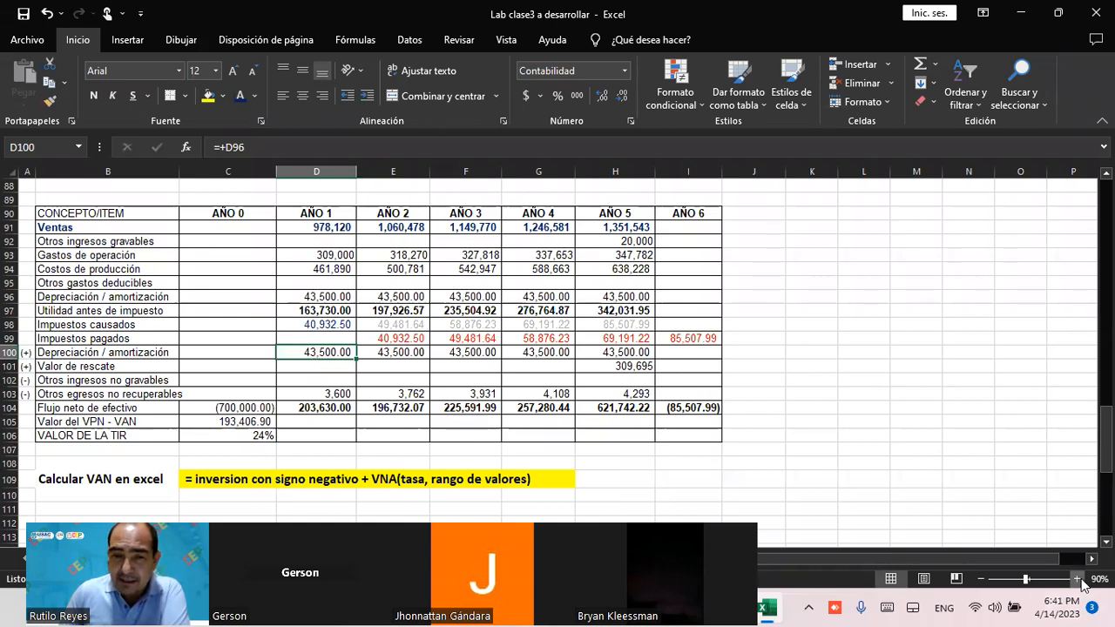
{"action": "left_click", "coordinate": [1078, 580]}
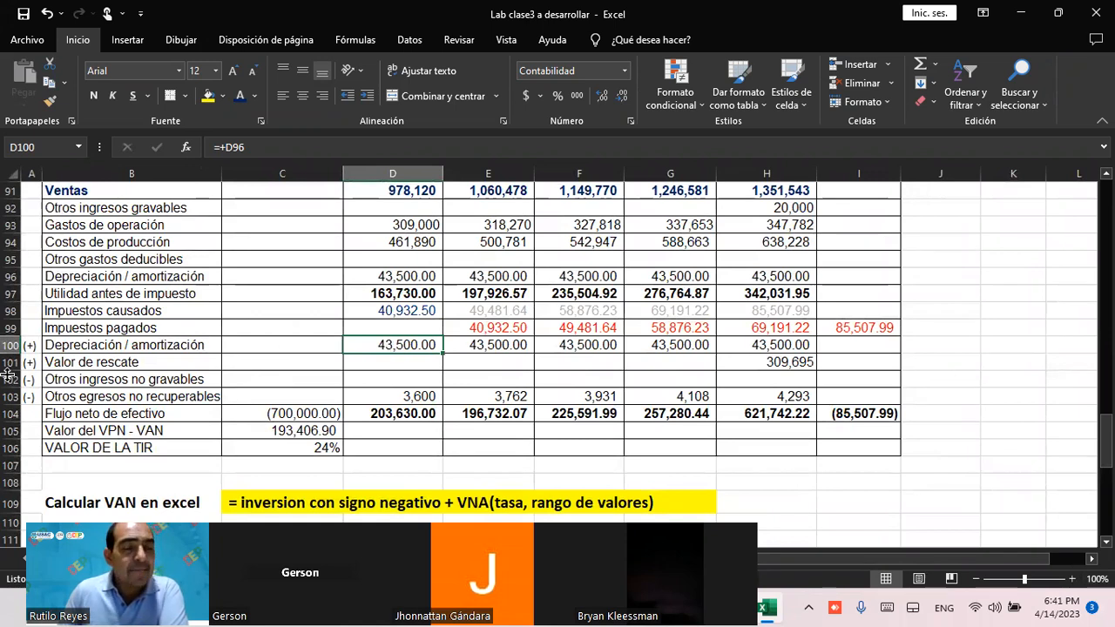
{"action": "left_click", "coordinate": [378, 361]}
{"action": "left_click", "coordinate": [375, 345]}
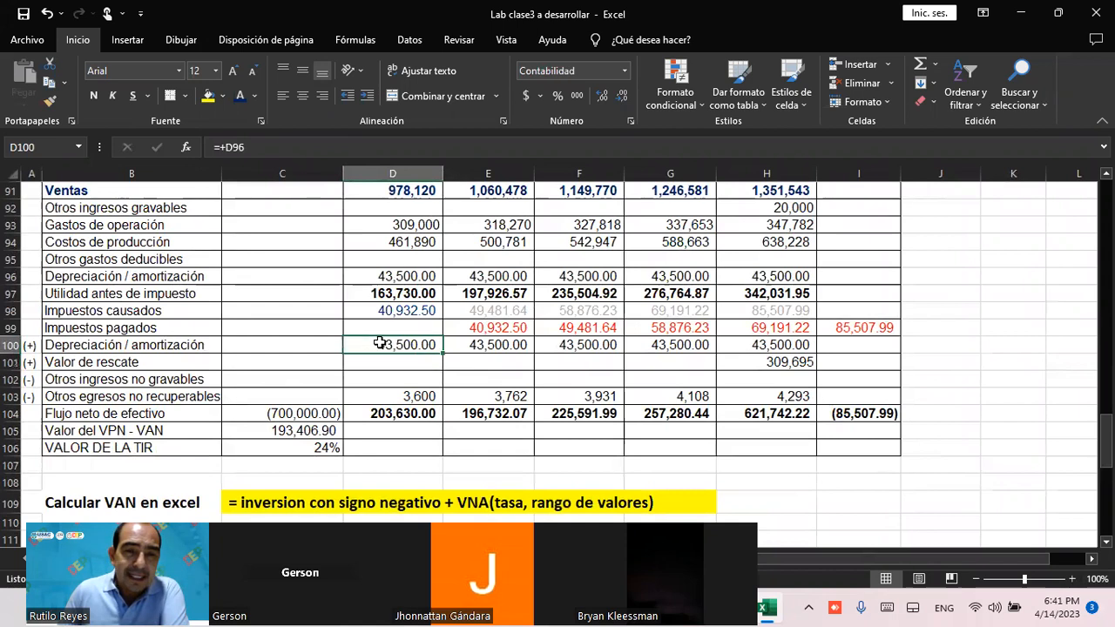
Clear the Año 1 Depreciación / amortización in D96, check the Impuestos causados in D98, and undo the deletion
{"action": "left_click", "coordinate": [394, 276]}
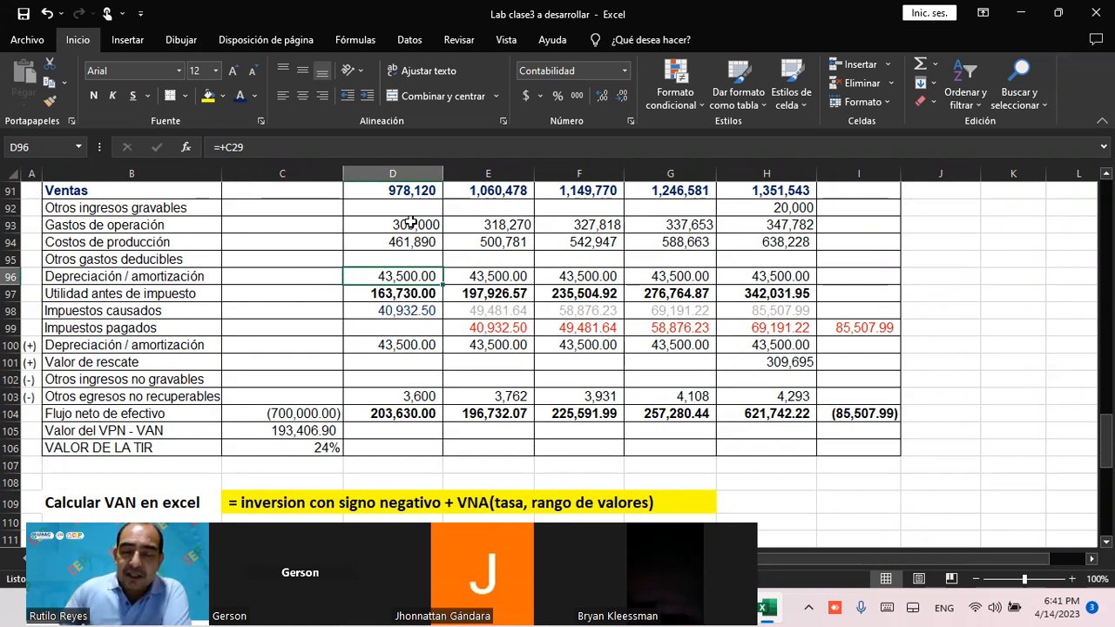
{"action": "key", "text": "Delete"}
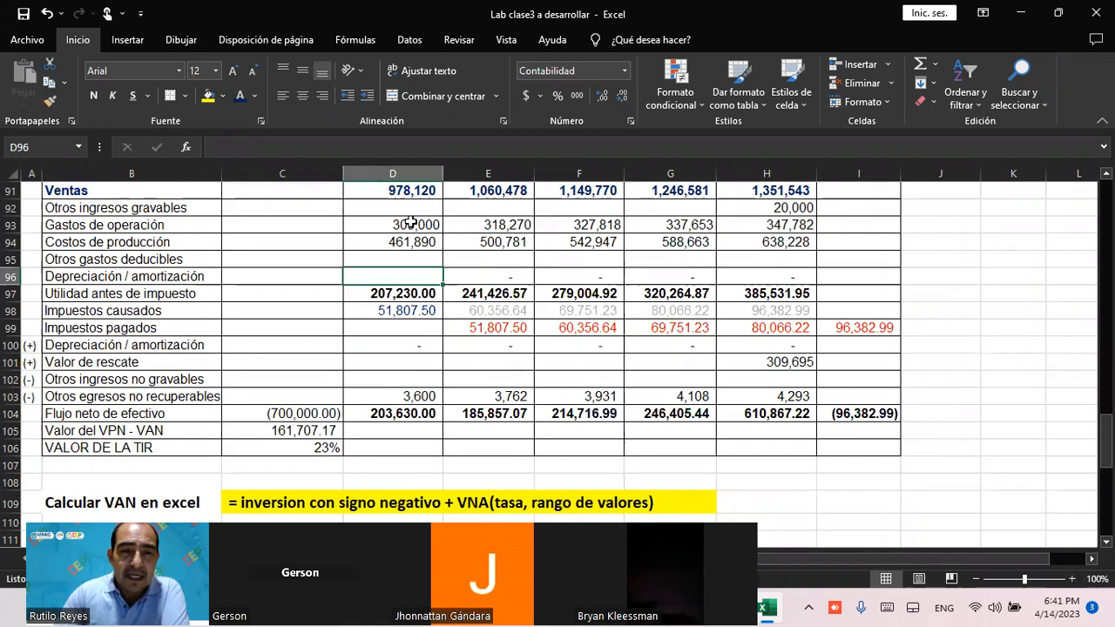
{"action": "left_click", "coordinate": [387, 309]}
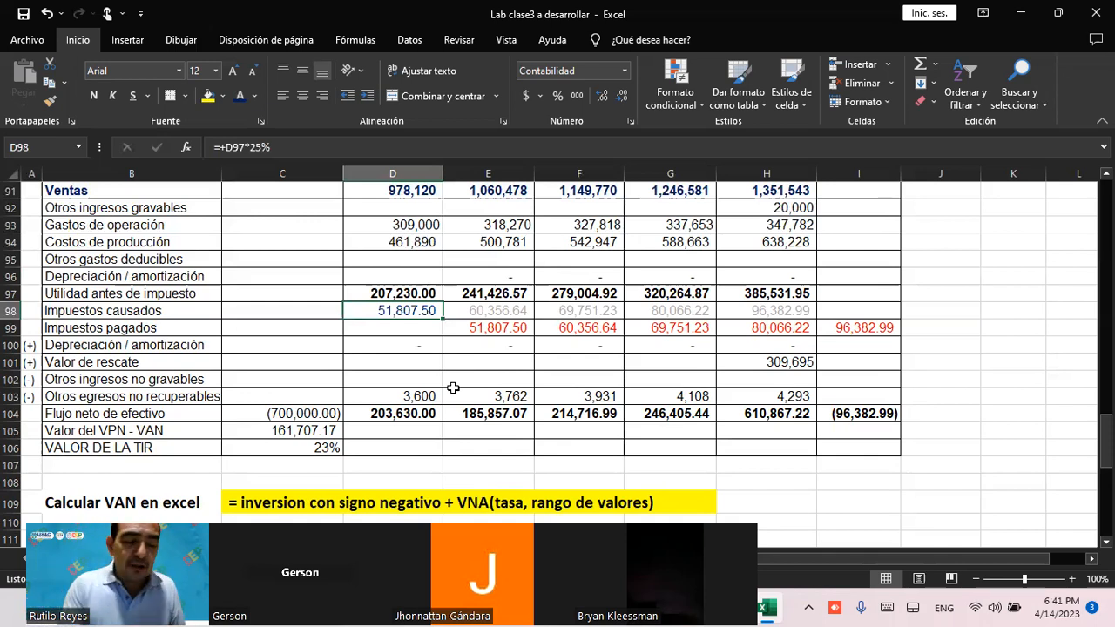
{"action": "key", "text": "ctrl+z"}
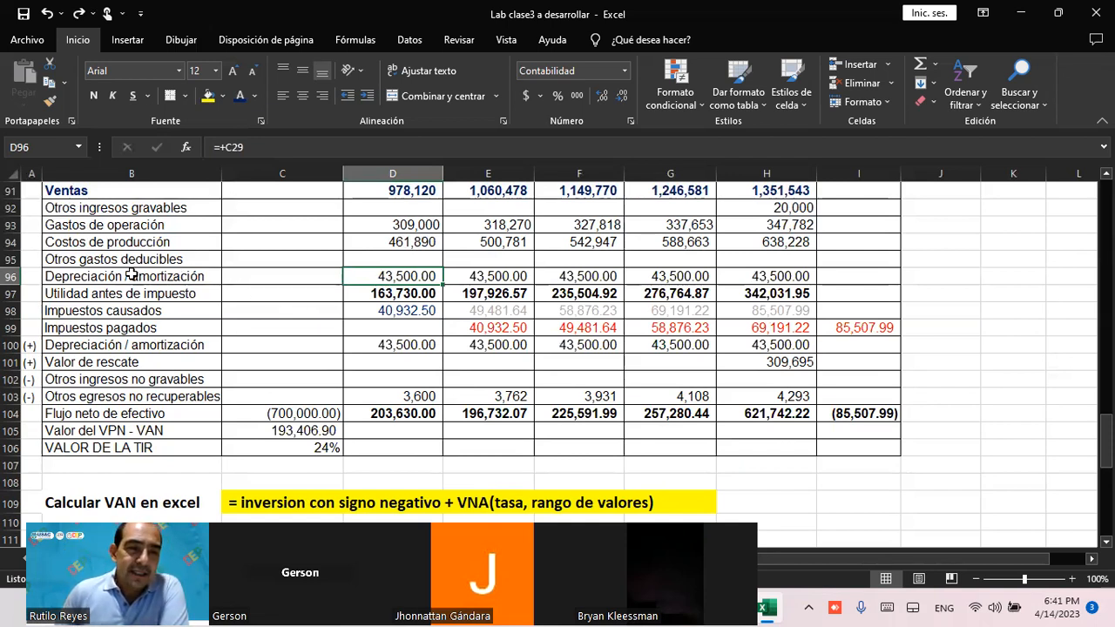
Review the Año 1 Utilidad antes de impuesto, Impuestos causados and added-back Depreciación / amortización in D97, D98 and D100
{"action": "left_click", "coordinate": [388, 297]}
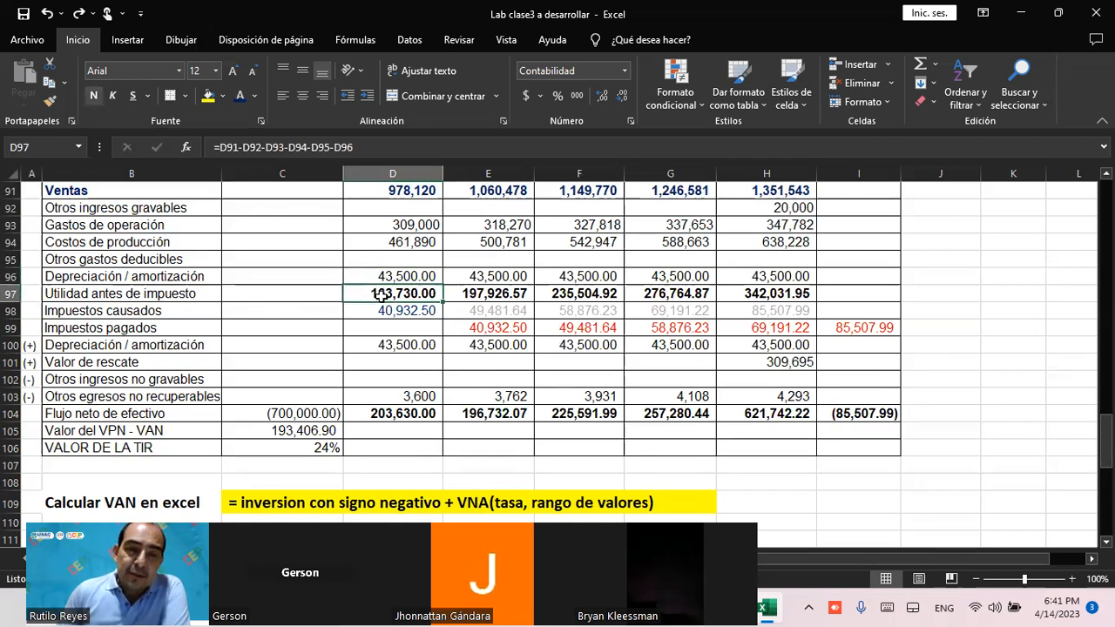
{"action": "left_click", "coordinate": [381, 311]}
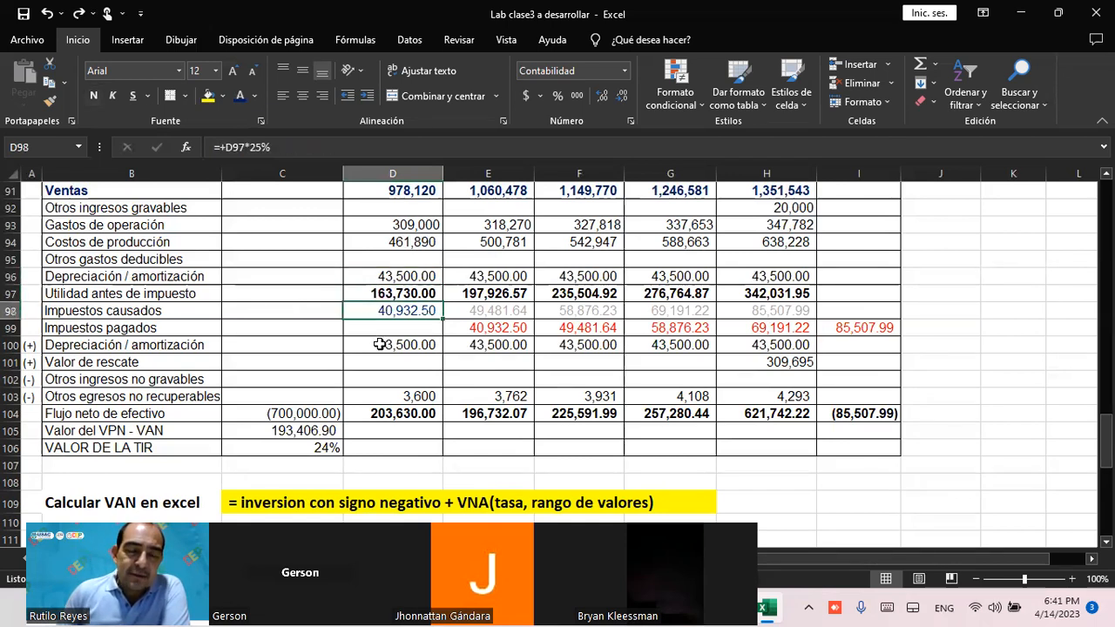
{"action": "left_click", "coordinate": [97, 346]}
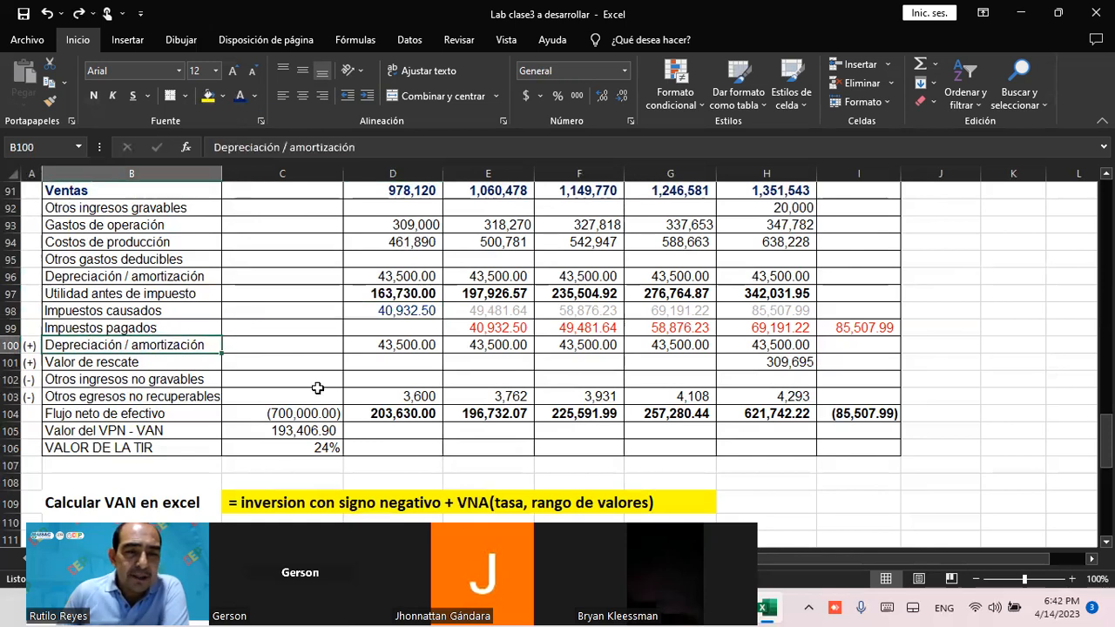
{"action": "left_click", "coordinate": [377, 345]}
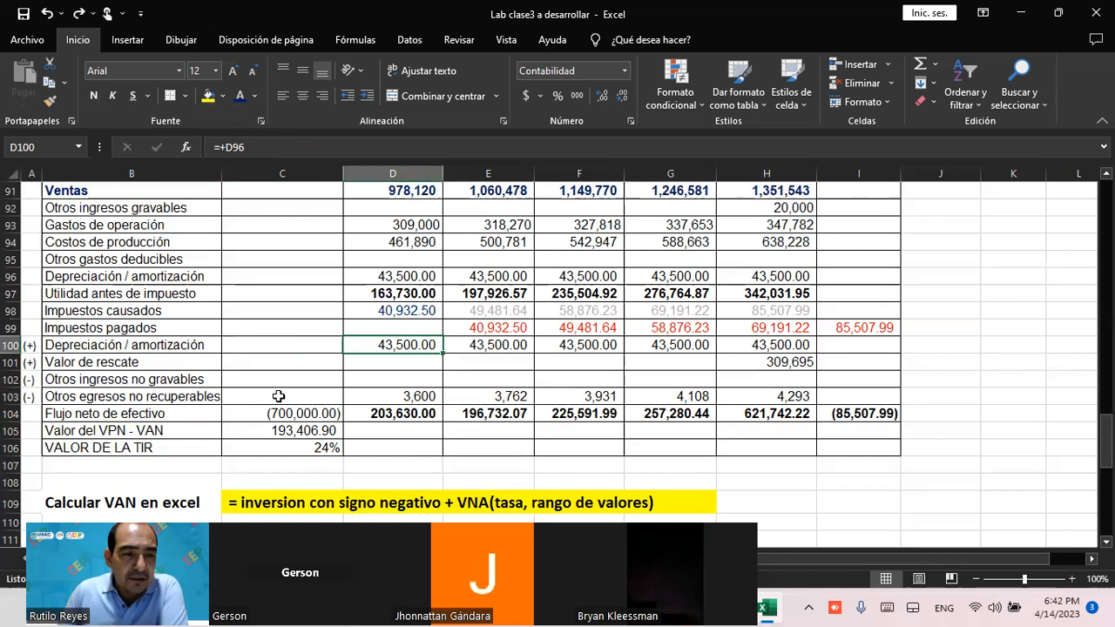
Trace the Año 1 Otros egresos no recuperables in D103 to its source cell E52 in the working capital investment table
{"action": "left_click", "coordinate": [76, 392]}
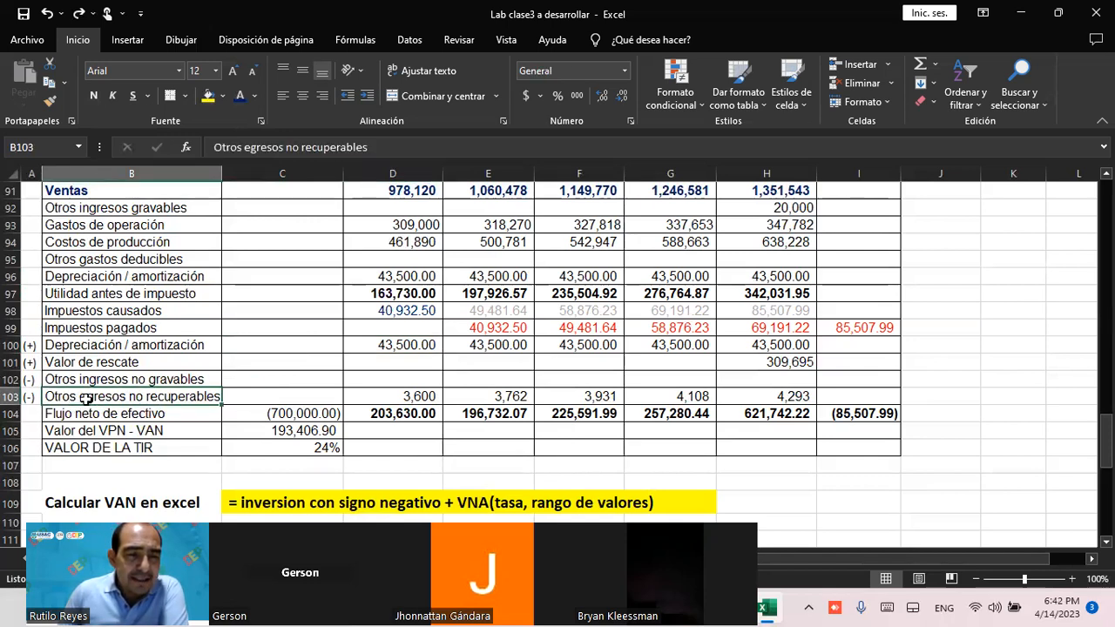
{"action": "left_click", "coordinate": [366, 397]}
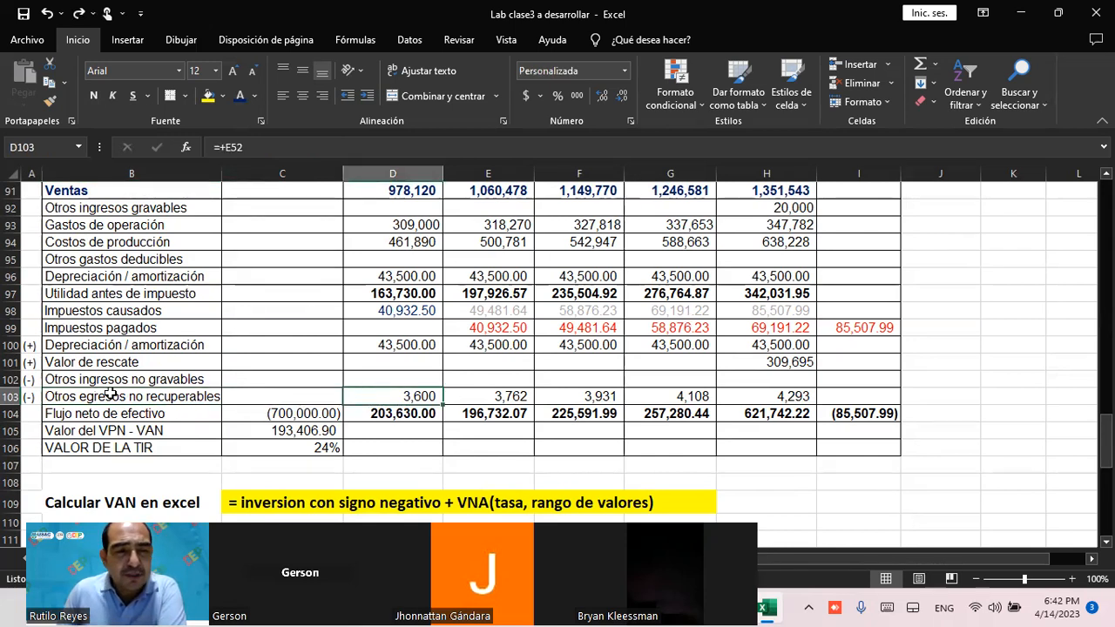
{"action": "left_click", "coordinate": [143, 396]}
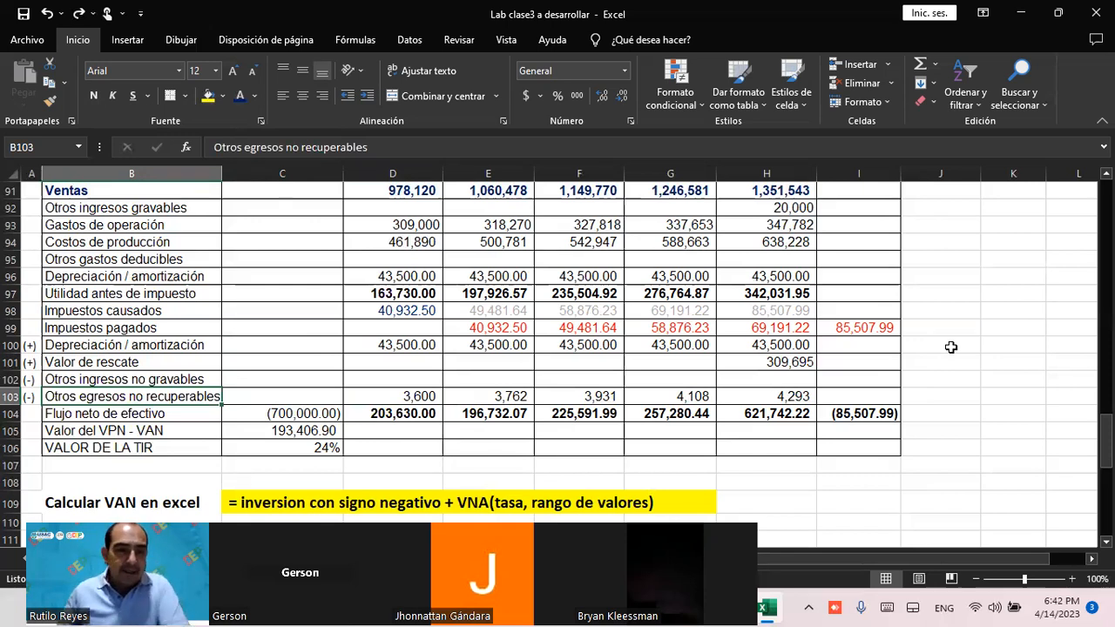
{"action": "left_click", "coordinate": [388, 395]}
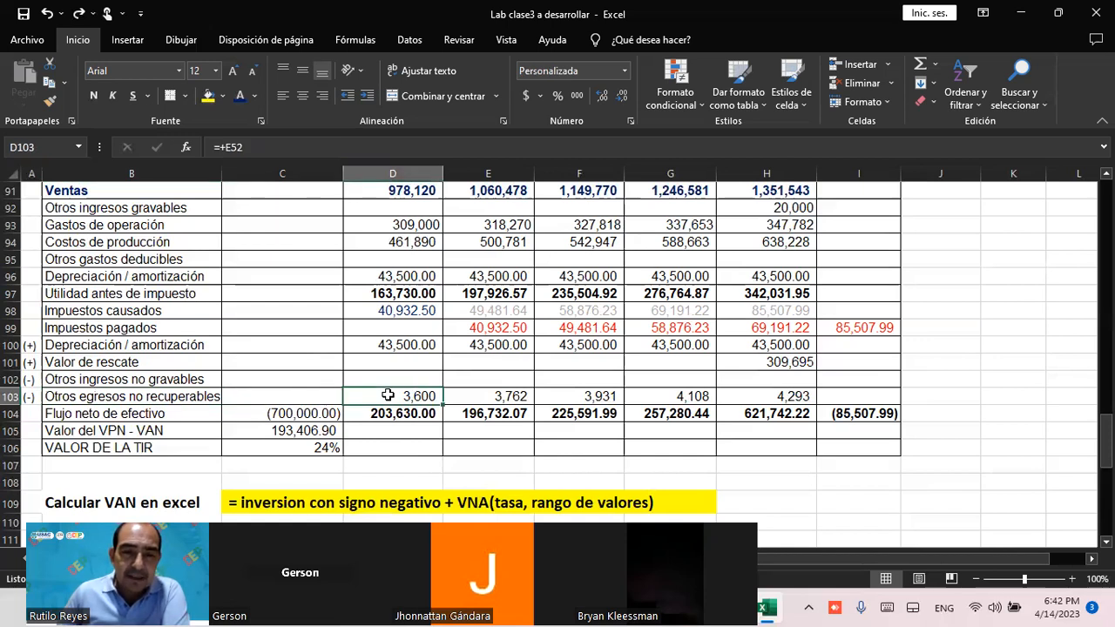
{"action": "double_click", "coordinate": [389, 395]}
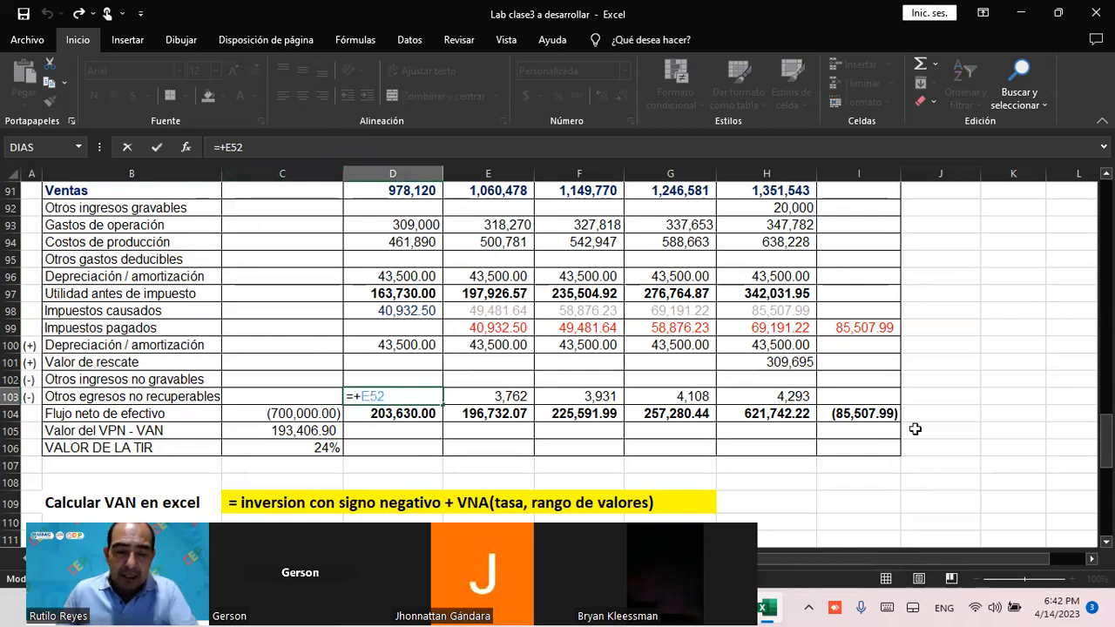
{"action": "key", "text": "Escape"}
{"action": "scroll", "coordinate": [326, 354], "scroll_direction": "up", "scroll_amount": 5}
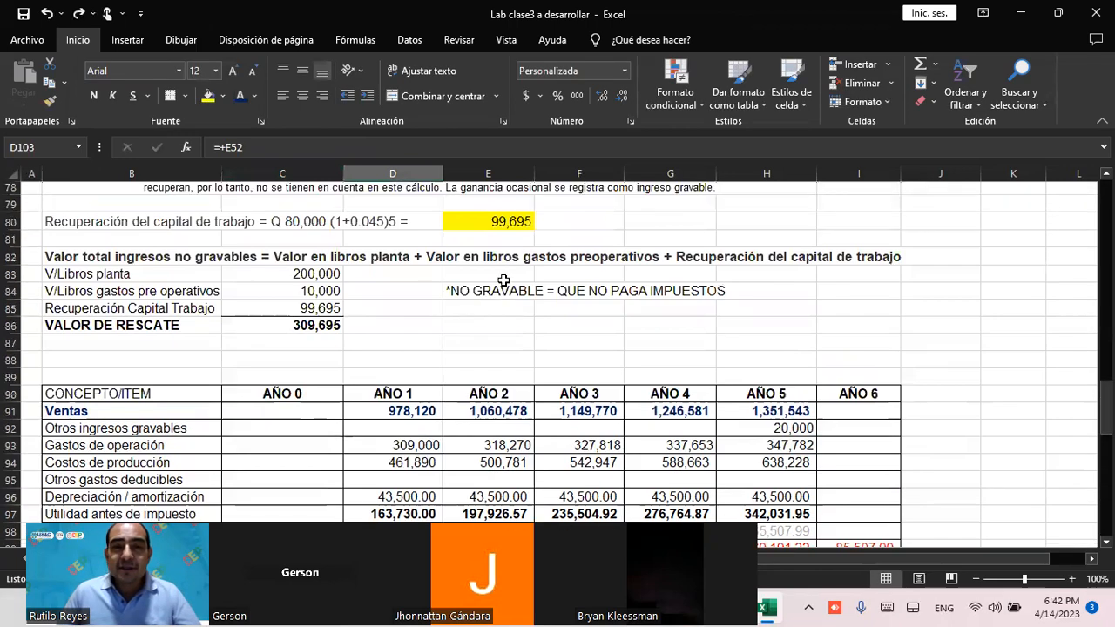
{"action": "scroll", "coordinate": [504, 280], "scroll_direction": "up", "scroll_amount": 12}
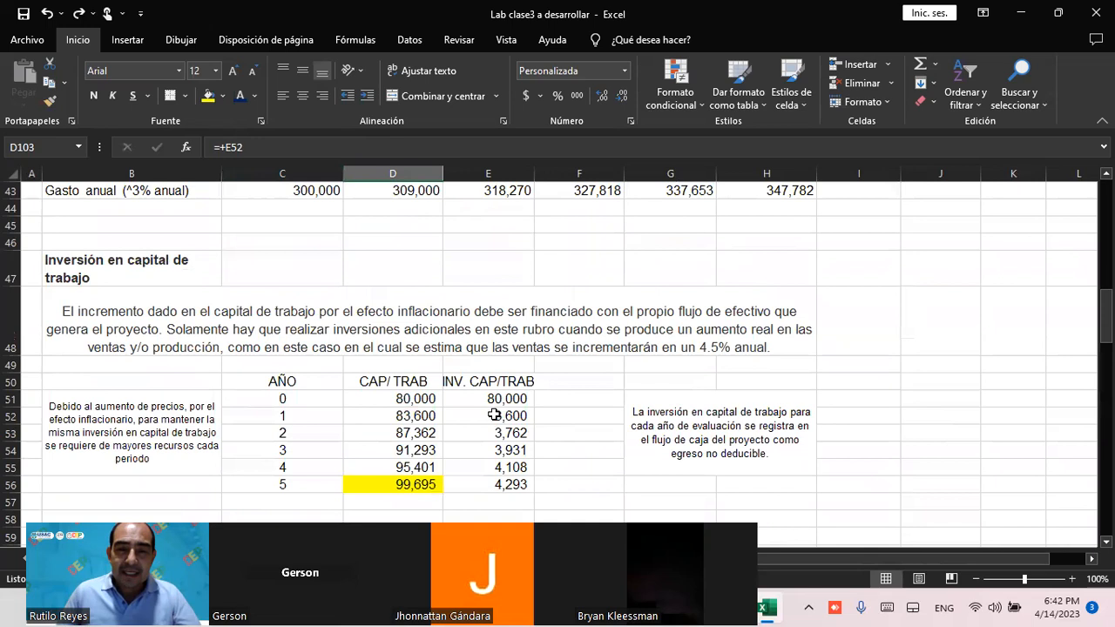
{"action": "left_click", "coordinate": [494, 415]}
Examine the yearly INV. CAP/TRAB amounts and formulas in E51:E56 of the working capital table
{"action": "scroll", "coordinate": [554, 408], "scroll_direction": "down", "scroll_amount": 1}
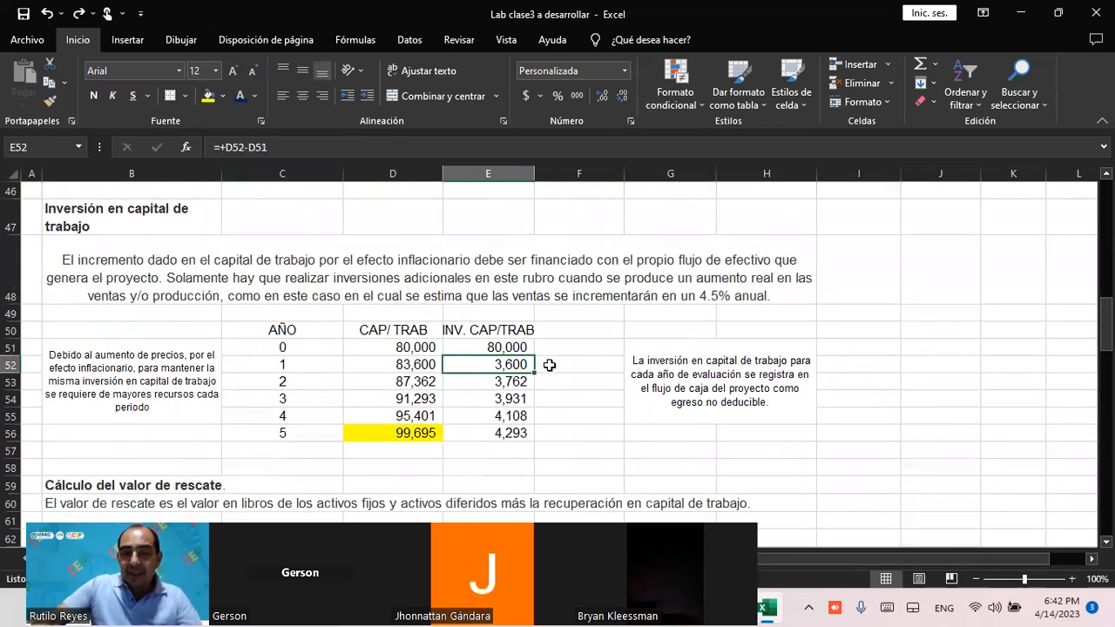
{"action": "left_click", "coordinate": [486, 384]}
{"action": "left_click", "coordinate": [488, 401]}
{"action": "left_click", "coordinate": [501, 417]}
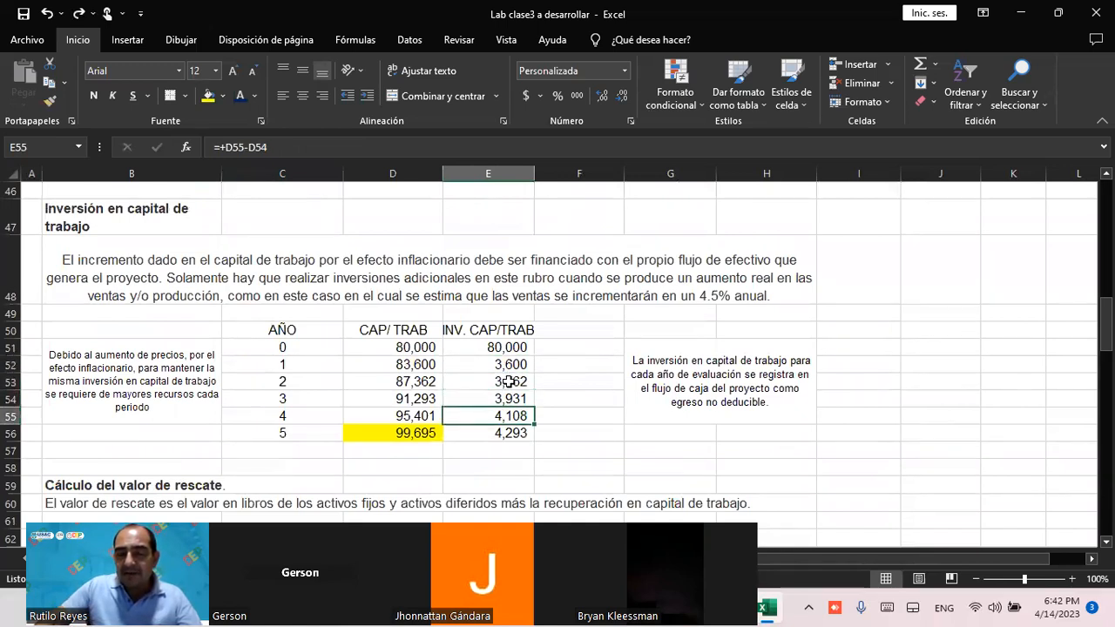
{"action": "left_click", "coordinate": [492, 349]}
{"action": "left_click_drag", "start_coordinate": [493, 349], "coordinate": [506, 435]}
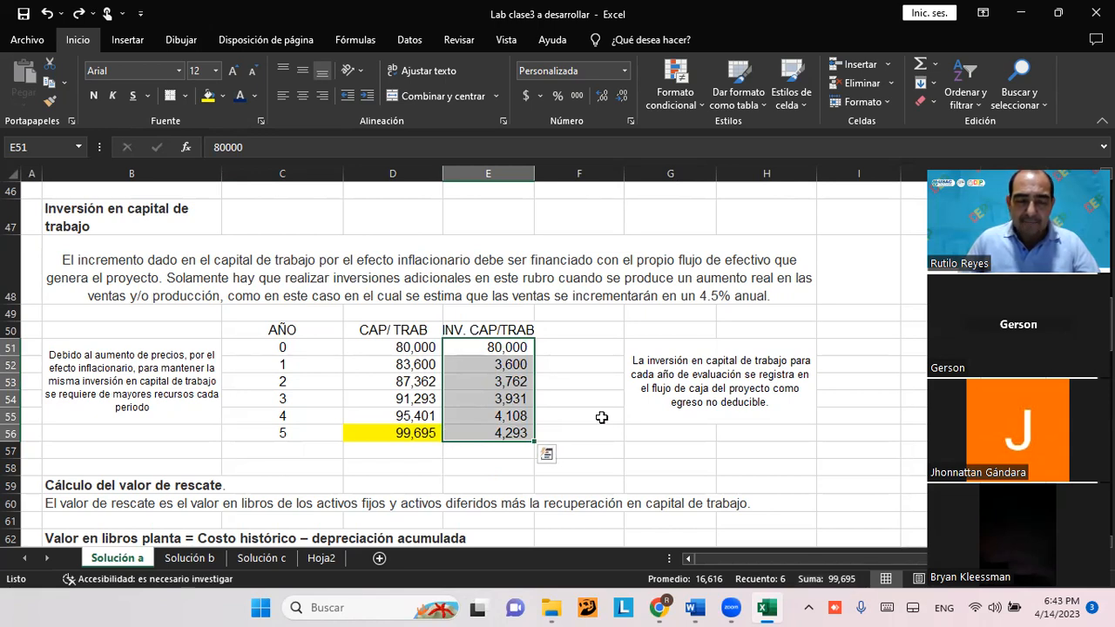
{"action": "left_click", "coordinate": [567, 414]}
{"action": "left_click", "coordinate": [497, 364]}
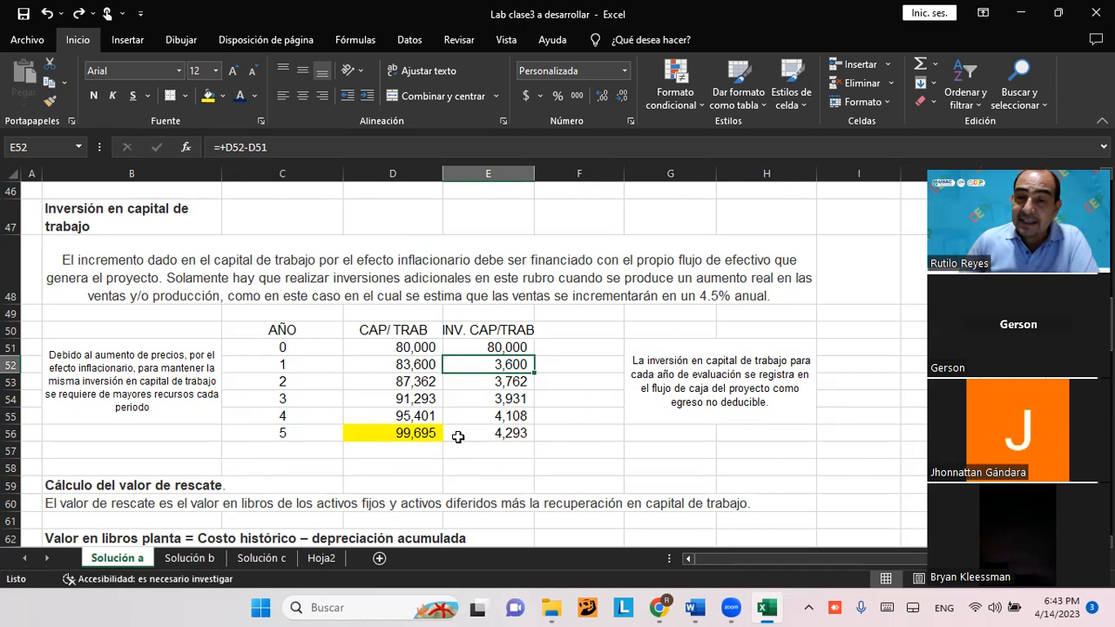
Return to the cash flow table and review the Otros egresos no recuperables row and its Año 1 link in D103
{"action": "scroll", "coordinate": [437, 455], "scroll_direction": "down", "scroll_amount": 10}
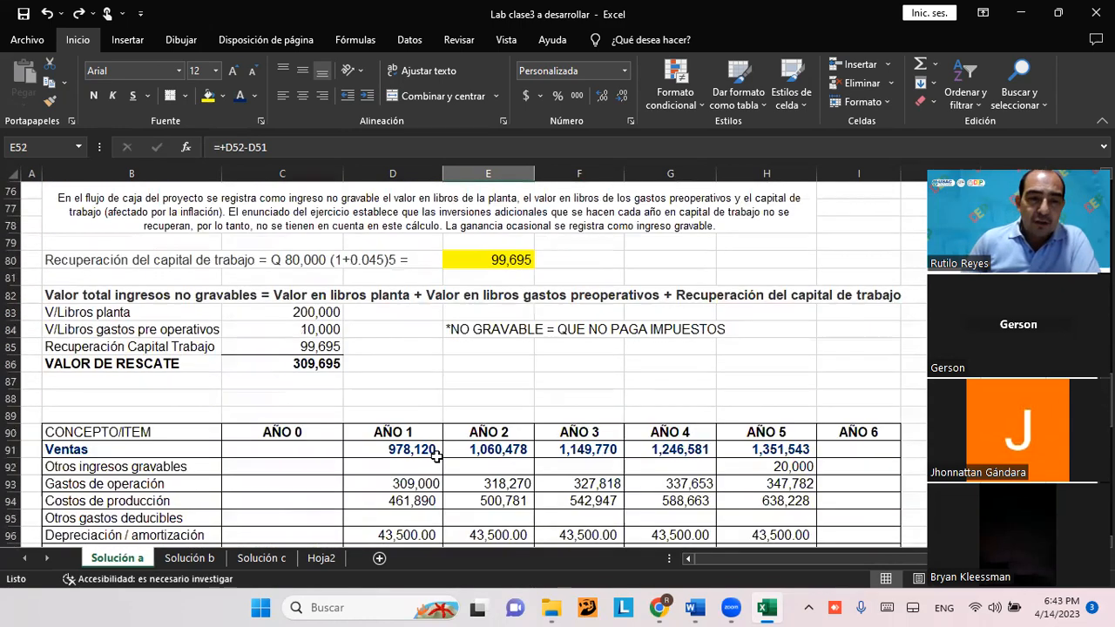
{"action": "scroll", "coordinate": [436, 456], "scroll_direction": "down", "scroll_amount": 3}
{"action": "left_click", "coordinate": [405, 500]}
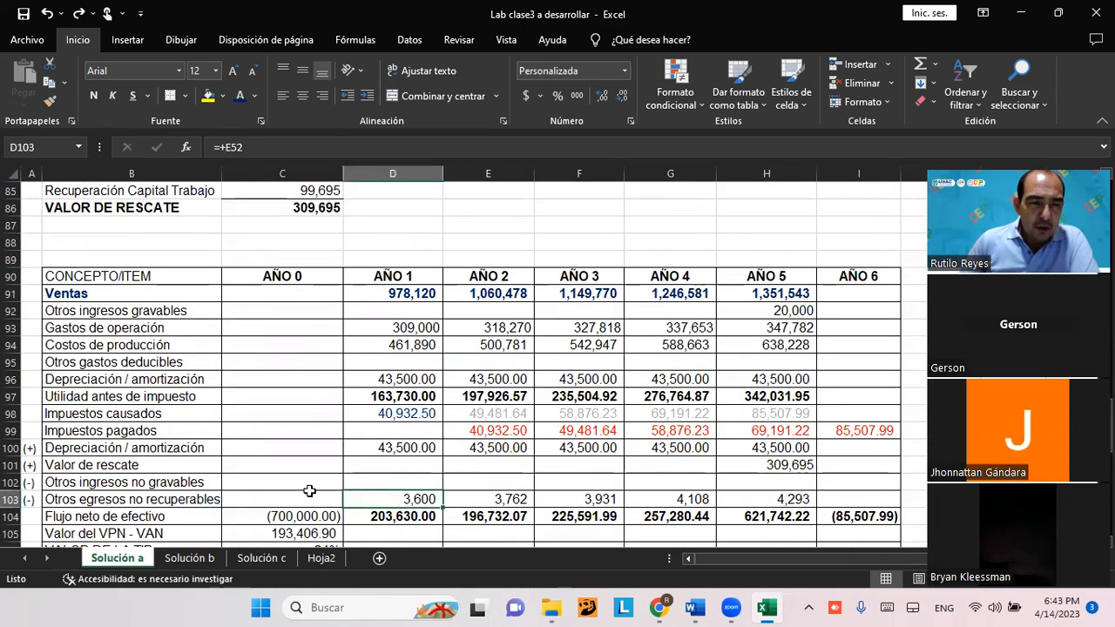
{"action": "left_click", "coordinate": [102, 498]}
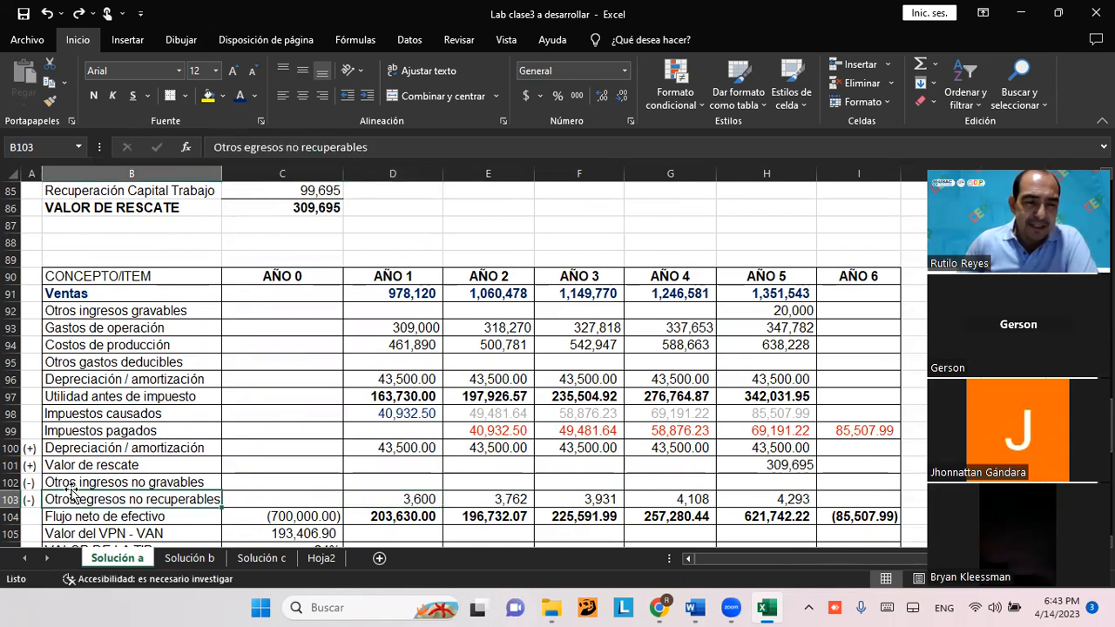
{"action": "left_click", "coordinate": [386, 499]}
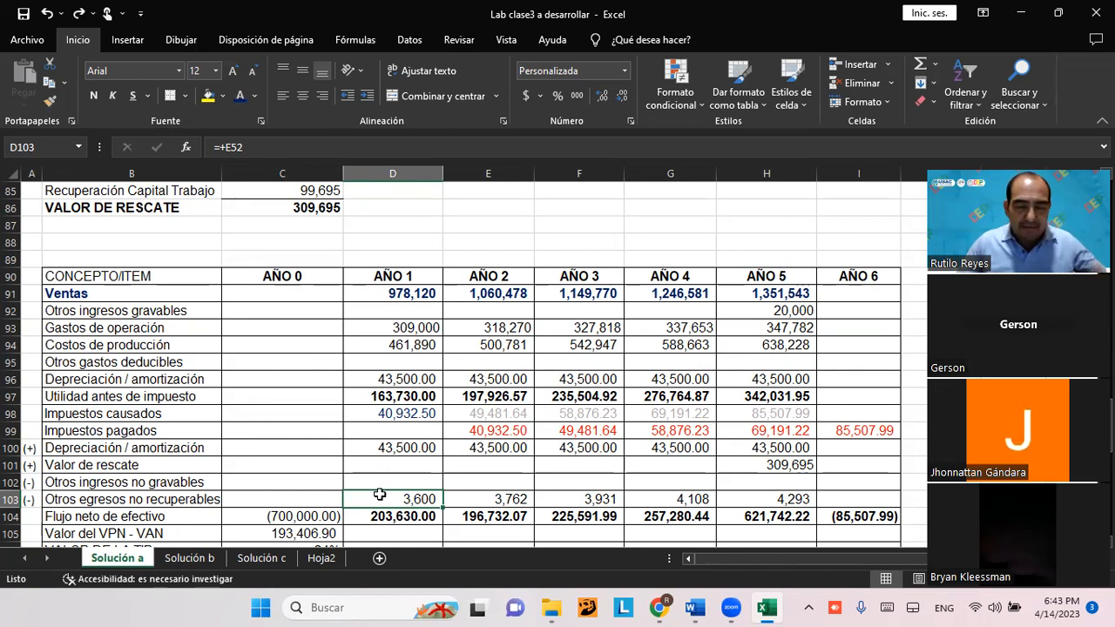
{"action": "scroll", "coordinate": [380, 497], "scroll_direction": "down", "scroll_amount": 1}
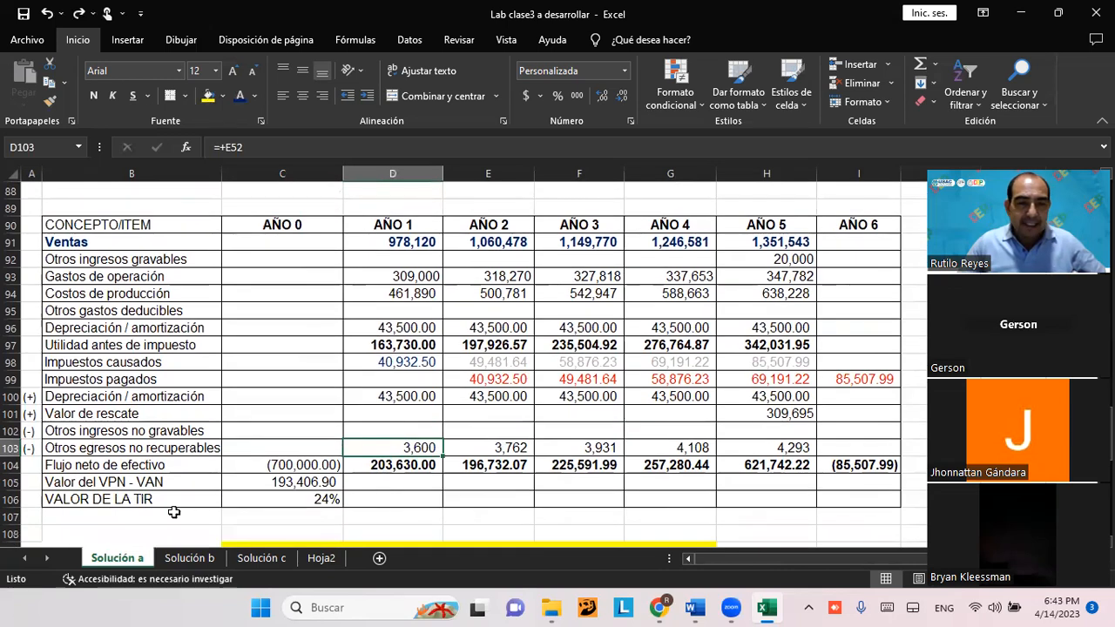
Inspect the Flujo neto de efectivo formulas for Año 0 in C104 and Año 1 in D104, including the cells D104 references
{"action": "left_click", "coordinate": [87, 466]}
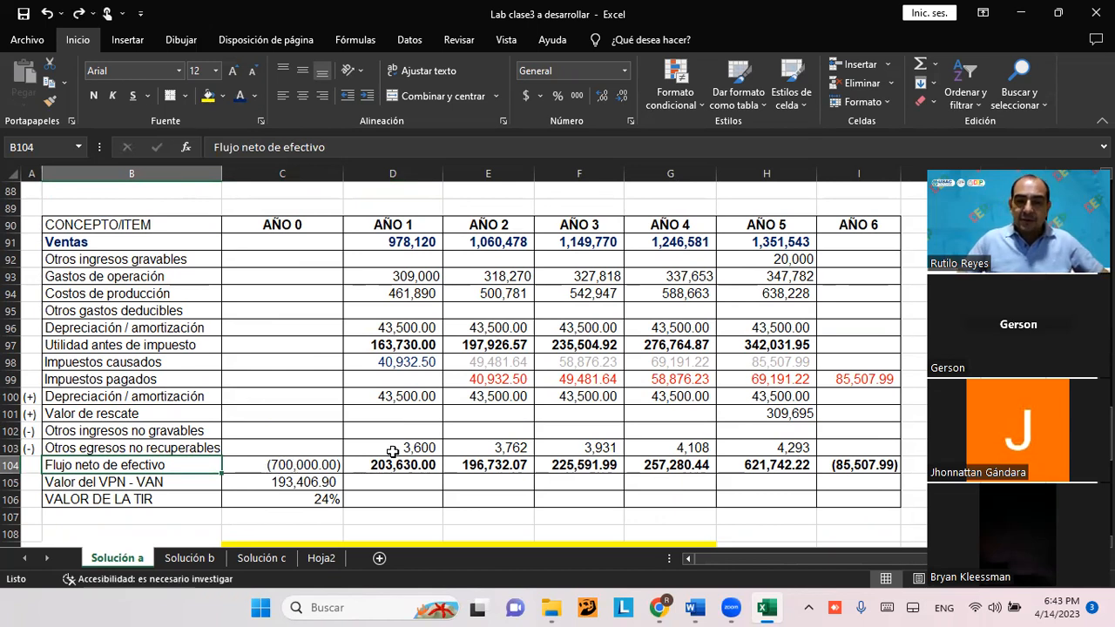
{"action": "left_click", "coordinate": [278, 466]}
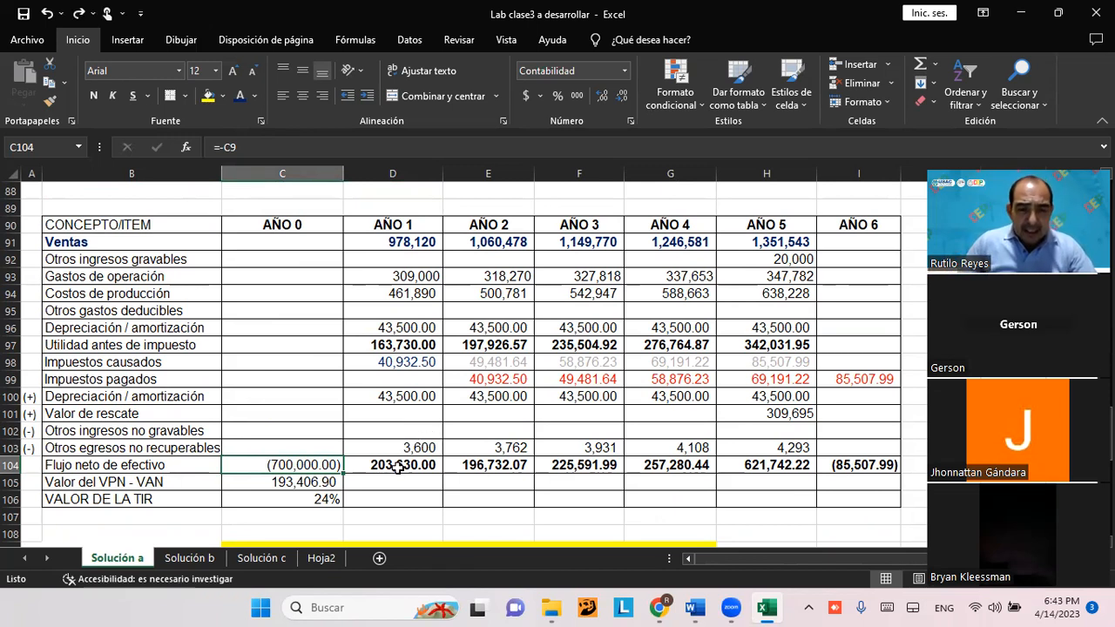
{"action": "left_click", "coordinate": [400, 469]}
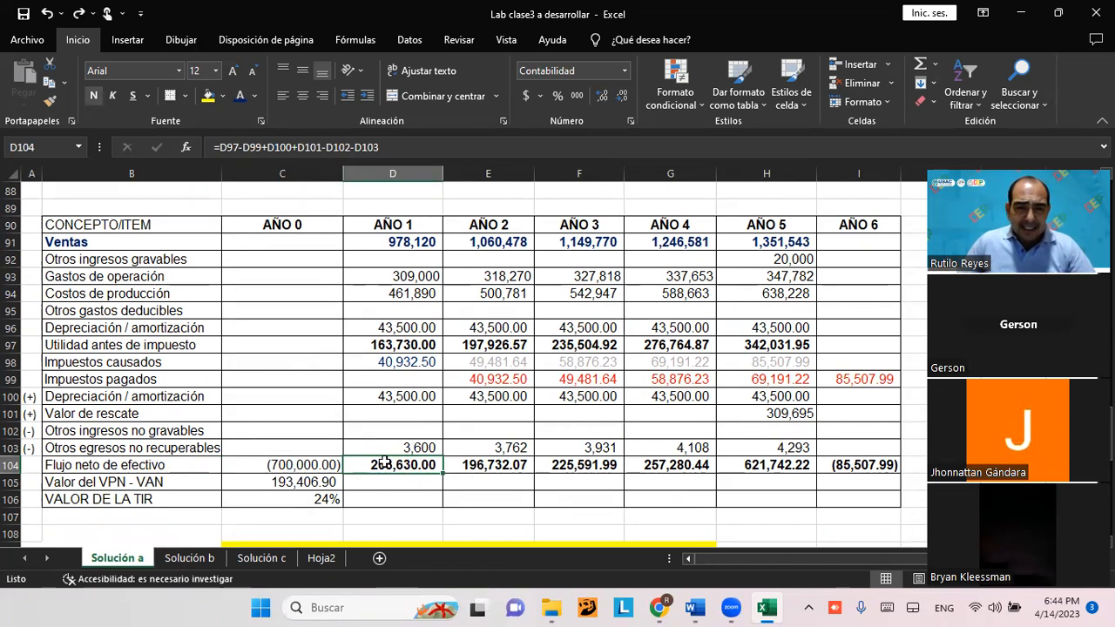
{"action": "double_click", "coordinate": [386, 464]}
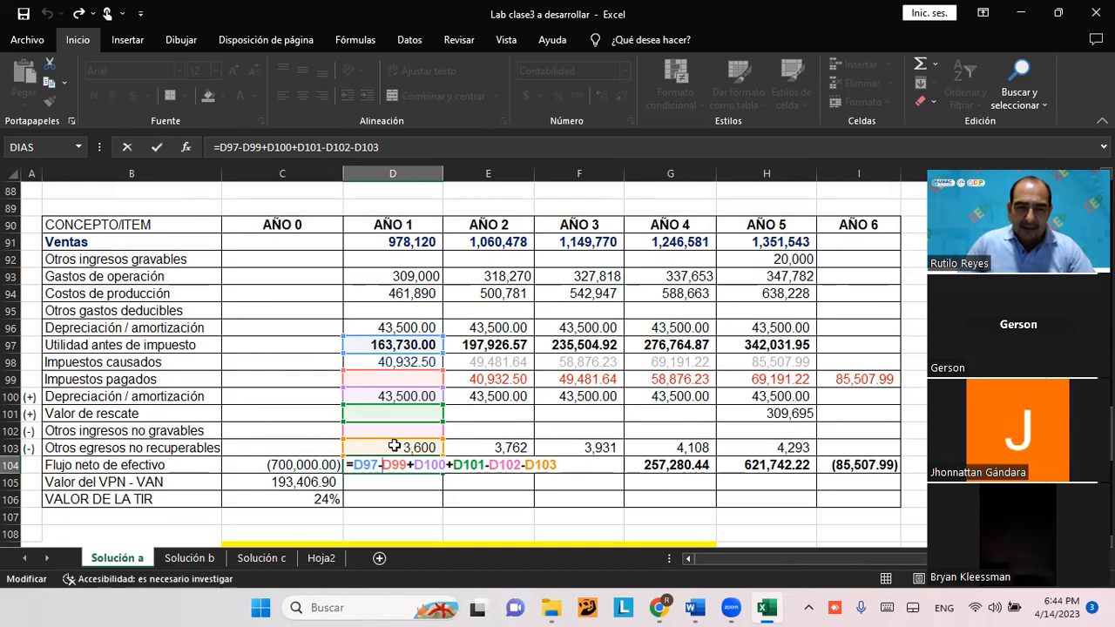
{"action": "key", "text": "ctrl+Return"}
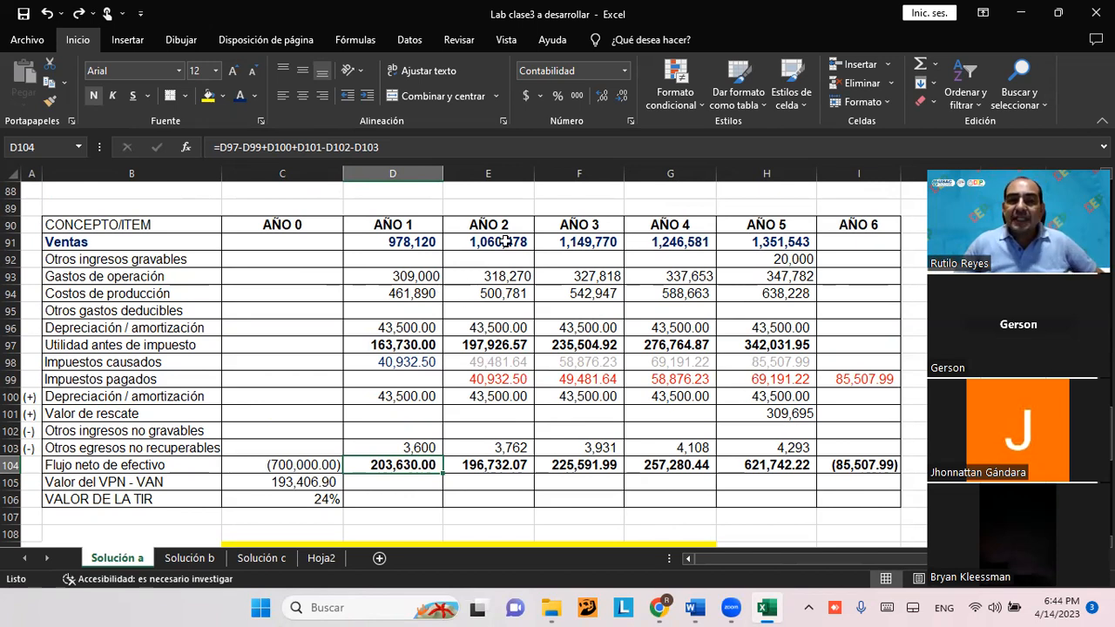
Inspect the Año 2 Utilidad antes de impuesto and Impuestos causados formulas and how the taxes carry to Impuestos pagados in E99 and F99
{"action": "left_click", "coordinate": [501, 345]}
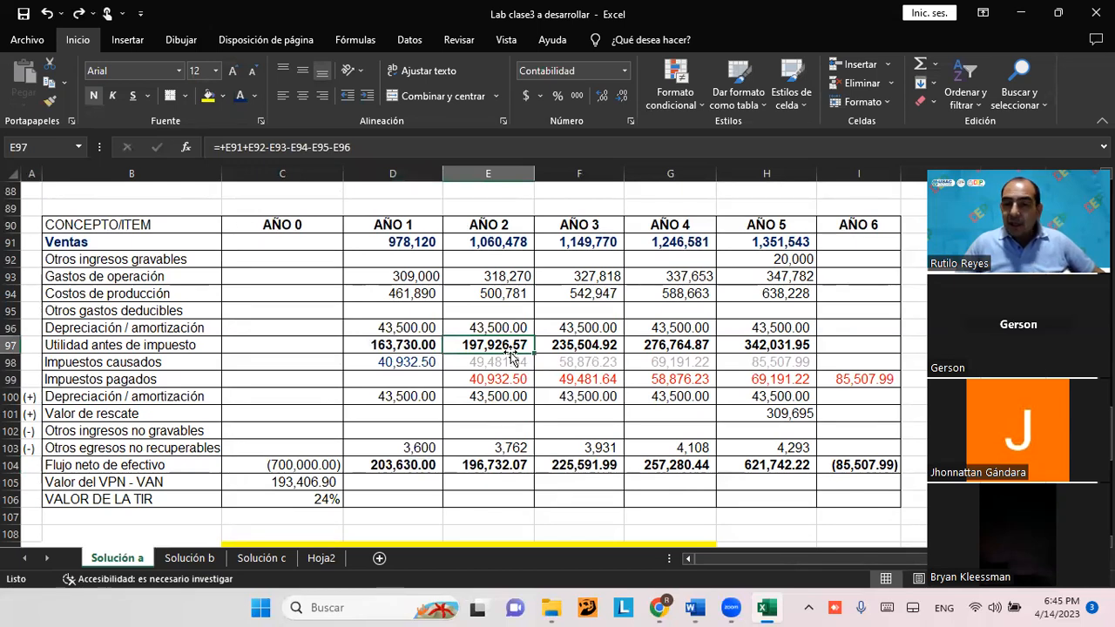
{"action": "left_click", "coordinate": [481, 362]}
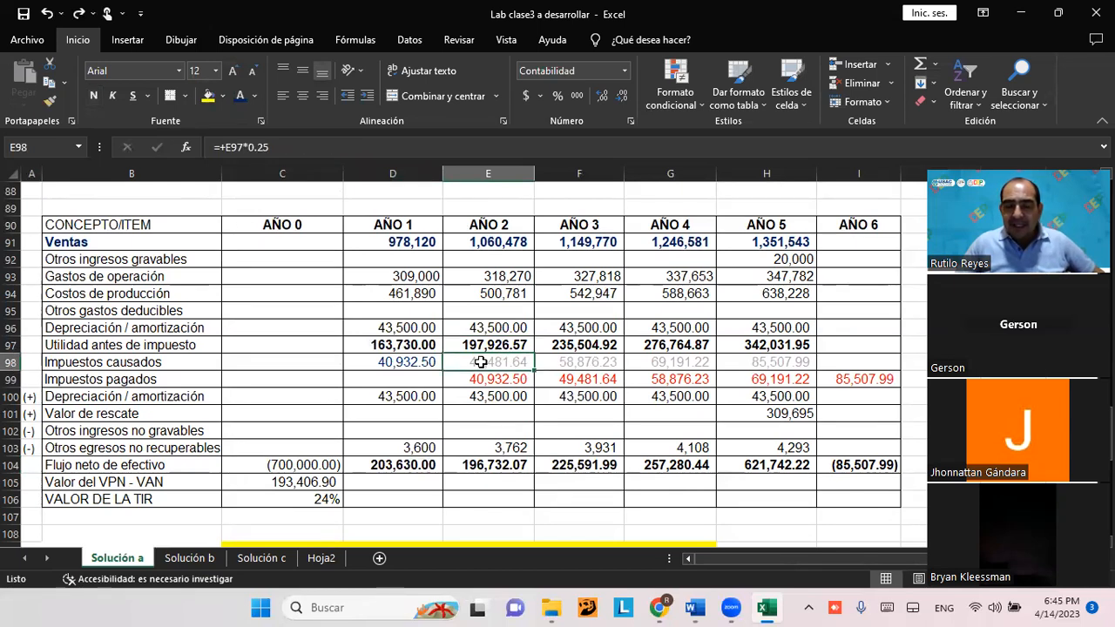
{"action": "left_click", "coordinate": [586, 379]}
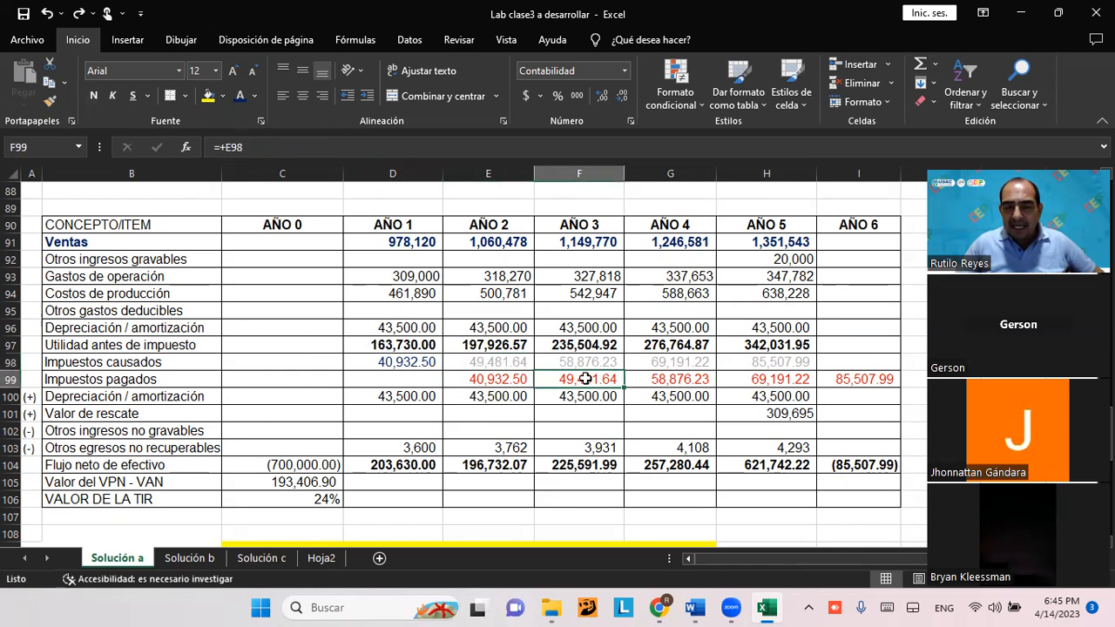
{"action": "left_click", "coordinate": [496, 381]}
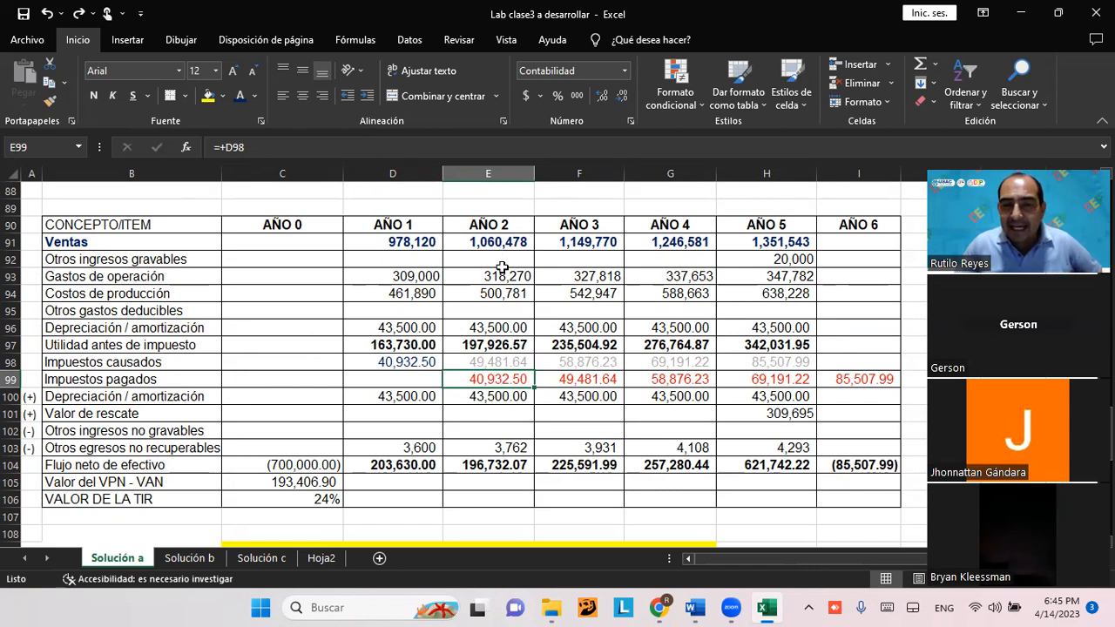
Review the Año 2 depreciation and Otros egresos links in E100 and E103, and the cells referenced by the Flujo neto formula in E104
{"action": "left_click", "coordinate": [473, 397]}
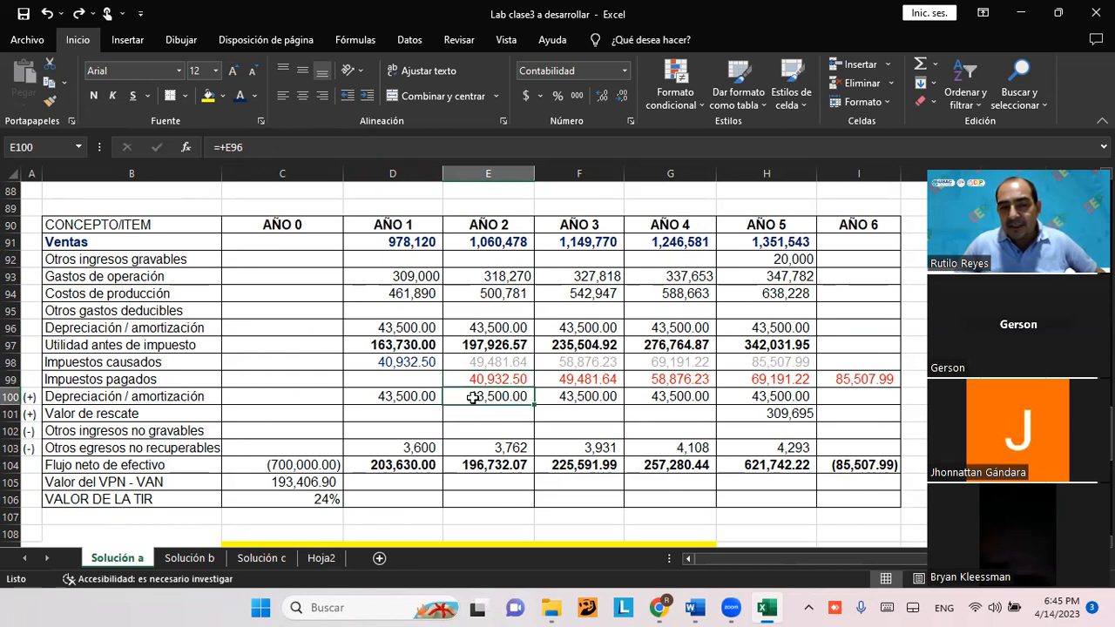
{"action": "left_click", "coordinate": [497, 447]}
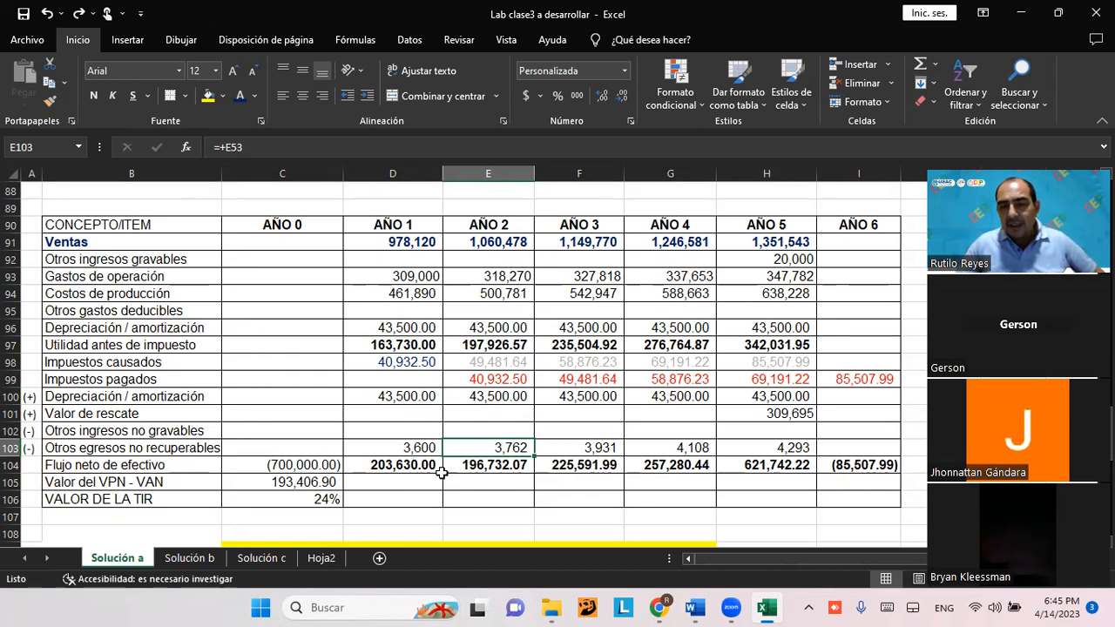
{"action": "left_click", "coordinate": [474, 466]}
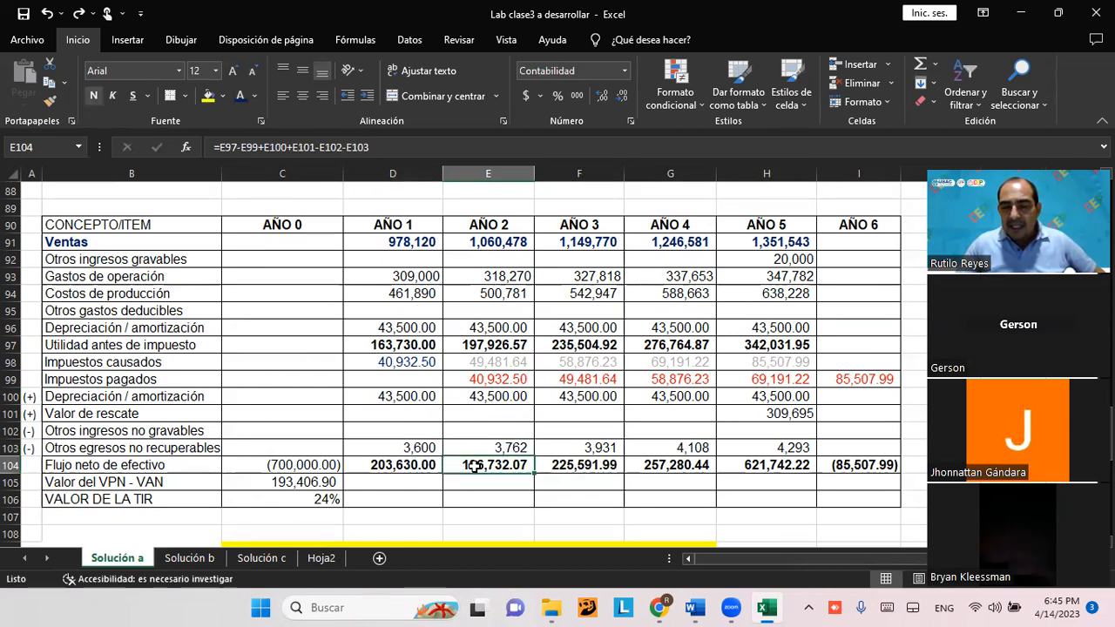
{"action": "key", "text": "Up"}
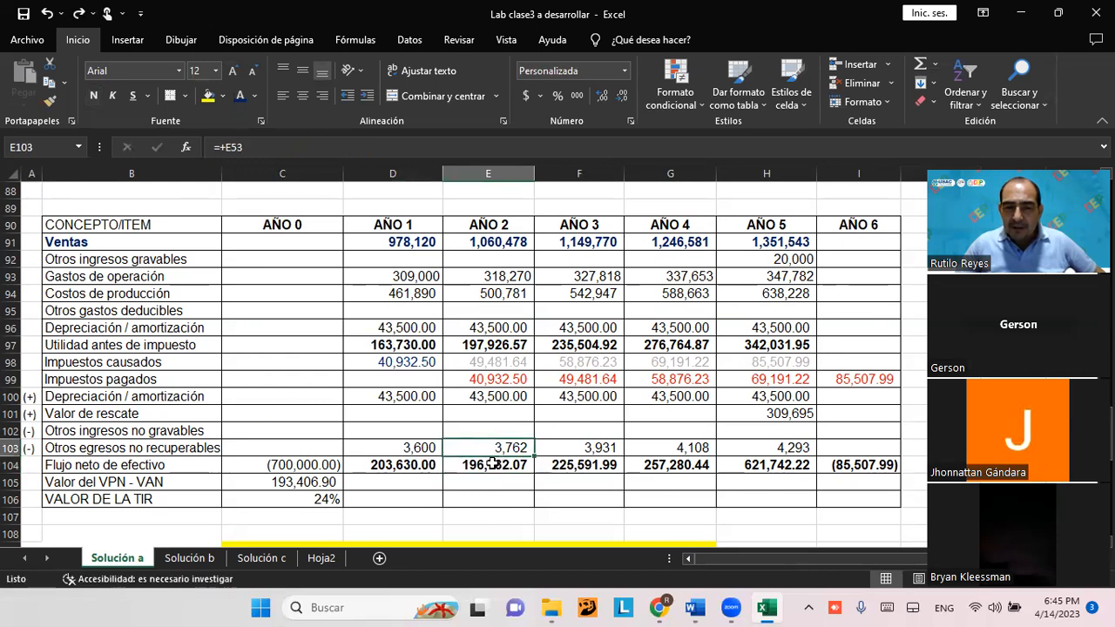
{"action": "double_click", "coordinate": [498, 464]}
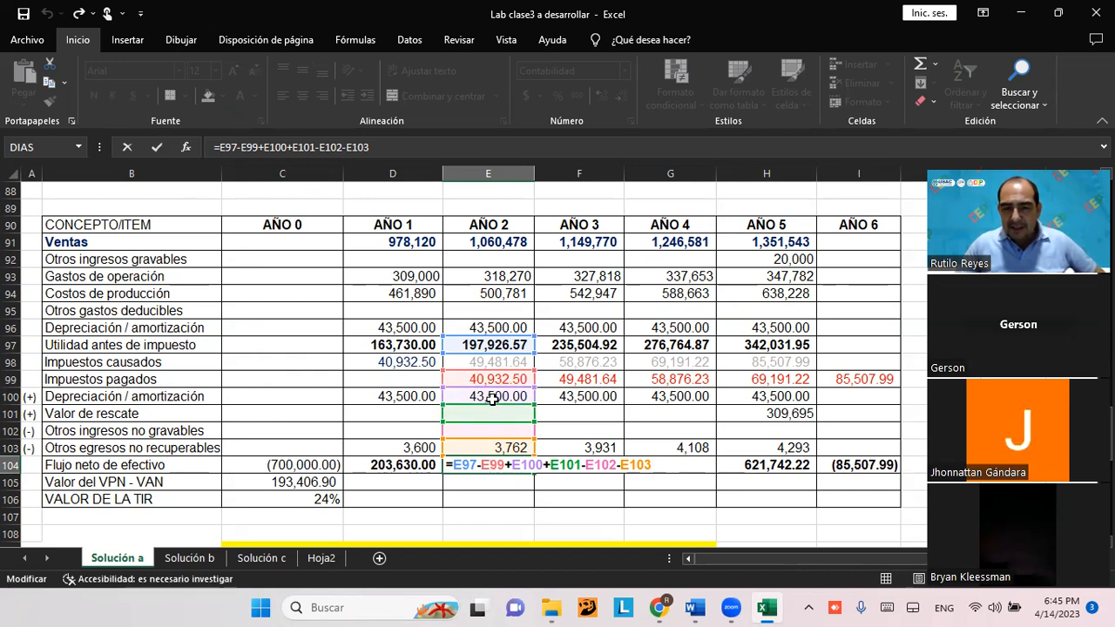
{"action": "left_click", "coordinate": [505, 499]}
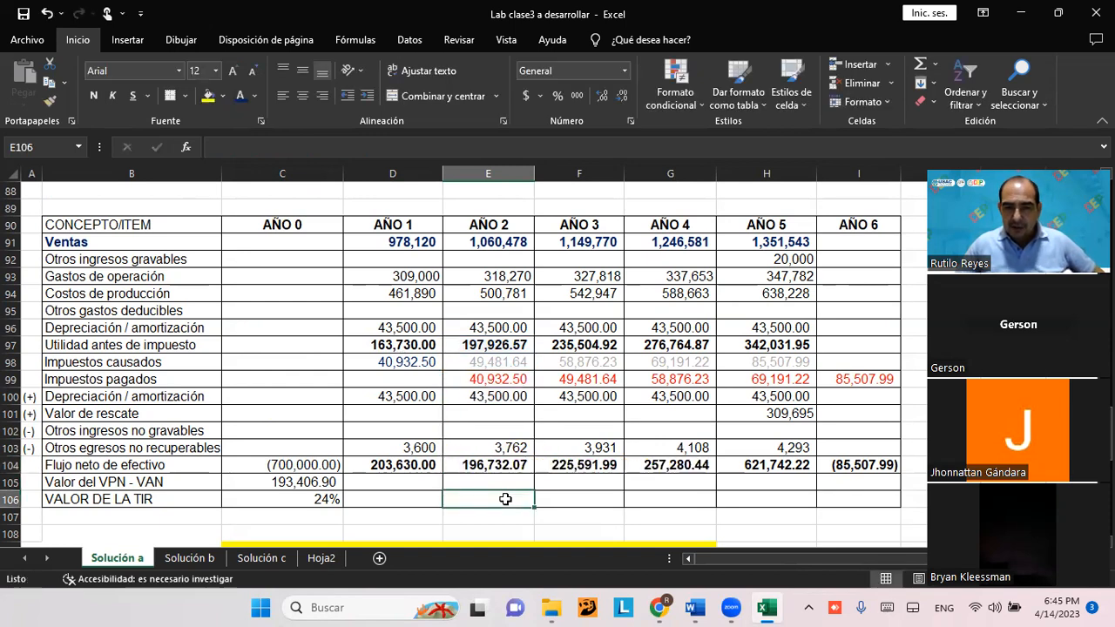
{"action": "left_click", "coordinate": [478, 468]}
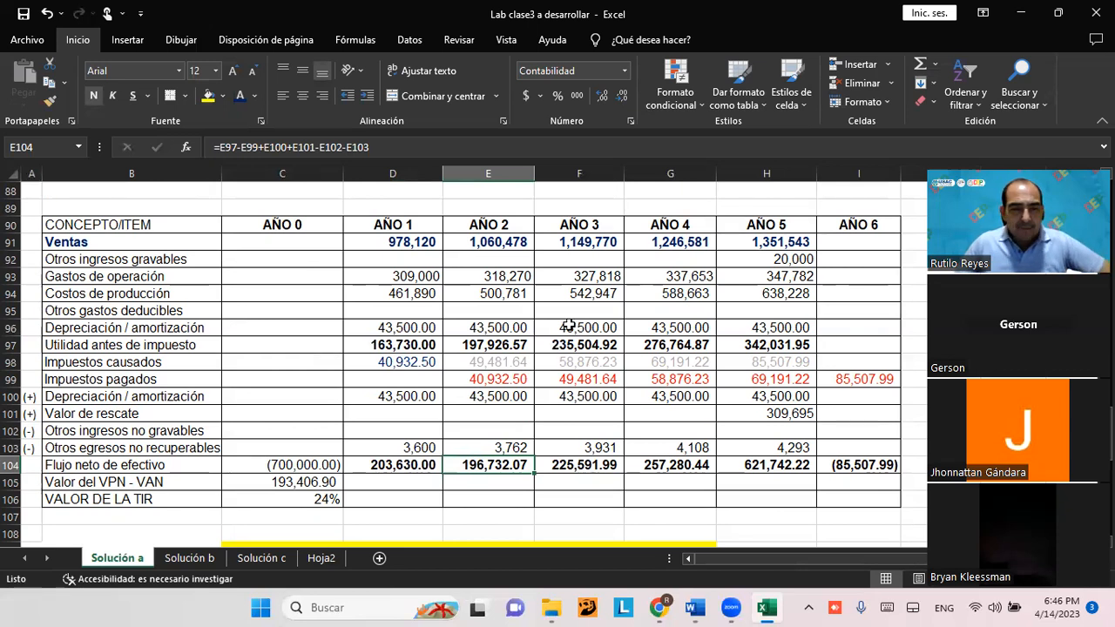
Inspect the Año 3 inputs in F97, F100 and F103 and the cells referenced by the Flujo neto de efectivo formula in F104
{"action": "left_click", "coordinate": [591, 346]}
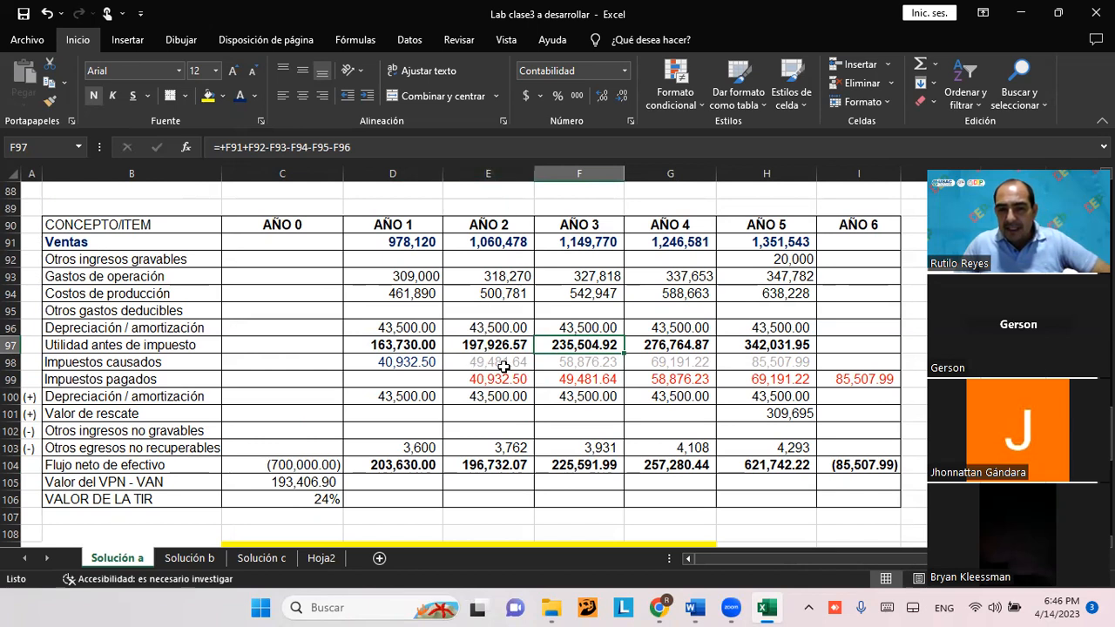
{"action": "left_click", "coordinate": [583, 396]}
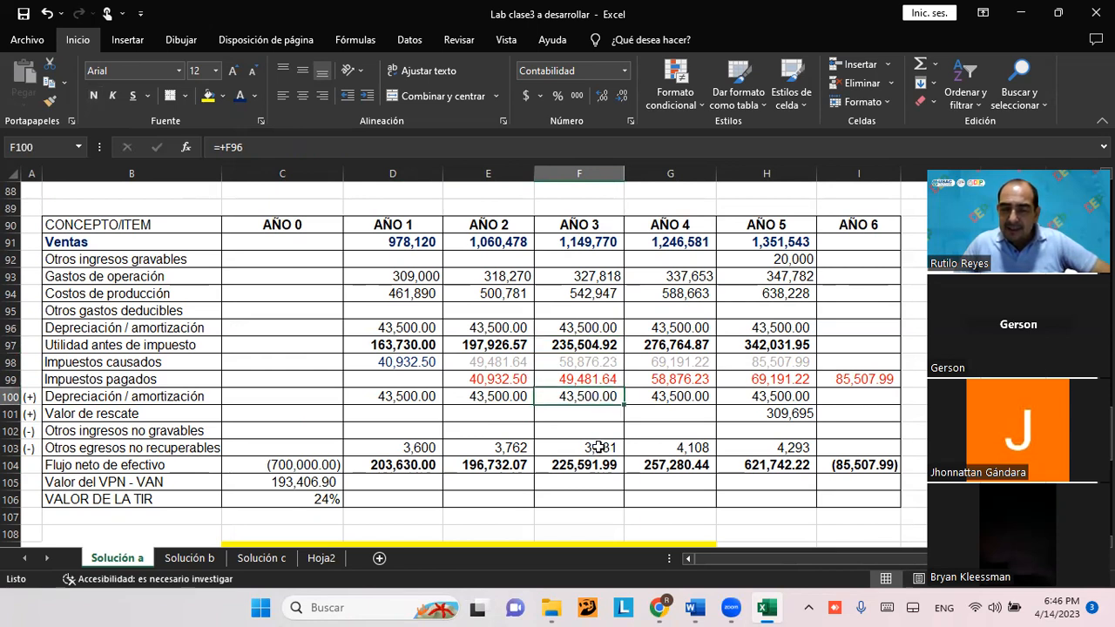
{"action": "left_click", "coordinate": [599, 447]}
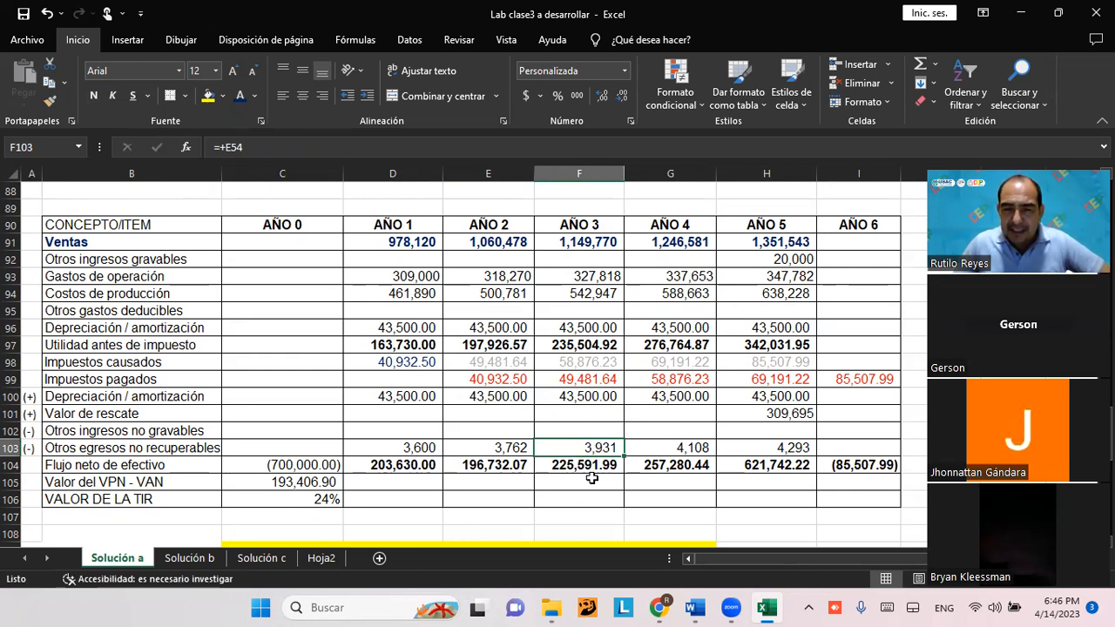
{"action": "left_click", "coordinate": [560, 466]}
{"action": "double_click", "coordinate": [560, 466]}
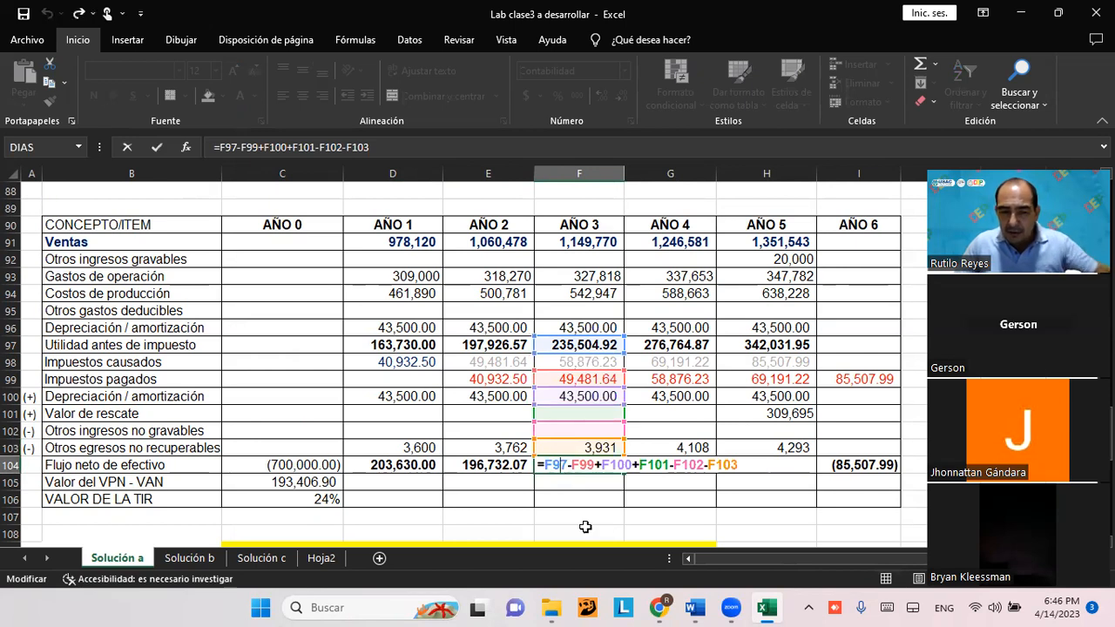
{"action": "key", "text": "Escape"}
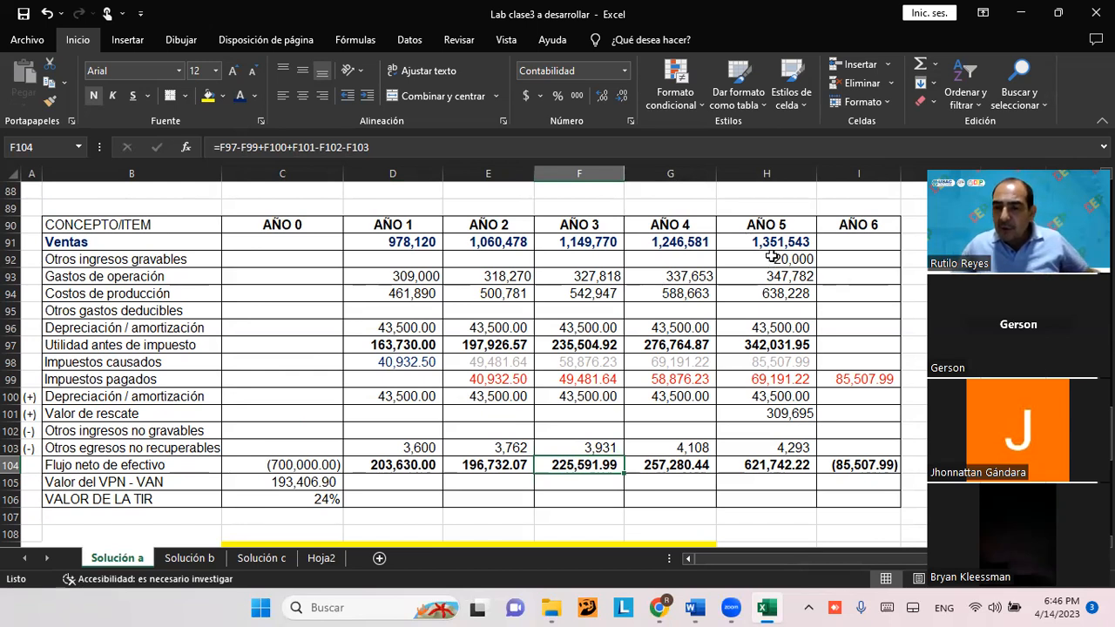
Examine the Año 5 profit, taxes, depreciation and Valor de rescate formulas in column H, including the Año 6 tax payment in I99
{"action": "left_click", "coordinate": [764, 346]}
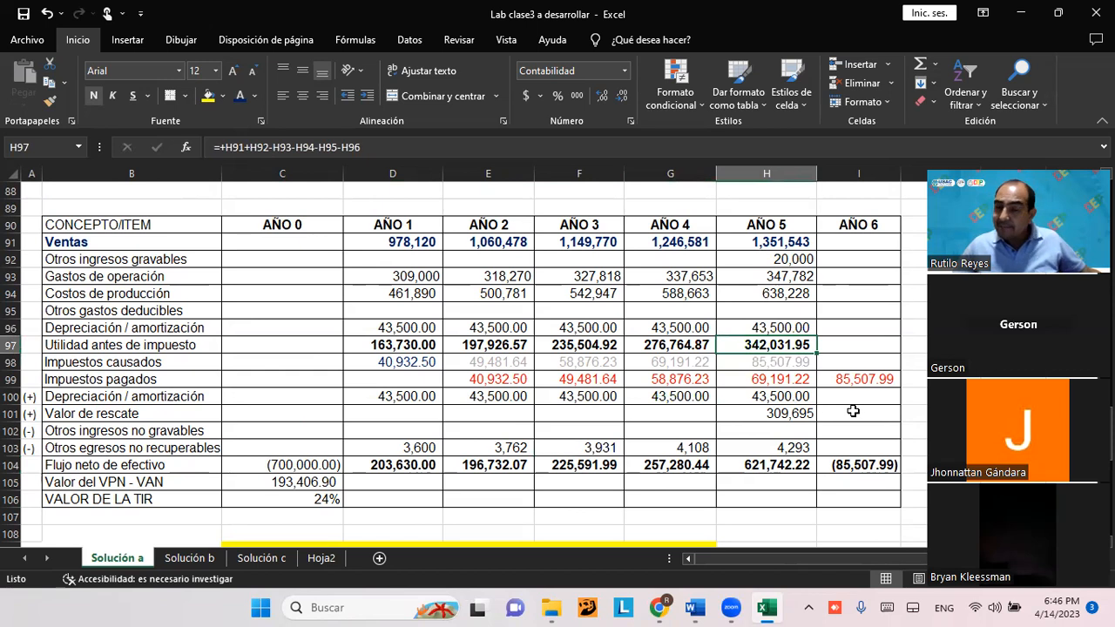
{"action": "left_click", "coordinate": [769, 361]}
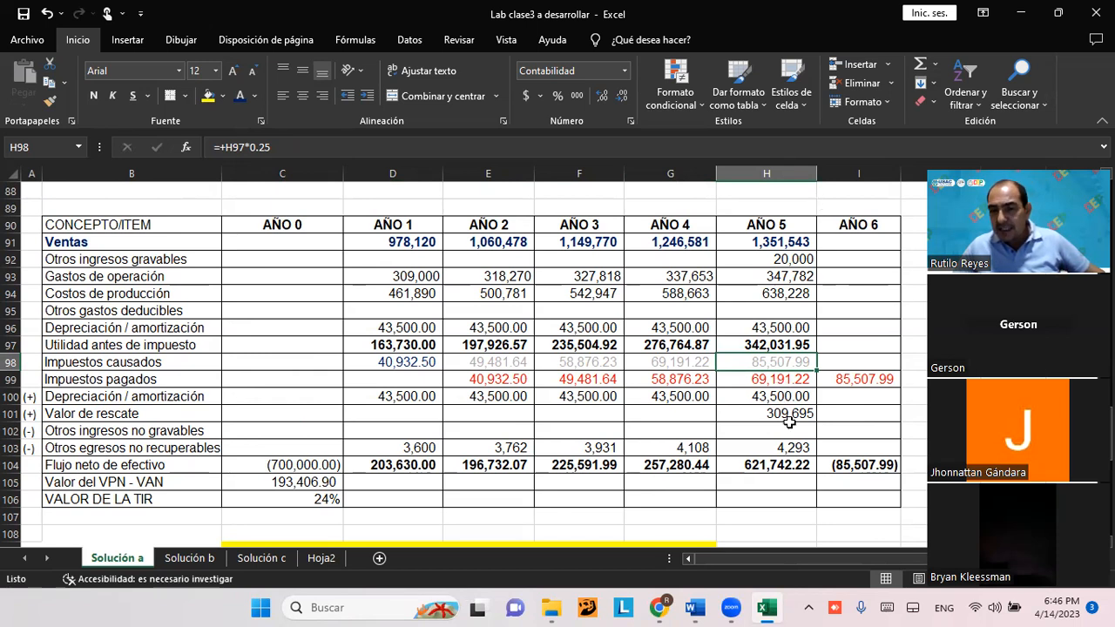
{"action": "left_click", "coordinate": [844, 380]}
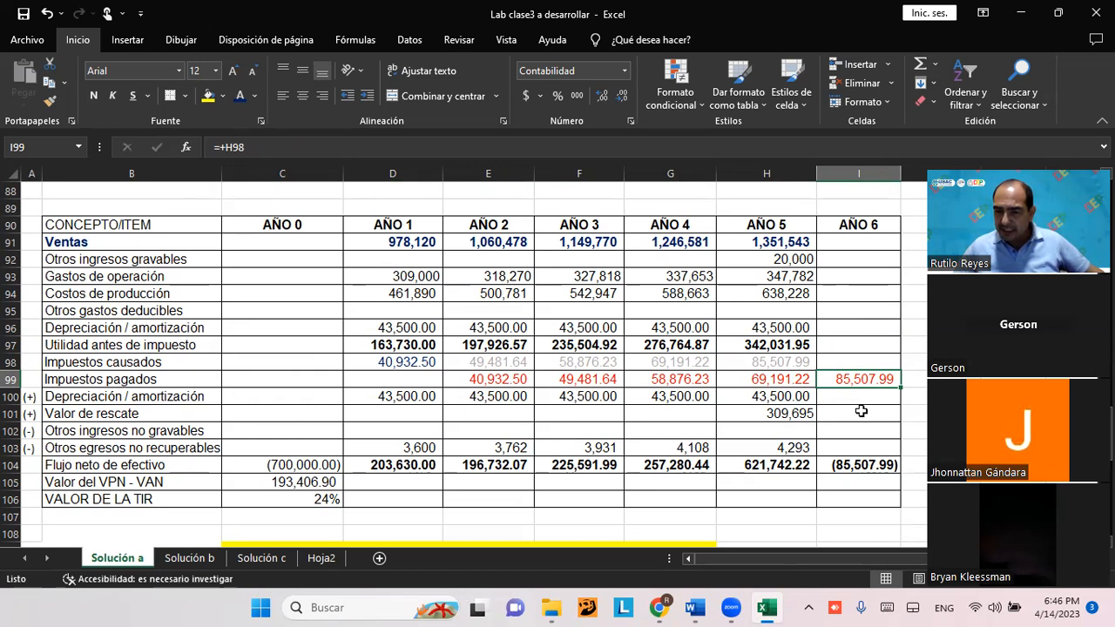
{"action": "left_click", "coordinate": [754, 398]}
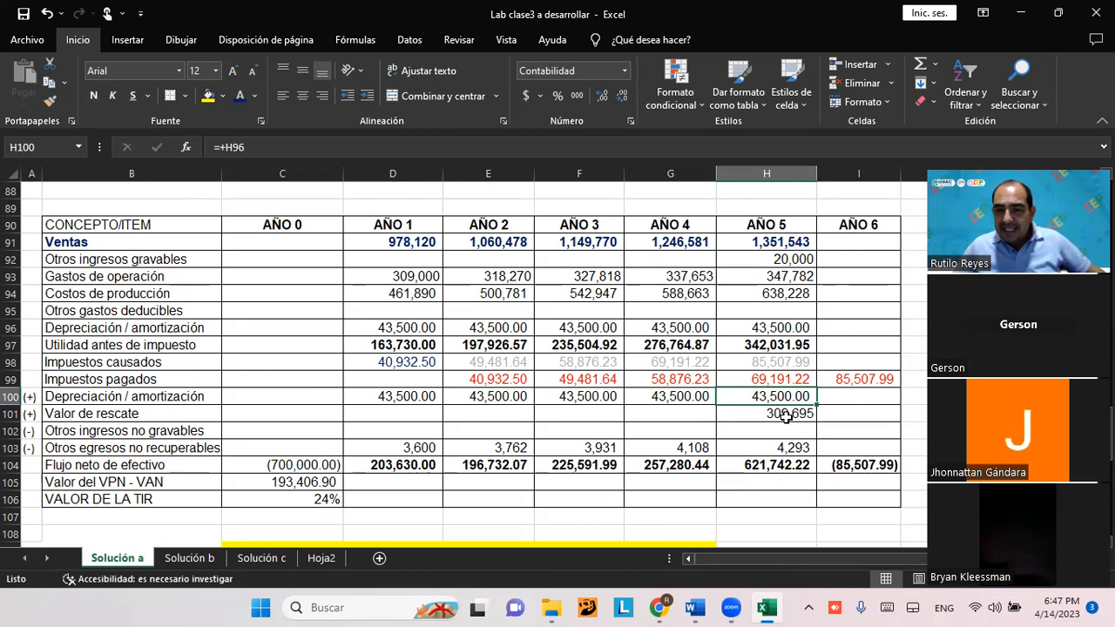
{"action": "left_click", "coordinate": [786, 416]}
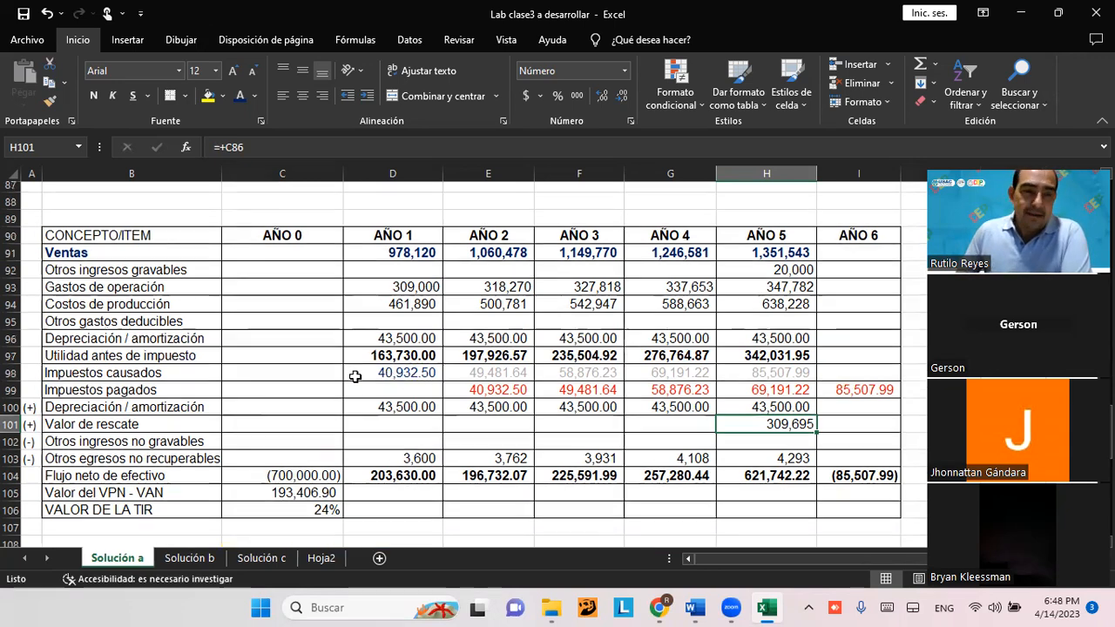
Trace the Valor de rescate to its calculation and compare the book value links for the plant in C83 and pre-operating expenses in C84
{"action": "scroll", "coordinate": [357, 366], "scroll_direction": "up", "scroll_amount": 3}
{"action": "scroll", "coordinate": [357, 284], "scroll_direction": "up", "scroll_amount": 1}
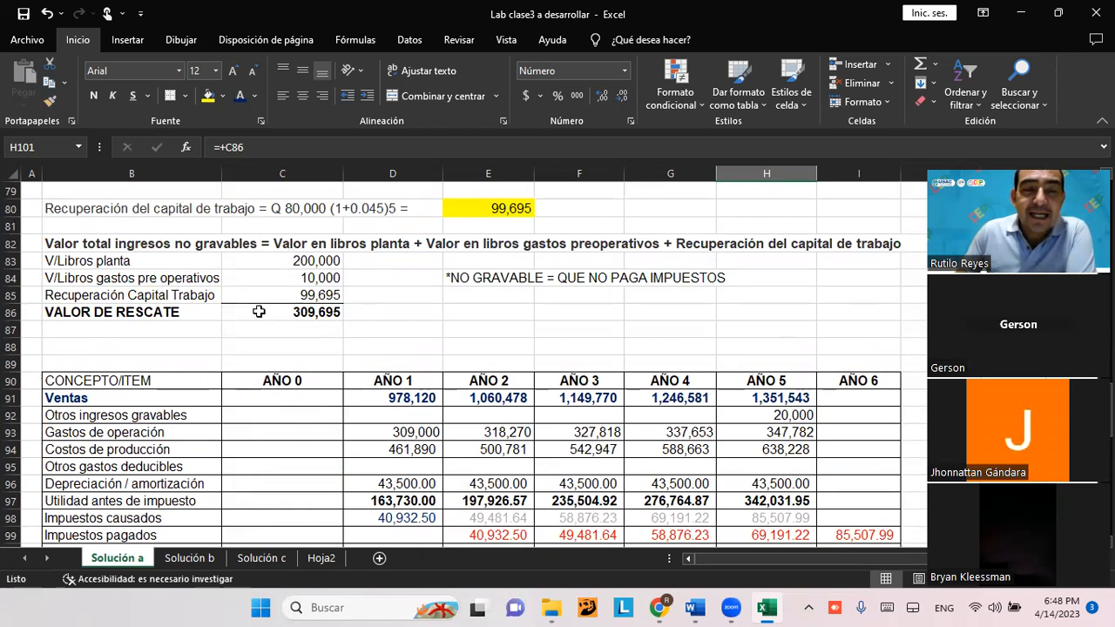
{"action": "left_click", "coordinate": [295, 262]}
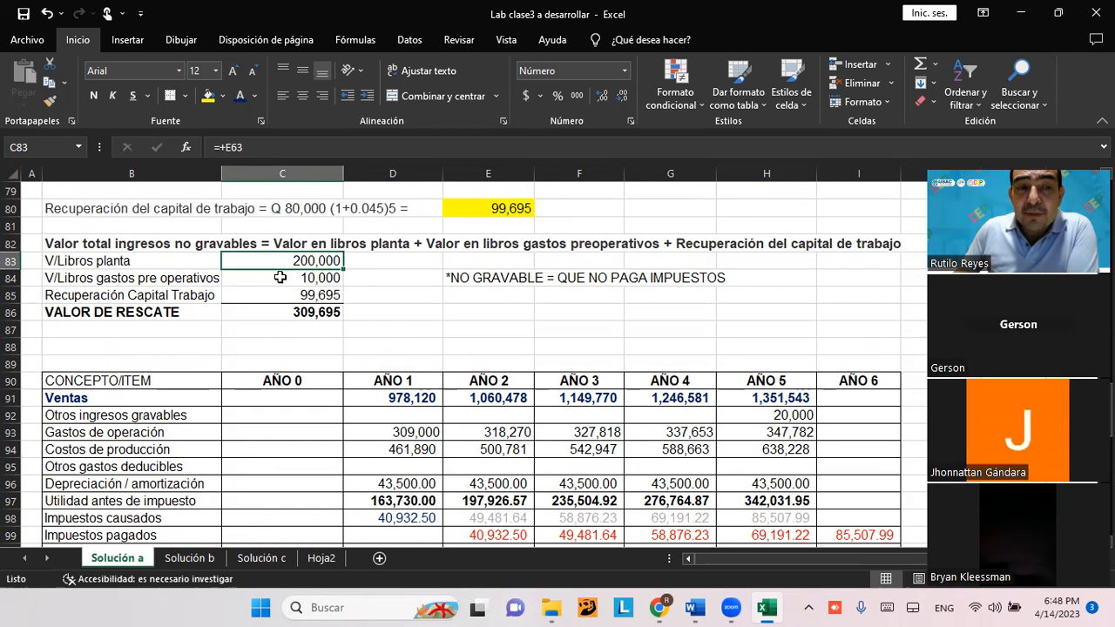
{"action": "left_click", "coordinate": [277, 277]}
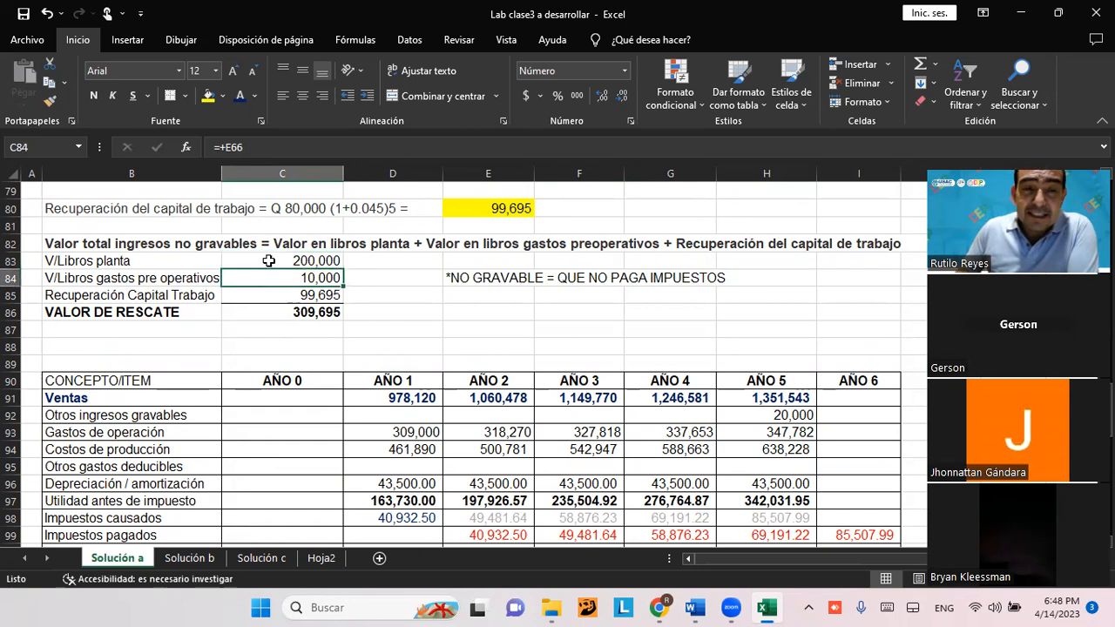
{"action": "left_click", "coordinate": [254, 258]}
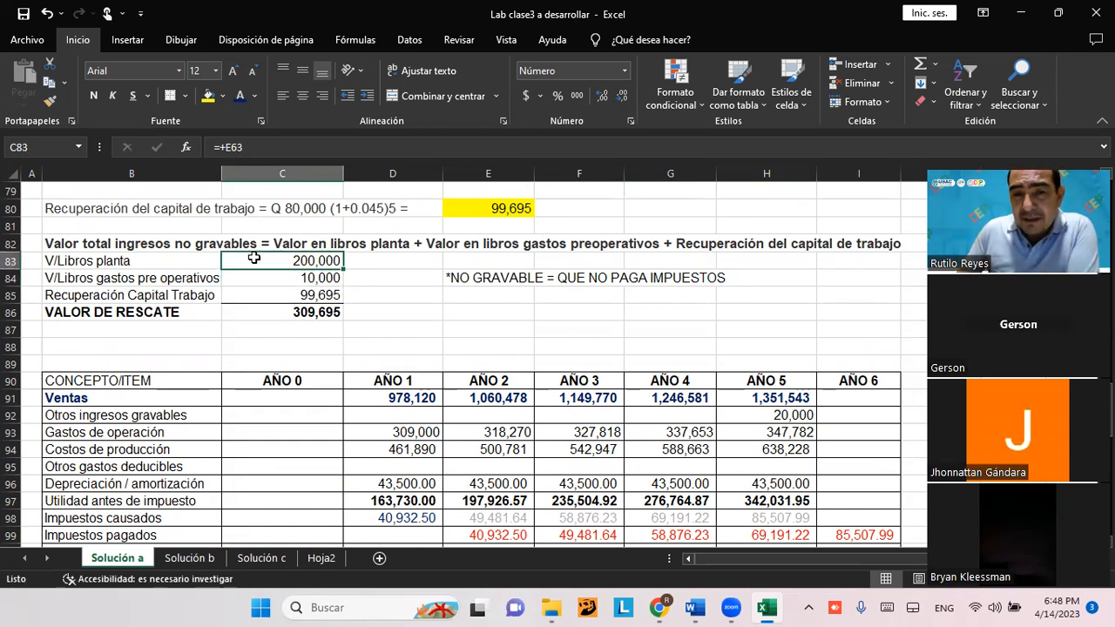
{"action": "left_click", "coordinate": [275, 280]}
{"action": "left_click", "coordinate": [278, 260]}
{"action": "left_click", "coordinate": [288, 279]}
{"action": "left_click", "coordinate": [273, 256]}
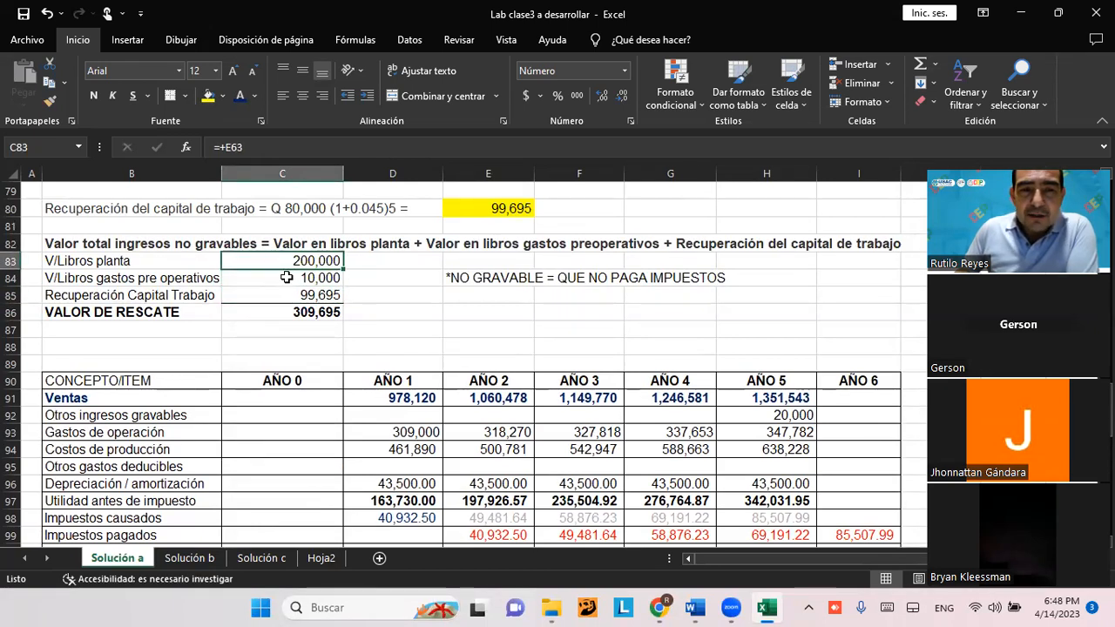
{"action": "left_click", "coordinate": [289, 276]}
{"action": "left_click", "coordinate": [268, 258]}
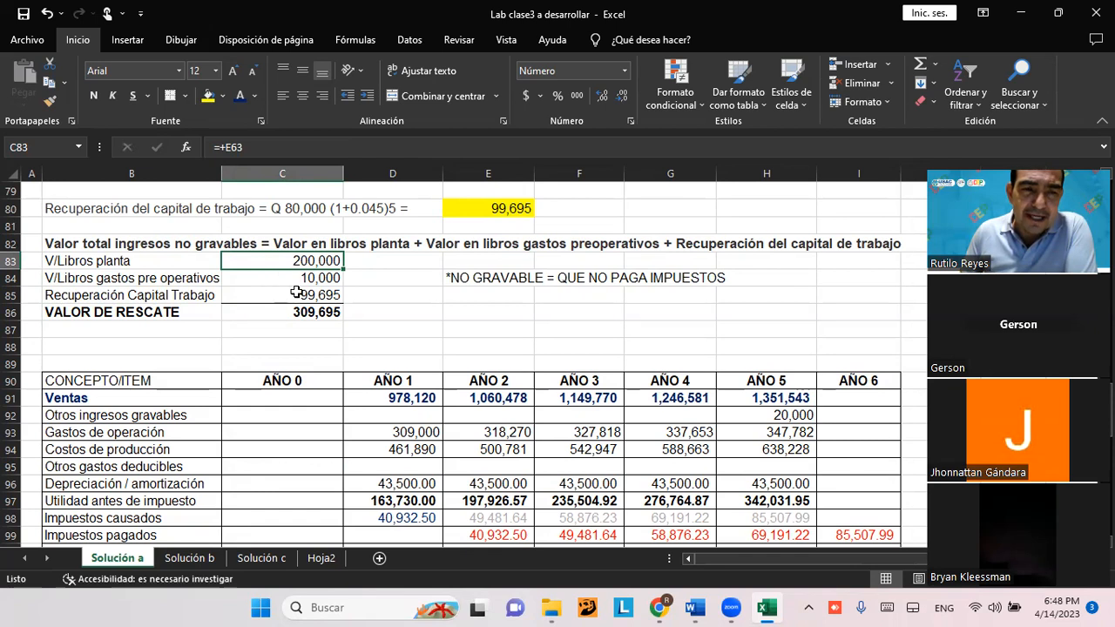
{"action": "left_click", "coordinate": [276, 280]}
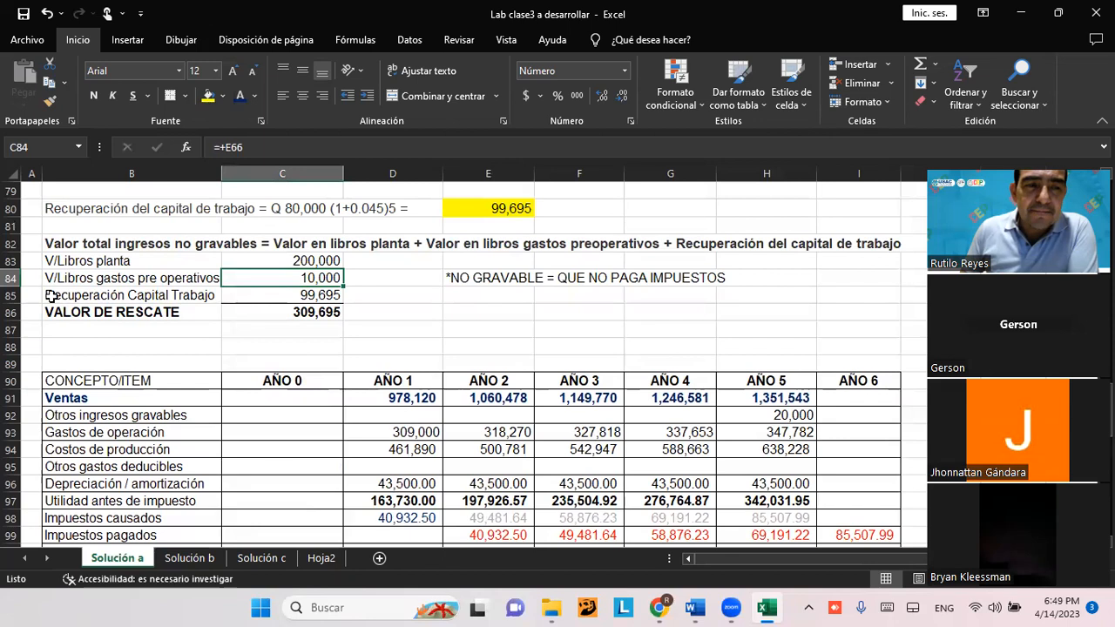
Check the Recuperación Capital Trabajo amount and the VALOR DE RESCATE sum in C86, including the C83:C85 range it adds
{"action": "left_click", "coordinate": [302, 294]}
{"action": "left_click", "coordinate": [393, 320]}
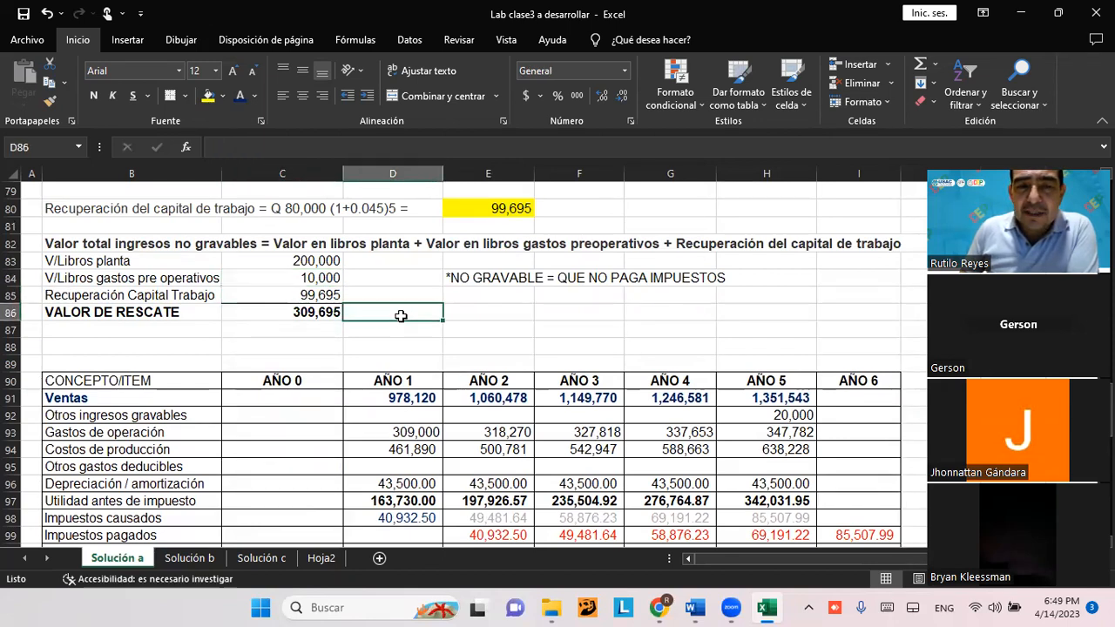
{"action": "left_click", "coordinate": [314, 311]}
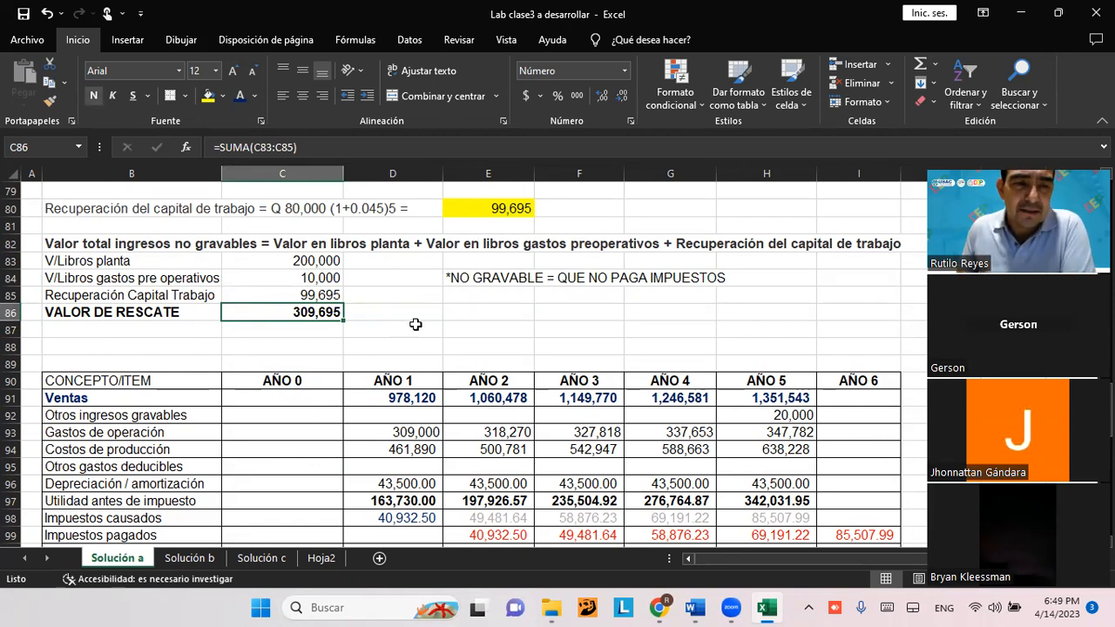
{"action": "left_click", "coordinate": [296, 261]}
{"action": "left_click_drag", "start_coordinate": [296, 260], "coordinate": [300, 294]}
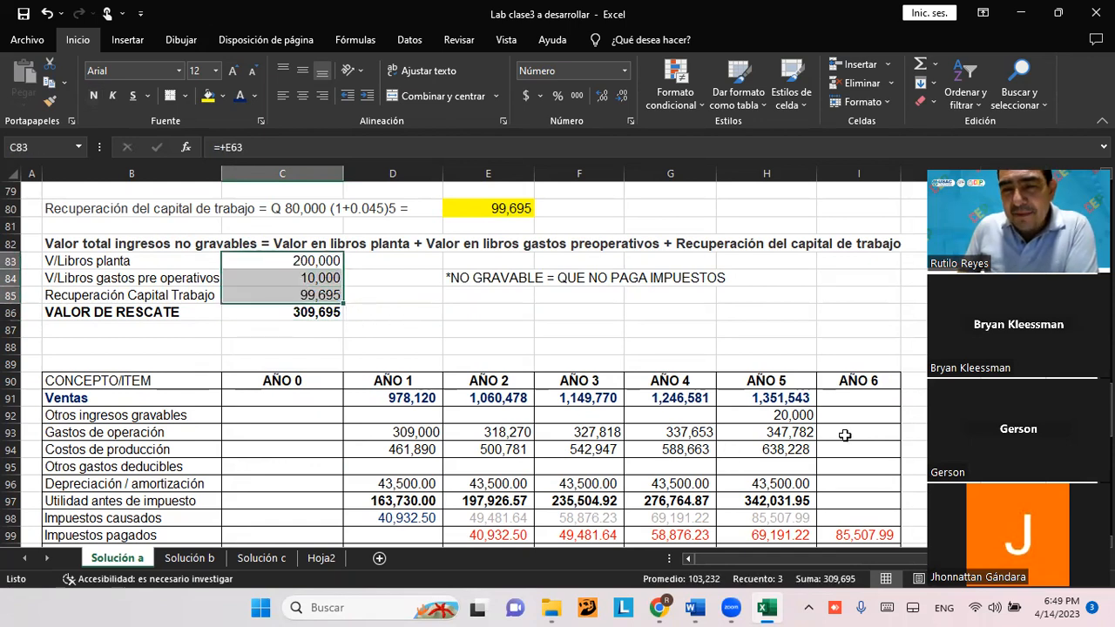
Compare the Año 5 Otros ingresos gravables link in H92 with the non-taxable plant book value in C83
{"action": "left_click", "coordinate": [779, 414]}
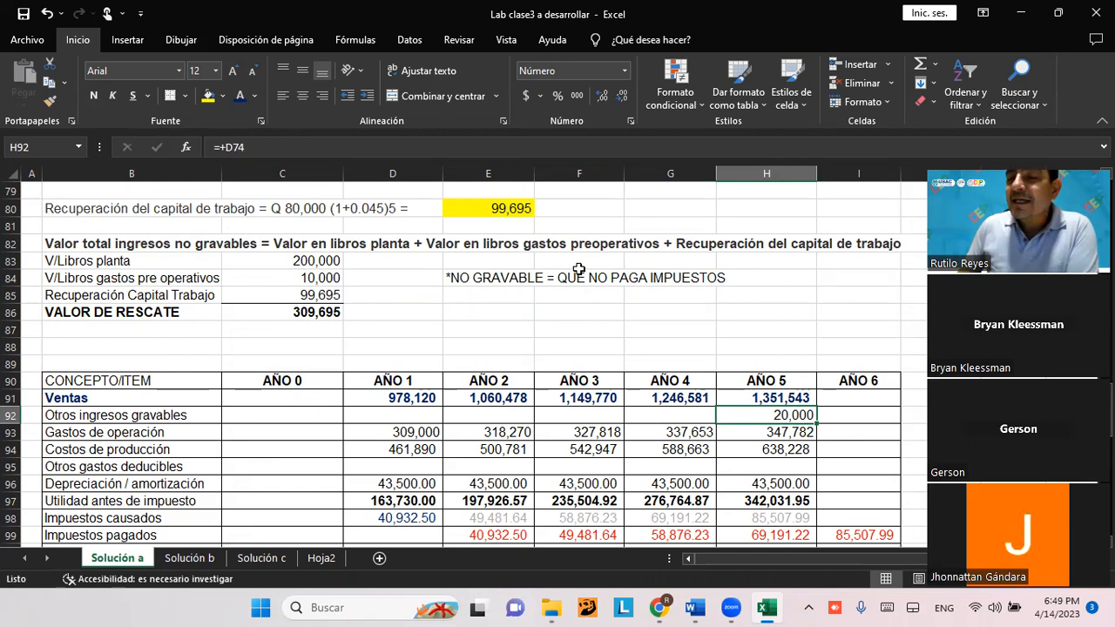
{"action": "left_click", "coordinate": [383, 344]}
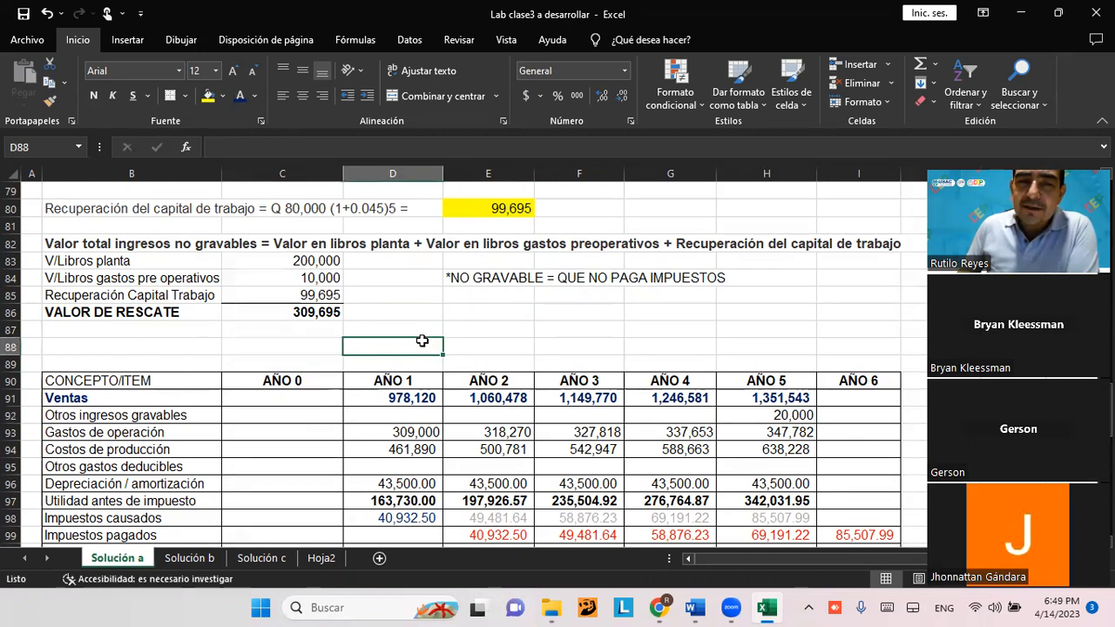
{"action": "left_click", "coordinate": [300, 261]}
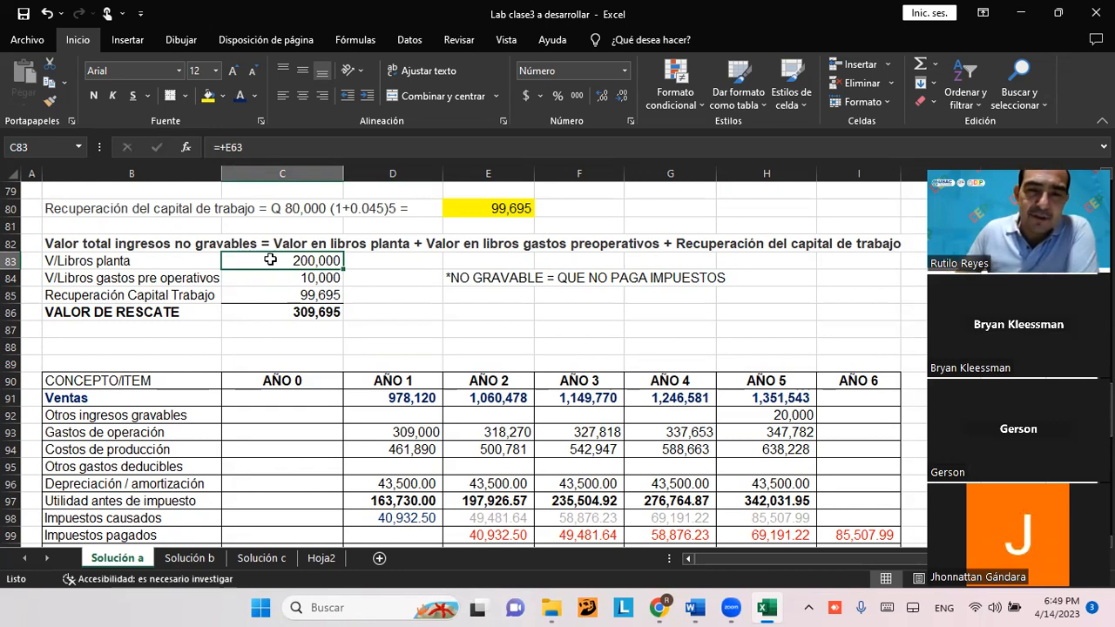
{"action": "left_click", "coordinate": [394, 291]}
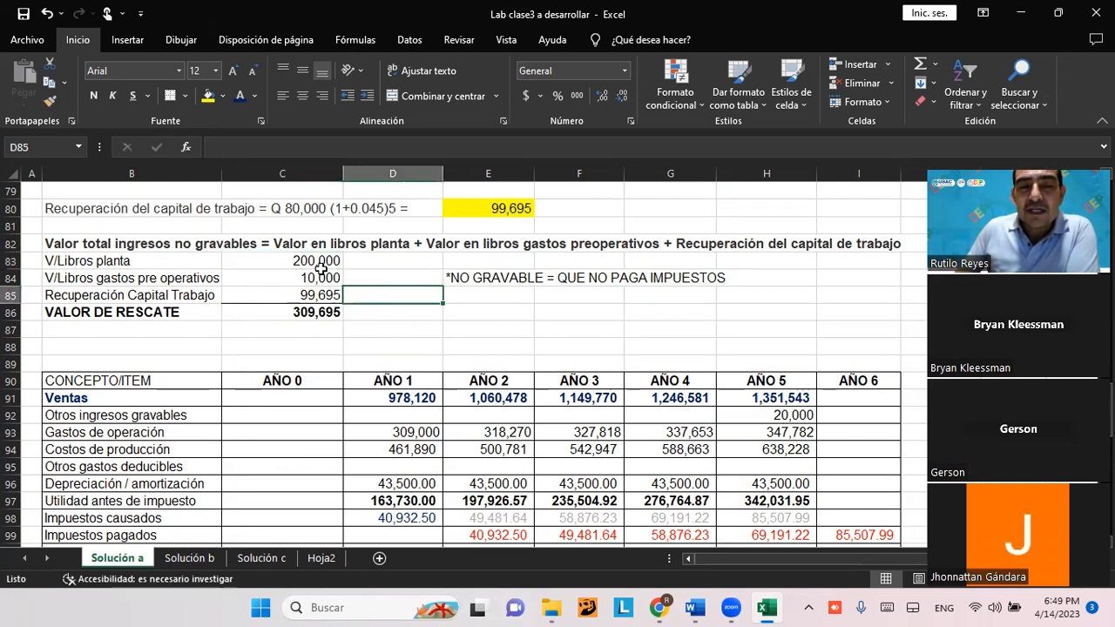
Check the source links for the plant book value, pre-operating expenses and Recuperación Capital Trabajo in C83:C85
{"action": "left_click", "coordinate": [290, 261]}
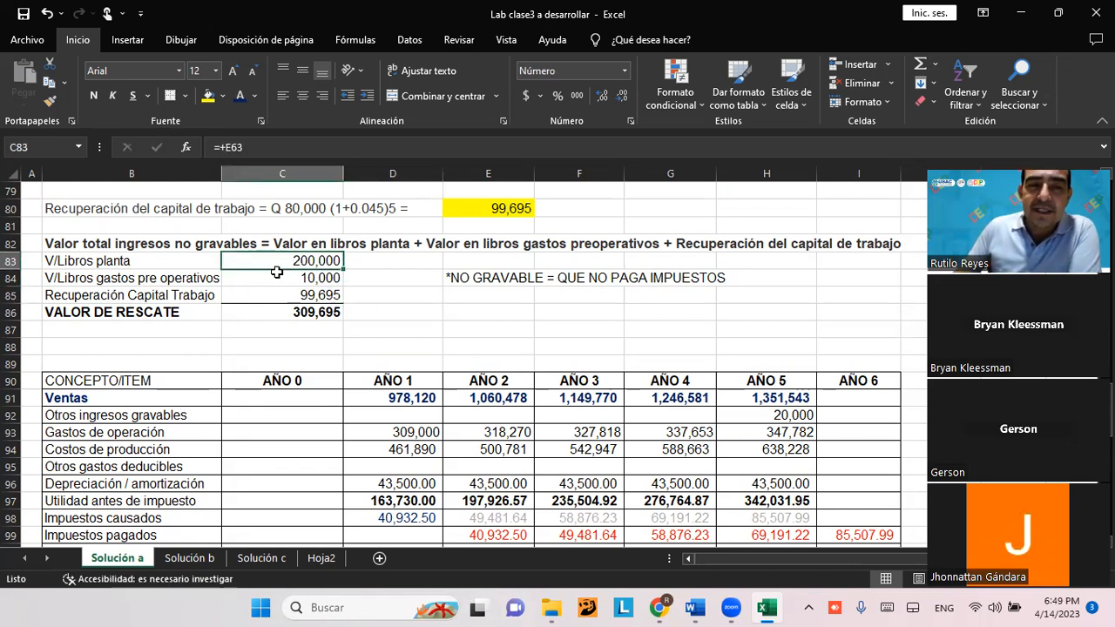
{"action": "left_click", "coordinate": [274, 281]}
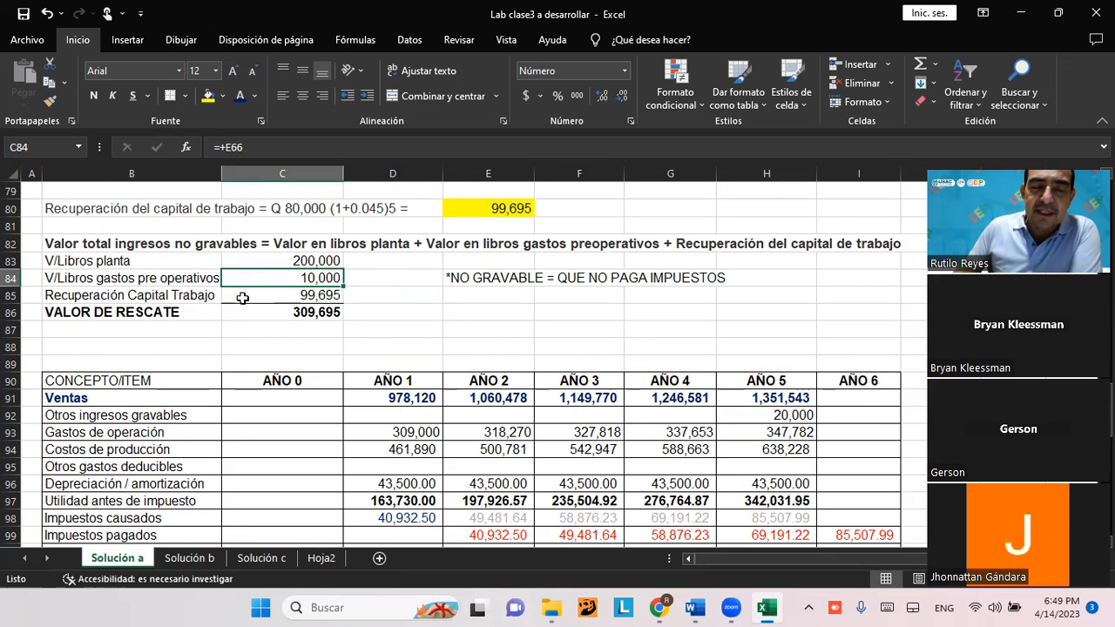
{"action": "left_click", "coordinate": [296, 294]}
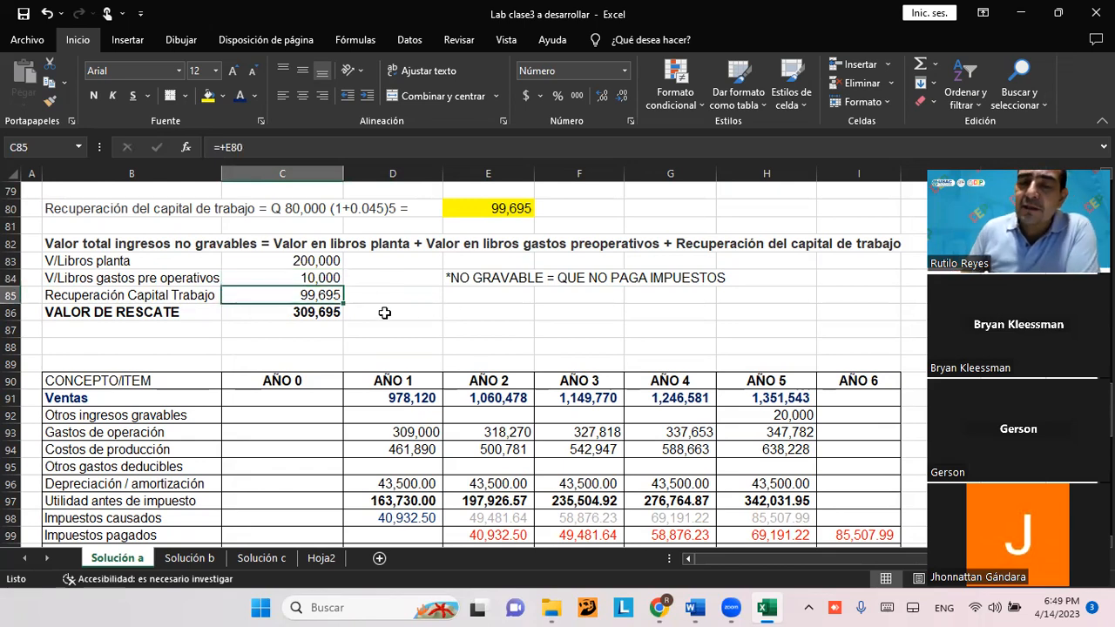
Trace the Año 5 Flujo neto de efectivo formula in H104 through Valor de rescate, Utilidad antes de impuesto and Impuestos pagados
{"action": "scroll", "coordinate": [615, 308], "scroll_direction": "down", "scroll_amount": 2}
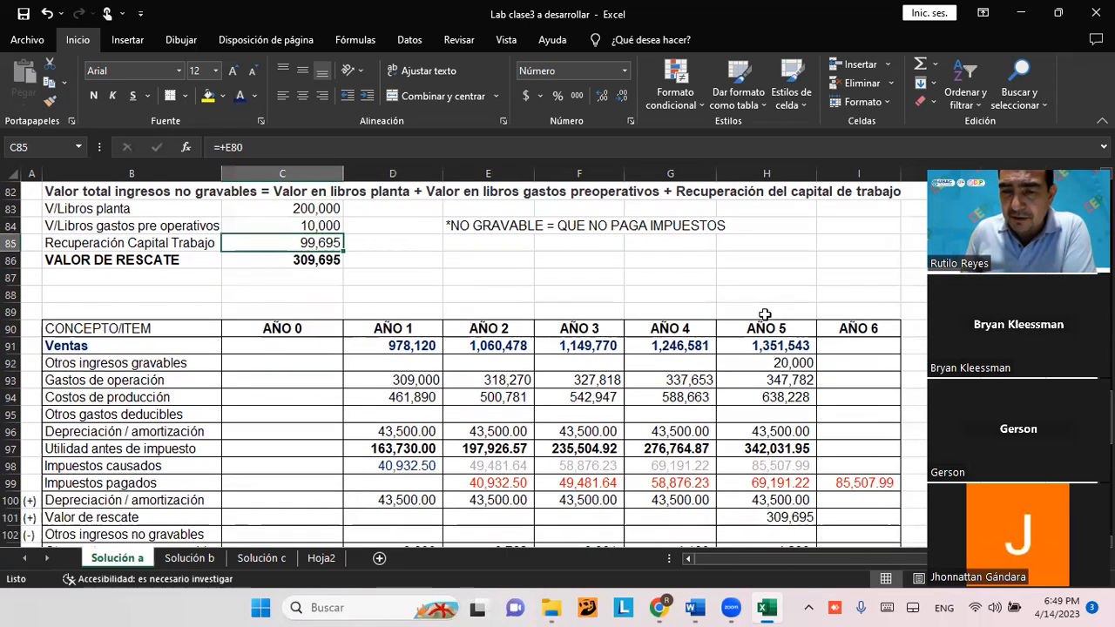
{"action": "scroll", "coordinate": [706, 360], "scroll_direction": "down", "scroll_amount": 2}
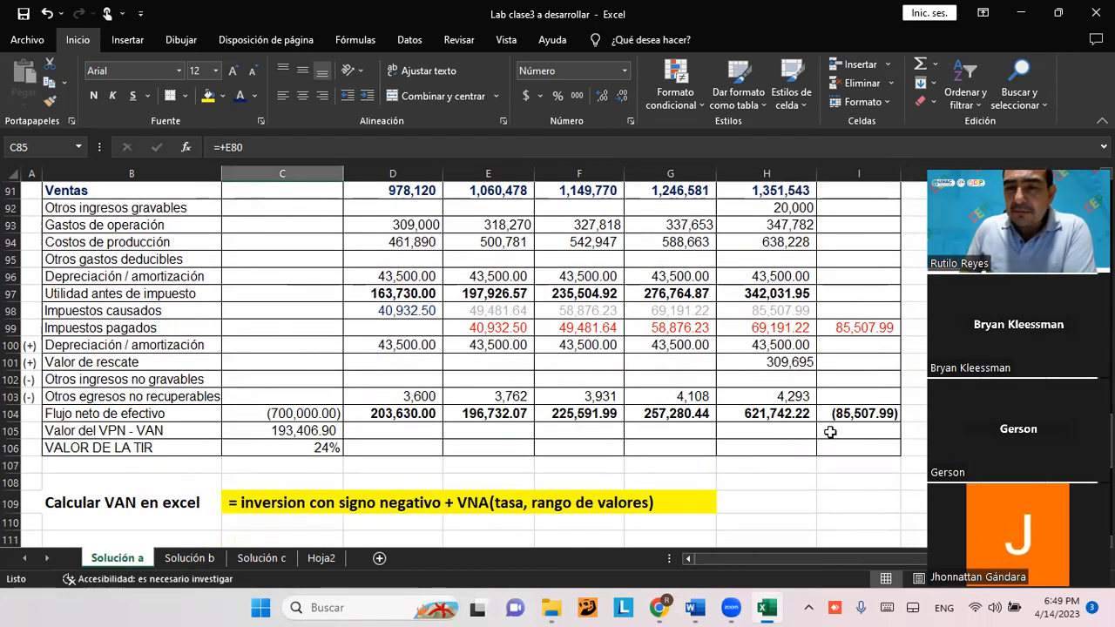
{"action": "left_click", "coordinate": [764, 365]}
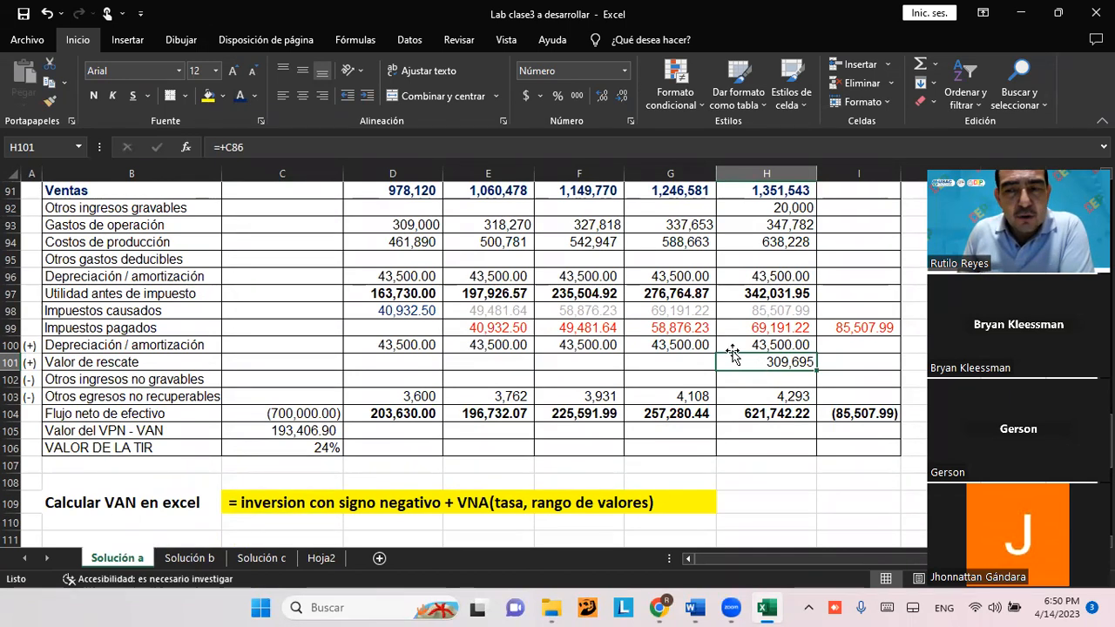
{"action": "left_click", "coordinate": [776, 398]}
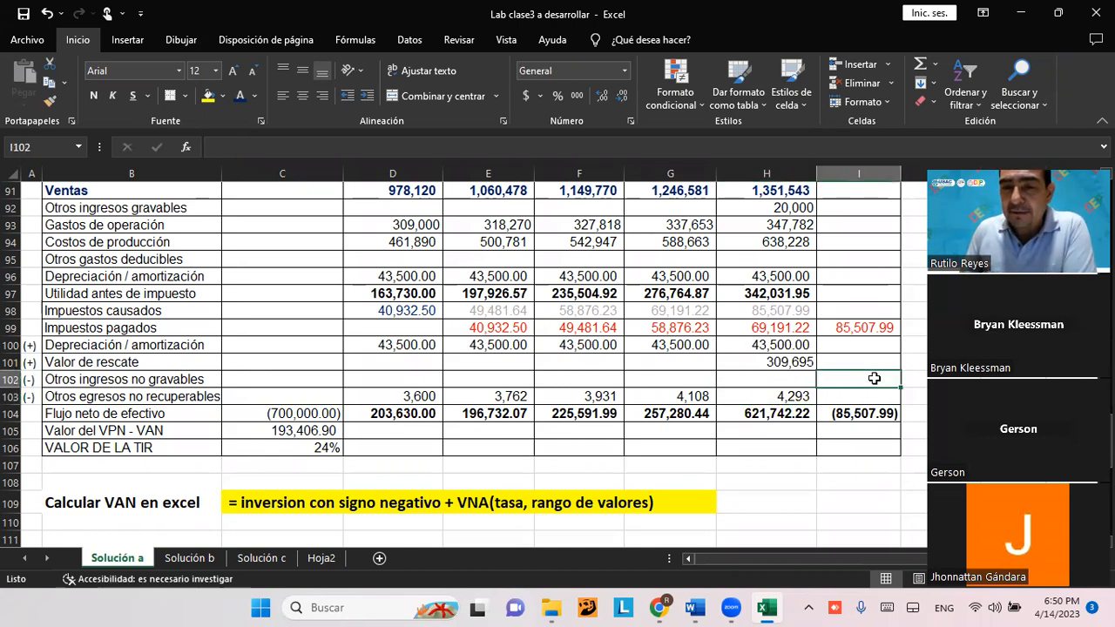
{"action": "left_click", "coordinate": [774, 415]}
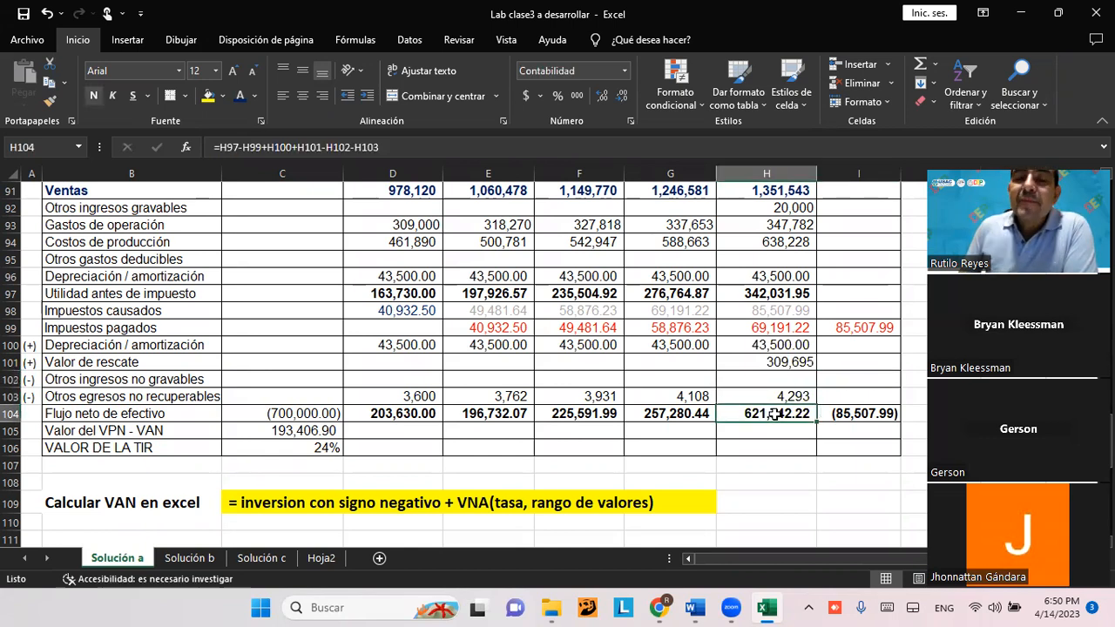
{"action": "left_click", "coordinate": [752, 295]}
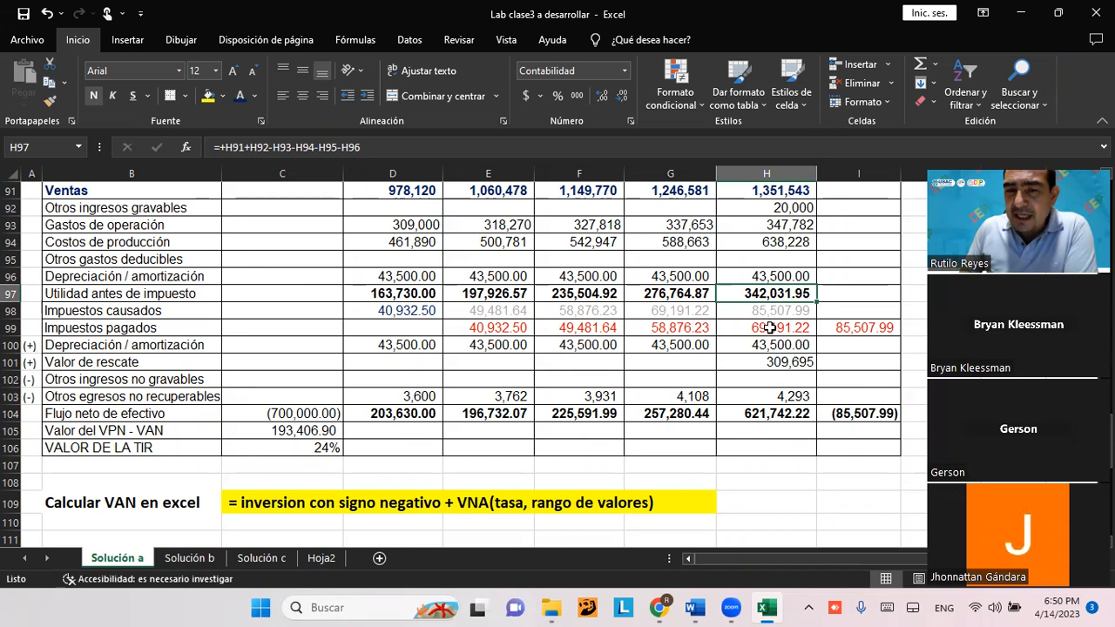
{"action": "left_click", "coordinate": [770, 328]}
Apply the blue font color to the Impuestos causados values for Años 2 to 5 in E98:H98
{"action": "left_click", "coordinate": [471, 312]}
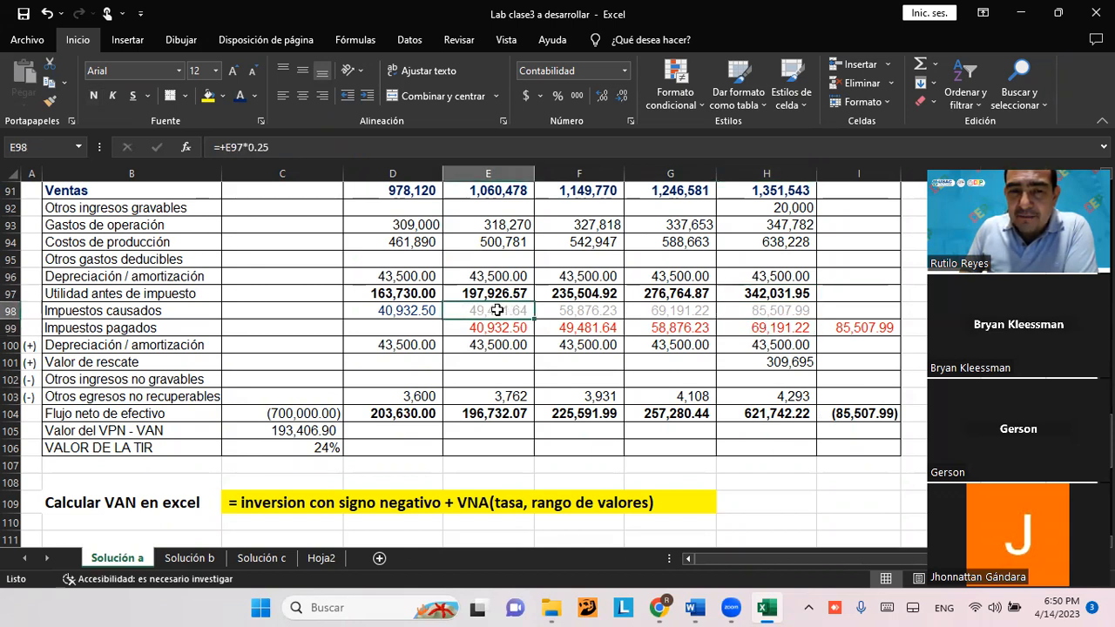
{"action": "left_click_drag", "start_coordinate": [471, 312], "coordinate": [810, 315]}
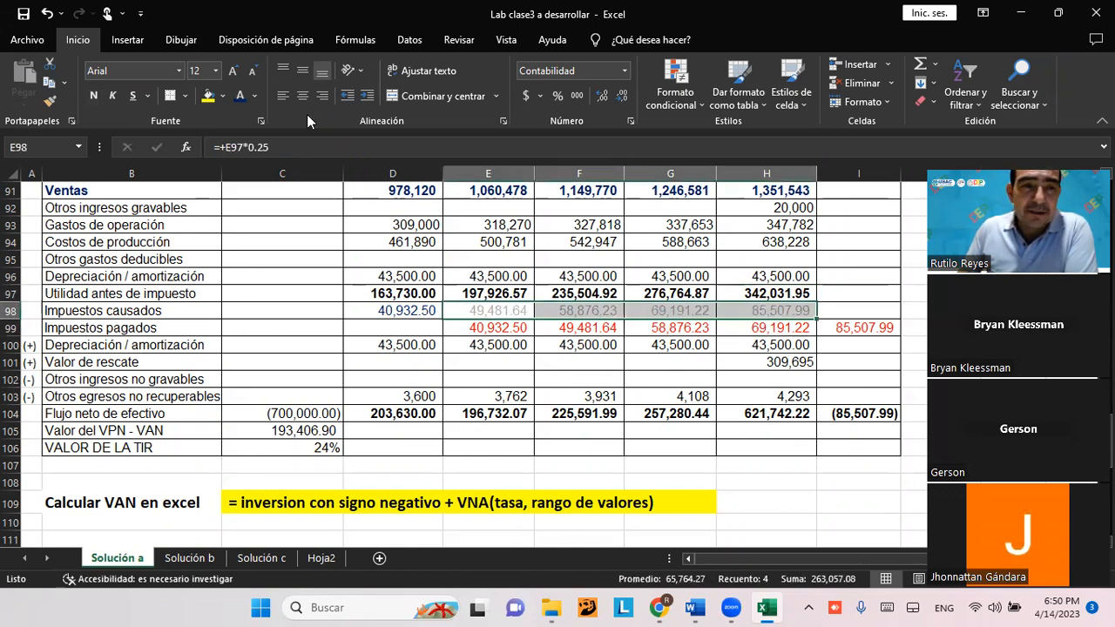
{"action": "left_click", "coordinate": [238, 95]}
{"action": "left_click", "coordinate": [850, 294]}
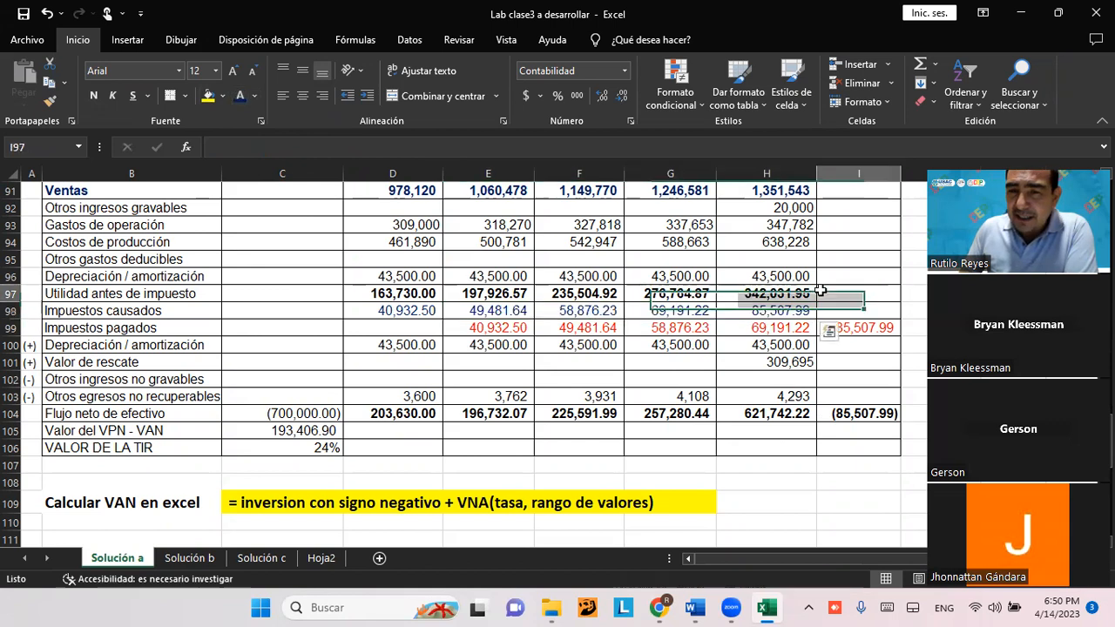
{"action": "left_click", "coordinate": [663, 313]}
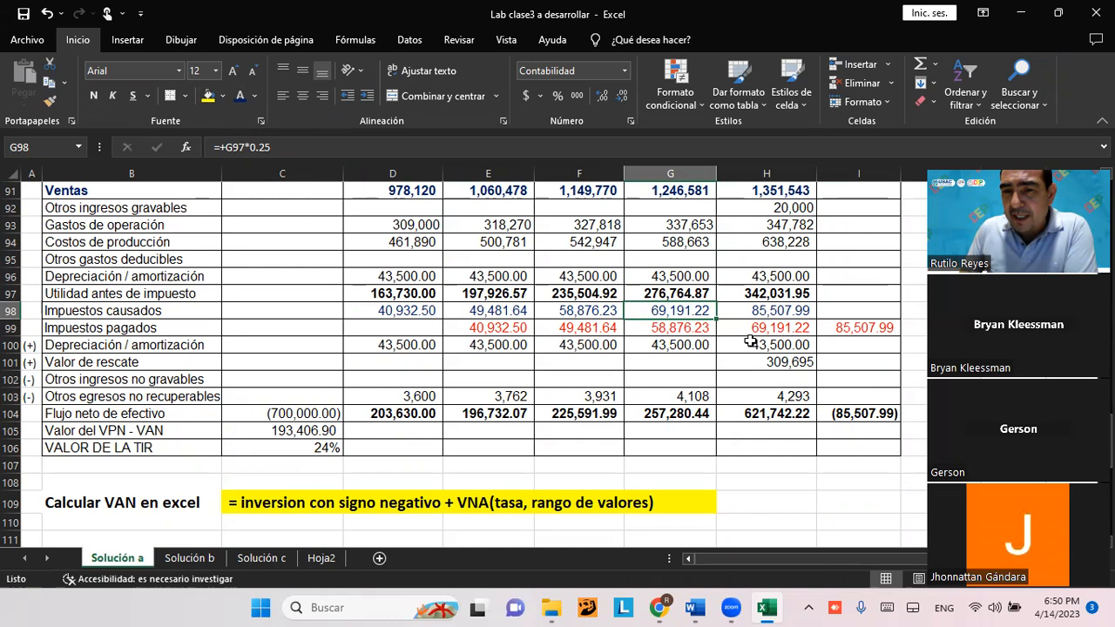
Examine the Año 5 column, checking the Depreciación / amortización link in H100 and the Valor de rescate link in H101
{"action": "scroll", "coordinate": [741, 370], "scroll_direction": "up", "scroll_amount": 1}
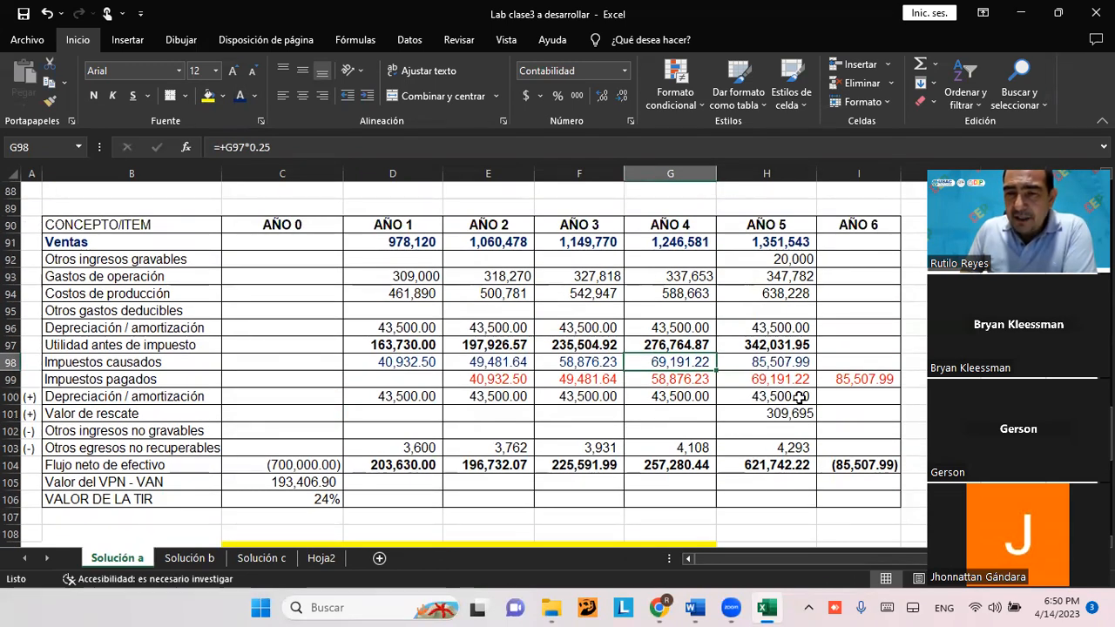
{"action": "left_click", "coordinate": [766, 399]}
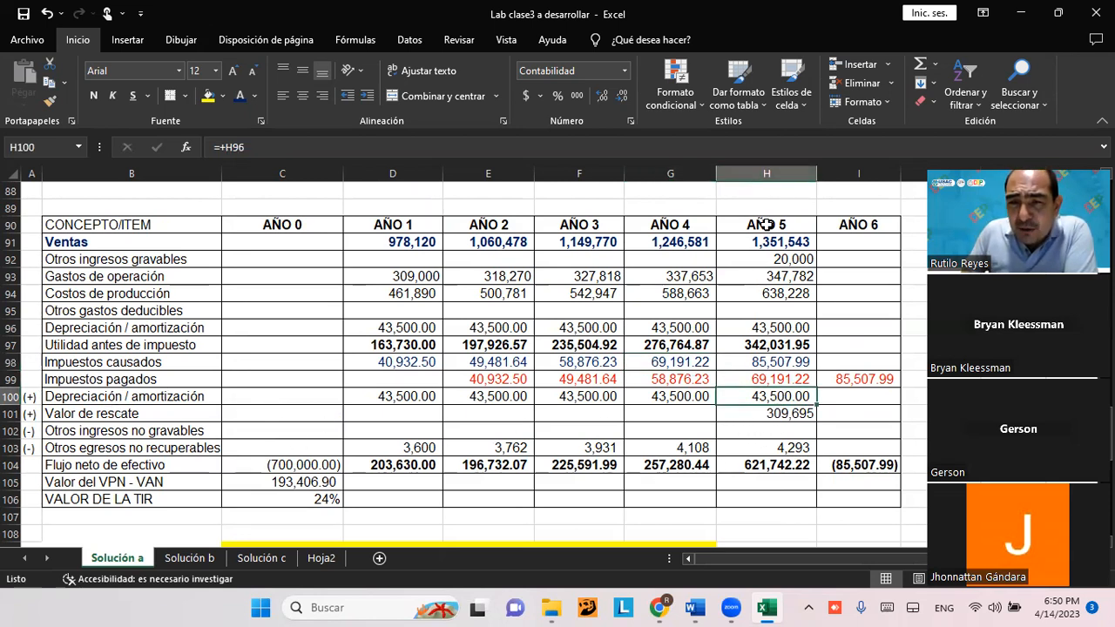
{"action": "left_click", "coordinate": [755, 416]}
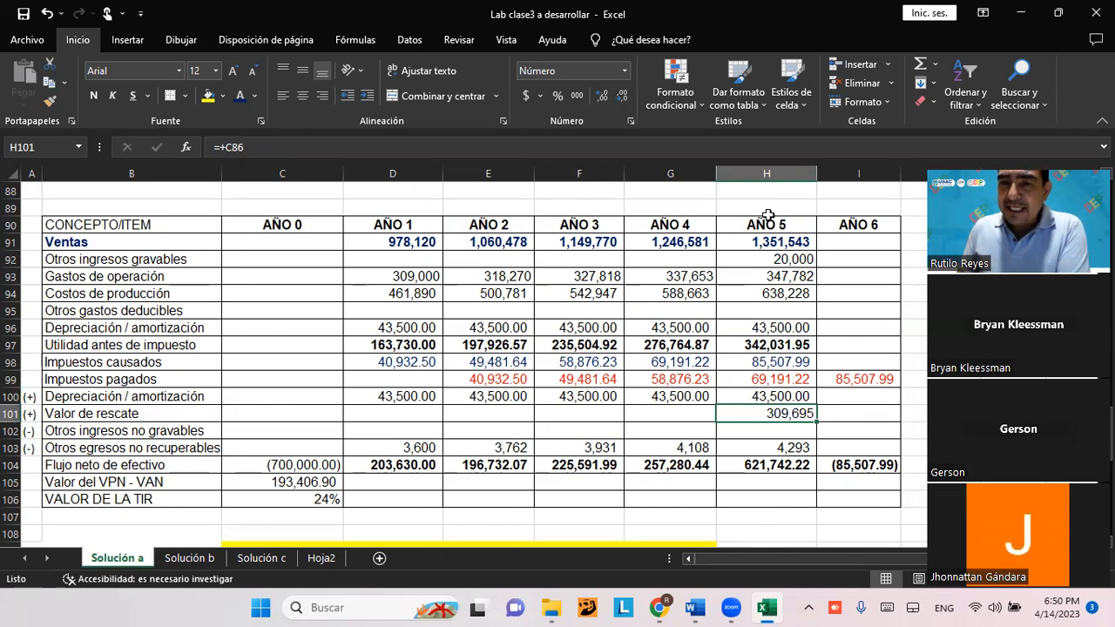
{"action": "left_click_drag", "start_coordinate": [768, 215], "coordinate": [765, 431]}
{"action": "left_click", "coordinate": [863, 421]}
{"action": "left_click", "coordinate": [773, 418]}
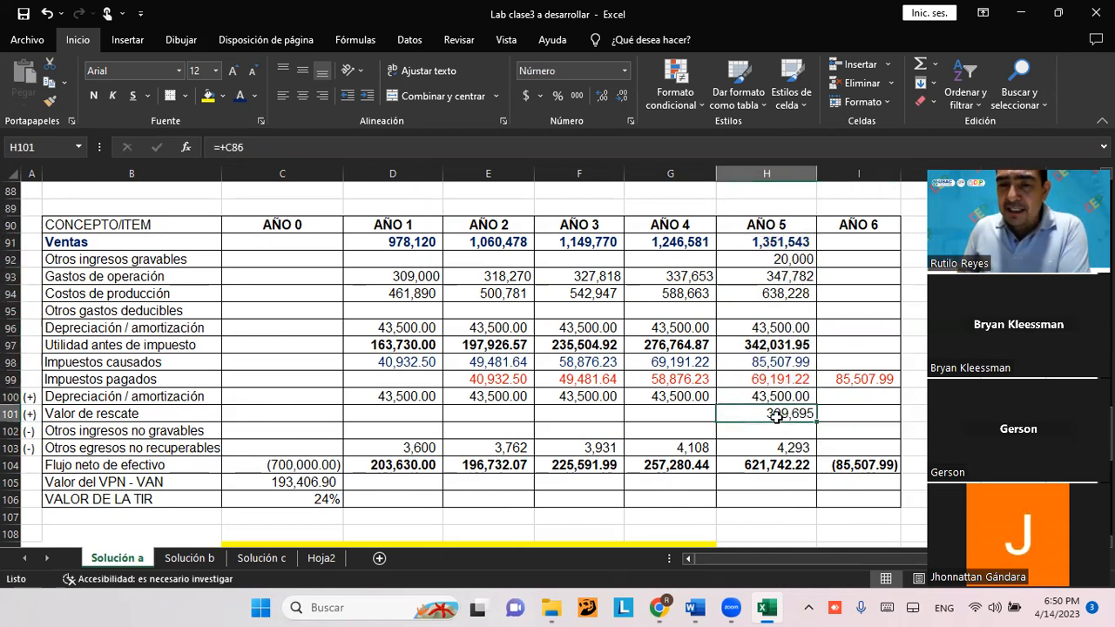
Check the Valor de rescate cells for Años 2 to 4 and review the Año 4 figures in G91:G100
{"action": "left_click", "coordinate": [620, 413]}
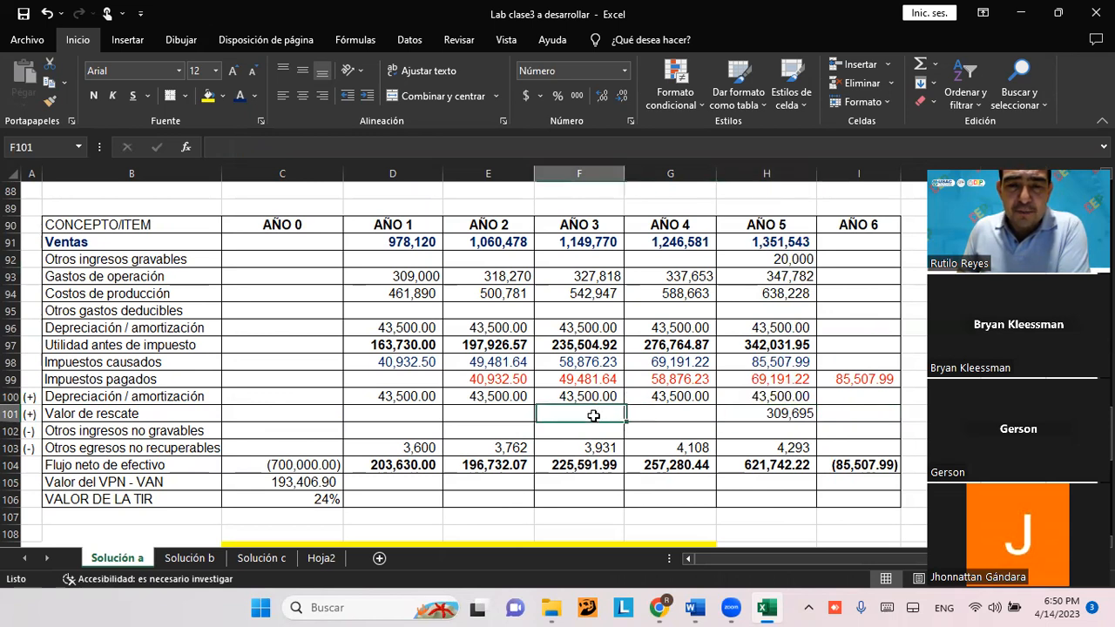
{"action": "left_click", "coordinate": [485, 416]}
{"action": "left_click", "coordinate": [667, 422]}
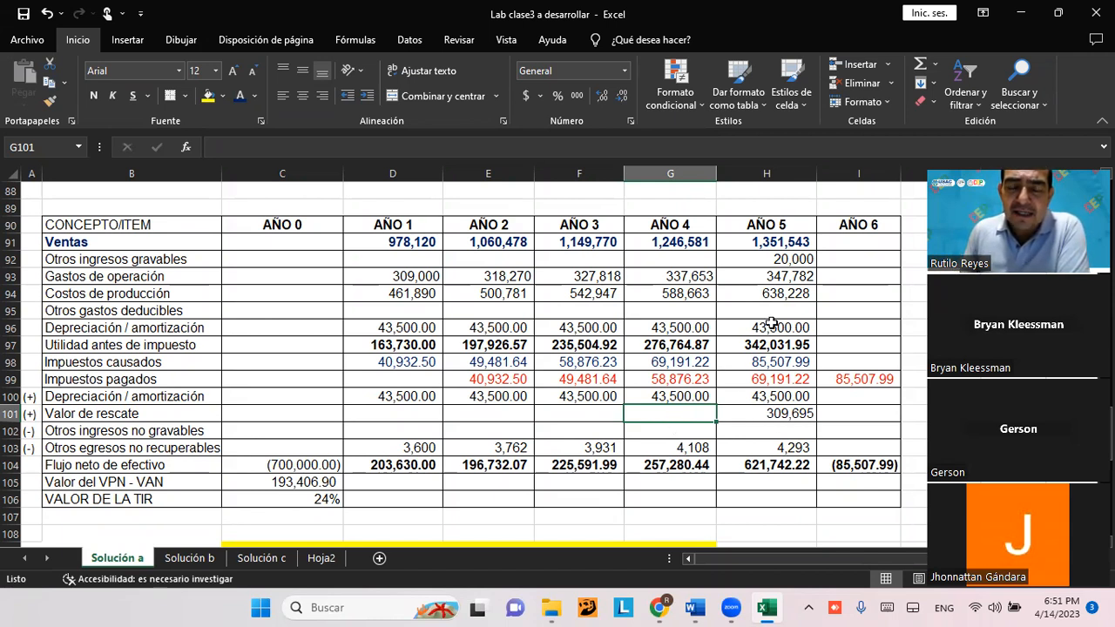
{"action": "left_click_drag", "start_coordinate": [658, 236], "coordinate": [678, 389]}
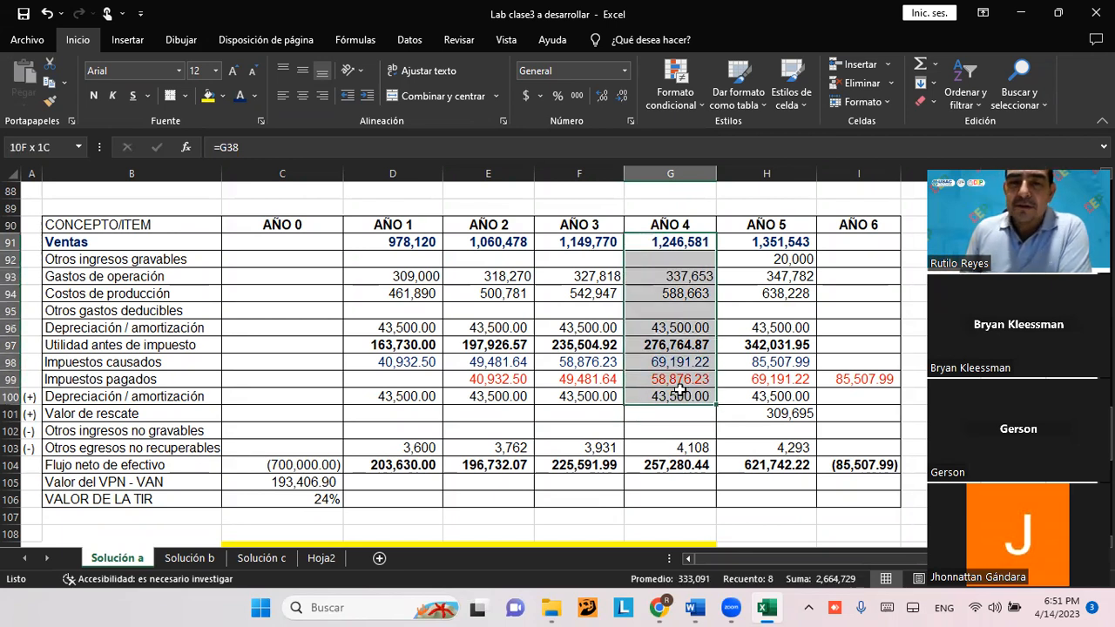
{"action": "left_click_drag", "start_coordinate": [678, 389], "coordinate": [680, 390]}
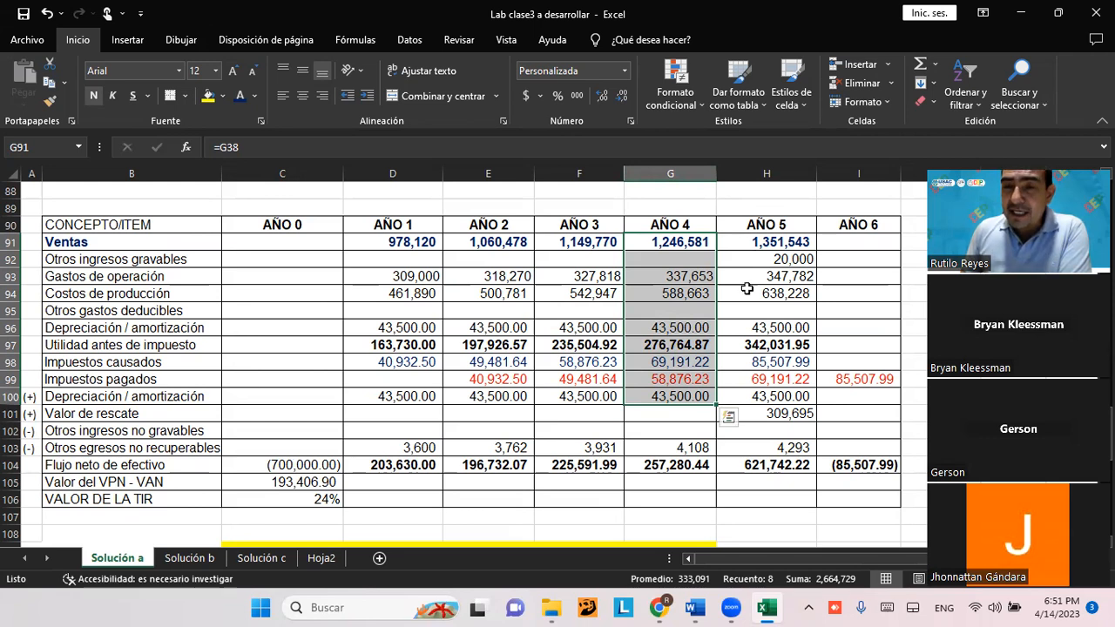
Compare Año 5 Ventas in H91 with the Valor de rescate in H101 and review the whole row B101:H101
{"action": "left_click", "coordinate": [743, 243]}
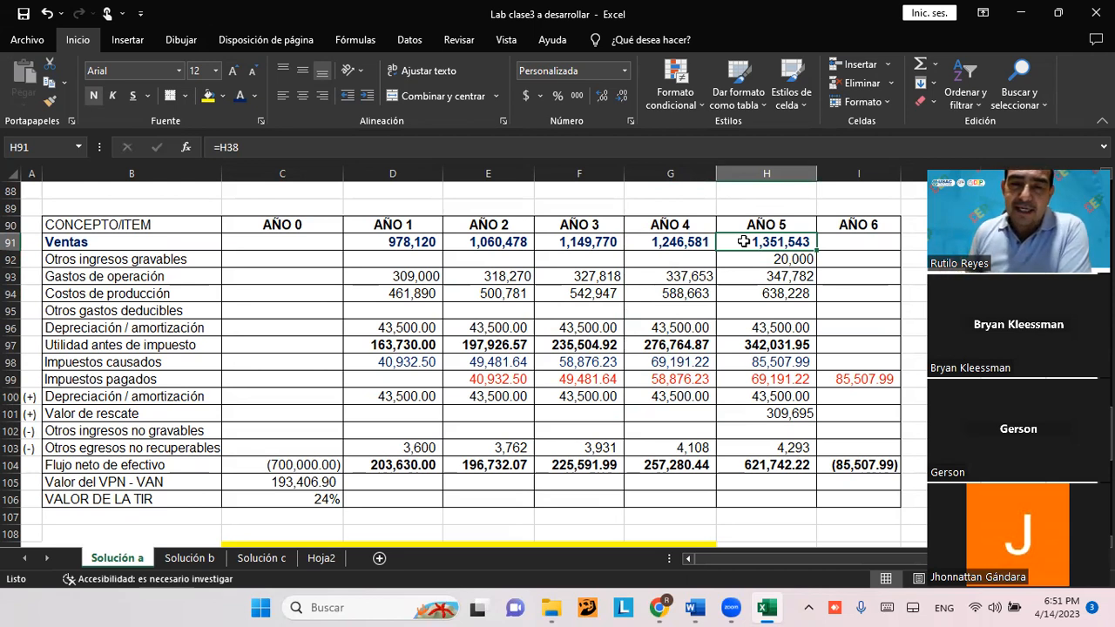
{"action": "left_click", "coordinate": [770, 413]}
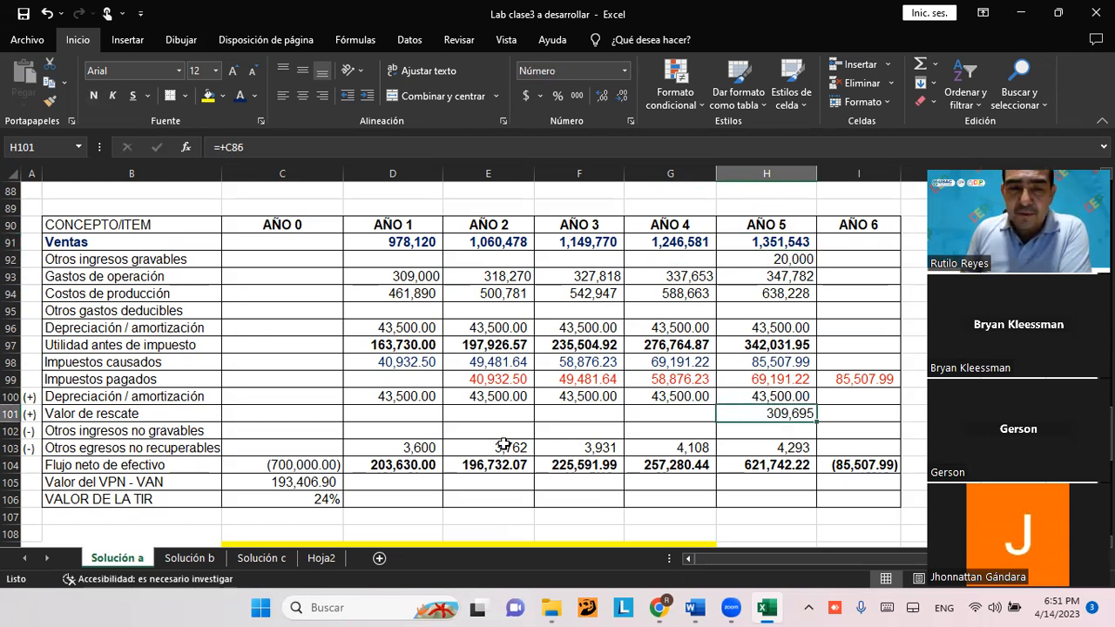
{"action": "left_click", "coordinate": [132, 416]}
{"action": "left_click_drag", "start_coordinate": [132, 417], "coordinate": [747, 414]}
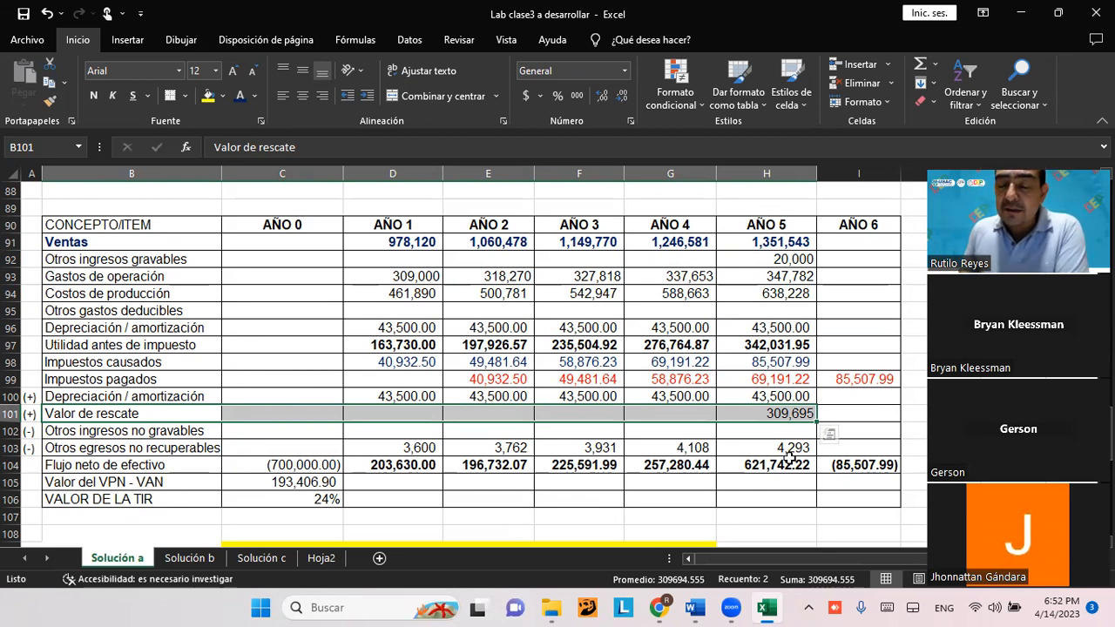
{"action": "left_click", "coordinate": [856, 408]}
{"action": "left_click", "coordinate": [761, 414]}
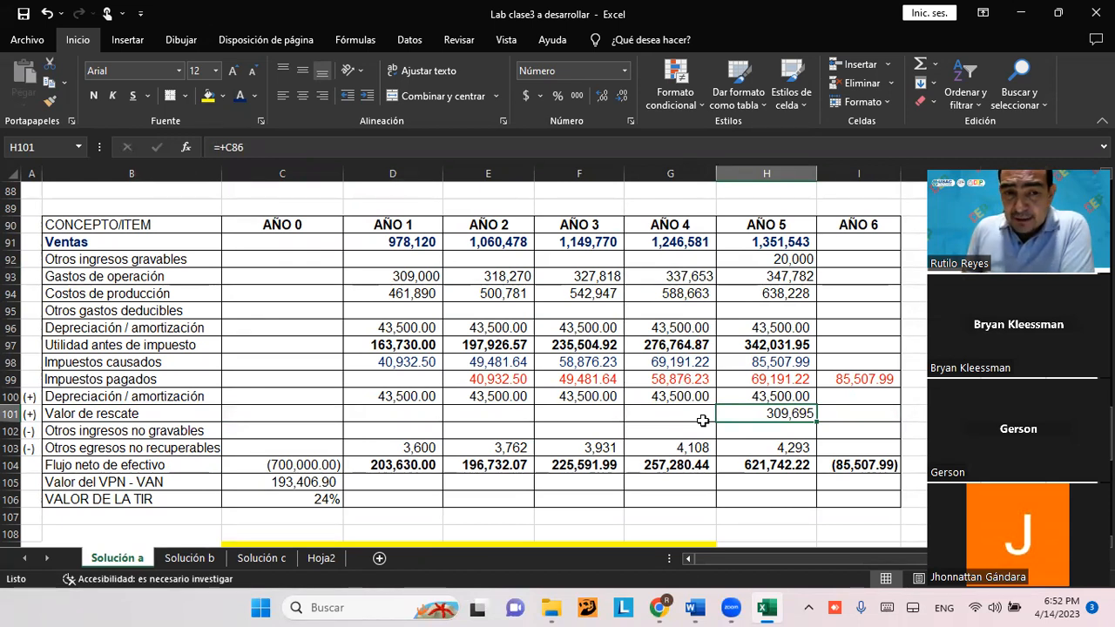
Compare the Año 0 investment in C104 with Año 5's depreciation, Valor de rescate, Otros egresos no recuperables and Flujo neto de efectivo
{"action": "left_click", "coordinate": [267, 465]}
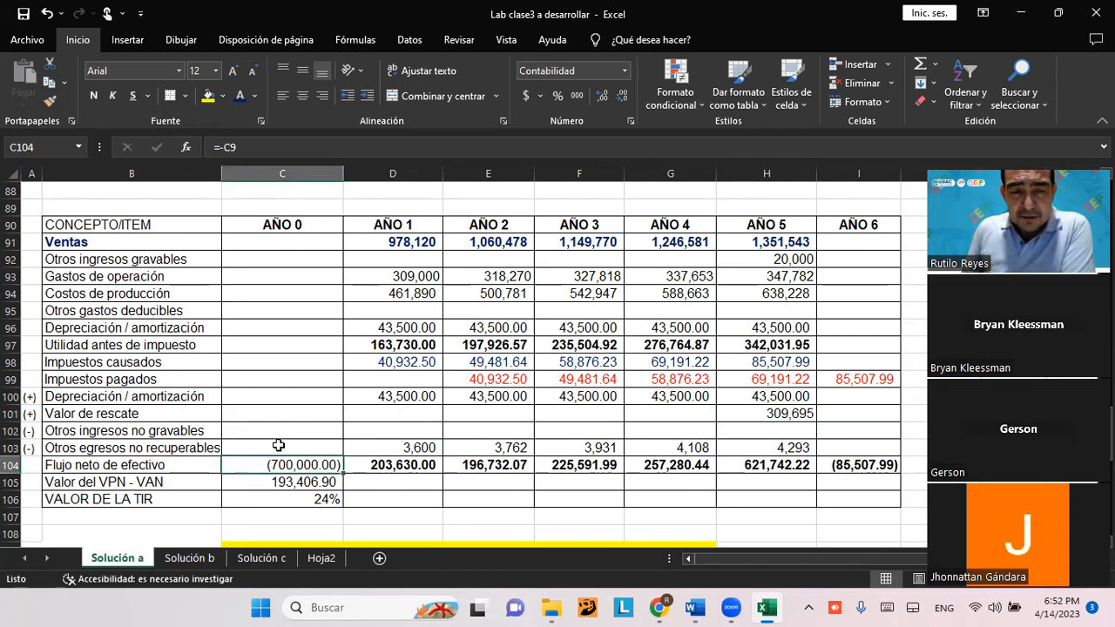
{"action": "left_click", "coordinate": [777, 417]}
{"action": "left_click", "coordinate": [760, 394]}
{"action": "left_click", "coordinate": [760, 411]}
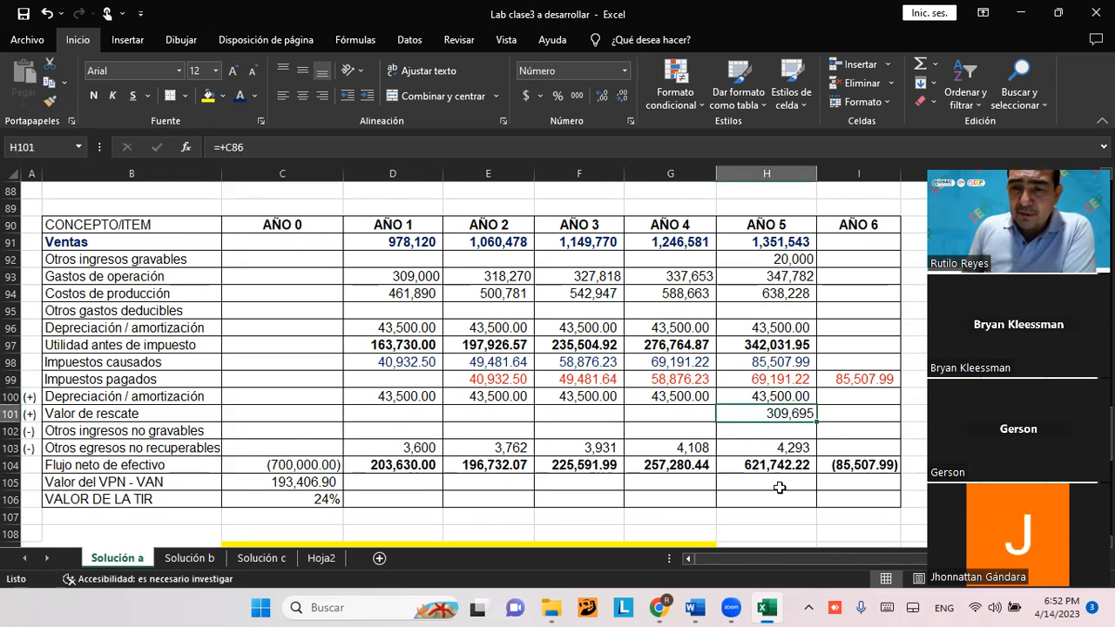
{"action": "left_click", "coordinate": [763, 466]}
{"action": "left_click", "coordinate": [759, 484]}
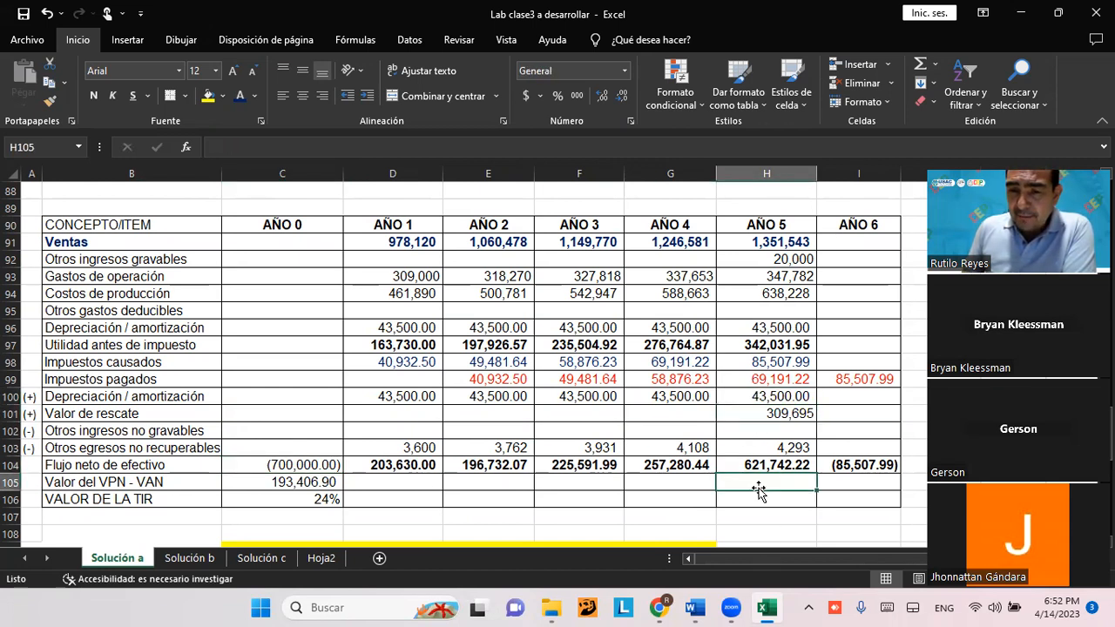
{"action": "left_click", "coordinate": [767, 447]}
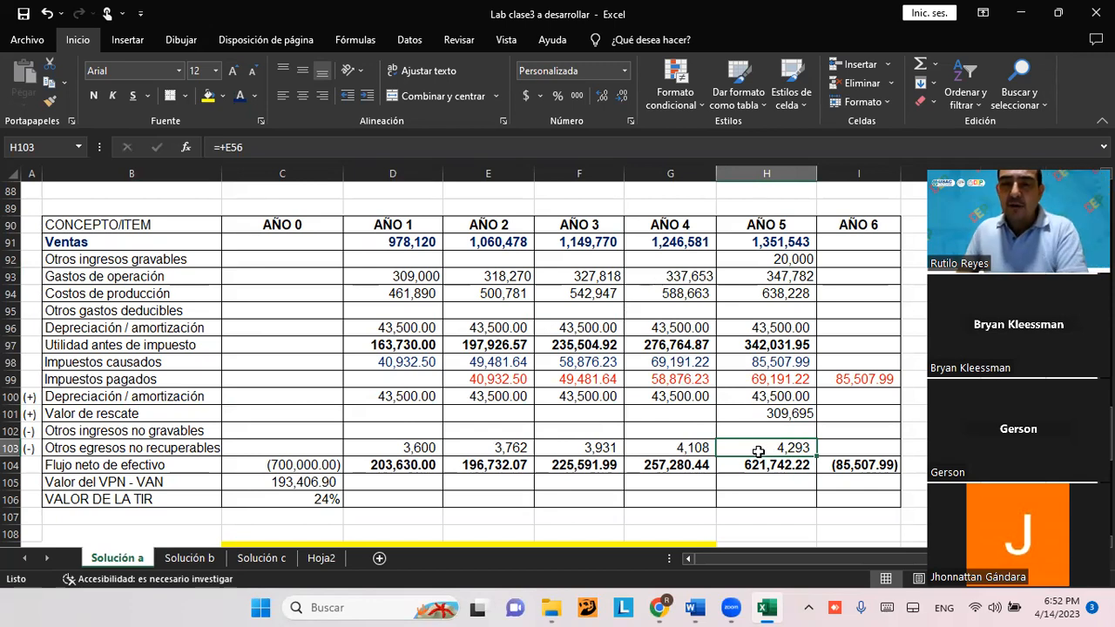
{"action": "left_click", "coordinate": [762, 414]}
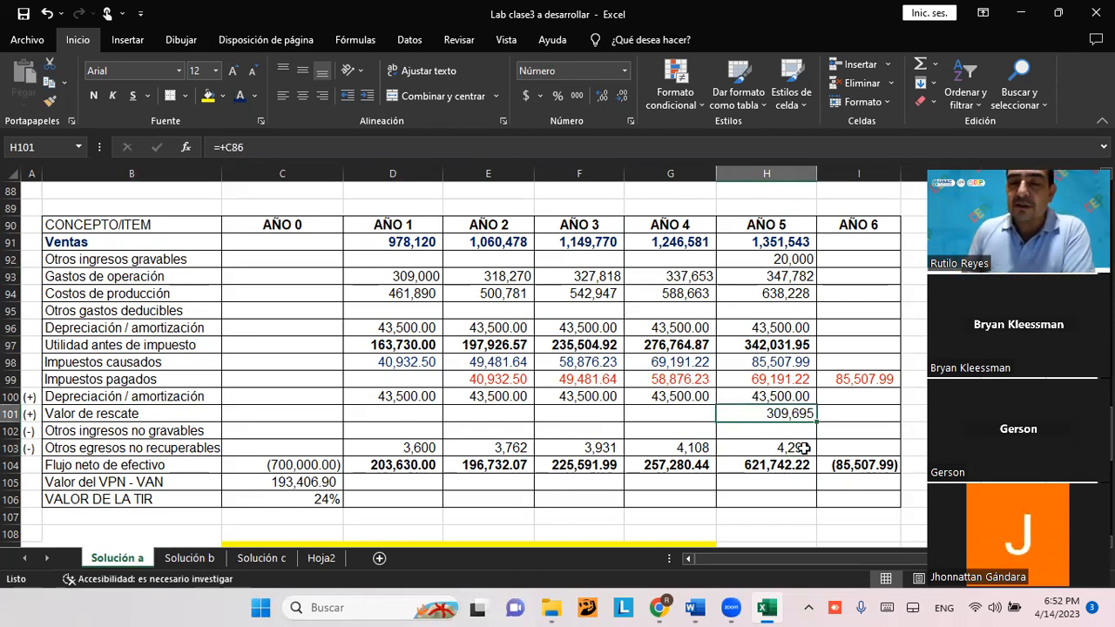
Review the Cálculo del valor de rescate section and recheck the working capital recovery in C85 and plant book value in C83
{"action": "scroll", "coordinate": [270, 431], "scroll_direction": "up", "scroll_amount": 7}
{"action": "scroll", "coordinate": [292, 402], "scroll_direction": "up", "scroll_amount": 8}
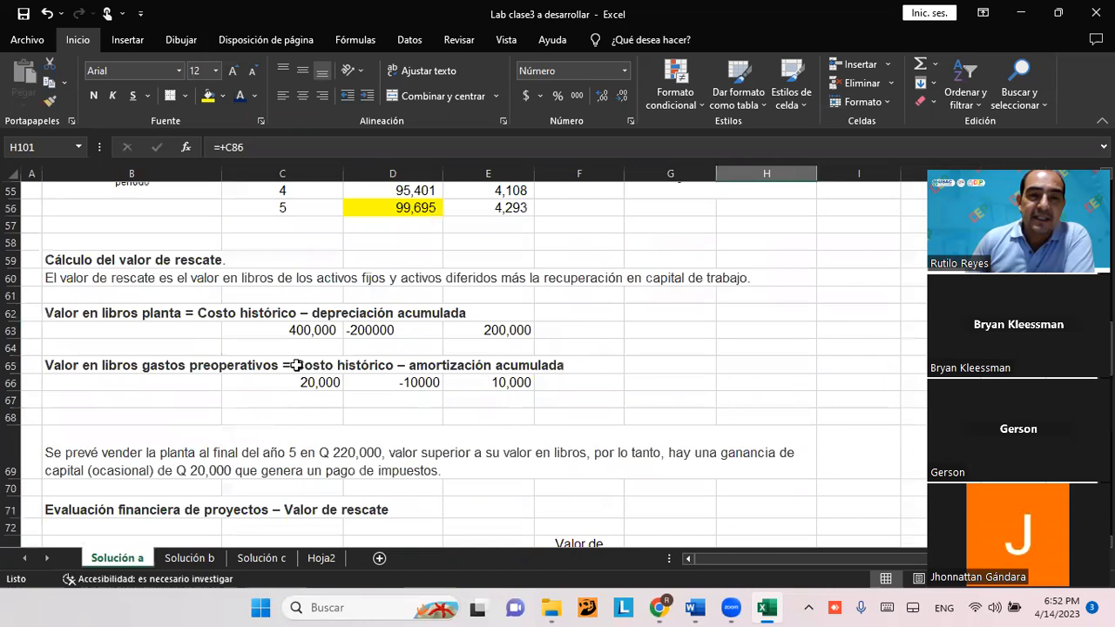
{"action": "scroll", "coordinate": [424, 383], "scroll_direction": "down", "scroll_amount": 8}
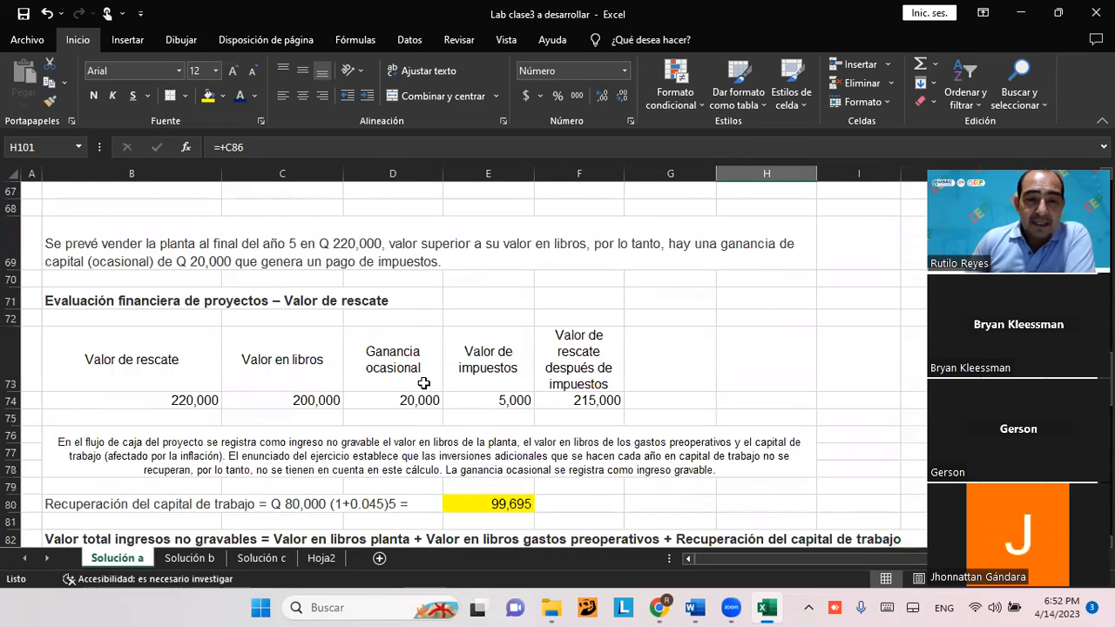
{"action": "scroll", "coordinate": [424, 383], "scroll_direction": "down", "scroll_amount": 3}
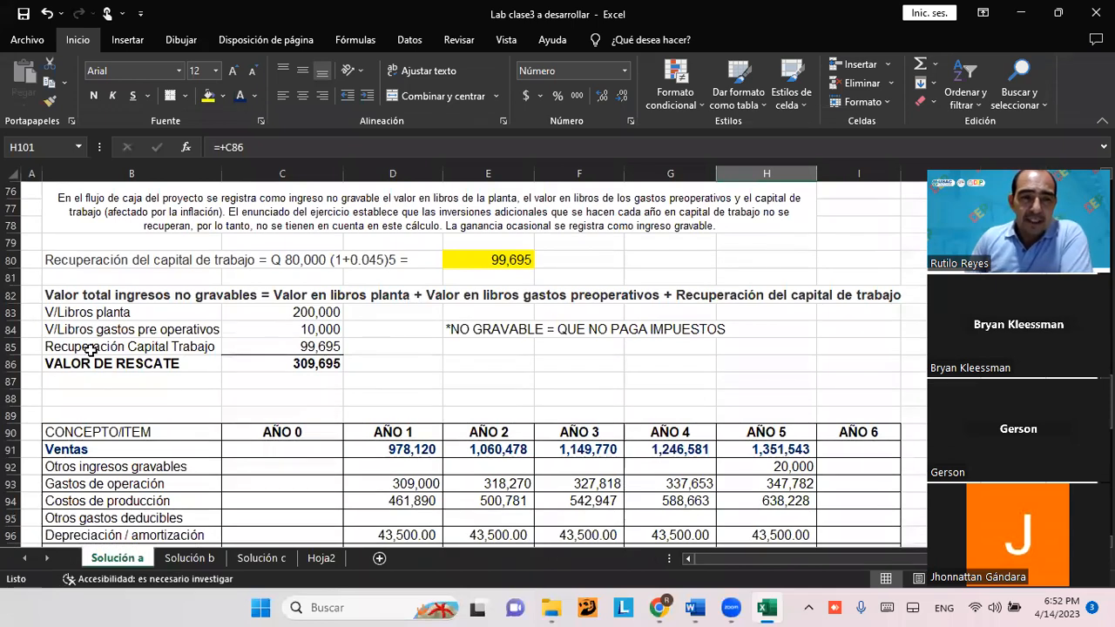
{"action": "left_click", "coordinate": [247, 353]}
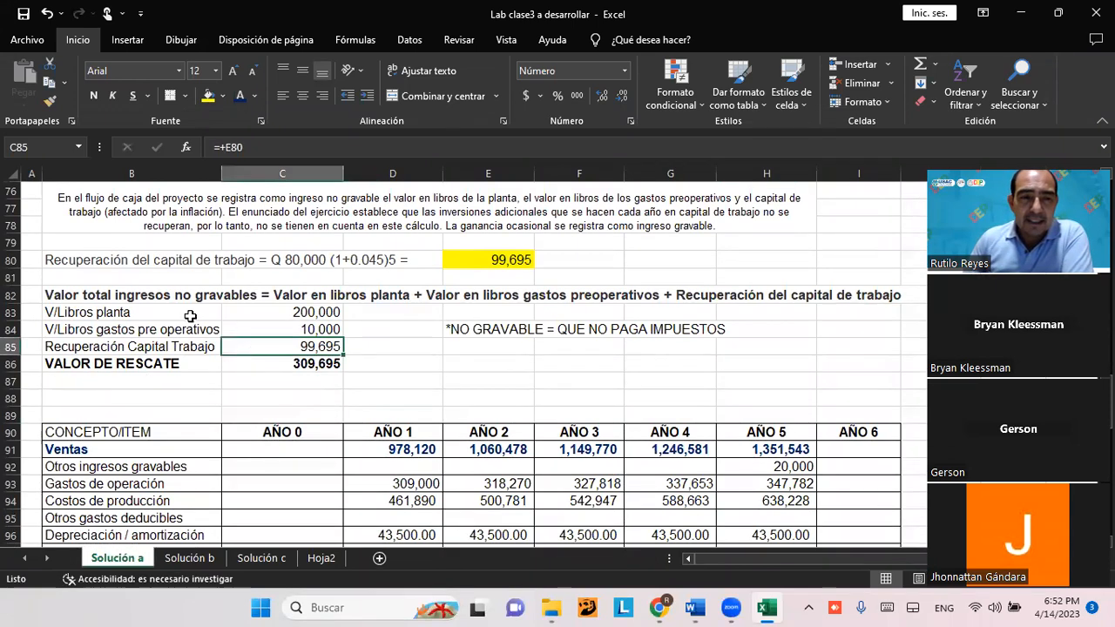
{"action": "left_click", "coordinate": [315, 311]}
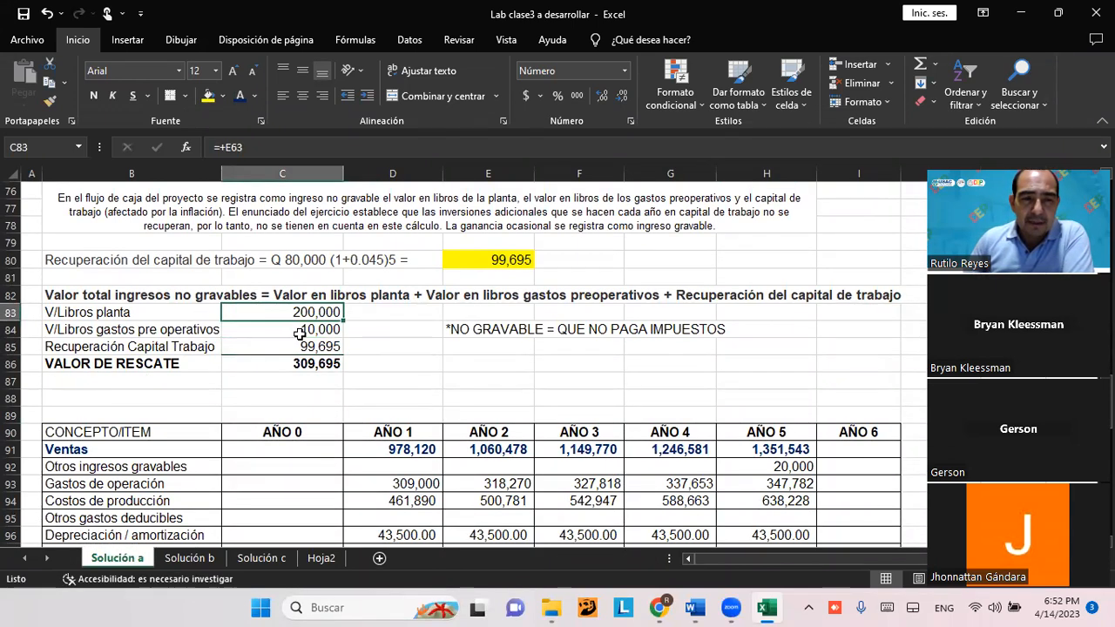
Check the book value of the pre-operating expenses in C84 and the working capital recovery in C85
{"action": "left_click", "coordinate": [299, 332]}
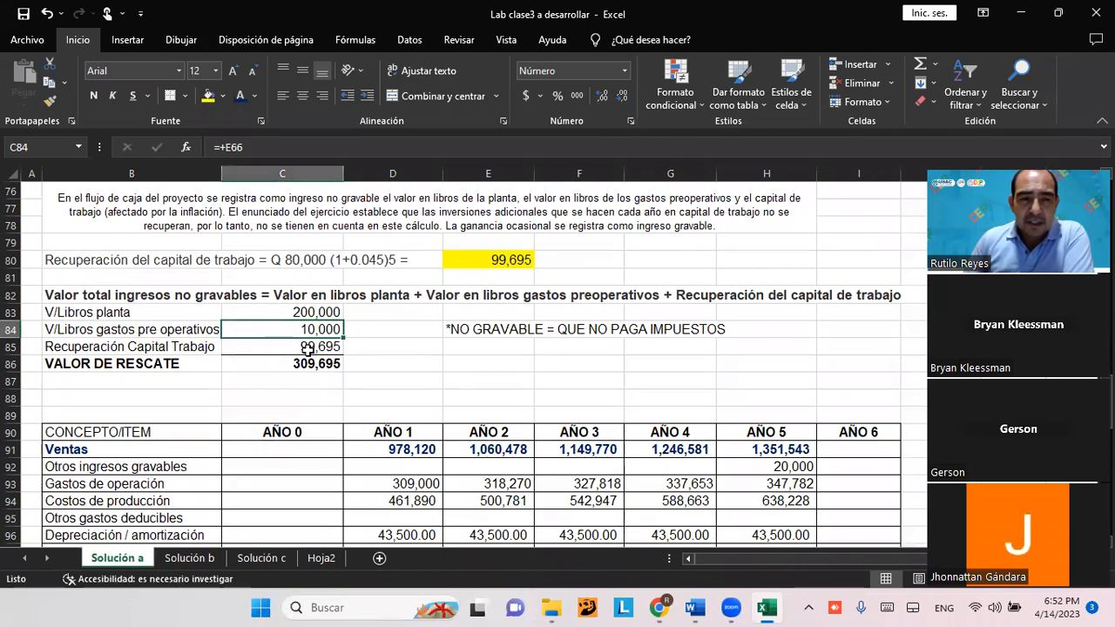
{"action": "left_click", "coordinate": [308, 348]}
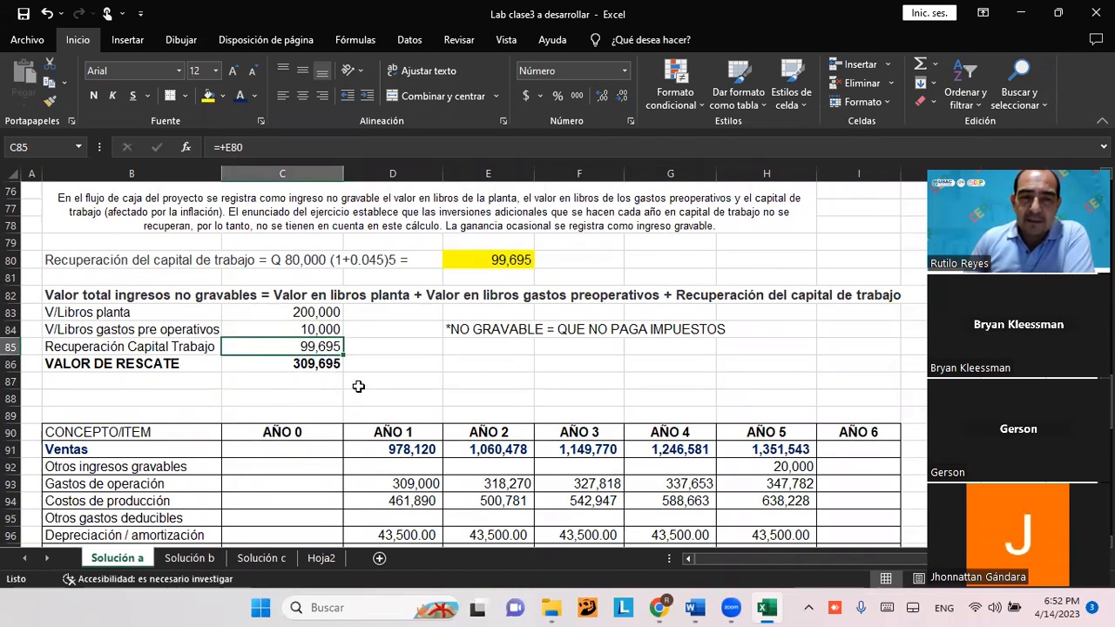
{"action": "scroll", "coordinate": [358, 386], "scroll_direction": "down", "scroll_amount": 7}
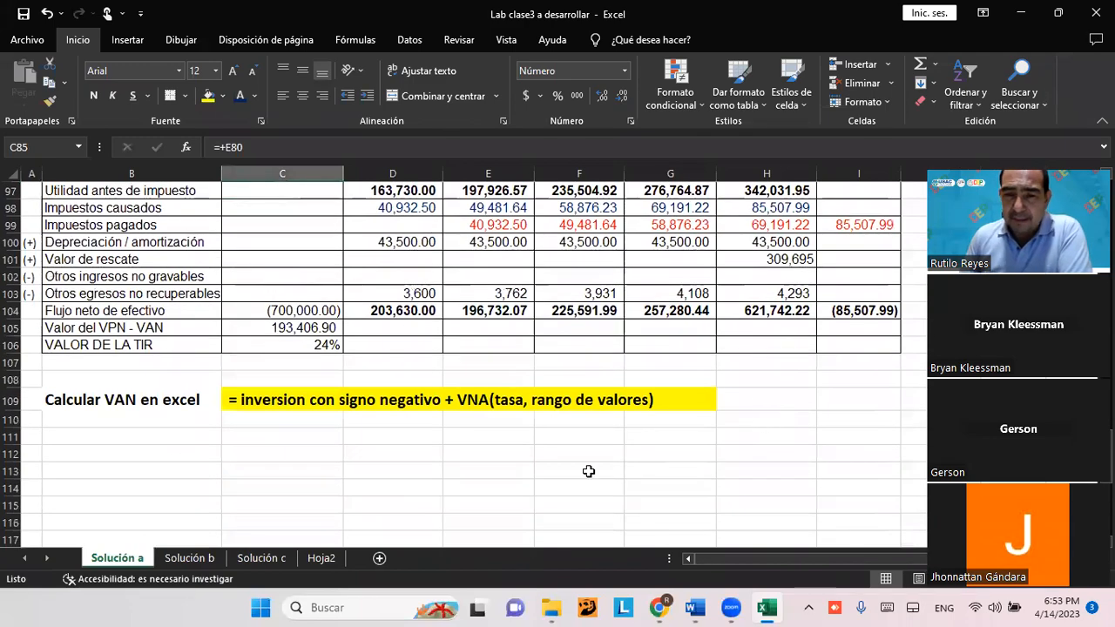
{"action": "scroll", "coordinate": [789, 378], "scroll_direction": "up", "scroll_amount": 2}
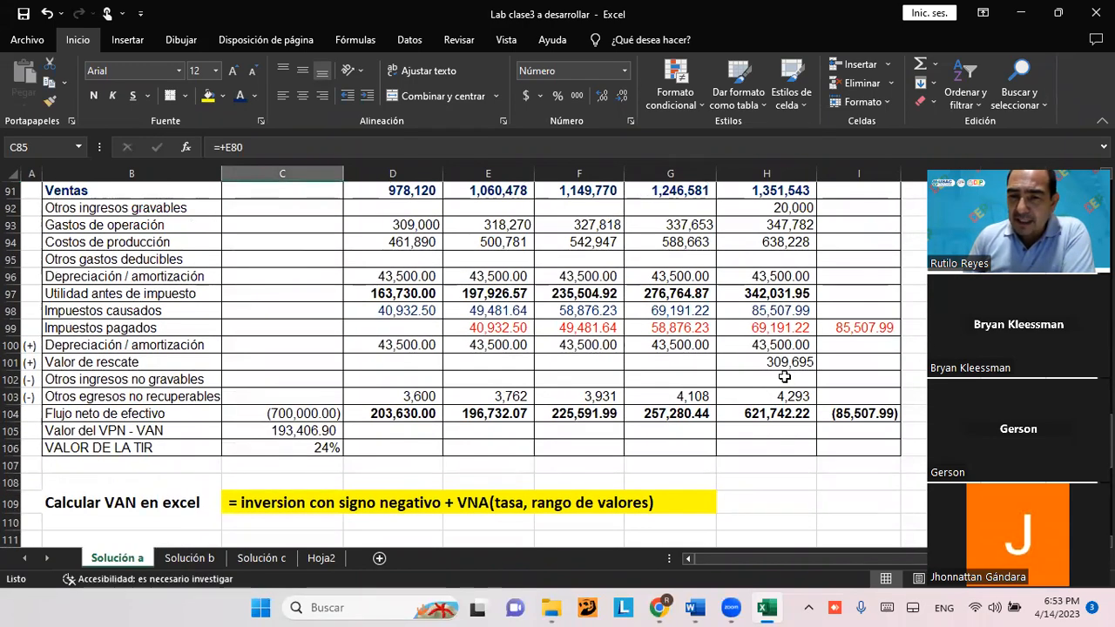
Inspect Año 5's Flujo neto de efectivo formula in H104 and its Valor de rescate link in H101
{"action": "left_click", "coordinate": [779, 362]}
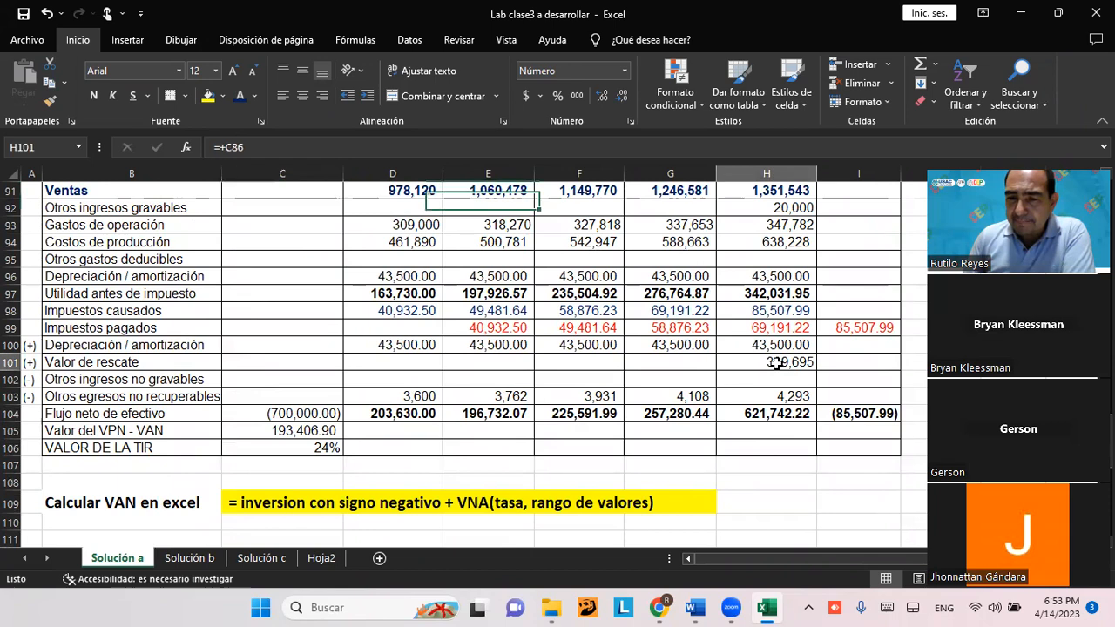
{"action": "left_click", "coordinate": [761, 413]}
{"action": "double_click", "coordinate": [763, 414]}
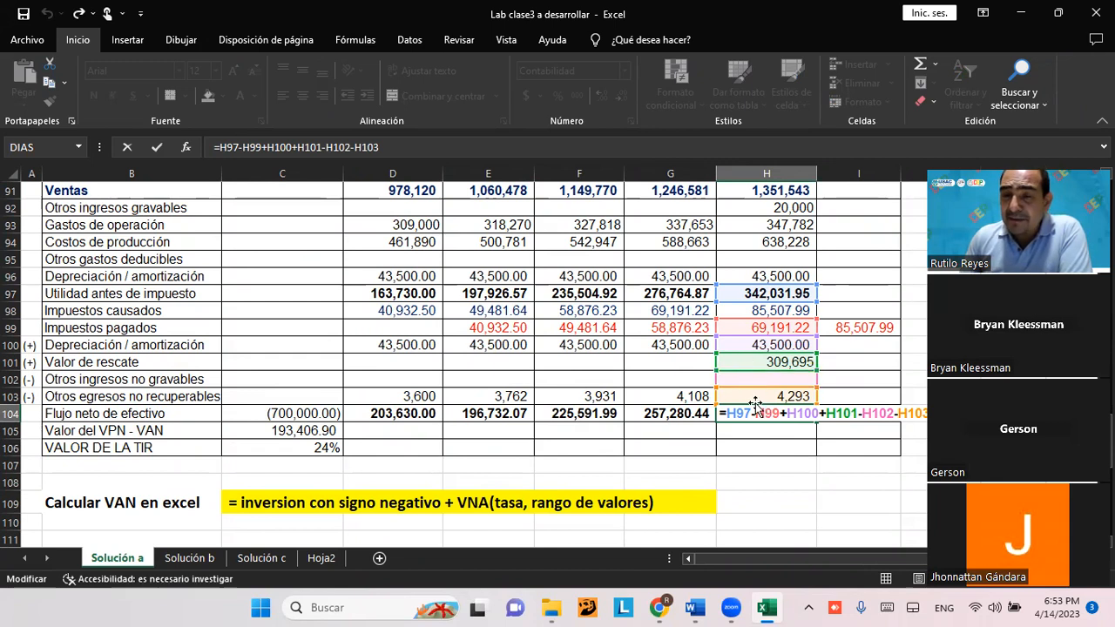
{"action": "left_click", "coordinate": [790, 484]}
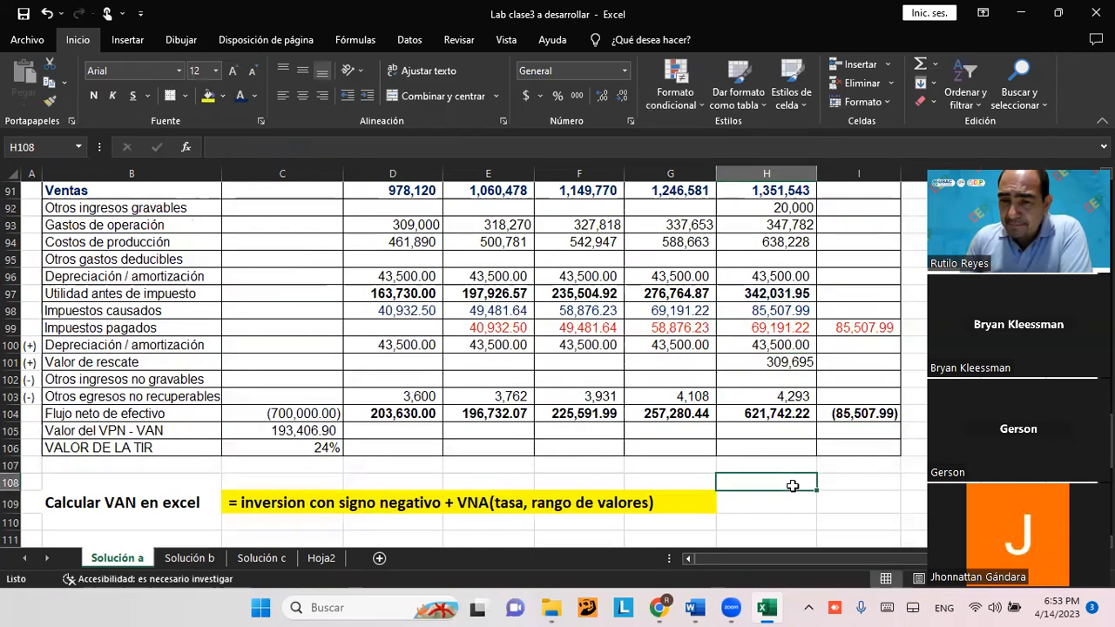
{"action": "left_click", "coordinate": [751, 417]}
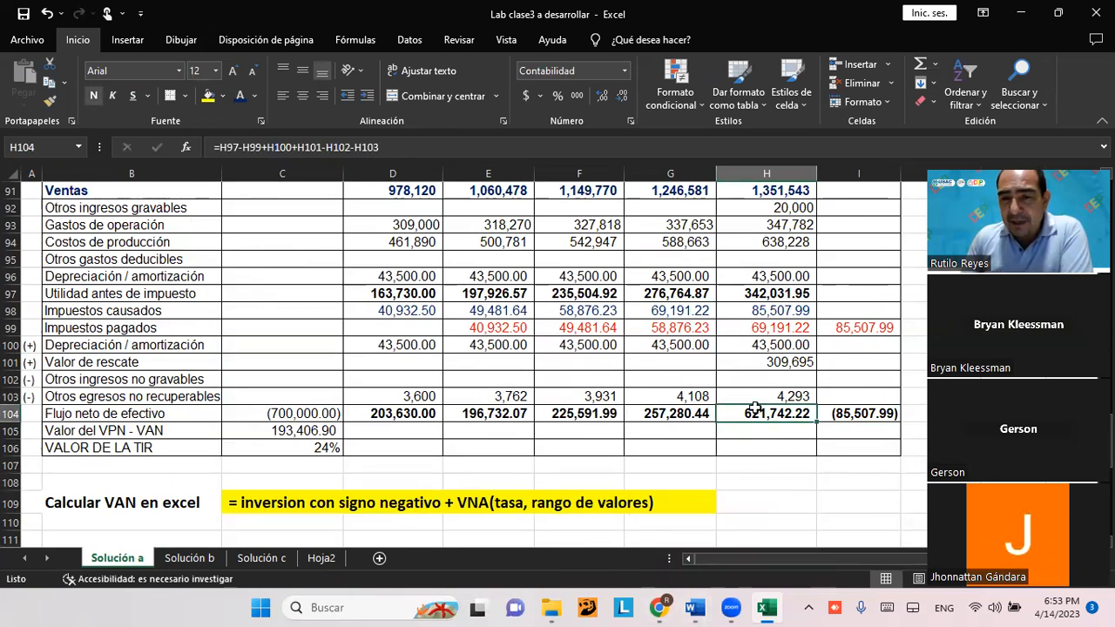
{"action": "left_click", "coordinate": [772, 361]}
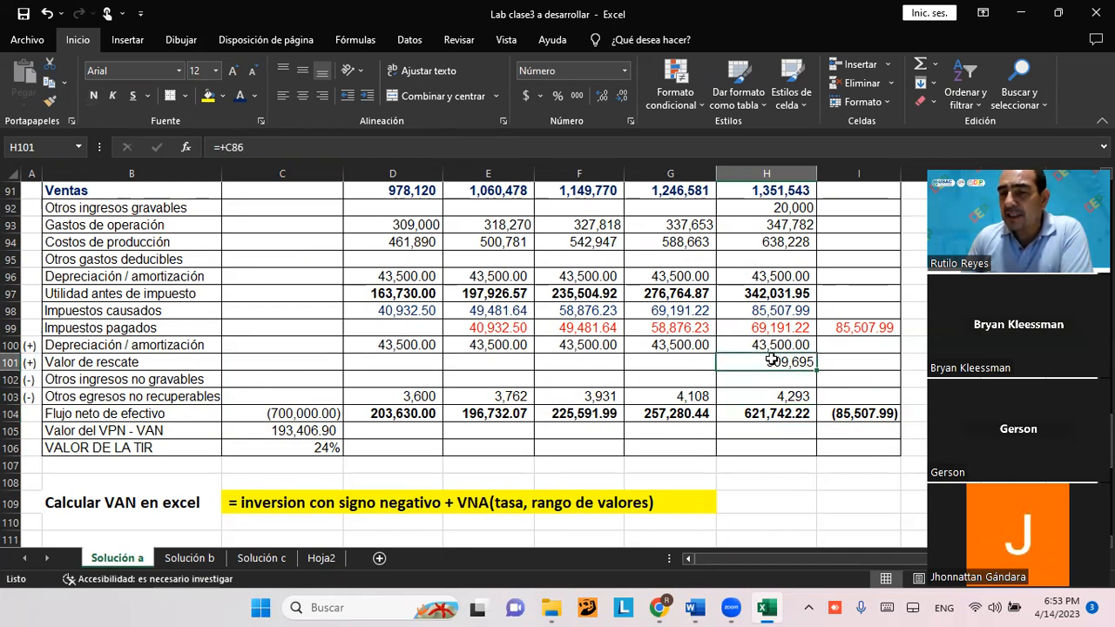
{"action": "left_click", "coordinate": [771, 477]}
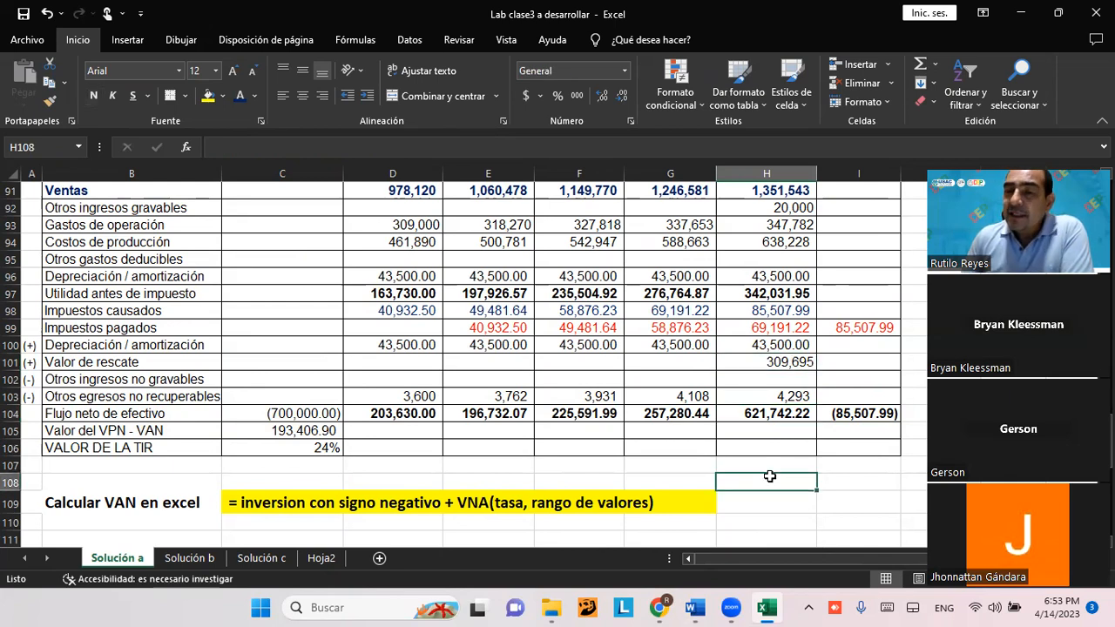
Compare Año 6's Impuestos pagados in I99 with Año 5's Impuestos causados in H98 and the Flujo neto de efectivo in I104
{"action": "left_click", "coordinate": [855, 324]}
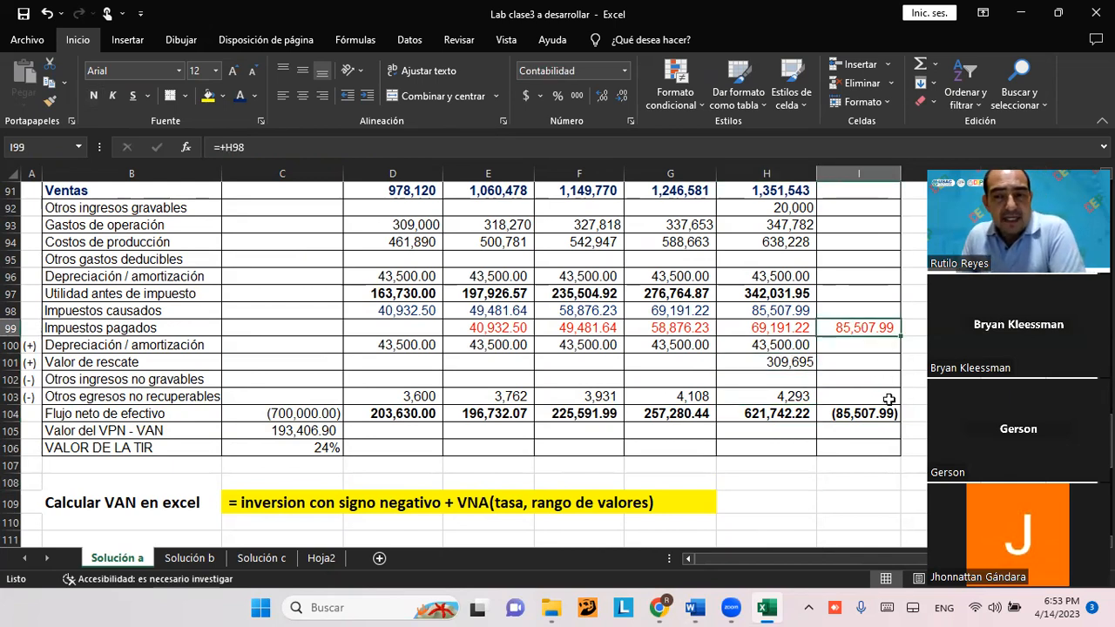
{"action": "scroll", "coordinate": [854, 323], "scroll_direction": "up", "scroll_amount": 3}
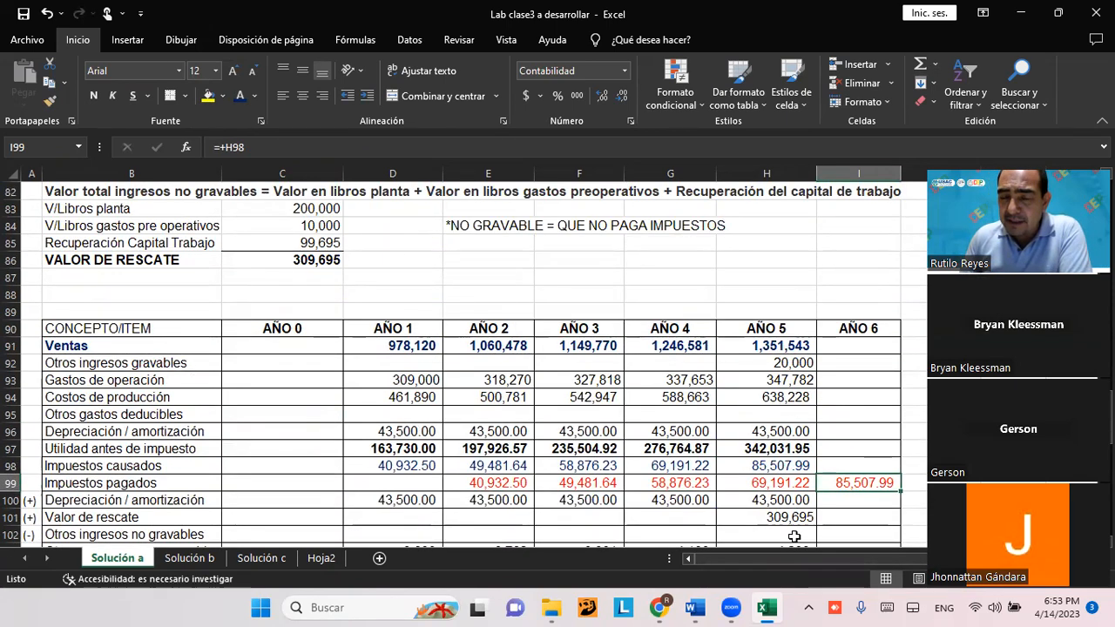
{"action": "scroll", "coordinate": [849, 410], "scroll_direction": "down", "scroll_amount": 2}
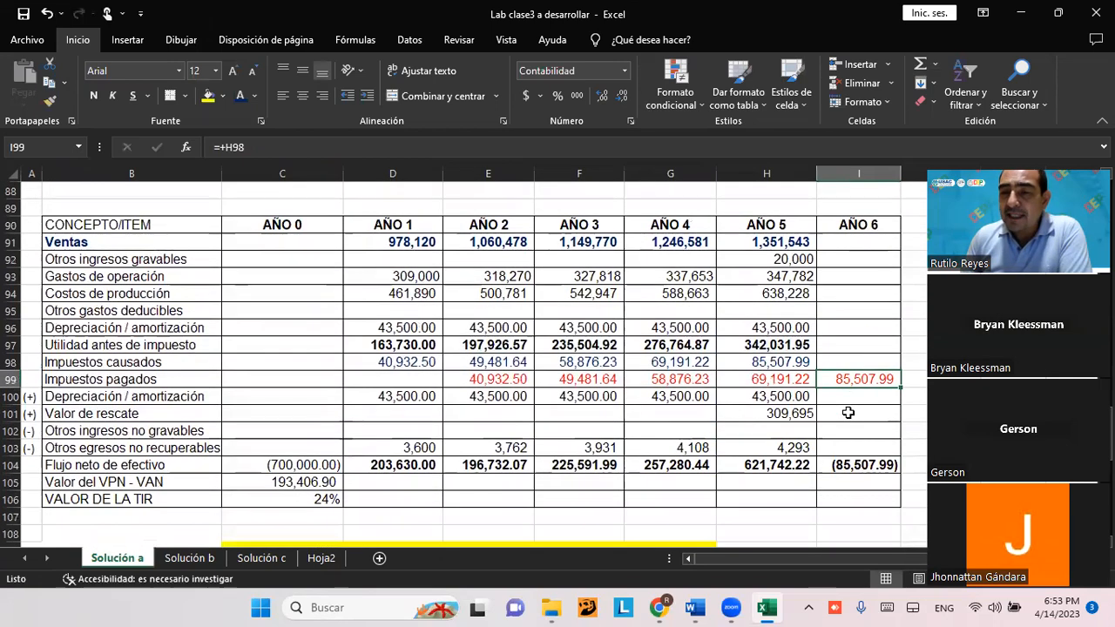
{"action": "left_click", "coordinate": [774, 361]}
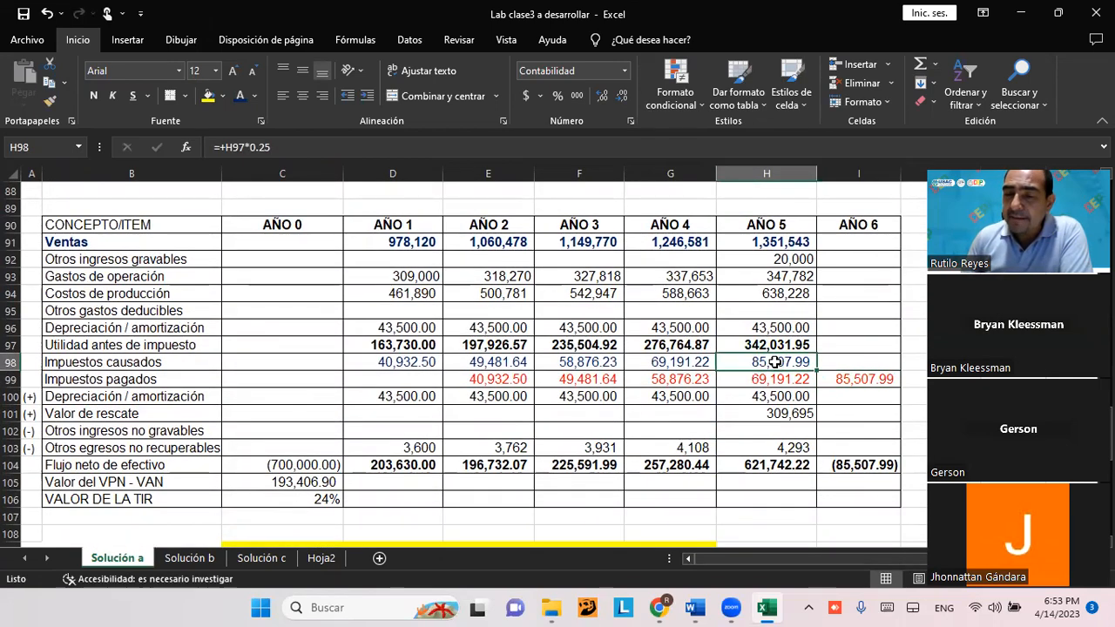
{"action": "left_click", "coordinate": [855, 378]}
{"action": "scroll", "coordinate": [855, 383], "scroll_direction": "down", "scroll_amount": 1}
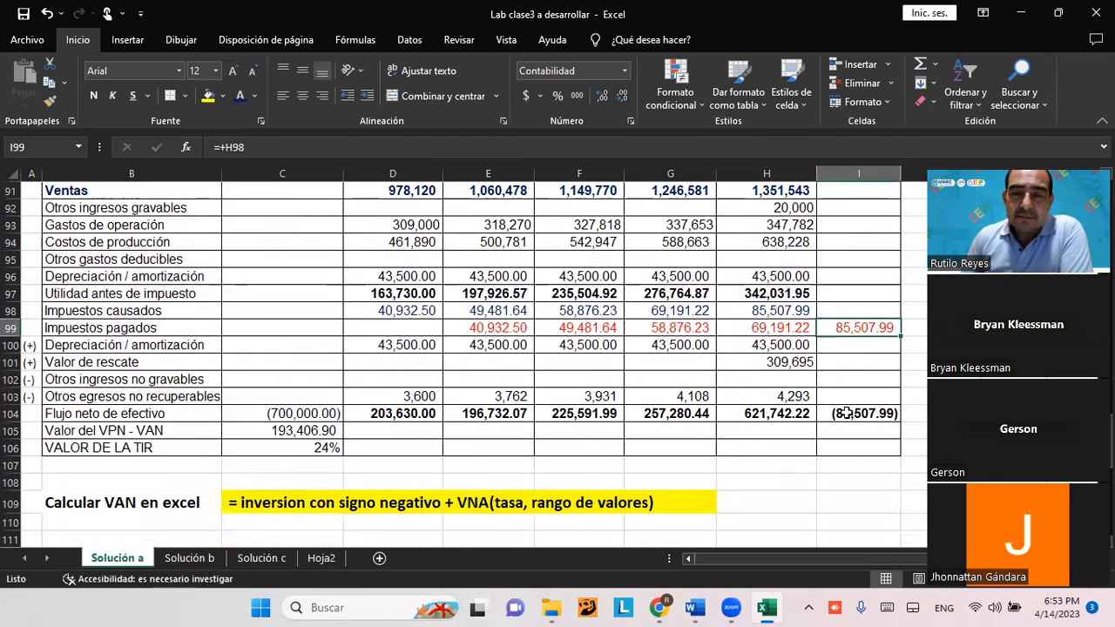
{"action": "left_click", "coordinate": [846, 413]}
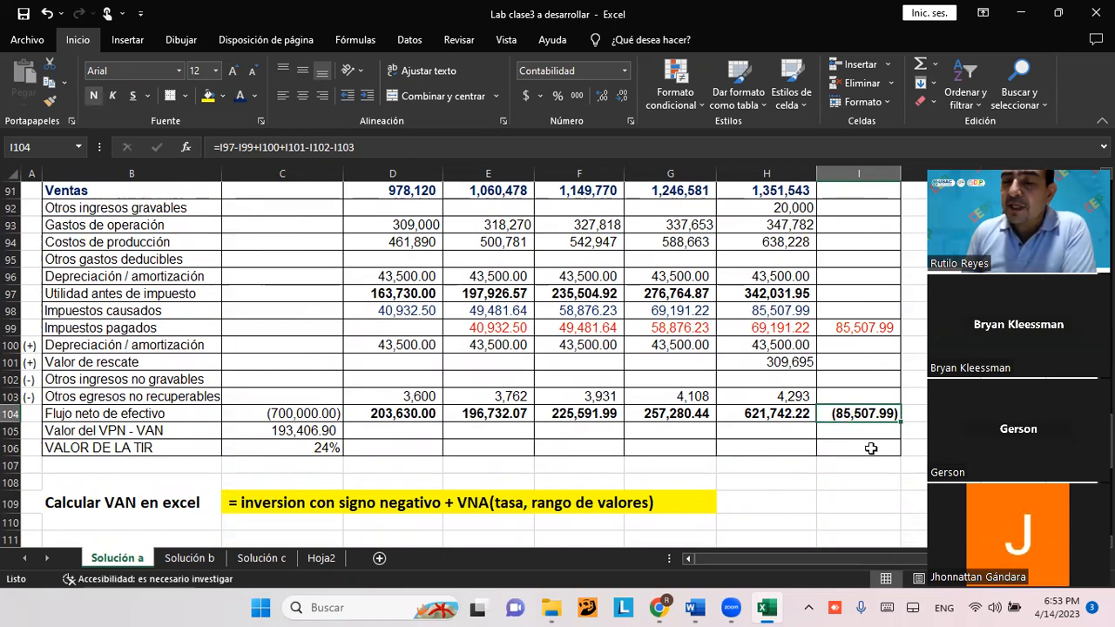
Review Año 6's Ventas through Utilidad antes de impuesto in I91:I97, its Valor de rescate in I101 and Flujo neto in I104
{"action": "scroll", "coordinate": [870, 310], "scroll_direction": "up", "scroll_amount": 2}
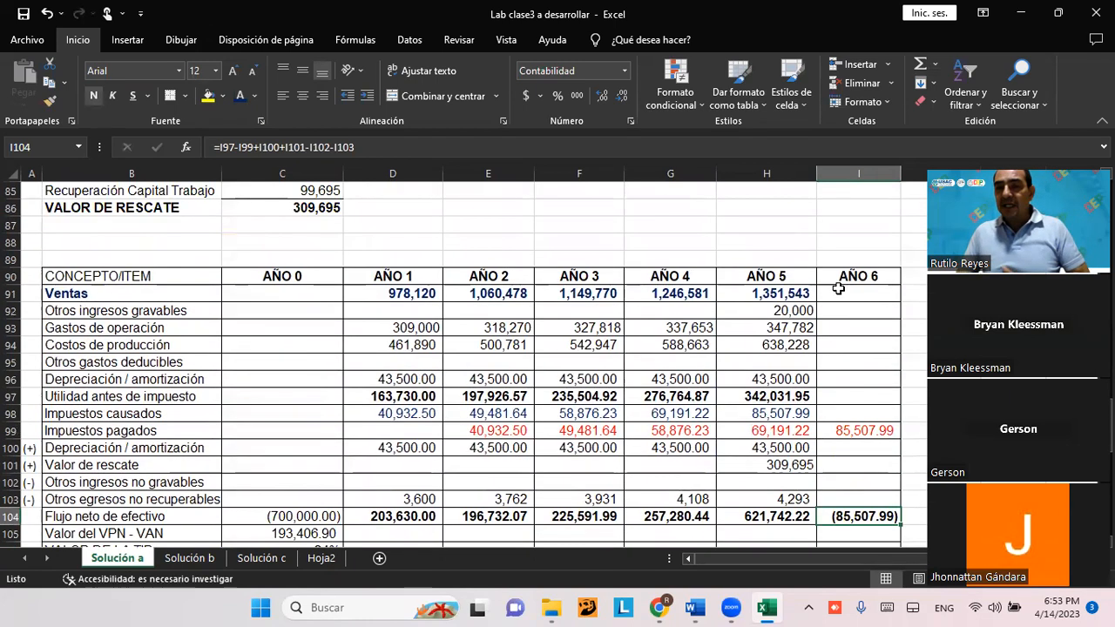
{"action": "left_click", "coordinate": [838, 288]}
{"action": "left_click_drag", "start_coordinate": [838, 289], "coordinate": [841, 396]}
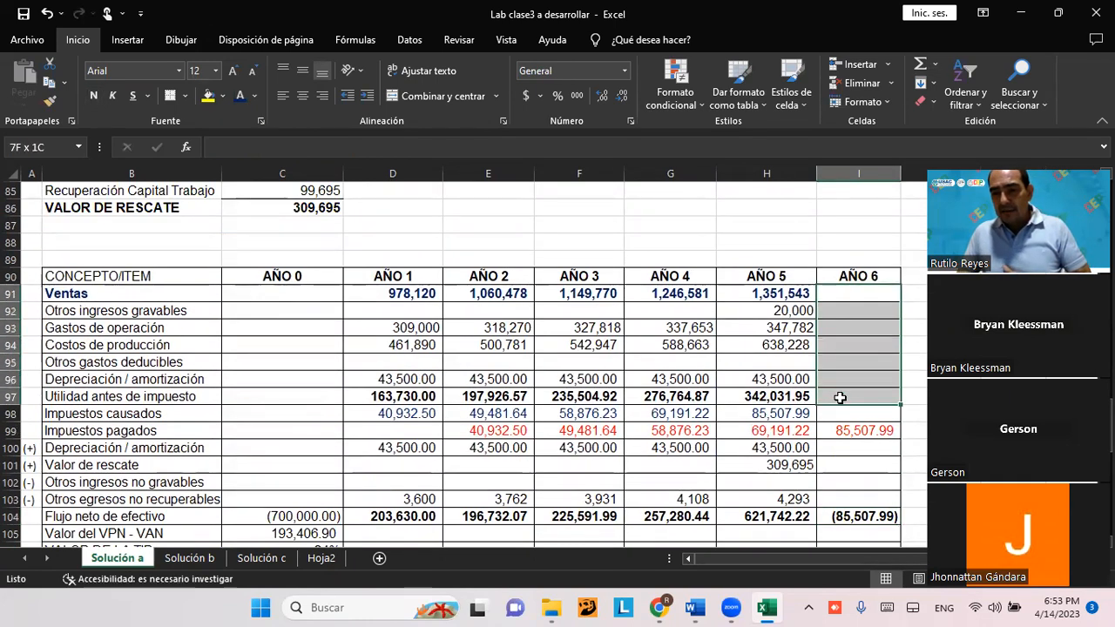
{"action": "left_click", "coordinate": [857, 469]}
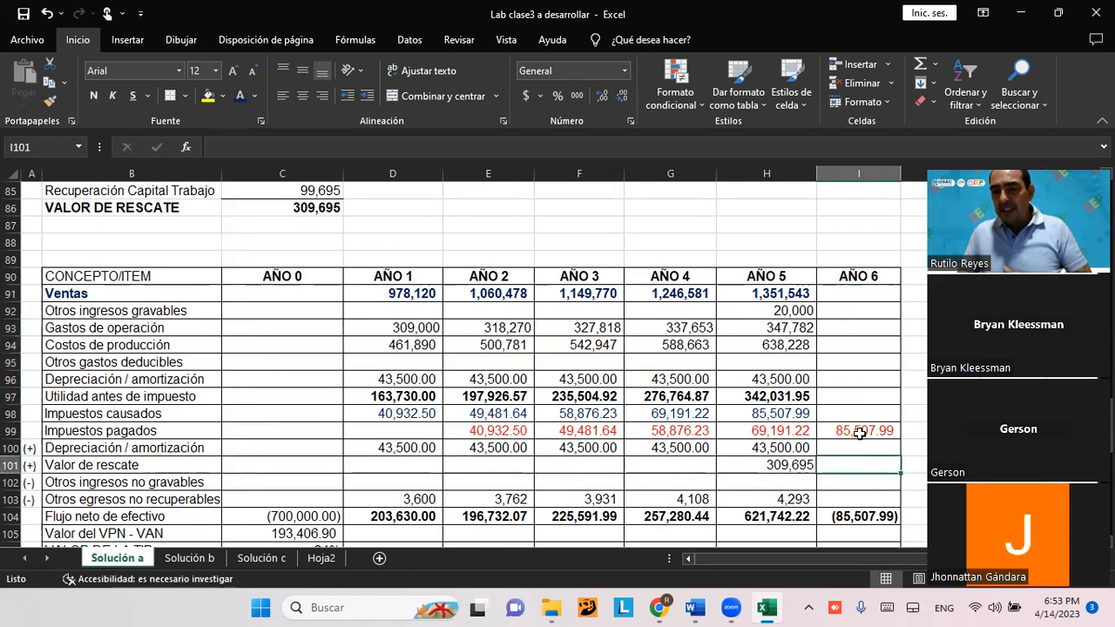
{"action": "scroll", "coordinate": [861, 444], "scroll_direction": "down", "scroll_amount": 2}
{"action": "left_click", "coordinate": [839, 420]}
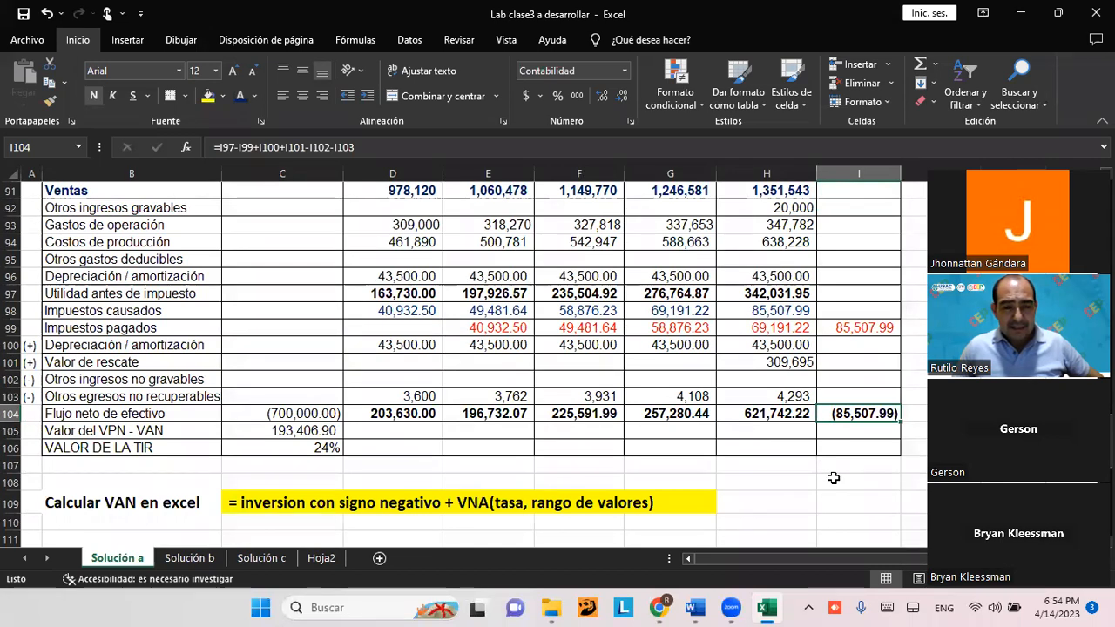
Go through the Flujo neto de efectivo row year by year, from the Año 0 investment in C104 to Año 6 in I104
{"action": "left_click", "coordinate": [302, 413]}
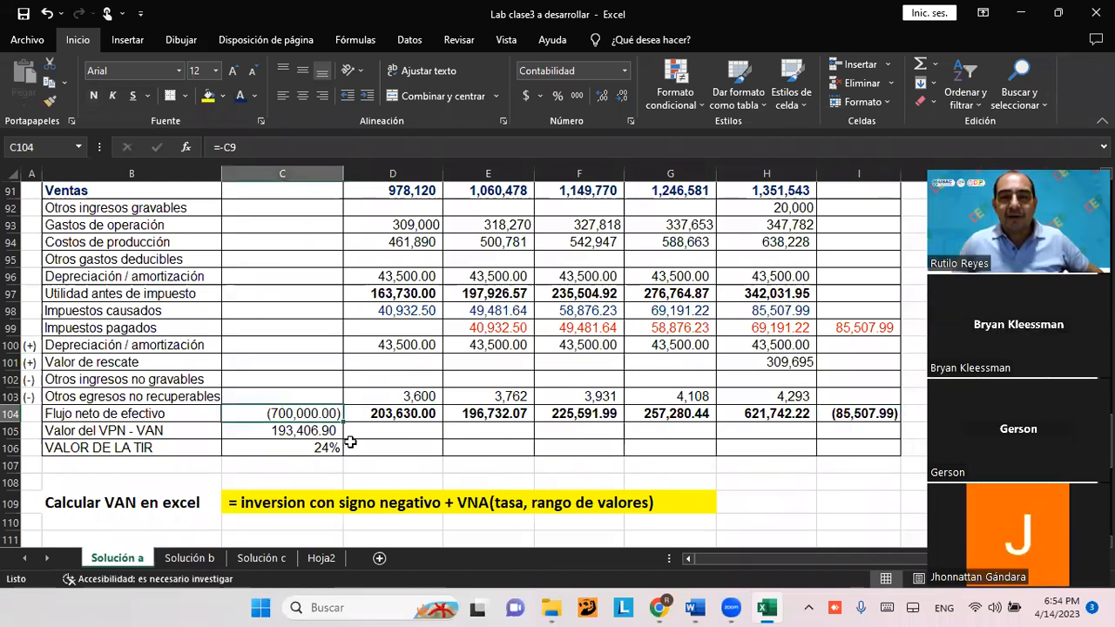
{"action": "left_click", "coordinate": [412, 437]}
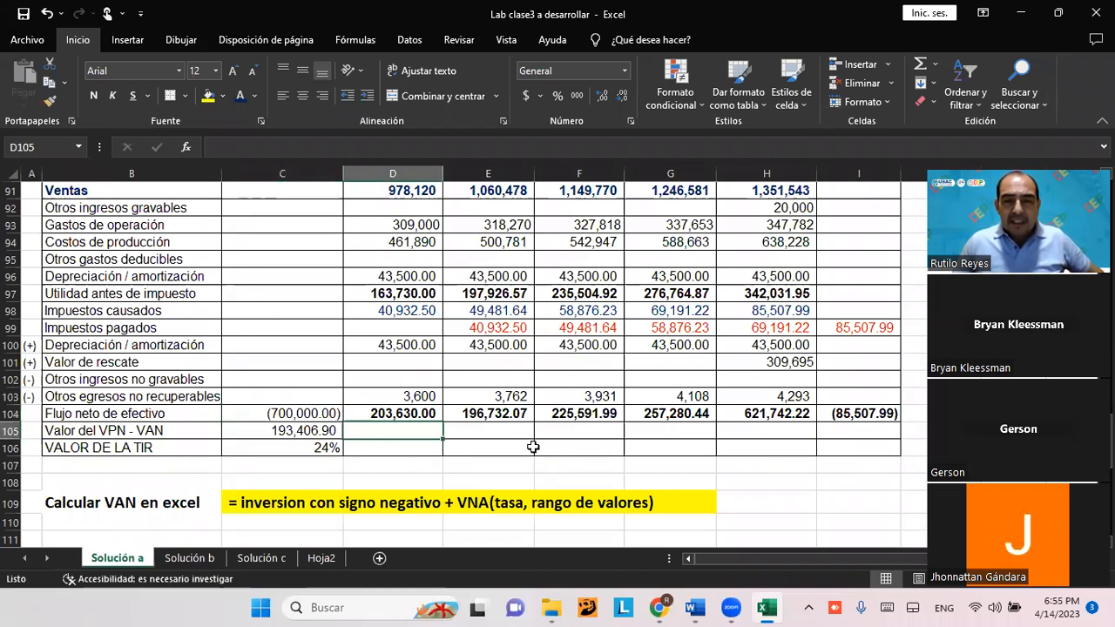
{"action": "left_click", "coordinate": [279, 417]}
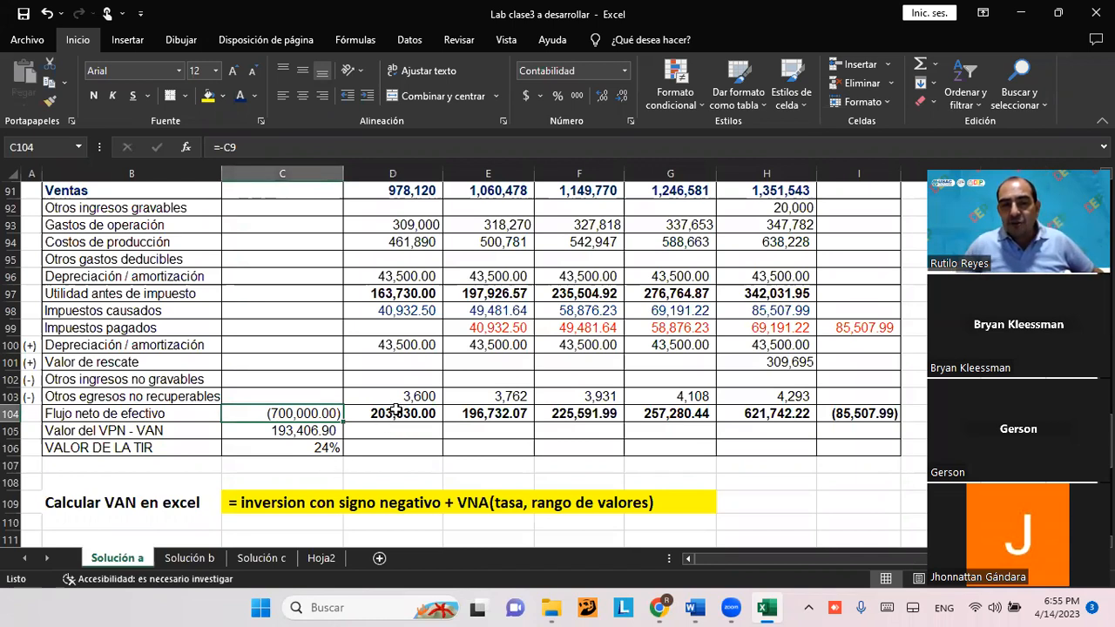
{"action": "left_click", "coordinate": [396, 412]}
{"action": "left_click", "coordinate": [482, 415]}
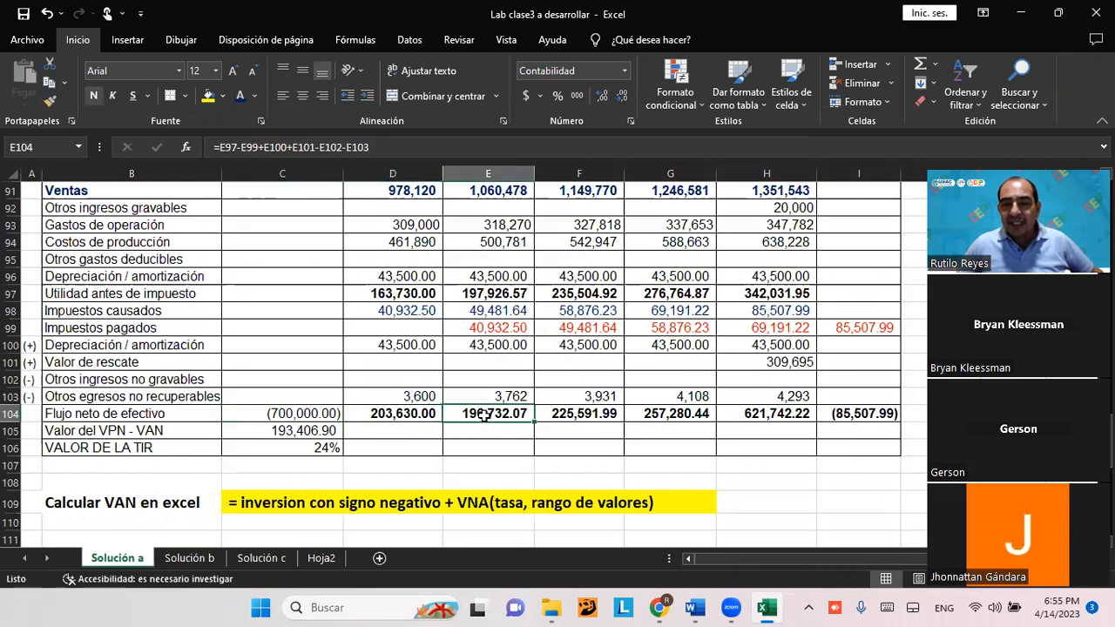
{"action": "left_click", "coordinate": [565, 409]}
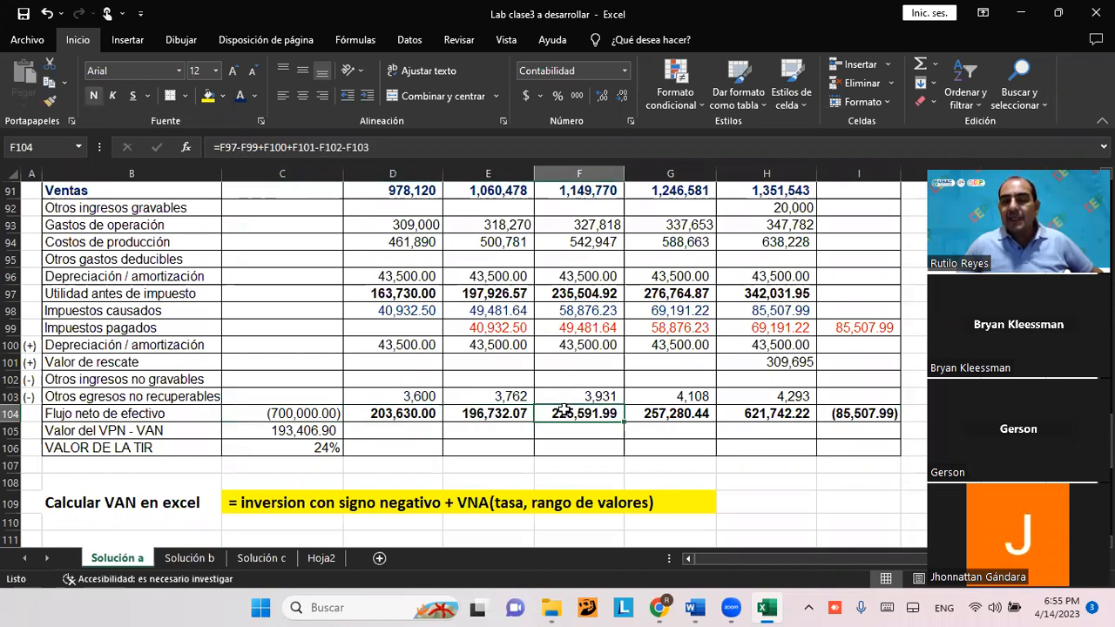
{"action": "left_click", "coordinate": [658, 410]}
{"action": "left_click", "coordinate": [742, 418]}
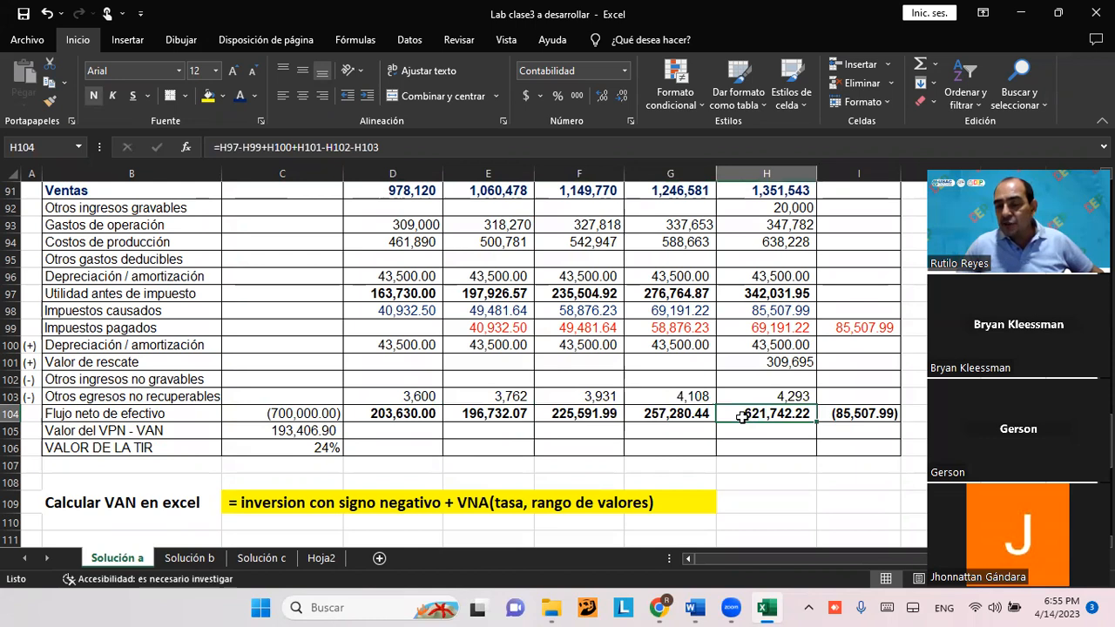
{"action": "left_click", "coordinate": [859, 415]}
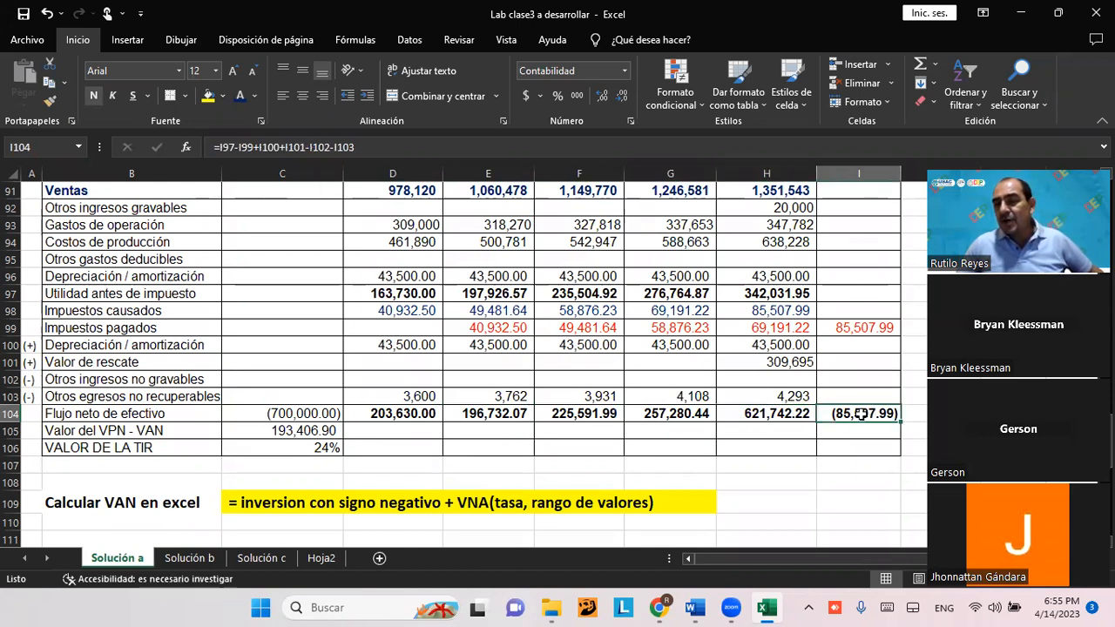
Compare Año 6's Impuestos pagados in I99 with its cells I91:I98 and Año 5's Utilidad antes de impuesto in H97
{"action": "left_click", "coordinate": [848, 332]}
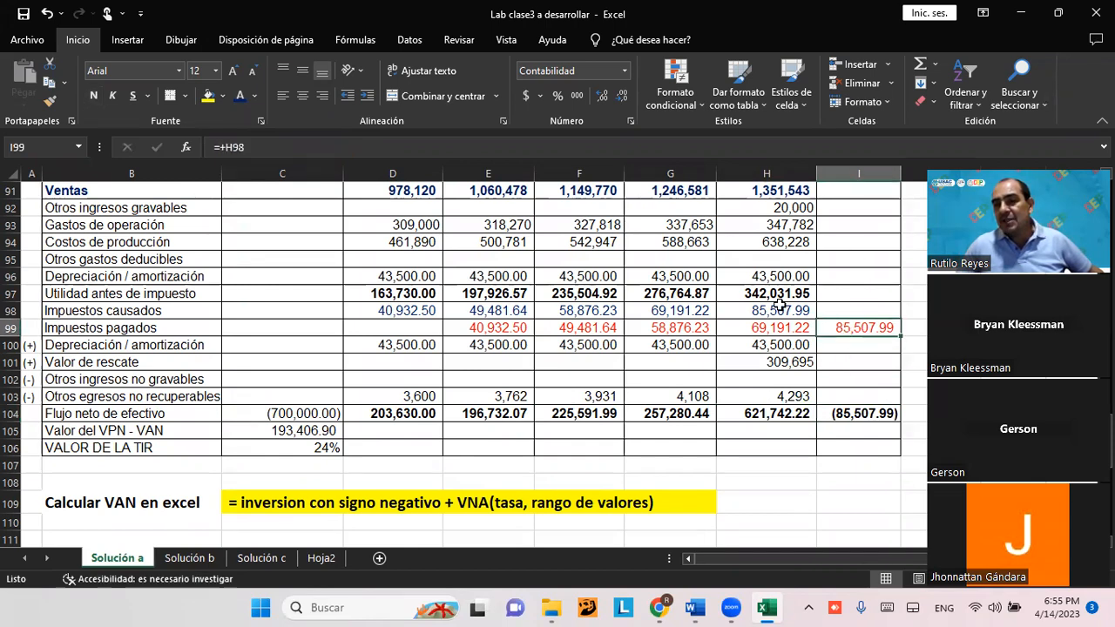
{"action": "scroll", "coordinate": [844, 308], "scroll_direction": "up", "scroll_amount": 2}
{"action": "left_click", "coordinate": [863, 296]}
{"action": "left_click_drag", "start_coordinate": [862, 296], "coordinate": [866, 415]}
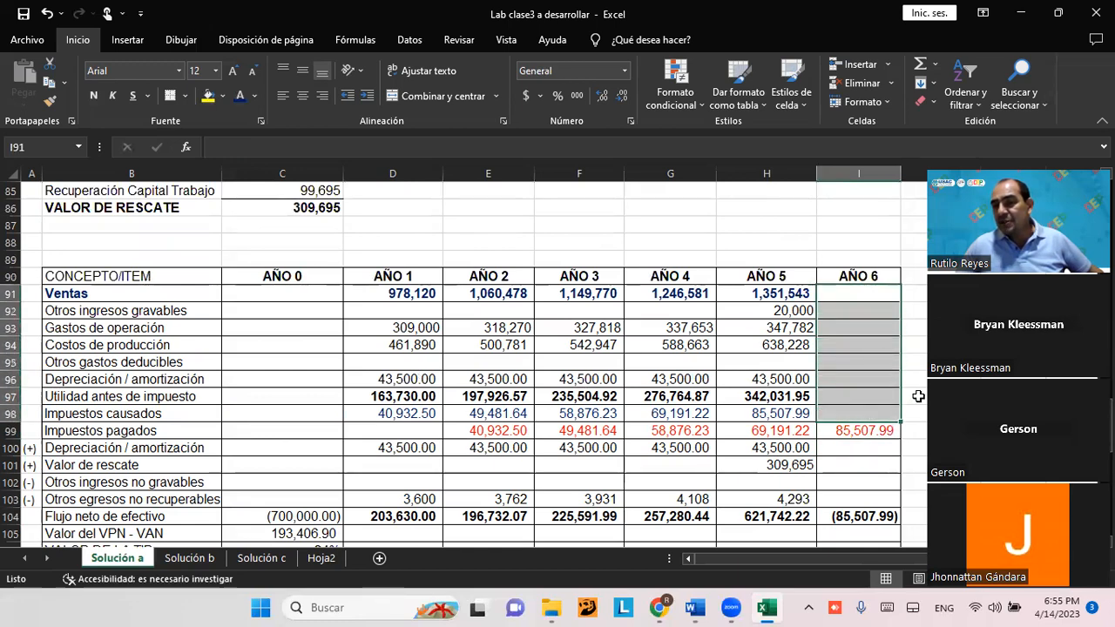
{"action": "scroll", "coordinate": [910, 392], "scroll_direction": "down", "scroll_amount": 1}
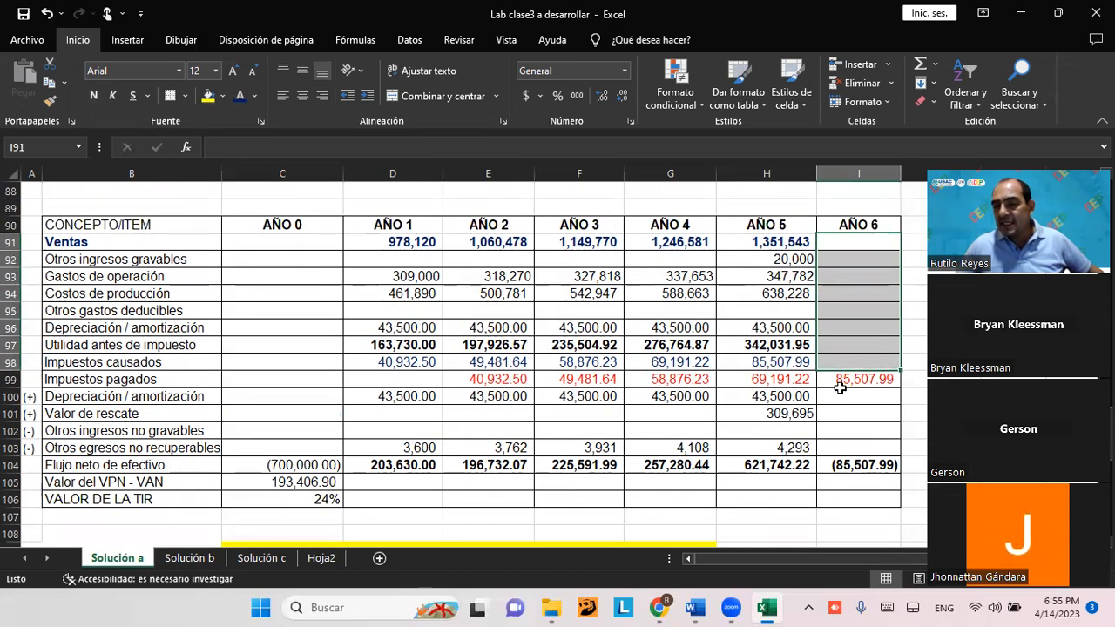
{"action": "left_click", "coordinate": [840, 384]}
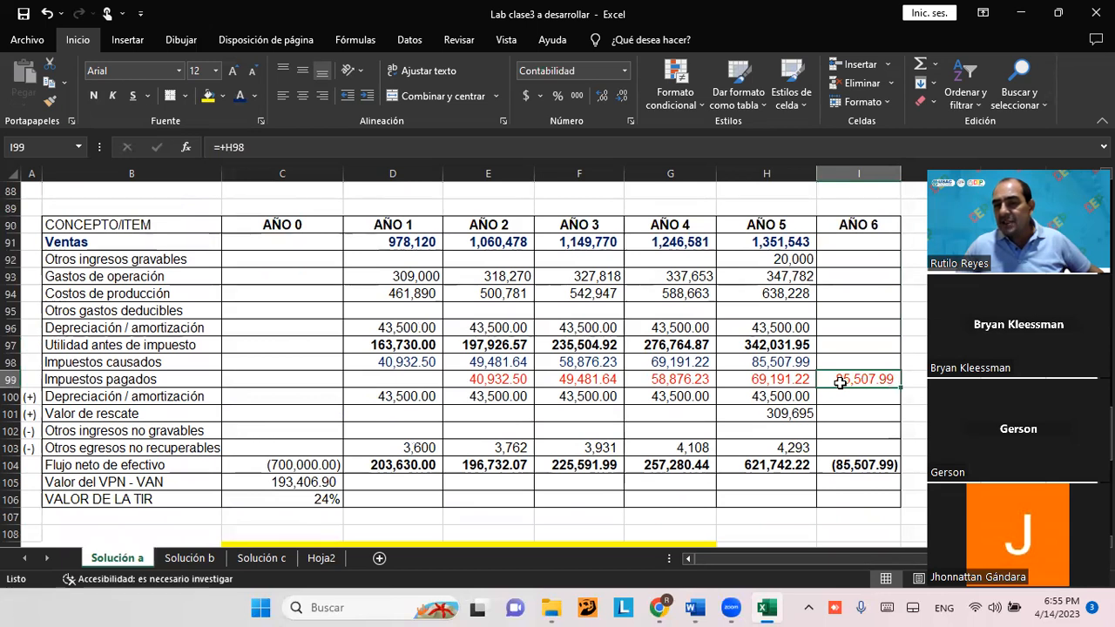
{"action": "left_click", "coordinate": [764, 347]}
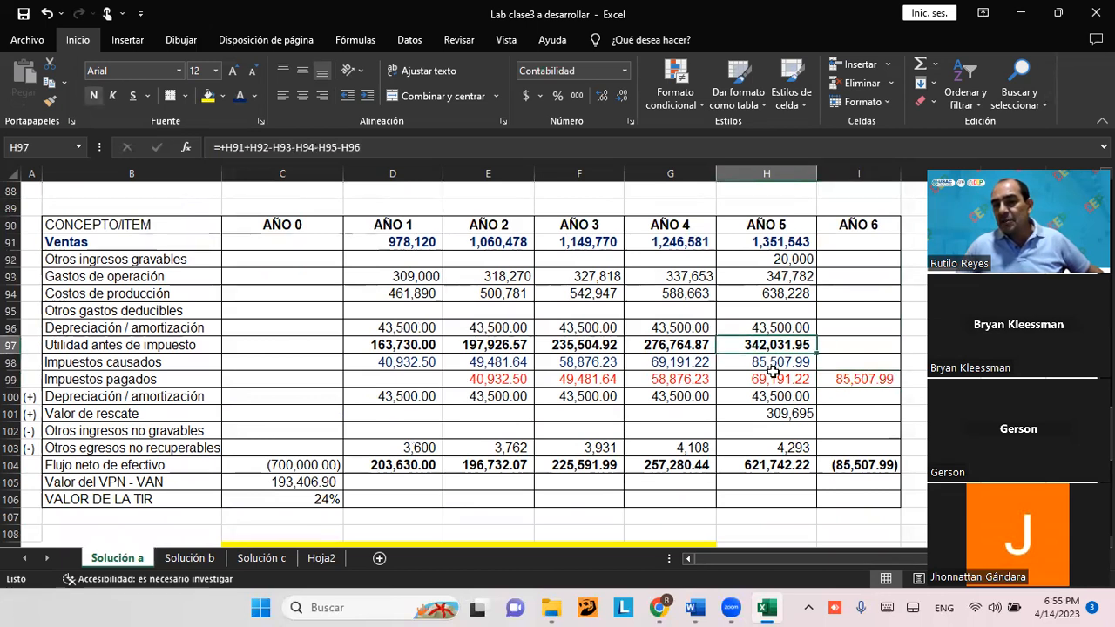
{"action": "left_click", "coordinate": [863, 428]}
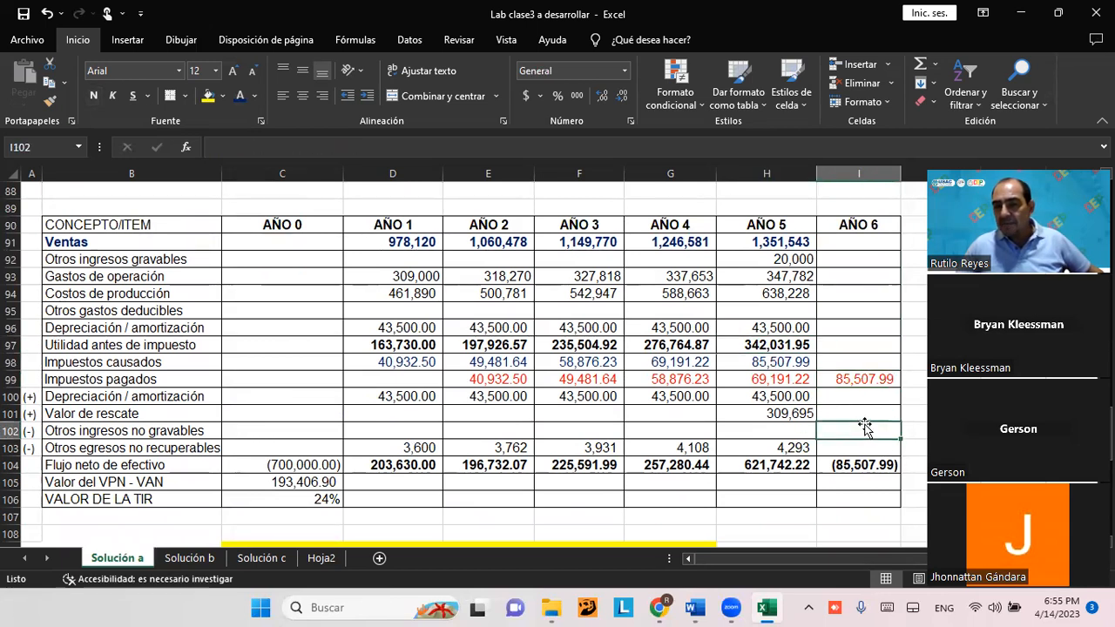
Recheck Año 6's Flujo neto de efectivo formula in I104 and select C111 below the VAN formula note
{"action": "scroll", "coordinate": [864, 425], "scroll_direction": "down", "scroll_amount": 2}
{"action": "left_click", "coordinate": [844, 362]}
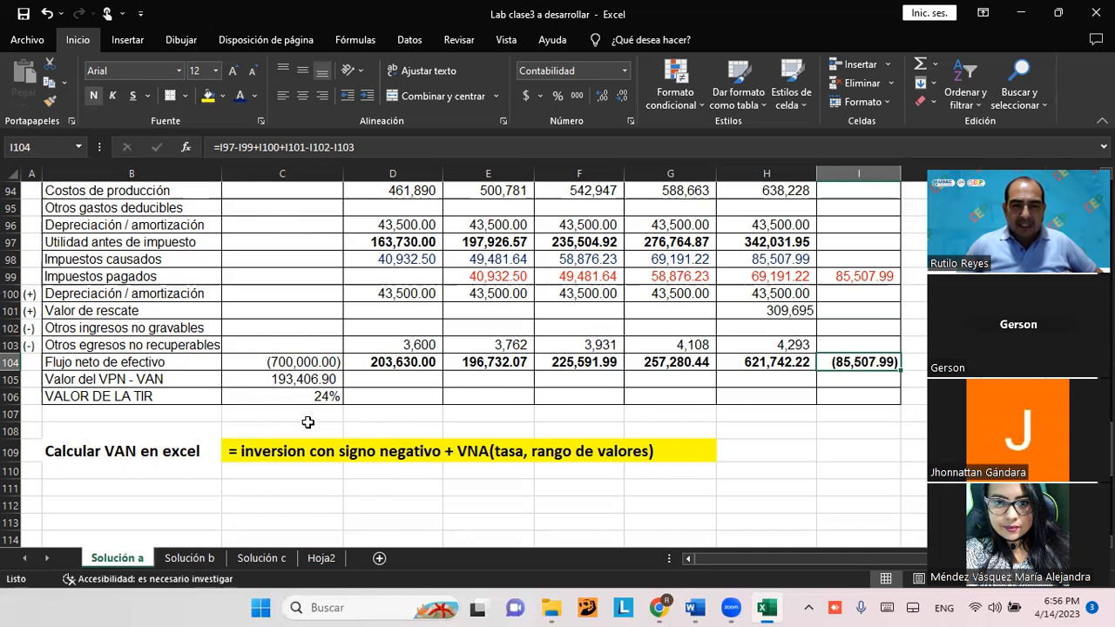
{"action": "left_click", "coordinate": [287, 488]}
{"action": "mouse_move", "coordinate": [731, 591]}
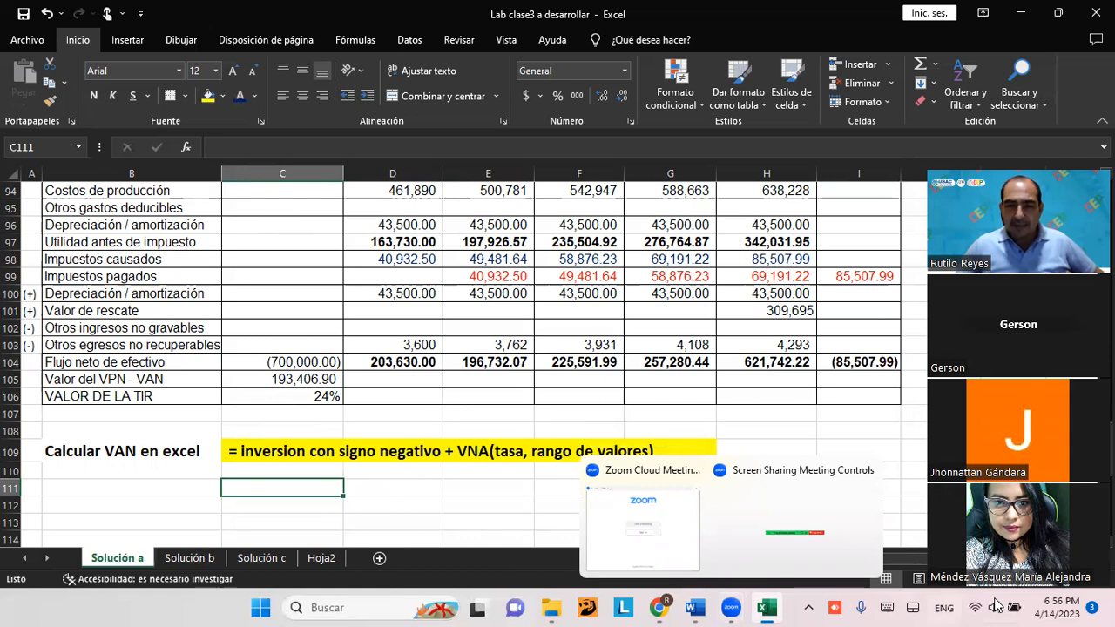
Calculate the VAN in C111 with the formula =C104+VNA(15%,D104:I104)
{"action": "type", "text": "="}
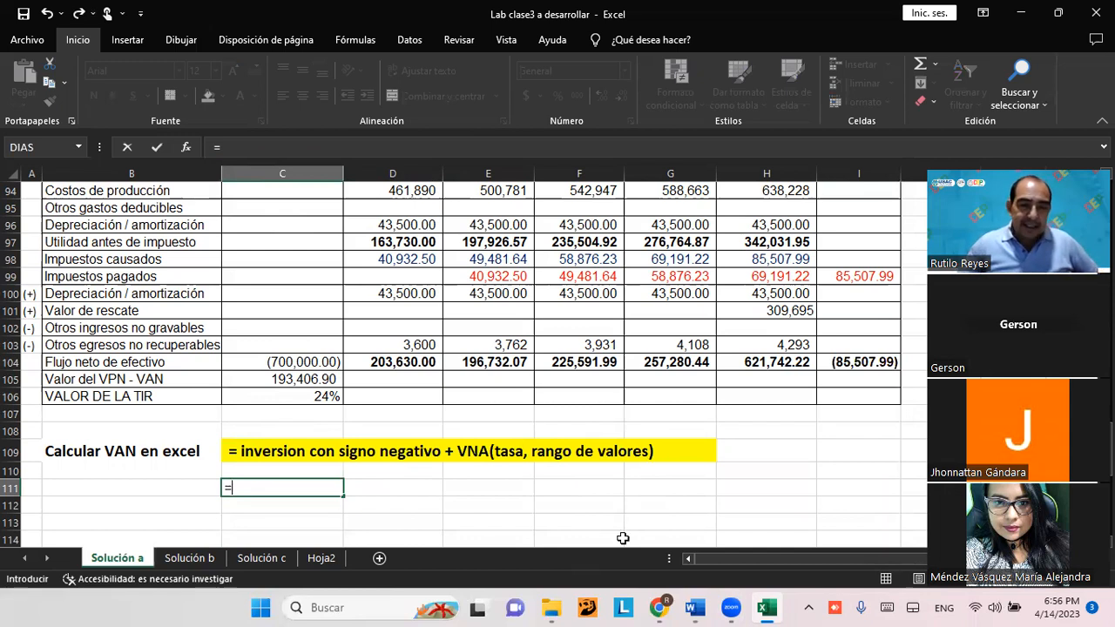
{"action": "left_click", "coordinate": [294, 359]}
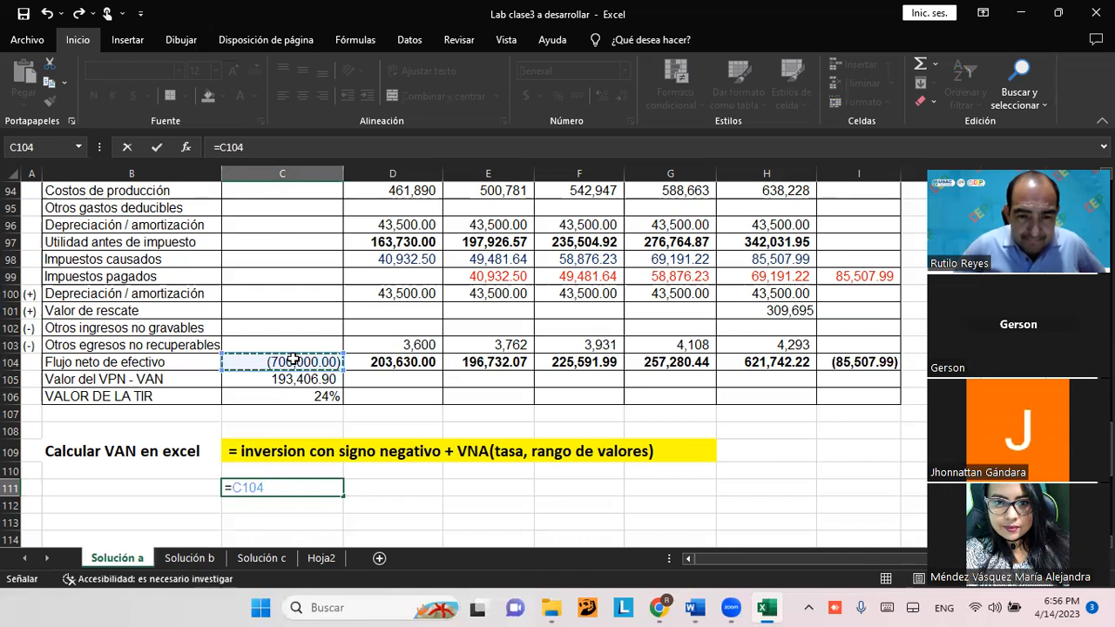
{"action": "type", "text": "+"}
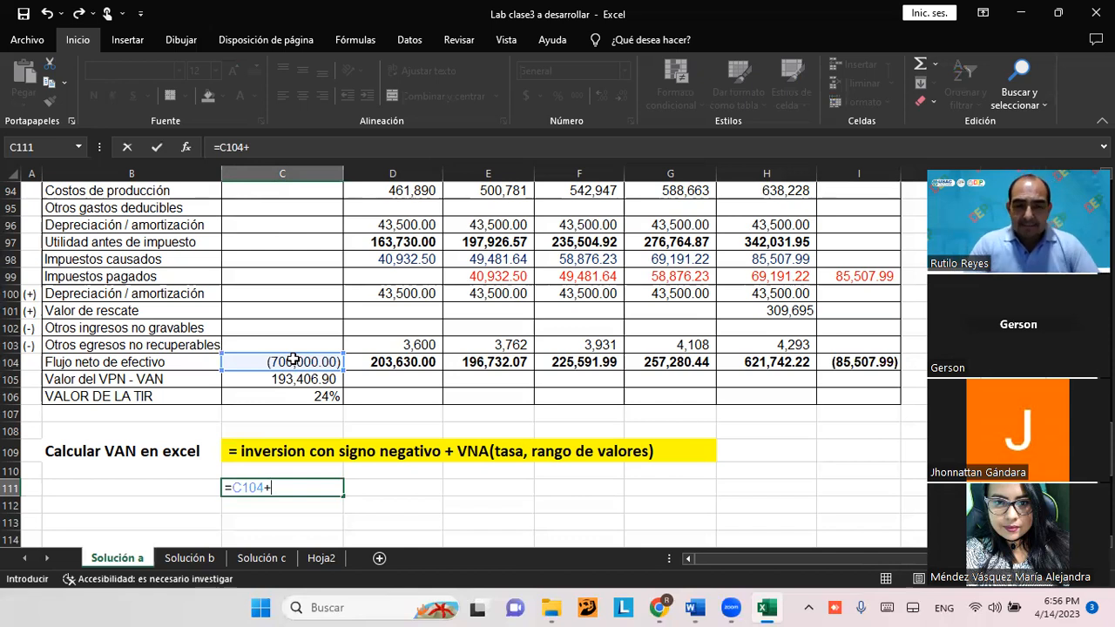
{"action": "type", "text": "VNA"}
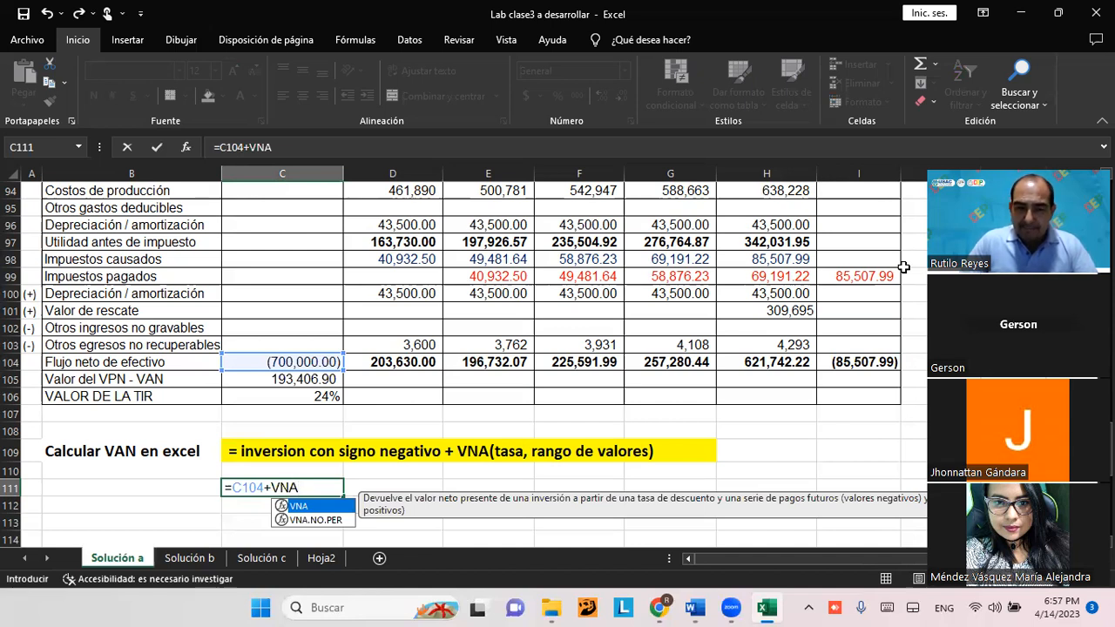
{"action": "type", "text": "("}
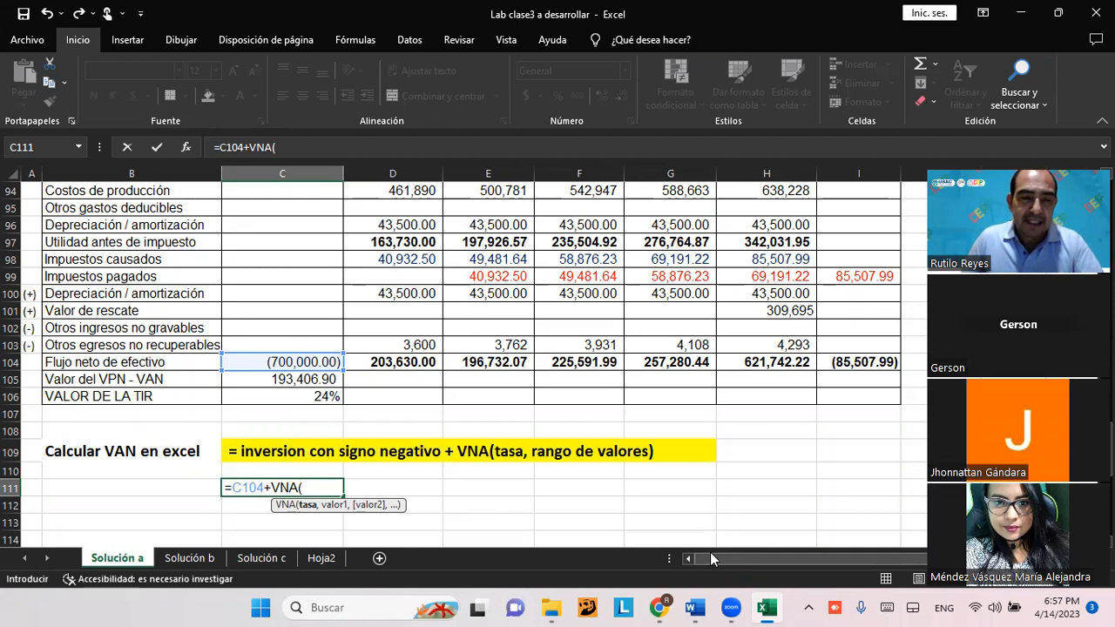
{"action": "type", "text": "15%"}
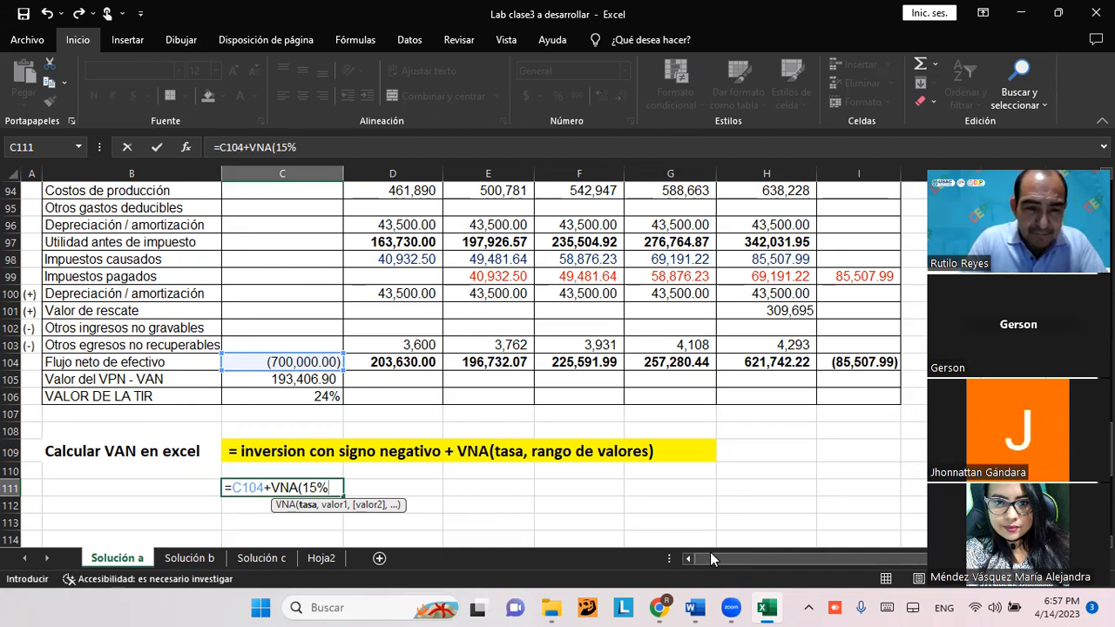
{"action": "type", "text": ","}
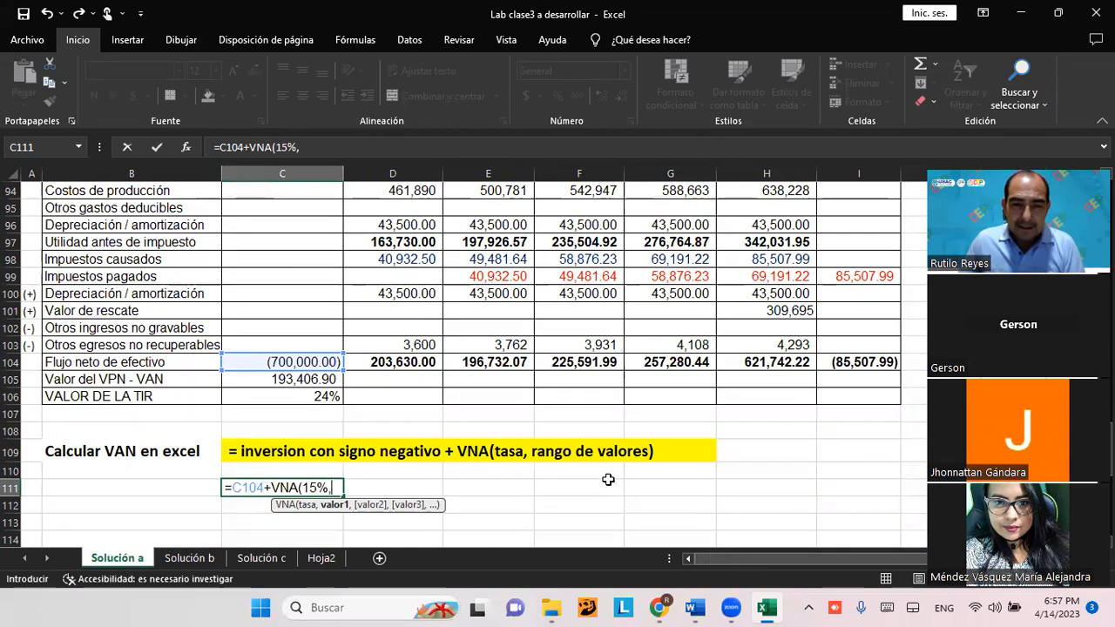
{"action": "left_click", "coordinate": [388, 362]}
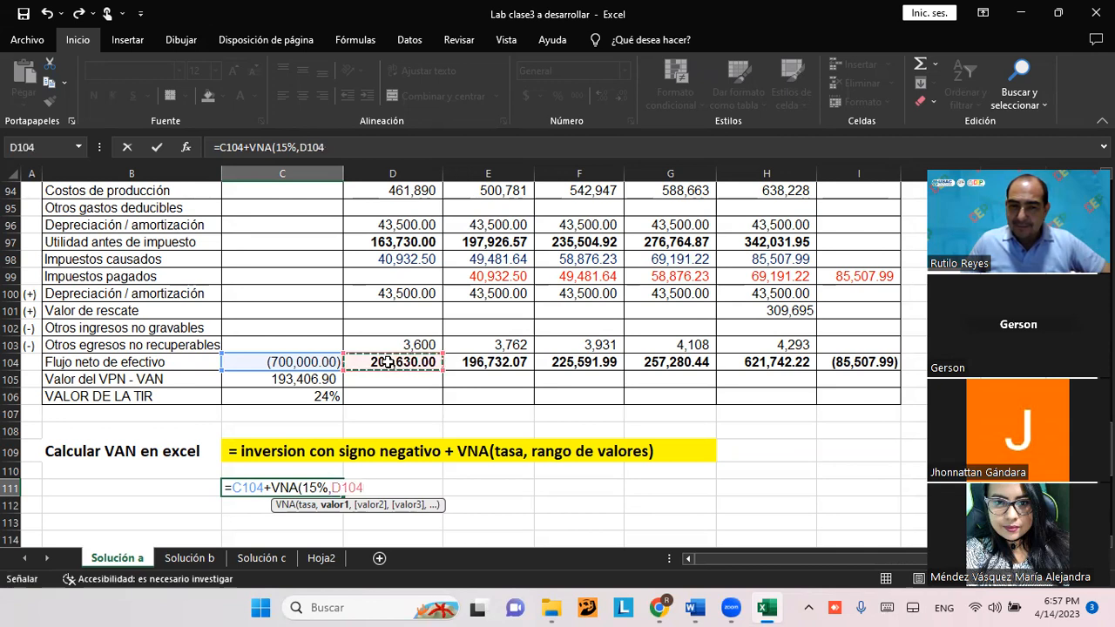
{"action": "left_click_drag", "start_coordinate": [442, 365], "coordinate": [836, 366]}
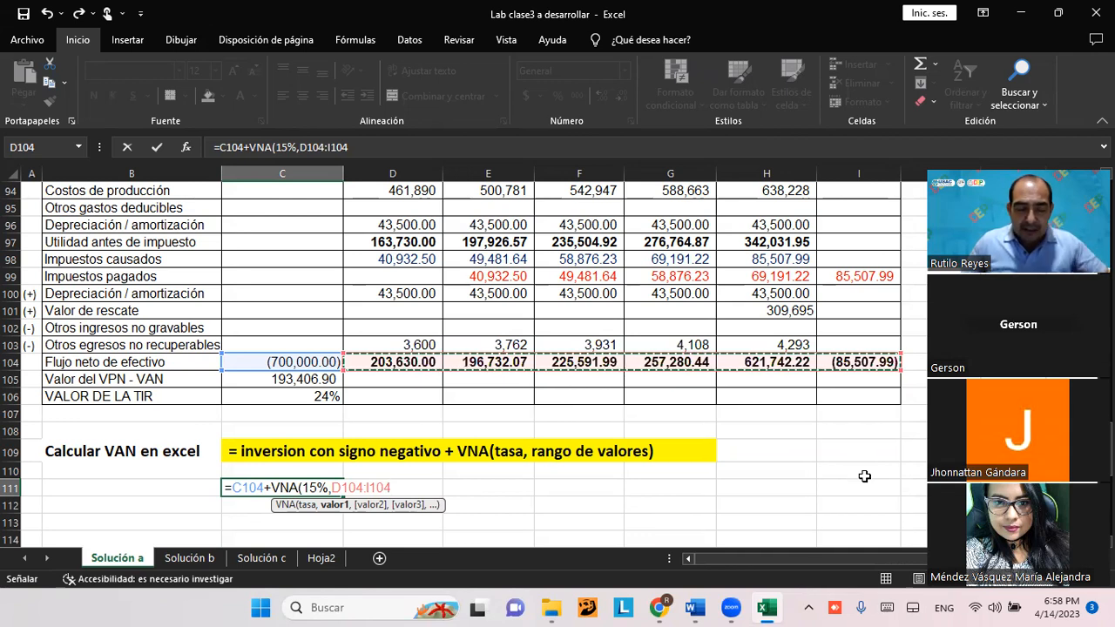
{"action": "type", "text": ")"}
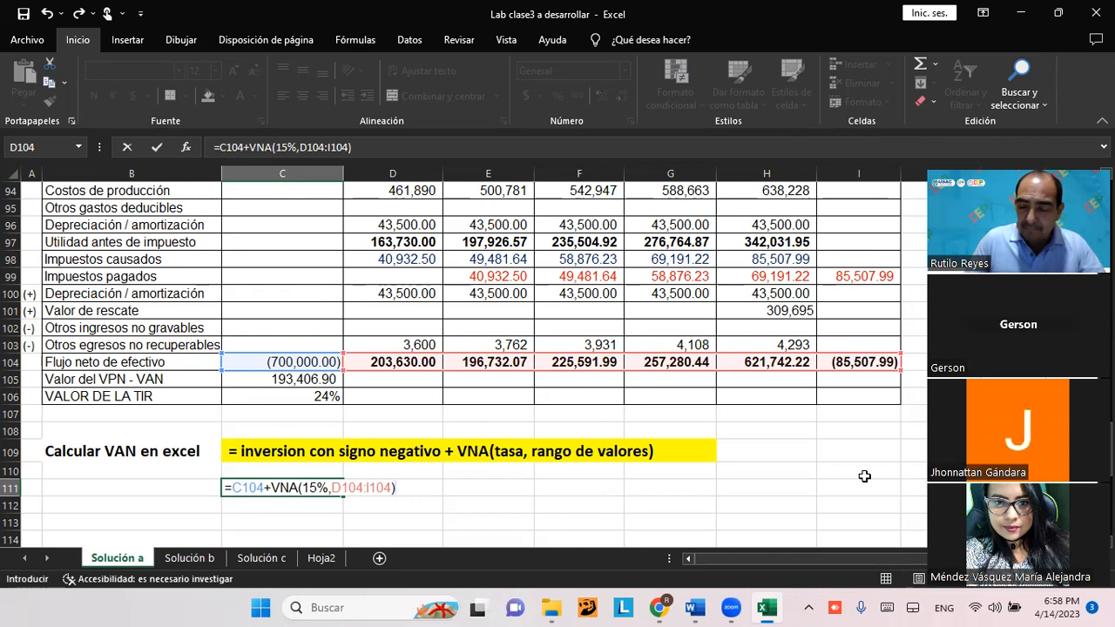
{"action": "key", "text": "Return"}
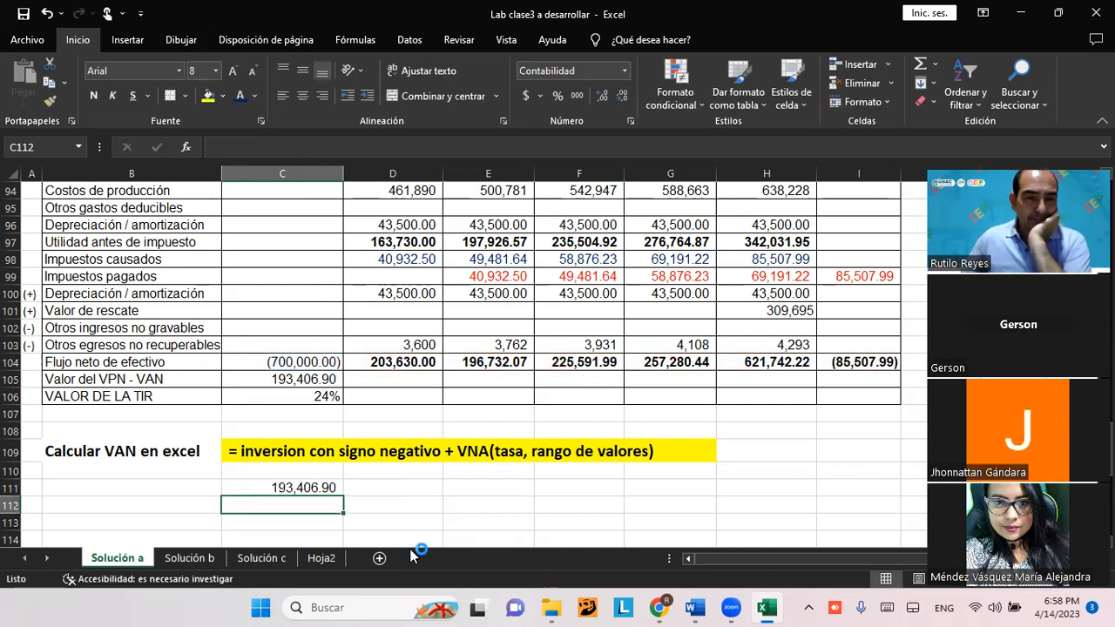
Make the VAN result in C111 bold
{"action": "left_click", "coordinate": [315, 488]}
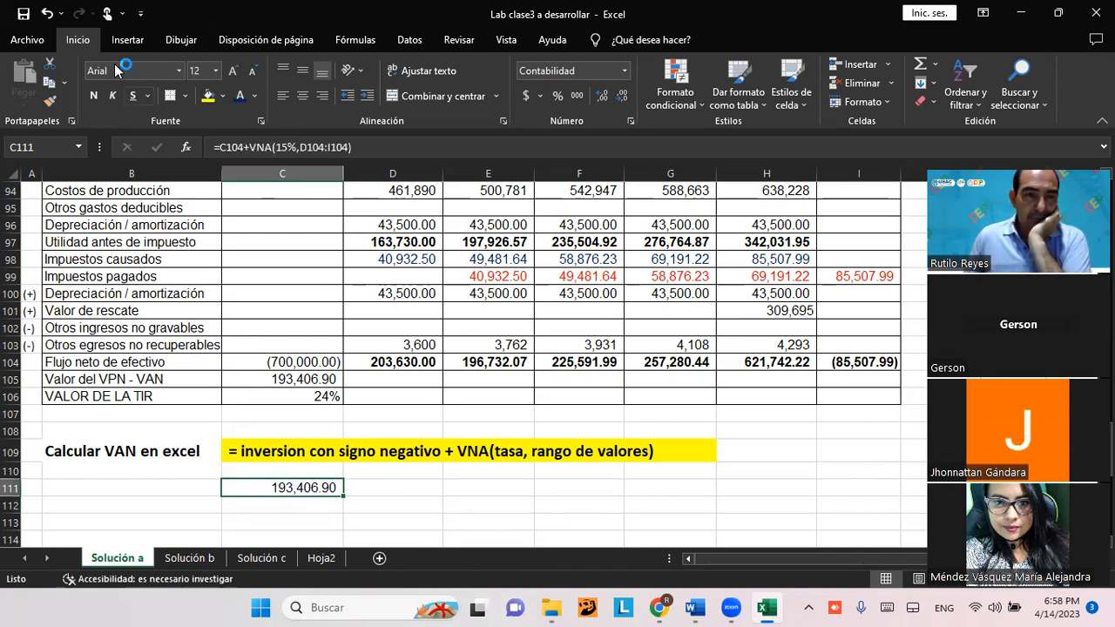
{"action": "key", "text": "ctrl+n"}
{"action": "left_click", "coordinate": [464, 512]}
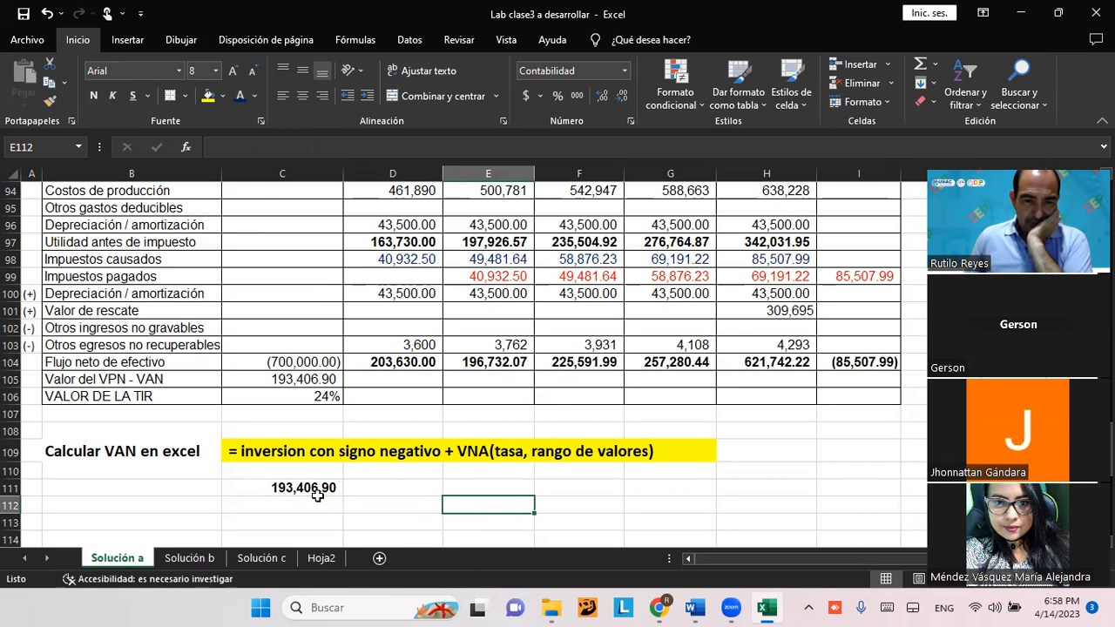
Compare the VAN formula in C111 with the Valor del VPN - VAN formula in C105
{"action": "left_click", "coordinate": [280, 488]}
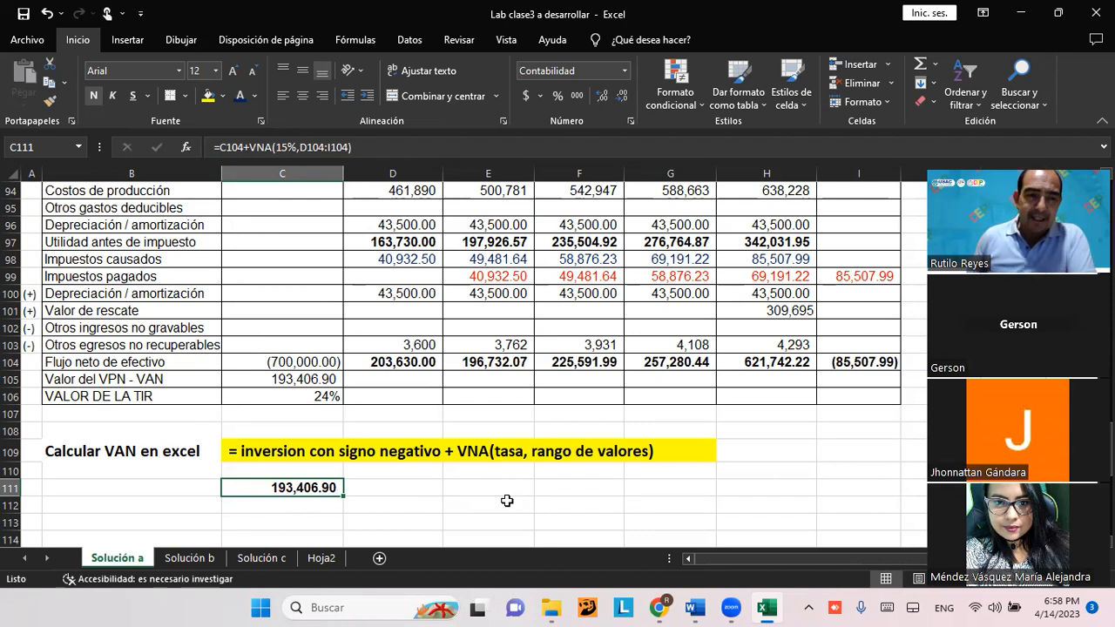
{"action": "left_click", "coordinate": [293, 380]}
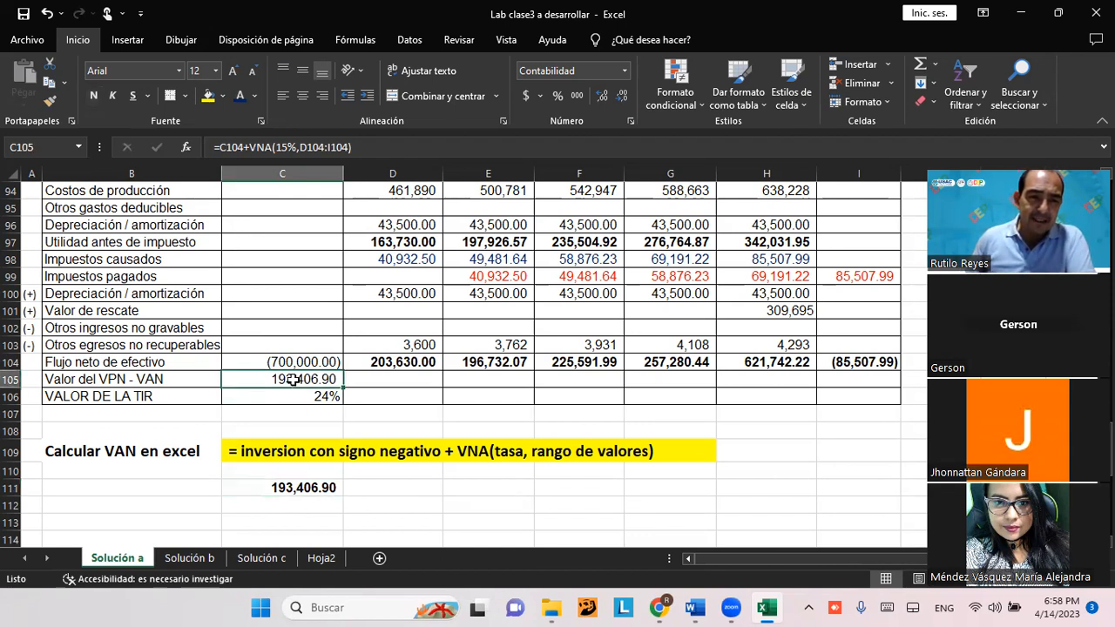
{"action": "double_click", "coordinate": [294, 380]}
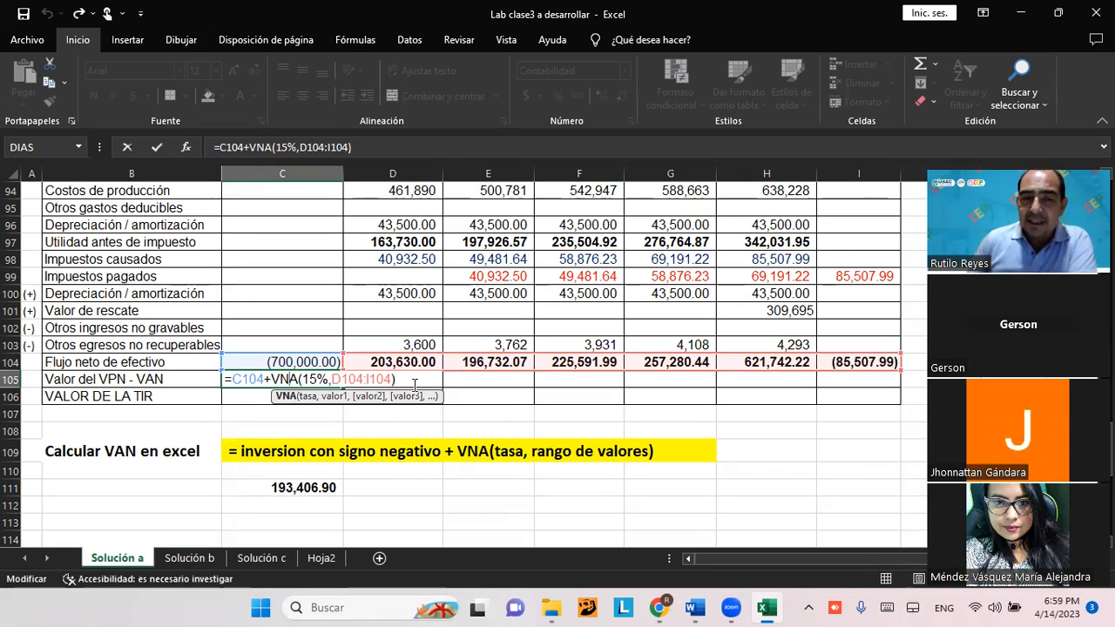
{"action": "left_click", "coordinate": [798, 485]}
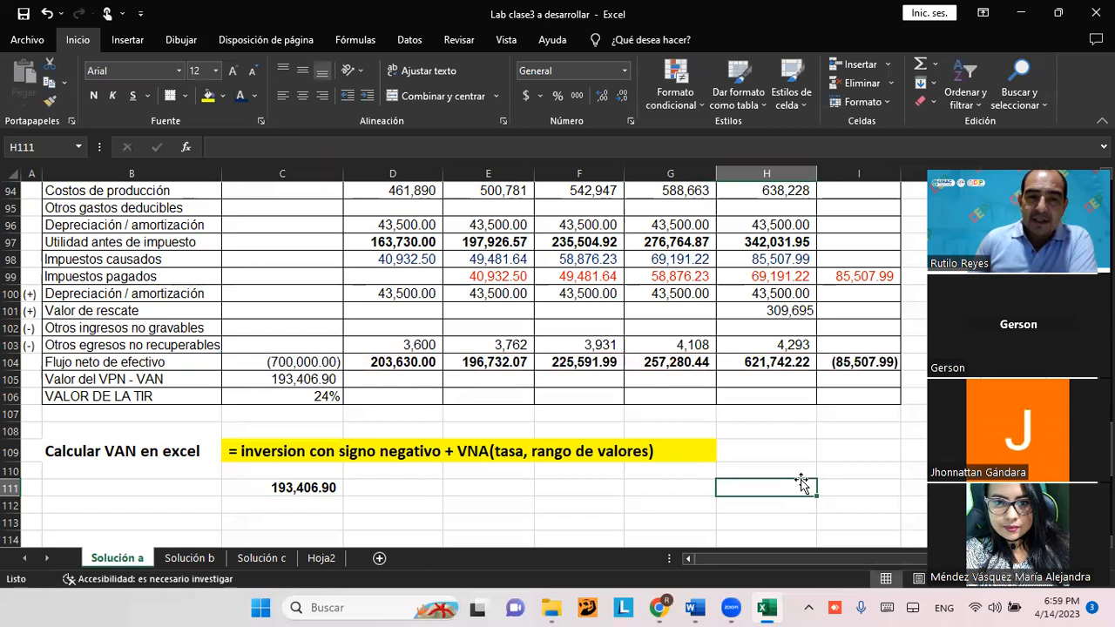
{"action": "left_click", "coordinate": [332, 381]}
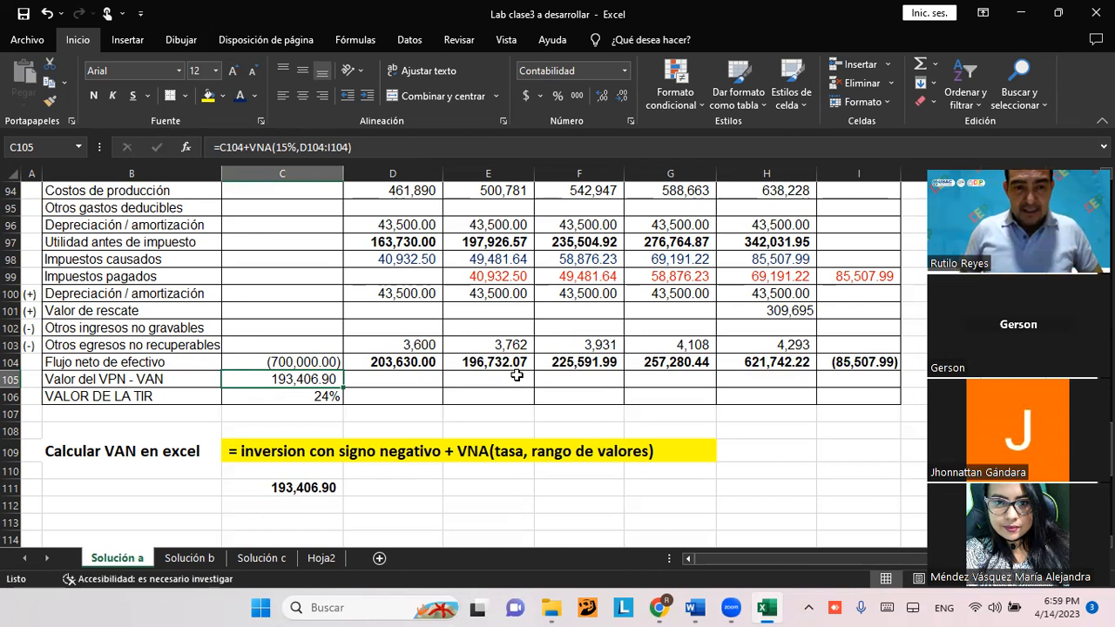
Label the result in C111 by entering "VAN=" in B111
{"action": "left_click", "coordinate": [220, 493]}
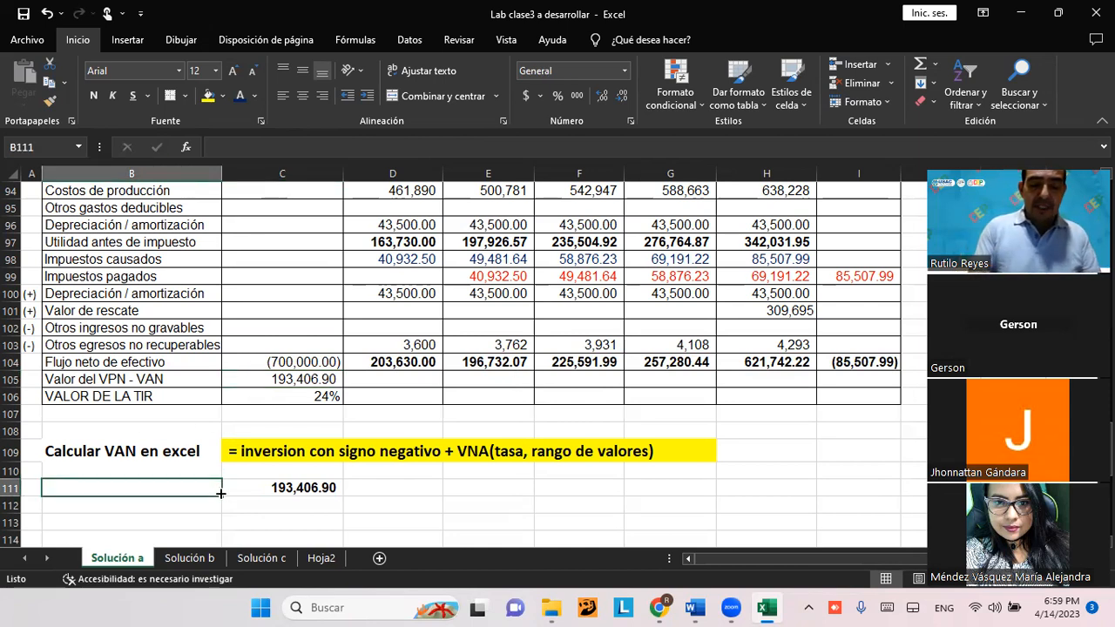
{"action": "type", "text": "va"}
{"action": "key", "text": "BackSpace"}
{"action": "key", "text": "BackSpace"}
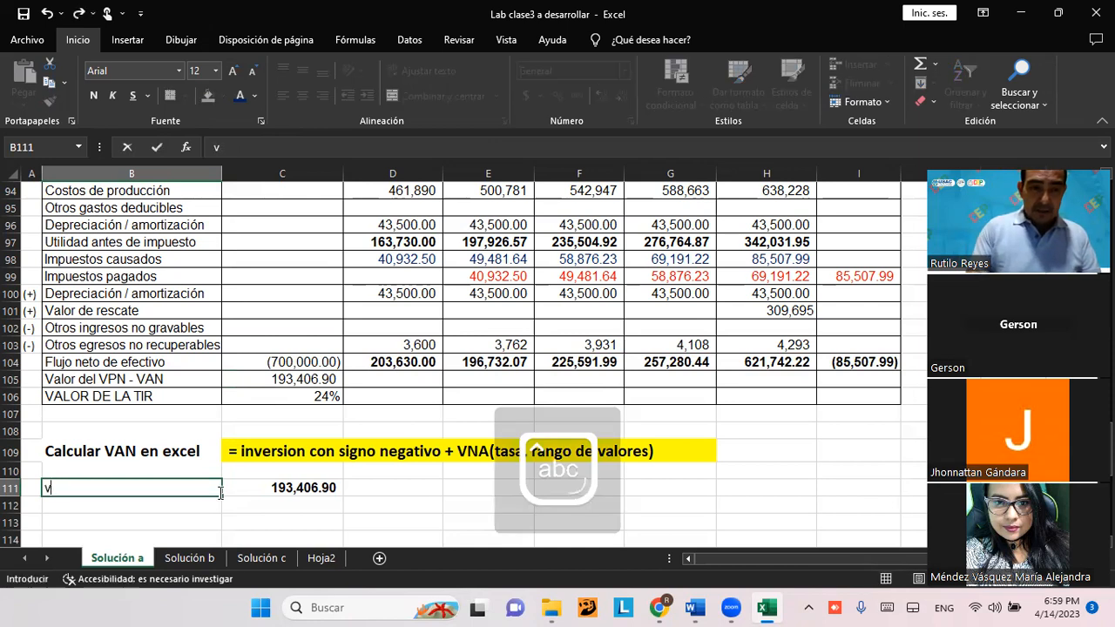
{"action": "type", "text": "va"}
{"action": "key", "text": "BackSpace"}
{"action": "key", "text": "BackSpace"}
{"action": "key", "text": "Caps_Lock"}
{"action": "type", "text": "VA"}
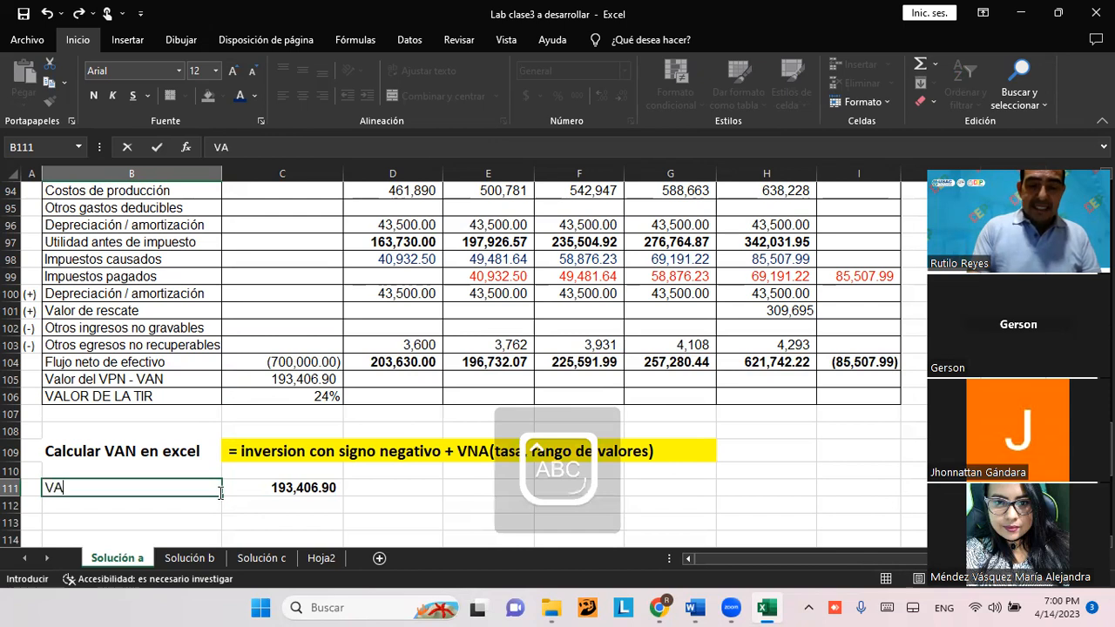
{"action": "type", "text": "N+"}
{"action": "key", "text": "BackSpace"}
{"action": "type", "text": "="}
{"action": "left_click", "coordinate": [120, 516]}
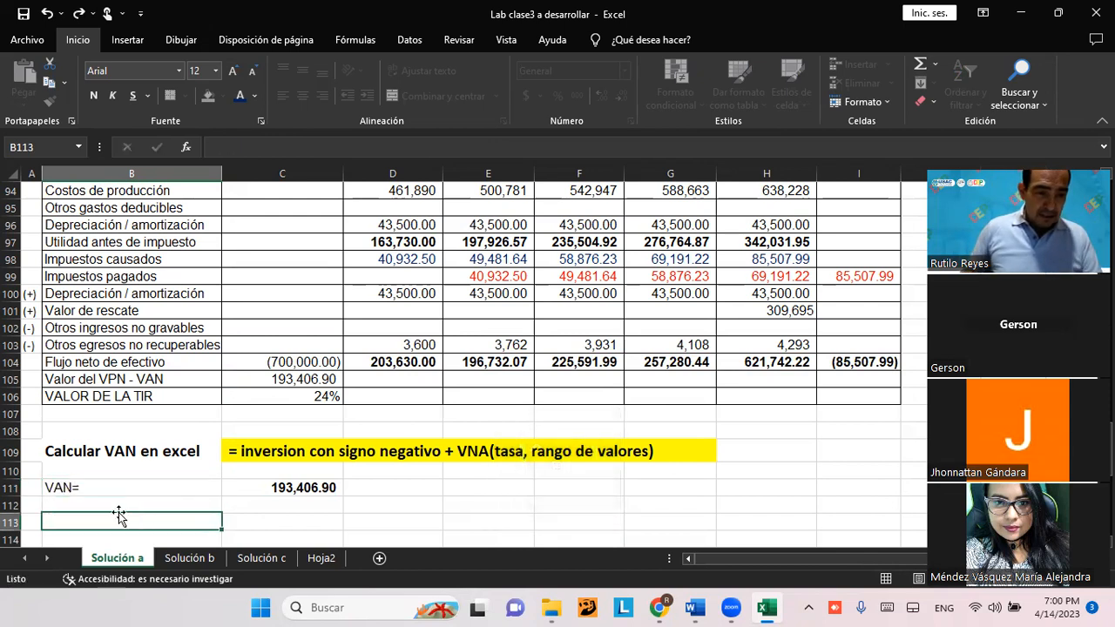
Right-align the VAN= label in B111 and make it bold
{"action": "left_click", "coordinate": [70, 489]}
{"action": "left_click", "coordinate": [322, 96]}
{"action": "left_click", "coordinate": [95, 95]}
{"action": "left_click", "coordinate": [384, 524]}
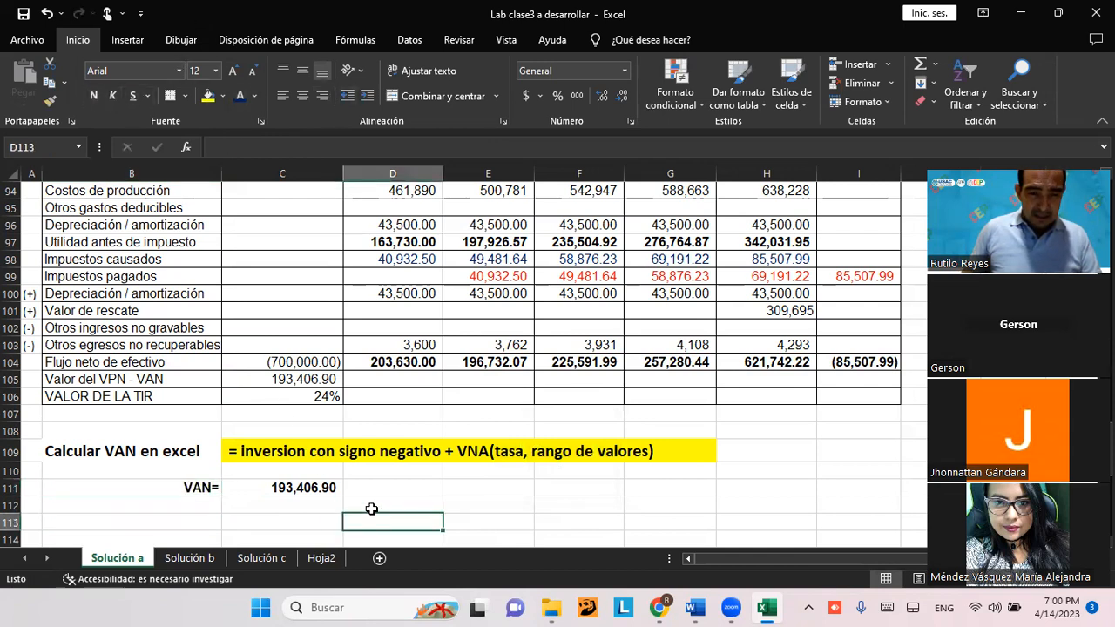
Review the VAN= label and its result formula in B111:C111
{"action": "left_click_drag", "start_coordinate": [199, 488], "coordinate": [296, 494]}
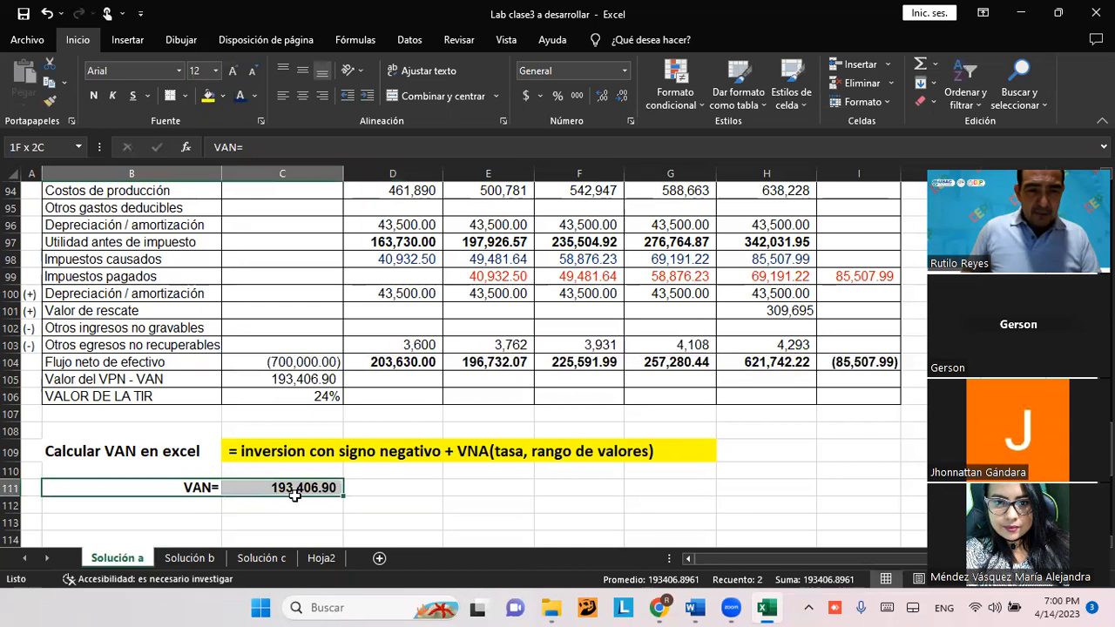
{"action": "left_click", "coordinate": [470, 533]}
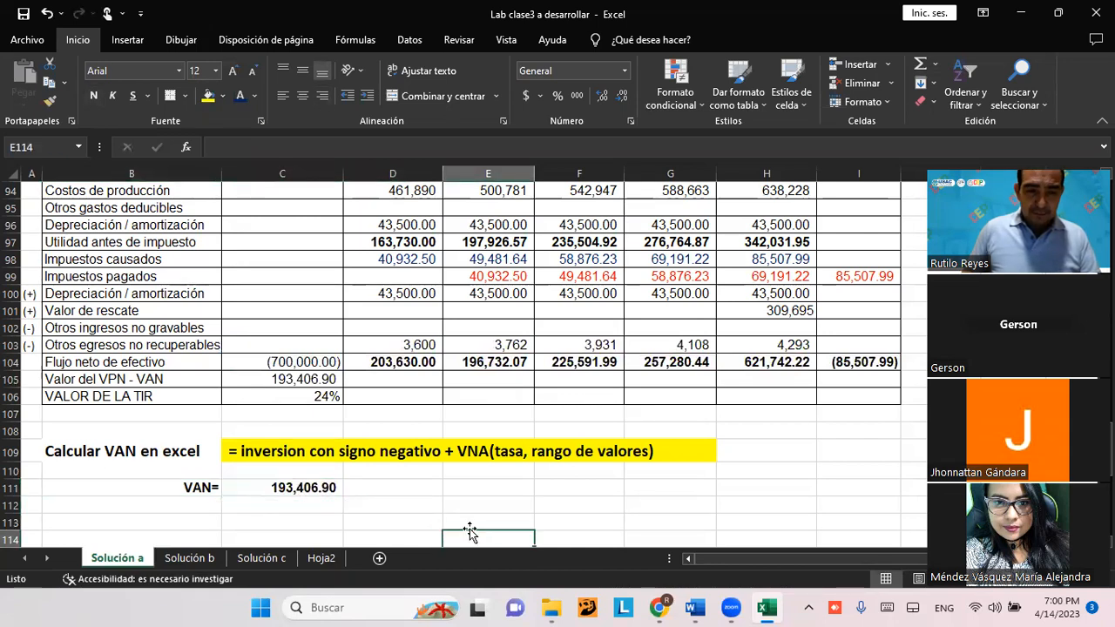
{"action": "left_click", "coordinate": [302, 485]}
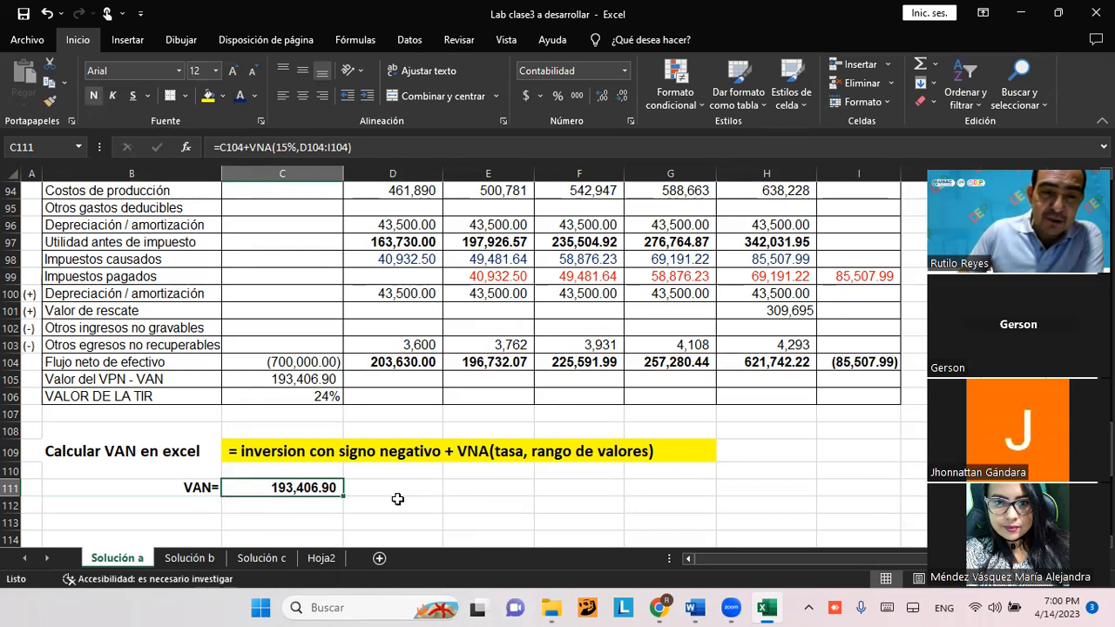
{"action": "left_click", "coordinate": [459, 485]}
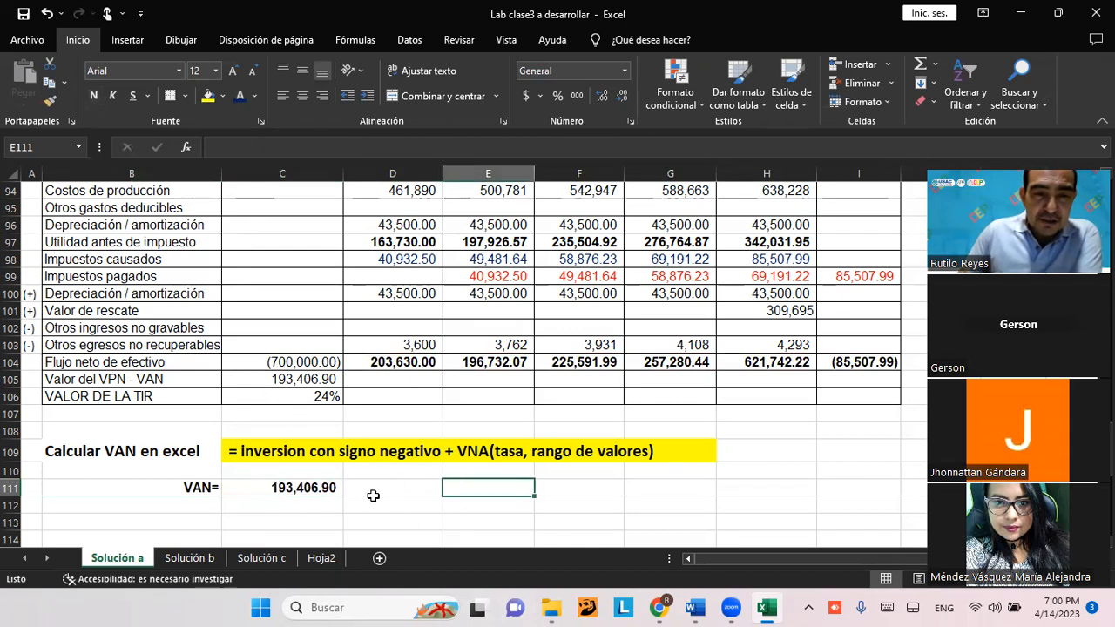
{"action": "left_click", "coordinate": [289, 485]}
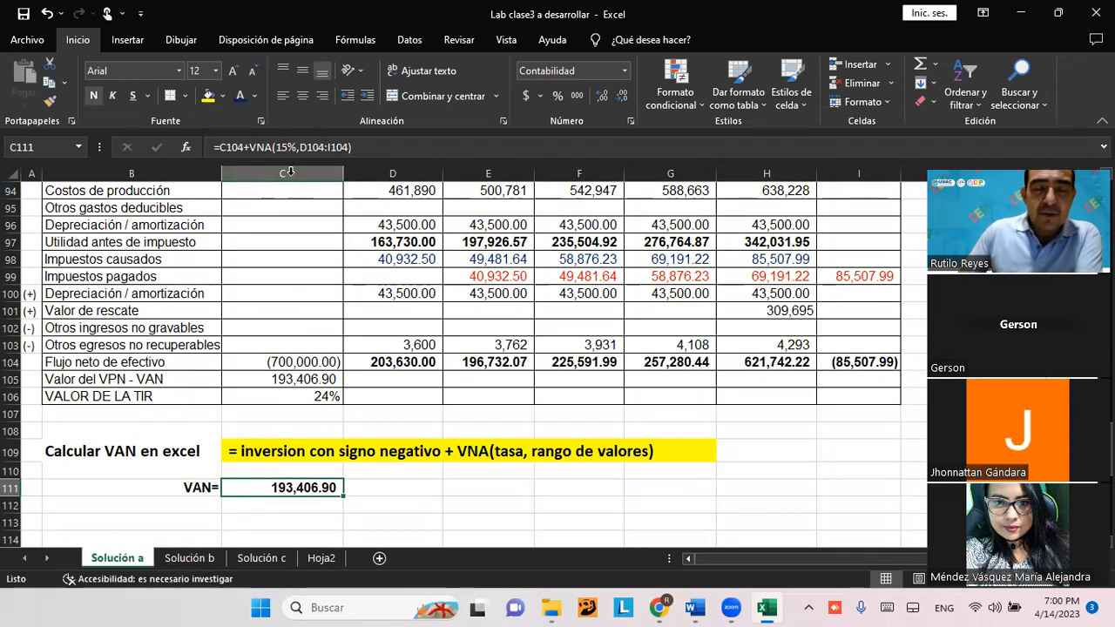
{"action": "left_click", "coordinate": [279, 148]}
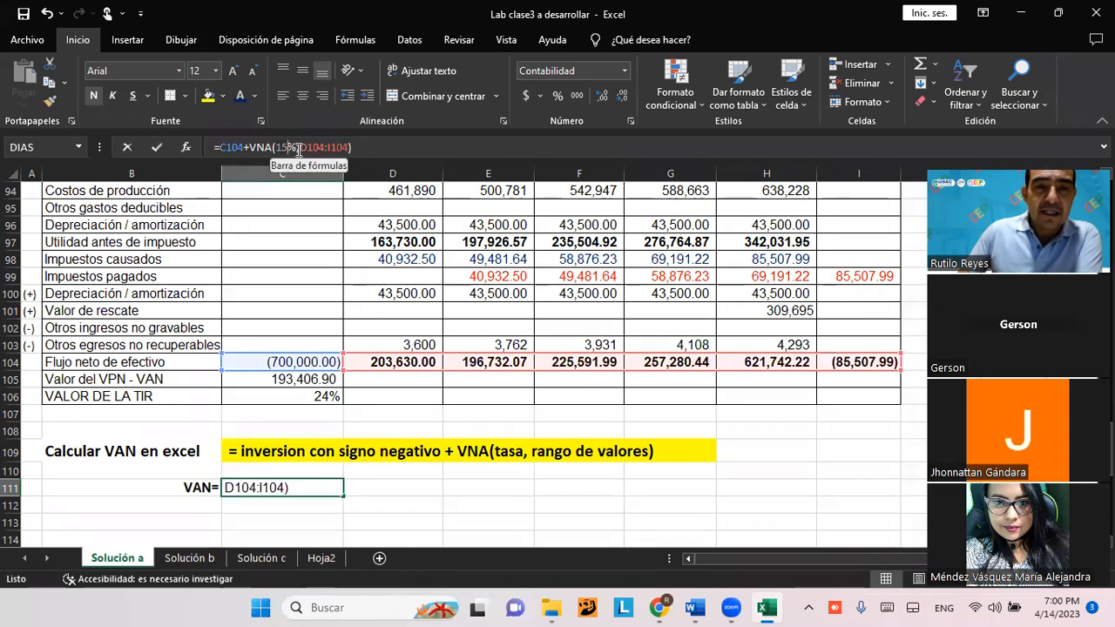
{"action": "left_click", "coordinate": [396, 488]}
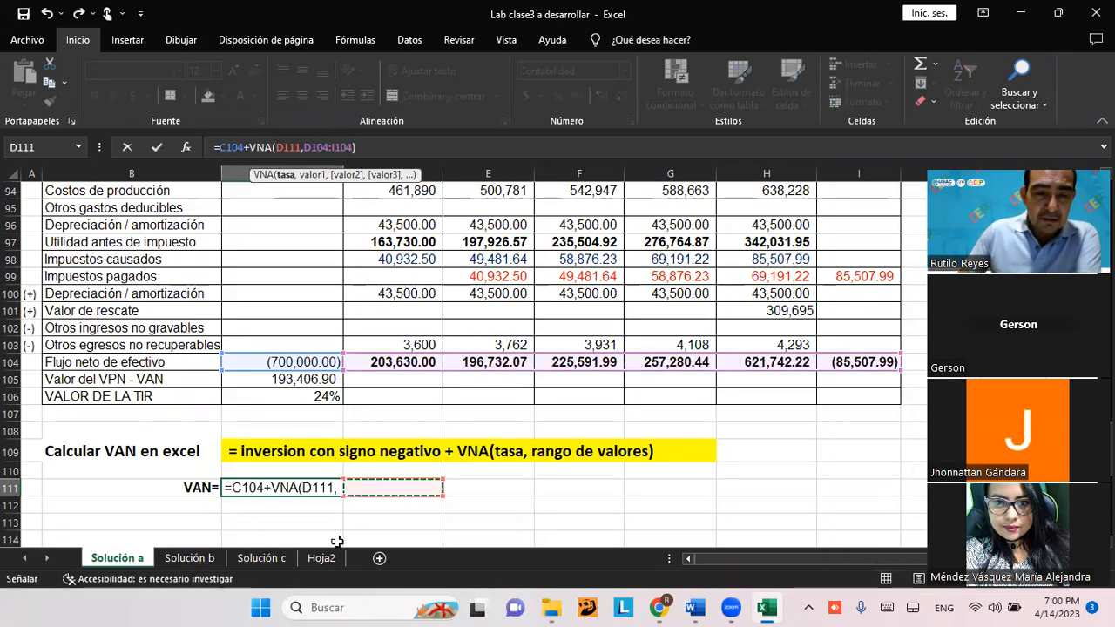
{"action": "key", "text": "Return"}
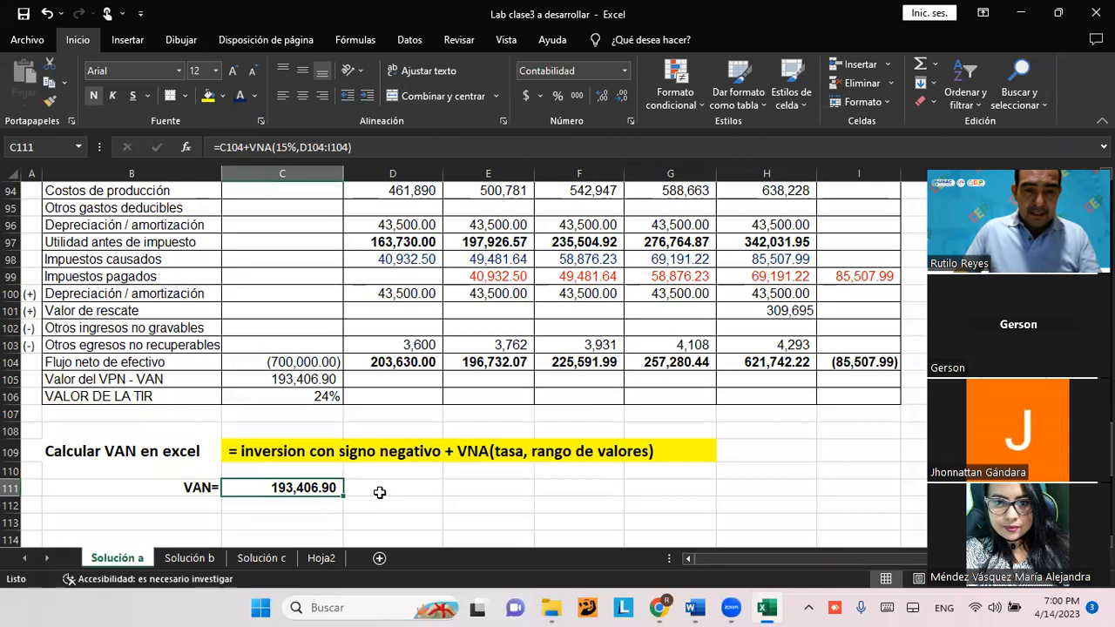
Enter the note "Con una tasa de descuento o de referencia del 15%" in D111 beside the VAN result
{"action": "left_click", "coordinate": [380, 491]}
{"action": "type", "text": "CO"}
{"action": "key", "text": "BackSpace"}
{"action": "key", "text": "BackSpace"}
{"action": "key", "text": "Caps_Lock"}
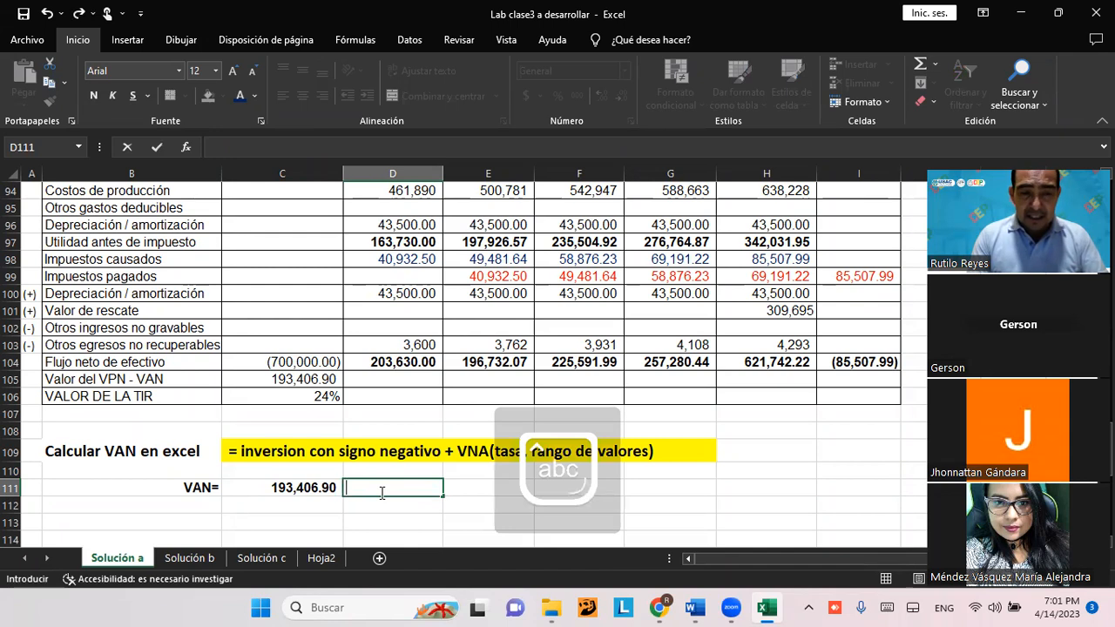
{"action": "type", "text": "Con una"}
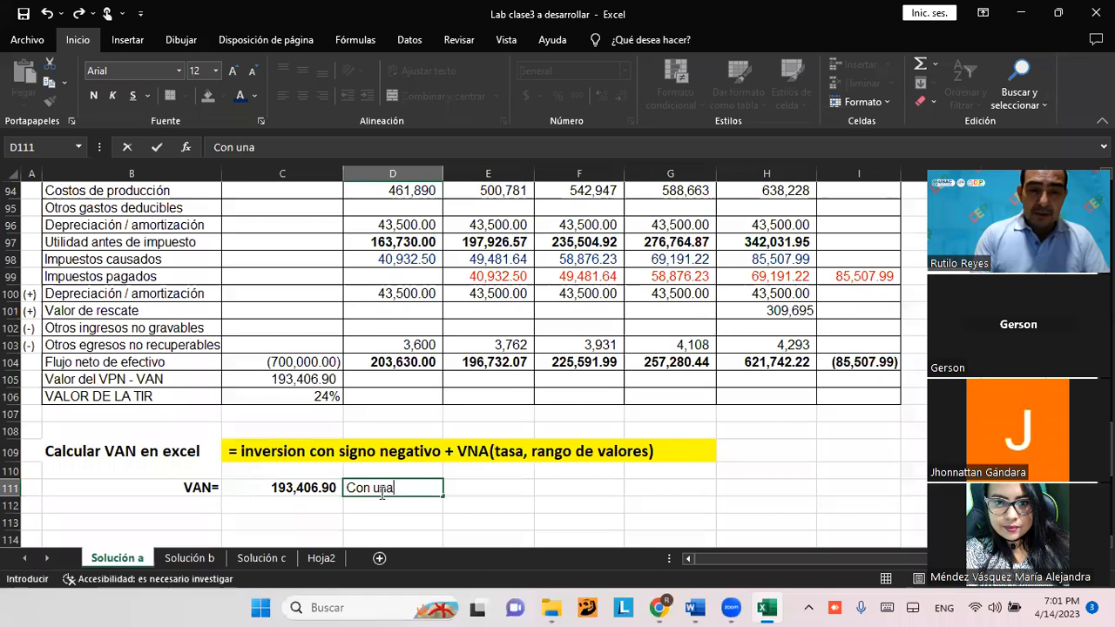
{"action": "type", "text": " tasa de d"}
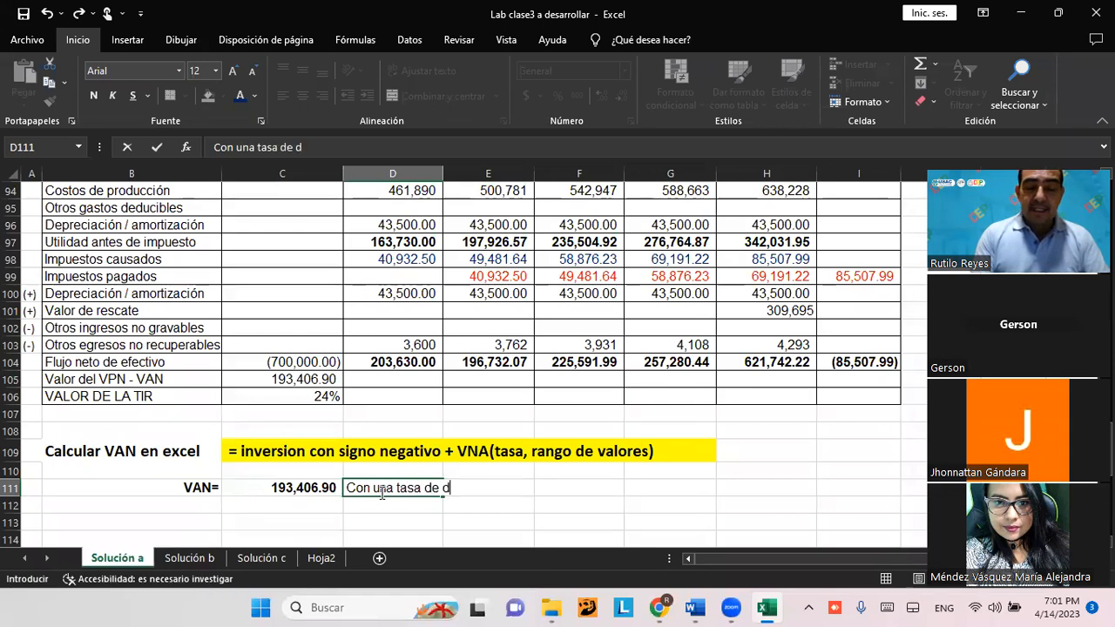
{"action": "type", "text": "escuento o "}
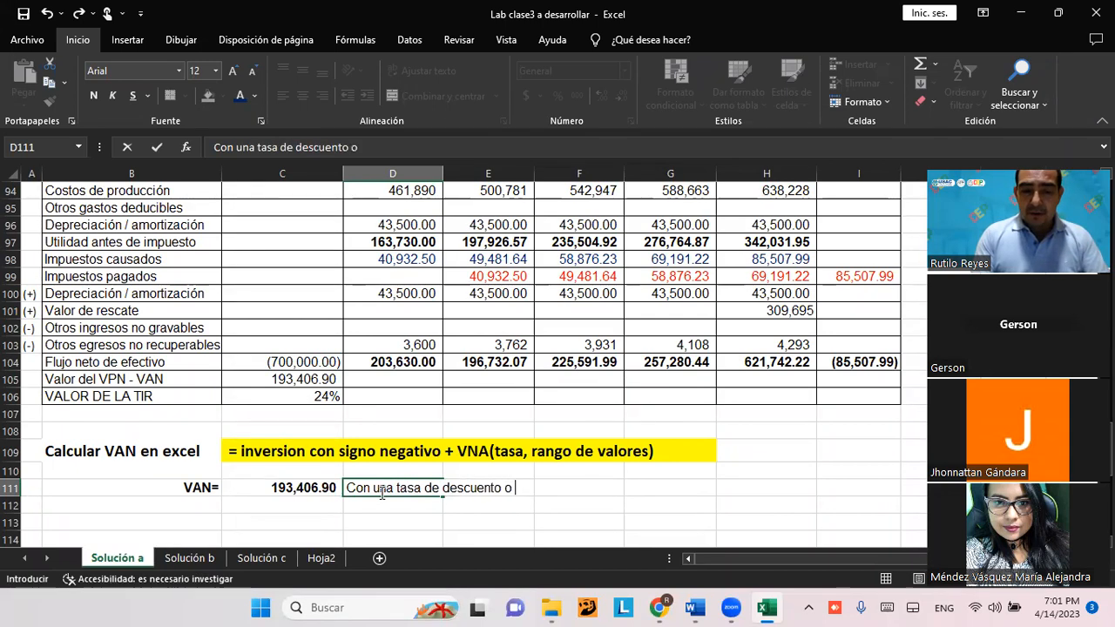
{"action": "type", "text": "de referencia d"}
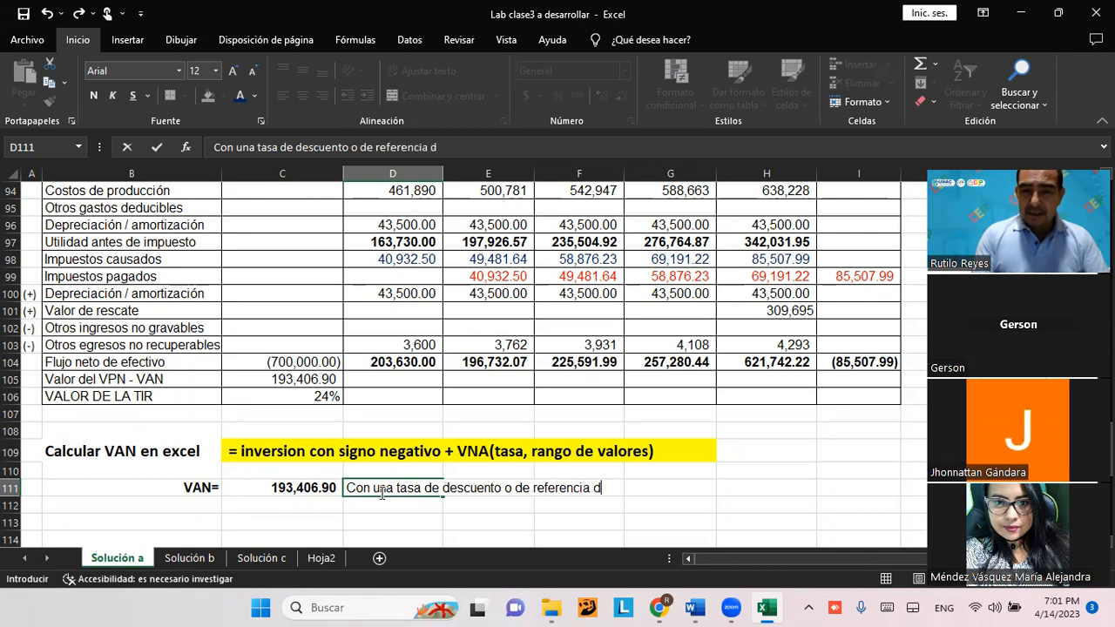
{"action": "type", "text": "el 15%"}
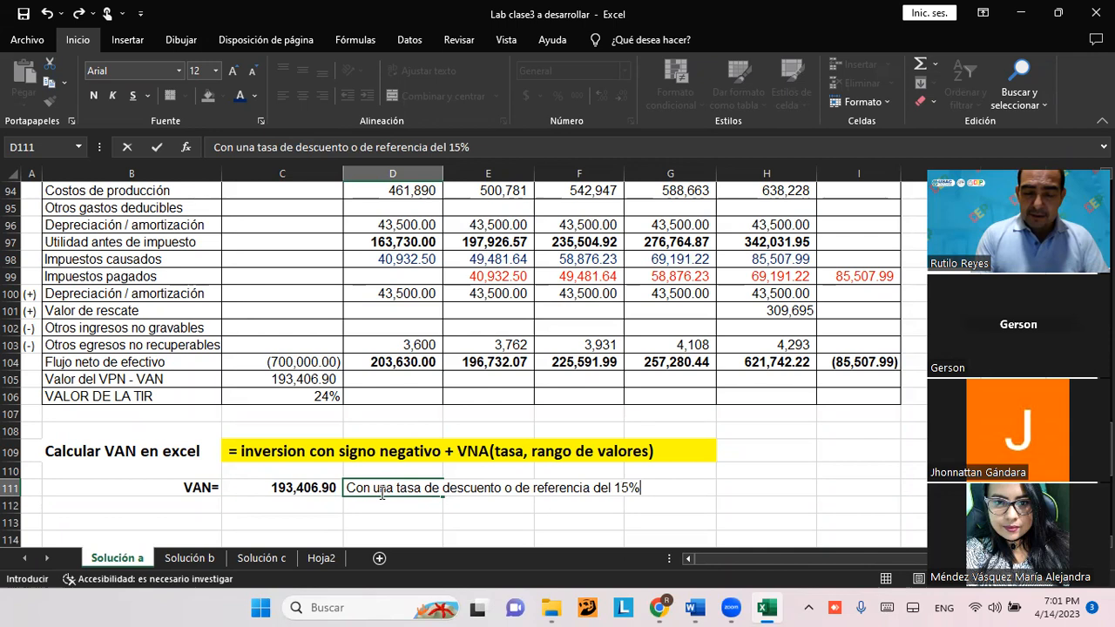
{"action": "key", "text": "Return"}
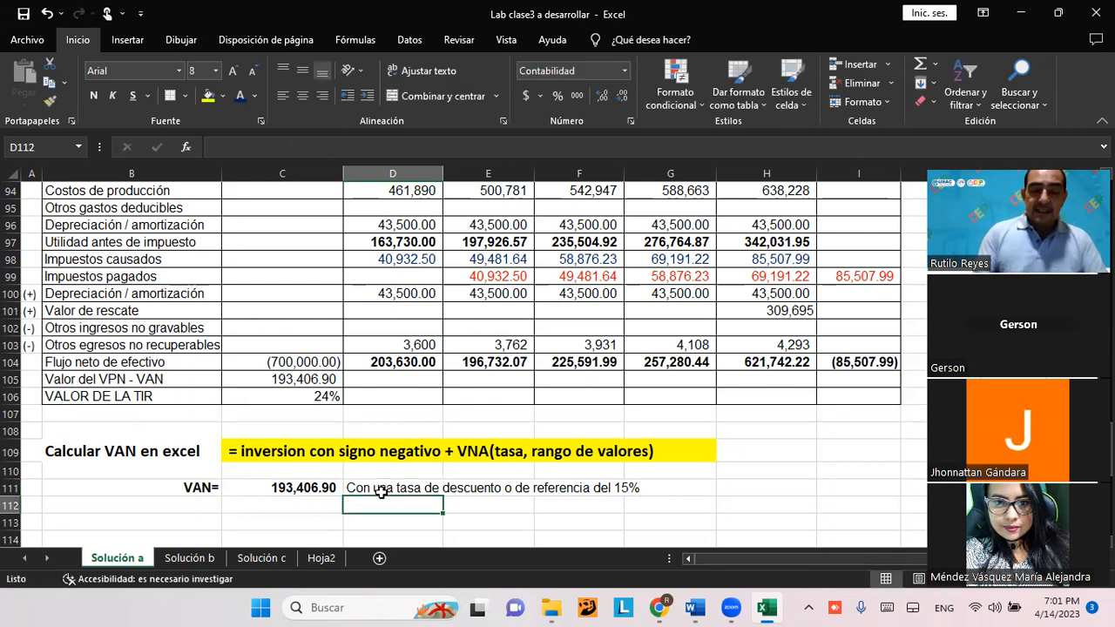
{"action": "type", "text": "Se"}
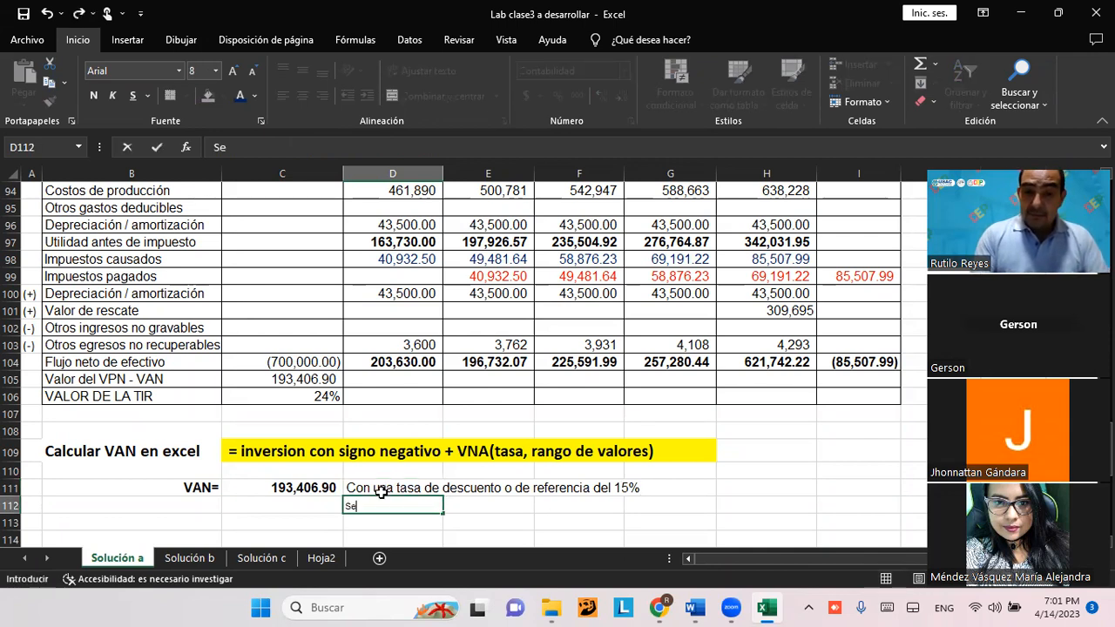
{"action": "type", "text": " acepota"}
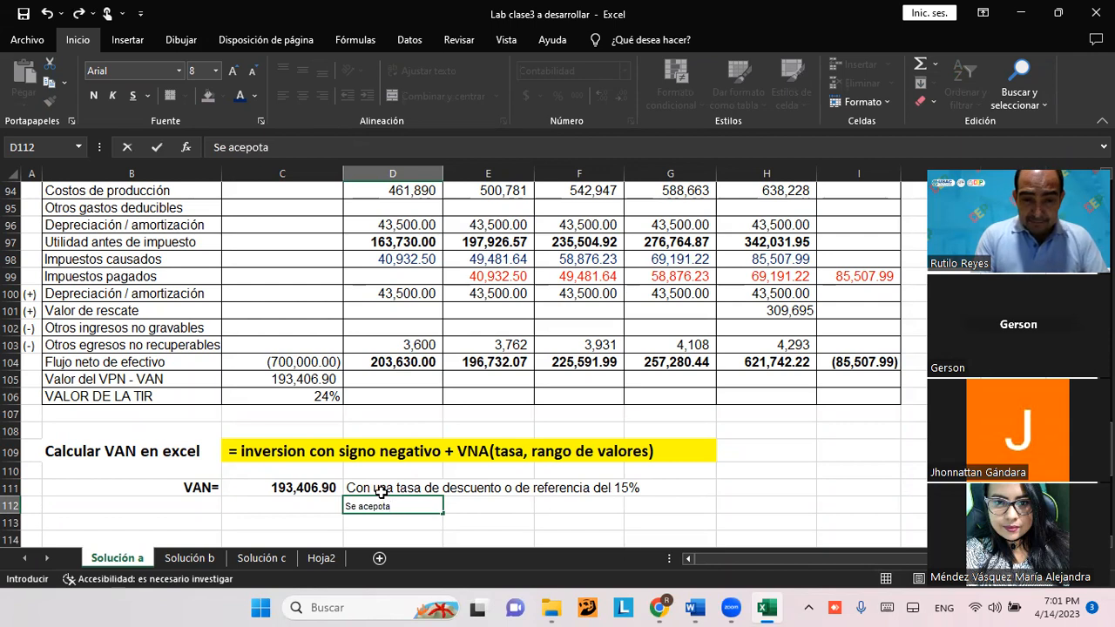
{"action": "key", "text": "BackSpace"}
{"action": "key", "text": "BackSpace"}
{"action": "key", "text": "BackSpace"}
{"action": "key", "text": "BackSpace"}
{"action": "key", "text": "BackSpace"}
{"action": "key", "text": "BackSpace"}
{"action": "key", "text": "BackSpace"}
{"action": "key", "text": "BackSpace"}
{"action": "key", "text": "BackSpace"}
{"action": "key", "text": "BackSpace"}
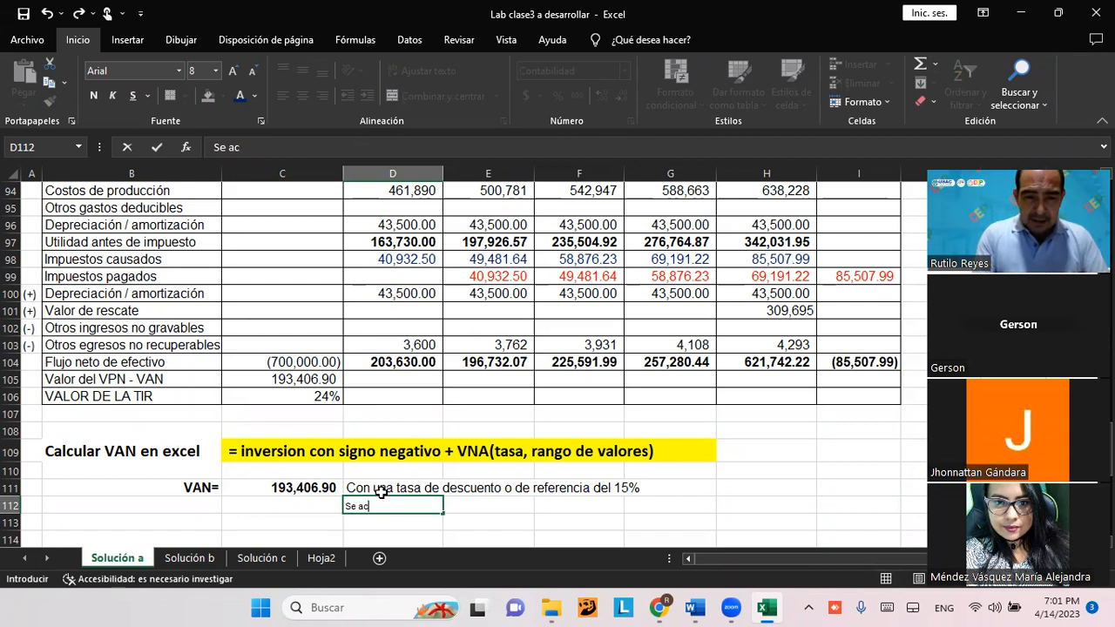
{"action": "key", "text": "Escape"}
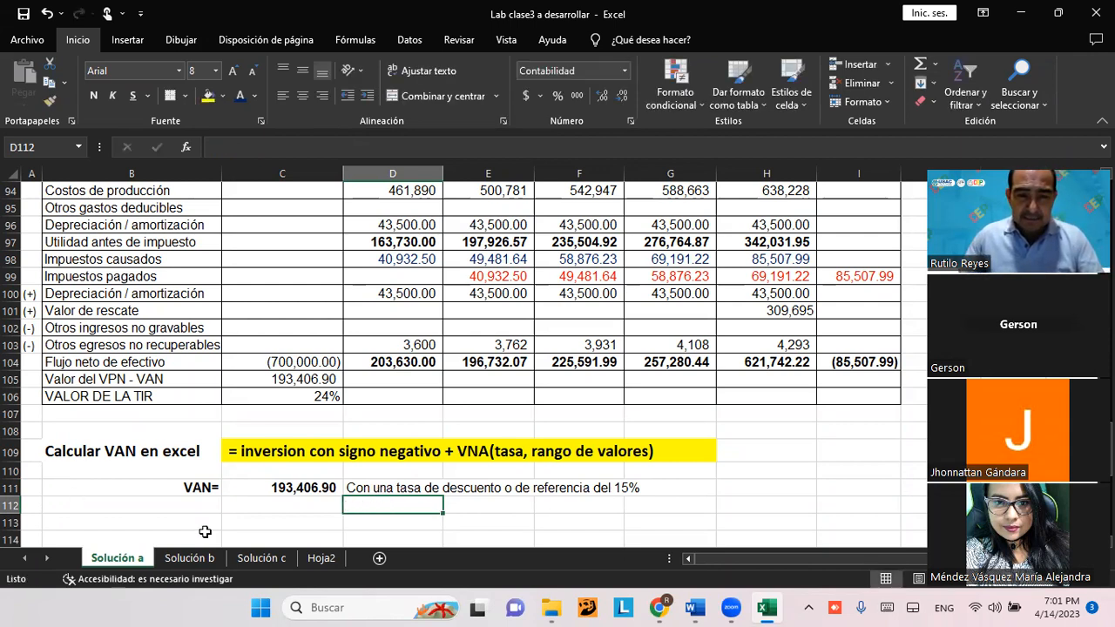
Copy the discount rate note from D111 into D112 to carry over its formatting
{"action": "left_click", "coordinate": [352, 489]}
{"action": "key", "text": "ctrl+c"}
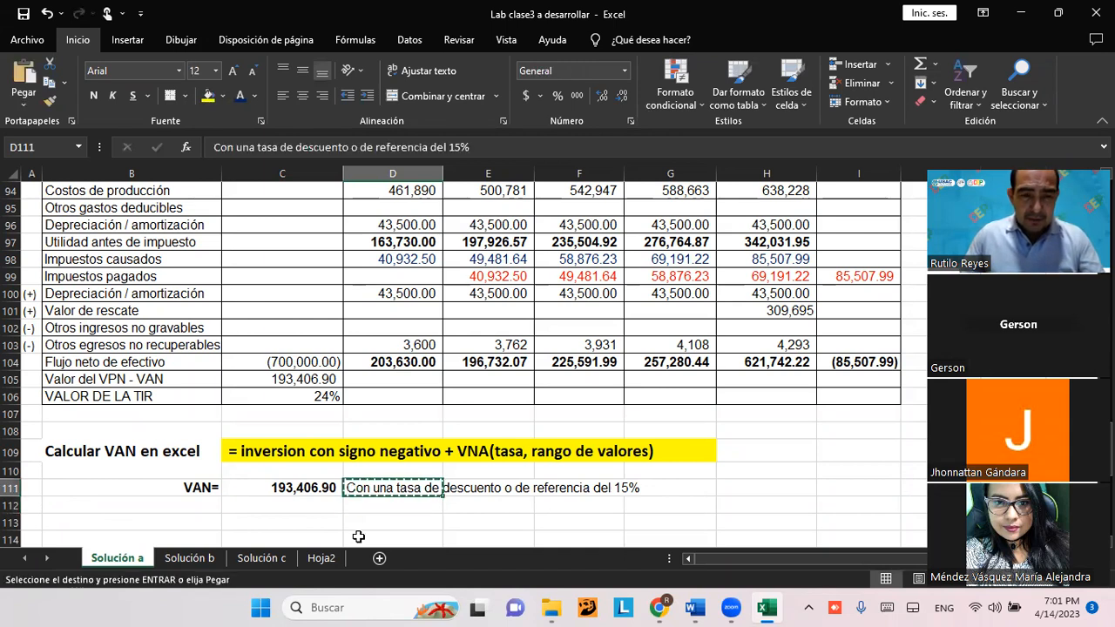
{"action": "left_click", "coordinate": [356, 503]}
{"action": "key", "text": "Return"}
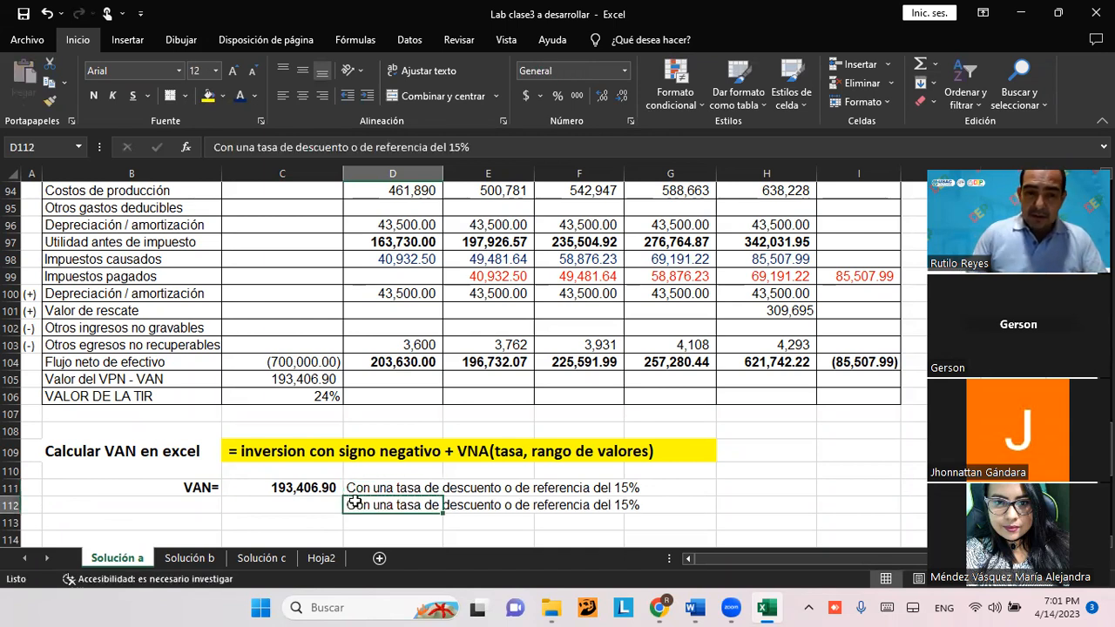
Replace the text in D112 with "El proyecto es viable (VAN POSITIVO = SE ACEPTA EL PROYECTO)"
{"action": "type", "text": "El"}
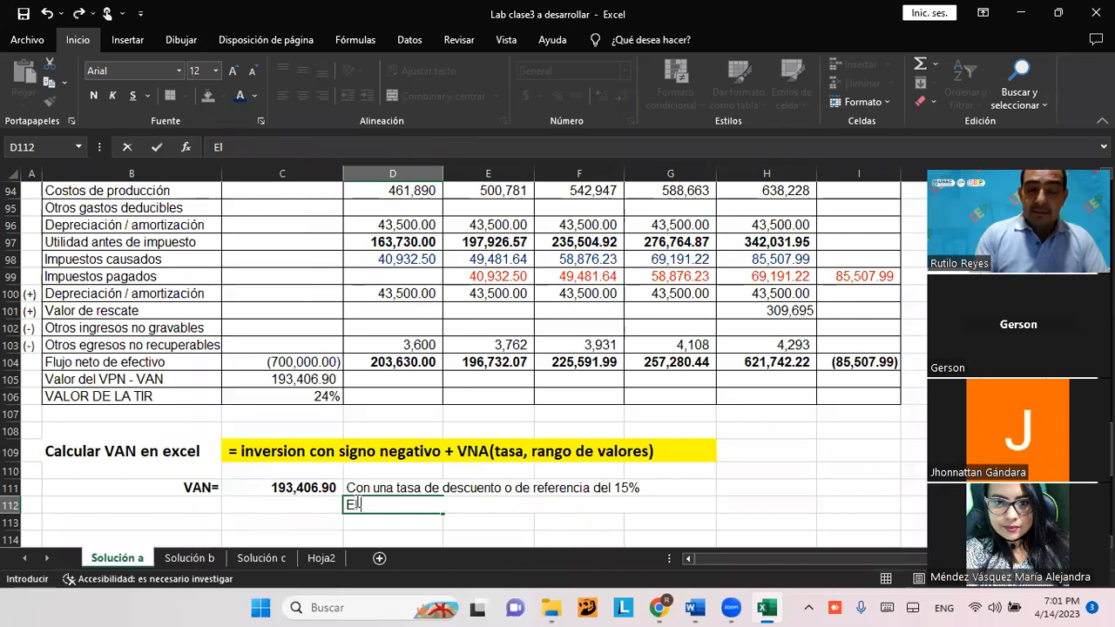
{"action": "type", "text": " proyecto "}
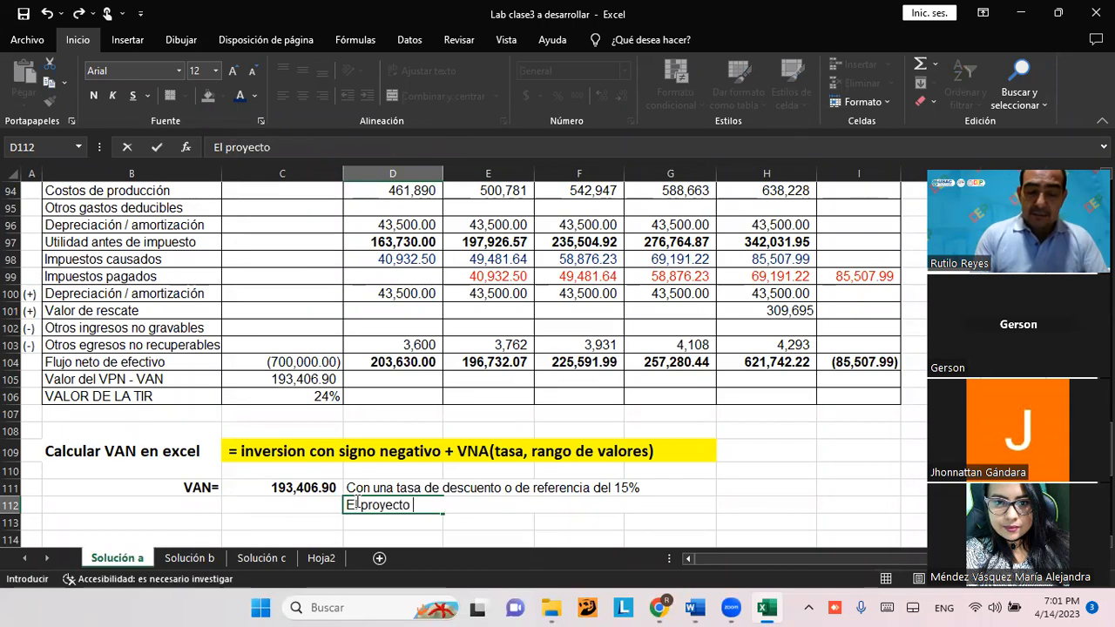
{"action": "type", "text": "es viable"}
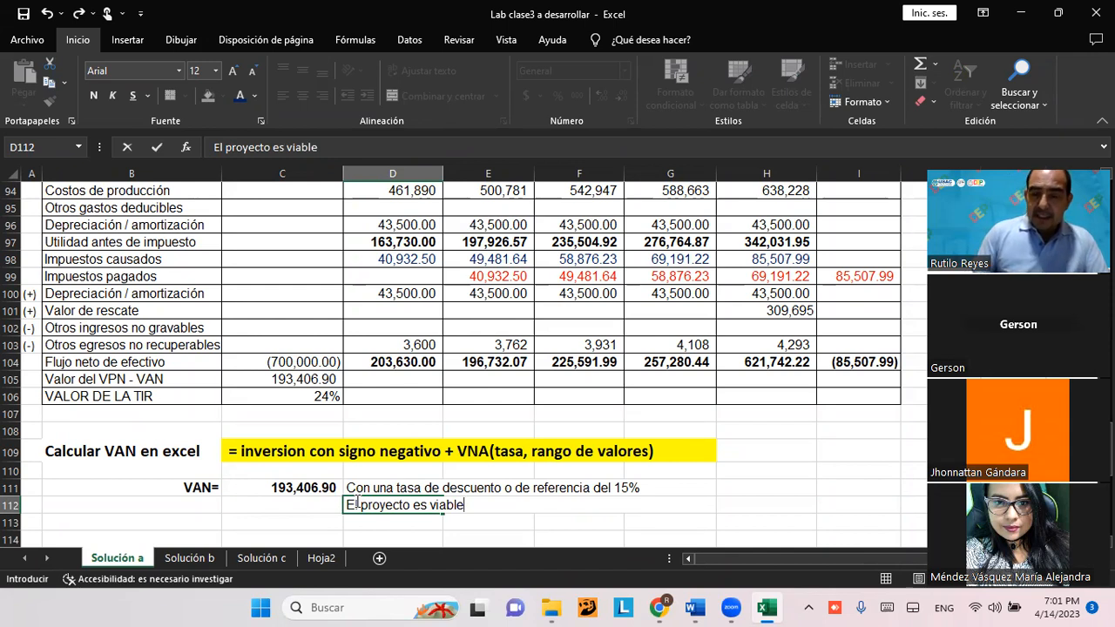
{"action": "type", "text": " ("}
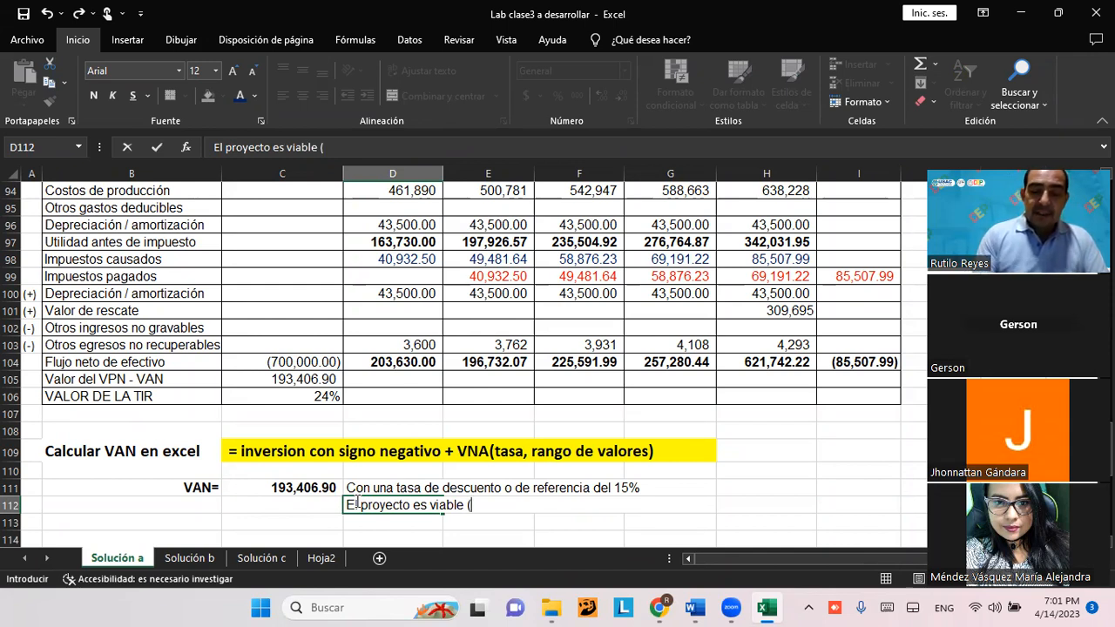
{"action": "key", "text": "Caps_Lock"}
{"action": "type", "text": "VAN POSITIVO"}
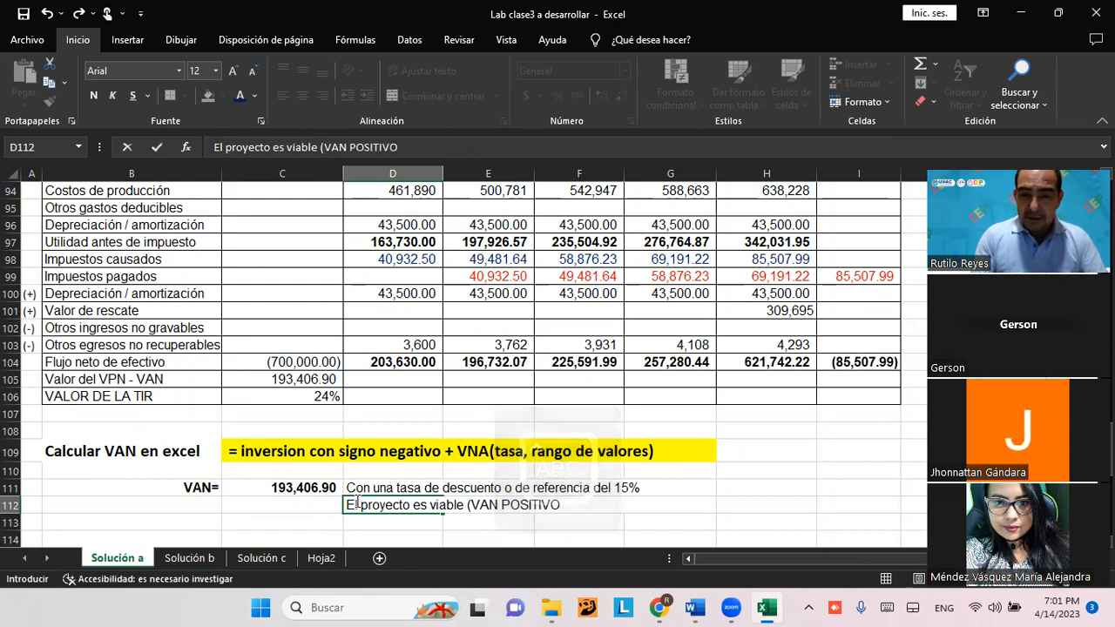
{"action": "type", "text": " +"}
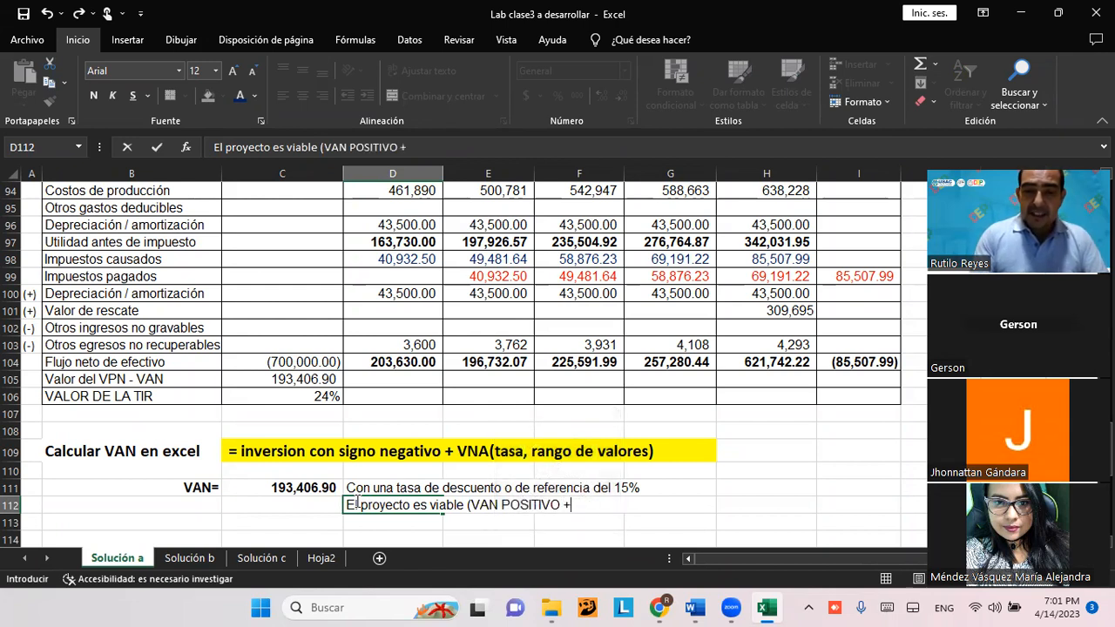
{"action": "key", "text": "BackSpace"}
{"action": "type", "text": "= SE ACEPTA EL "}
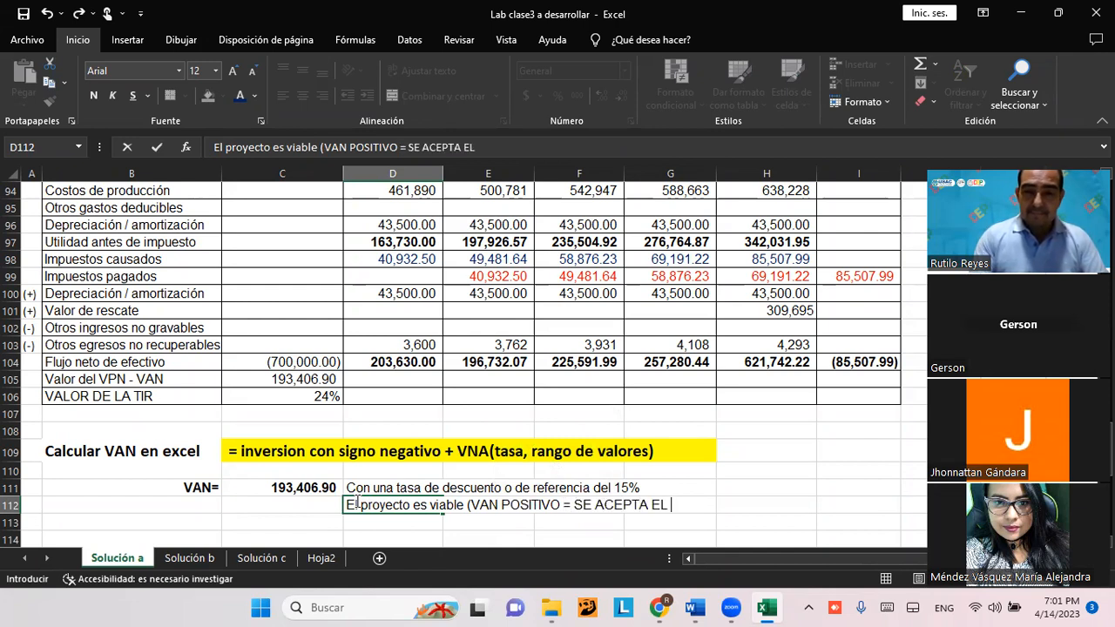
{"action": "type", "text": "PROYEC"}
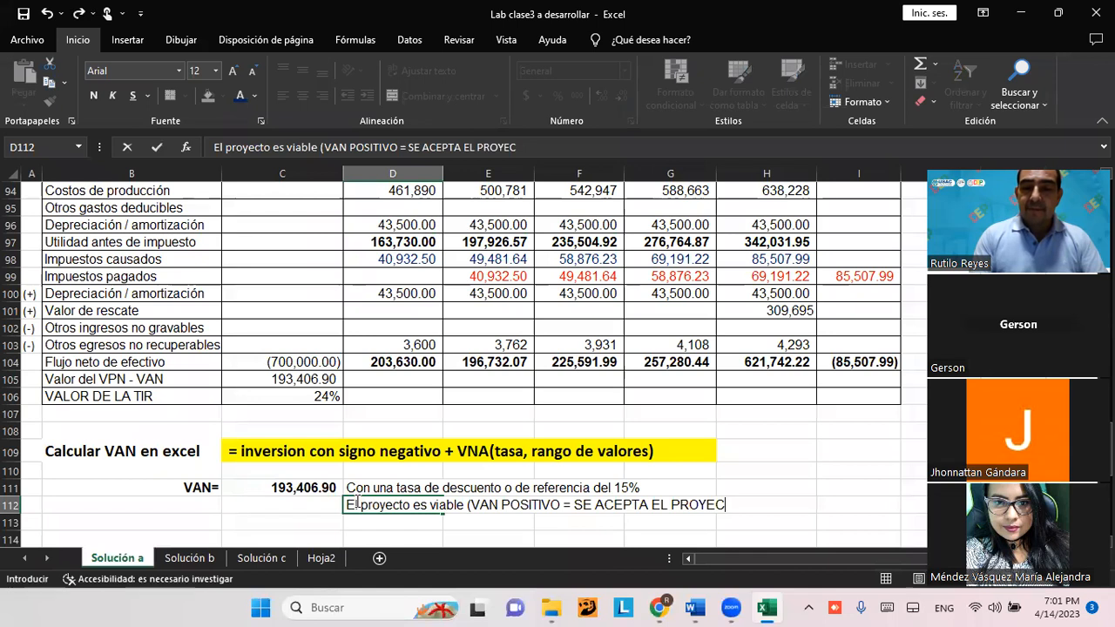
{"action": "type", "text": "TO"}
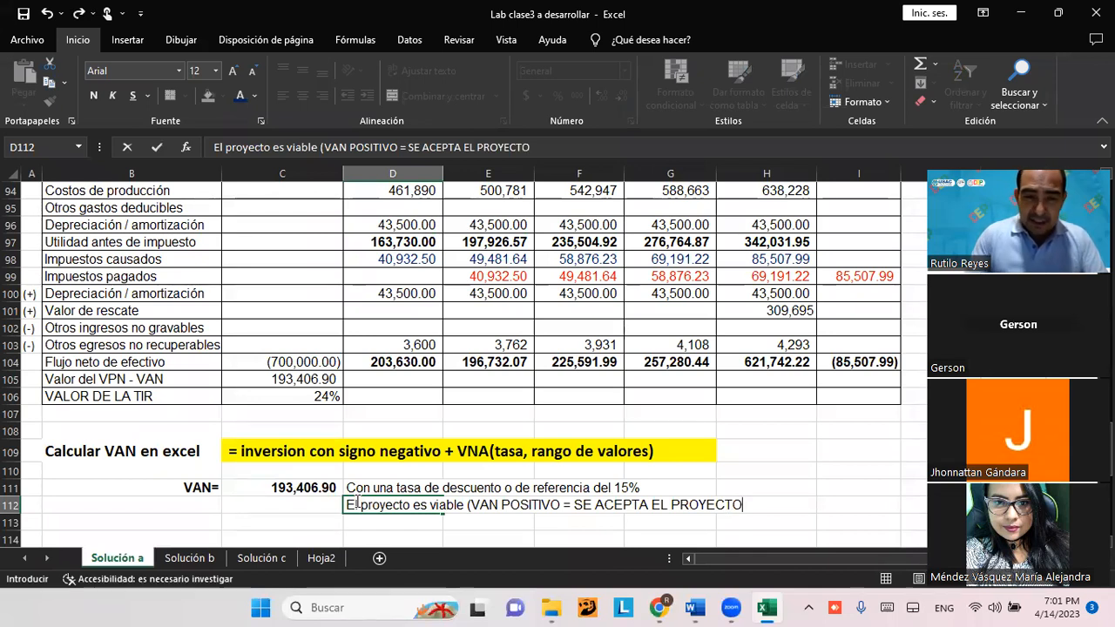
{"action": "type", "text": ")"}
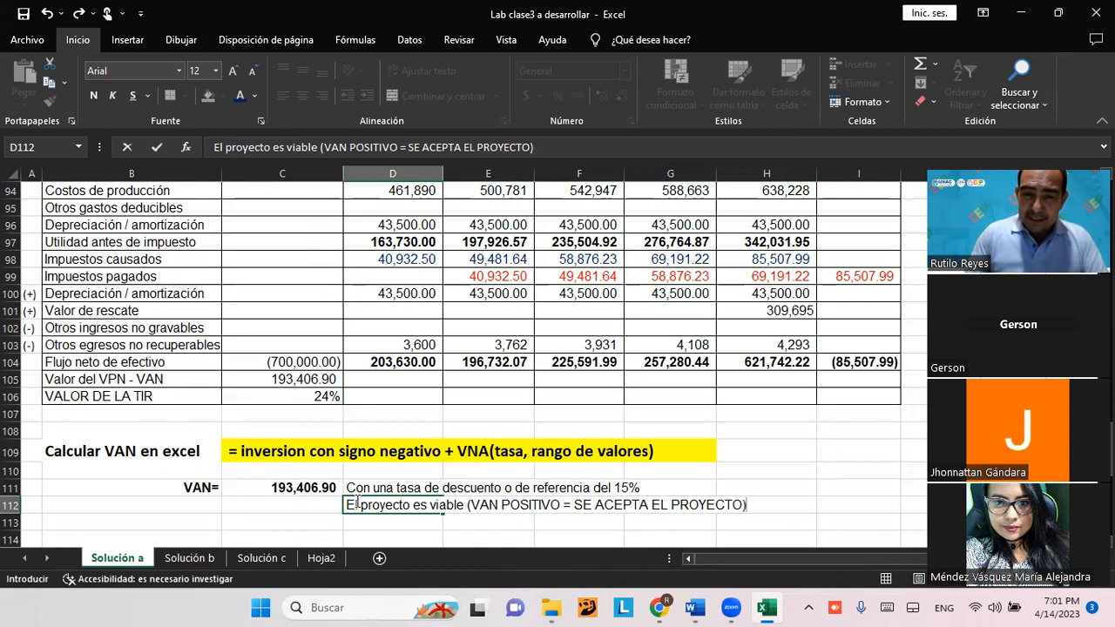
{"action": "key", "text": "Return"}
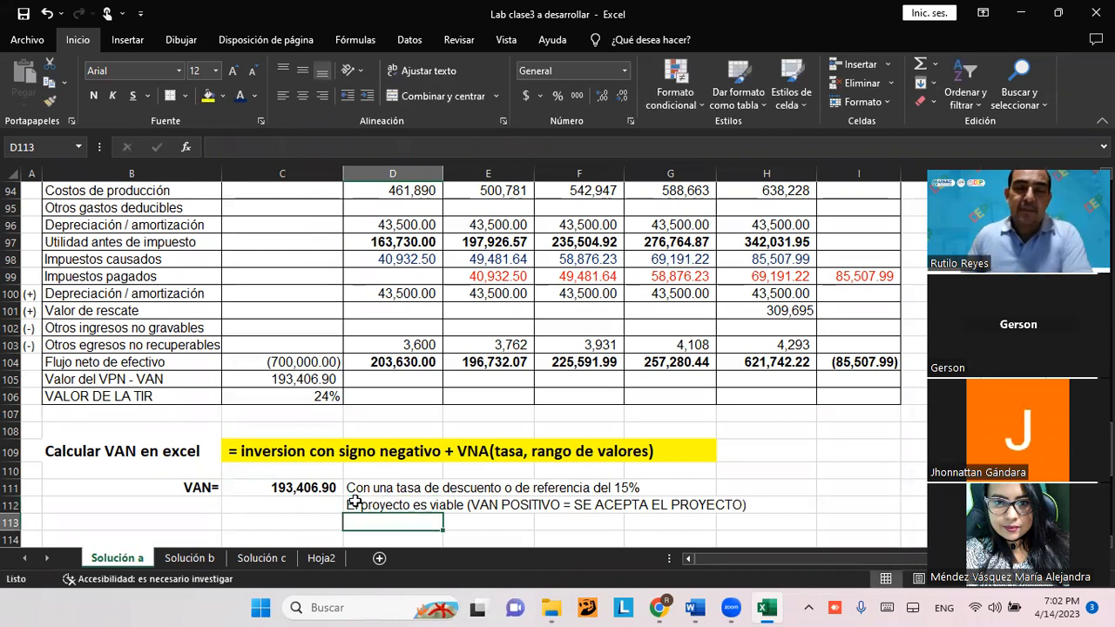
Inspect the VAN formula in C111 and its rate argument, leaving the formula unedited
{"action": "left_click", "coordinate": [277, 488]}
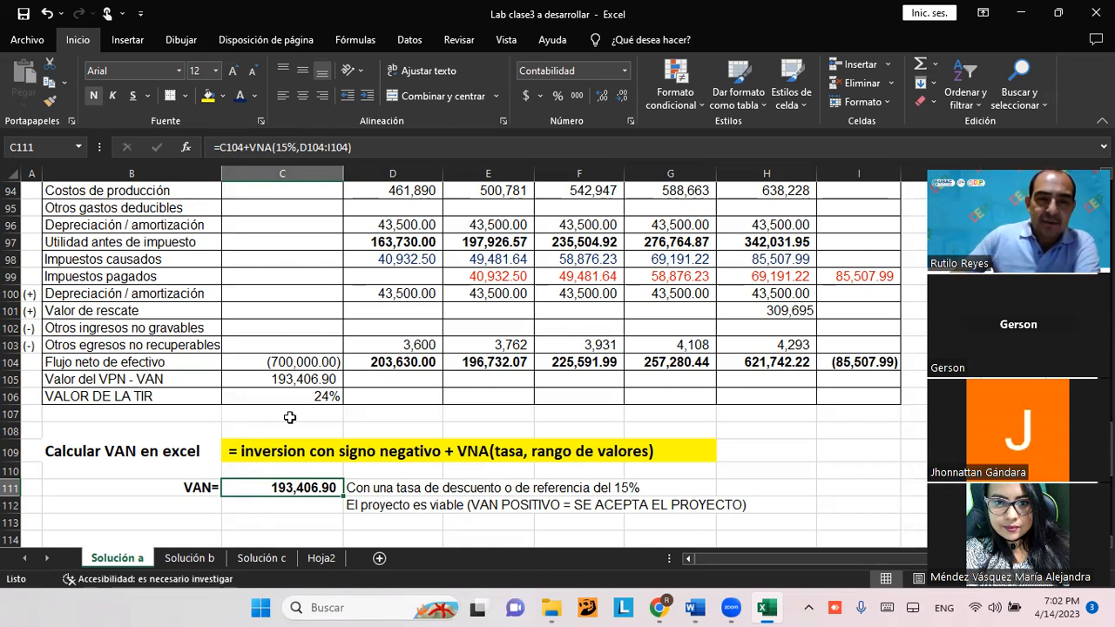
{"action": "left_click", "coordinate": [278, 148]}
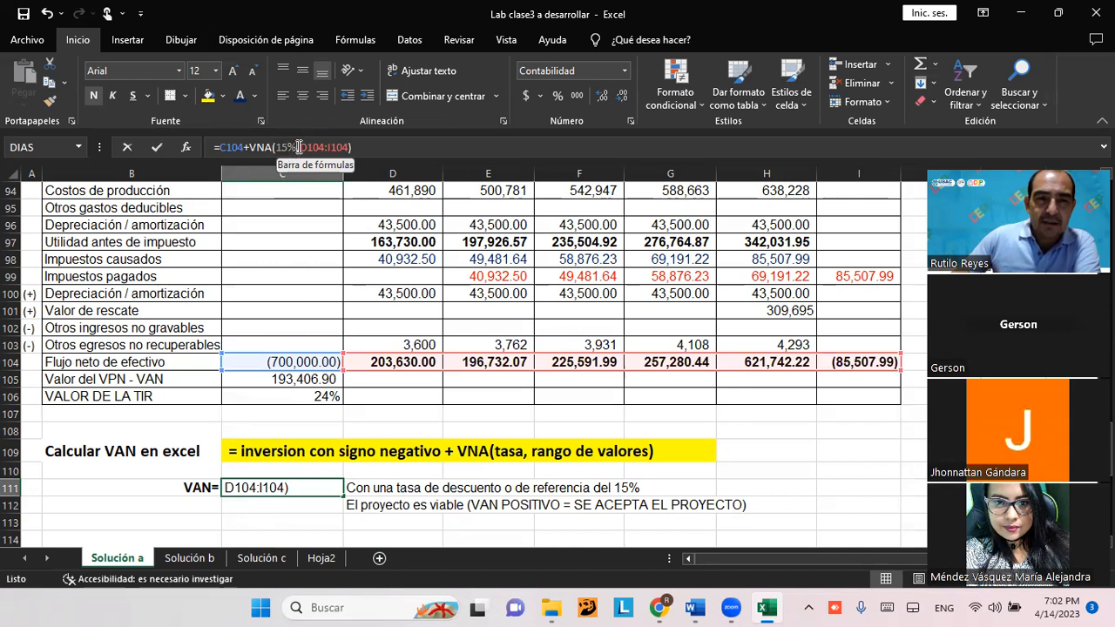
{"action": "left_click", "coordinate": [298, 148]}
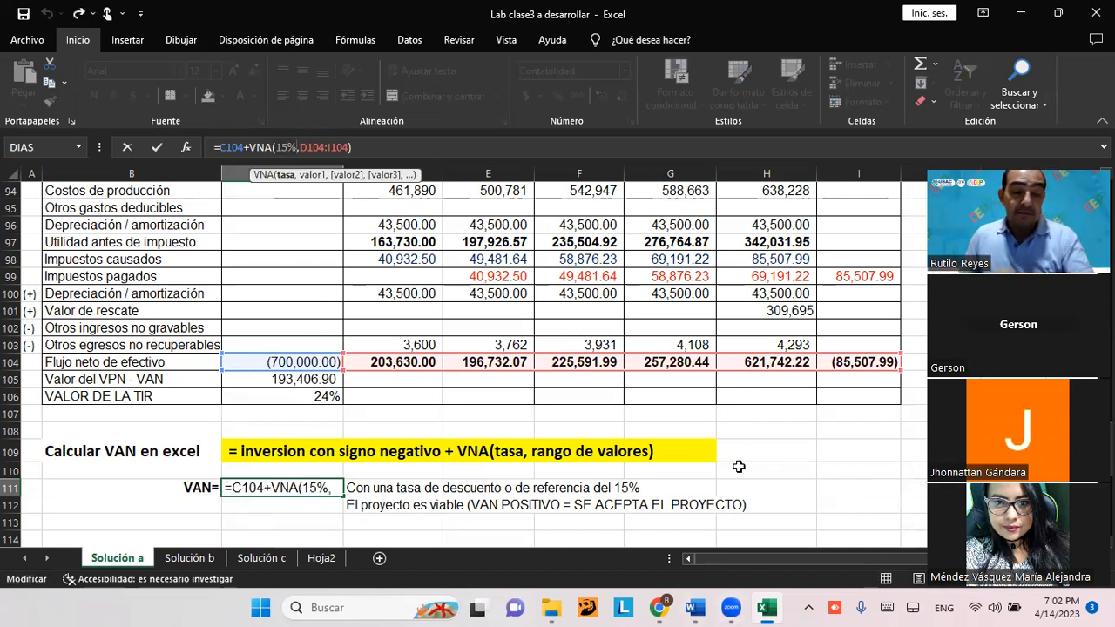
{"action": "key", "text": "Escape"}
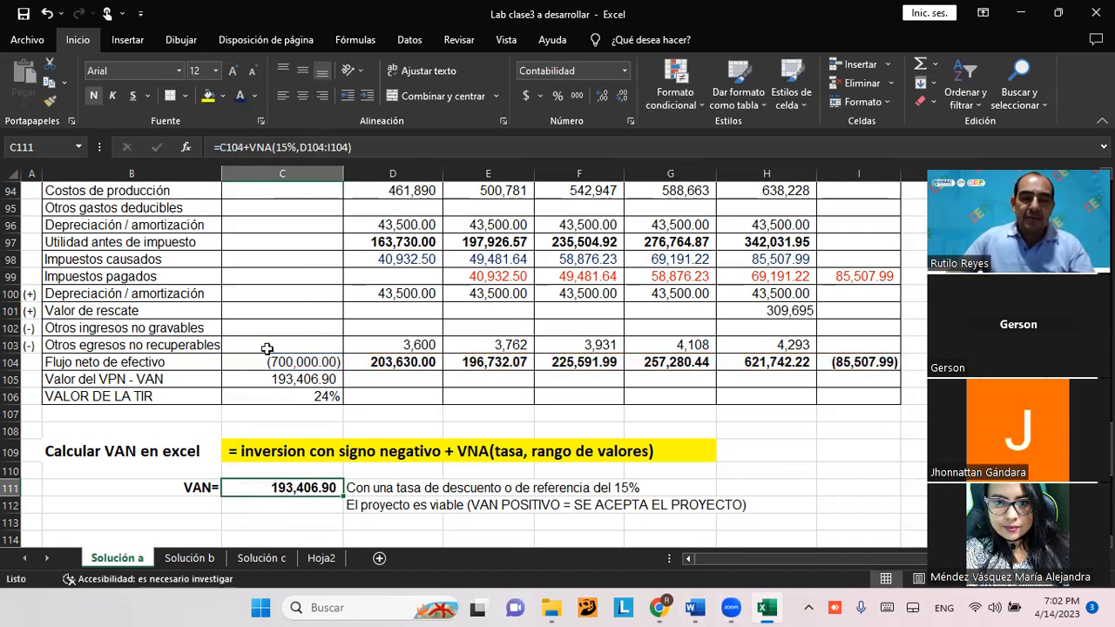
{"action": "scroll", "coordinate": [281, 346], "scroll_direction": "up", "scroll_amount": 3}
{"action": "scroll", "coordinate": [274, 336], "scroll_direction": "down", "scroll_amount": 3}
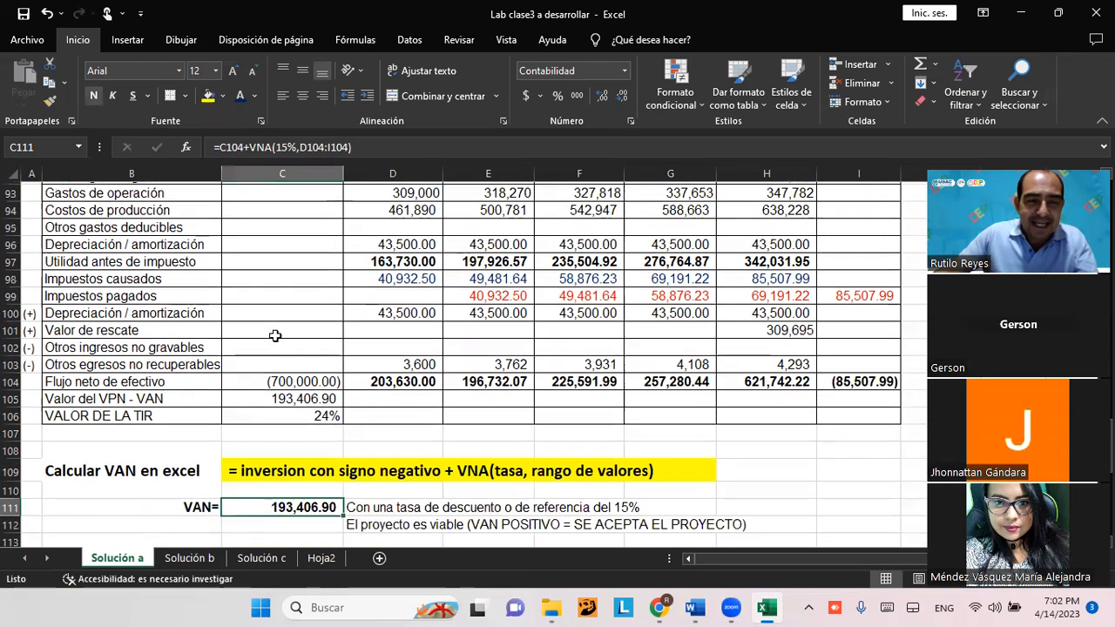
Examine the initial investment in C104 and the Flujo neto de efectivo values in D104:H104
{"action": "left_click", "coordinate": [277, 363]}
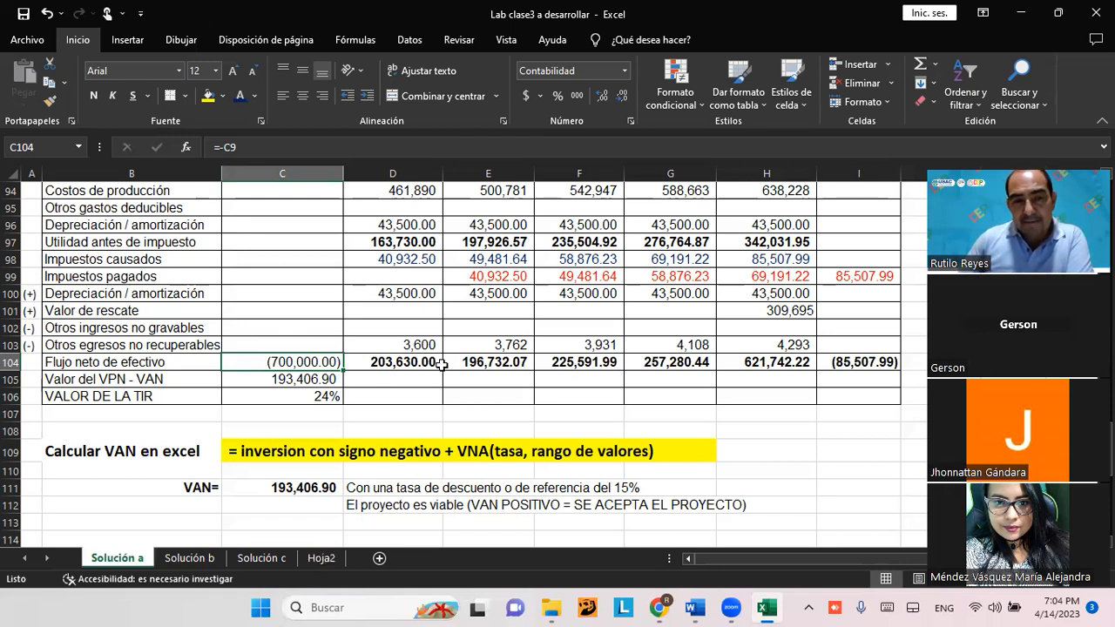
{"action": "left_click", "coordinate": [388, 364]}
{"action": "left_click_drag", "start_coordinate": [388, 364], "coordinate": [758, 371]}
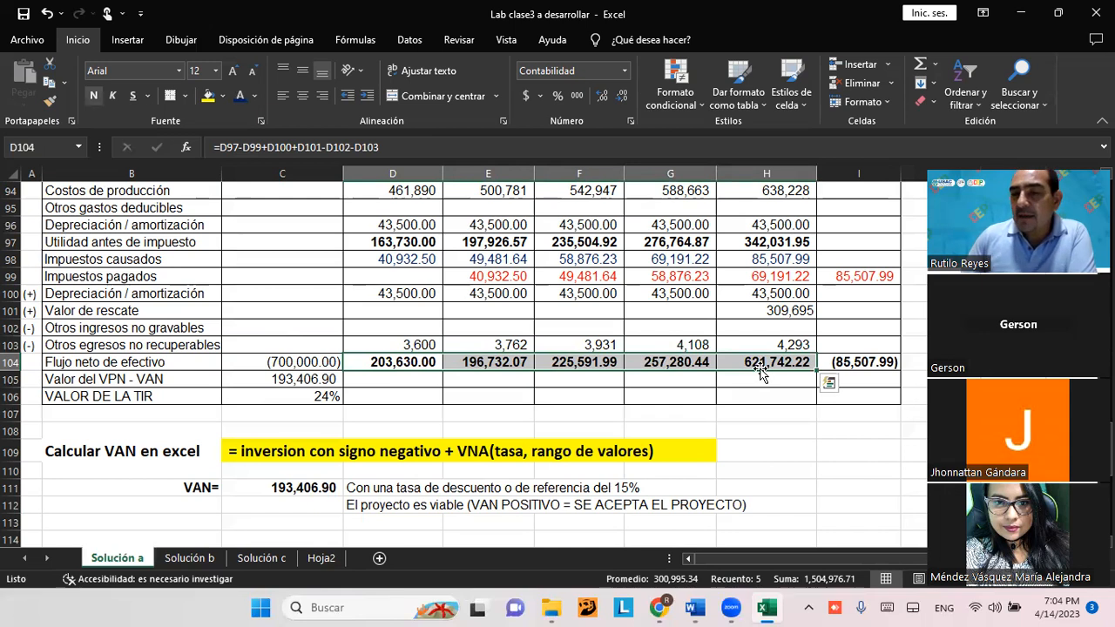
{"action": "left_click", "coordinate": [420, 380]}
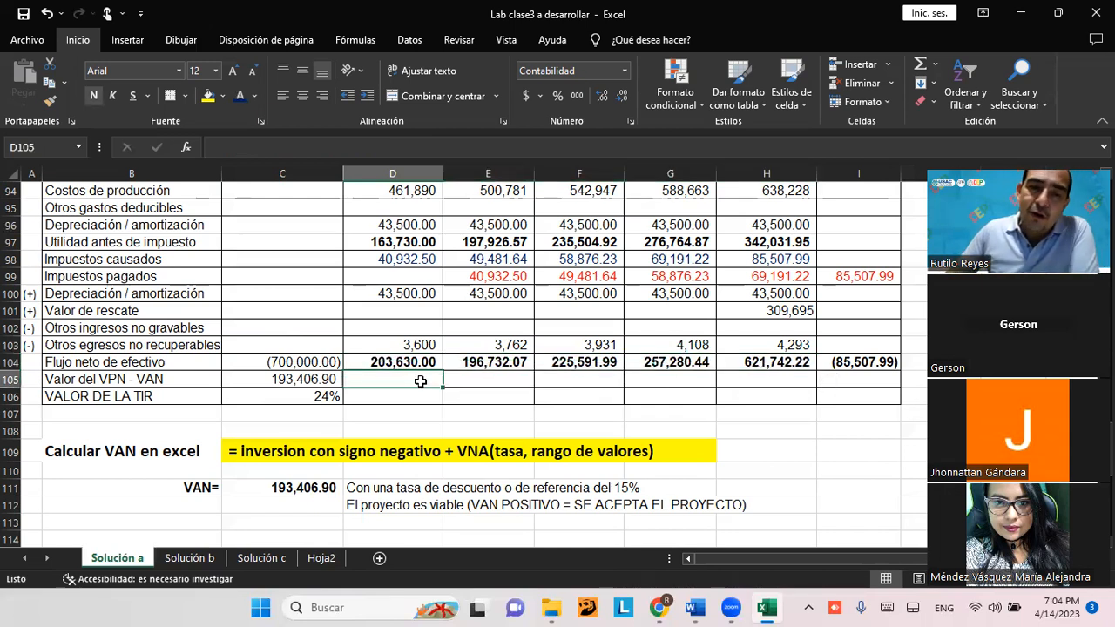
{"action": "left_click_drag", "start_coordinate": [373, 359], "coordinate": [770, 373]}
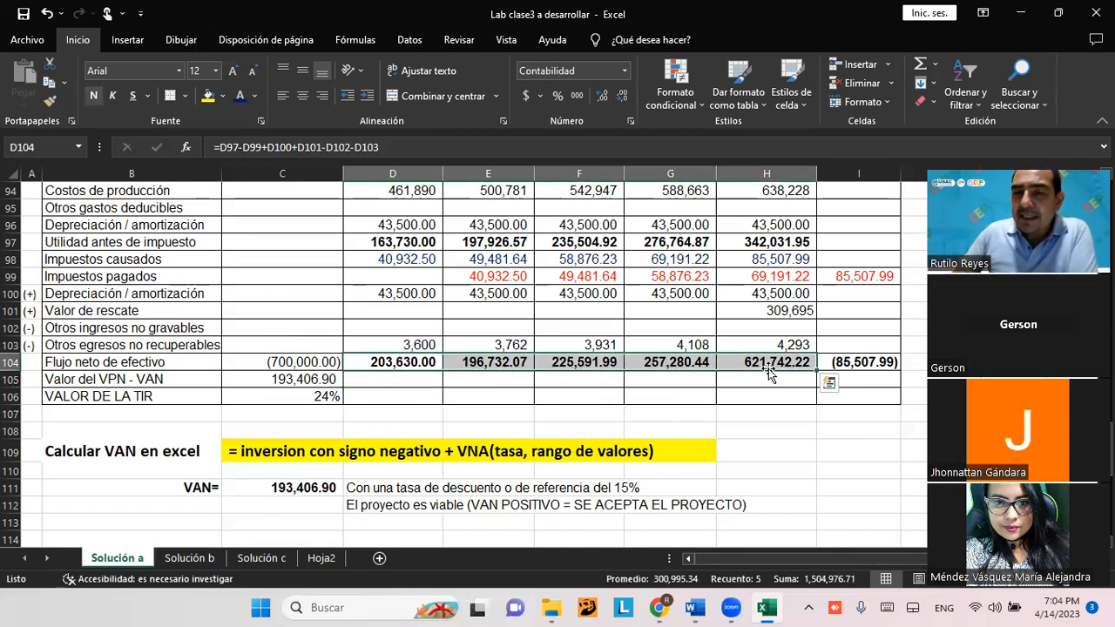
{"action": "left_click", "coordinate": [411, 382]}
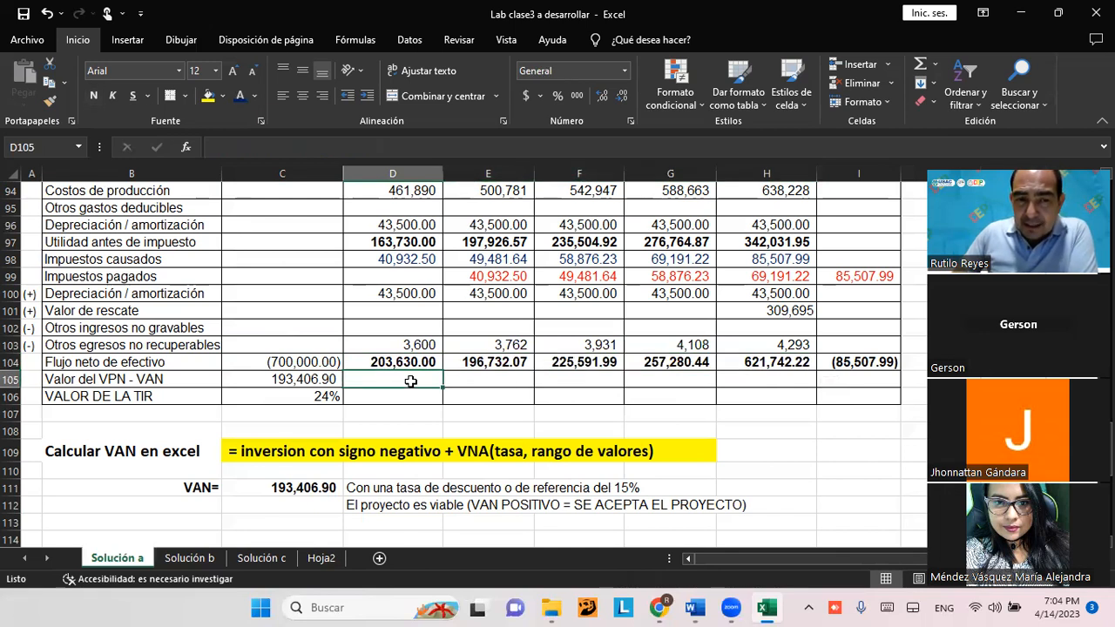
{"action": "left_click", "coordinate": [283, 361]}
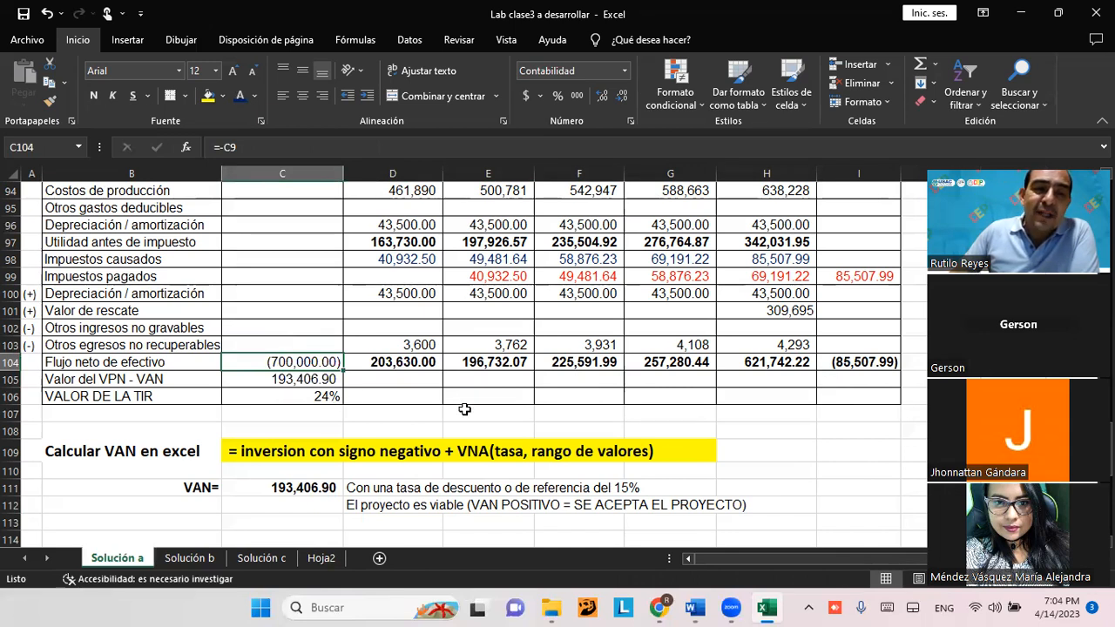
Inspect the VALOR DE LA TIR formula in C106 and the cash flow range it uses, leaving the formula unedited
{"action": "left_click", "coordinate": [302, 397]}
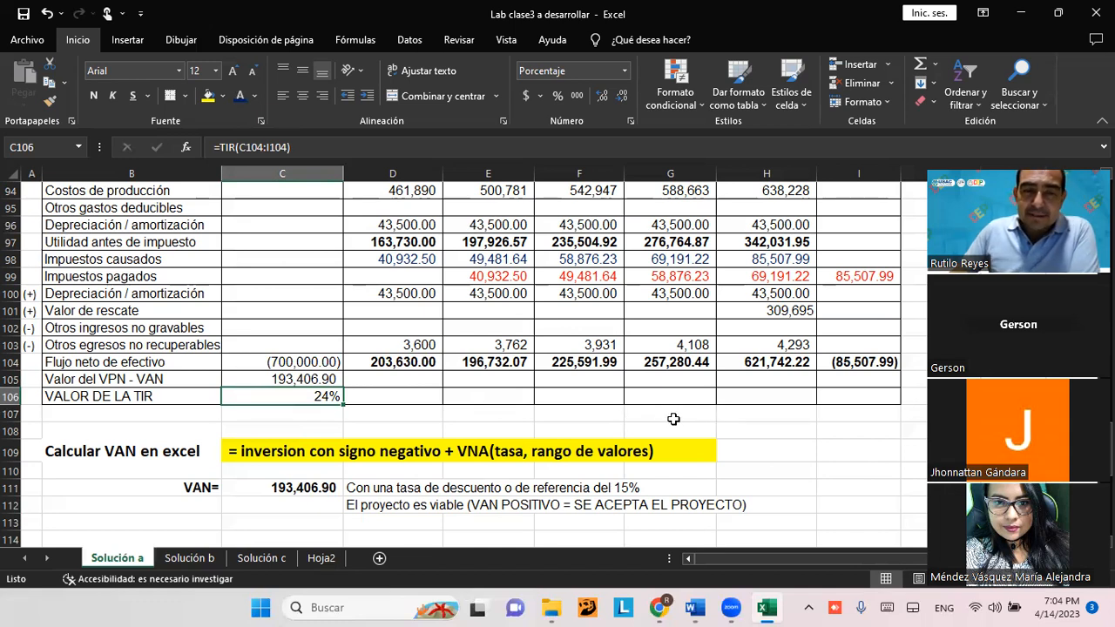
{"action": "left_click", "coordinate": [792, 427]}
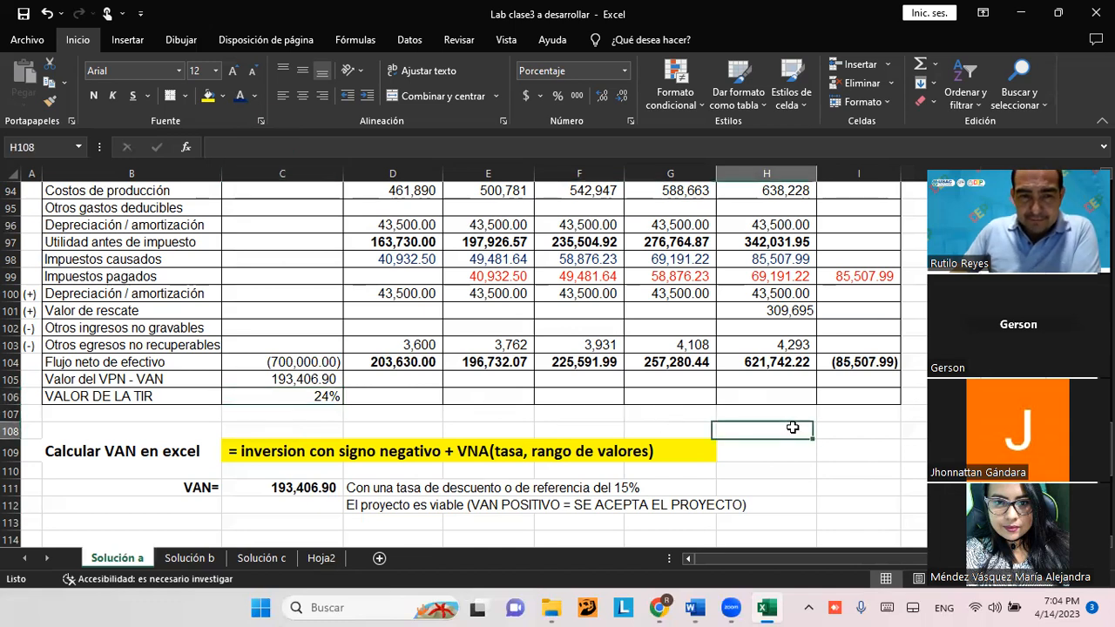
{"action": "double_click", "coordinate": [302, 392]}
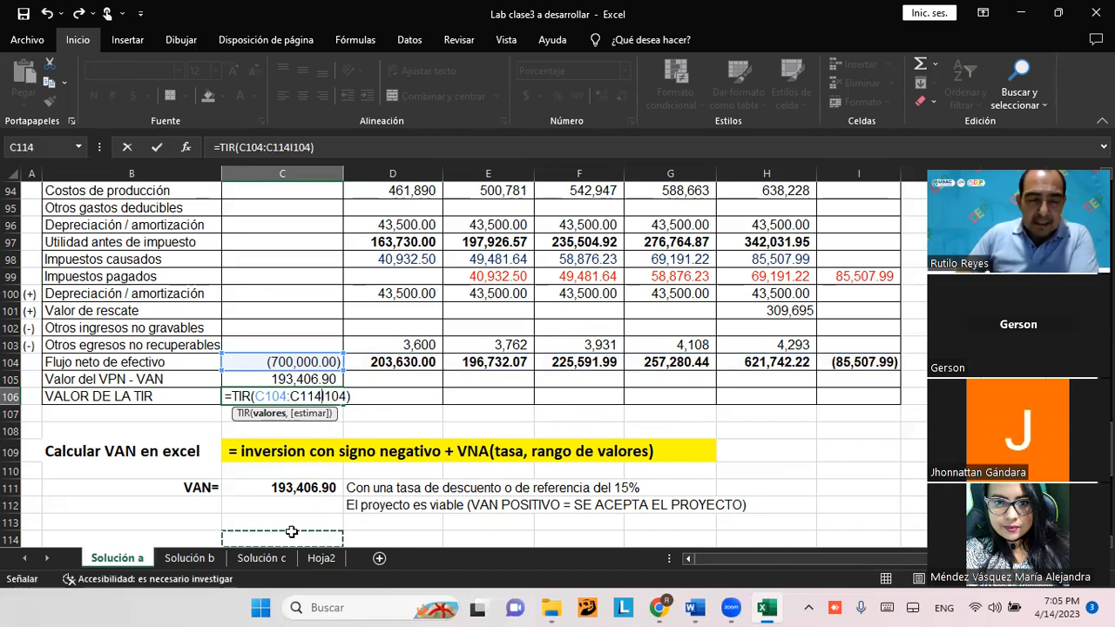
{"action": "key", "text": "Return"}
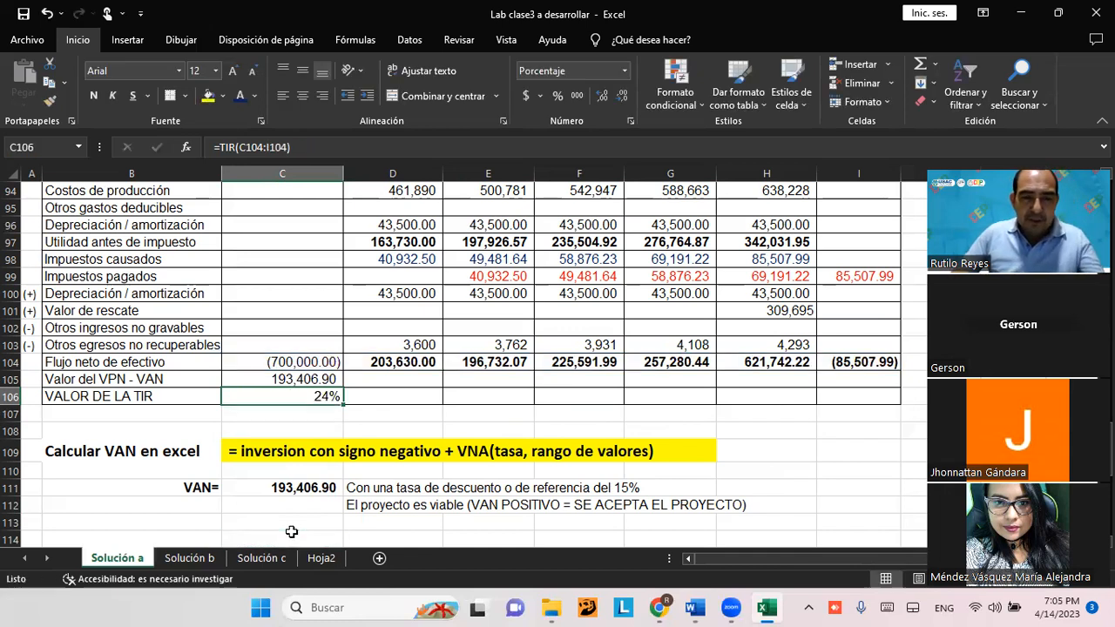
Calculate the TIR of the Flujo neto de efectivo row in C107 with =TIR(C104:I104)
{"action": "left_click", "coordinate": [298, 411]}
{"action": "type", "text": "="}
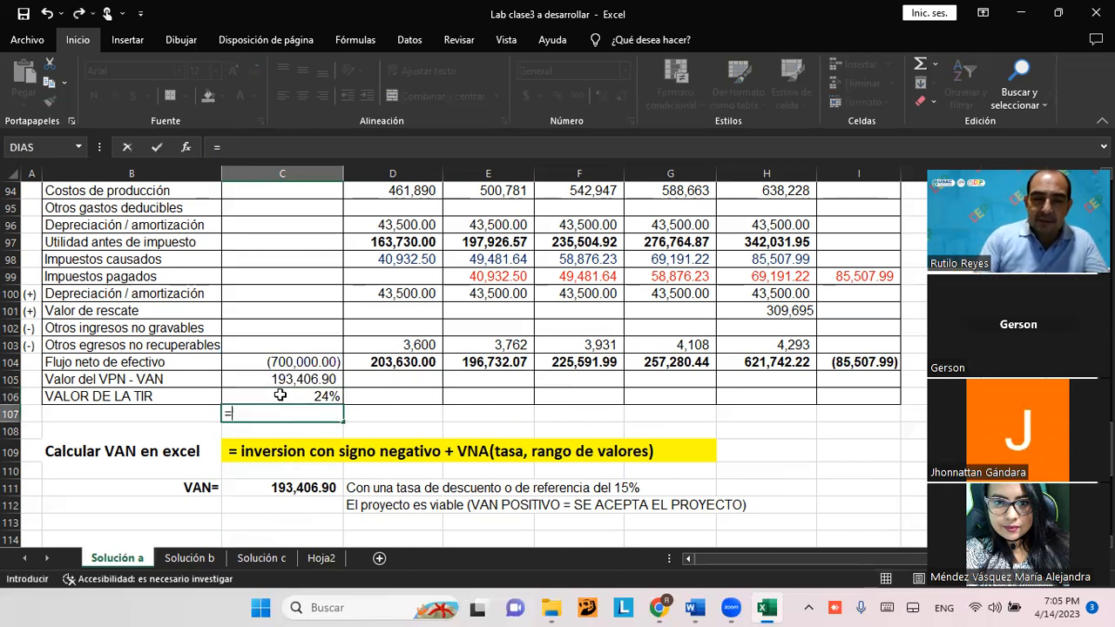
{"action": "type", "text": "TIR"}
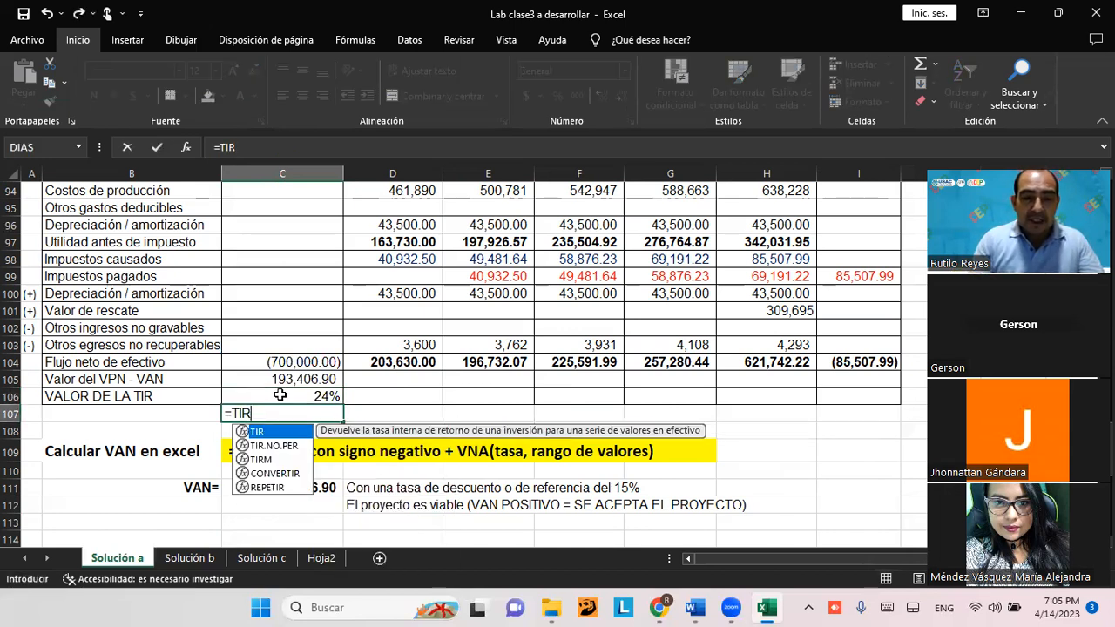
{"action": "type", "text": "("}
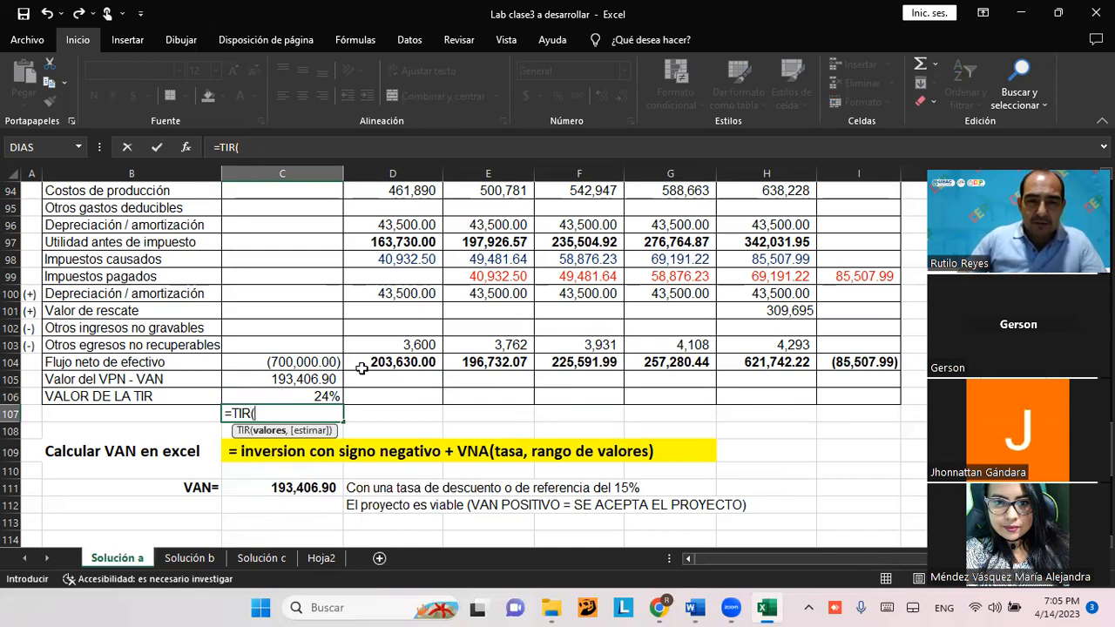
{"action": "left_click", "coordinate": [286, 361]}
{"action": "left_click_drag", "start_coordinate": [286, 361], "coordinate": [844, 361]}
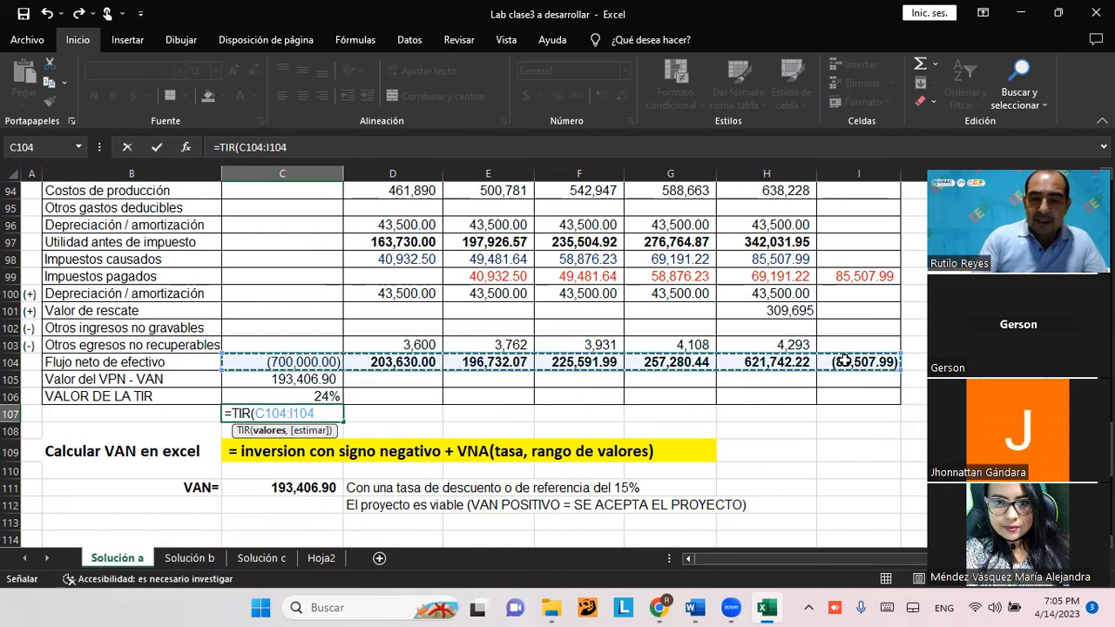
{"action": "type", "text": ")"}
{"action": "key", "text": "Return"}
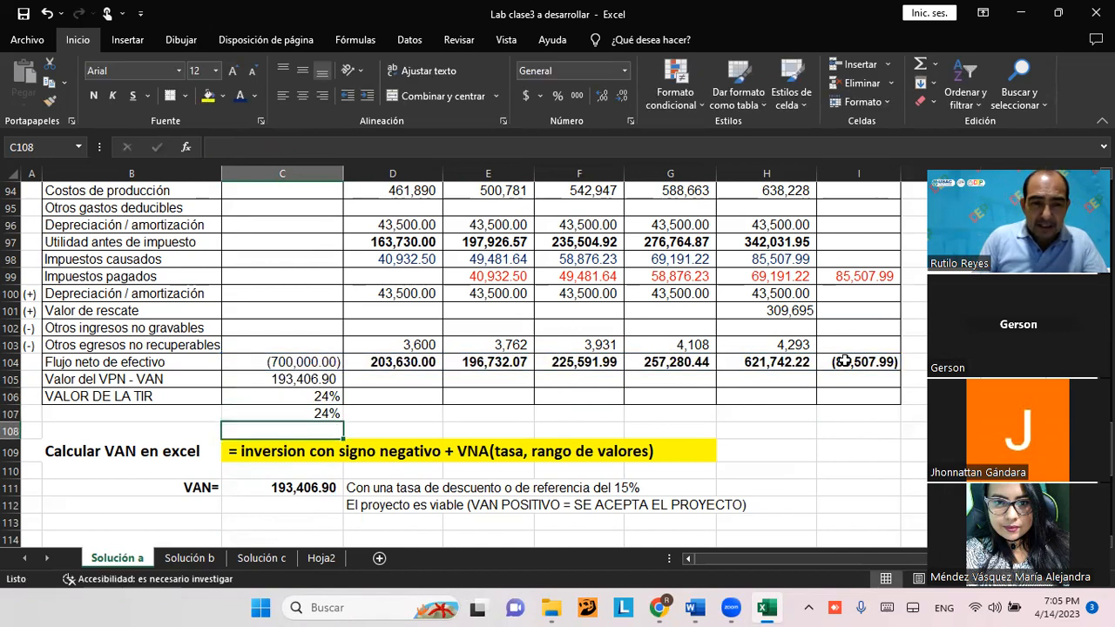
{"action": "key", "text": "Up"}
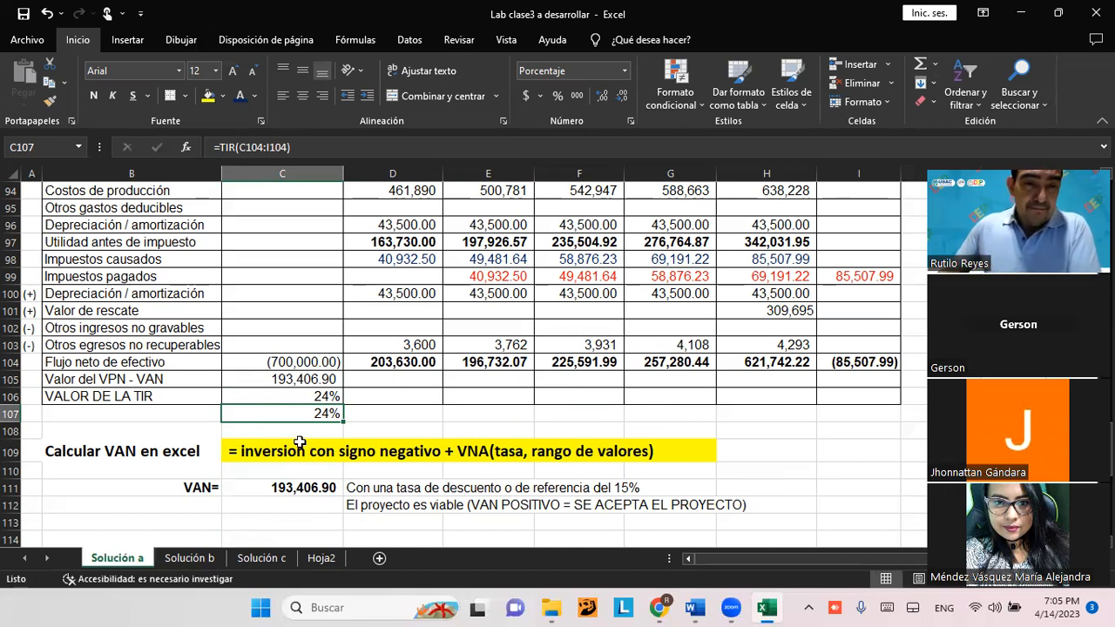
{"action": "left_click", "coordinate": [384, 417]}
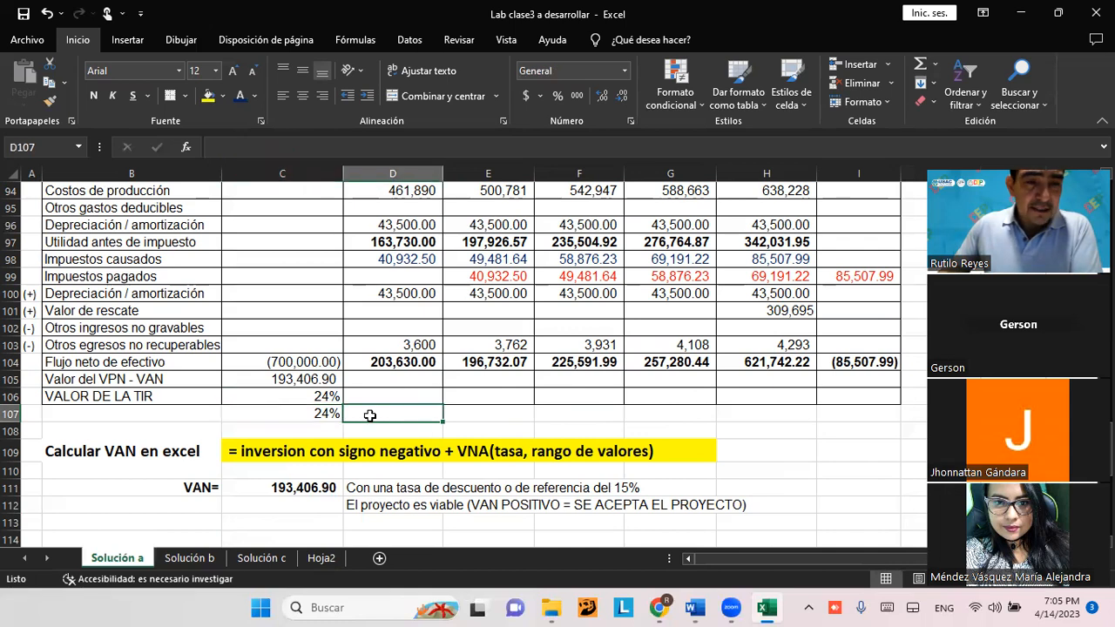
Enter the note "SI LA TIR ES MAYOR QUE LA TASA DE REFERENCIA, SE ACEPTA EL PROYECTO" in D113
{"action": "scroll", "coordinate": [384, 426], "scroll_direction": "down", "scroll_amount": 1}
{"action": "left_click", "coordinate": [377, 475]}
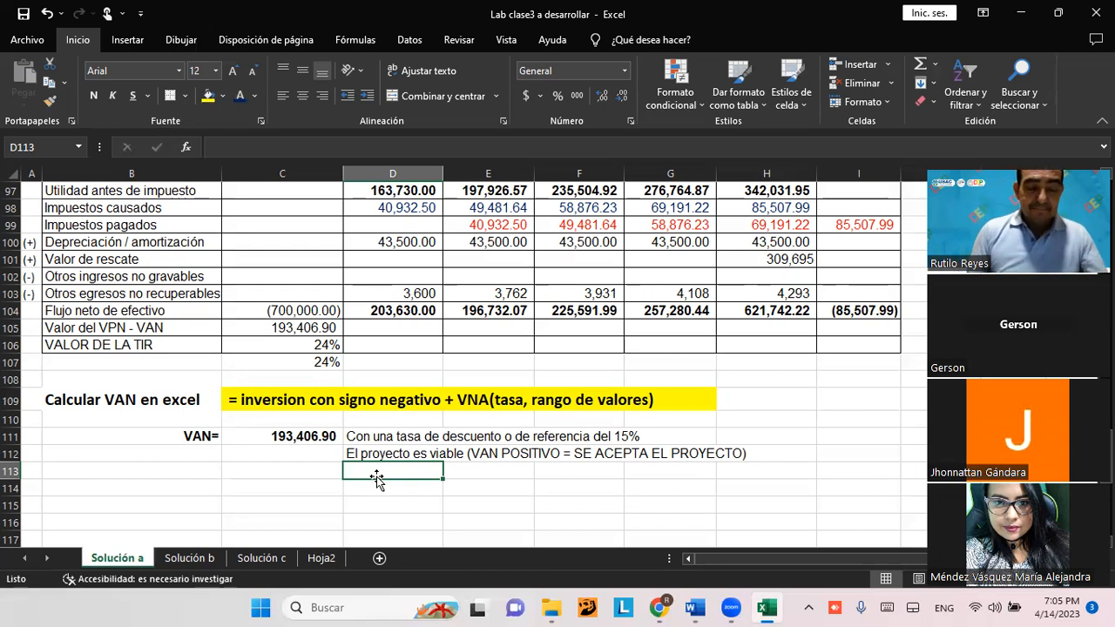
{"action": "key", "text": "Caps_Lock"}
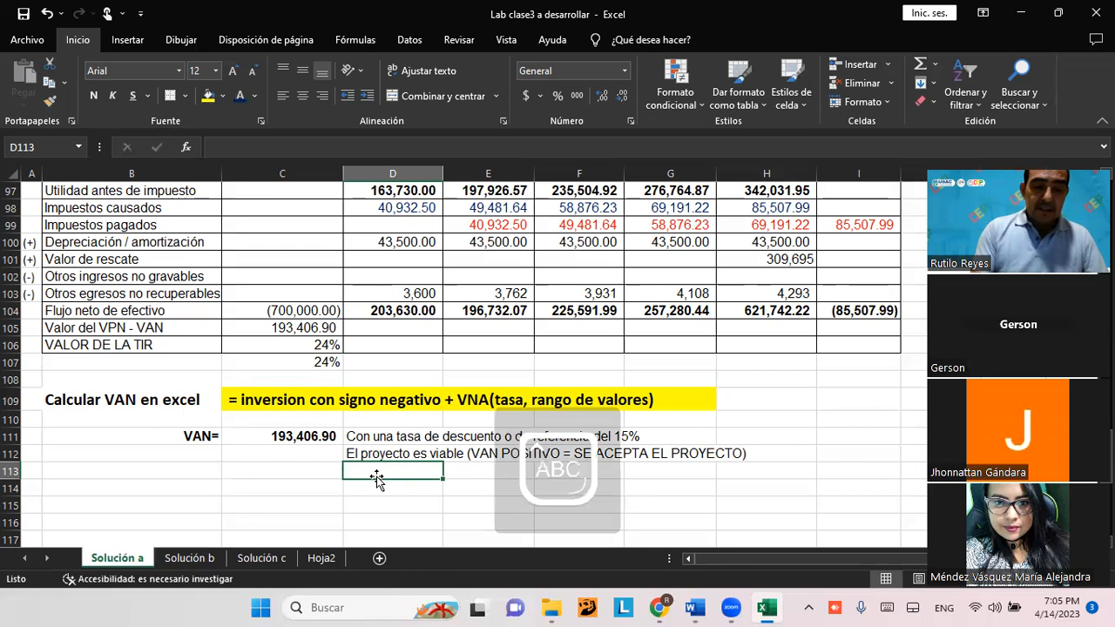
{"action": "type", "text": "SI LA TI"}
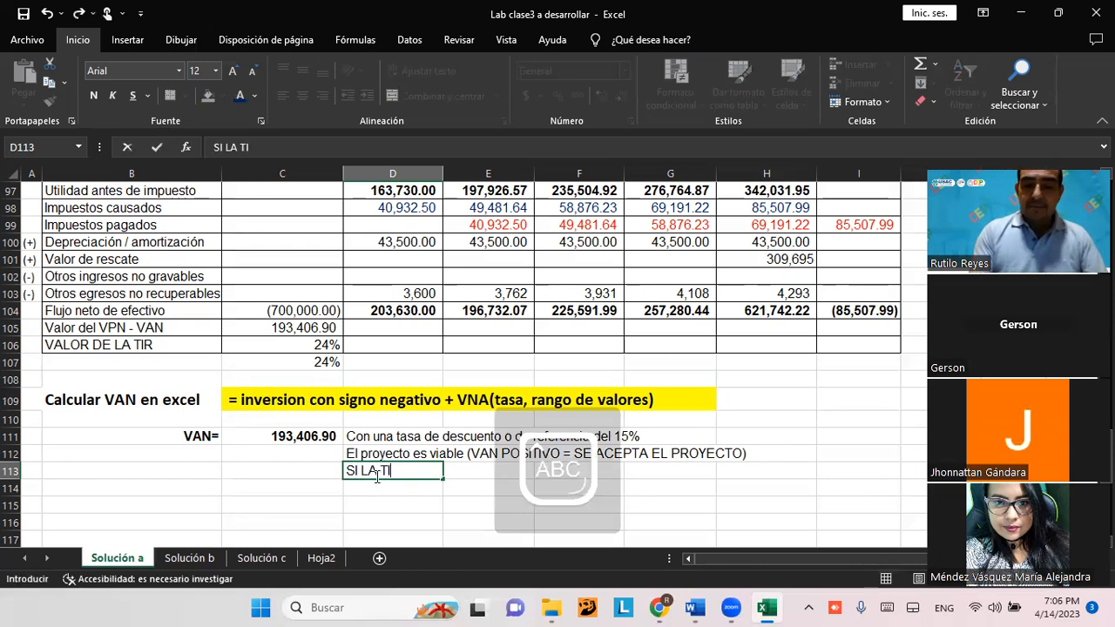
{"action": "type", "text": "R ES MA"}
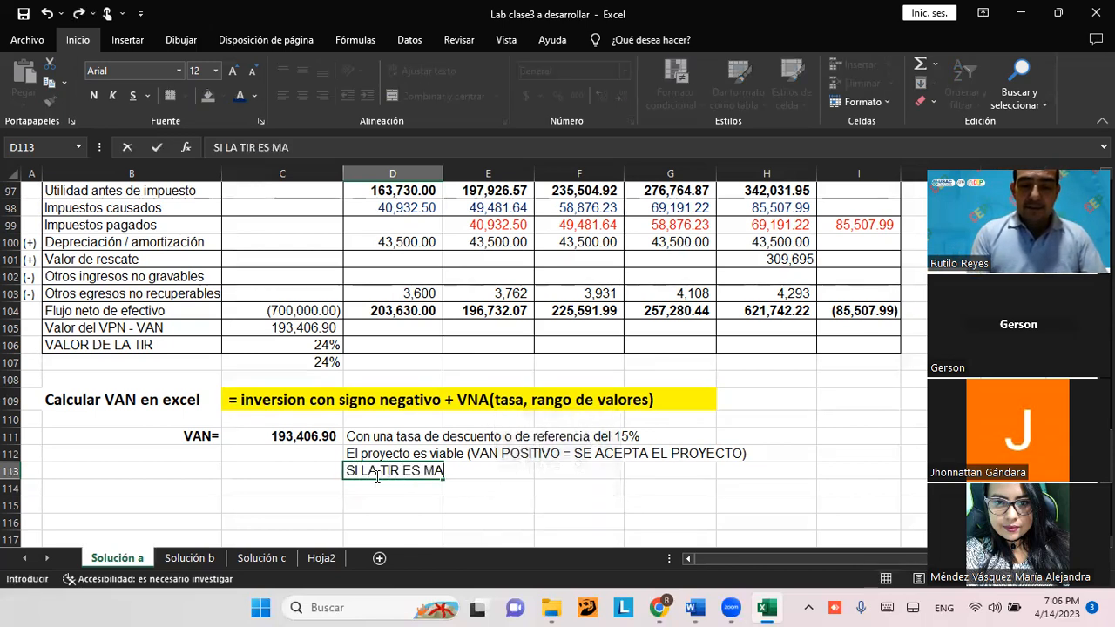
{"action": "type", "text": "YOR QUE LA TA"}
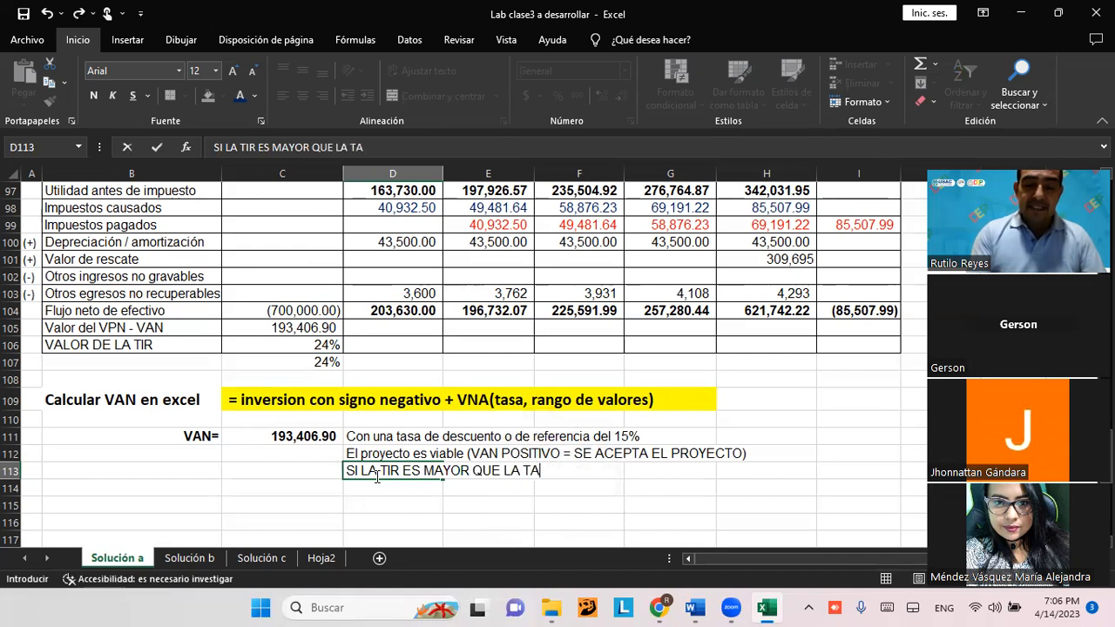
{"action": "type", "text": "SA DE REFEREN"}
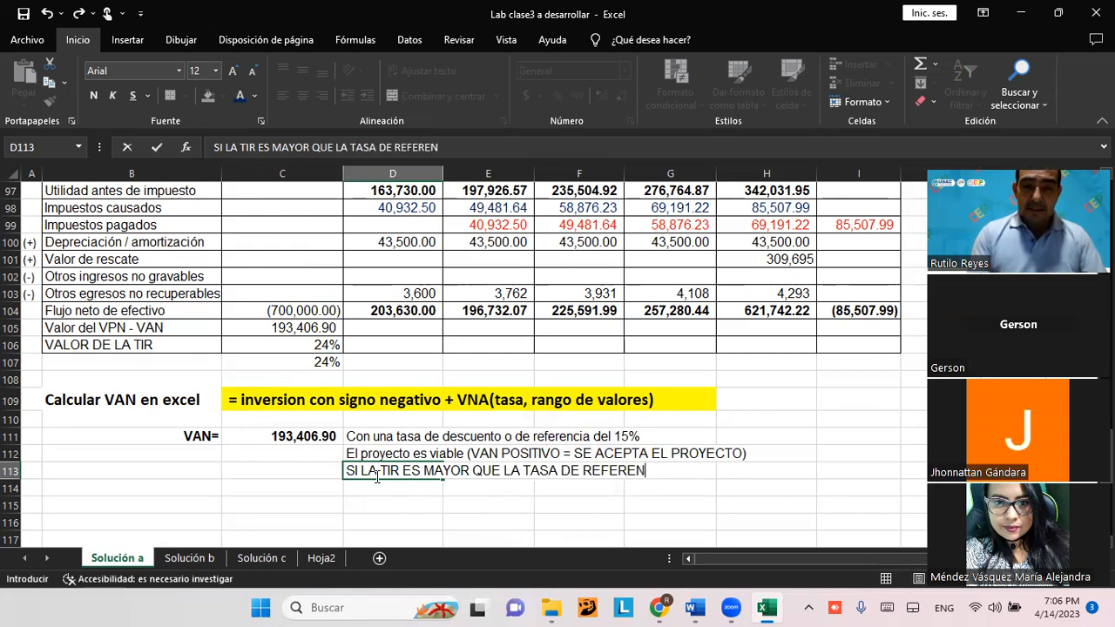
{"action": "type", "text": "CIA, SE A"}
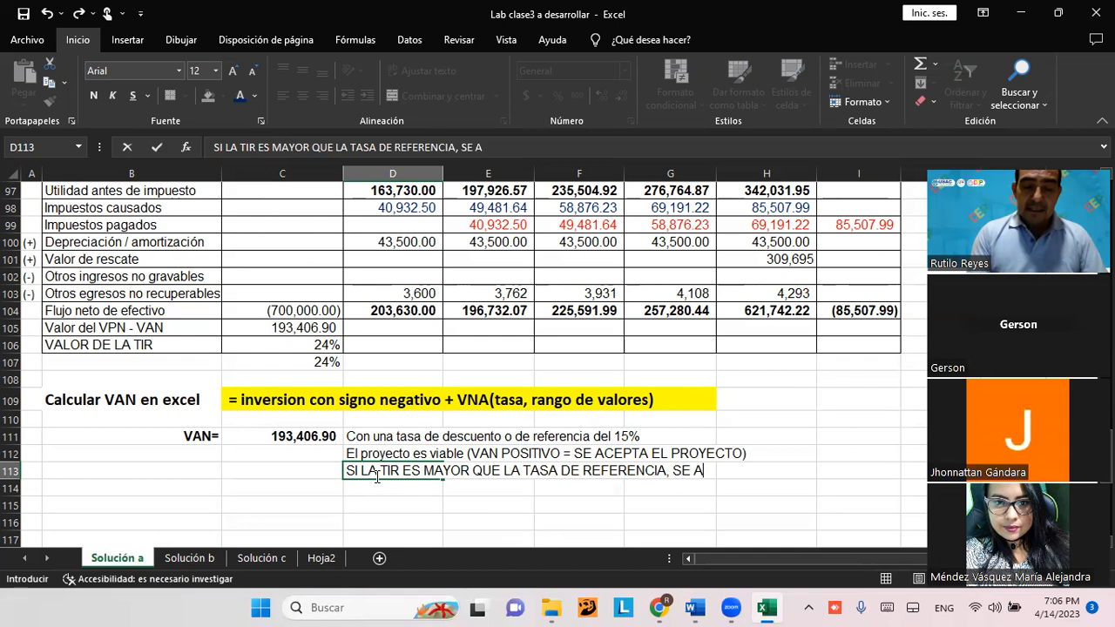
{"action": "type", "text": "CEPTA E"}
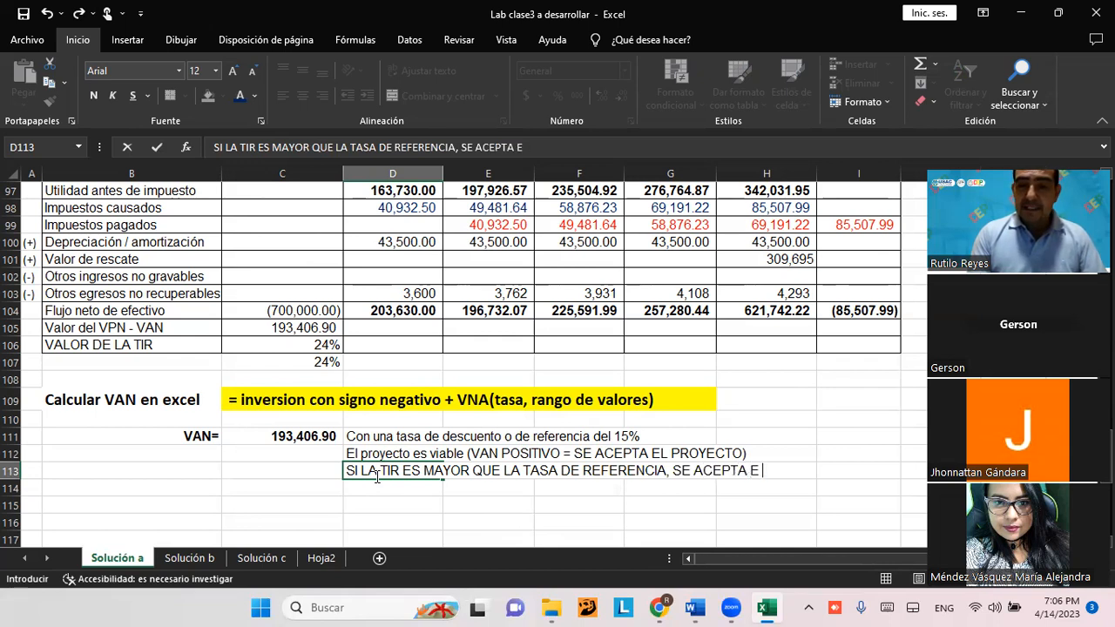
{"action": "type", "text": "L PROYECTO"}
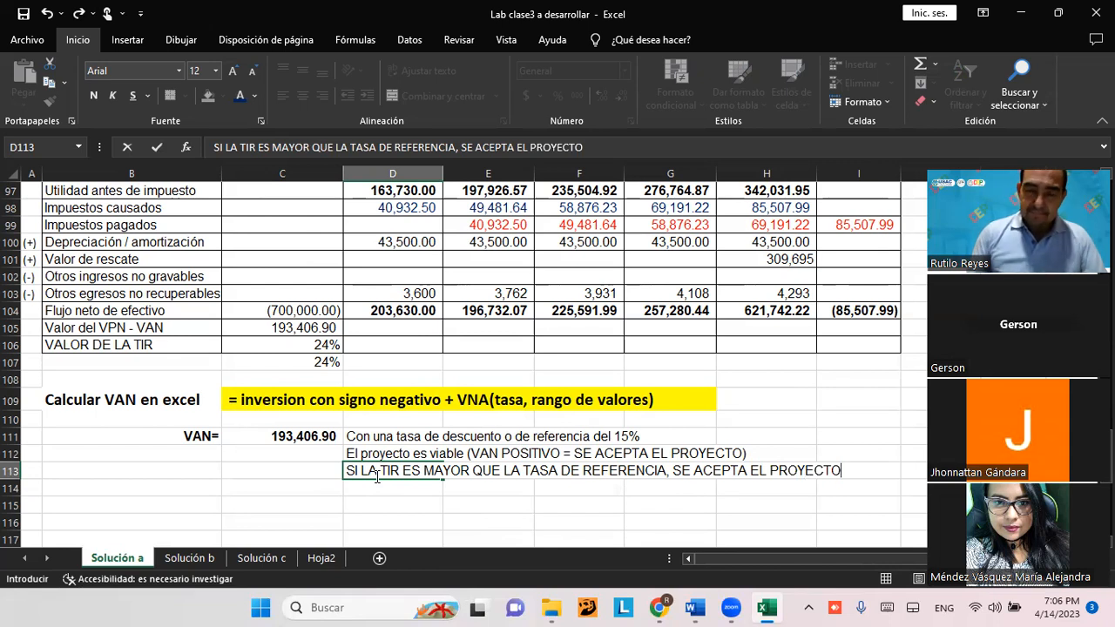
{"action": "left_click", "coordinate": [233, 473]}
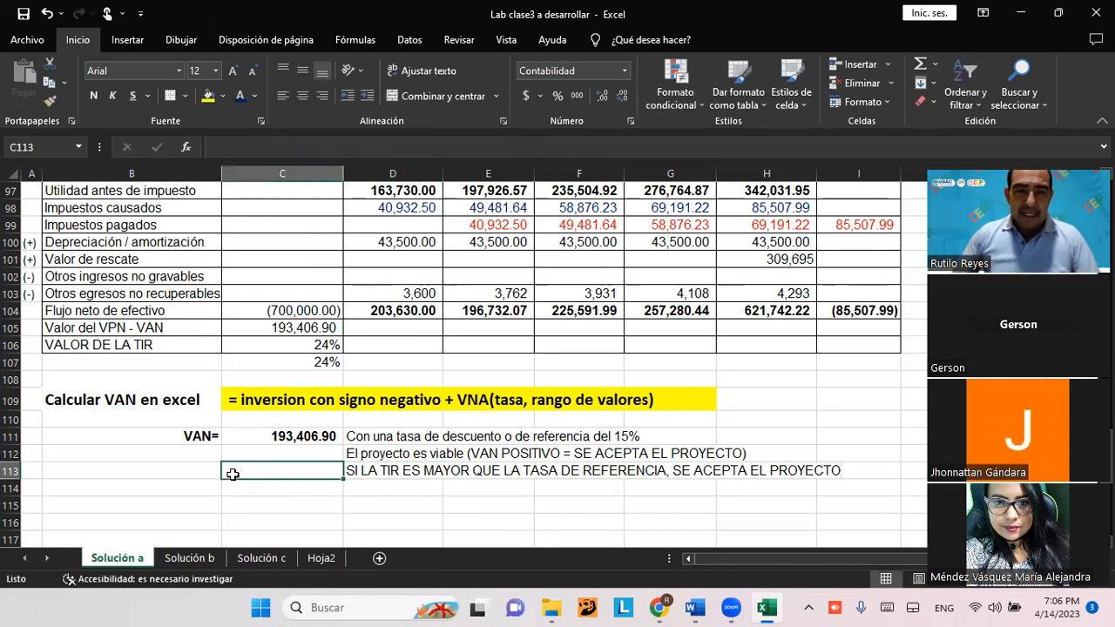